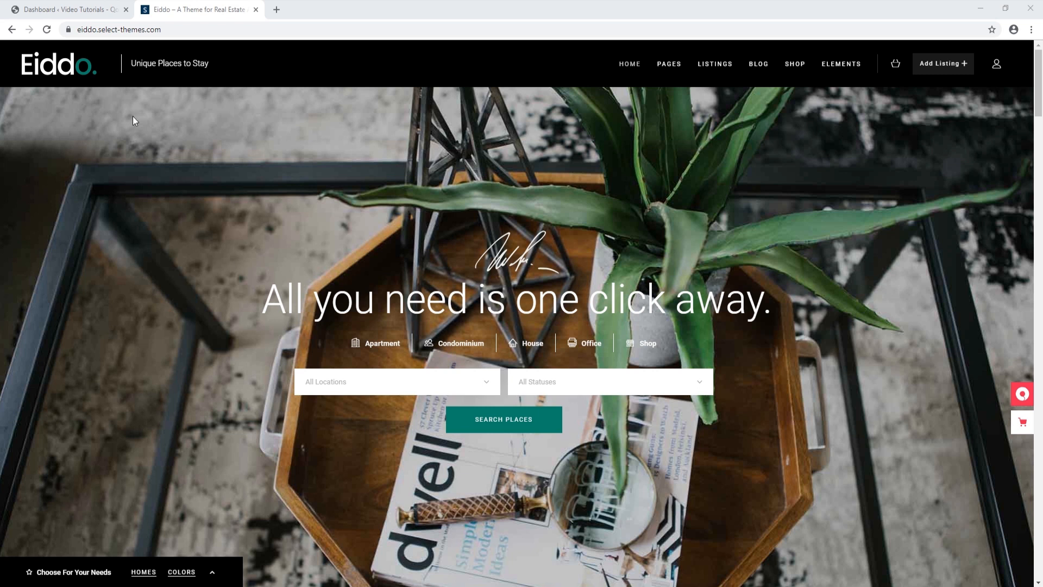
Switch to the Eiddo site's WordPress admin Dashboard tab
{"action": "left_click", "coordinate": [93, 13]}
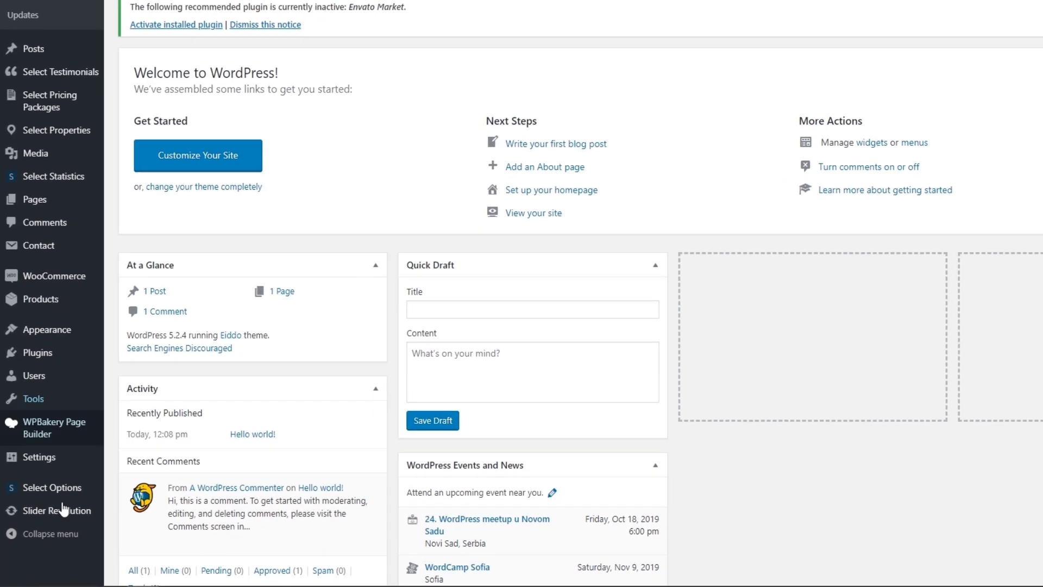
{"action": "mouse_move", "coordinate": [53, 508]}
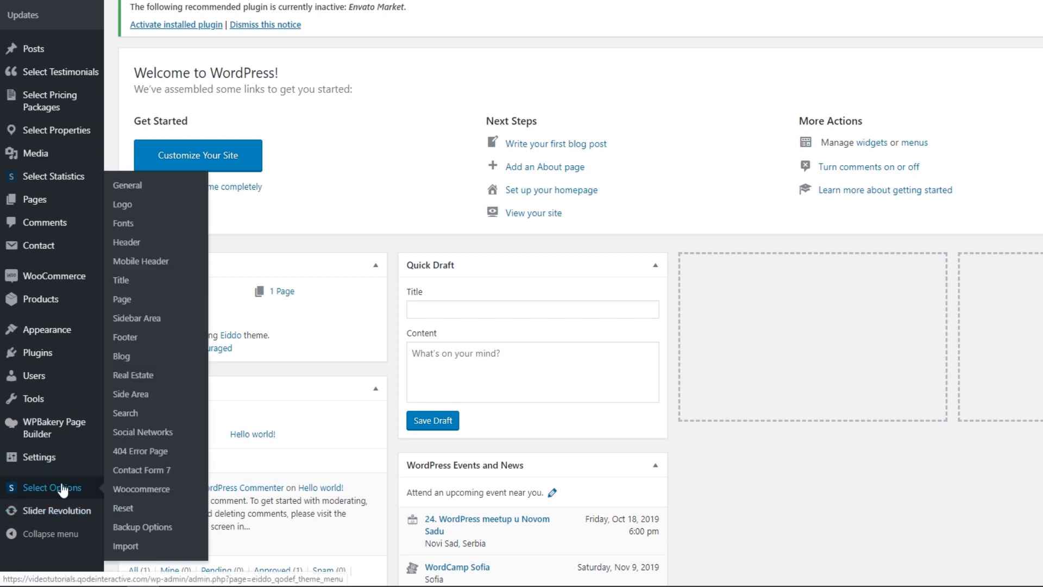
Import all Eiddo demo content with attachments set to Yes, confirm, then return to the Dashboard
{"action": "left_click", "coordinate": [133, 546]}
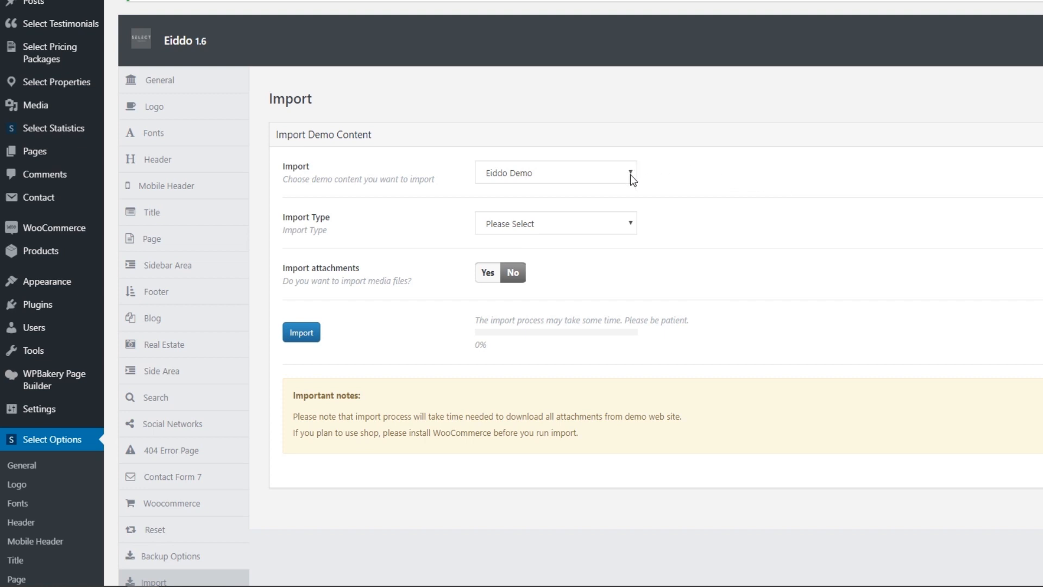
{"action": "left_click", "coordinate": [631, 223]}
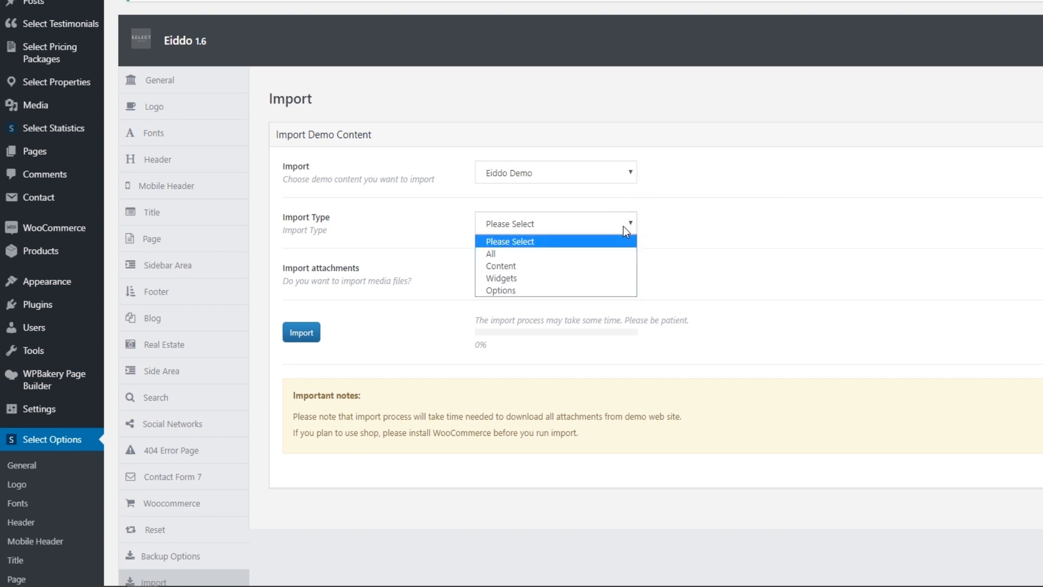
{"action": "left_click", "coordinate": [526, 253]}
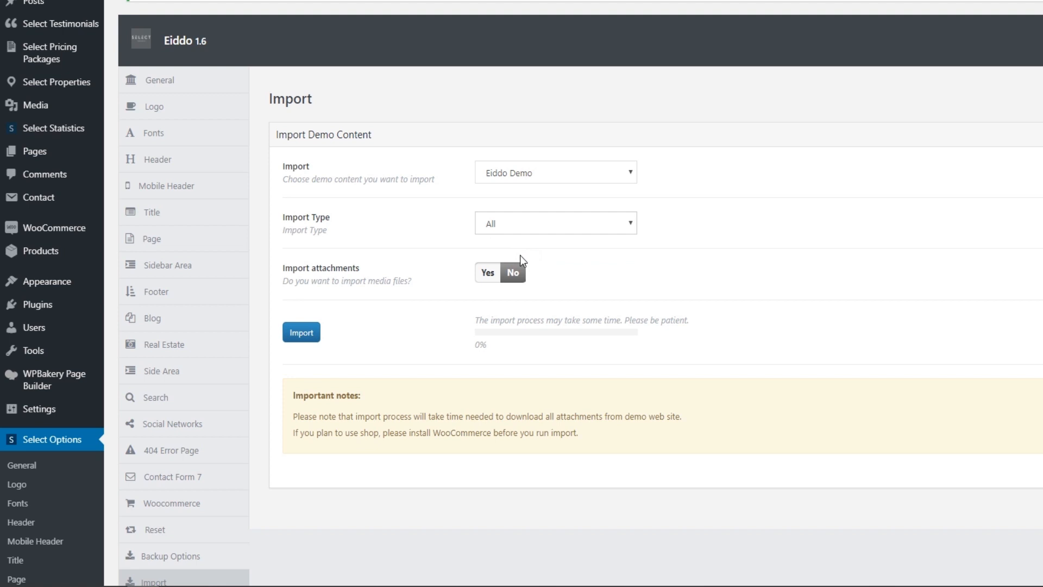
{"action": "left_click", "coordinate": [489, 273]}
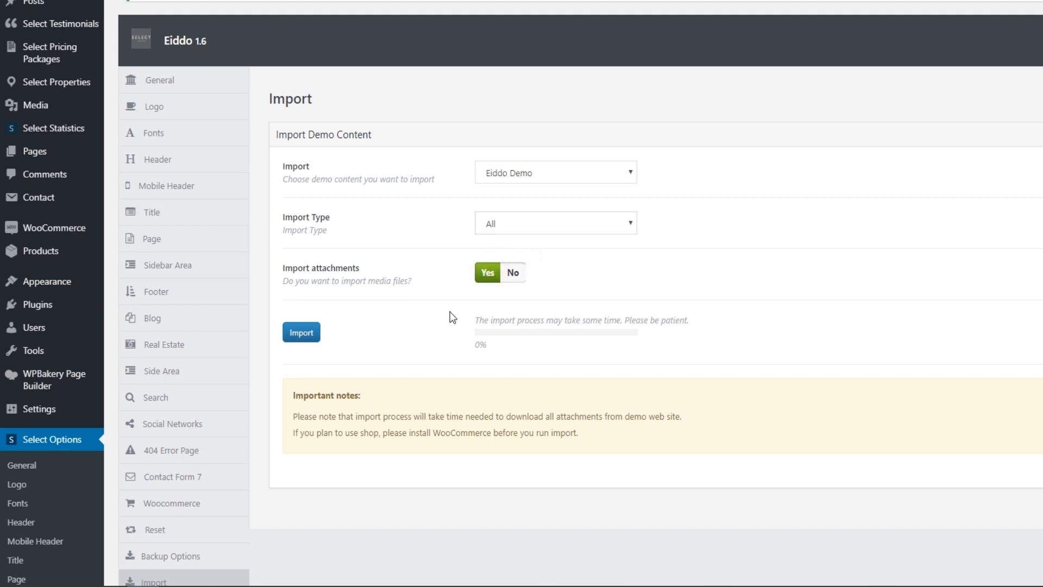
{"action": "left_click", "coordinate": [302, 332]}
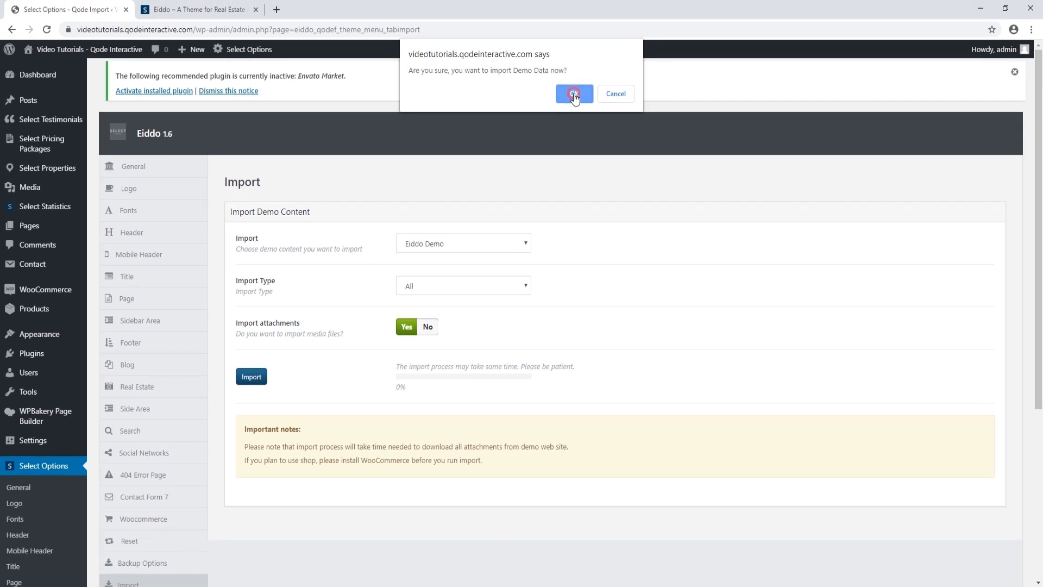
{"action": "left_click", "coordinate": [574, 94]}
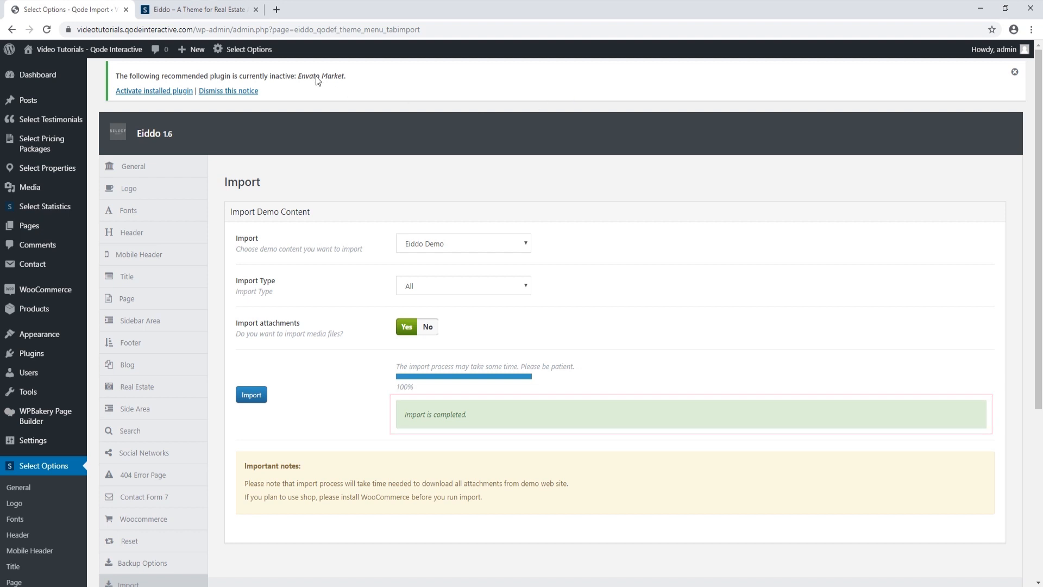
{"action": "left_click", "coordinate": [32, 76]}
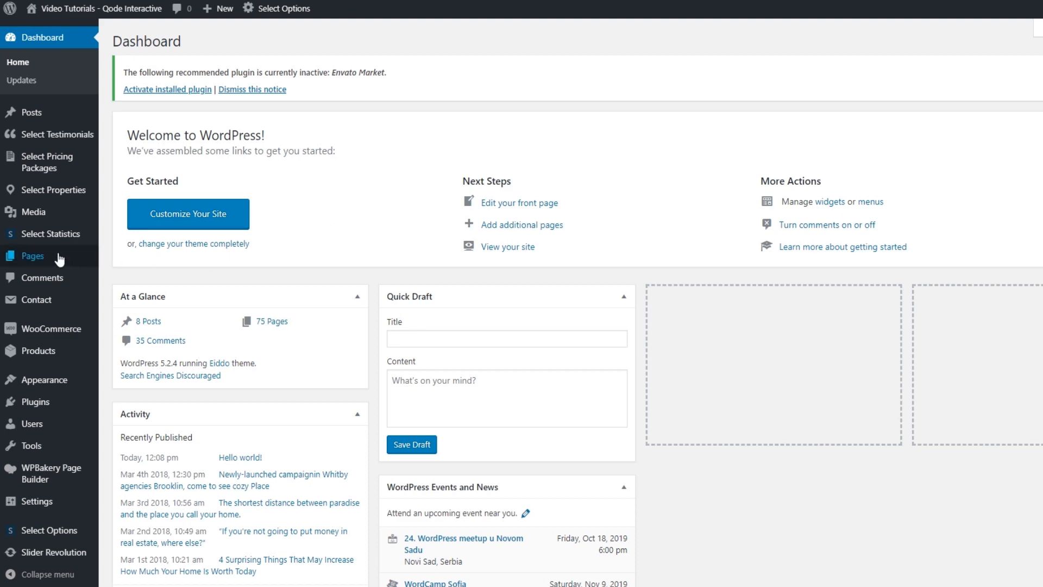
Search All Pages for 'main home' and open the Main Home front page for editing
{"action": "mouse_move", "coordinate": [44, 260]}
{"action": "left_click", "coordinate": [122, 259]}
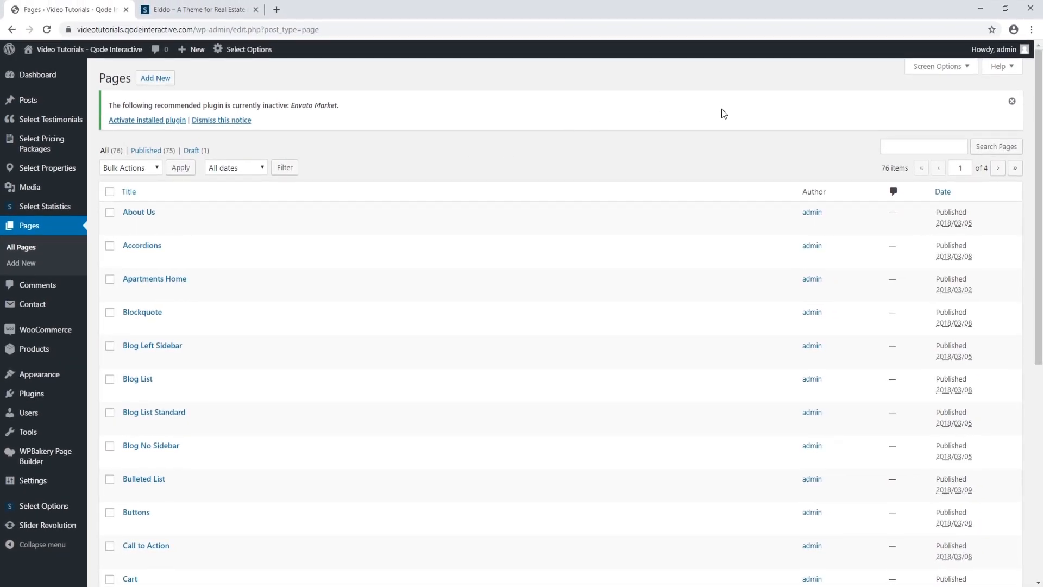
{"action": "left_click", "coordinate": [907, 146]}
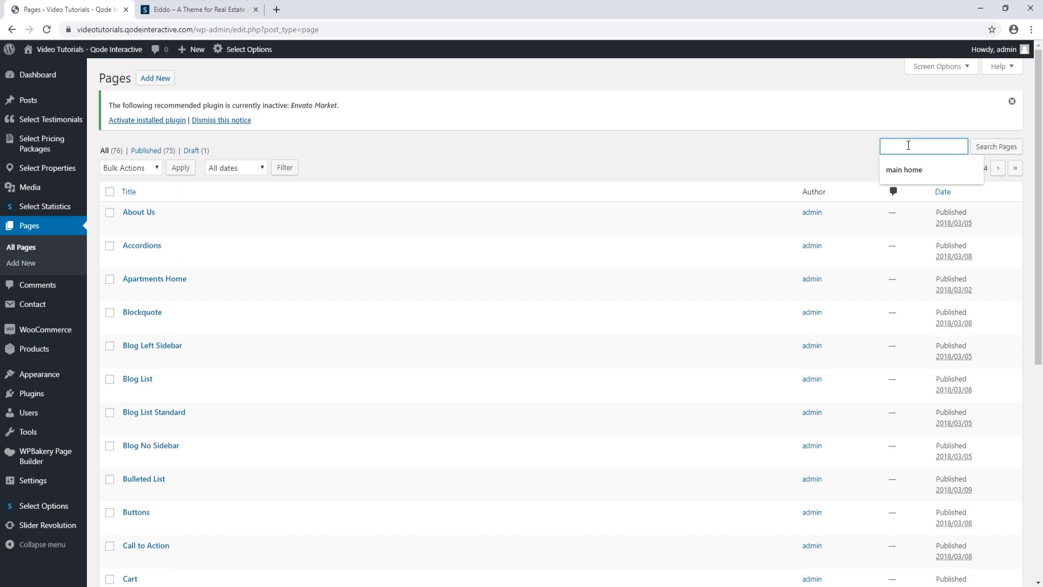
{"action": "left_click", "coordinate": [905, 168]}
{"action": "left_click", "coordinate": [986, 146]}
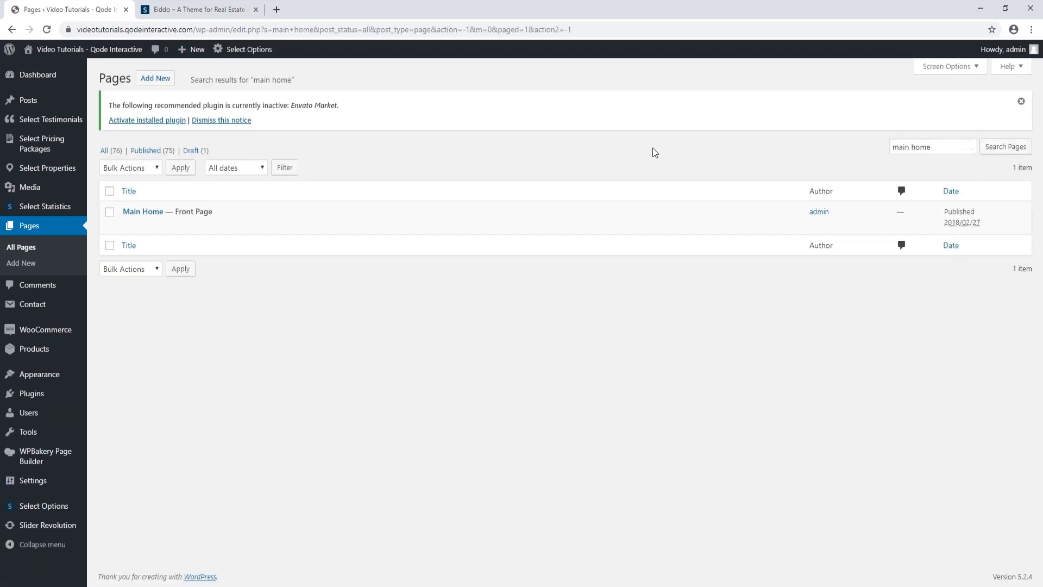
{"action": "left_click", "coordinate": [143, 212]}
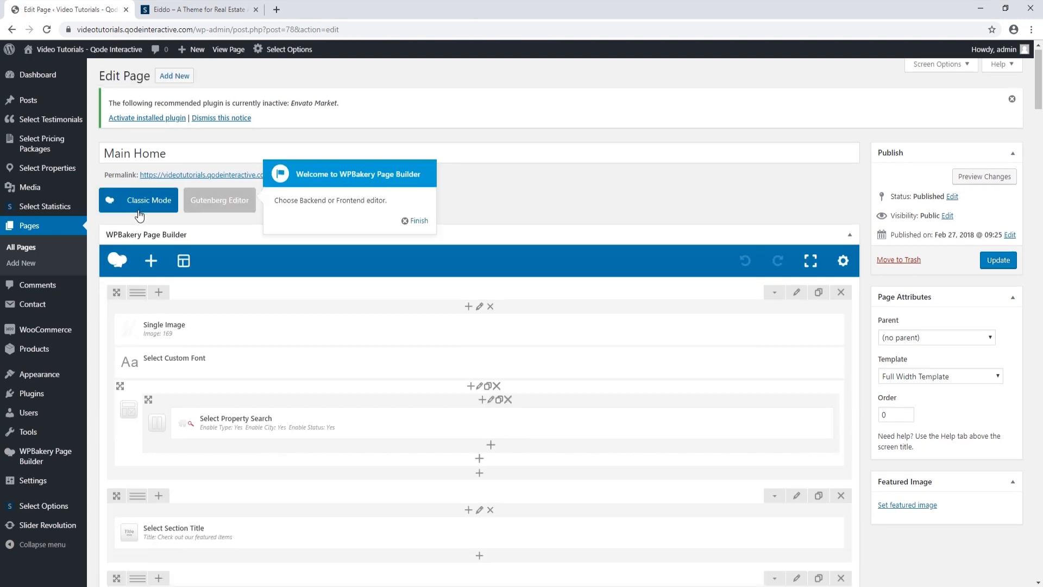
Dismiss the WPBakery welcome popup and collapse the WPBakery Page Builder box
{"action": "left_click", "coordinate": [410, 220]}
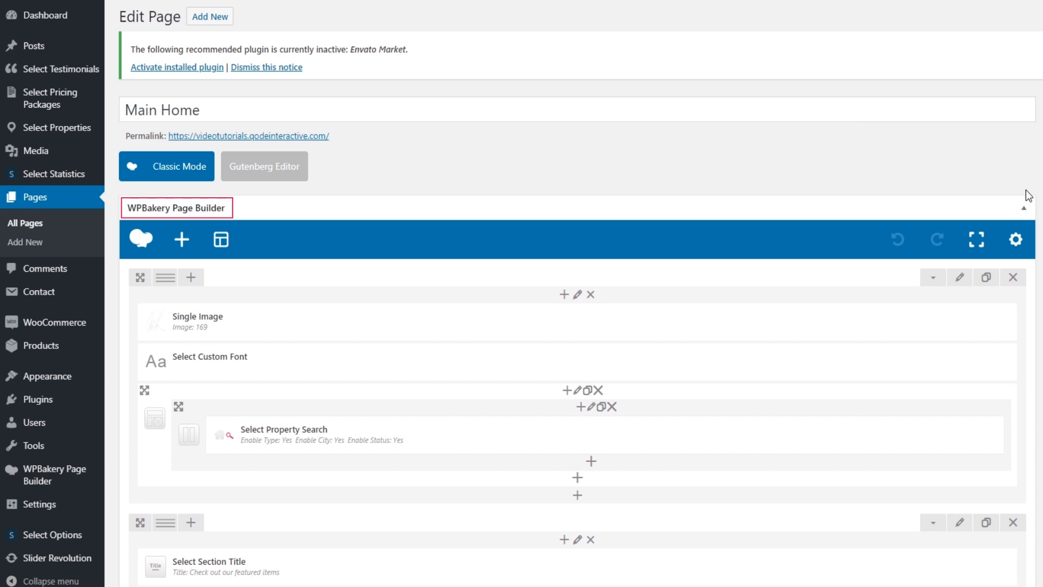
{"action": "left_click", "coordinate": [1024, 208]}
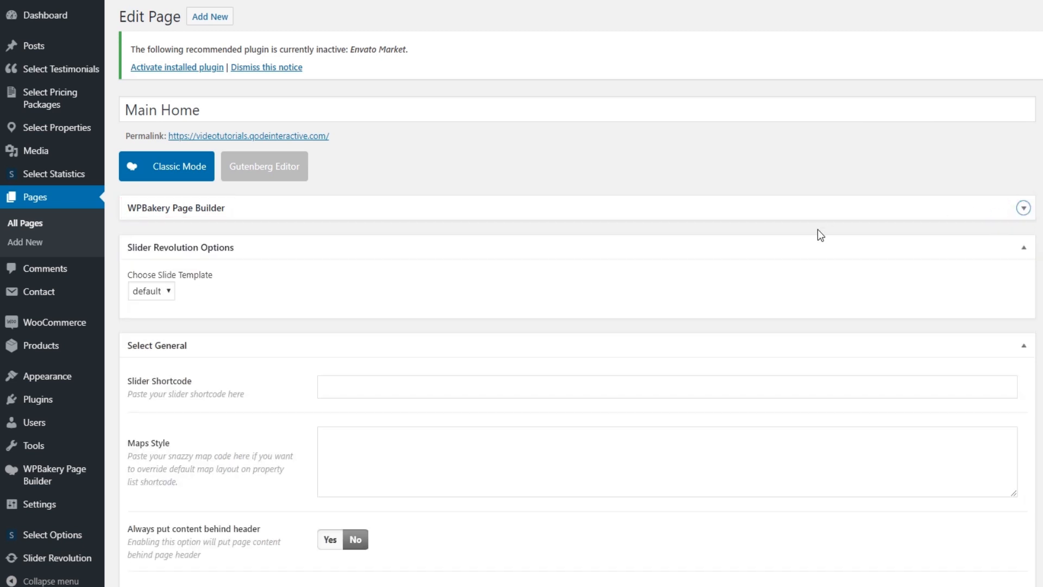
{"action": "scroll", "coordinate": [722, 304], "scroll_direction": "down", "scroll_amount": 3}
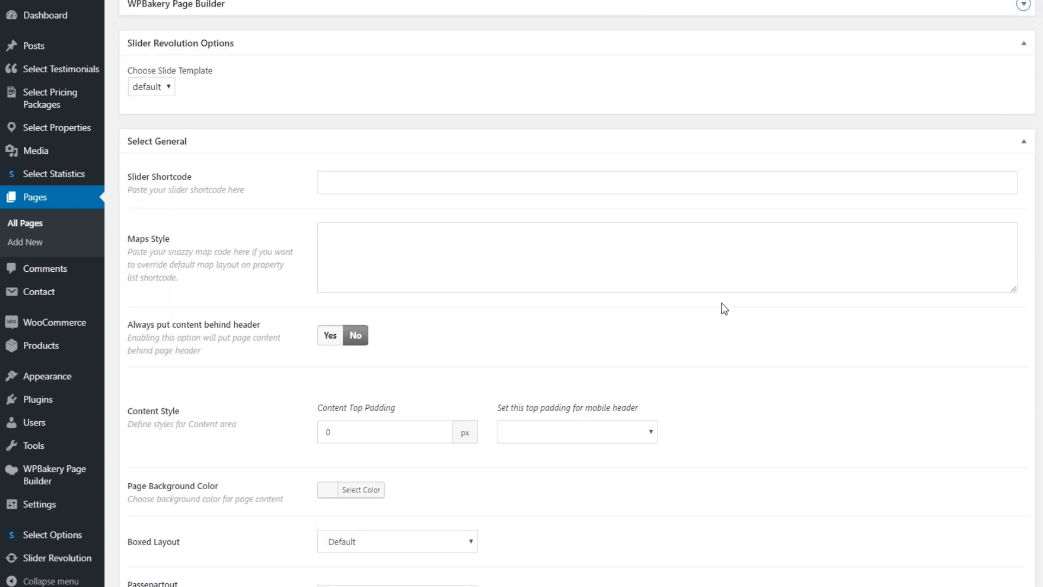
{"action": "scroll", "coordinate": [725, 308], "scroll_direction": "down", "scroll_amount": 15}
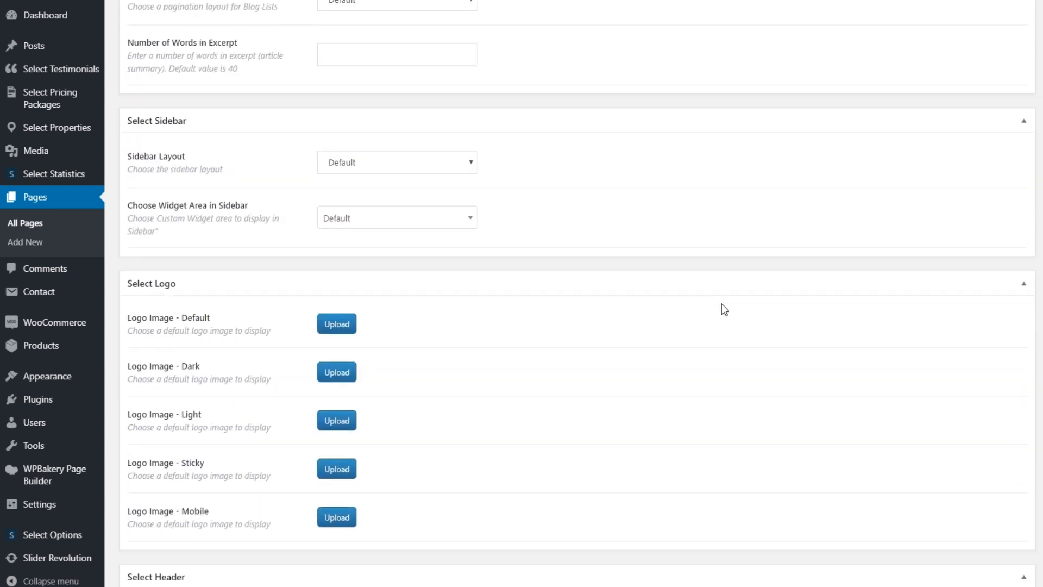
{"action": "scroll", "coordinate": [724, 309], "scroll_direction": "up", "scroll_amount": 13}
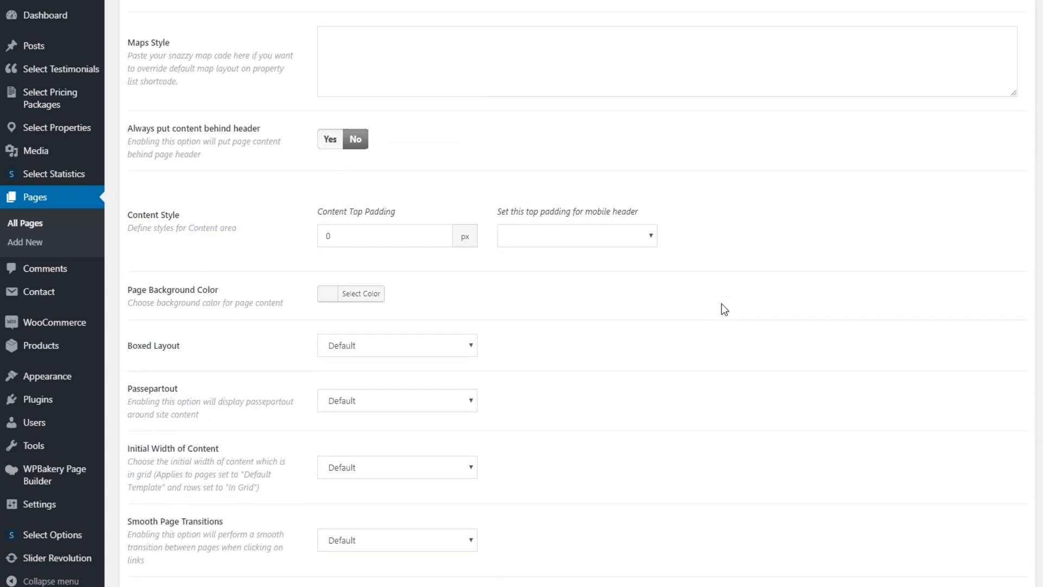
{"action": "scroll", "coordinate": [725, 309], "scroll_direction": "up", "scroll_amount": 6}
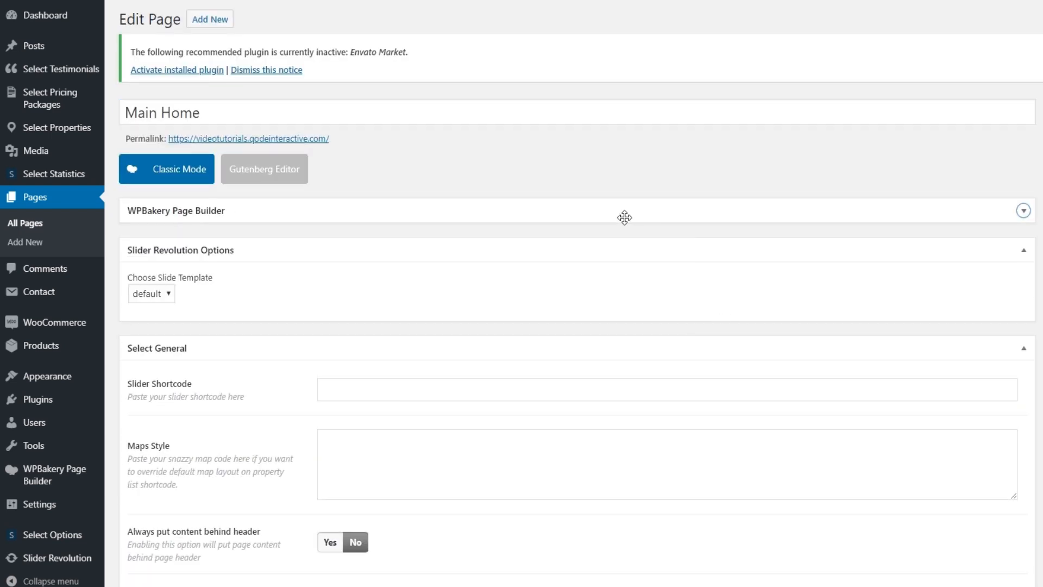
Open the page's permalink, the live homepage, in a new browser tab
{"action": "left_click", "coordinate": [253, 138]}
{"action": "right_click", "coordinate": [253, 139]}
{"action": "left_click", "coordinate": [272, 144]}
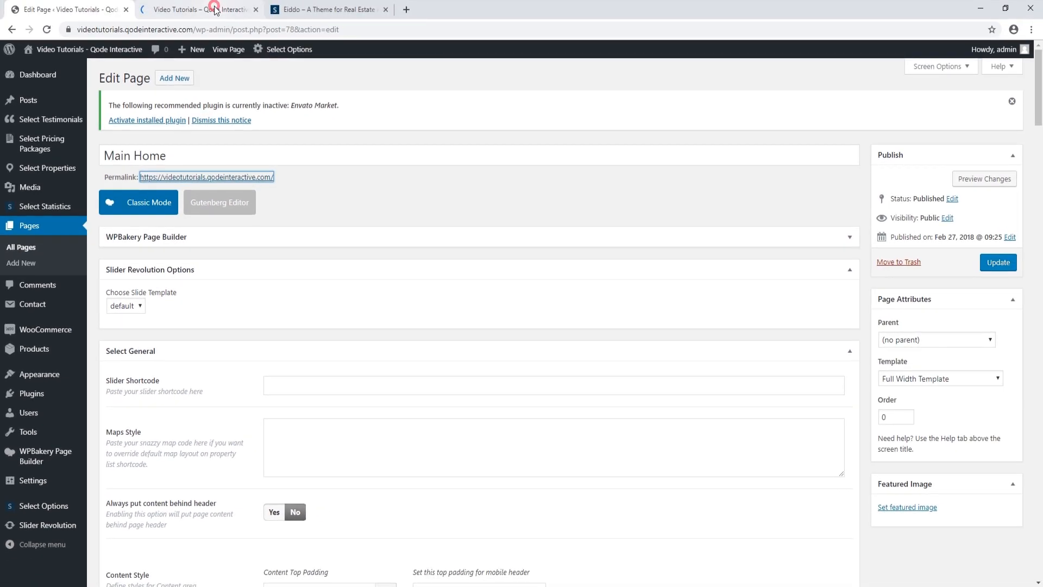
{"action": "left_click", "coordinate": [215, 10]}
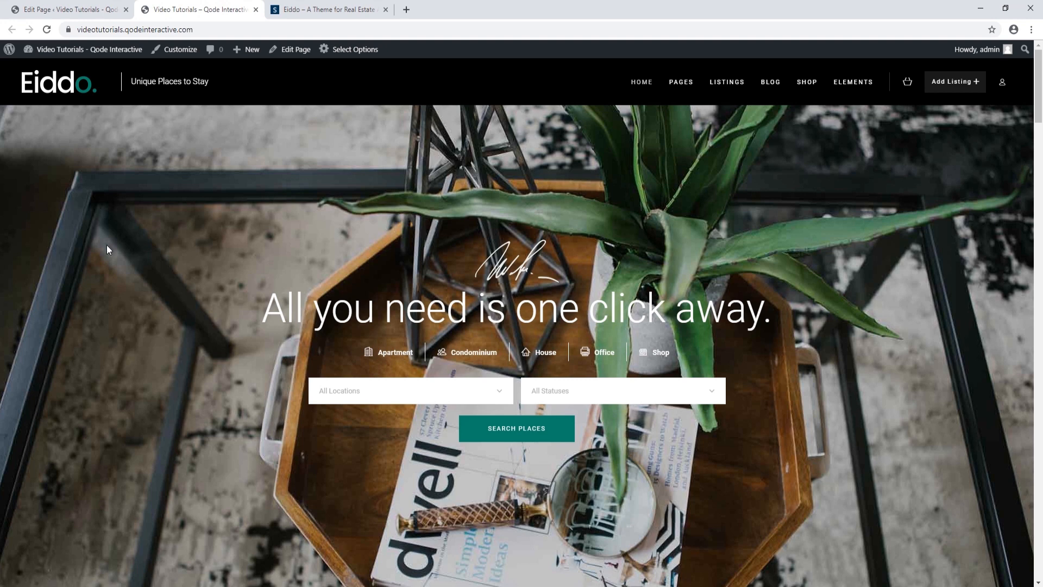
{"action": "scroll", "coordinate": [107, 250], "scroll_direction": "down", "scroll_amount": 1}
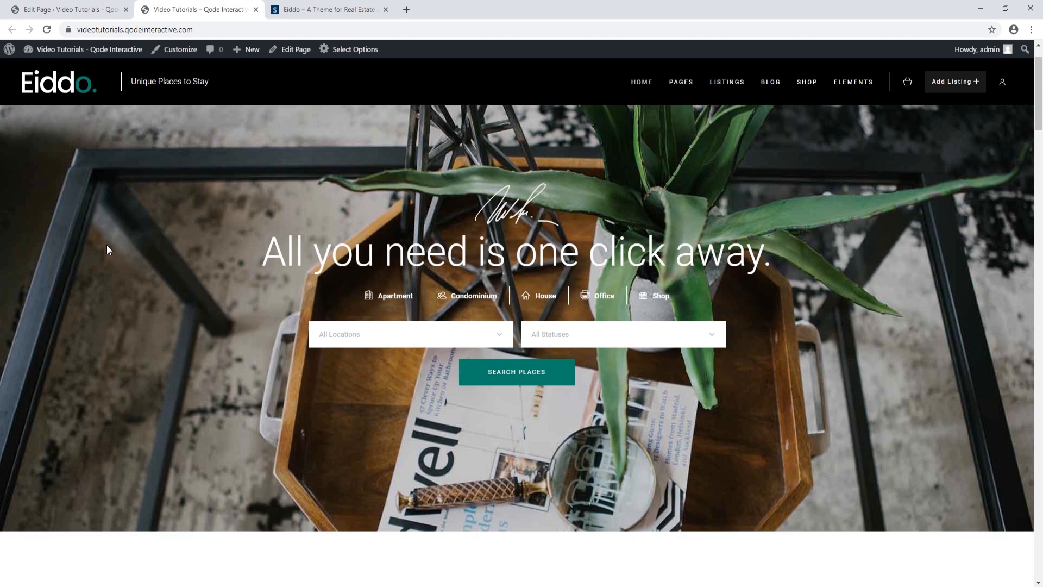
{"action": "scroll", "coordinate": [107, 246], "scroll_direction": "down", "scroll_amount": 5}
{"action": "scroll", "coordinate": [107, 250], "scroll_direction": "down", "scroll_amount": 3}
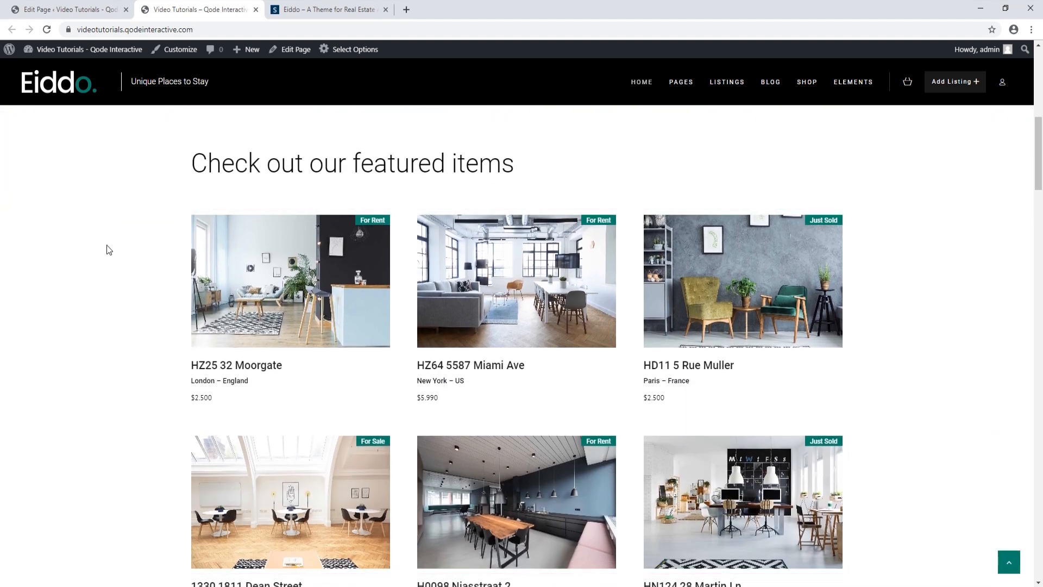
{"action": "left_click", "coordinate": [328, 9]}
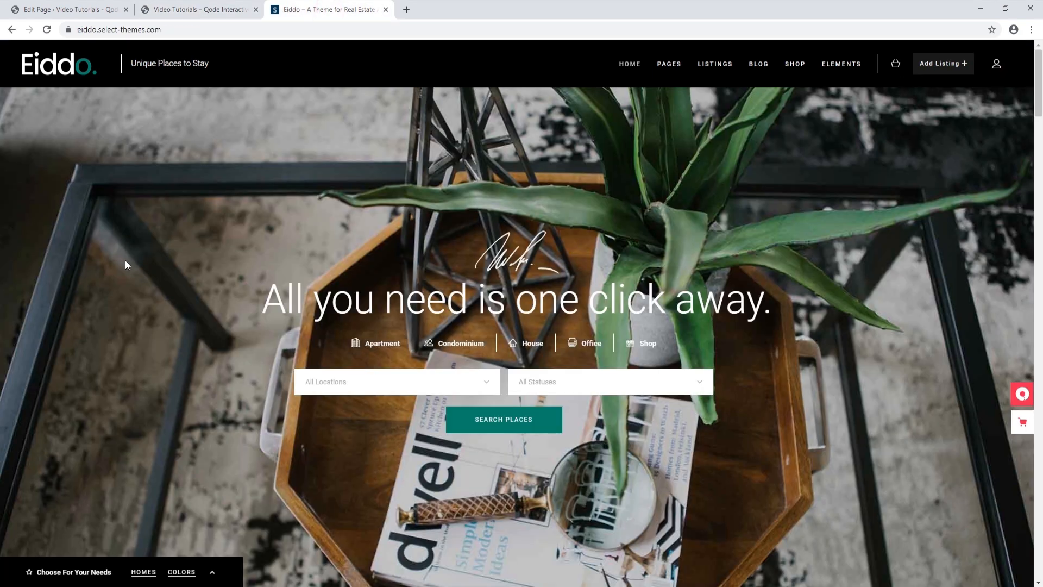
{"action": "scroll", "coordinate": [126, 264], "scroll_direction": "down", "scroll_amount": 10}
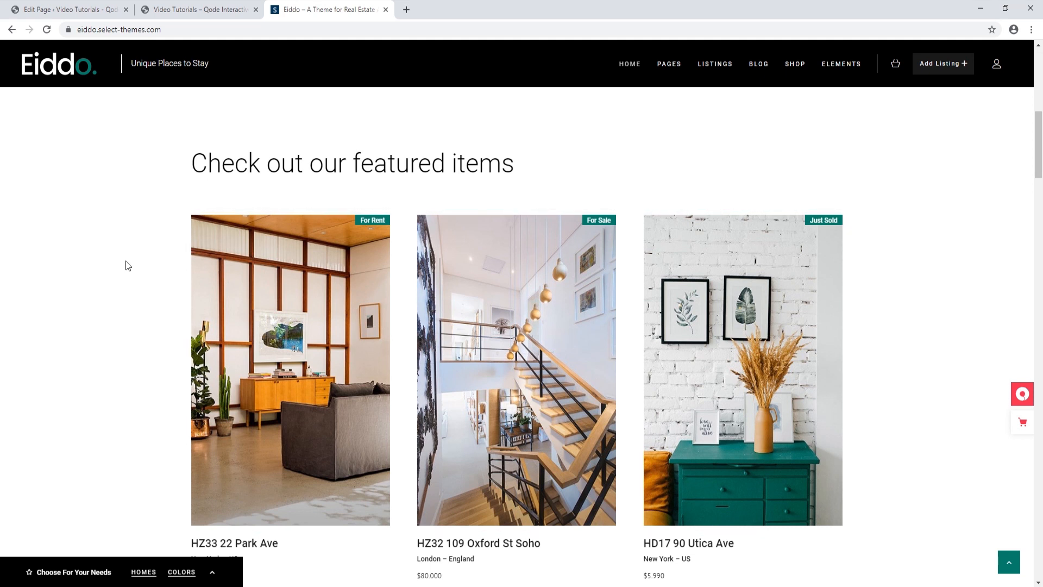
{"action": "left_click", "coordinate": [196, 10]}
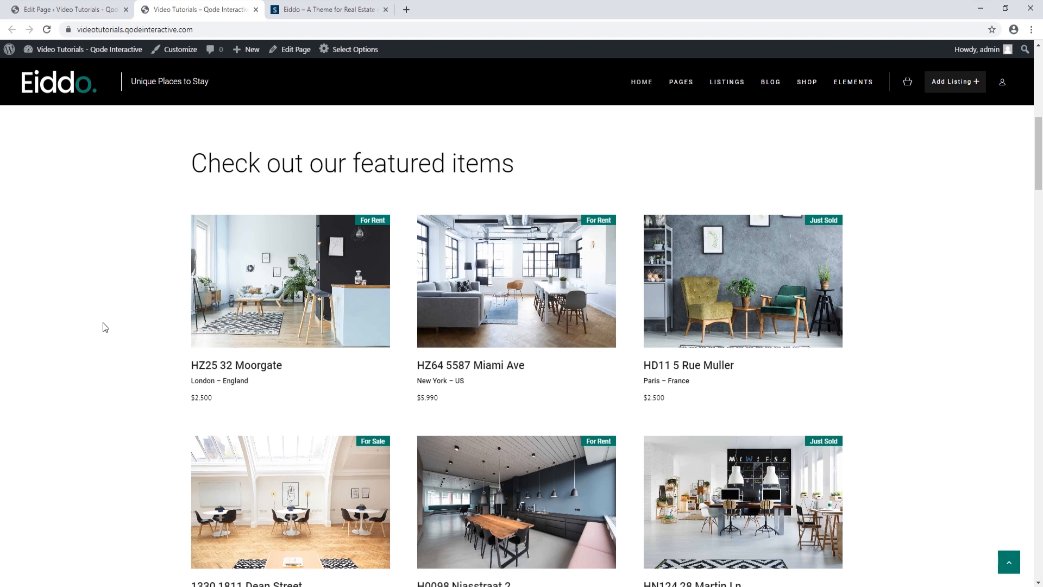
{"action": "left_click", "coordinate": [85, 13]}
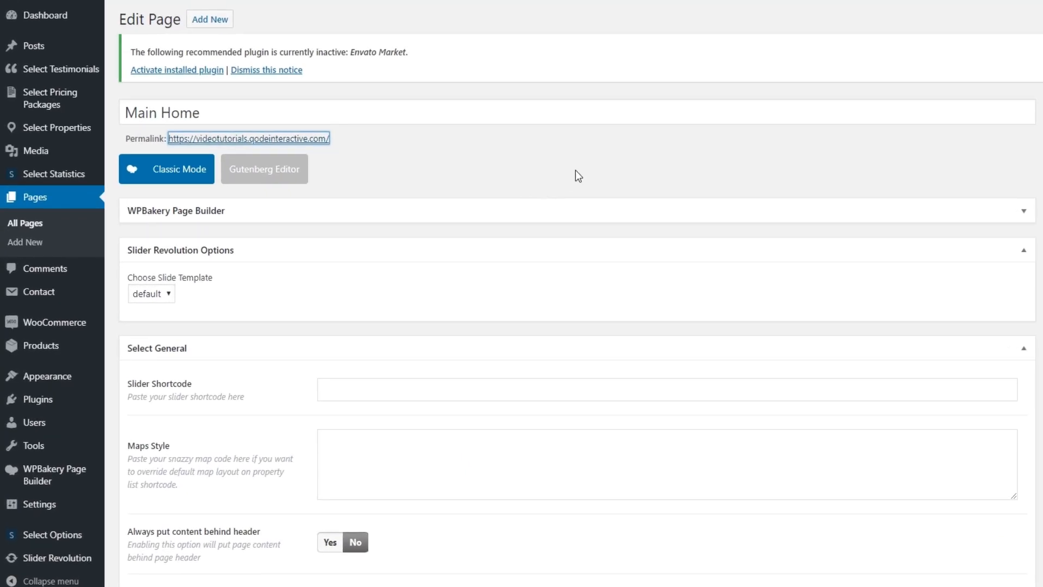
Expand the WPBakery Page Builder section and compare it with the live homepage
{"action": "left_click", "coordinate": [1024, 210]}
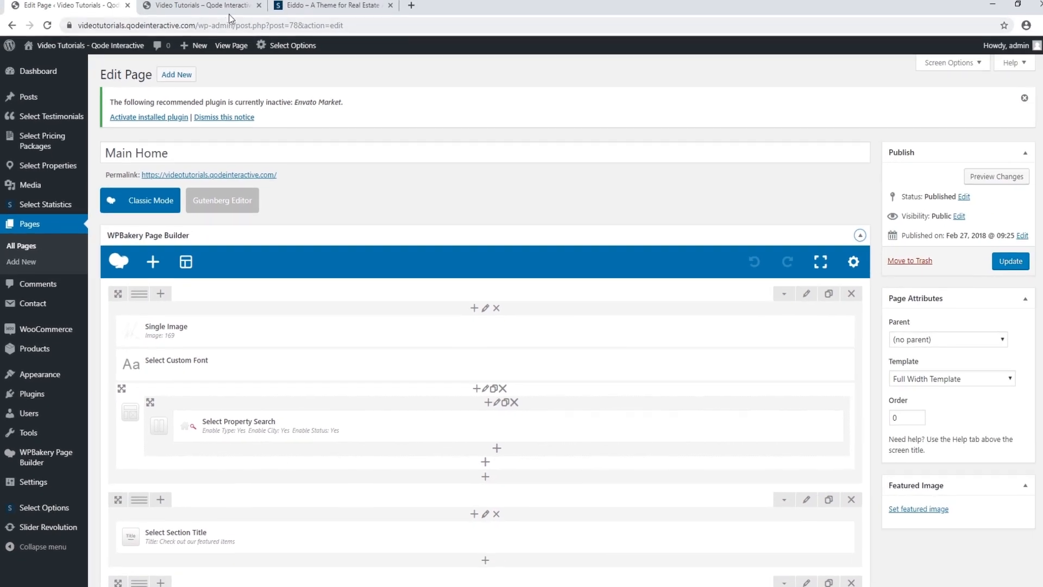
{"action": "left_click", "coordinate": [217, 11]}
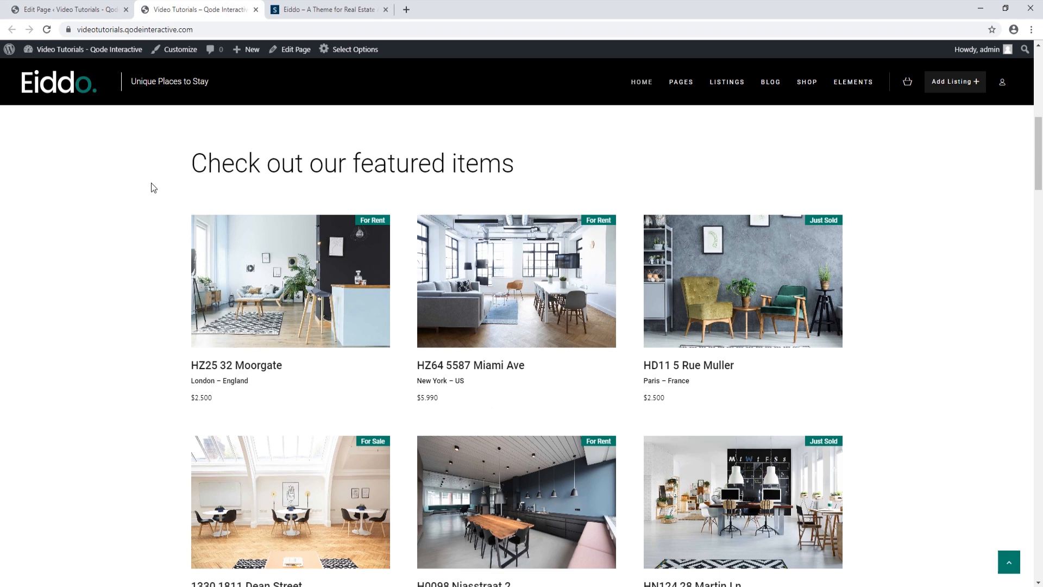
{"action": "left_click", "coordinate": [85, 10]}
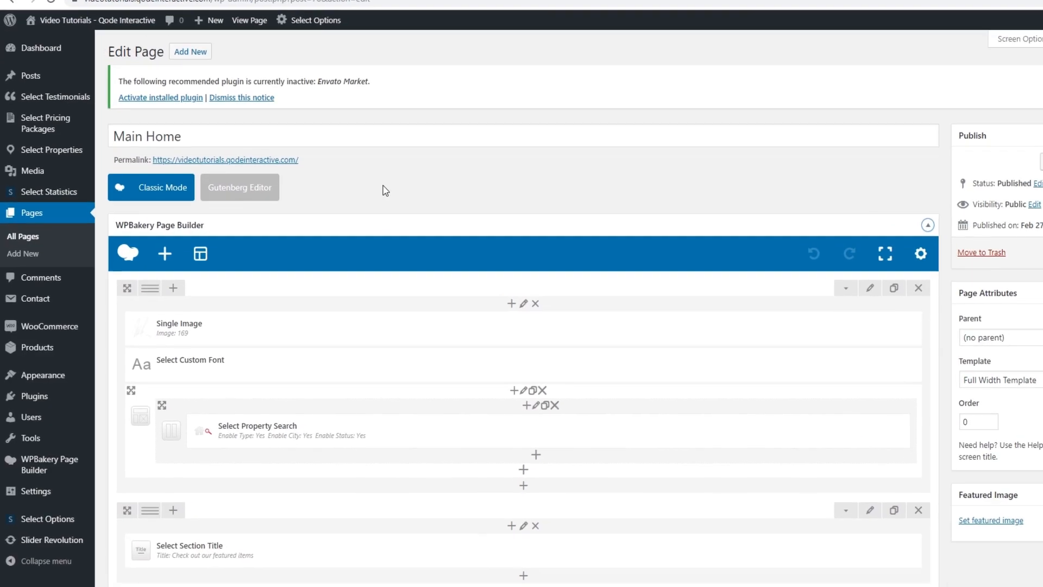
{"action": "scroll", "coordinate": [407, 287], "scroll_direction": "down", "scroll_amount": 5}
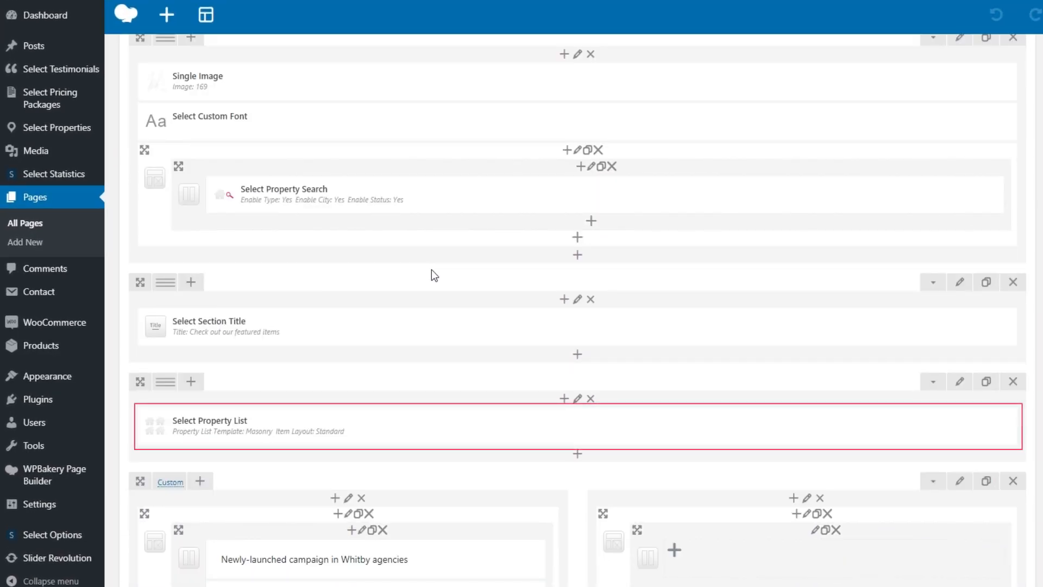
Set the Property List element's Property Type to Apartment and save its settings
{"action": "mouse_move", "coordinate": [398, 427]}
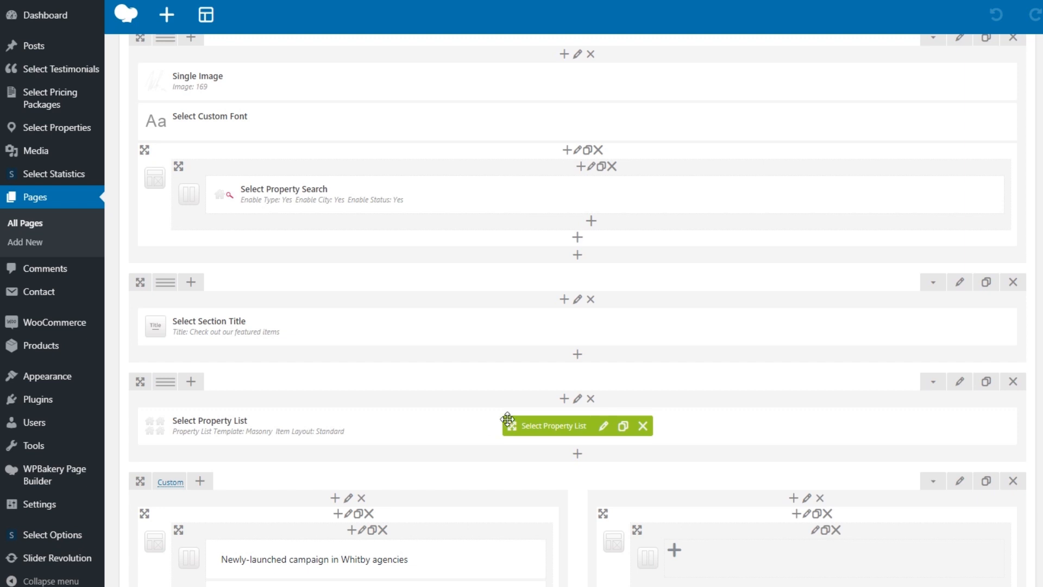
{"action": "left_click", "coordinate": [604, 427]}
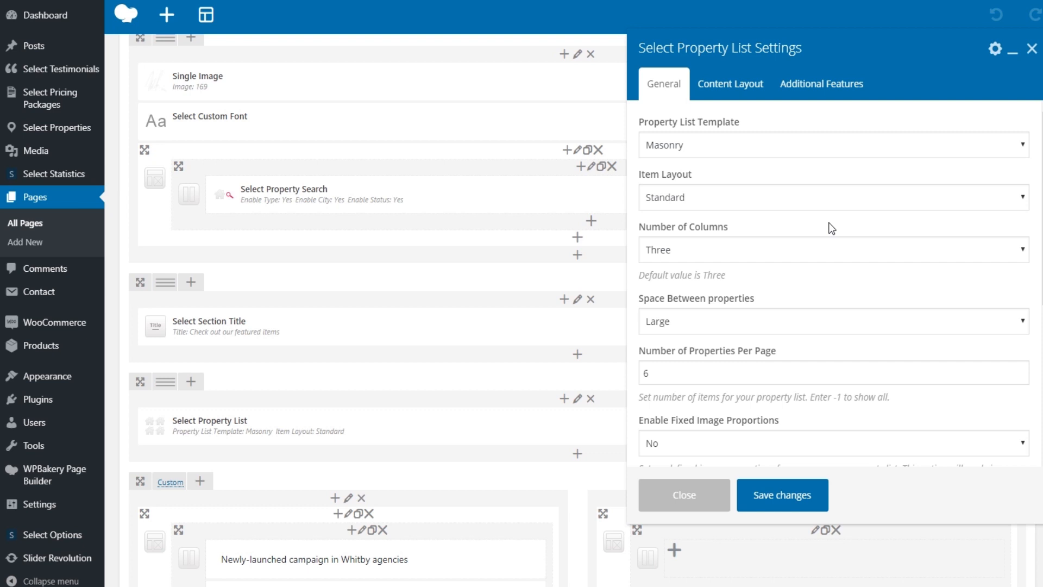
{"action": "scroll", "coordinate": [831, 228], "scroll_direction": "down", "scroll_amount": 3}
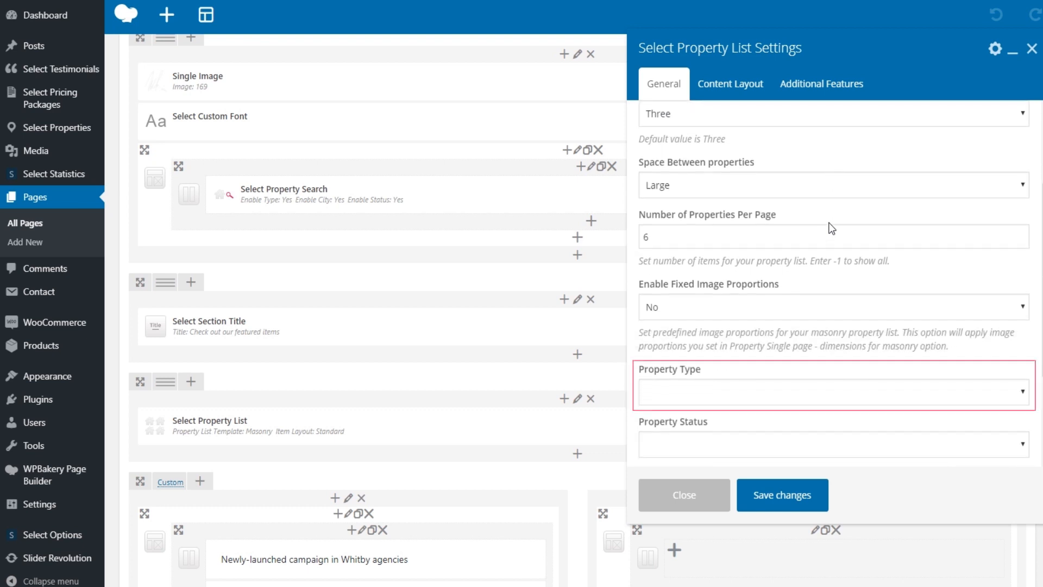
{"action": "left_click", "coordinate": [784, 393]}
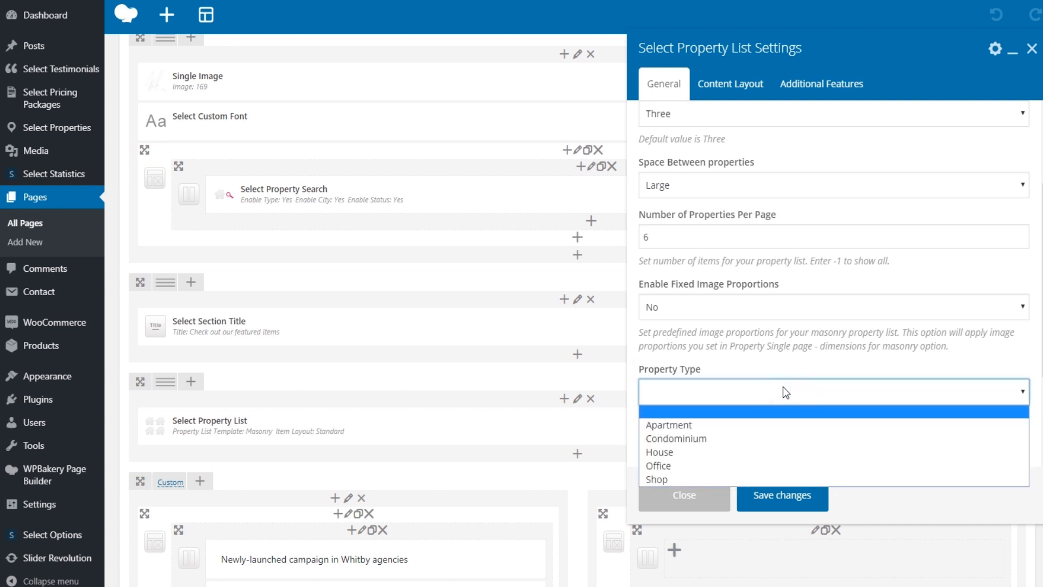
{"action": "left_click", "coordinate": [697, 424]}
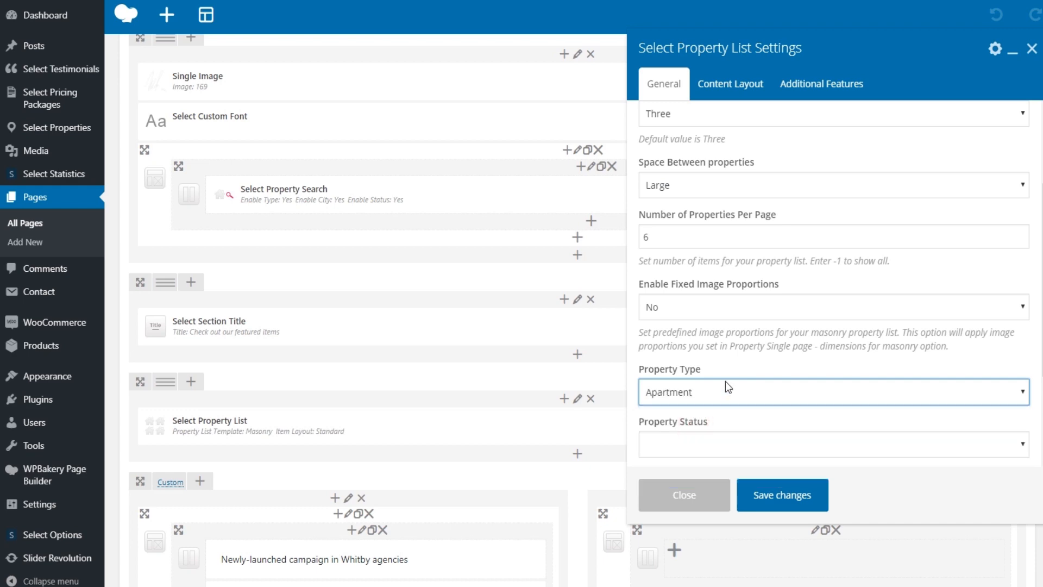
{"action": "left_click", "coordinate": [789, 495]}
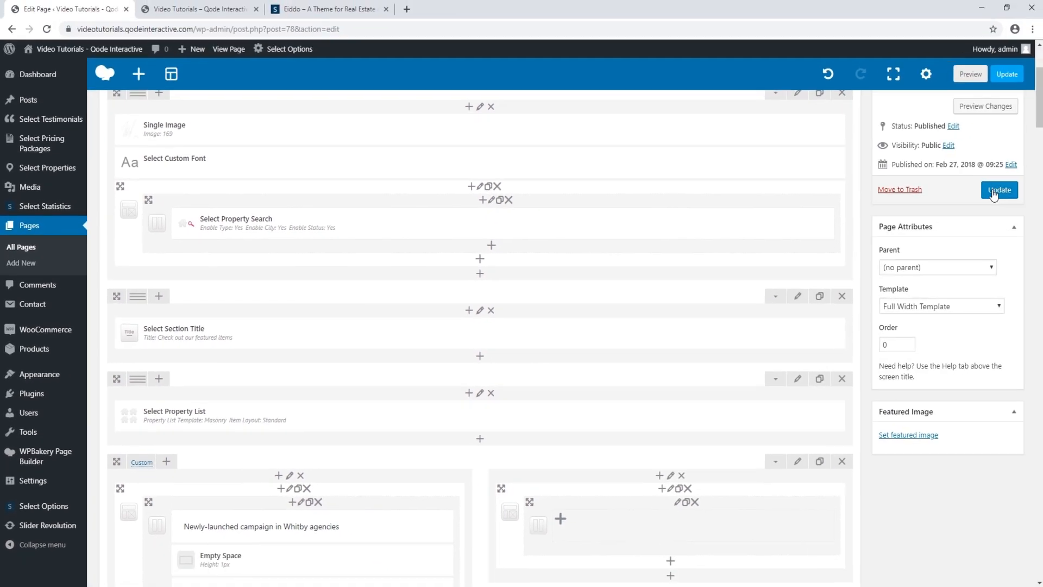
Update the Main Home page, then reload the live homepage and scroll back to the top
{"action": "left_click", "coordinate": [999, 192]}
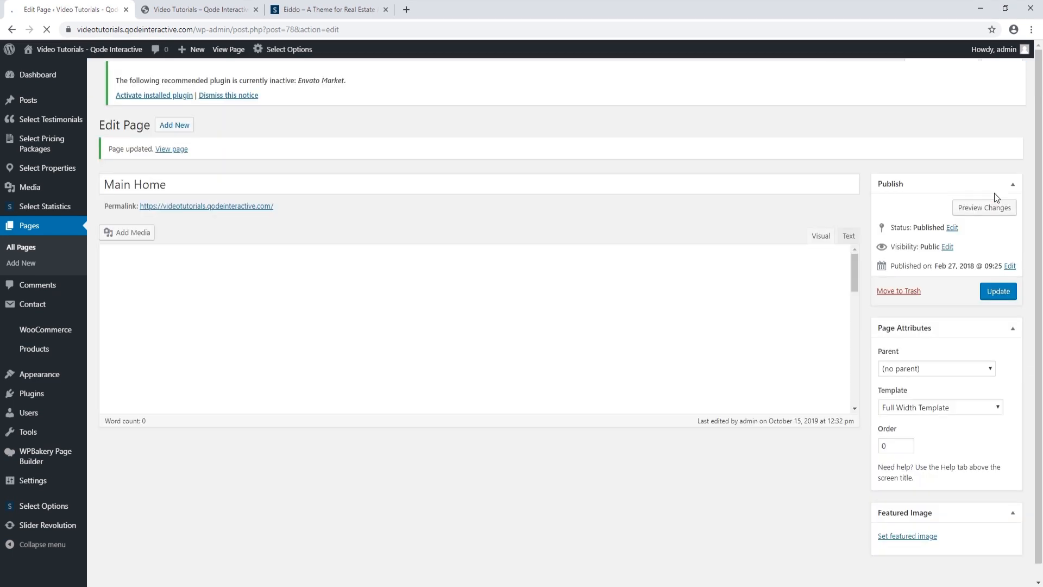
{"action": "left_click", "coordinate": [217, 10]}
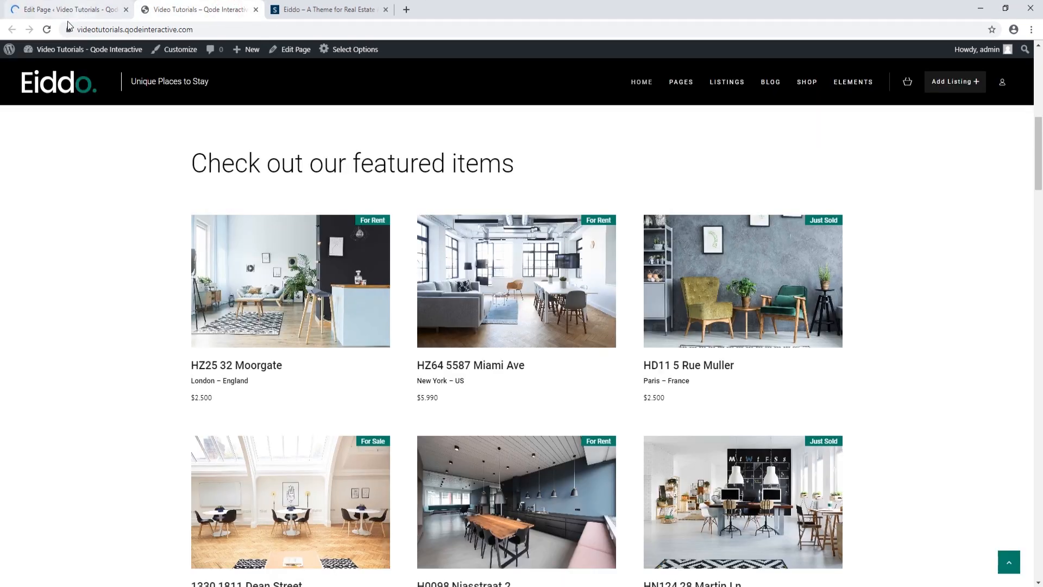
{"action": "left_click", "coordinate": [47, 29]}
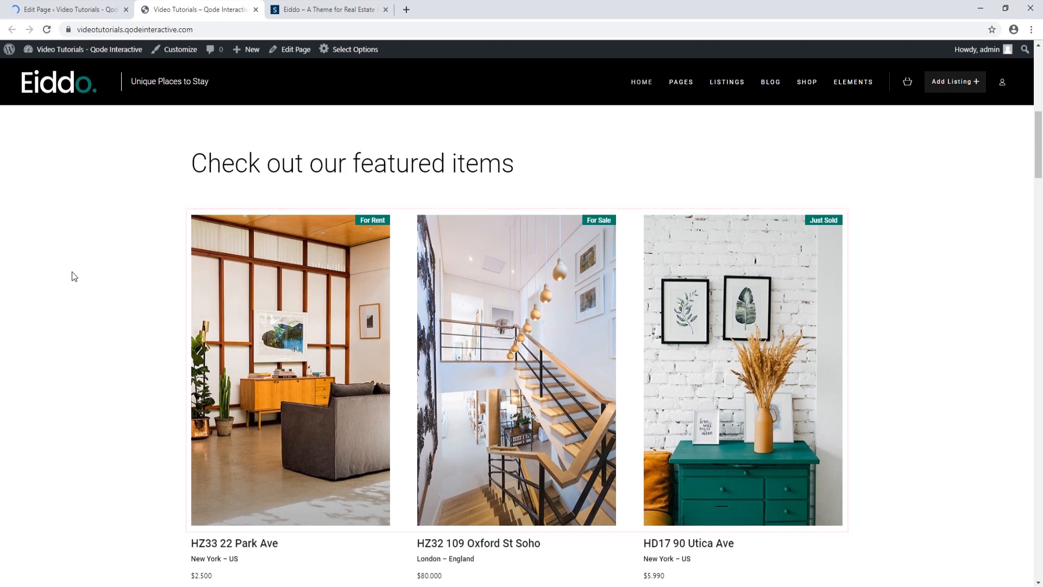
{"action": "scroll", "coordinate": [72, 273], "scroll_direction": "up", "scroll_amount": 7}
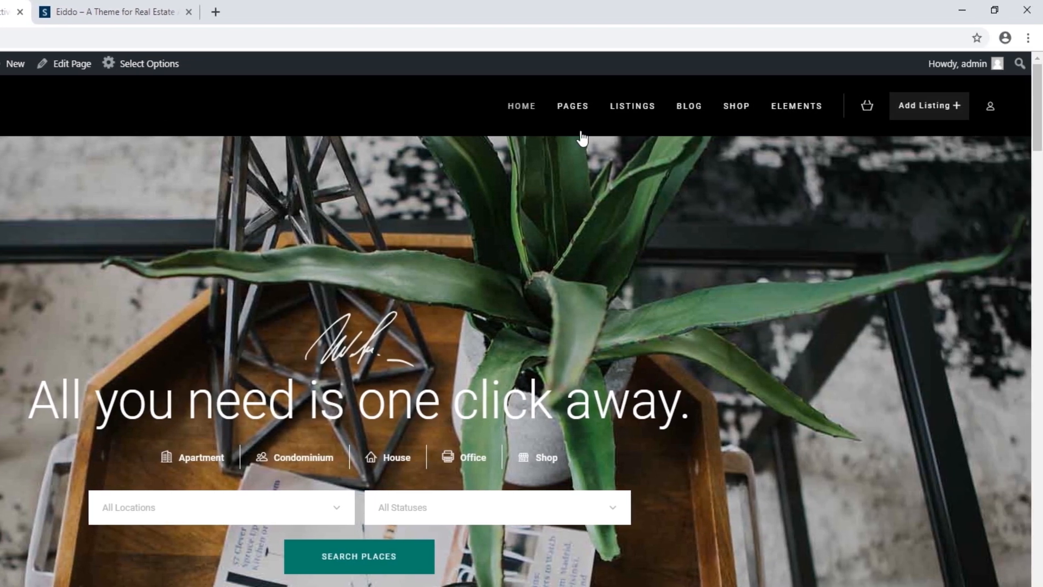
{"action": "mouse_move", "coordinate": [894, 139]}
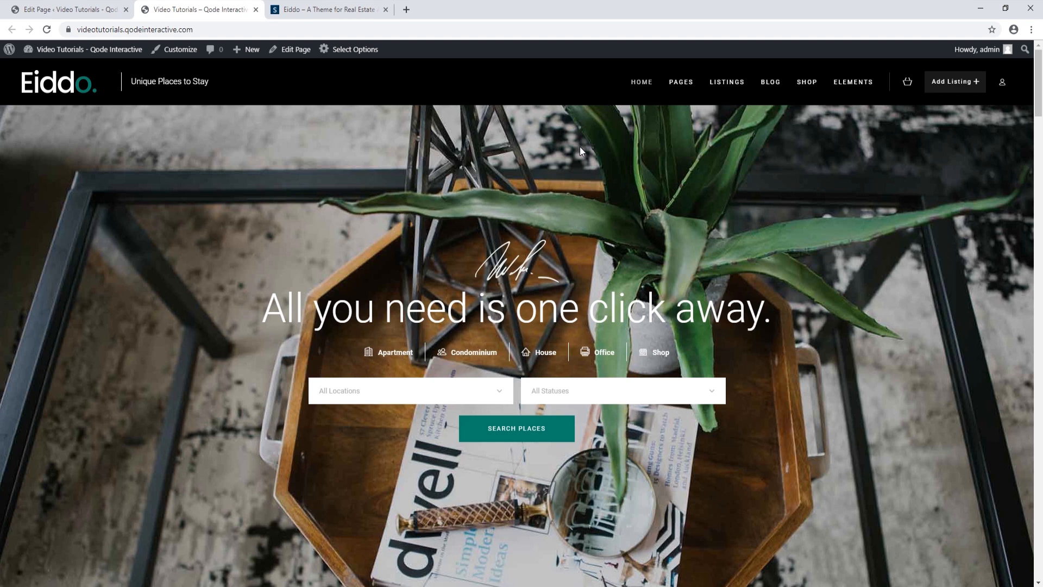
From the page editor tab, open Select Options > Logo and scroll through the logo images
{"action": "left_click", "coordinate": [69, 9]}
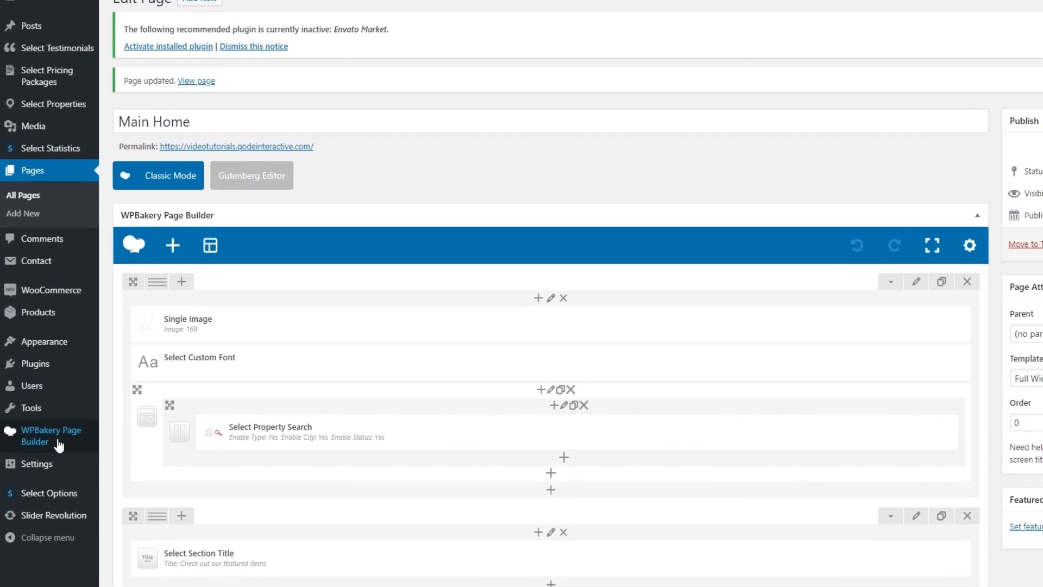
{"action": "mouse_move", "coordinate": [55, 493]}
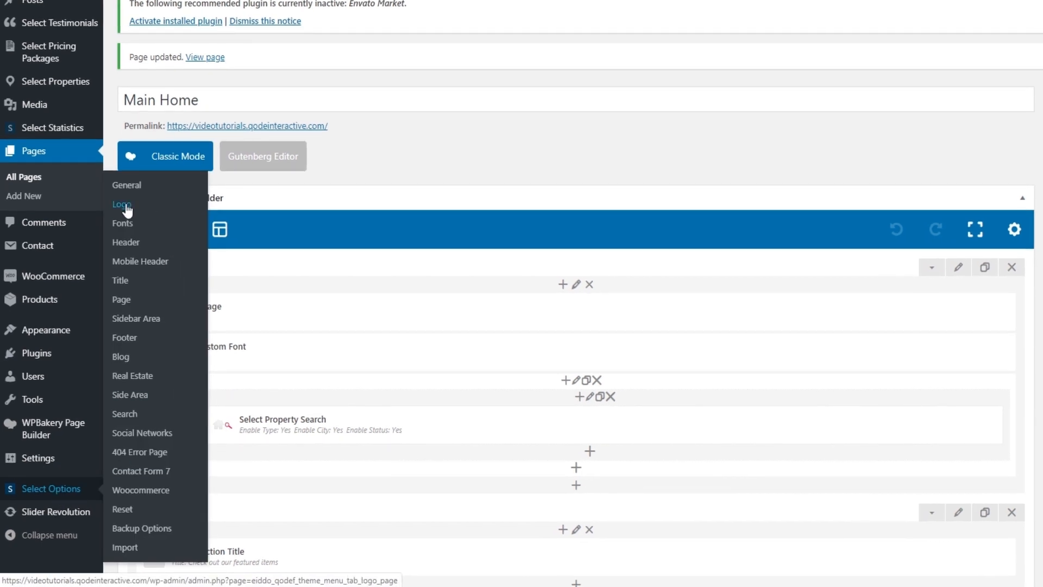
{"action": "left_click", "coordinate": [125, 206]}
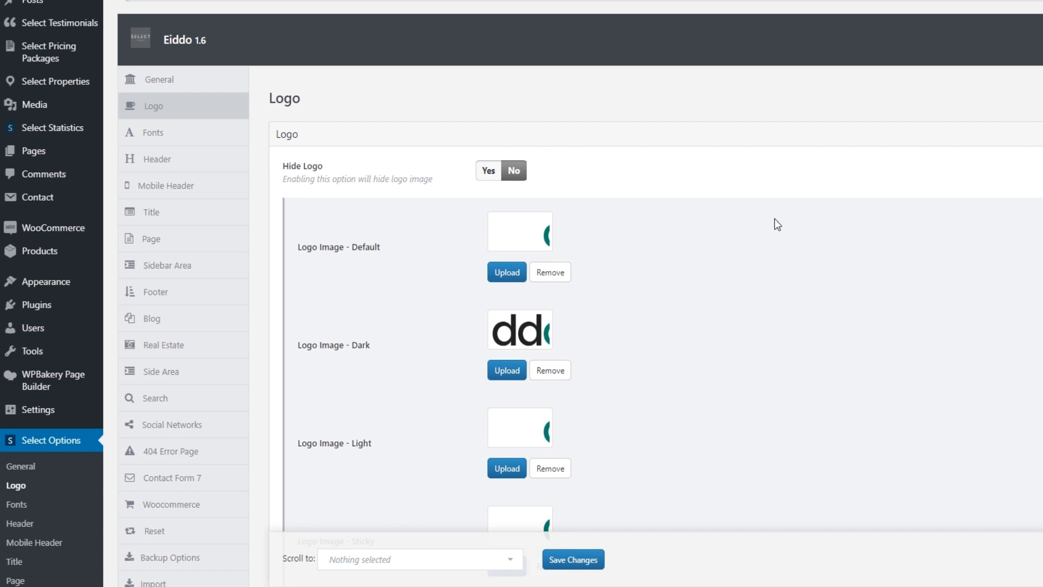
{"action": "scroll", "coordinate": [777, 223], "scroll_direction": "down", "scroll_amount": 1}
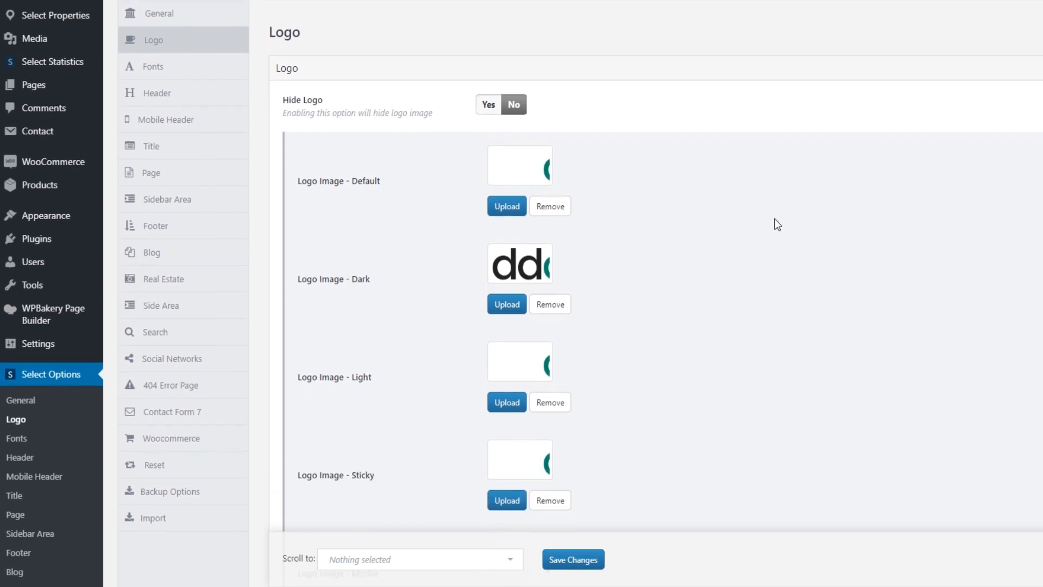
{"action": "scroll", "coordinate": [777, 224], "scroll_direction": "down", "scroll_amount": 2}
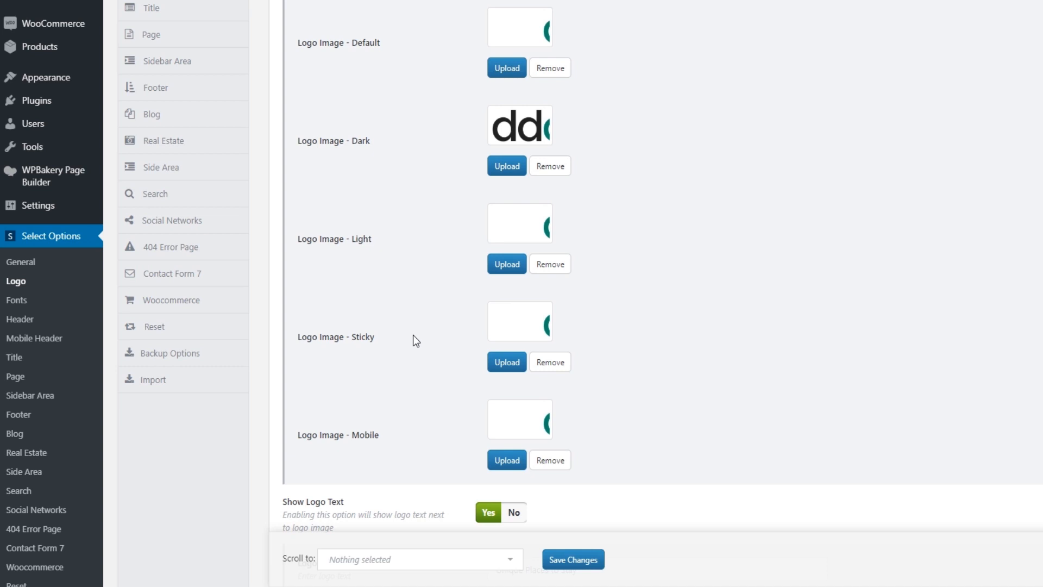
Upload Logo.png as the Default logo image, save the options, and reload the live homepage
{"action": "left_click", "coordinate": [507, 68]}
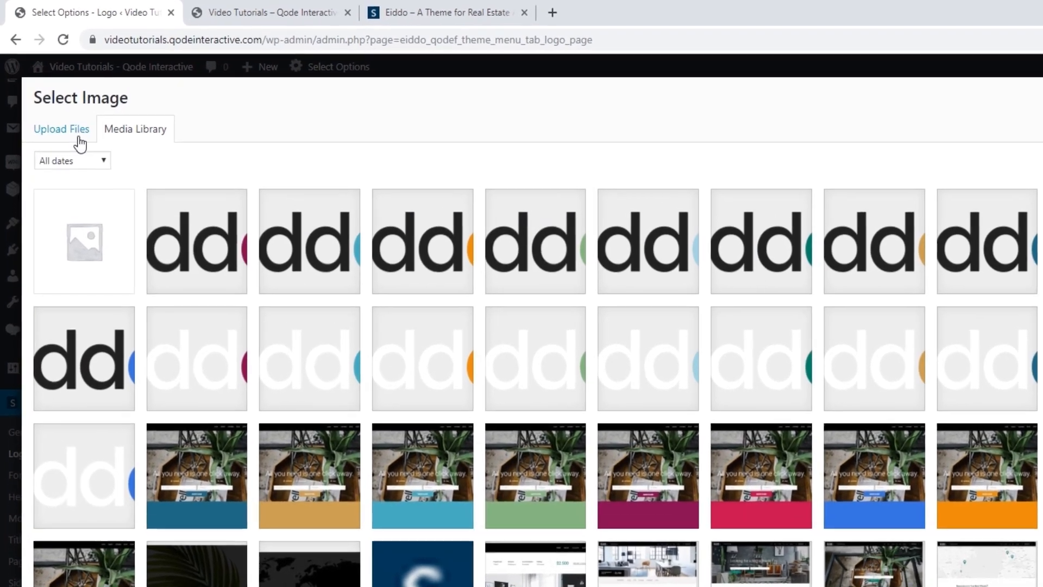
{"action": "left_click", "coordinate": [56, 98]}
{"action": "left_click", "coordinate": [710, 410]}
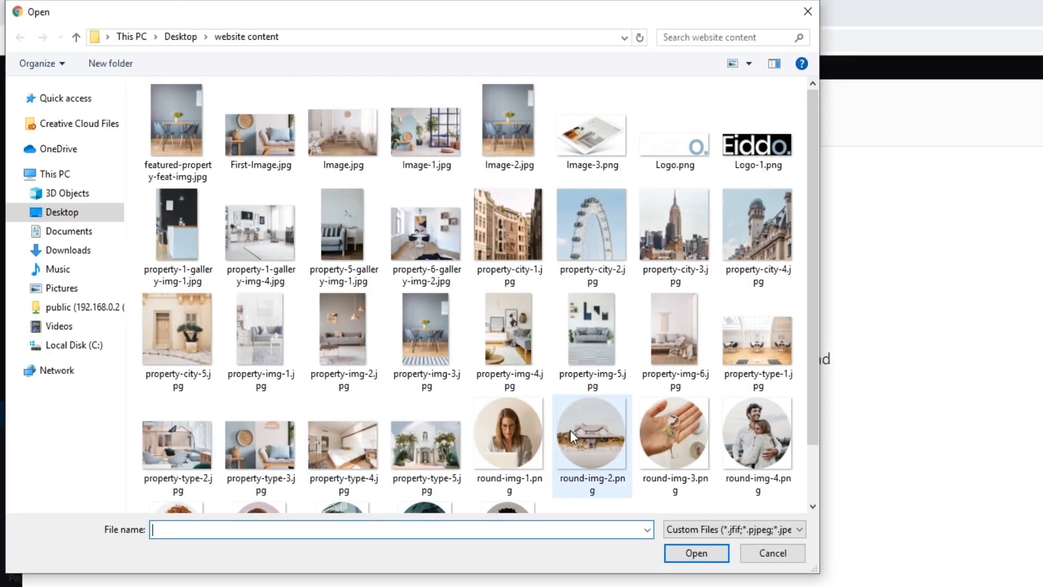
{"action": "left_click", "coordinate": [660, 133]}
{"action": "left_click", "coordinate": [696, 553]}
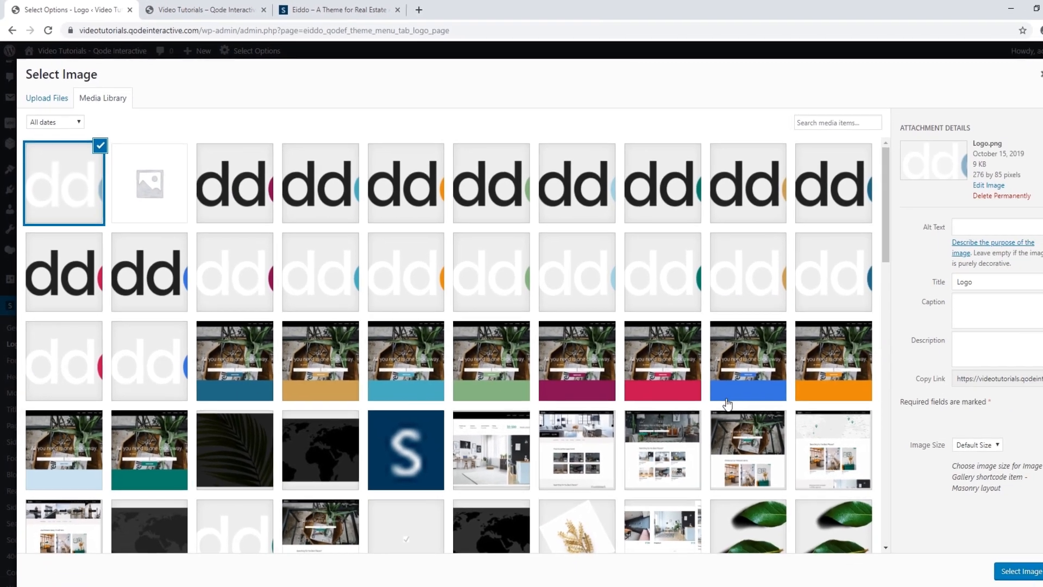
{"action": "left_click", "coordinate": [1025, 572]}
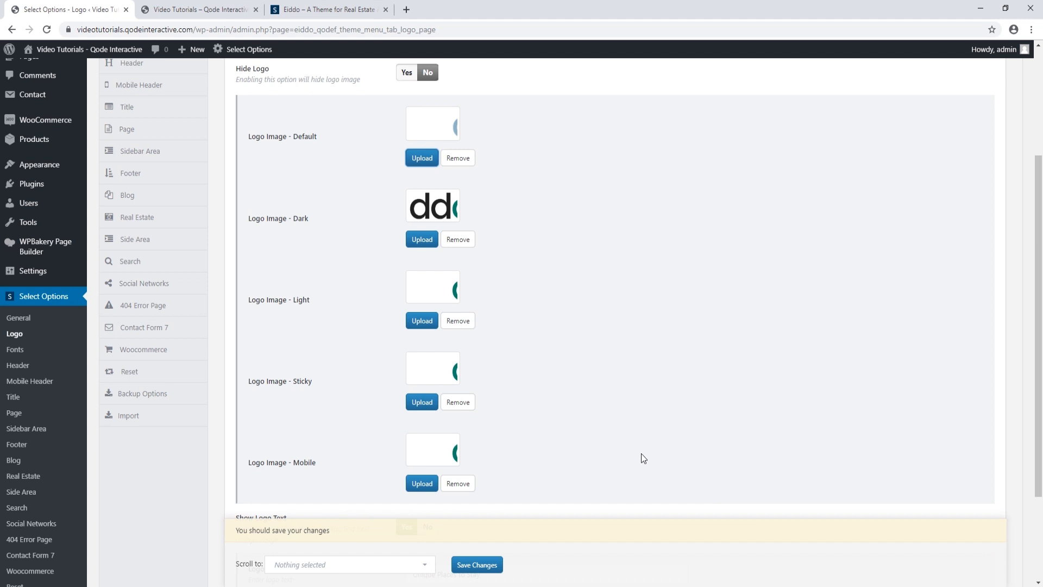
{"action": "left_click", "coordinate": [477, 564]}
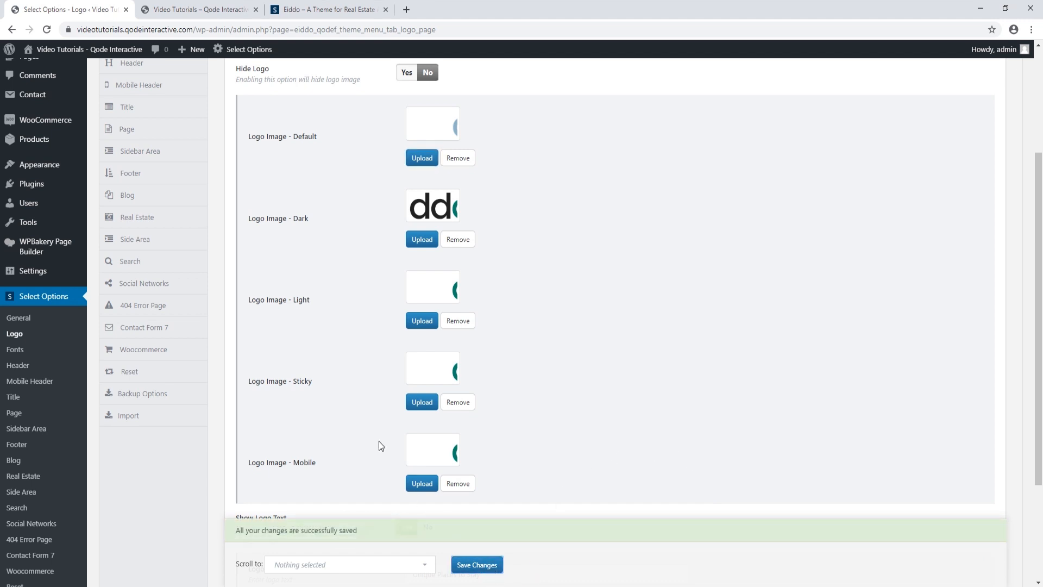
{"action": "left_click", "coordinate": [198, 9]}
{"action": "left_click", "coordinate": [50, 31]}
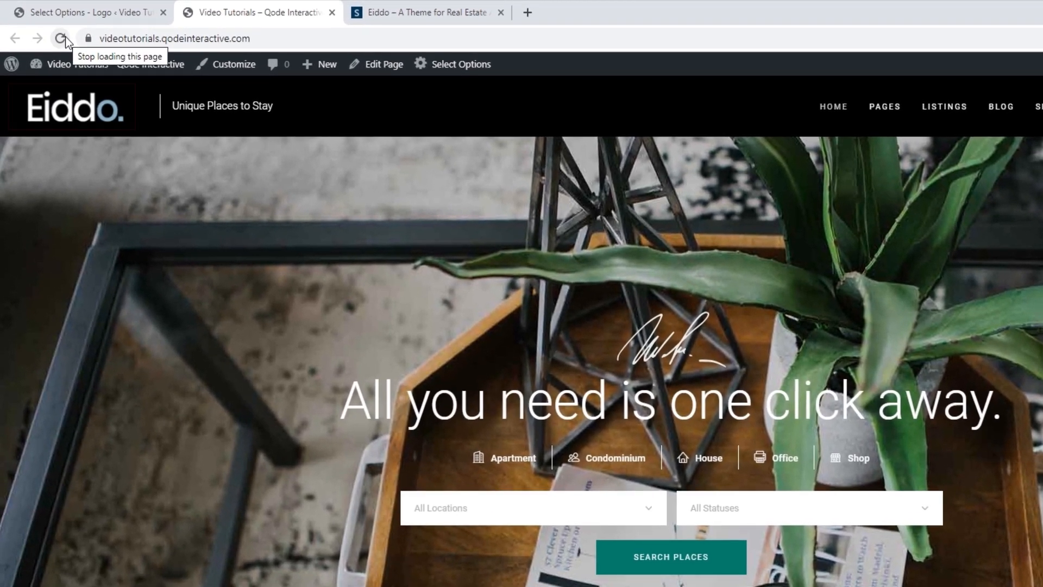
Replace logo text 'Unique Places to Stay' with 'A Place to Call Home', keep it shown, and save
{"action": "left_click", "coordinate": [73, 10]}
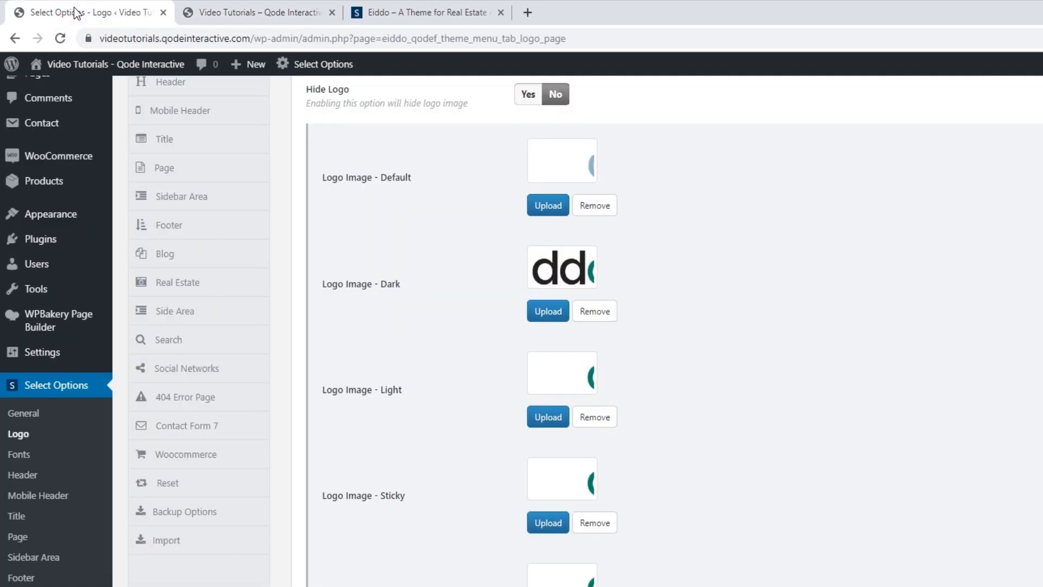
{"action": "scroll", "coordinate": [439, 474], "scroll_direction": "down", "scroll_amount": 6}
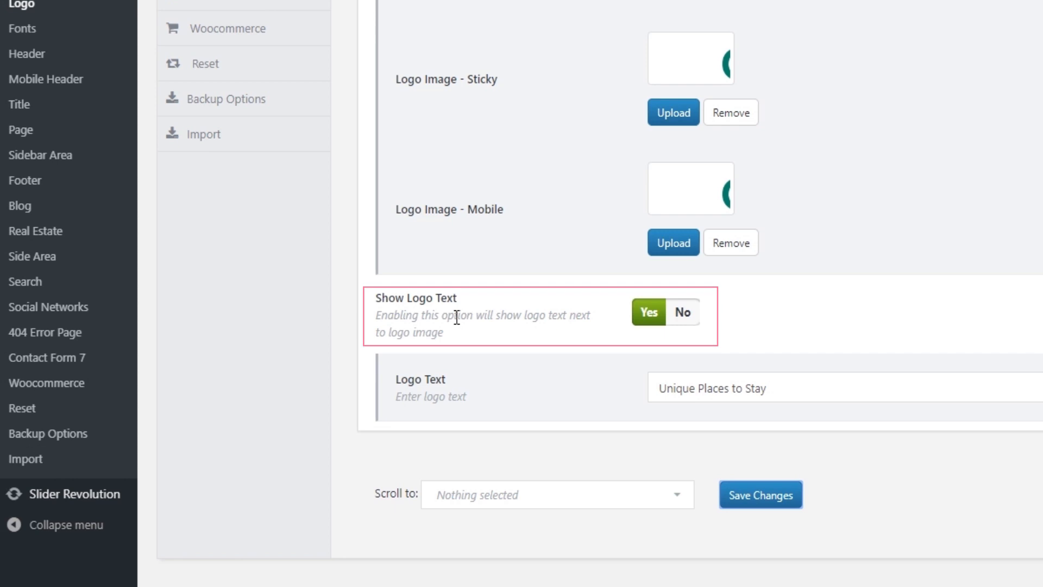
{"action": "left_click", "coordinate": [690, 314]}
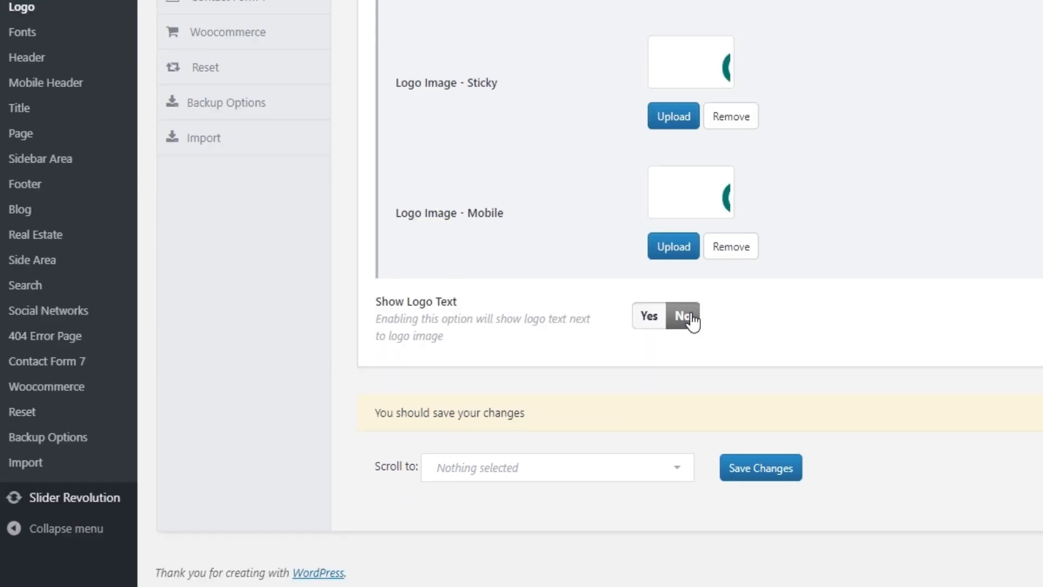
{"action": "left_click", "coordinate": [647, 321]}
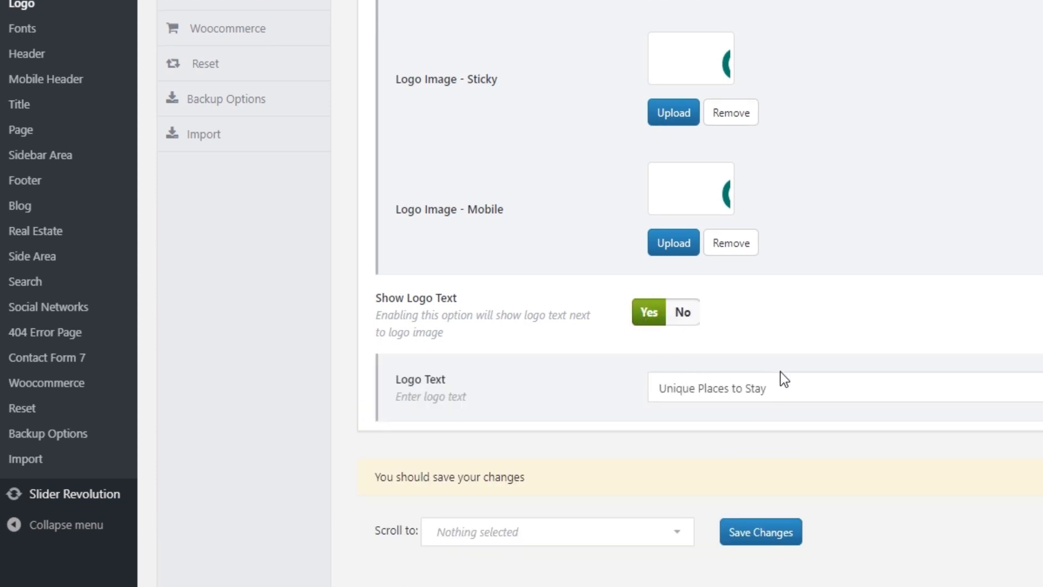
{"action": "left_click_drag", "start_coordinate": [792, 389], "coordinate": [652, 387]}
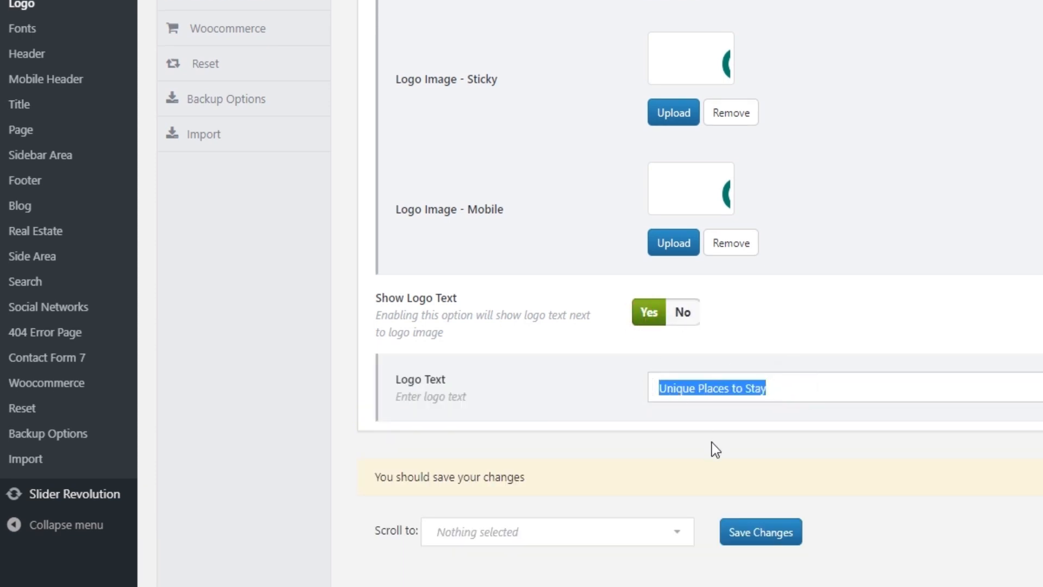
{"action": "type", "text": "A Place to Call Home"}
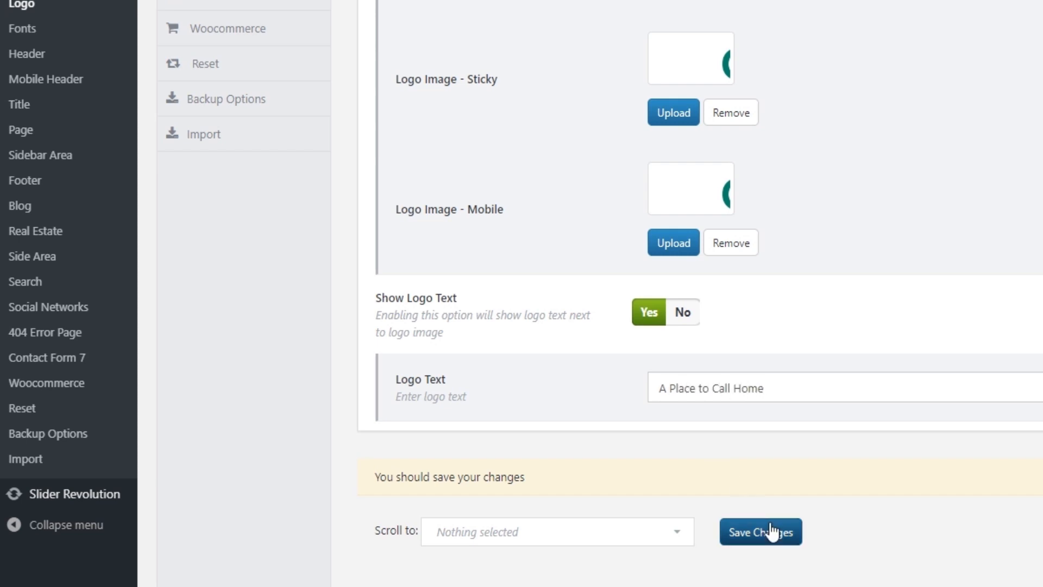
{"action": "left_click", "coordinate": [772, 530]}
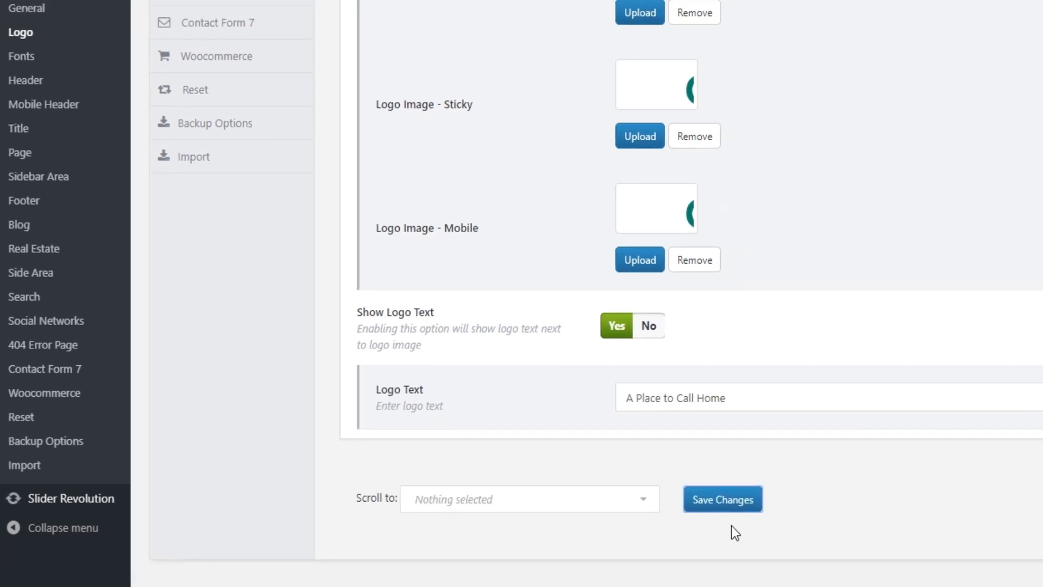
{"action": "left_click", "coordinate": [202, 11]}
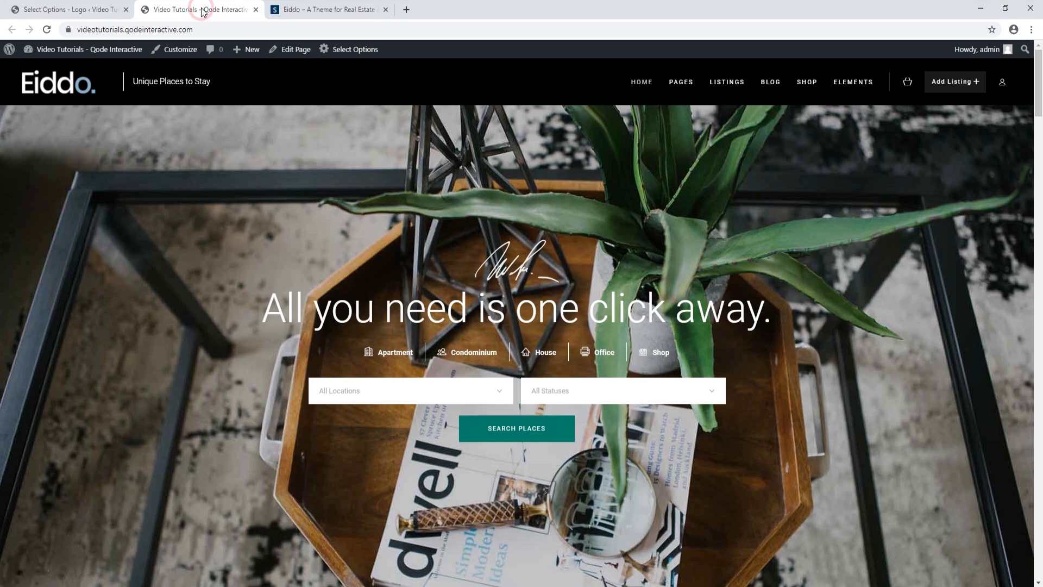
Reload the live homepage to check the new logo text, then return to the Logo options tab
{"action": "left_click", "coordinate": [48, 30]}
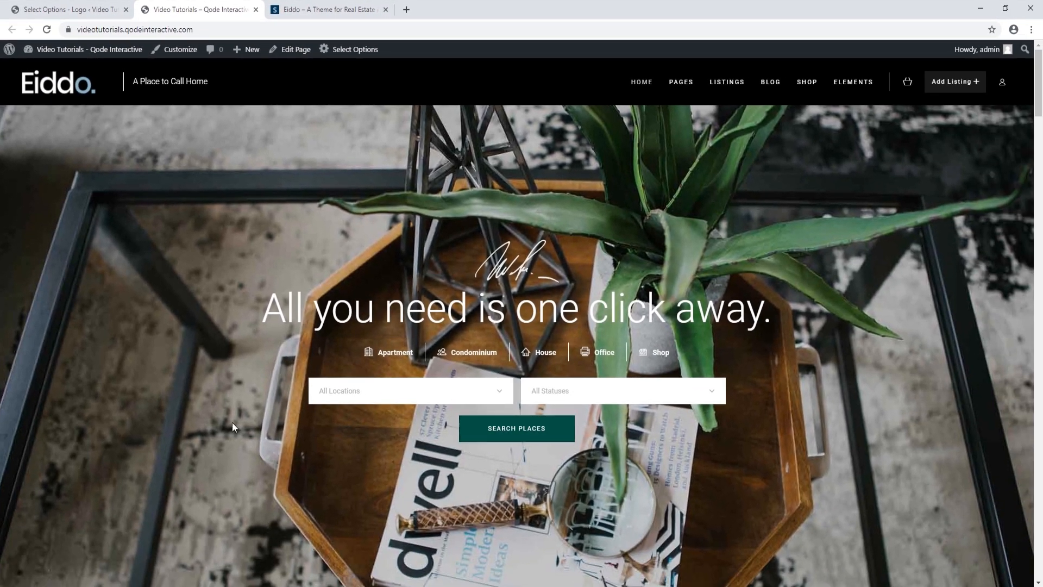
{"action": "scroll", "coordinate": [238, 433], "scroll_direction": "down", "scroll_amount": 5}
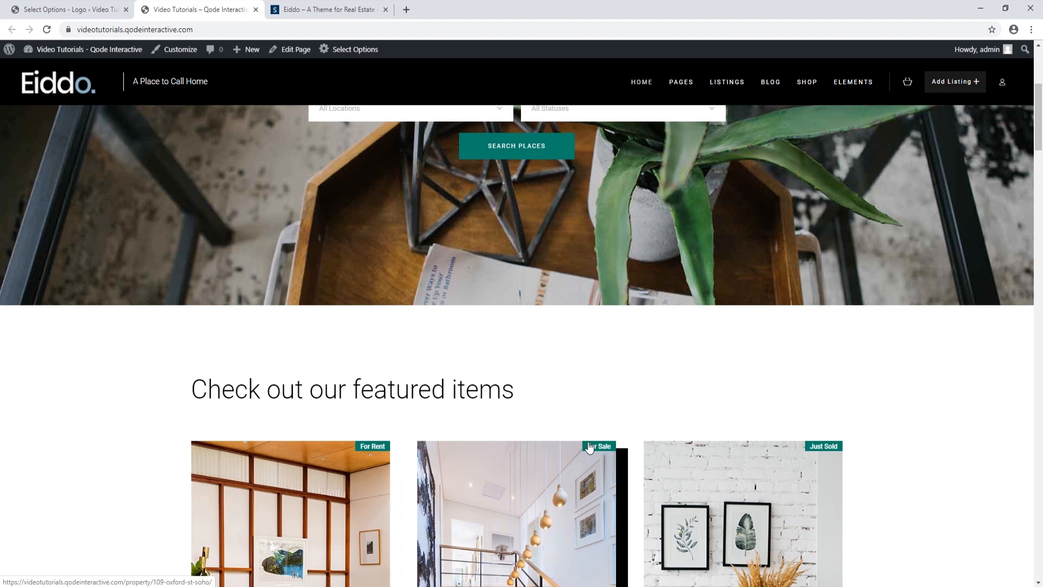
{"action": "left_click", "coordinate": [69, 11]}
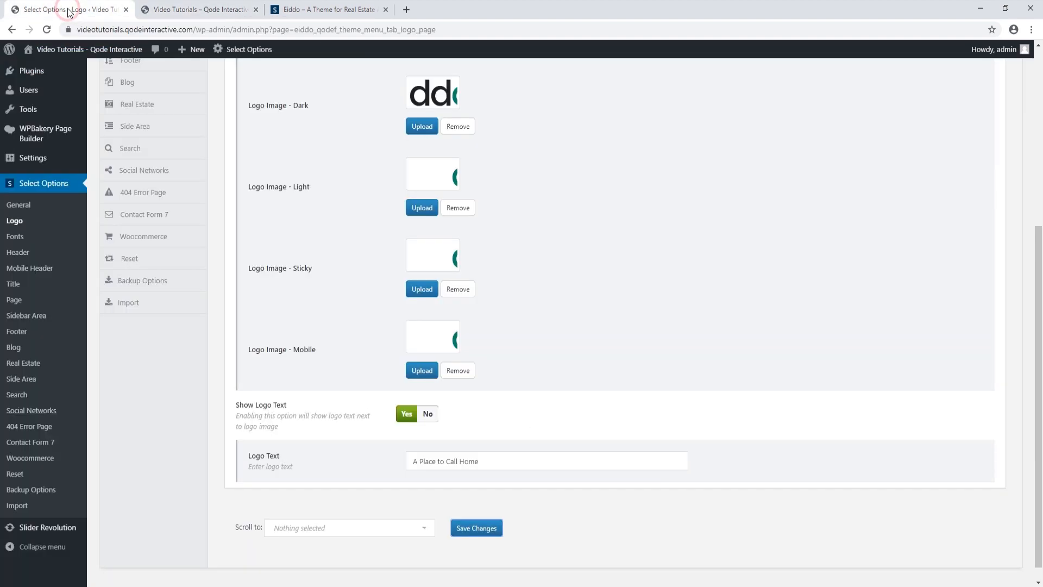
Set the First Main Color in the theme's General options to #8db4c6 and save
{"action": "left_click", "coordinate": [25, 112]}
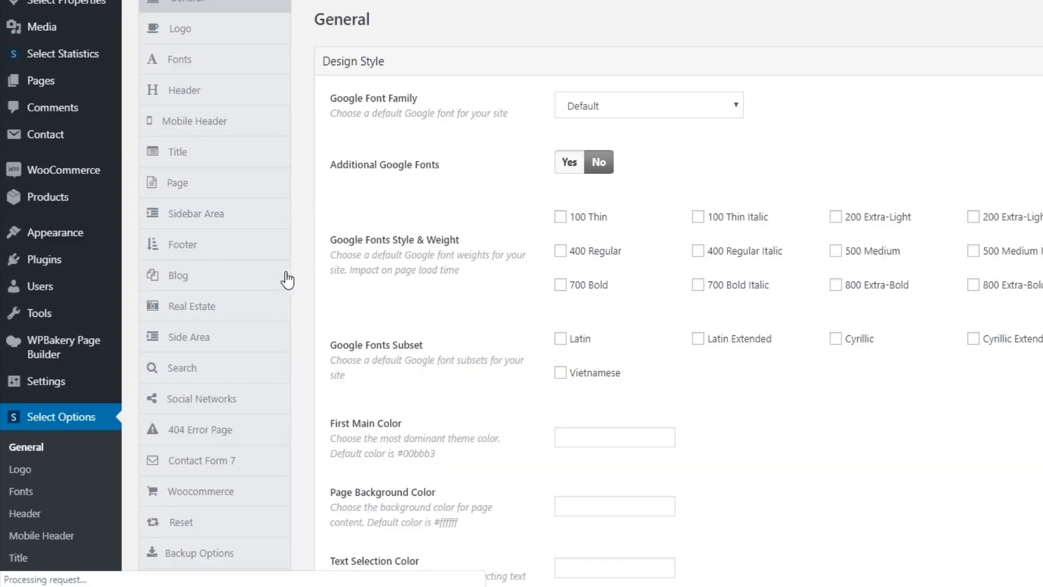
{"action": "scroll", "coordinate": [342, 280], "scroll_direction": "down", "scroll_amount": 3}
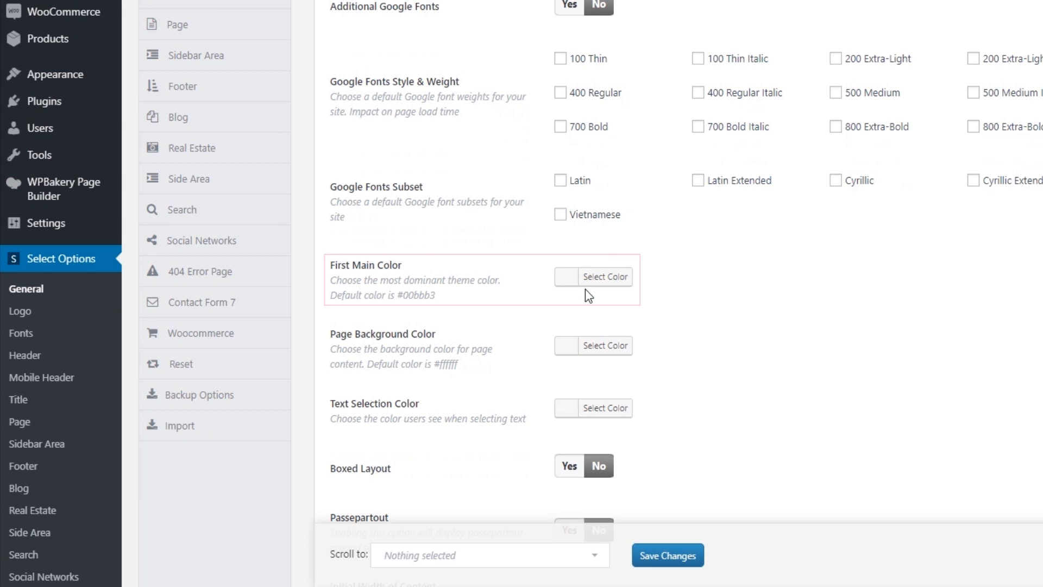
{"action": "left_click", "coordinate": [601, 277]}
{"action": "left_click", "coordinate": [654, 265]}
{"action": "type", "text": "8db4c6"}
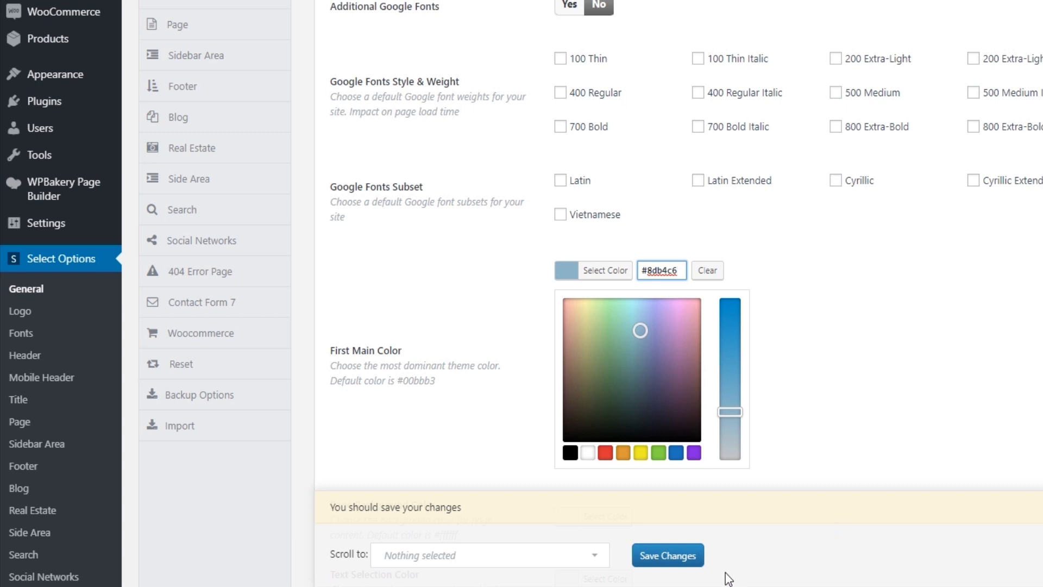
{"action": "left_click", "coordinate": [698, 563]}
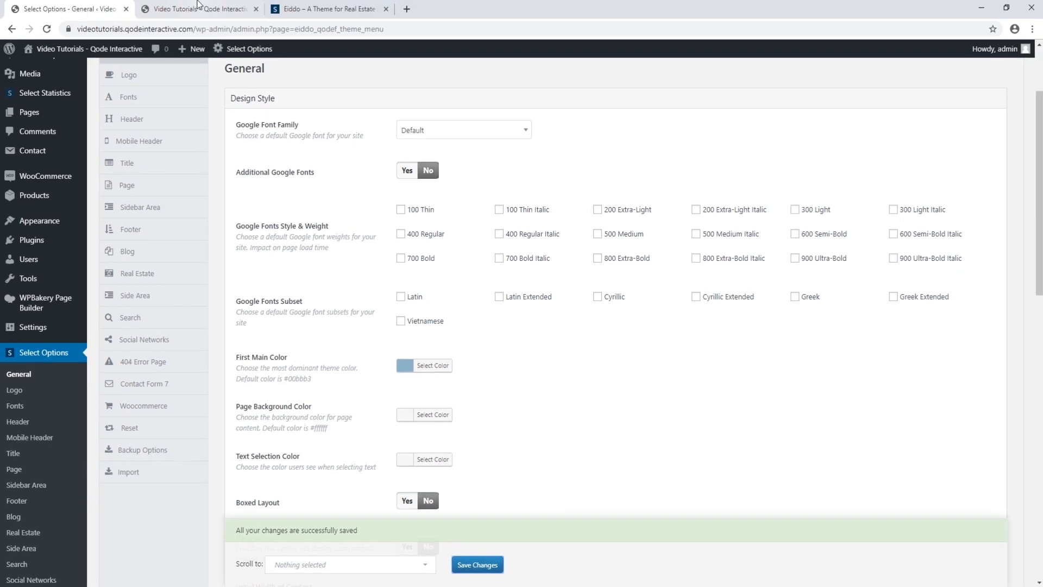
Reload the live homepage to check the new light-blue accent colour
{"action": "left_click", "coordinate": [199, 7]}
{"action": "left_click", "coordinate": [46, 29]}
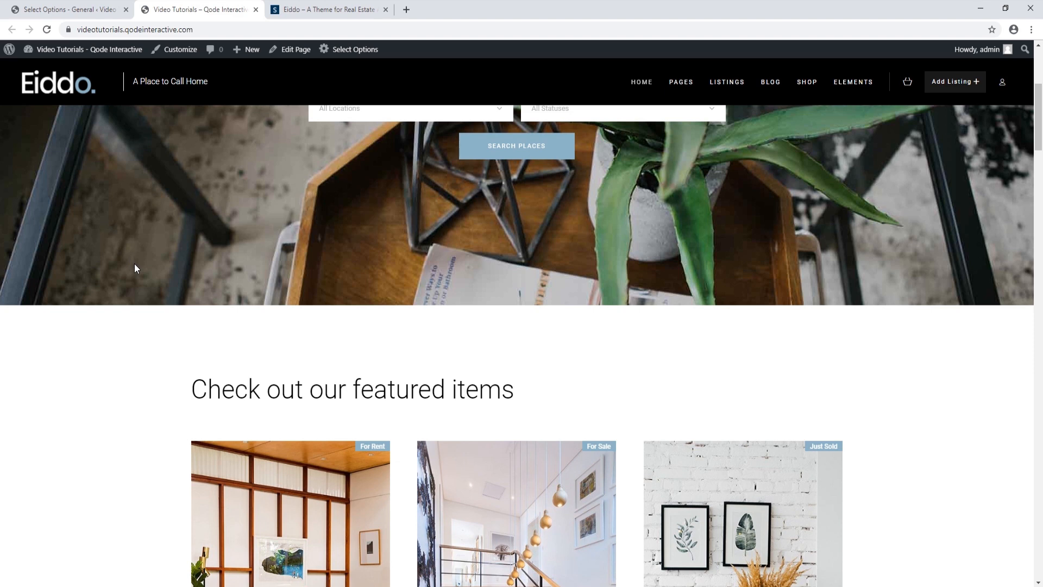
{"action": "scroll", "coordinate": [135, 263], "scroll_direction": "up", "scroll_amount": 5}
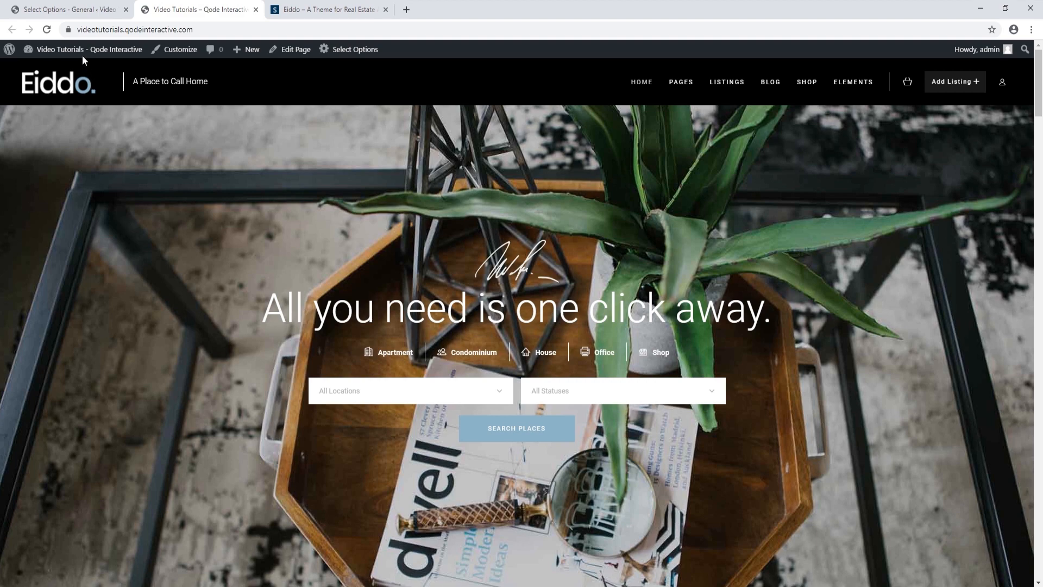
{"action": "left_click", "coordinate": [72, 11]}
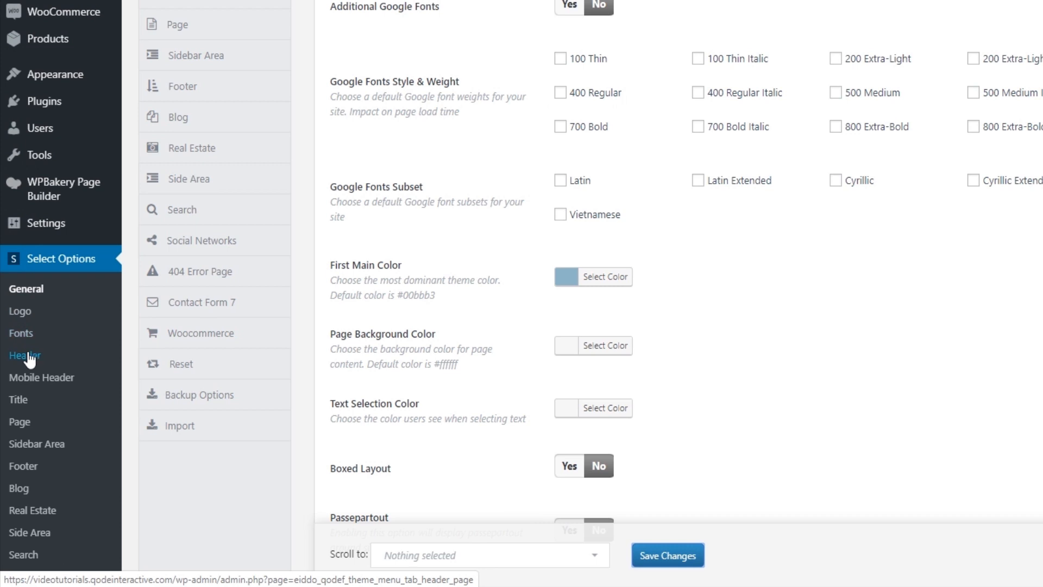
Review the theme's Header options: menu area, sticky header, fixed header and main menu settings
{"action": "left_click", "coordinate": [27, 356]}
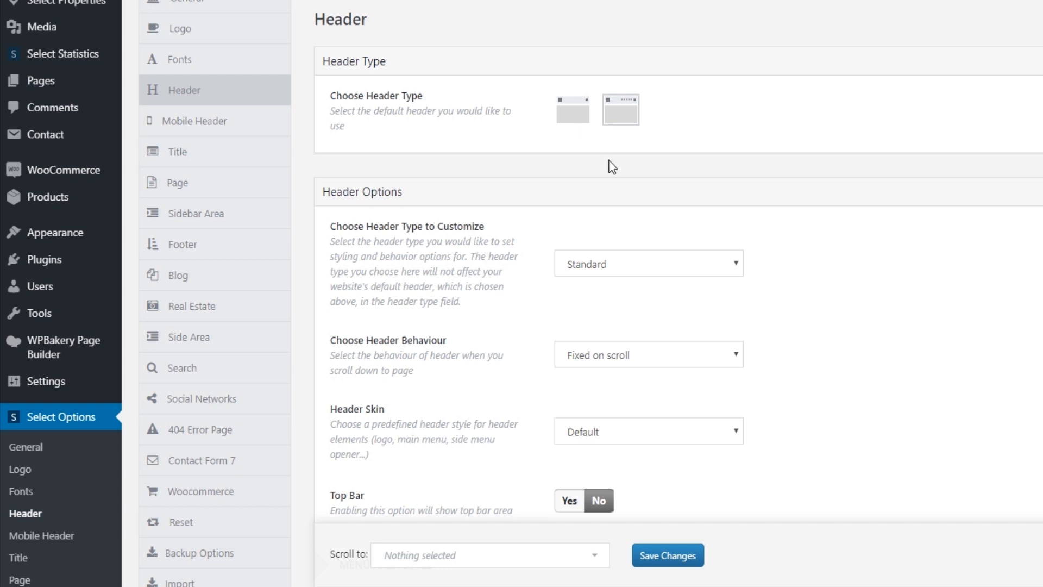
{"action": "scroll", "coordinate": [754, 389], "scroll_direction": "down", "scroll_amount": 2}
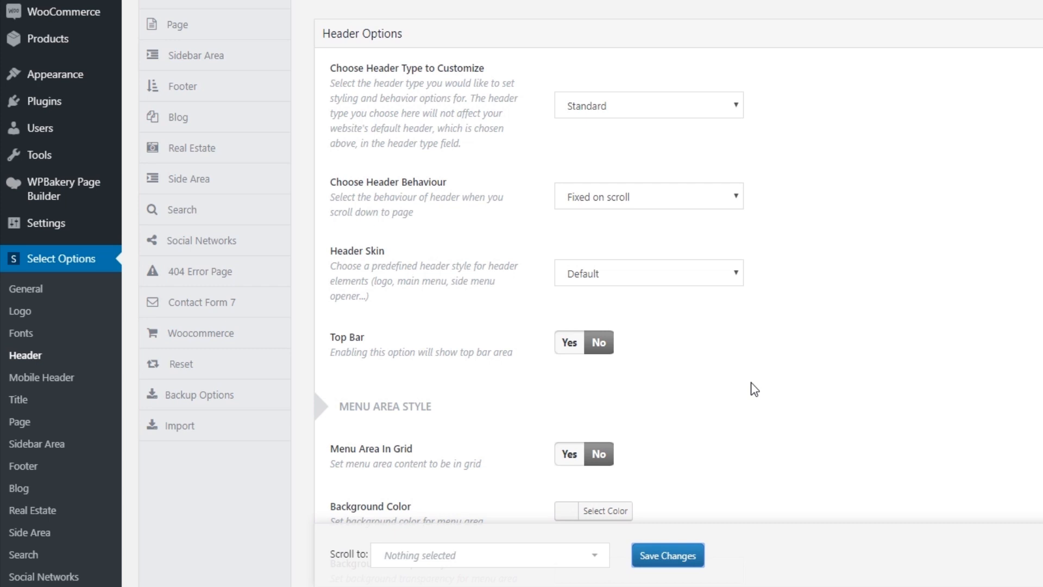
{"action": "scroll", "coordinate": [751, 384], "scroll_direction": "down", "scroll_amount": 5}
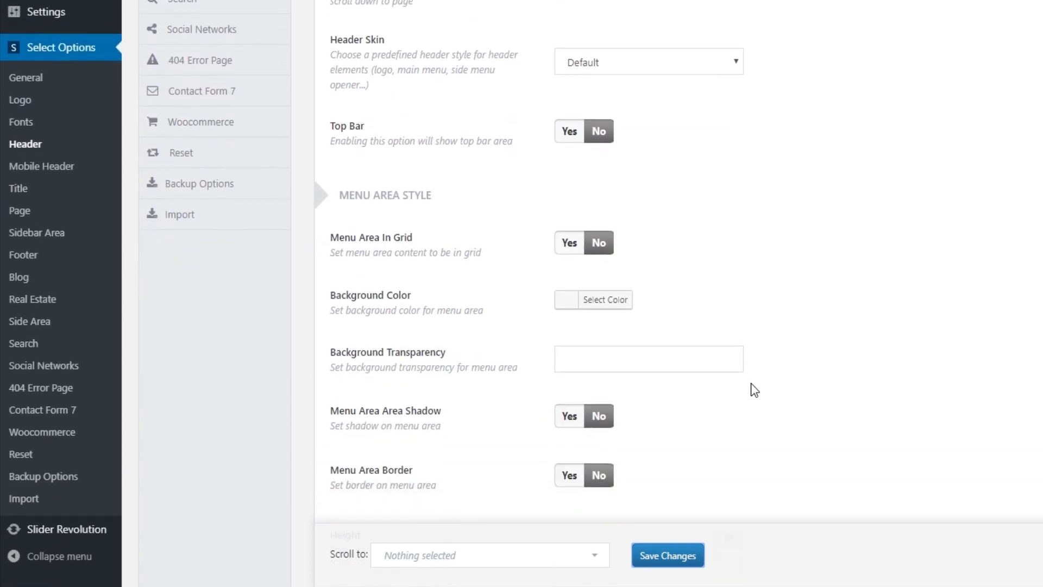
{"action": "scroll", "coordinate": [755, 389], "scroll_direction": "down", "scroll_amount": 3}
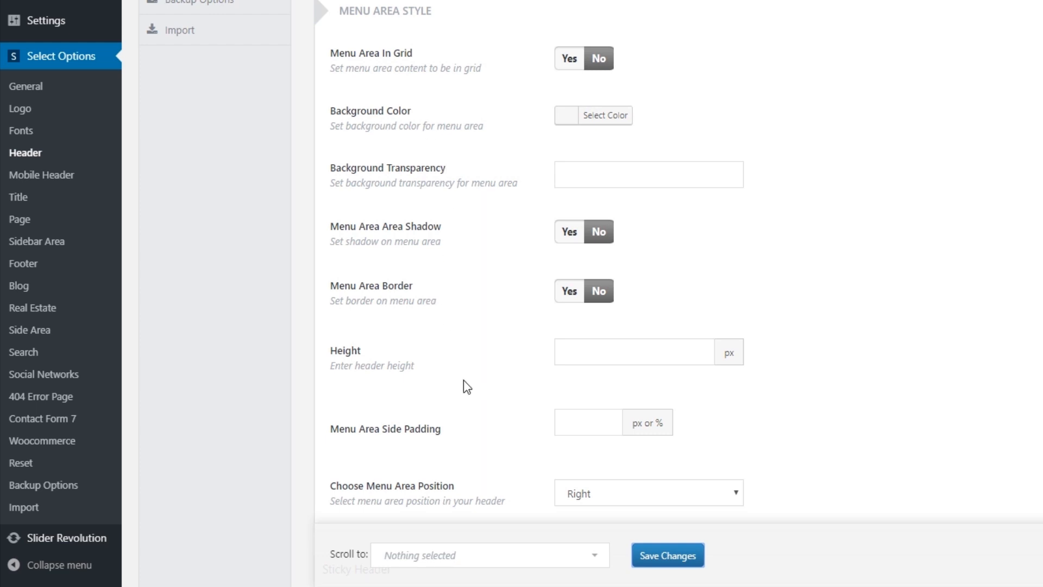
{"action": "scroll", "coordinate": [463, 380], "scroll_direction": "down", "scroll_amount": 2}
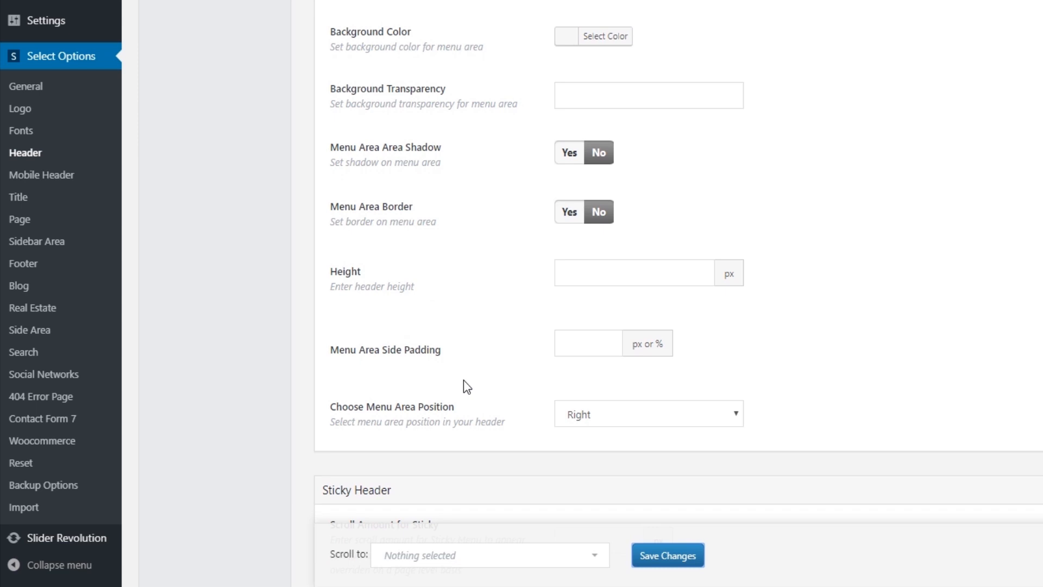
{"action": "scroll", "coordinate": [459, 383], "scroll_direction": "down", "scroll_amount": 6}
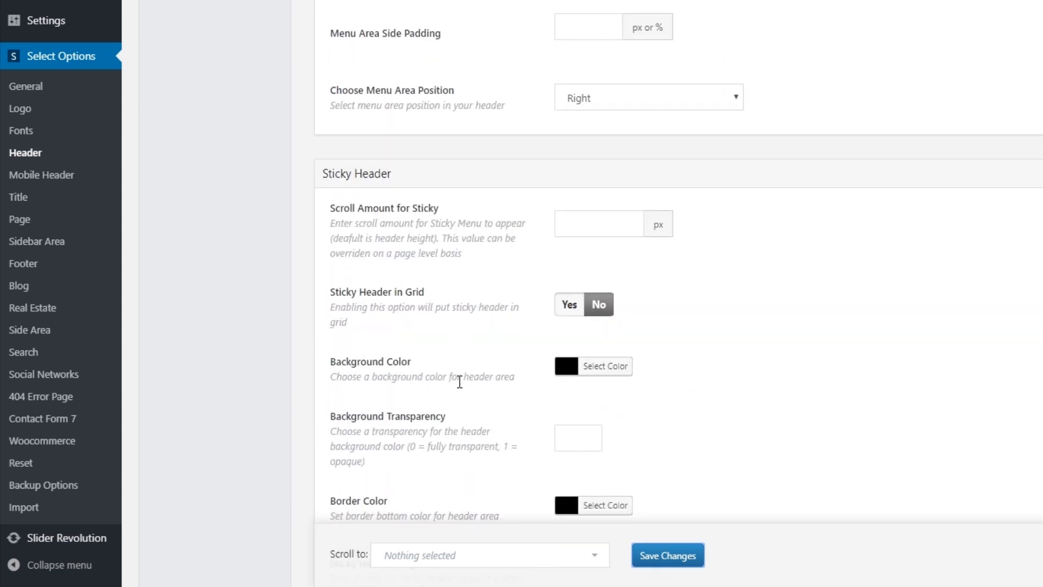
{"action": "scroll", "coordinate": [460, 381], "scroll_direction": "down", "scroll_amount": 9}
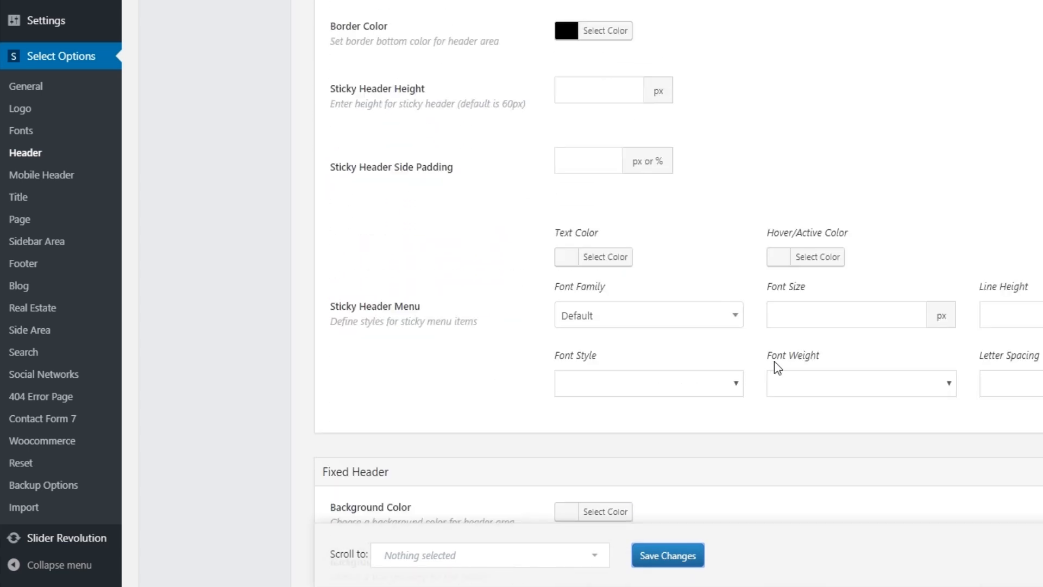
{"action": "scroll", "coordinate": [712, 366], "scroll_direction": "down", "scroll_amount": 9}
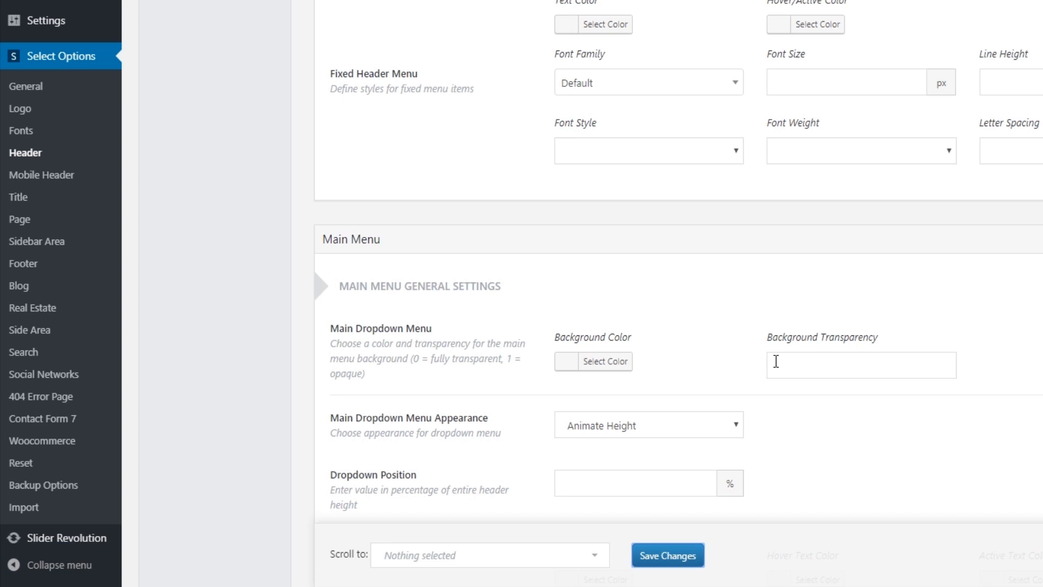
{"action": "scroll", "coordinate": [776, 362], "scroll_direction": "down", "scroll_amount": 2}
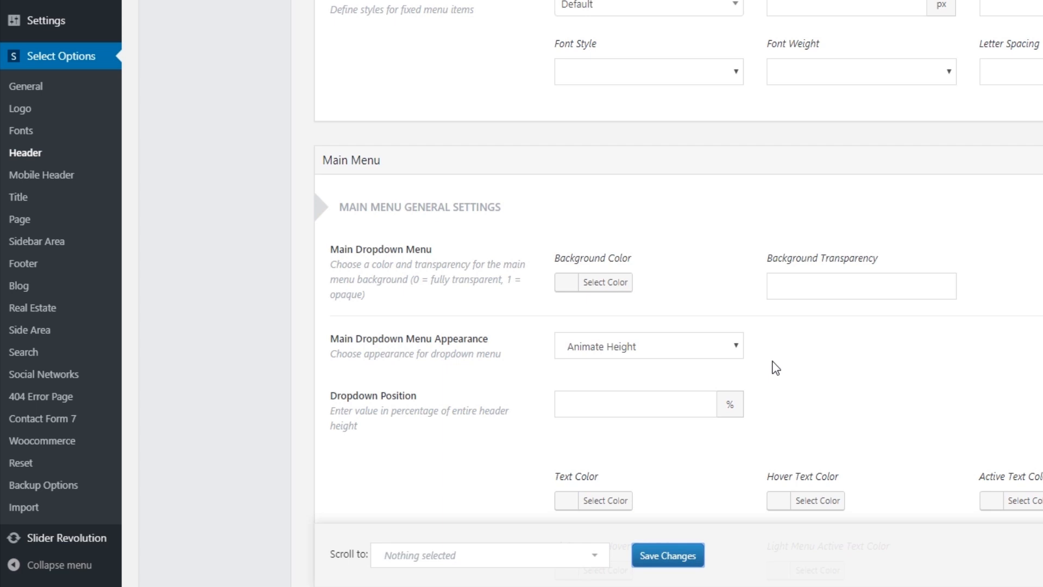
{"action": "scroll", "coordinate": [228, 272], "scroll_direction": "up", "scroll_amount": 5}
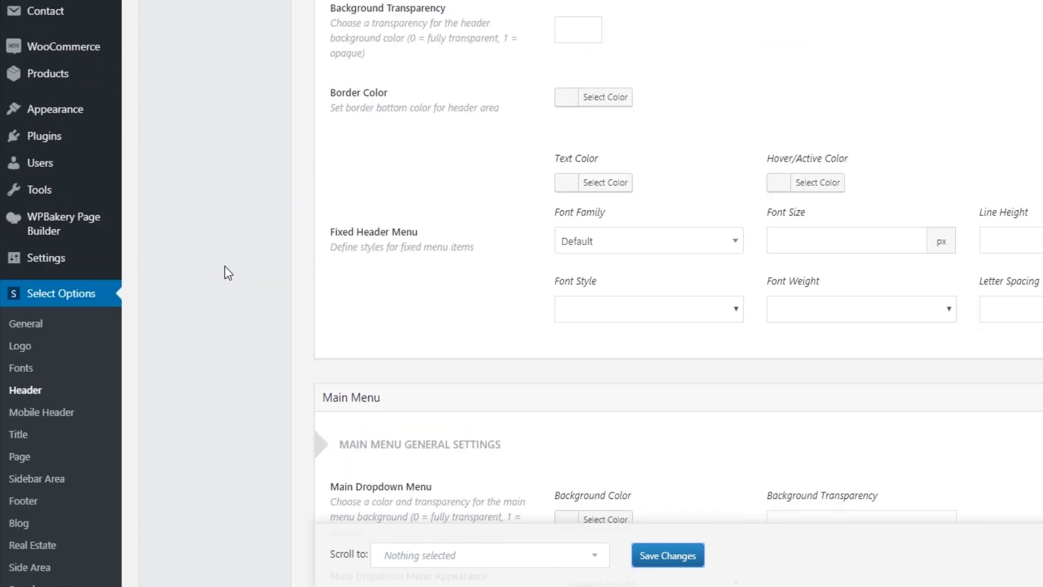
{"action": "mouse_move", "coordinate": [57, 110]}
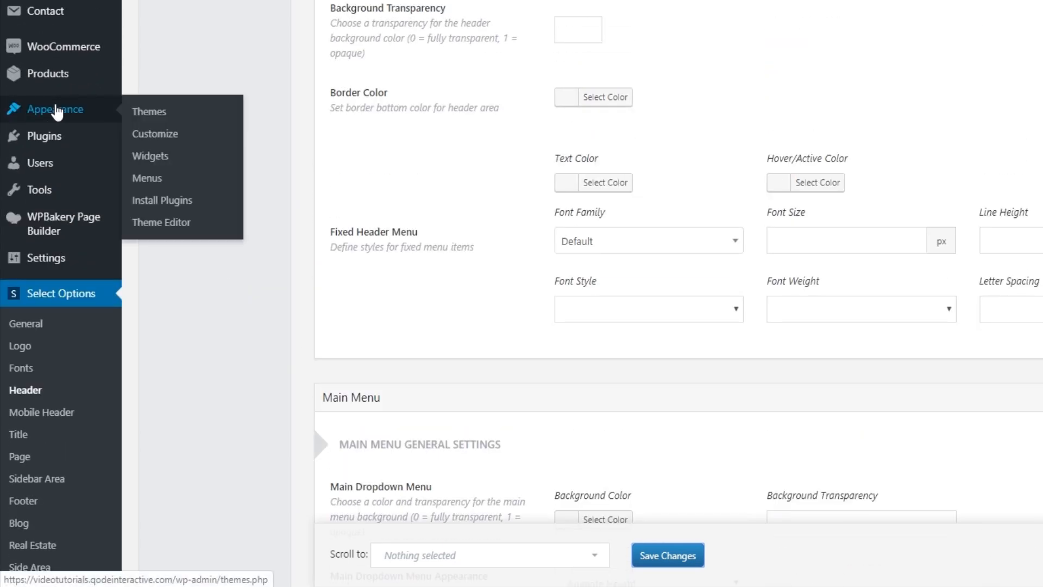
{"action": "left_click", "coordinate": [155, 179]}
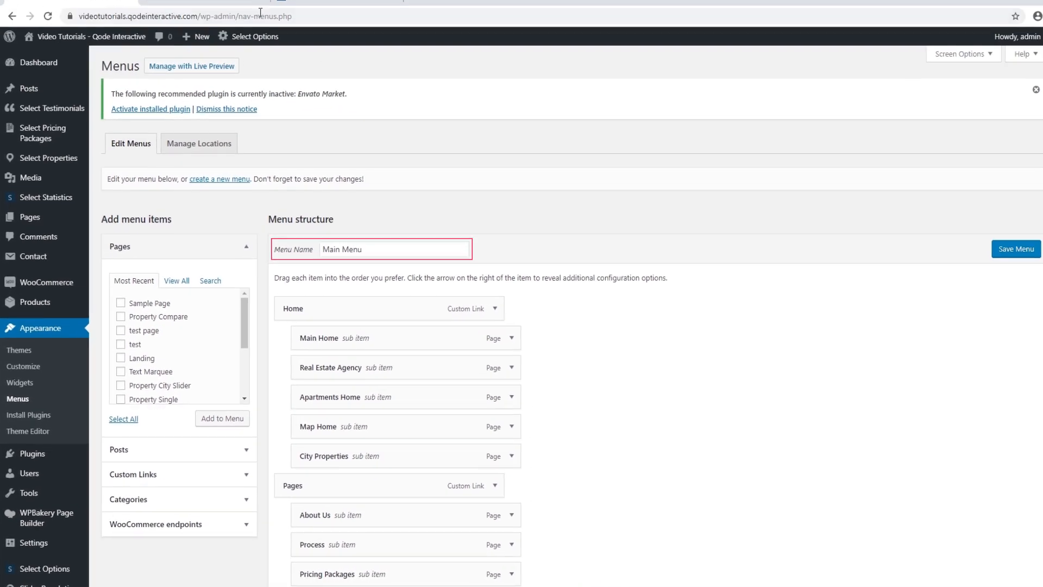
{"action": "left_click", "coordinate": [198, 9]}
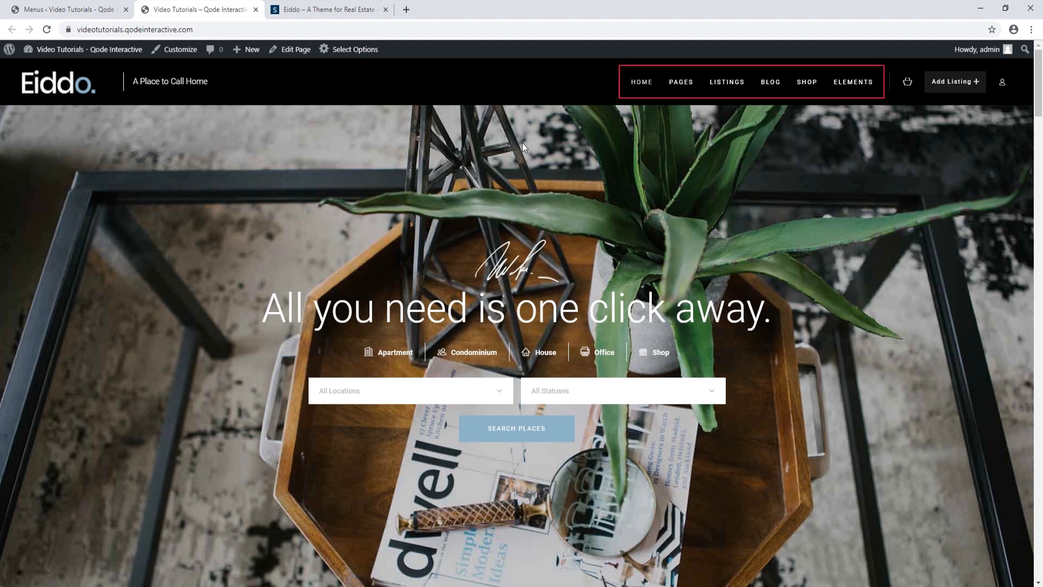
{"action": "left_click", "coordinate": [86, 10]}
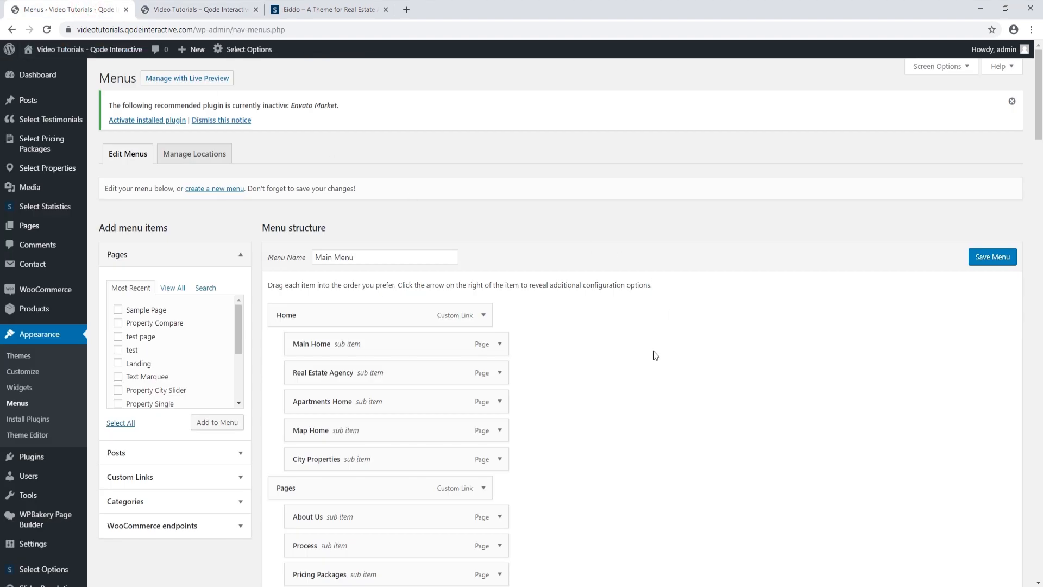
{"action": "scroll", "coordinate": [653, 355], "scroll_direction": "down", "scroll_amount": 4}
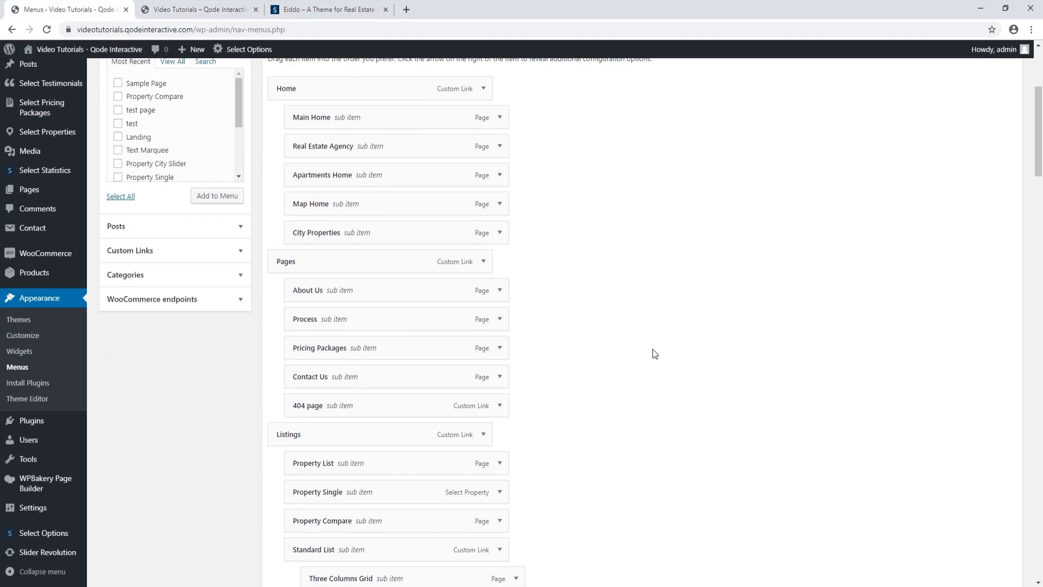
{"action": "scroll", "coordinate": [654, 354], "scroll_direction": "down", "scroll_amount": 9}
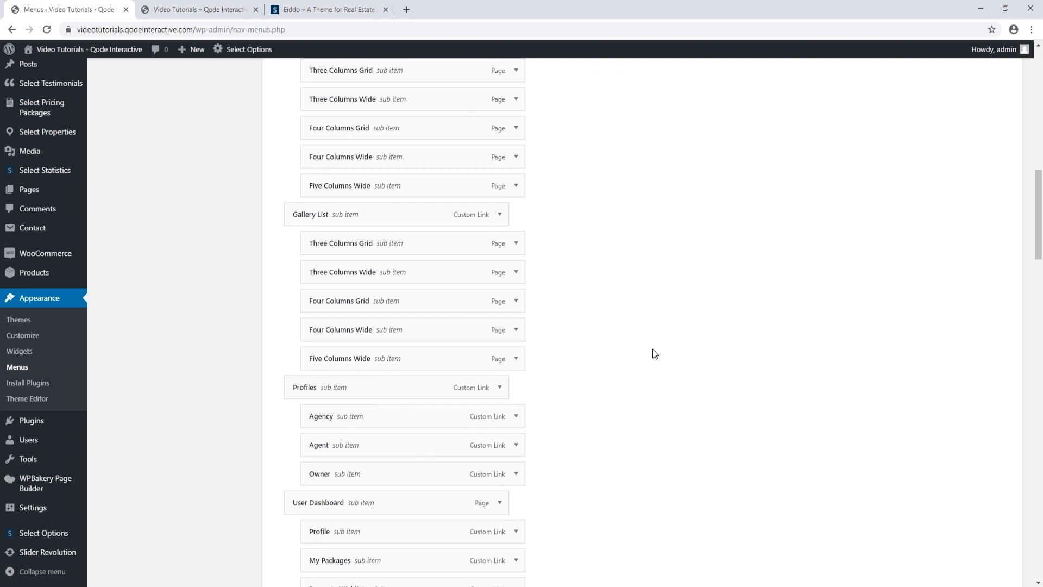
{"action": "scroll", "coordinate": [653, 353], "scroll_direction": "down", "scroll_amount": 3}
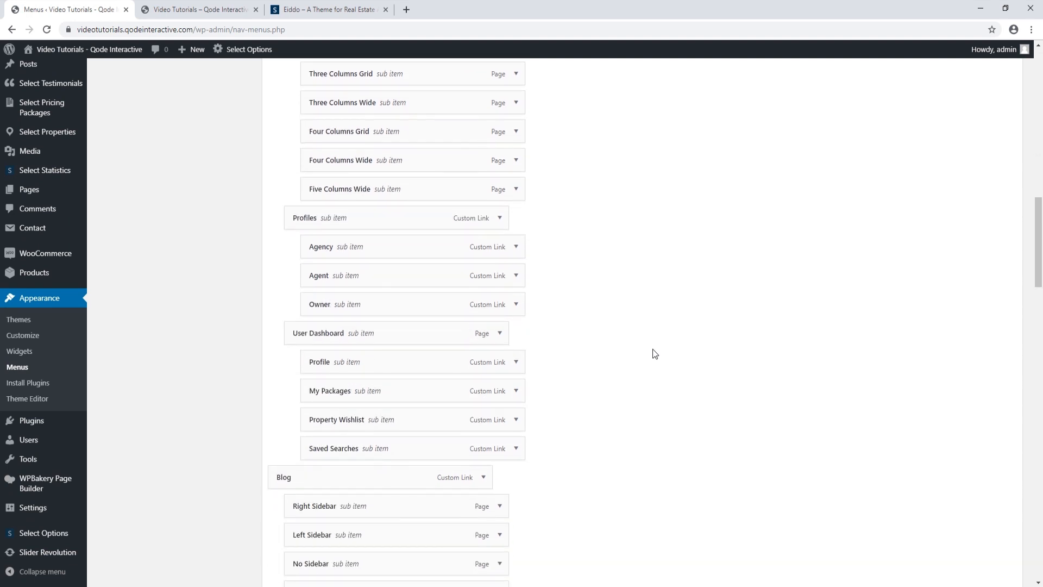
{"action": "scroll", "coordinate": [654, 353], "scroll_direction": "down", "scroll_amount": 3}
{"action": "scroll", "coordinate": [654, 355], "scroll_direction": "down", "scroll_amount": 3}
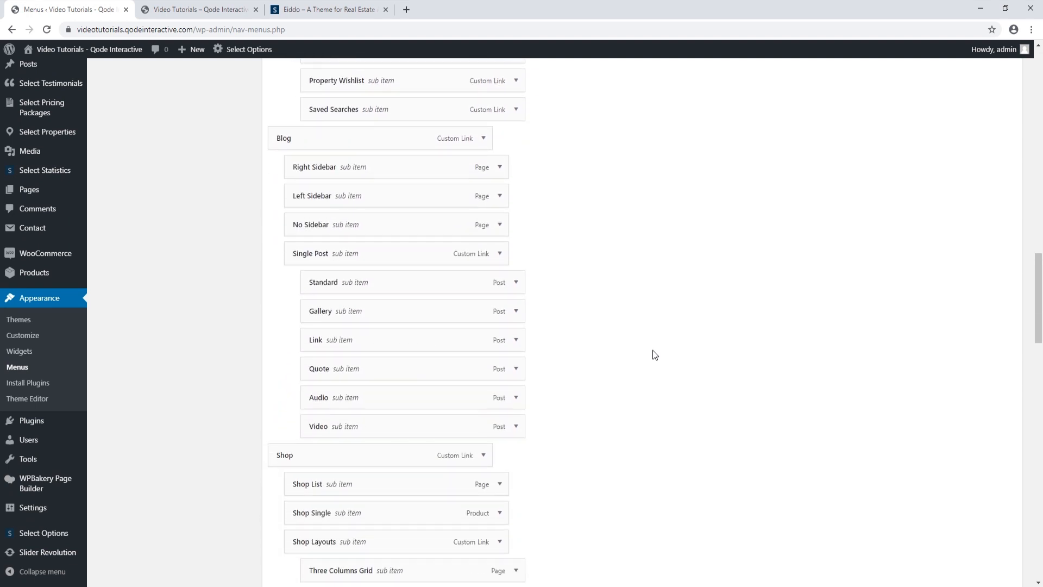
{"action": "scroll", "coordinate": [655, 354], "scroll_direction": "down", "scroll_amount": 5}
{"action": "scroll", "coordinate": [655, 354], "scroll_direction": "down", "scroll_amount": 3}
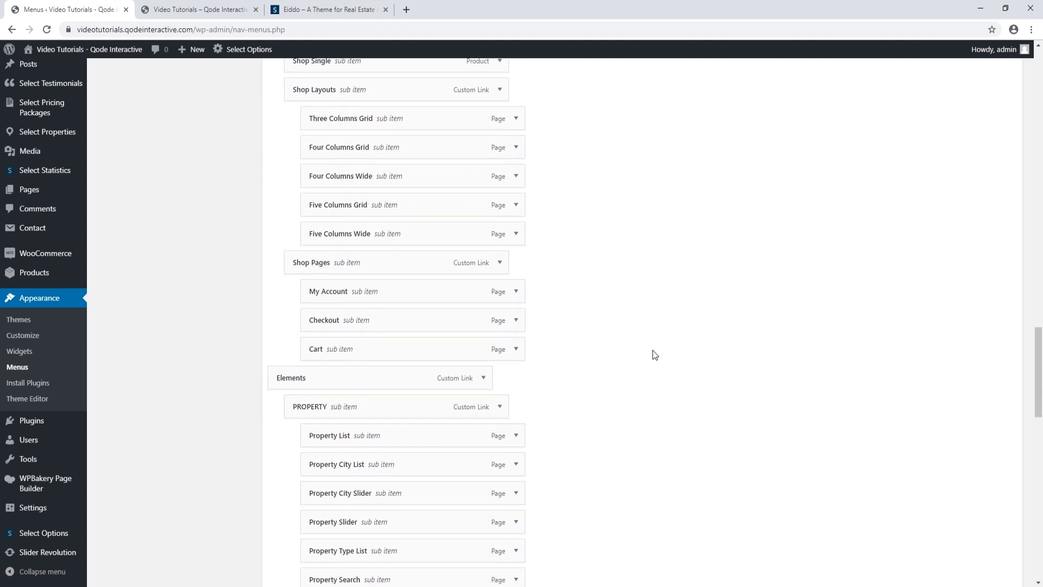
{"action": "scroll", "coordinate": [655, 354], "scroll_direction": "down", "scroll_amount": 6}
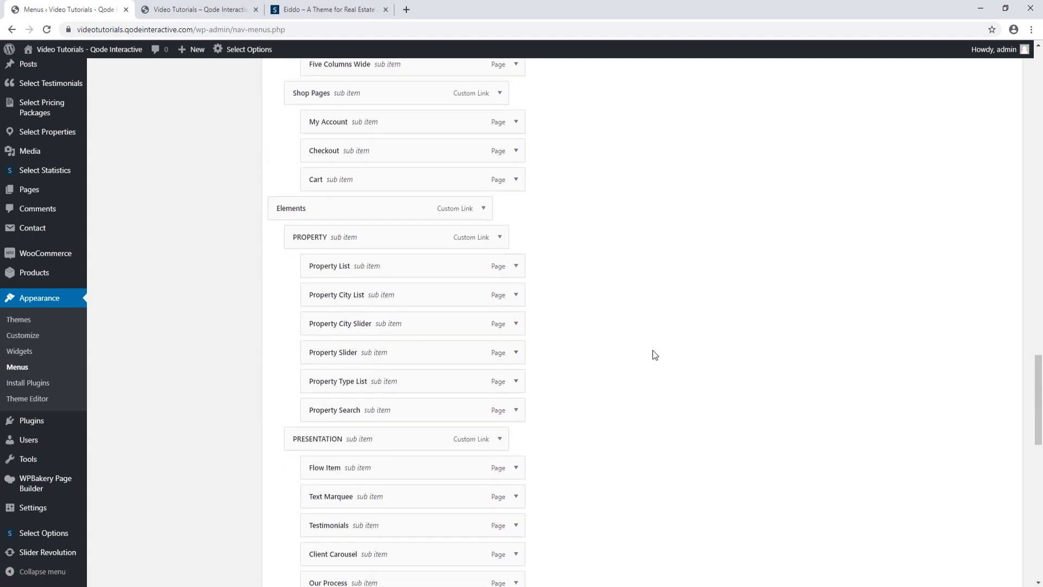
{"action": "scroll", "coordinate": [655, 354], "scroll_direction": "down", "scroll_amount": 5}
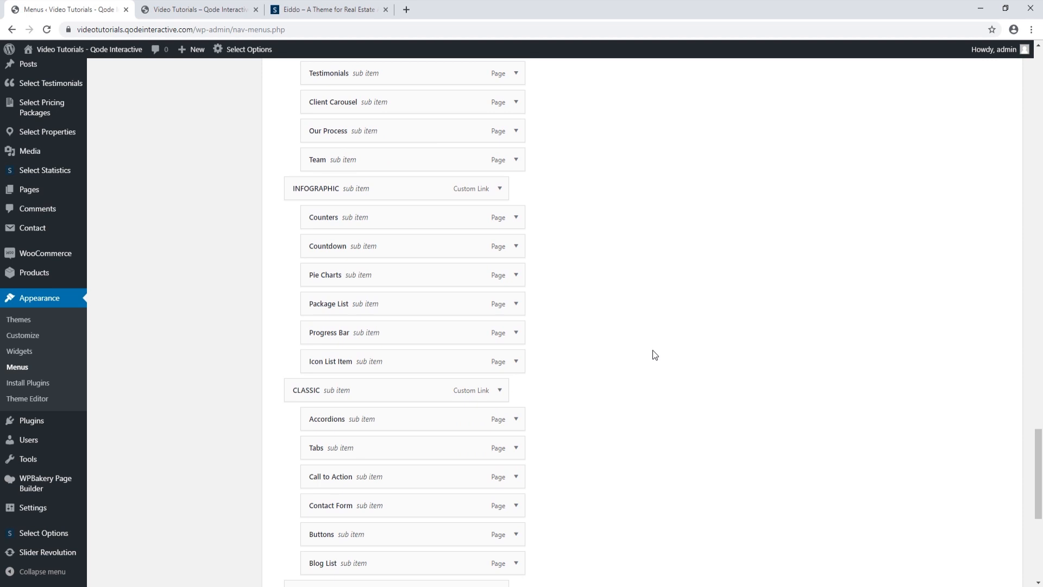
{"action": "scroll", "coordinate": [653, 350], "scroll_direction": "down", "scroll_amount": 7}
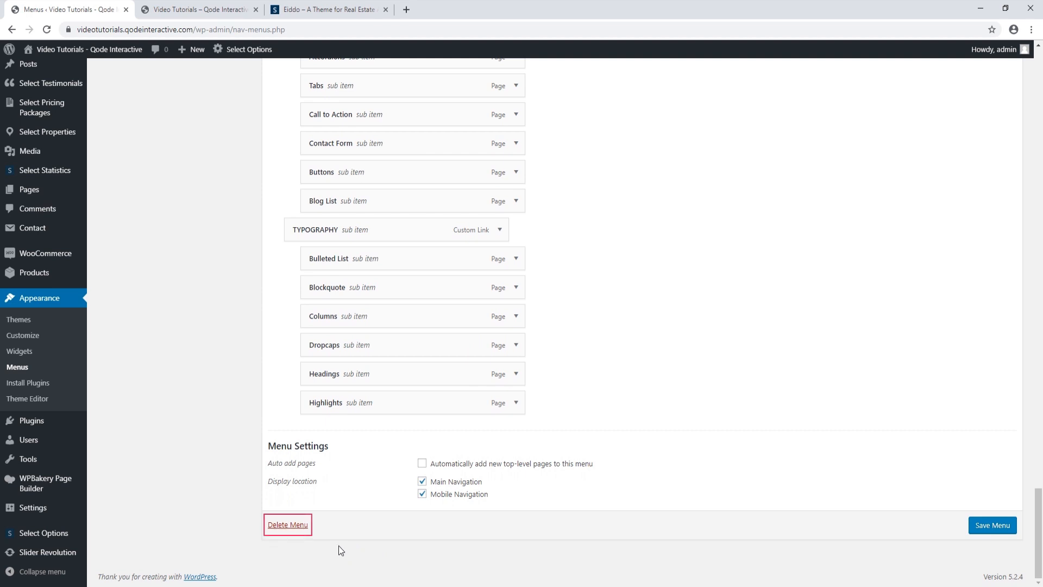
Delete the old menu and create 'My Menu' for Main and Mobile Navigation
{"action": "left_click", "coordinate": [296, 525]}
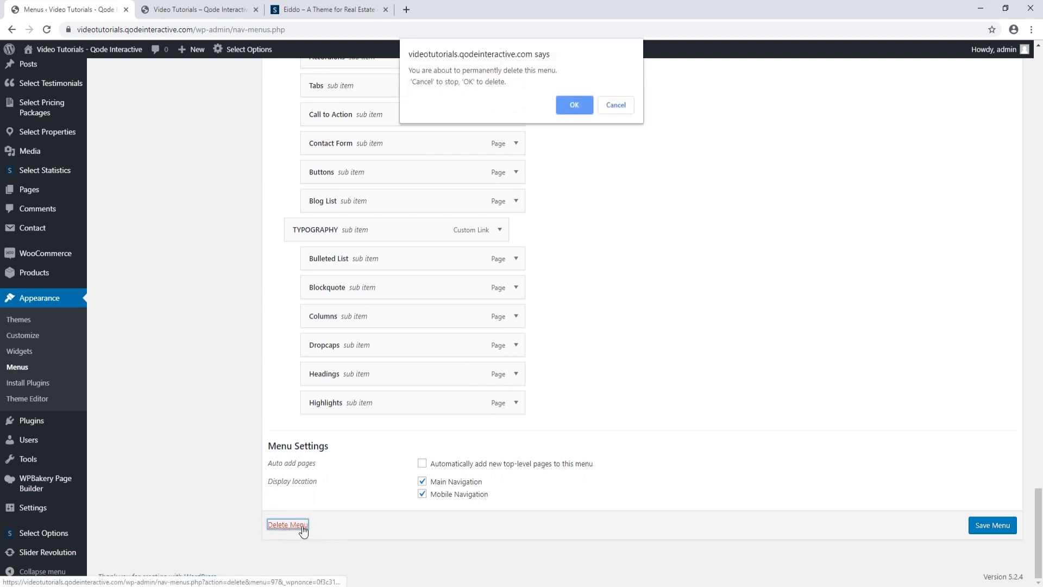
{"action": "left_click", "coordinate": [568, 106]}
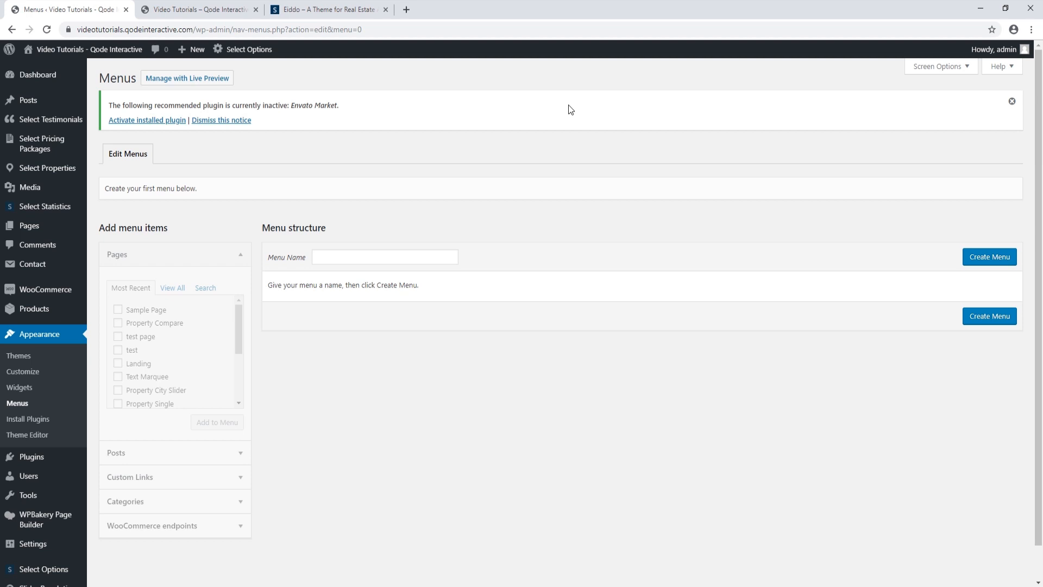
{"action": "left_click", "coordinate": [390, 254]}
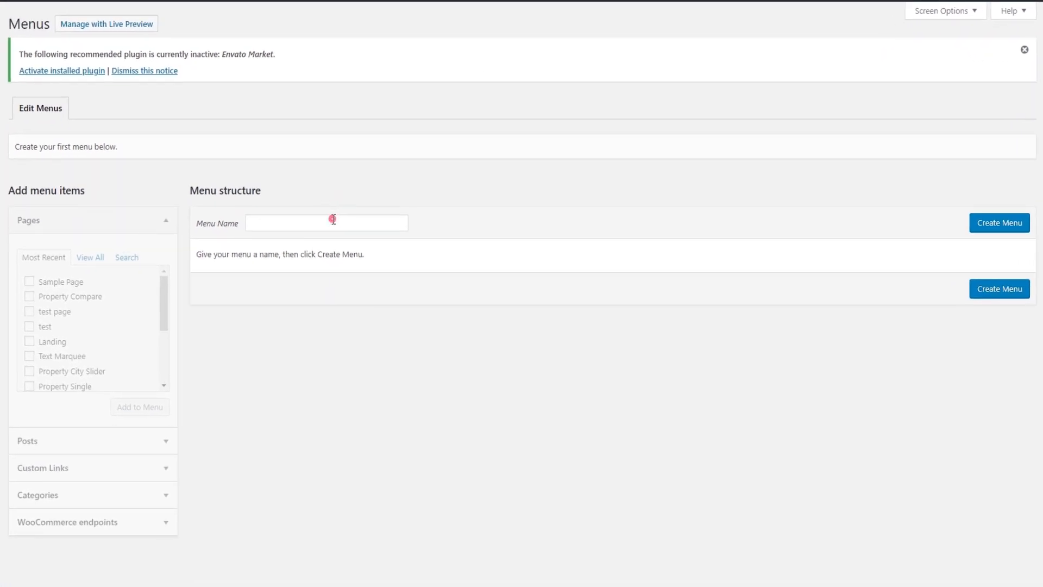
{"action": "key", "text": "Down"}
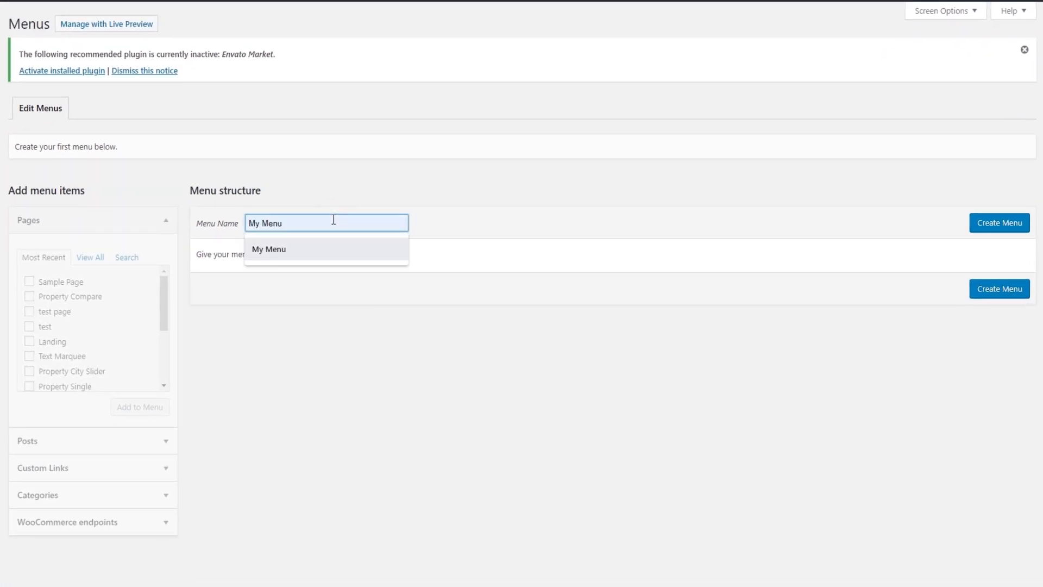
{"action": "key", "text": "Return"}
{"action": "left_click", "coordinate": [1000, 224]}
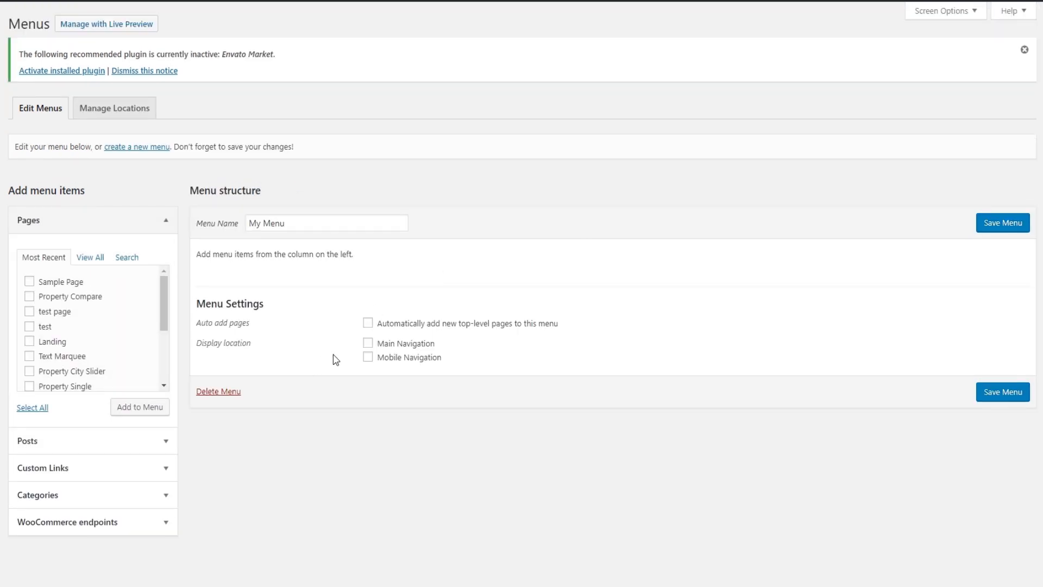
{"action": "left_click", "coordinate": [369, 343]}
{"action": "left_click", "coordinate": [369, 357]}
Add Main Home, About Us, Contact Us and Pricing Packages to My Menu and save it
{"action": "left_click", "coordinate": [101, 259]}
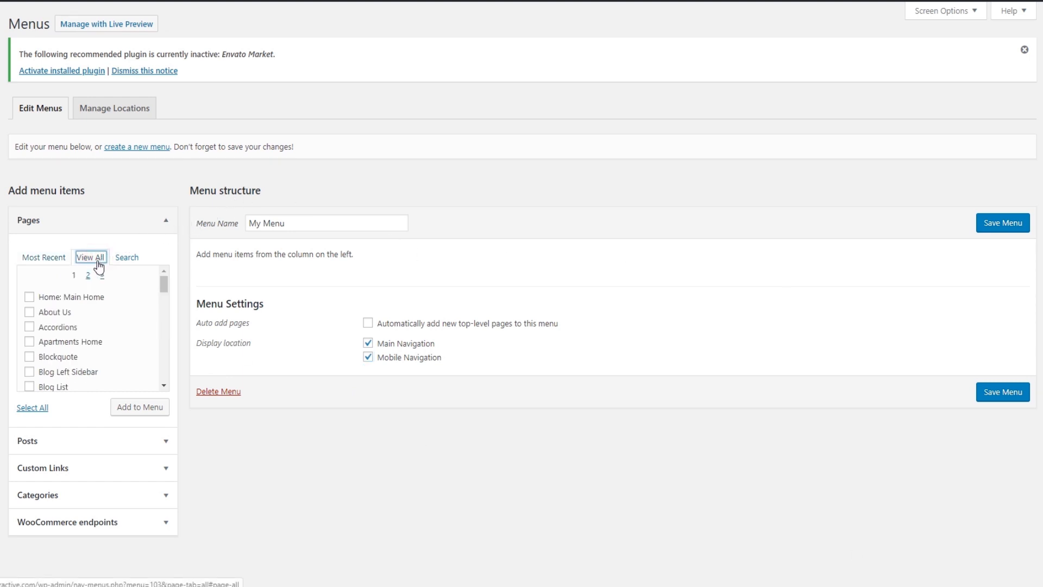
{"action": "left_click", "coordinate": [84, 297]}
{"action": "left_click", "coordinate": [67, 313]}
{"action": "scroll", "coordinate": [67, 348], "scroll_direction": "down", "scroll_amount": 5}
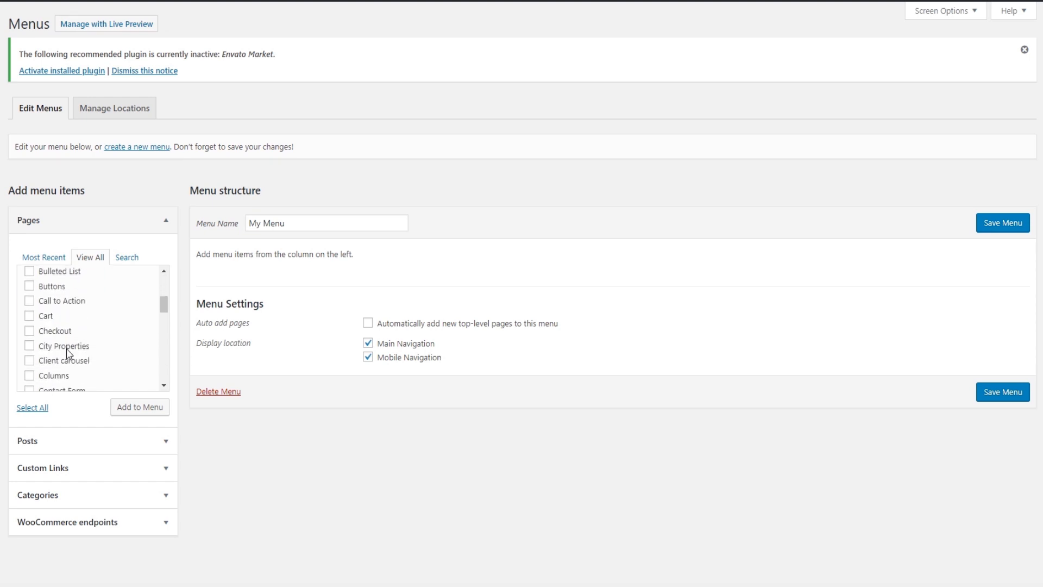
{"action": "left_click", "coordinate": [66, 315]}
{"action": "scroll", "coordinate": [72, 324], "scroll_direction": "down", "scroll_amount": 3}
{"action": "scroll", "coordinate": [71, 326], "scroll_direction": "down", "scroll_amount": 8}
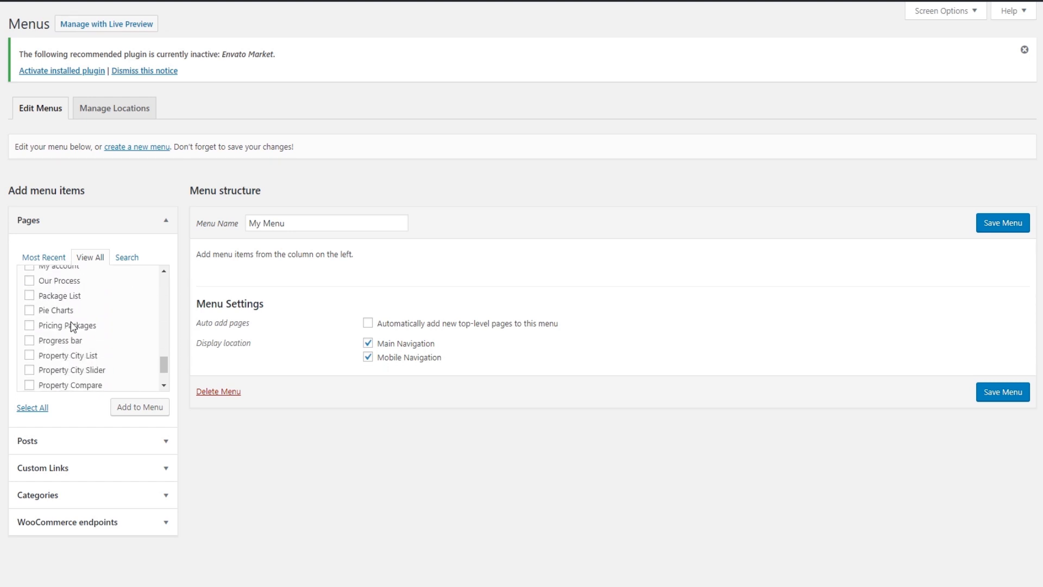
{"action": "left_click", "coordinate": [73, 326]}
{"action": "left_click", "coordinate": [148, 411]}
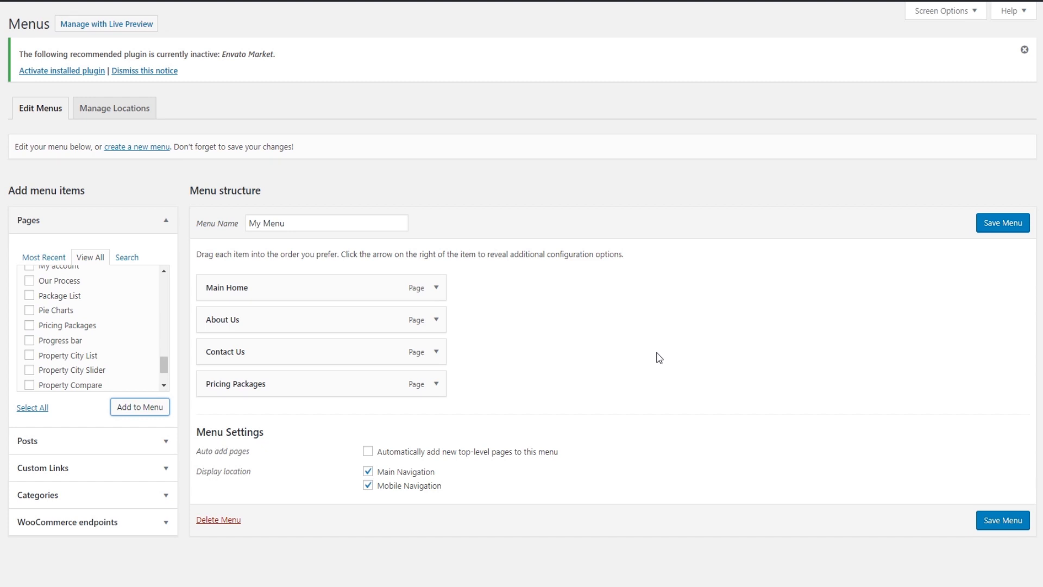
{"action": "left_click", "coordinate": [1000, 522]}
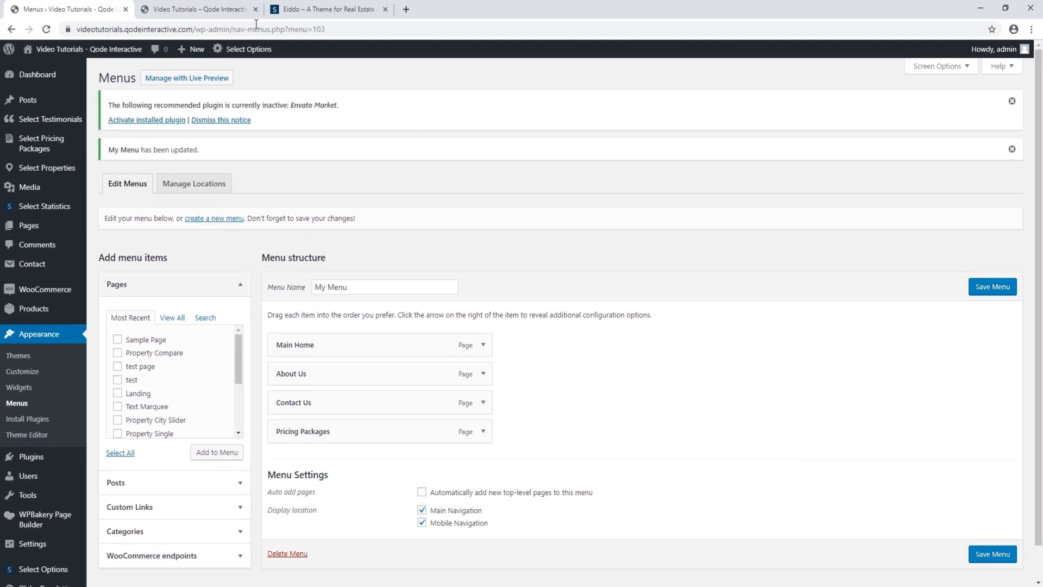
{"action": "left_click", "coordinate": [201, 10]}
Check the new menu on the live site, then drag Contact Us under About Us as a sub item
{"action": "left_click", "coordinate": [47, 30]}
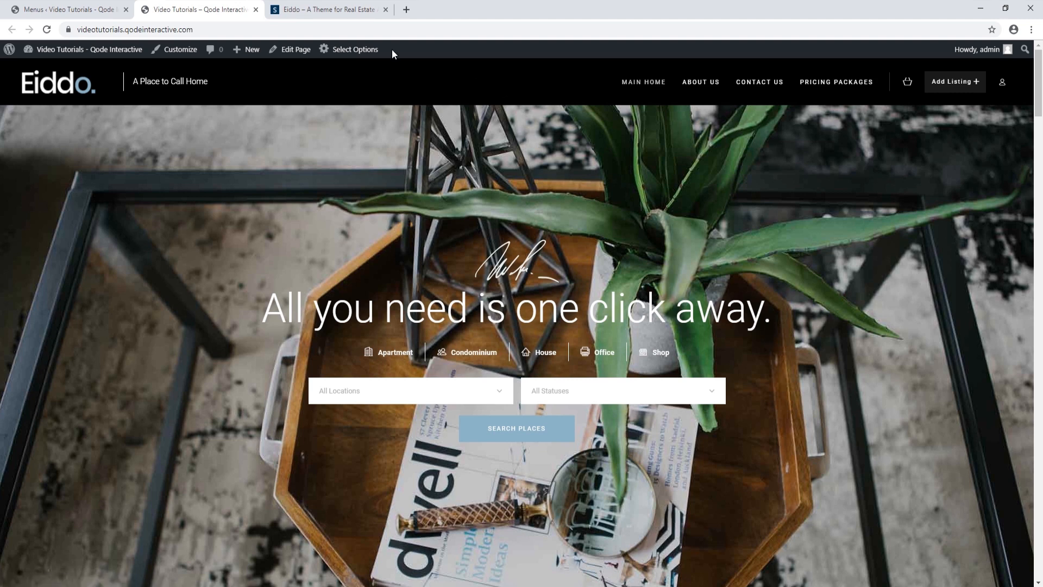
{"action": "left_click", "coordinate": [101, 10]}
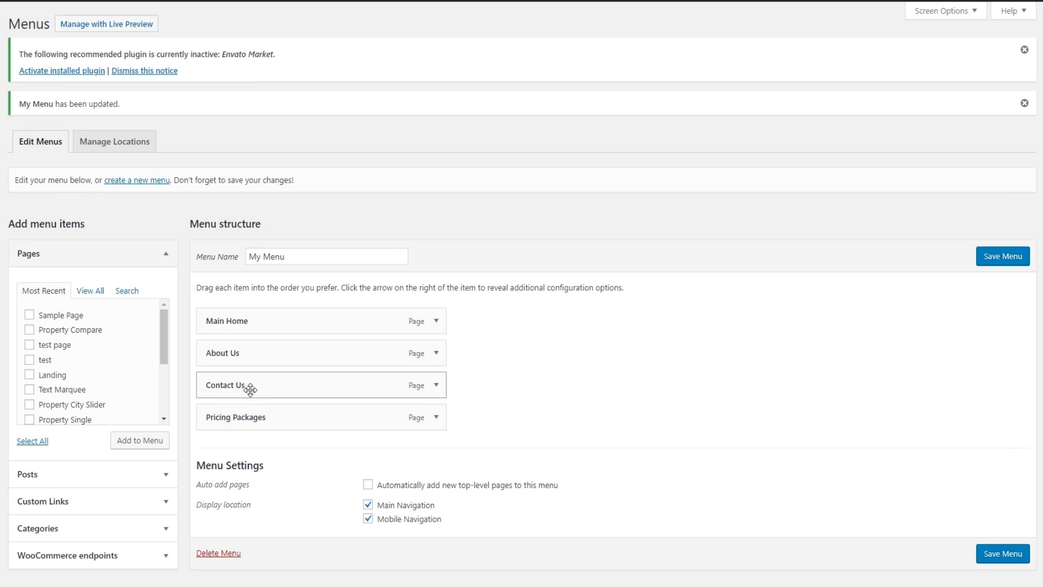
{"action": "left_click_drag", "start_coordinate": [250, 389], "coordinate": [271, 386]}
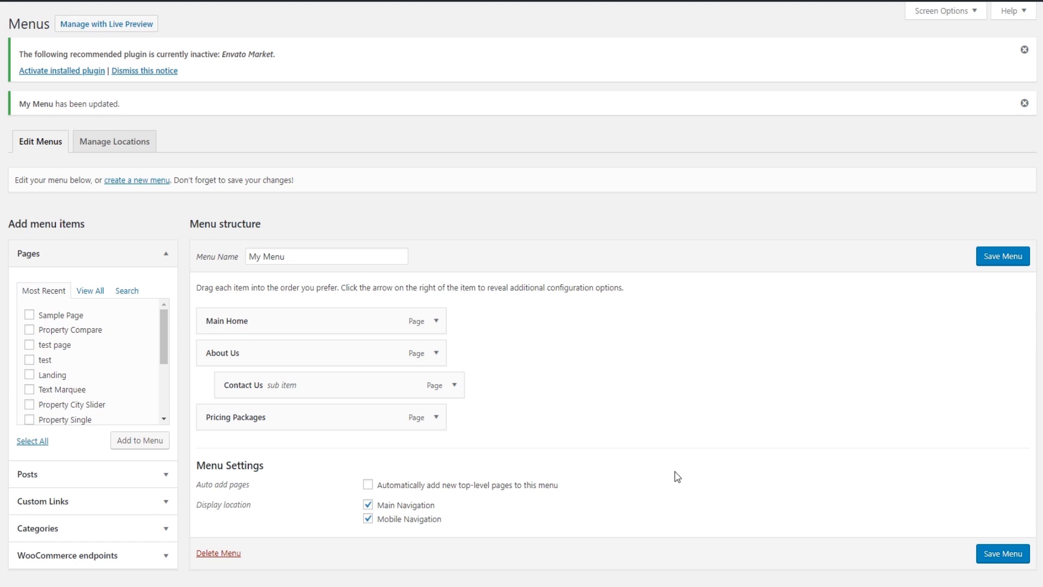
Save My Menu and confirm Contact Us appears in the About Us submenu on the live site
{"action": "left_click", "coordinate": [1006, 554]}
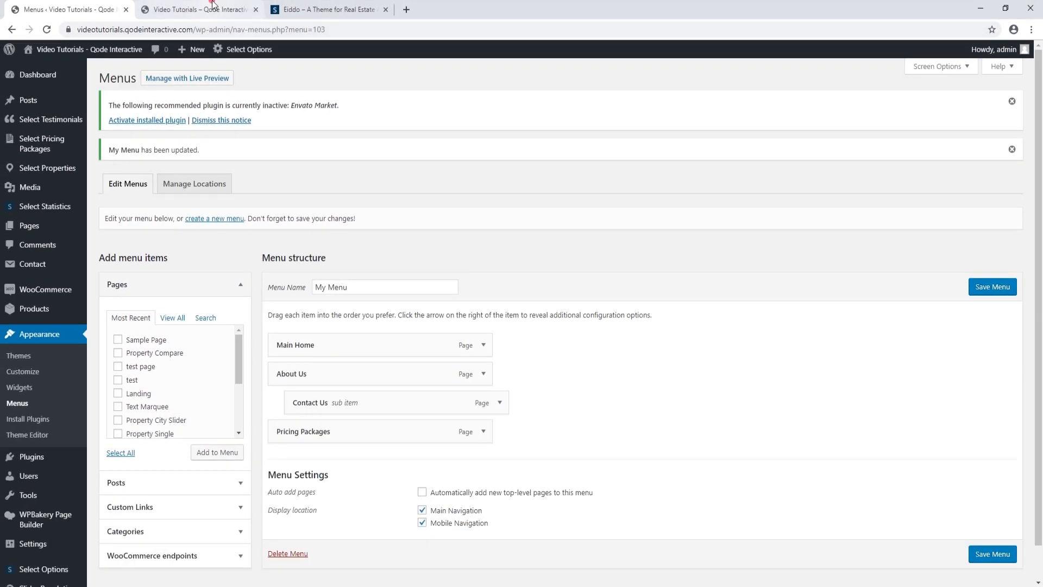
{"action": "left_click", "coordinate": [205, 8]}
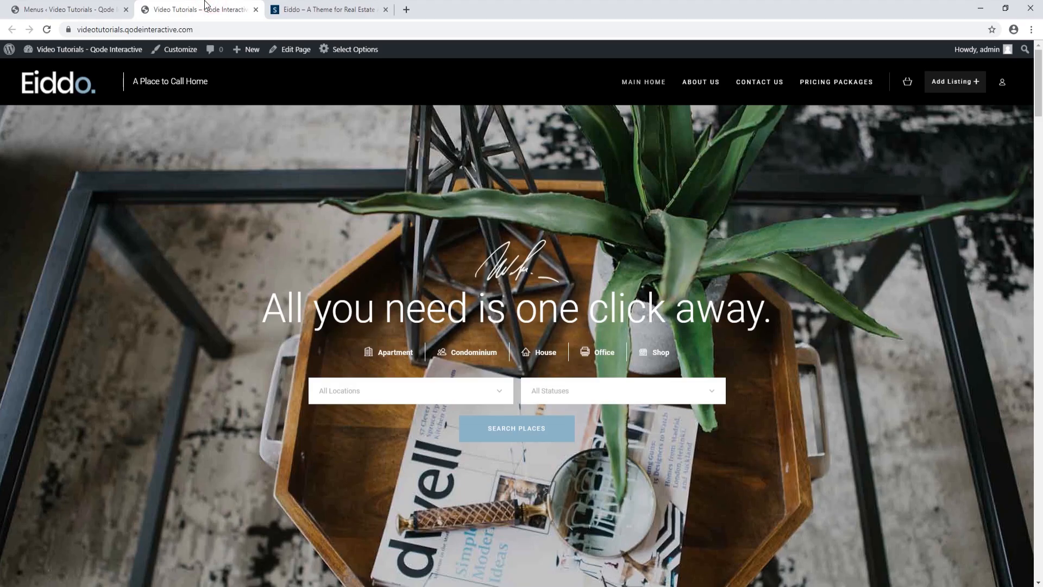
{"action": "left_click", "coordinate": [46, 29]}
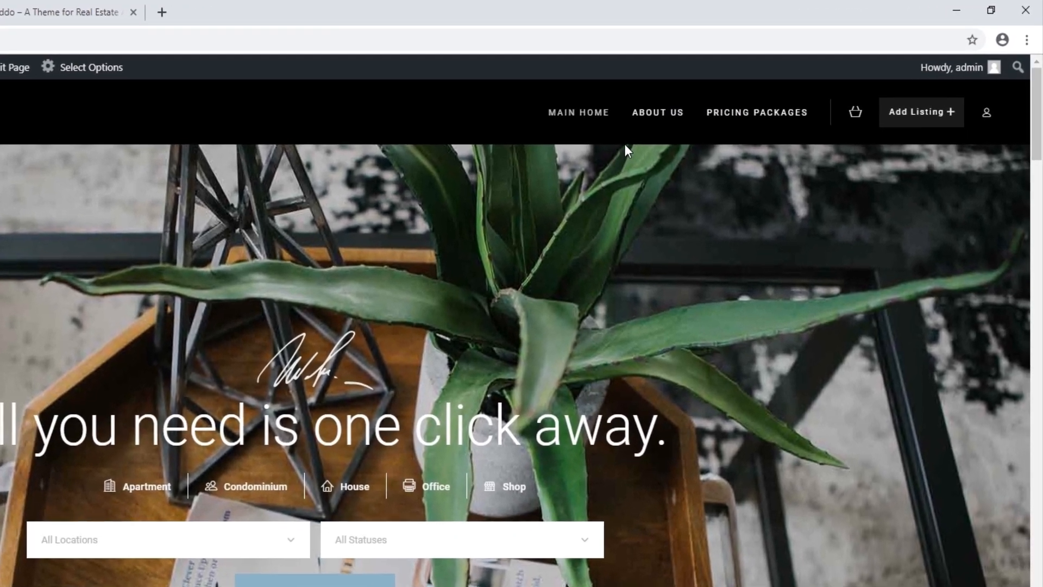
{"action": "mouse_move", "coordinate": [759, 90]}
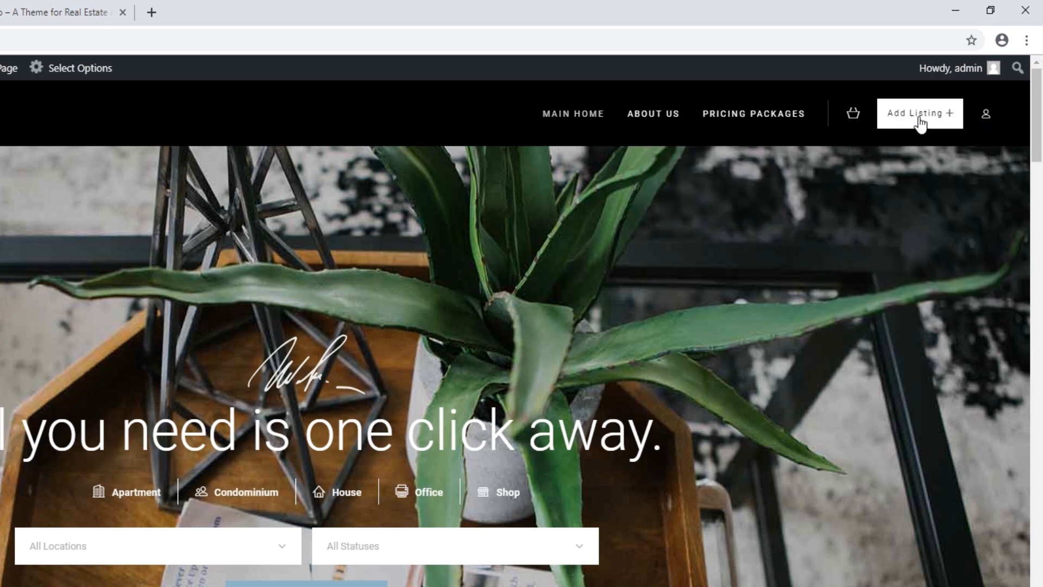
{"action": "mouse_move", "coordinate": [984, 119]}
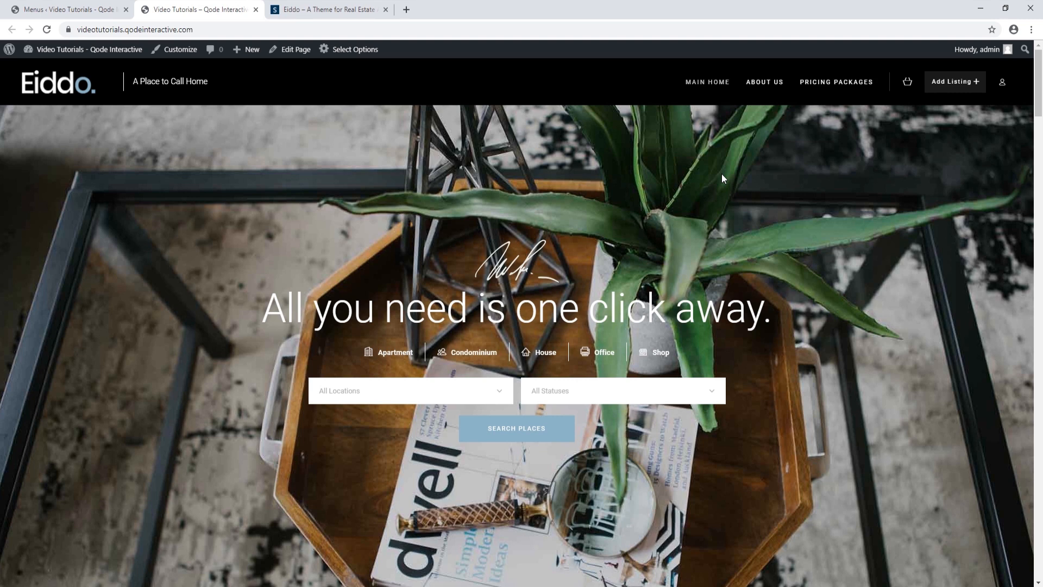
{"action": "left_click", "coordinate": [88, 12]}
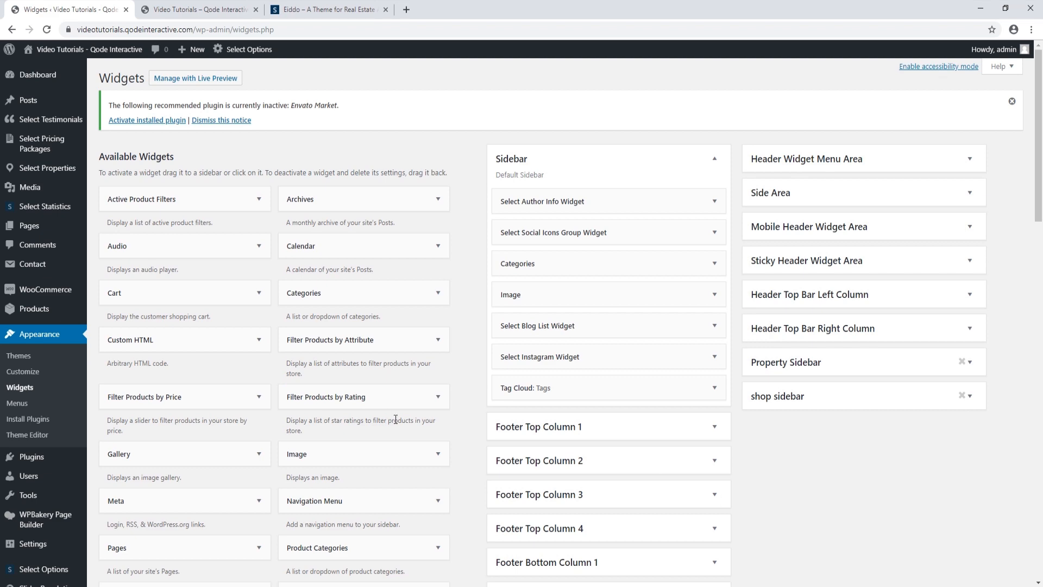
Collapse the Sidebar widget area and expand Header Widget Menu Area to show its widgets
{"action": "scroll", "coordinate": [381, 402], "scroll_direction": "down", "scroll_amount": 8}
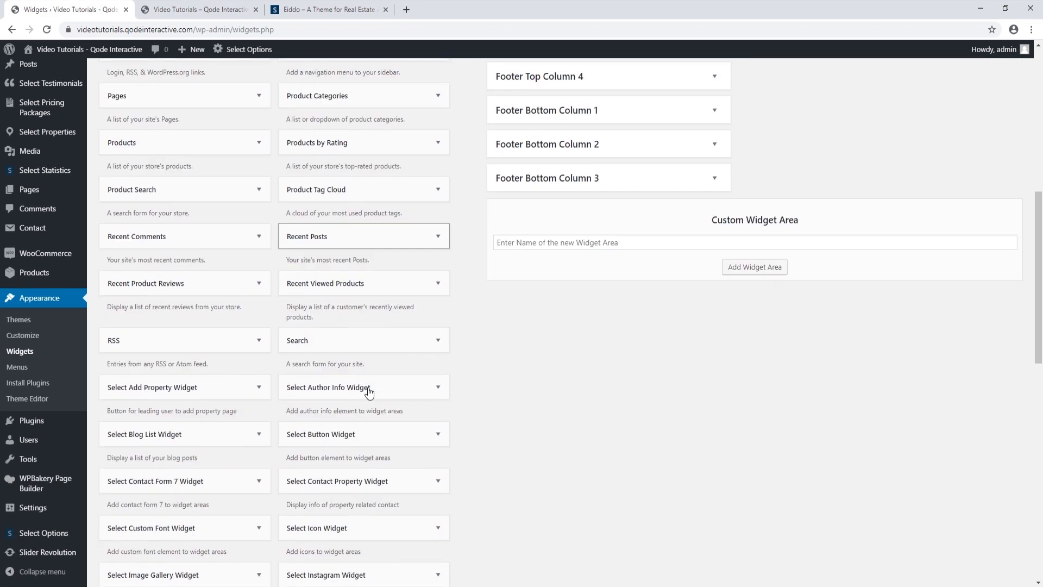
{"action": "scroll", "coordinate": [369, 391], "scroll_direction": "up", "scroll_amount": 8}
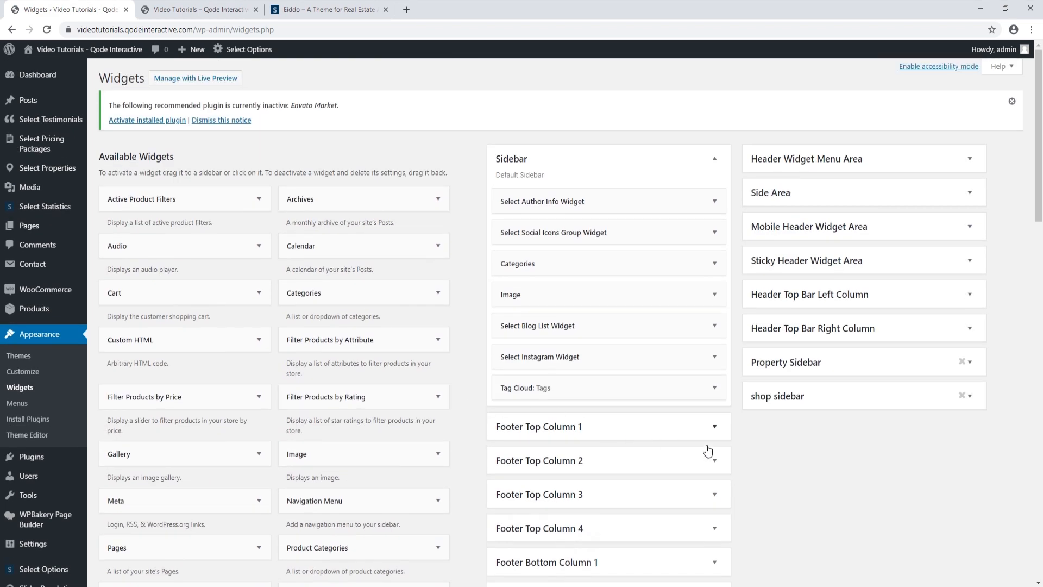
{"action": "left_click", "coordinate": [715, 158]}
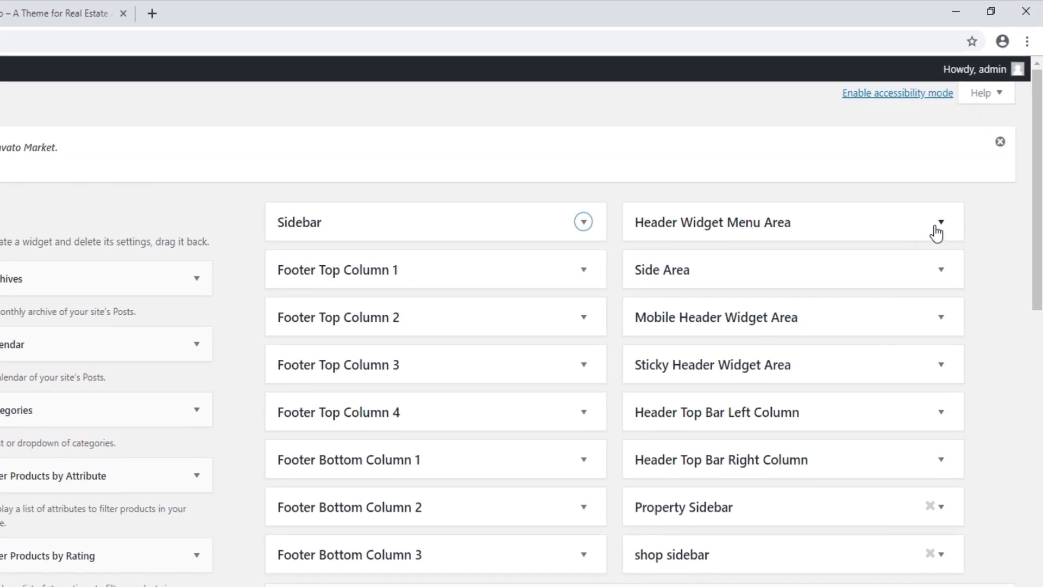
{"action": "left_click", "coordinate": [947, 210]}
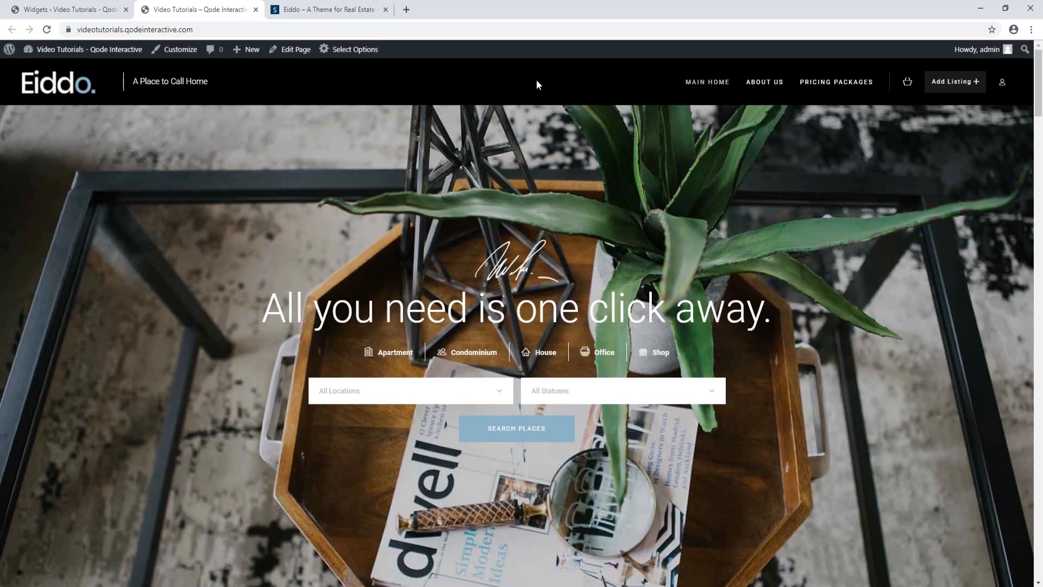
{"action": "left_click", "coordinate": [64, 11]}
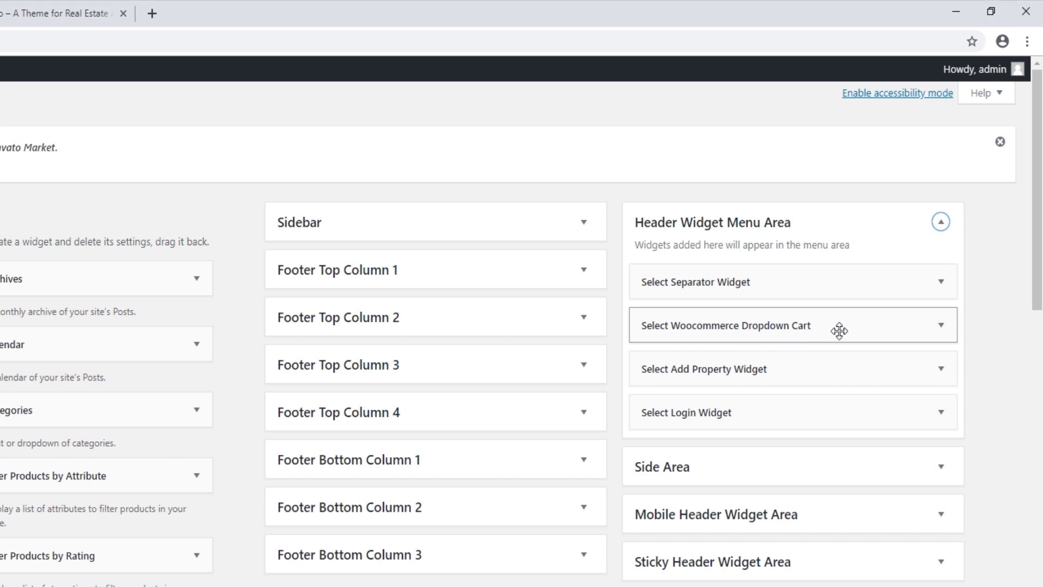
Delete the Select Woocommerce Dropdown Cart widget, then browse the Available Widgets list
{"action": "left_click", "coordinate": [940, 325]}
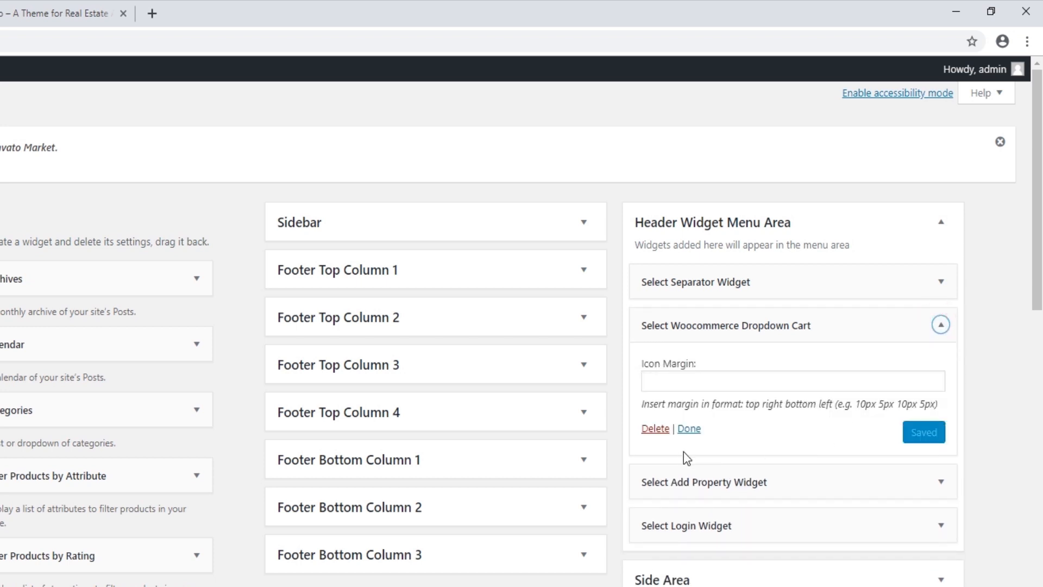
{"action": "left_click", "coordinate": [652, 430]}
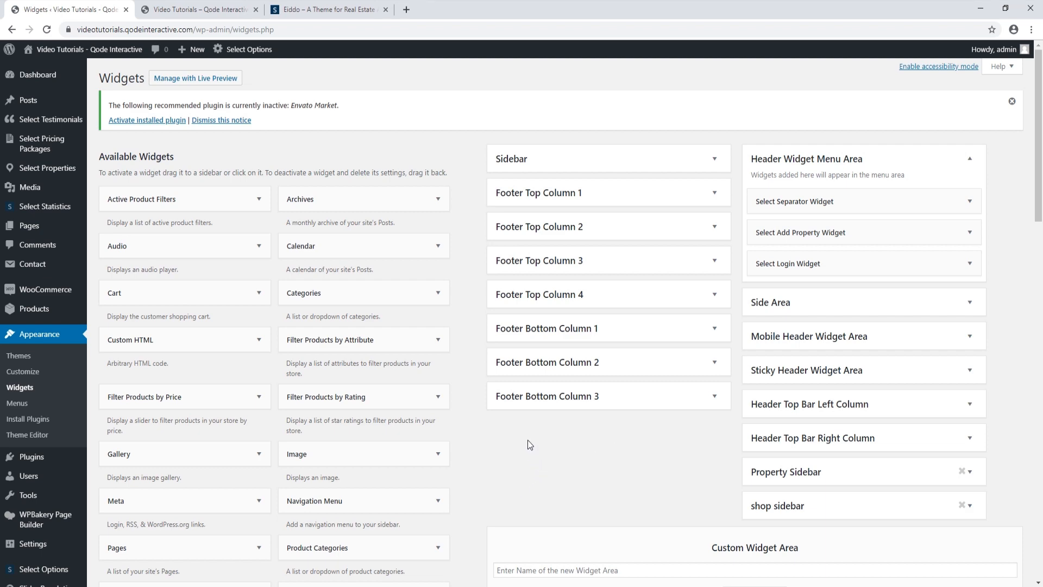
{"action": "scroll", "coordinate": [530, 445], "scroll_direction": "down", "scroll_amount": 6}
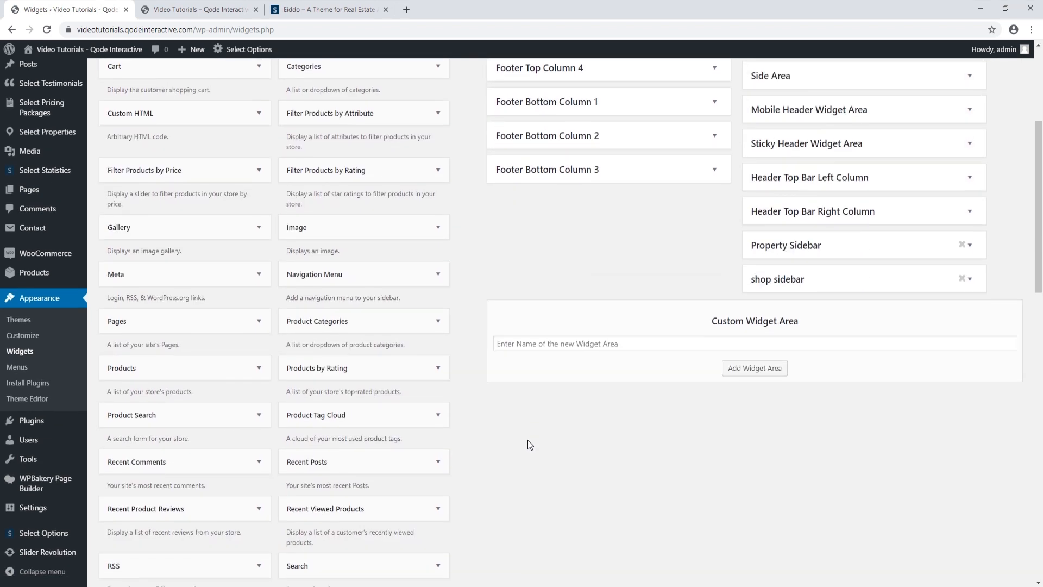
{"action": "scroll", "coordinate": [527, 442], "scroll_direction": "down", "scroll_amount": 6}
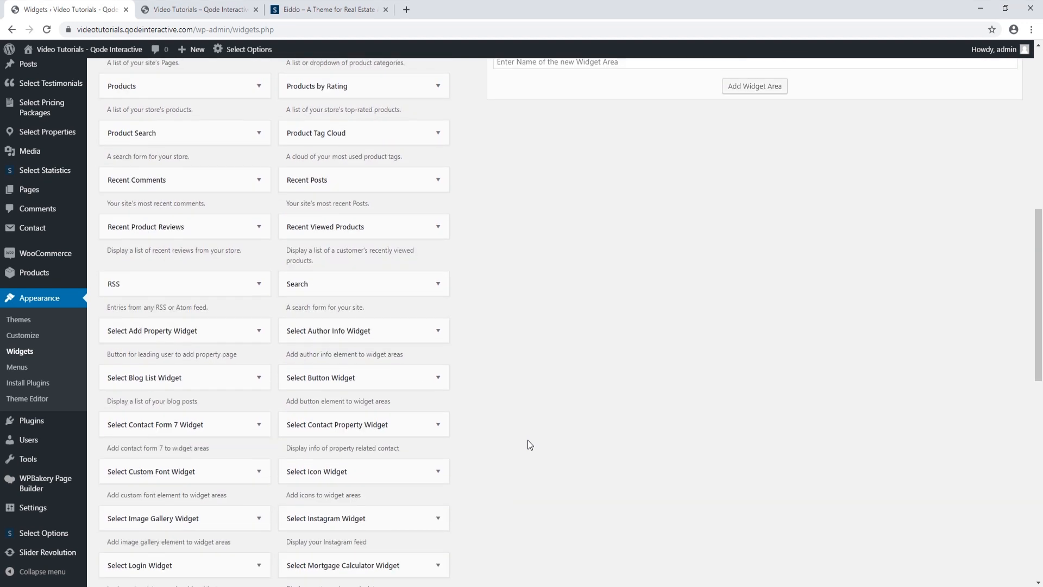
{"action": "scroll", "coordinate": [529, 444], "scroll_direction": "down", "scroll_amount": 1}
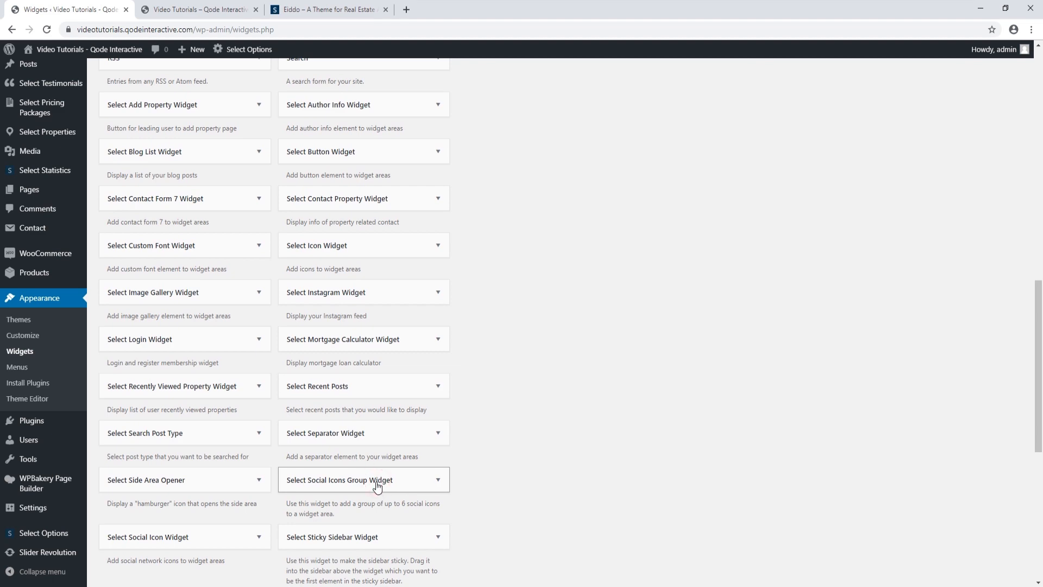
Place a Select Social Icons Group Widget in Header Widget Menu Area with a Facebook icon linking to #
{"action": "left_click_drag", "start_coordinate": [437, 471], "coordinate": [863, 293]}
{"action": "scroll", "coordinate": [715, 282], "scroll_direction": "up", "scroll_amount": 12}
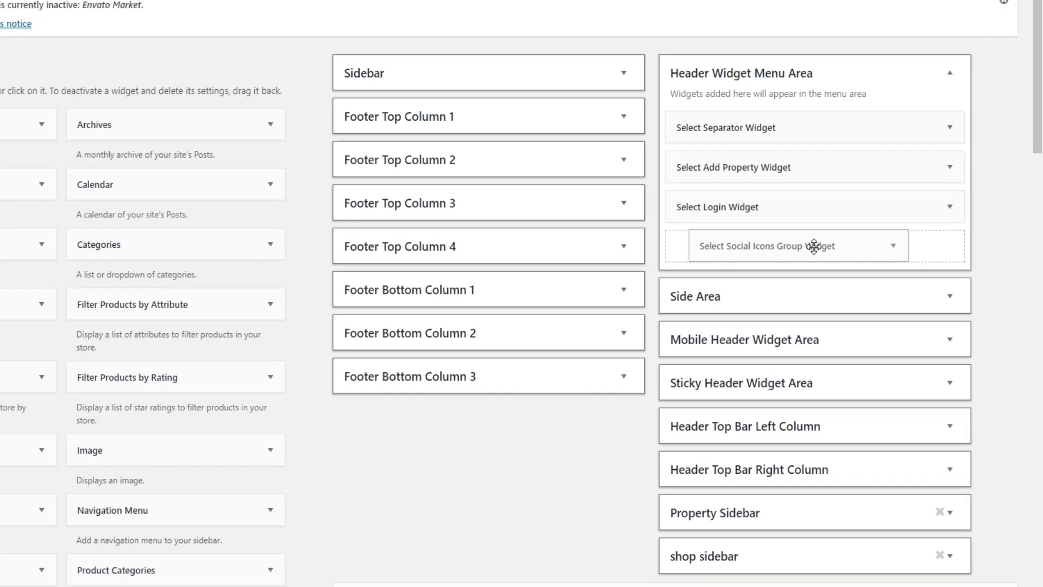
{"action": "left_click_drag", "start_coordinate": [813, 246], "coordinate": [813, 247]}
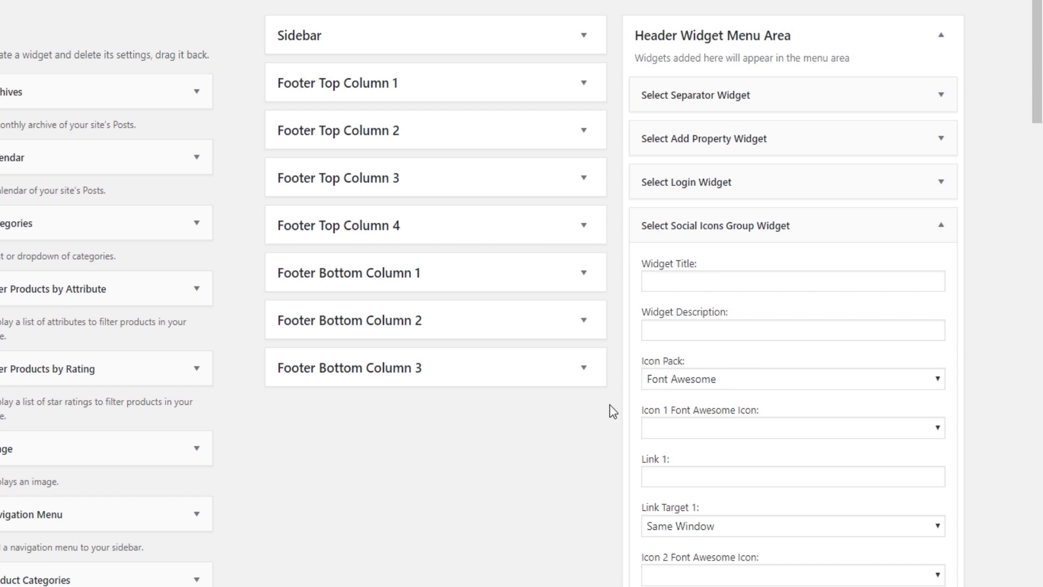
{"action": "scroll", "coordinate": [610, 408], "scroll_direction": "down", "scroll_amount": 2}
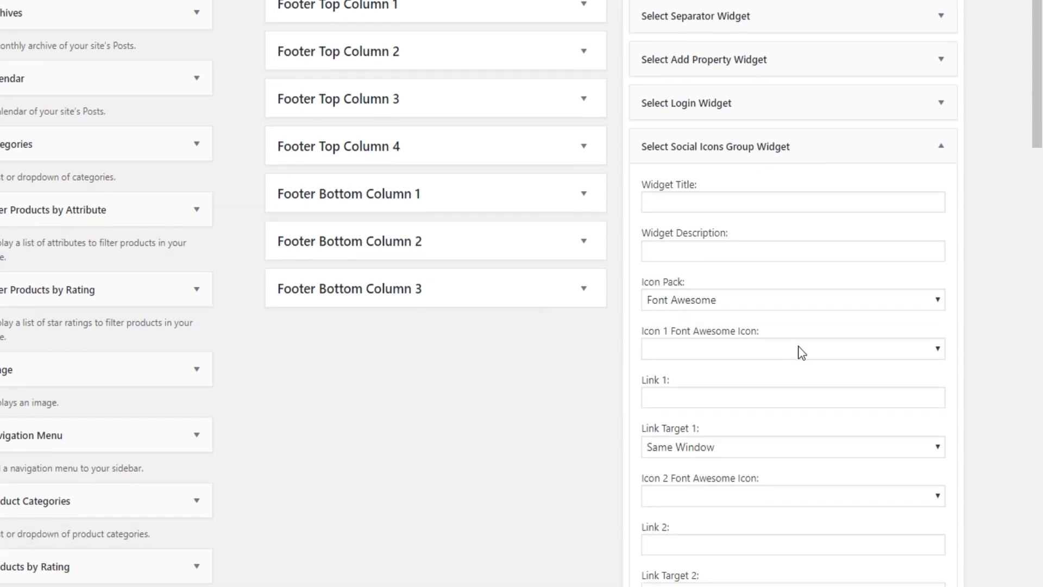
{"action": "left_click", "coordinate": [934, 349]}
{"action": "scroll", "coordinate": [788, 208], "scroll_direction": "down", "scroll_amount": 1}
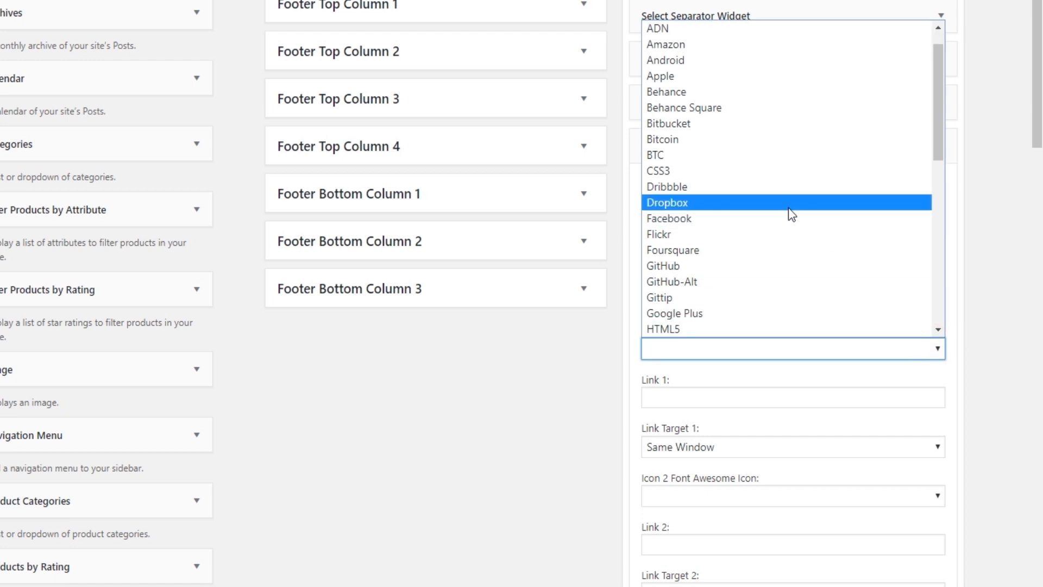
{"action": "left_click", "coordinate": [706, 224]}
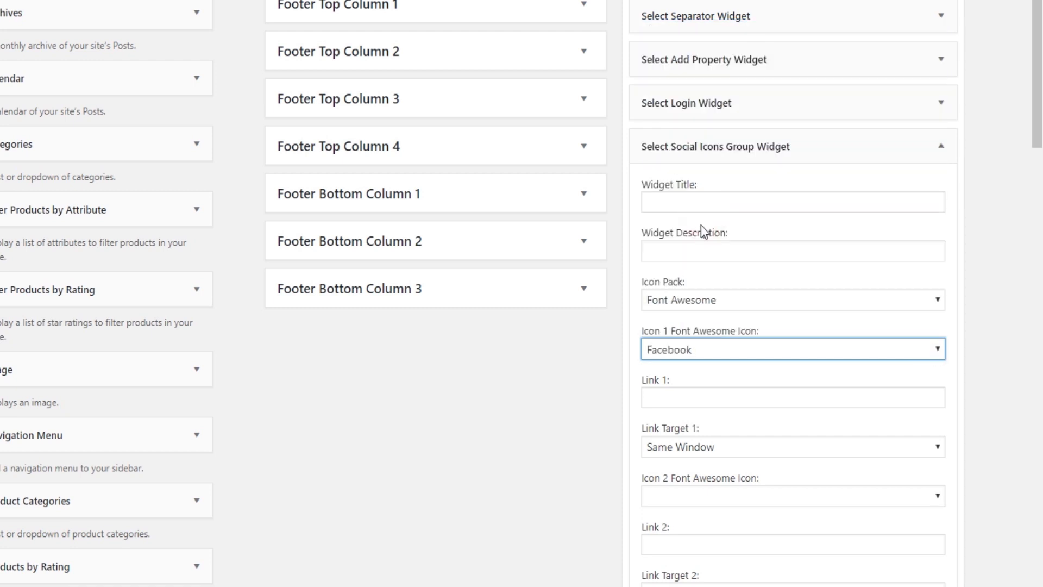
{"action": "left_click", "coordinate": [685, 395]}
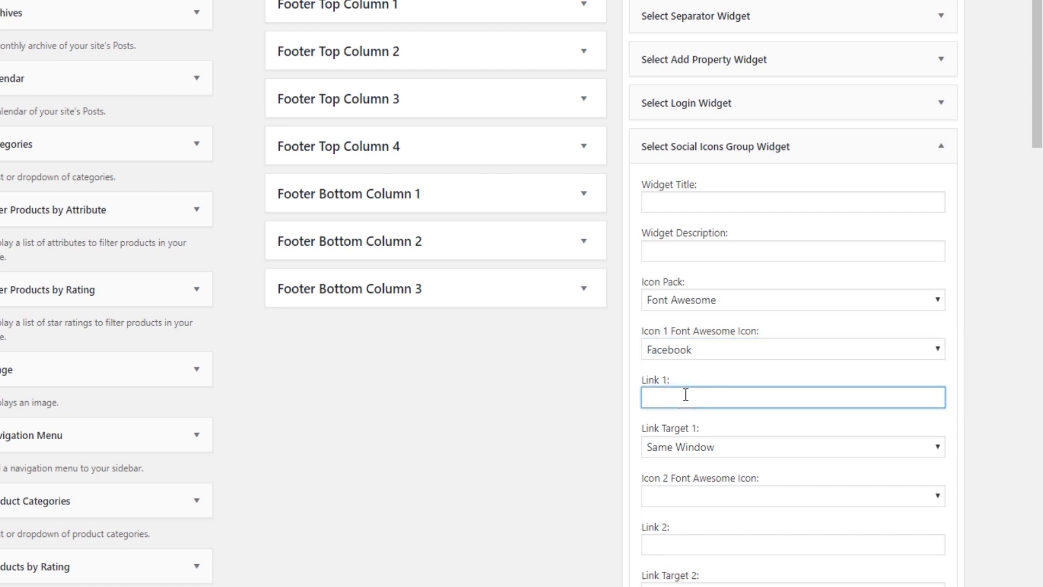
{"action": "type", "text": "#"}
{"action": "scroll", "coordinate": [591, 462], "scroll_direction": "down", "scroll_amount": 2}
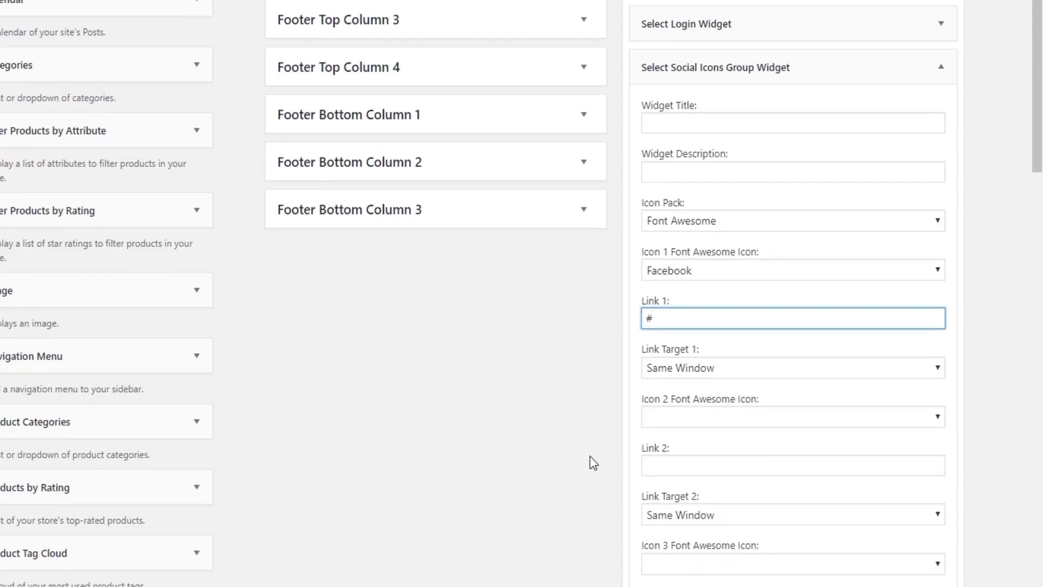
Set the second and third icons to Twitter and Instagram, each linking to #
{"action": "left_click", "coordinate": [694, 418]}
{"action": "scroll", "coordinate": [694, 343], "scroll_direction": "down", "scroll_amount": 6}
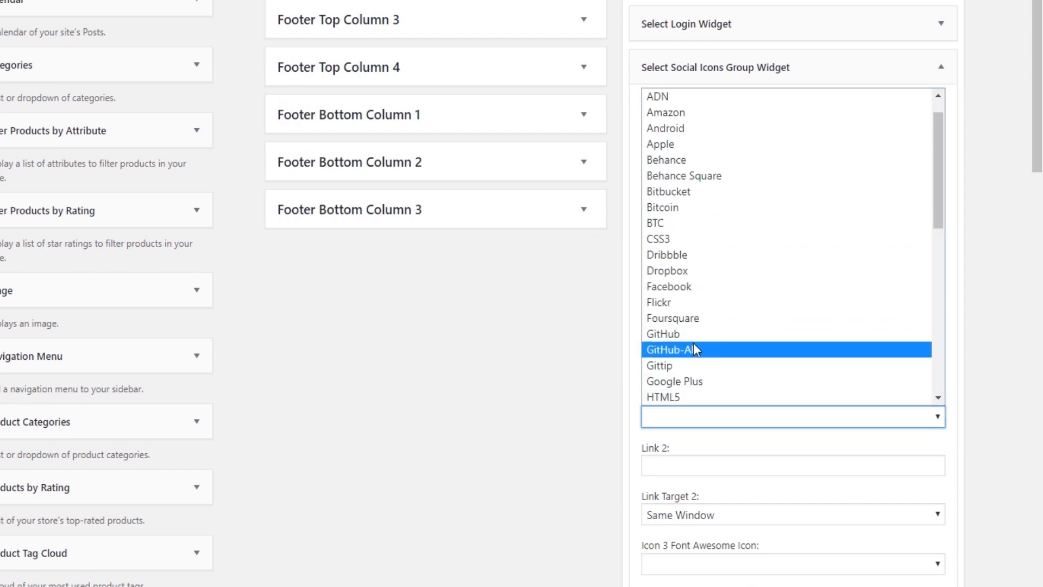
{"action": "left_click", "coordinate": [677, 334]}
{"action": "left_click", "coordinate": [681, 464]}
{"action": "type", "text": "#"}
{"action": "scroll", "coordinate": [594, 500], "scroll_direction": "down", "scroll_amount": 4}
{"action": "left_click", "coordinate": [707, 405]}
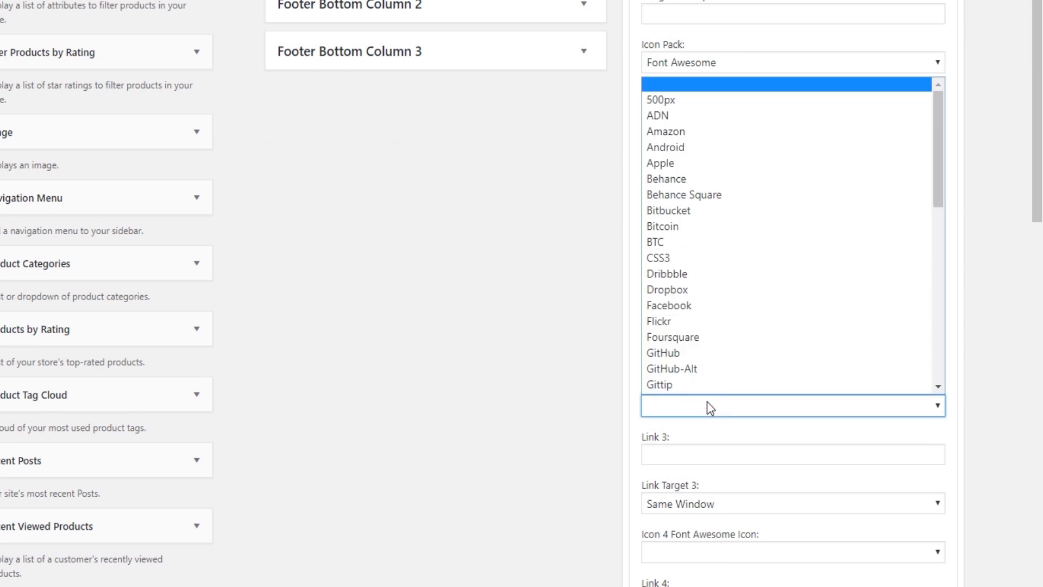
{"action": "scroll", "coordinate": [732, 305], "scroll_direction": "down", "scroll_amount": 6}
{"action": "scroll", "coordinate": [719, 305], "scroll_direction": "up", "scroll_amount": 3}
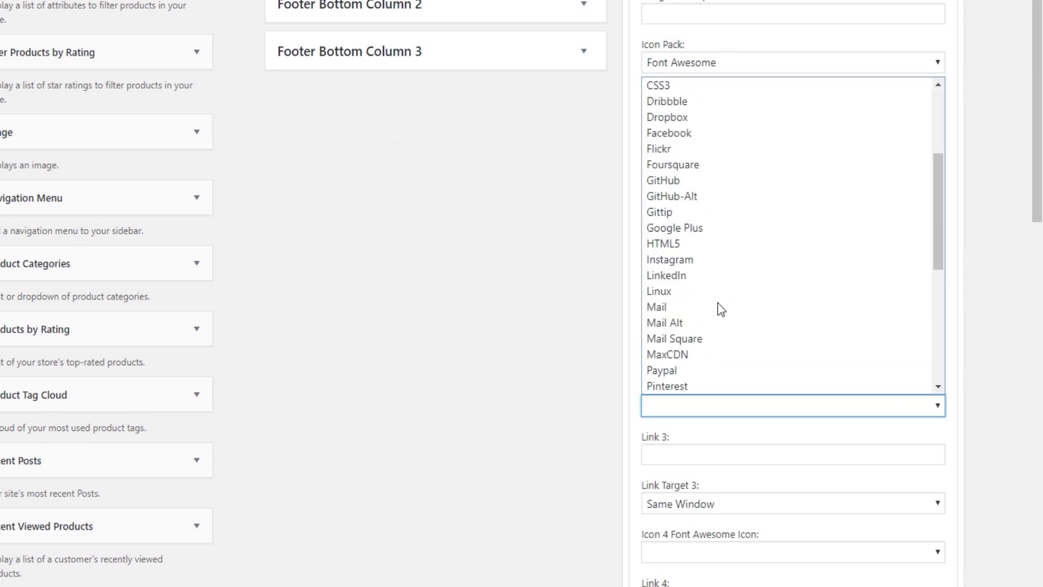
{"action": "left_click", "coordinate": [690, 261]}
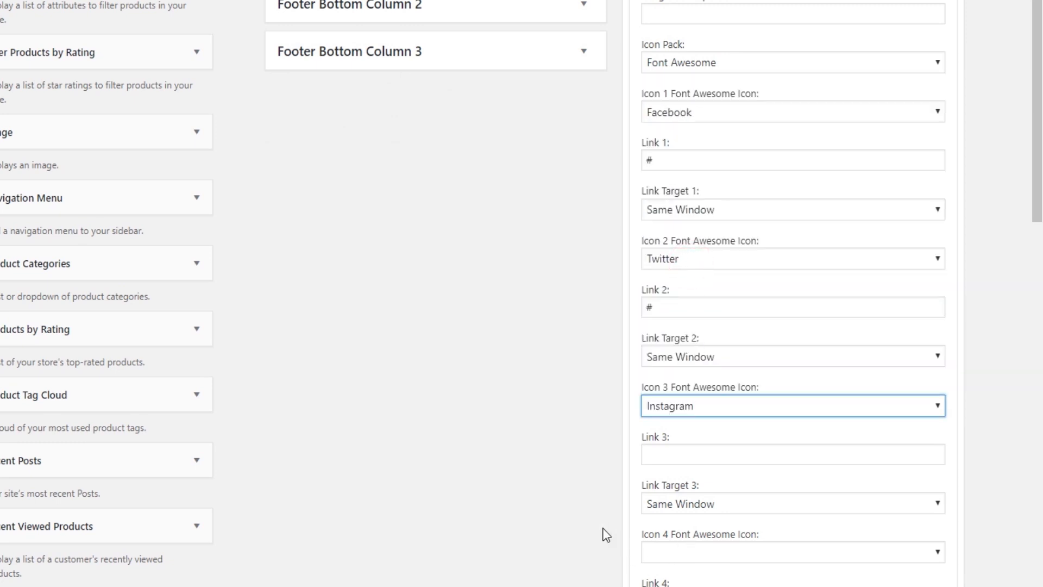
{"action": "scroll", "coordinate": [603, 500], "scroll_direction": "down", "scroll_amount": 2}
{"action": "left_click", "coordinate": [672, 374]}
{"action": "type", "text": "#"}
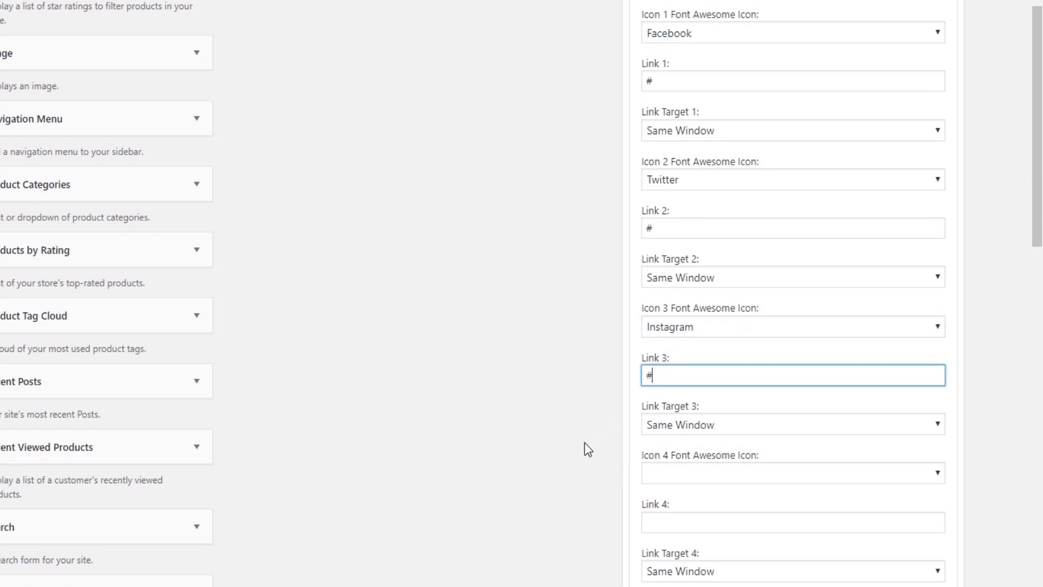
Keep the Instagram link opening in the same window, then save and close the widget
{"action": "left_click", "coordinate": [588, 442]}
{"action": "scroll", "coordinate": [589, 451], "scroll_direction": "down", "scroll_amount": 5}
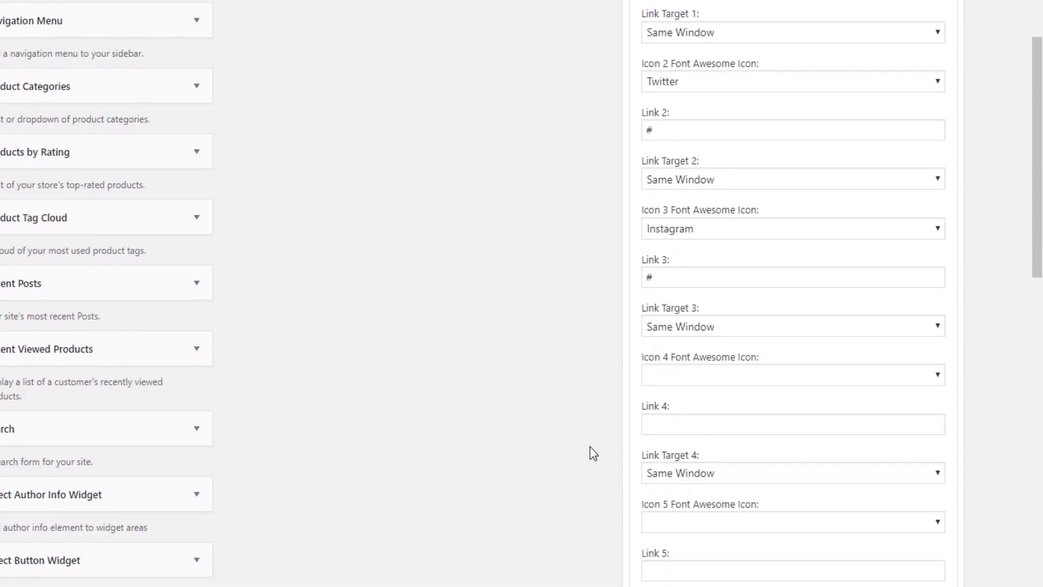
{"action": "scroll", "coordinate": [594, 458], "scroll_direction": "down", "scroll_amount": 3}
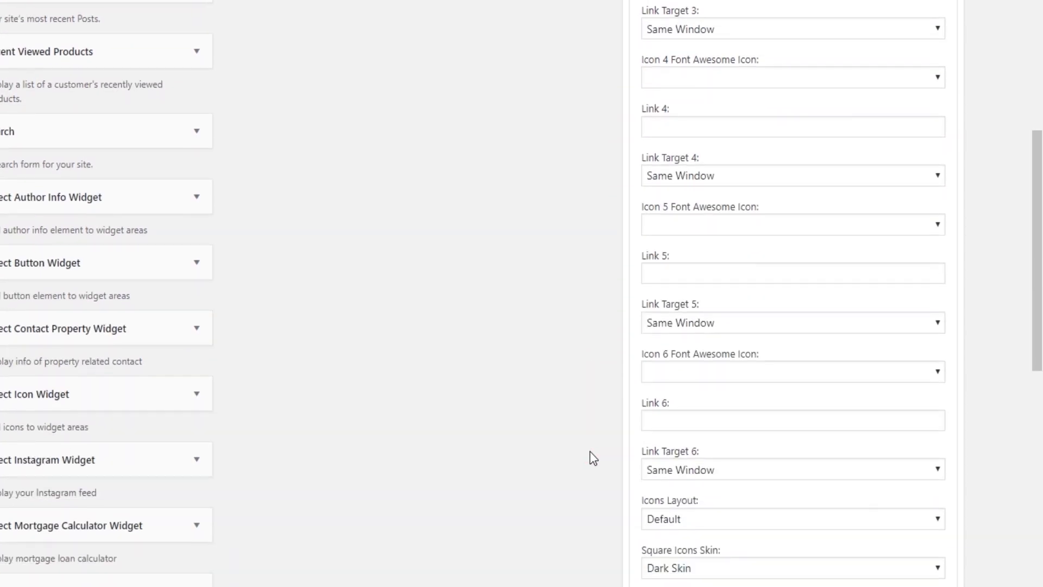
{"action": "scroll", "coordinate": [588, 452], "scroll_direction": "up", "scroll_amount": 5}
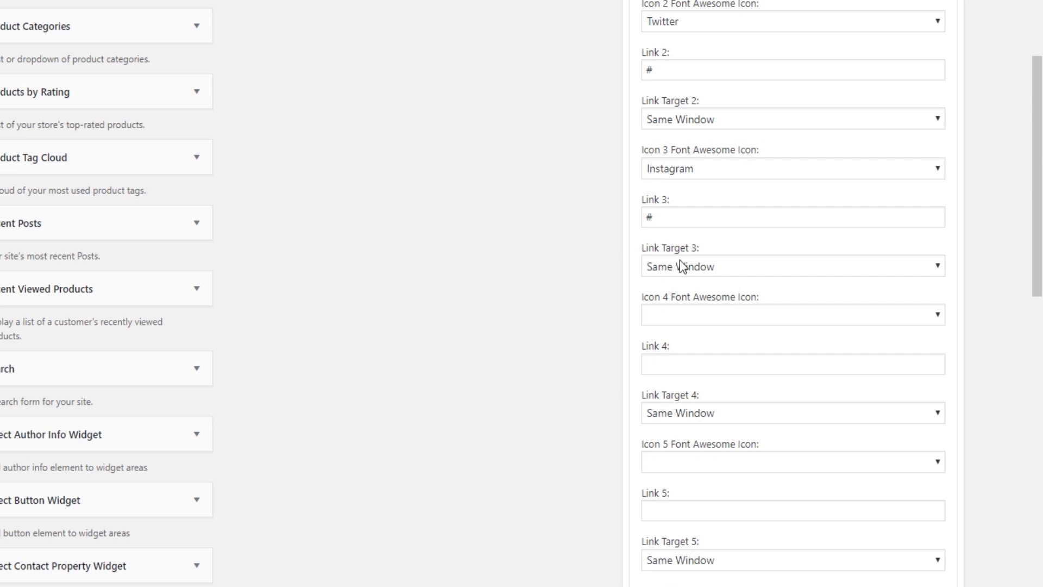
{"action": "left_click", "coordinate": [693, 266]}
{"action": "left_click", "coordinate": [692, 266]}
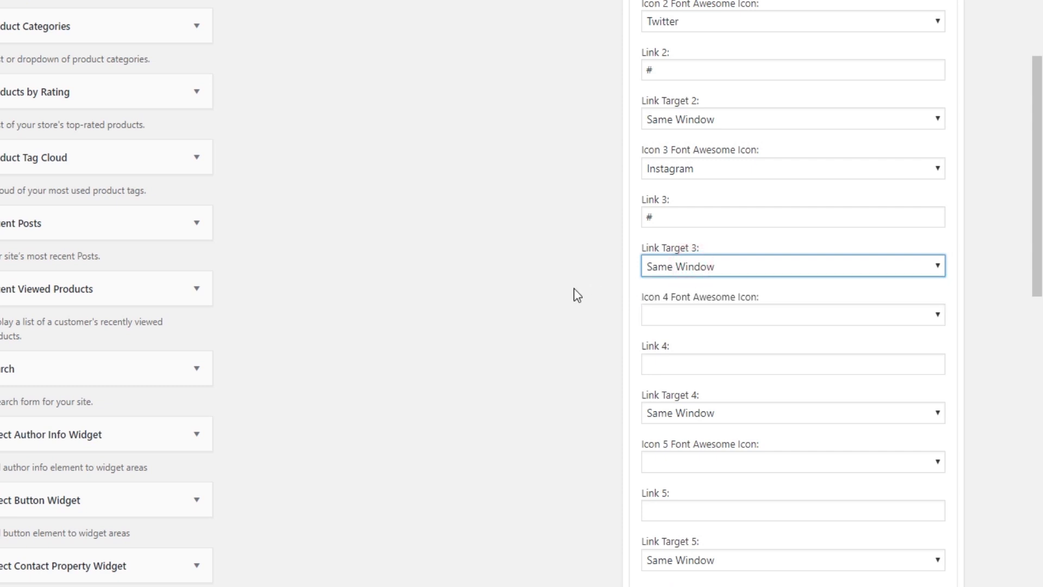
{"action": "scroll", "coordinate": [575, 295], "scroll_direction": "down", "scroll_amount": 15}
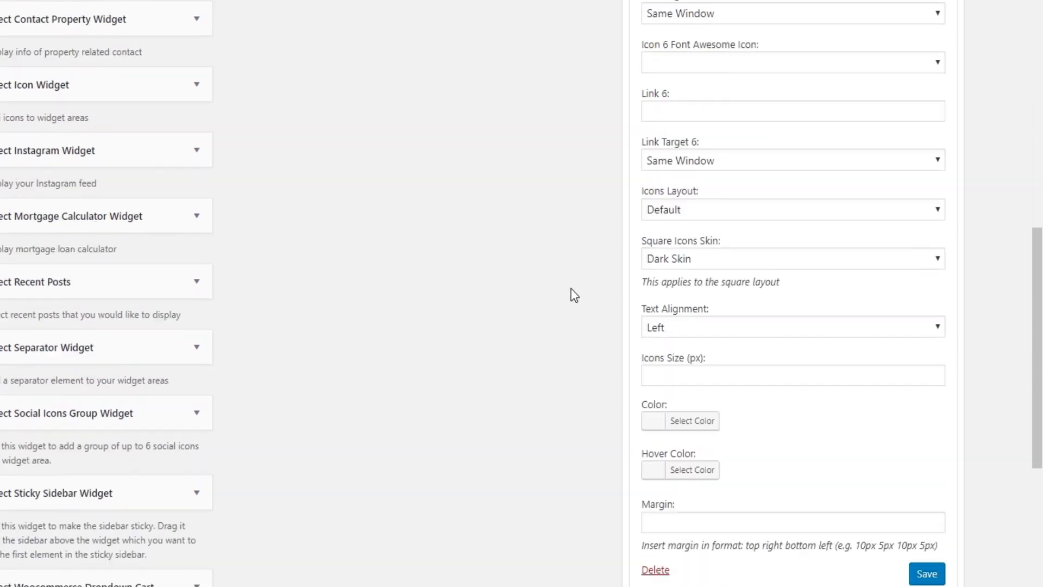
{"action": "left_click", "coordinate": [924, 255]}
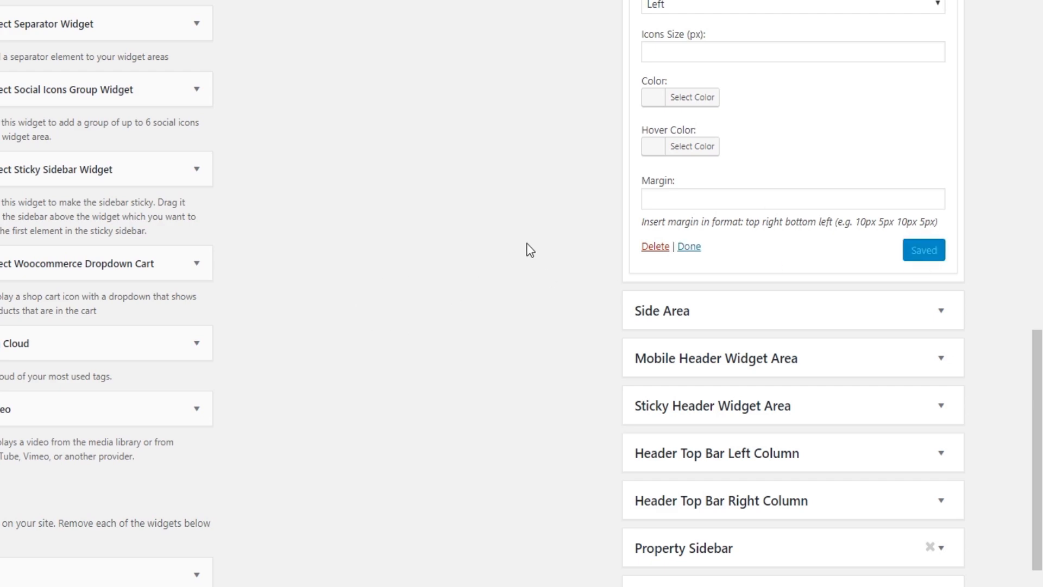
{"action": "left_click", "coordinate": [693, 247]}
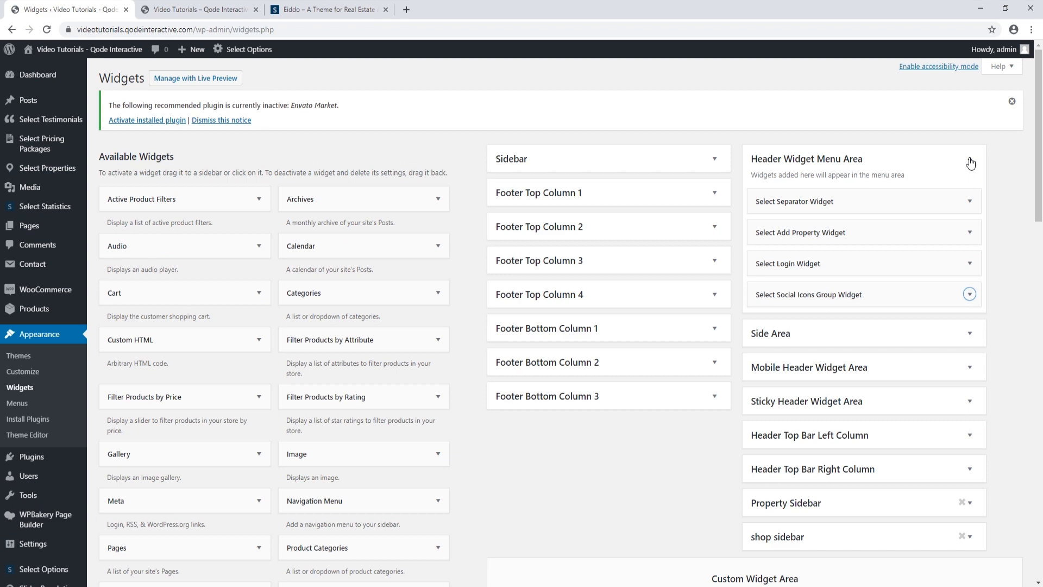
Reload the live homepage to see the Facebook, Twitter and Instagram header icons, then scroll to the footer
{"action": "left_click", "coordinate": [970, 161]}
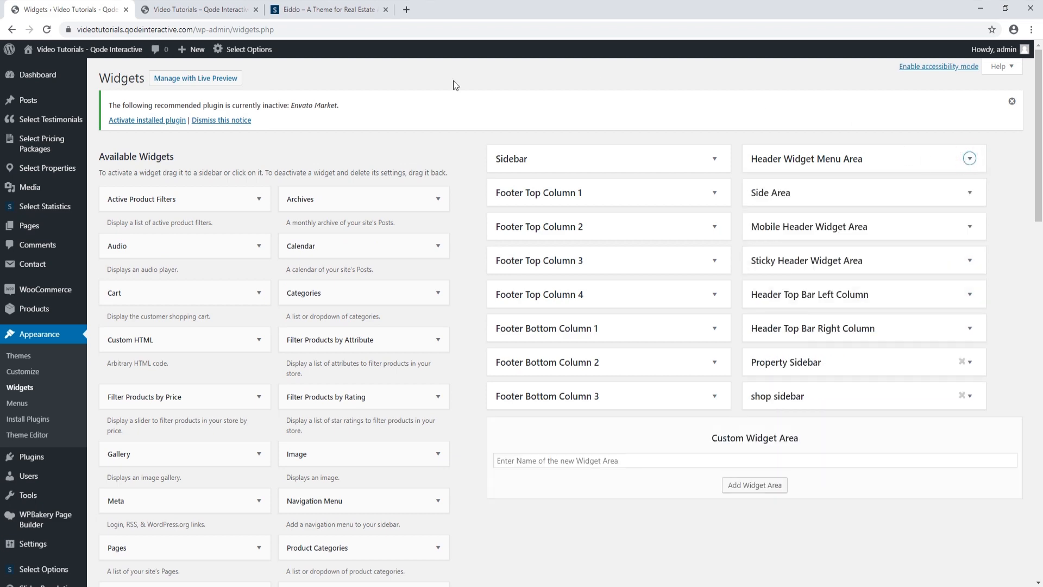
{"action": "left_click", "coordinate": [196, 10]}
{"action": "left_click", "coordinate": [47, 29]}
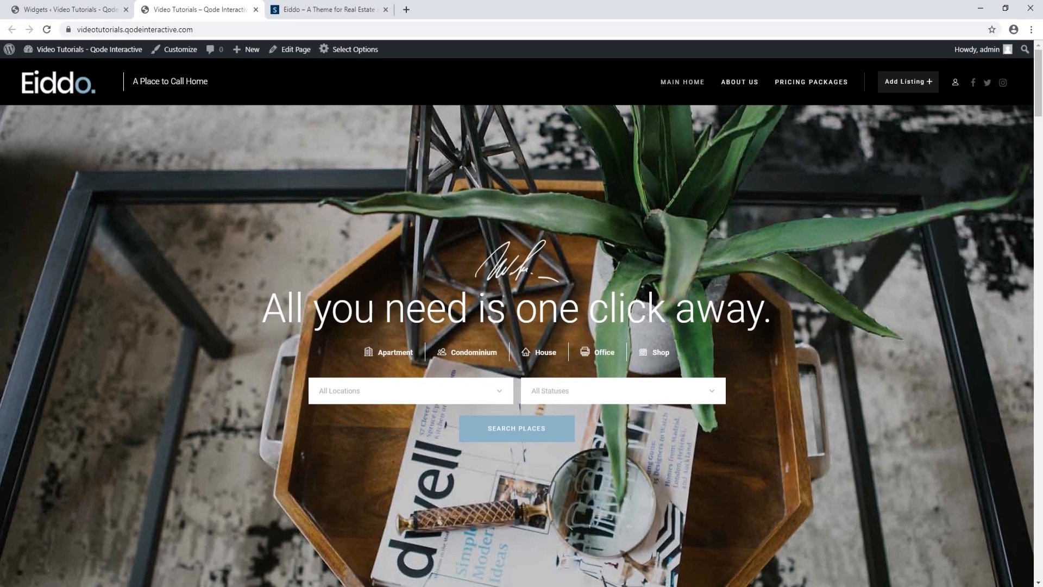
{"action": "scroll", "coordinate": [594, 559], "scroll_direction": "down", "scroll_amount": 15}
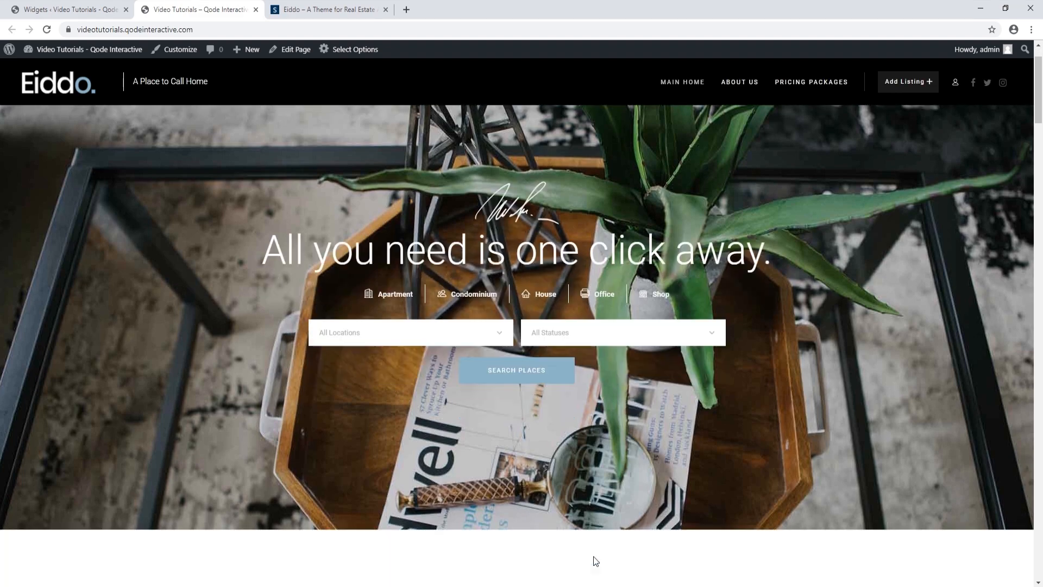
{"action": "scroll", "coordinate": [568, 530], "scroll_direction": "down", "scroll_amount": 20}
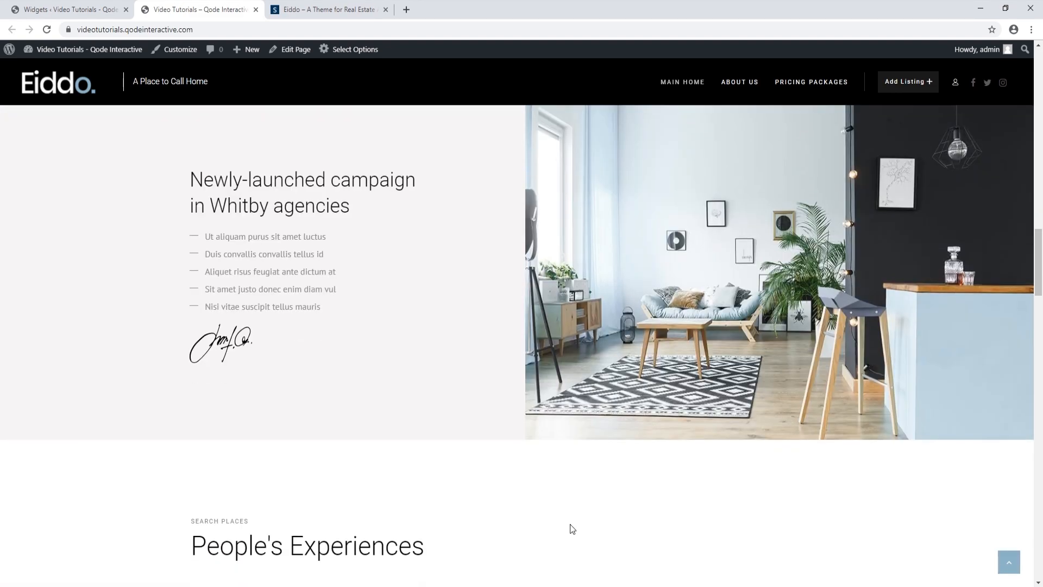
{"action": "scroll", "coordinate": [570, 524], "scroll_direction": "down", "scroll_amount": 10}
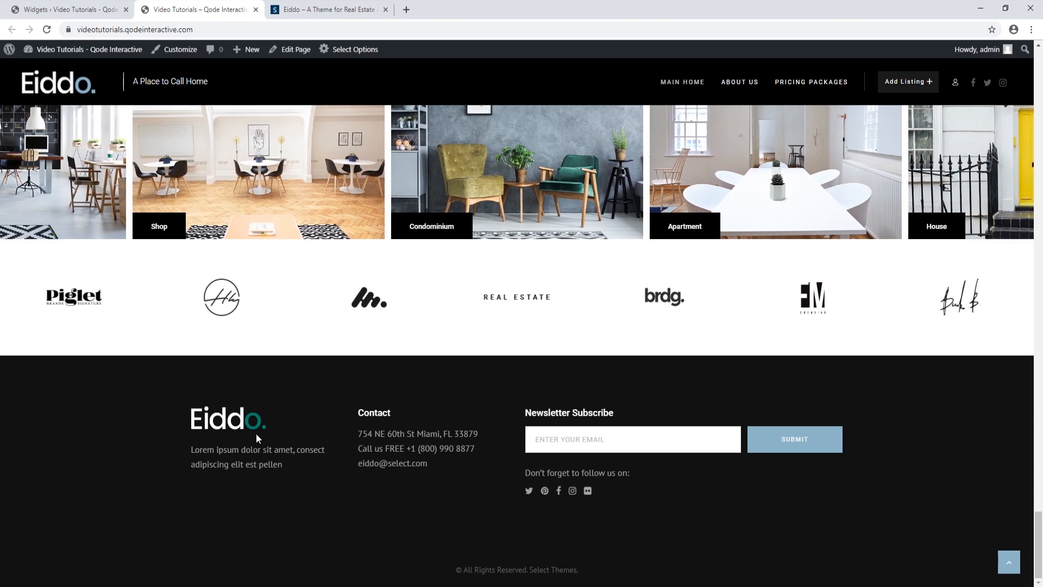
Set Show Footer Top to No in the theme's Footer options, save, and reload the live site
{"action": "left_click", "coordinate": [68, 10]}
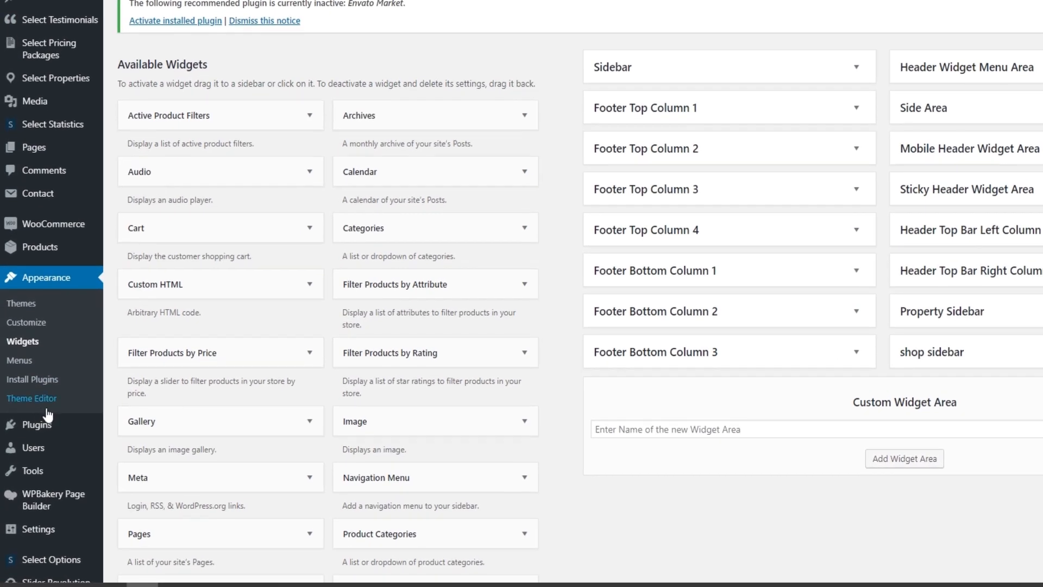
{"action": "scroll", "coordinate": [45, 426], "scroll_direction": "down", "scroll_amount": 3}
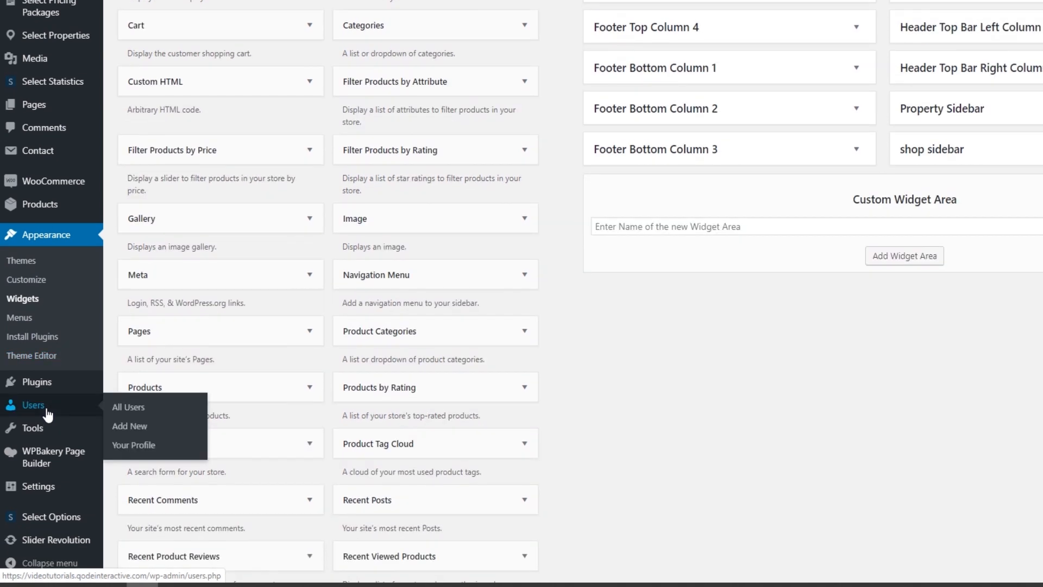
{"action": "mouse_move", "coordinate": [49, 521]}
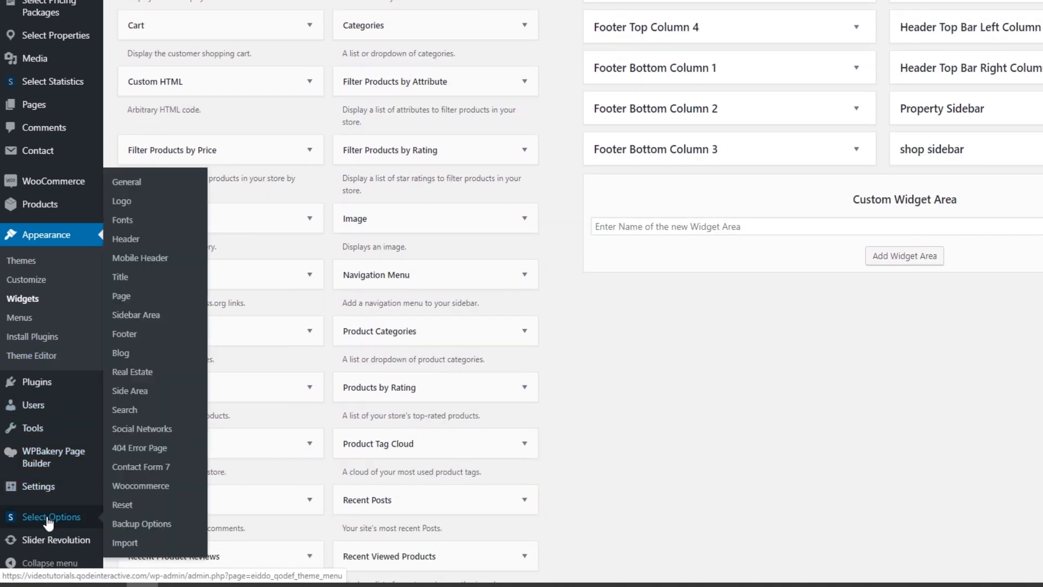
{"action": "left_click", "coordinate": [124, 334]}
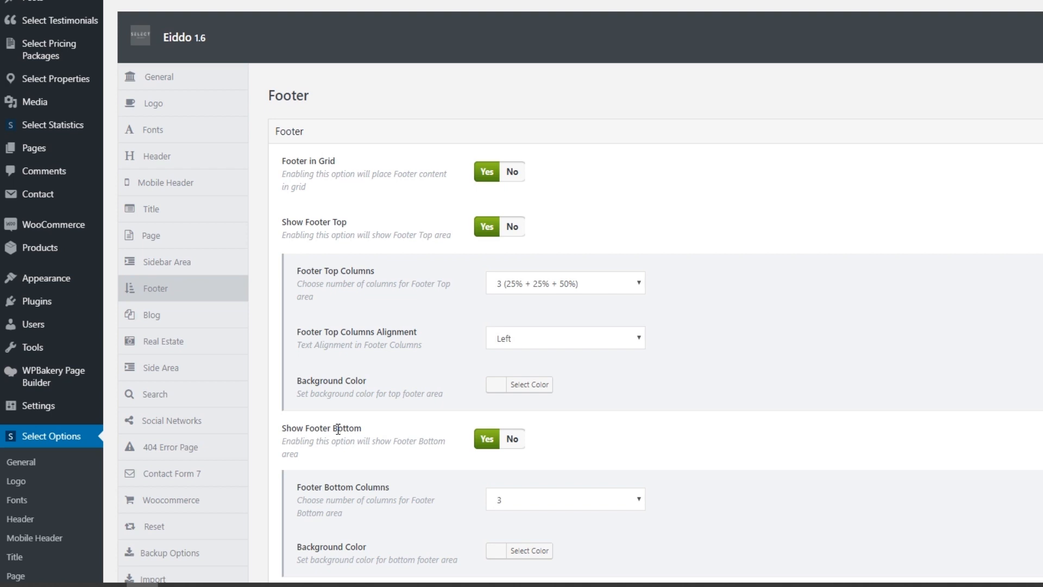
{"action": "left_click", "coordinate": [513, 228]}
{"action": "left_click", "coordinate": [571, 502]}
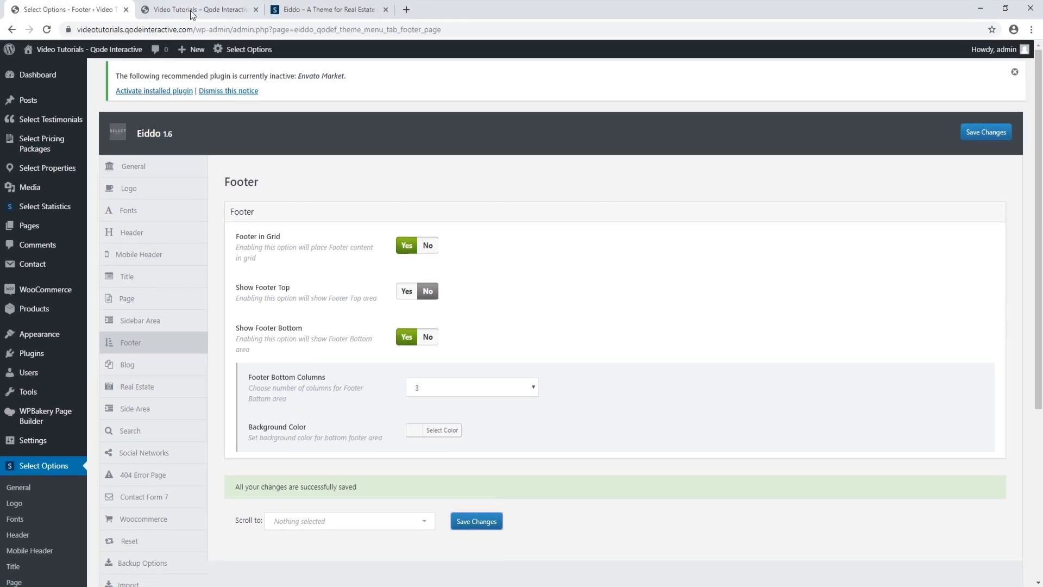
{"action": "left_click", "coordinate": [188, 9]}
{"action": "left_click", "coordinate": [47, 30]}
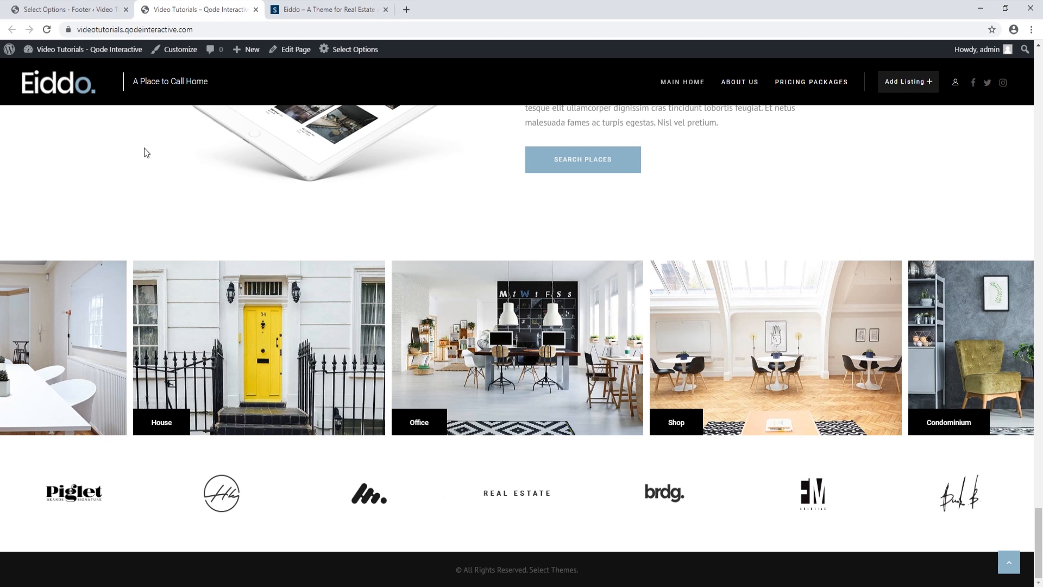
Turn on Show Footer Top, save the footer settings, and reload the site to preview it
{"action": "left_click", "coordinate": [68, 10]}
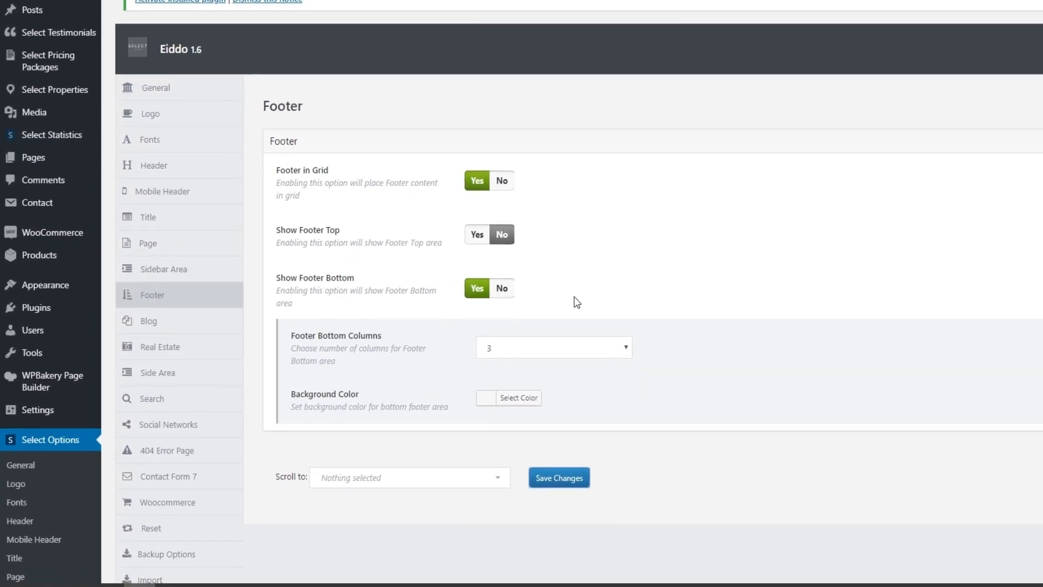
{"action": "left_click", "coordinate": [487, 226]}
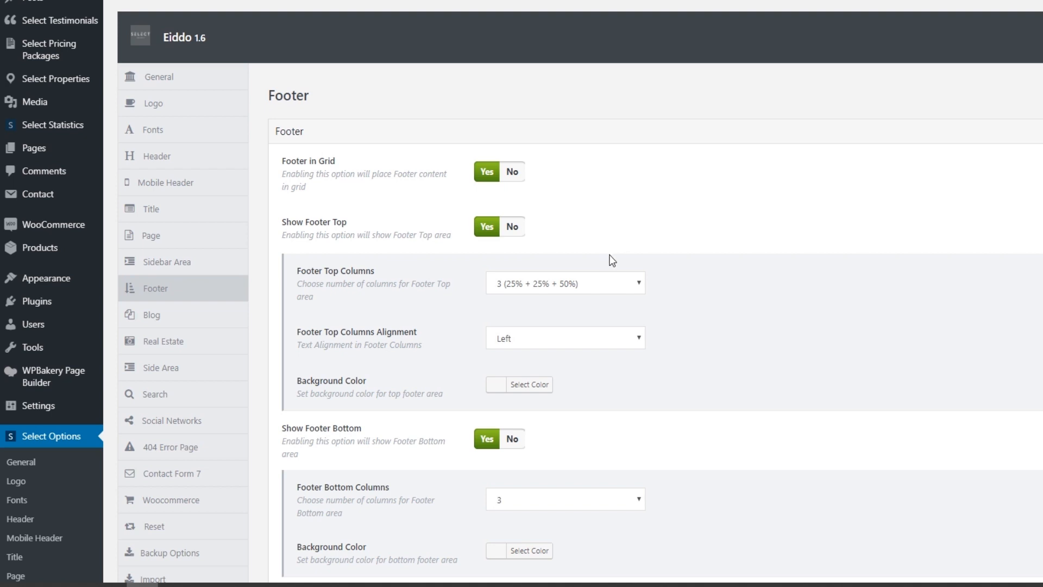
{"action": "left_click", "coordinate": [640, 282]}
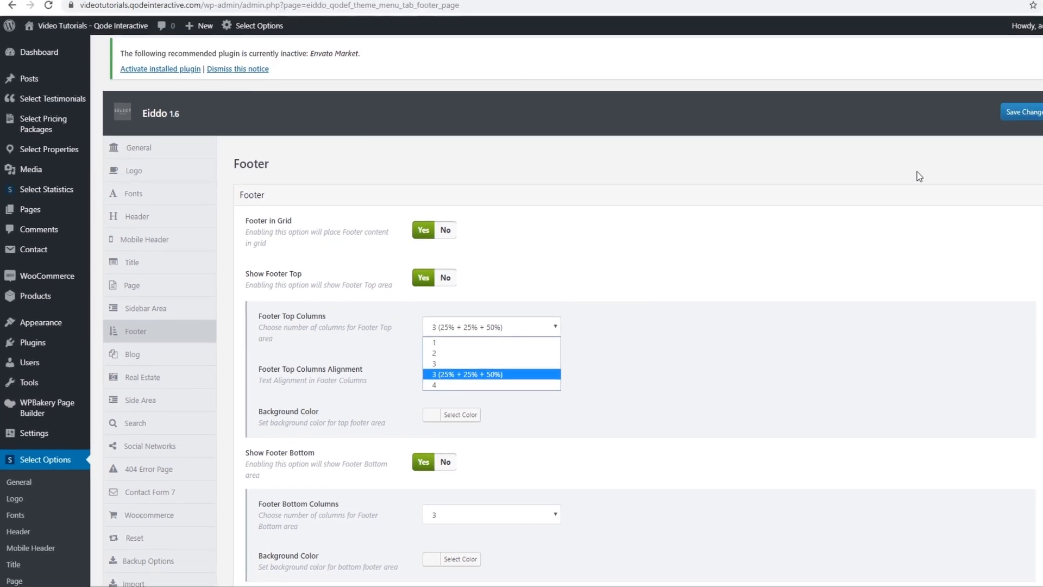
{"action": "left_click", "coordinate": [918, 177]}
{"action": "left_click", "coordinate": [982, 132]}
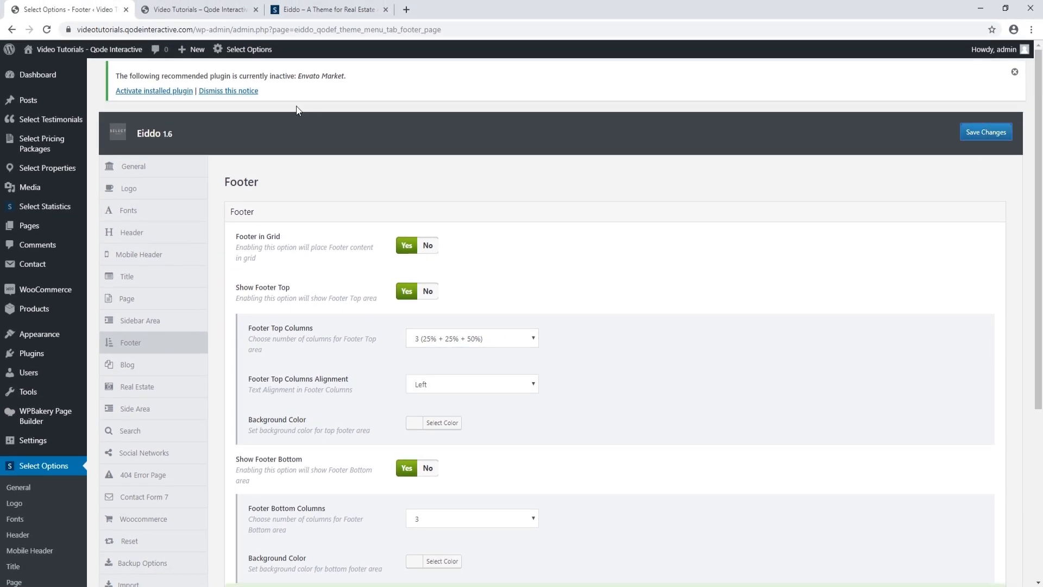
{"action": "left_click", "coordinate": [198, 9]}
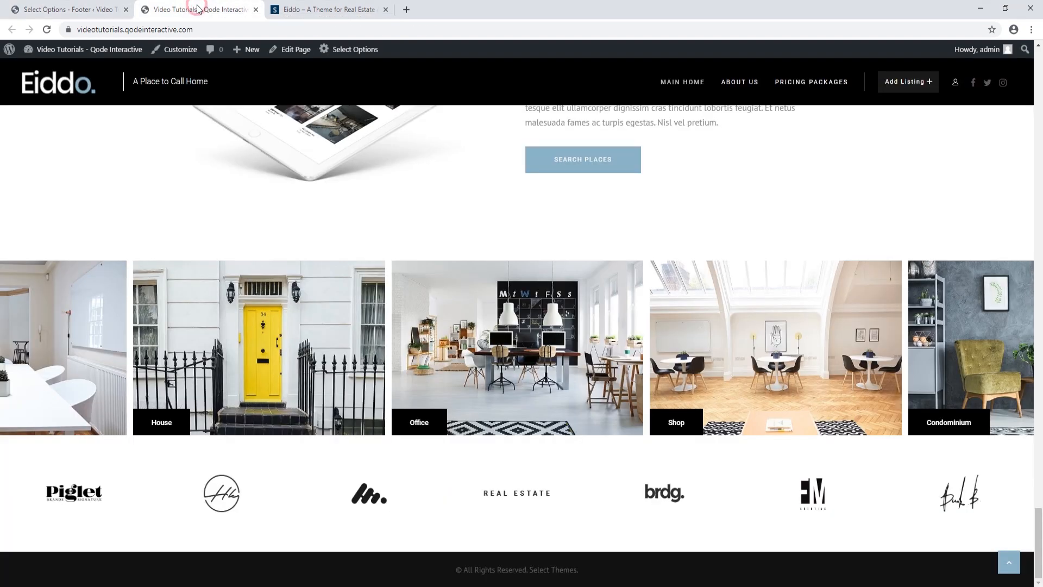
{"action": "left_click", "coordinate": [47, 29]}
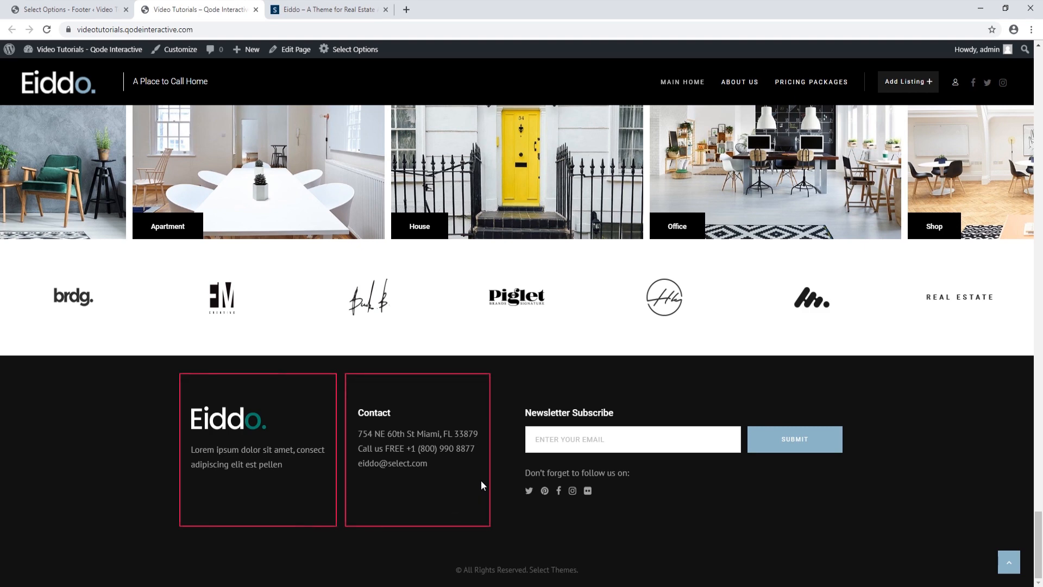
Set Footer Top Columns to three equal columns, save, and reload the site
{"action": "left_click", "coordinate": [66, 8]}
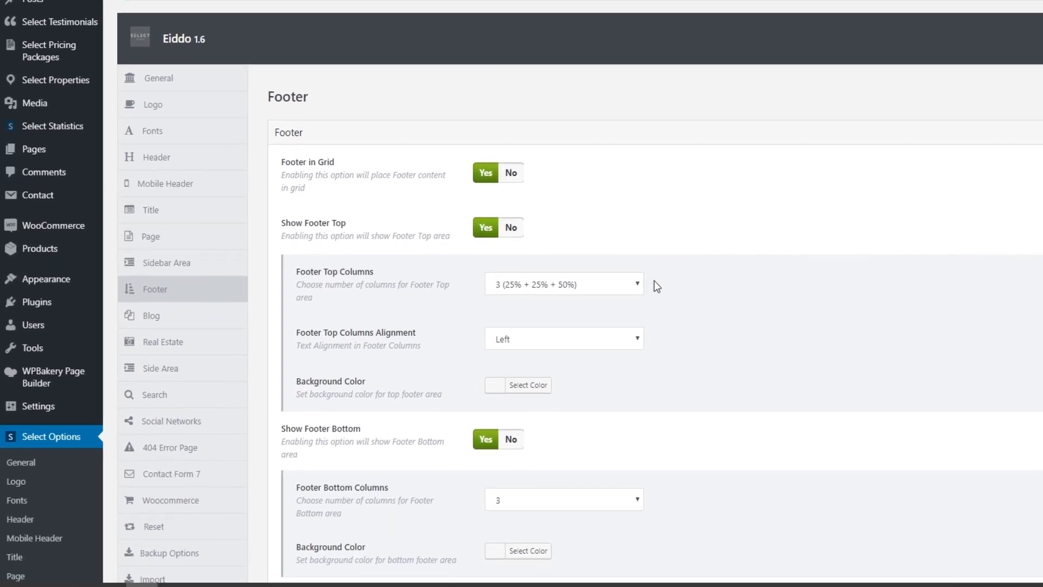
{"action": "left_click", "coordinate": [637, 283]}
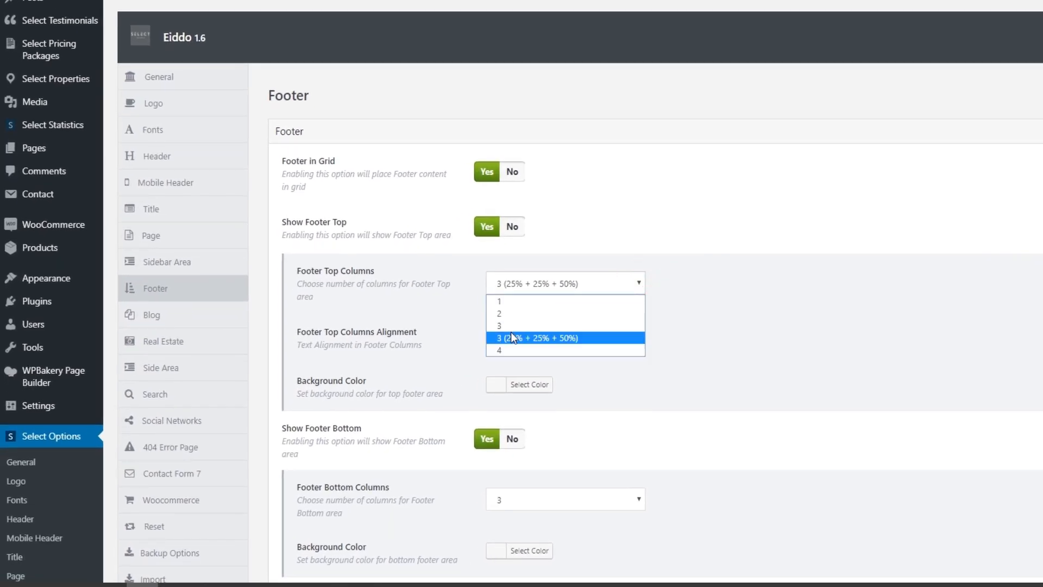
{"action": "left_click", "coordinate": [511, 323]}
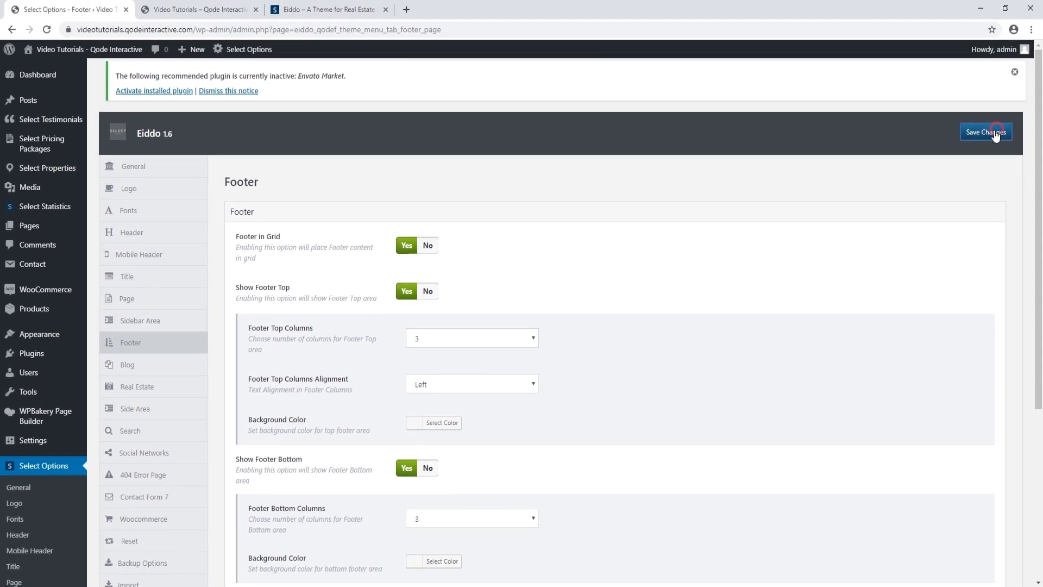
{"action": "left_click", "coordinate": [167, 9]}
{"action": "left_click", "coordinate": [47, 29]}
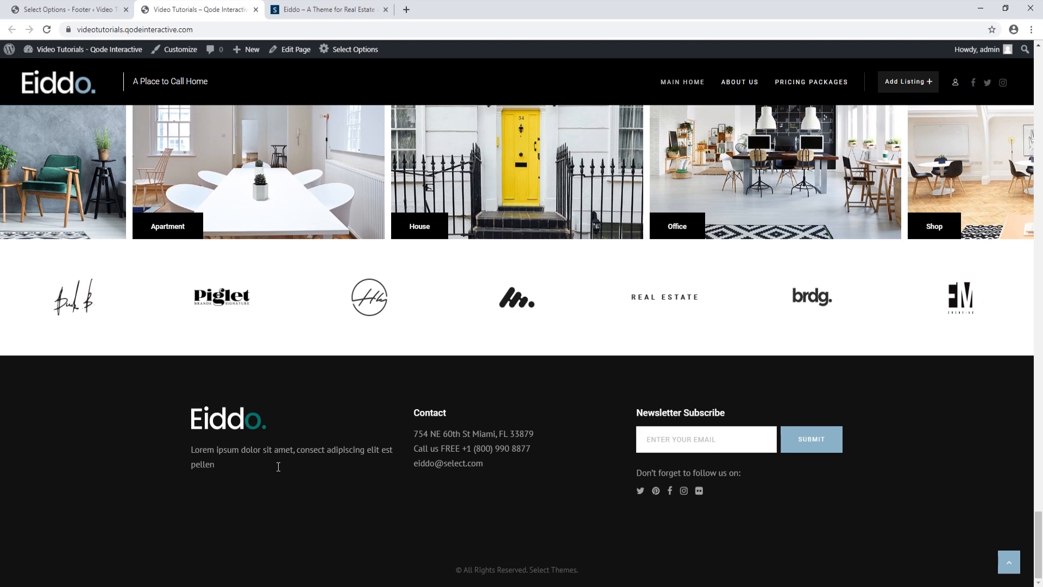
Pick the '3 (25% + 25% + 50%)' footer top layout, keep 3 bottom columns, and save
{"action": "left_click", "coordinate": [63, 10]}
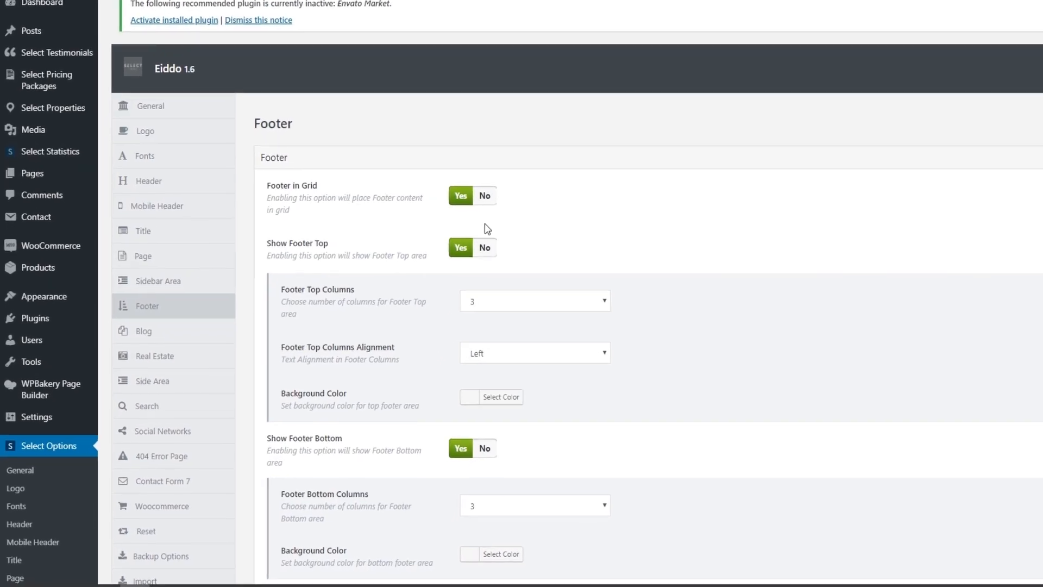
{"action": "left_click", "coordinate": [605, 299]}
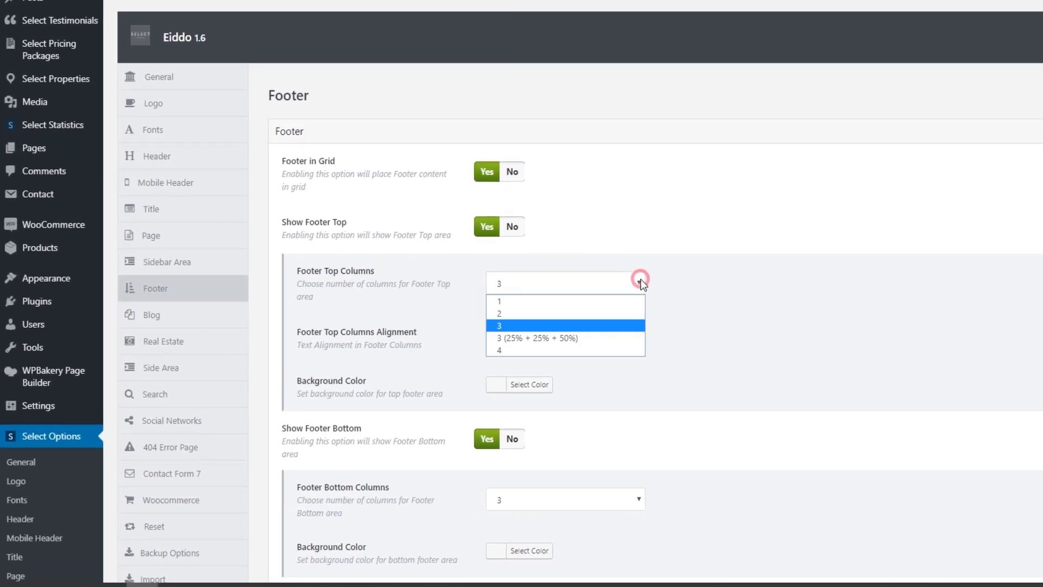
{"action": "left_click", "coordinate": [586, 337]}
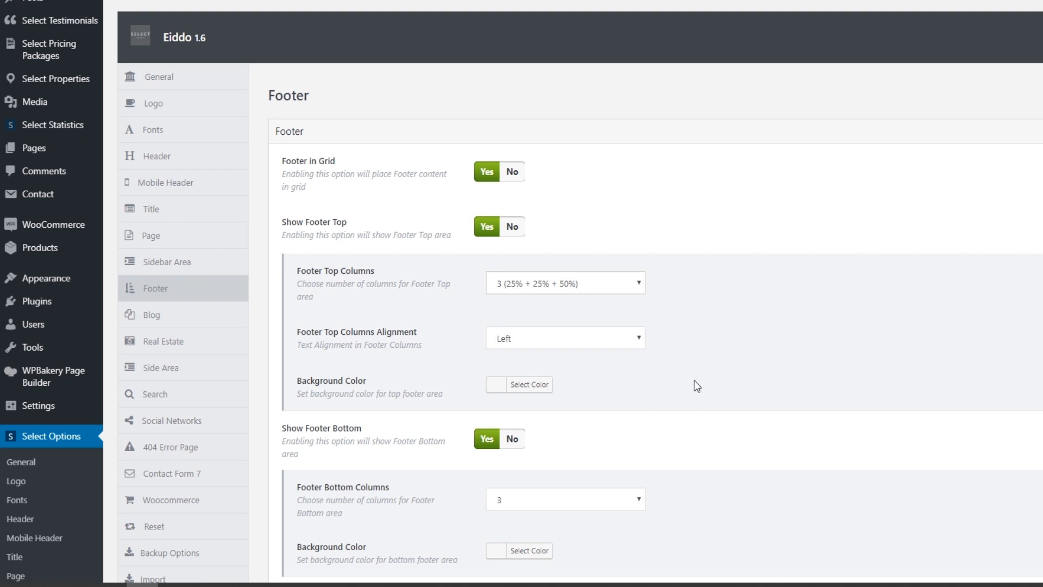
{"action": "scroll", "coordinate": [695, 383], "scroll_direction": "down", "scroll_amount": 3}
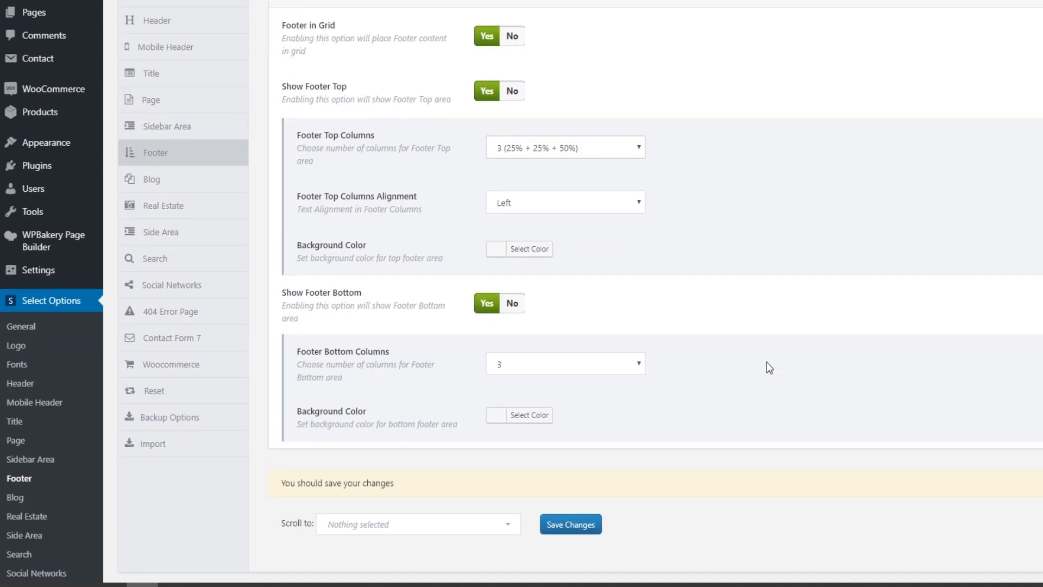
{"action": "left_click", "coordinate": [639, 364]}
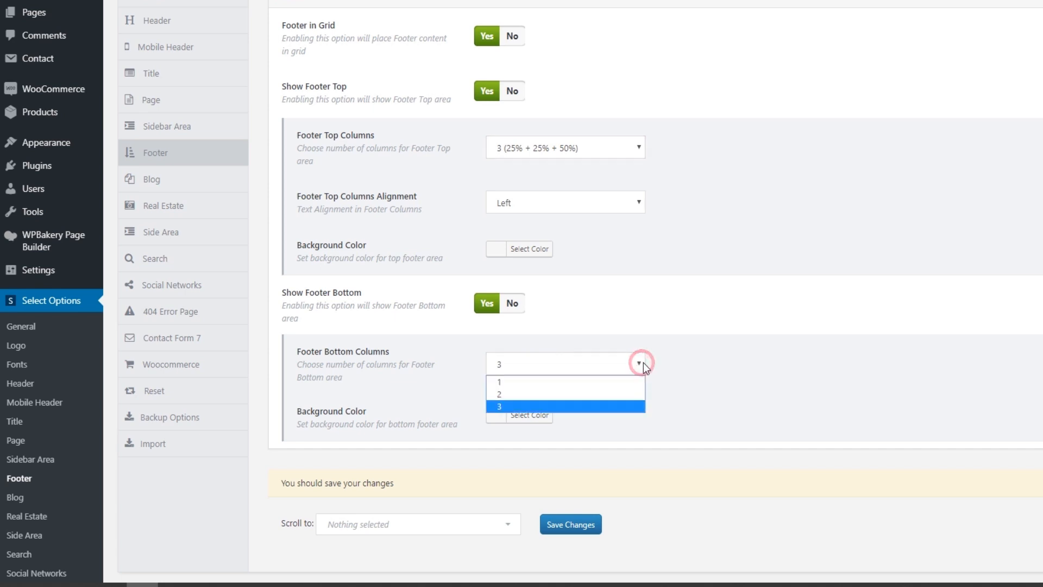
{"action": "left_click", "coordinate": [643, 363]}
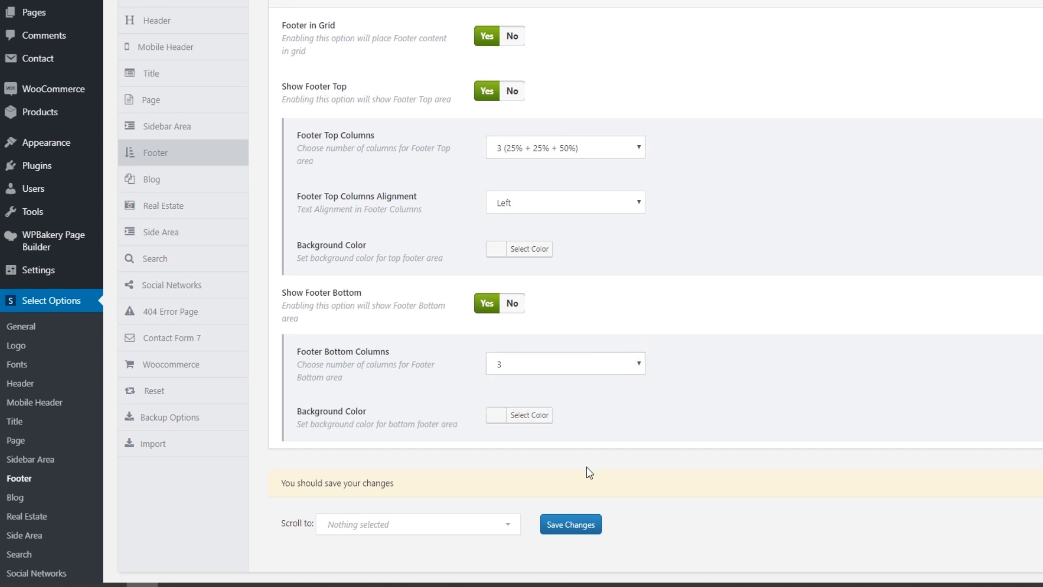
{"action": "left_click", "coordinate": [554, 526]}
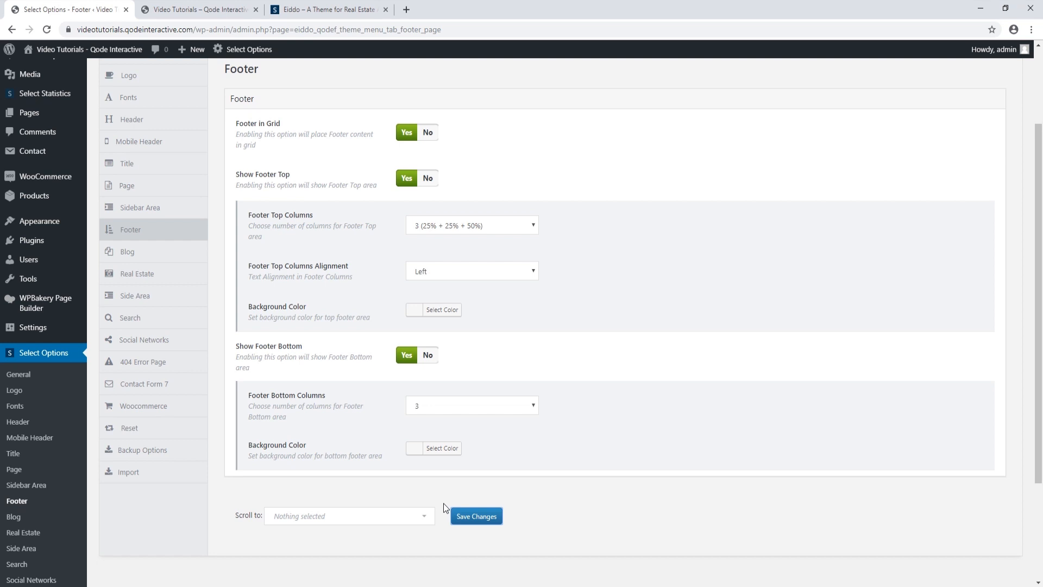
In Widgets, expand the Image widget inside Footer Top Column 1
{"action": "mouse_move", "coordinate": [43, 226]}
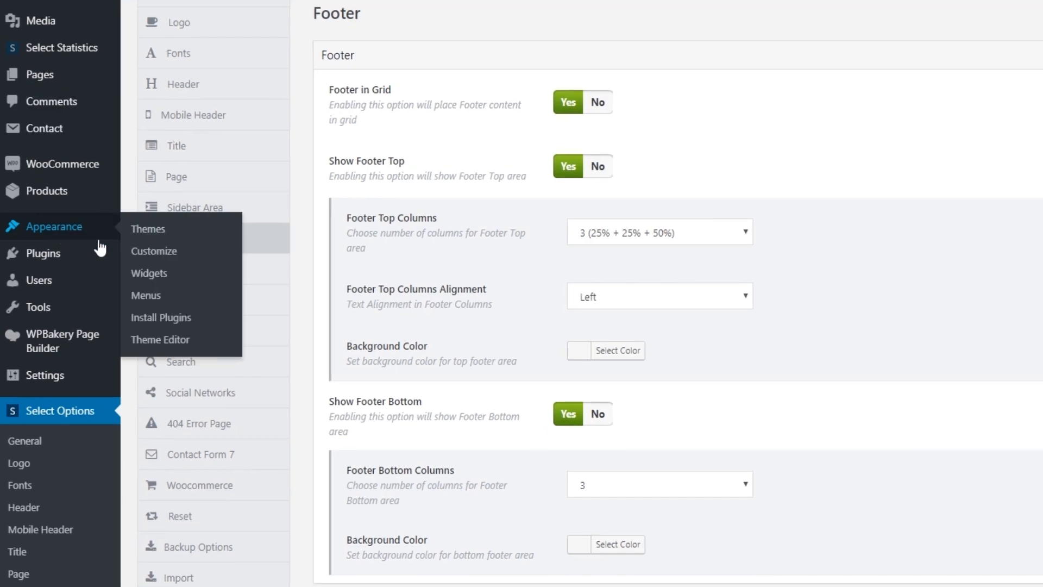
{"action": "left_click", "coordinate": [150, 273]}
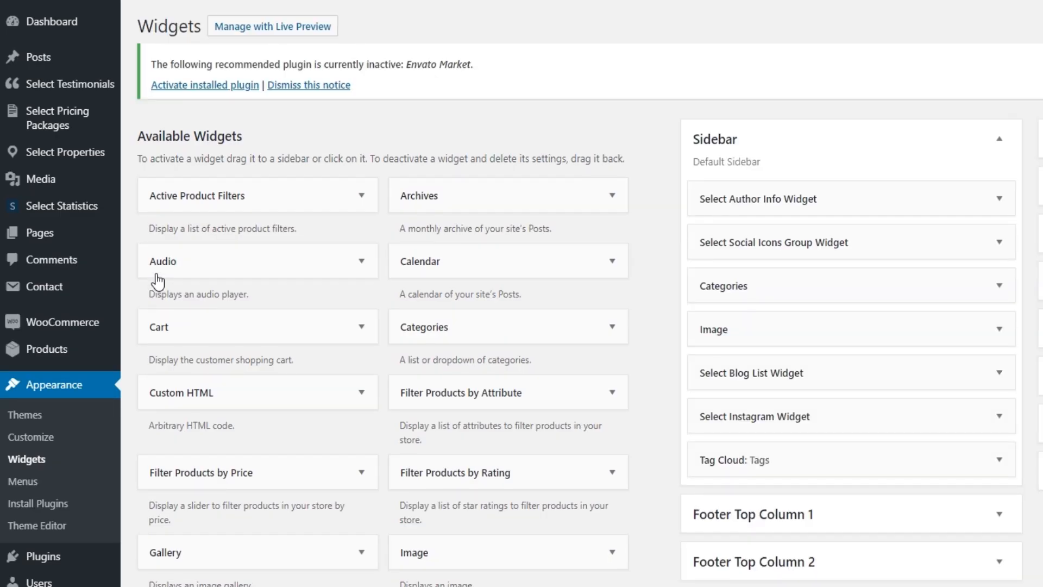
{"action": "left_click", "coordinate": [999, 144]}
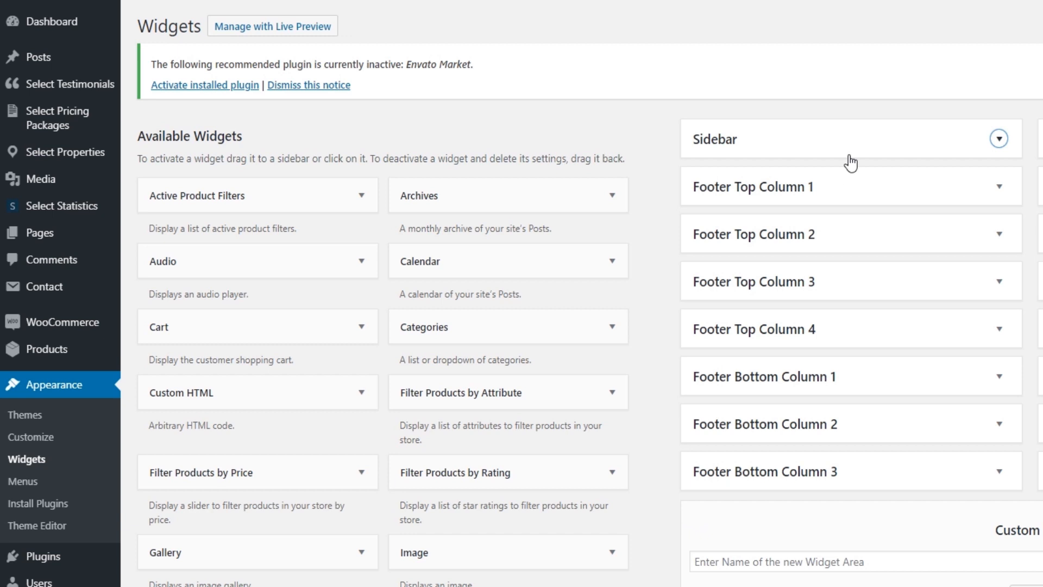
{"action": "left_click", "coordinate": [1000, 187]}
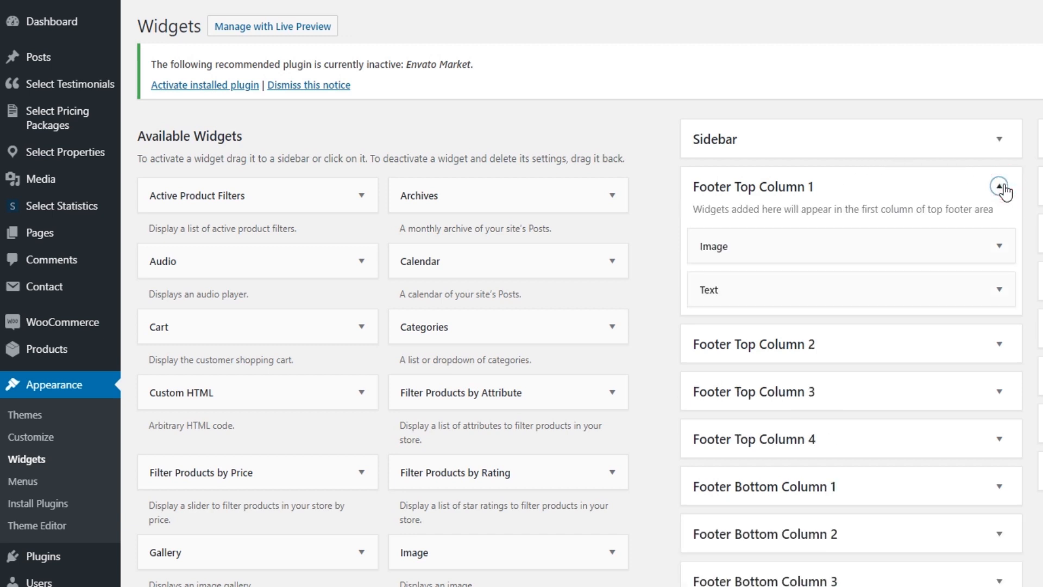
{"action": "left_click", "coordinate": [999, 247]}
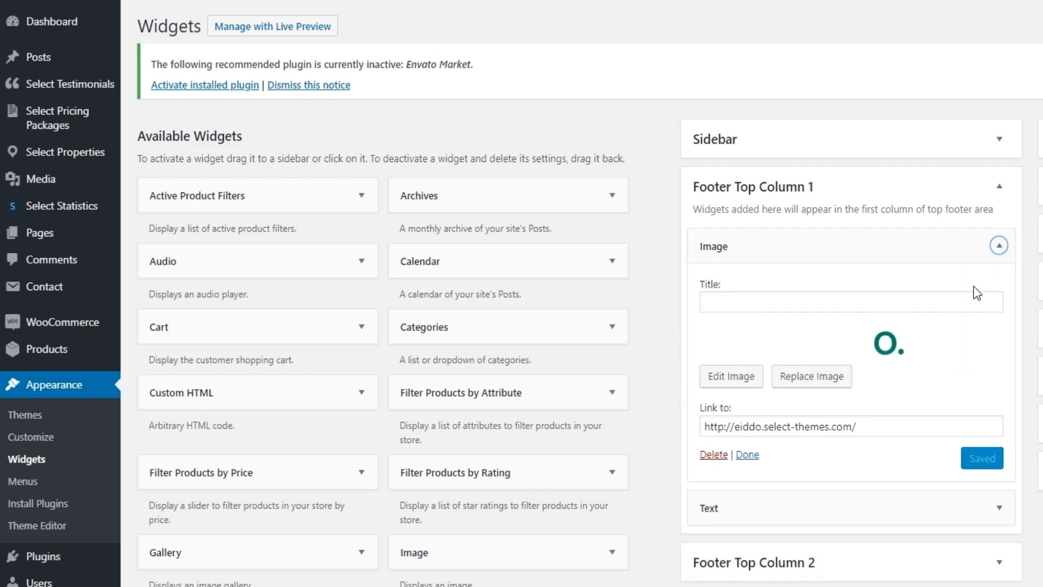
Upload Logo-1.png as the Image widget's picture and save the widget
{"action": "left_click", "coordinate": [828, 381]}
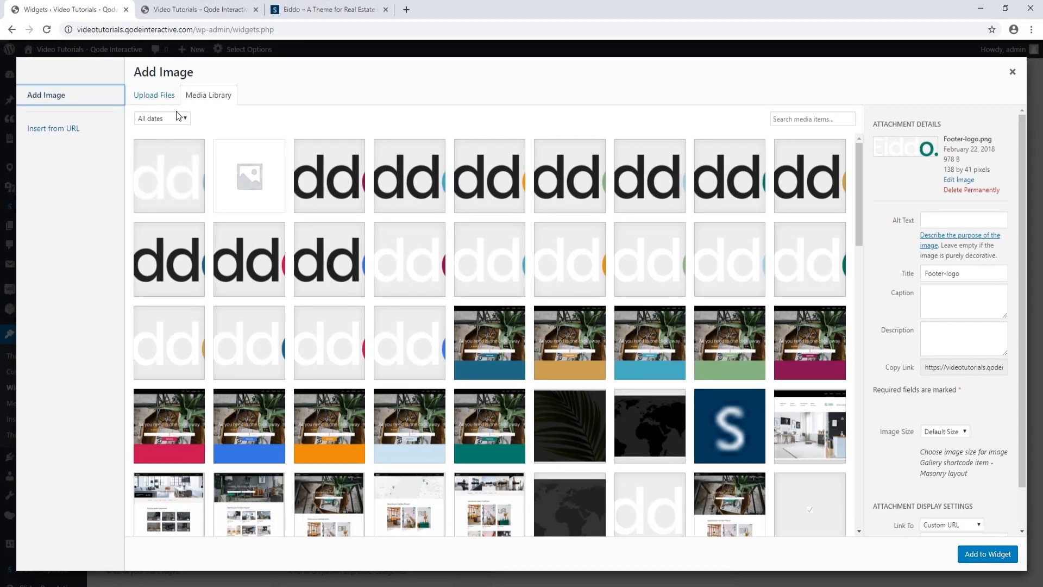
{"action": "left_click", "coordinate": [159, 96]}
{"action": "left_click", "coordinate": [558, 292]}
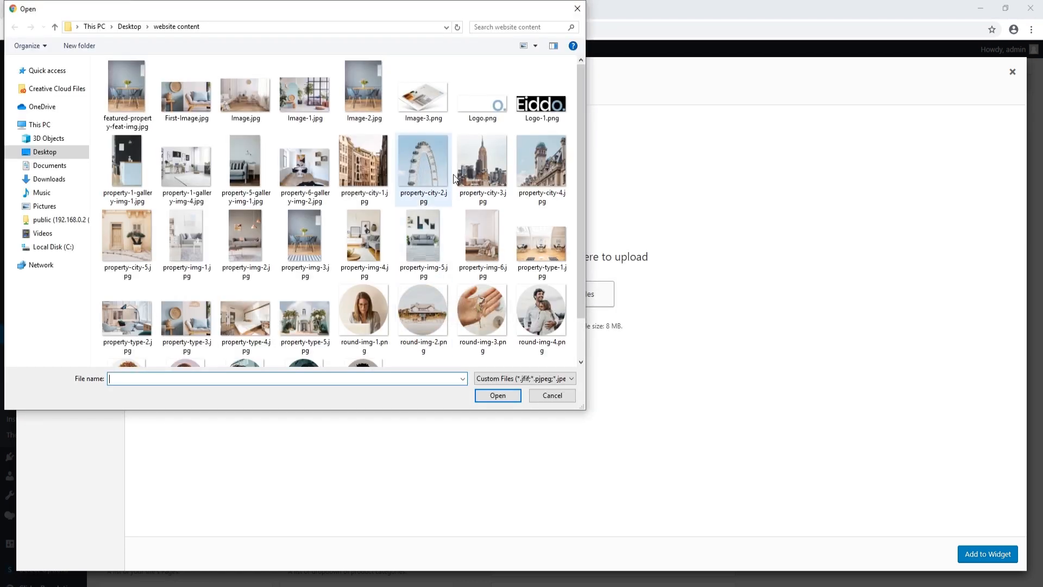
{"action": "left_click", "coordinate": [534, 120]}
{"action": "left_click", "coordinate": [494, 397]}
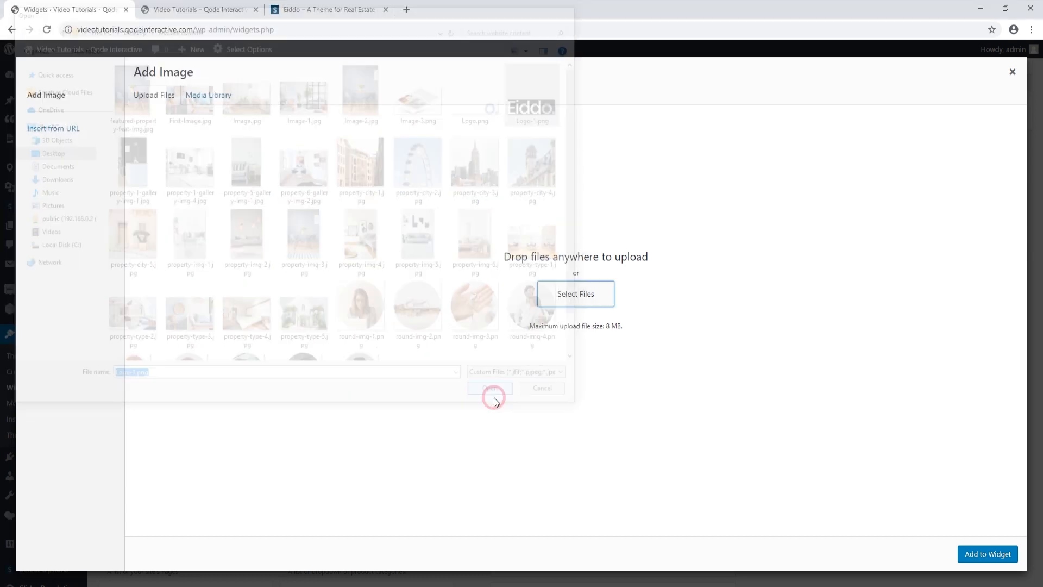
{"action": "left_click", "coordinate": [988, 554]}
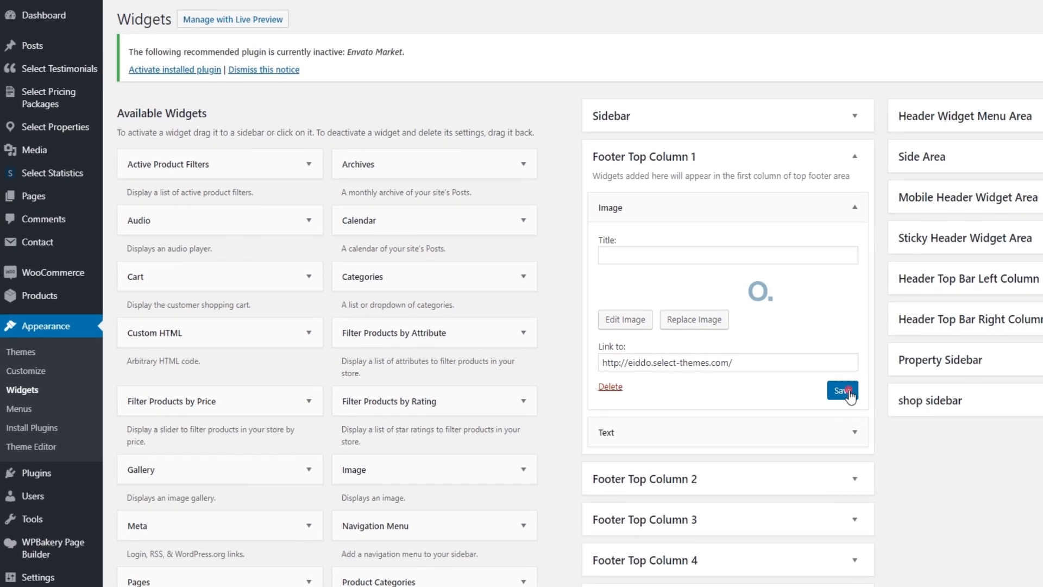
{"action": "left_click", "coordinate": [727, 387]}
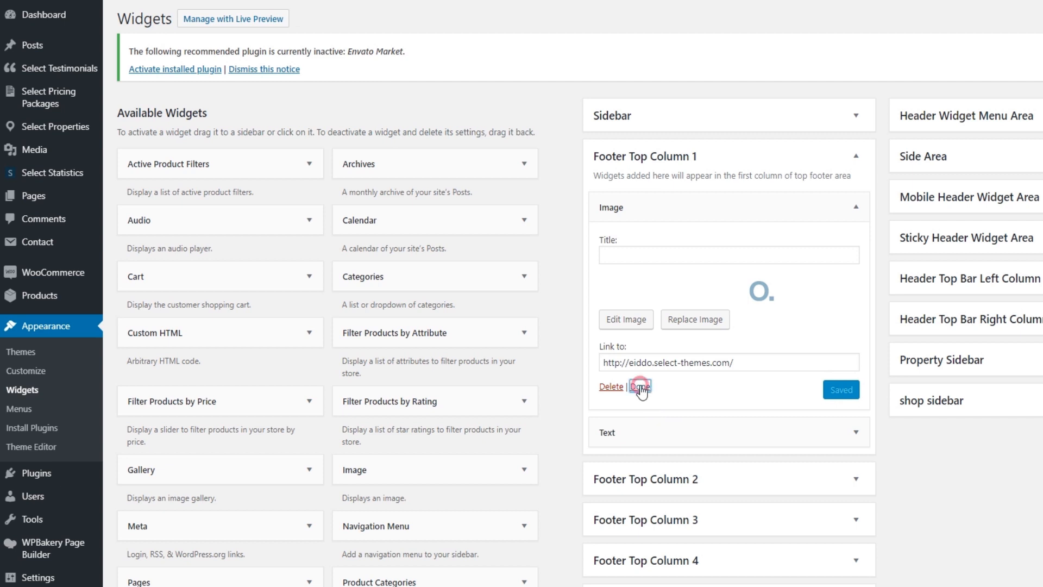
Change the Text widget's content to 'Welcome to Eiddo Agency.' and save it
{"action": "left_click", "coordinate": [641, 387]}
{"action": "left_click", "coordinate": [851, 246]}
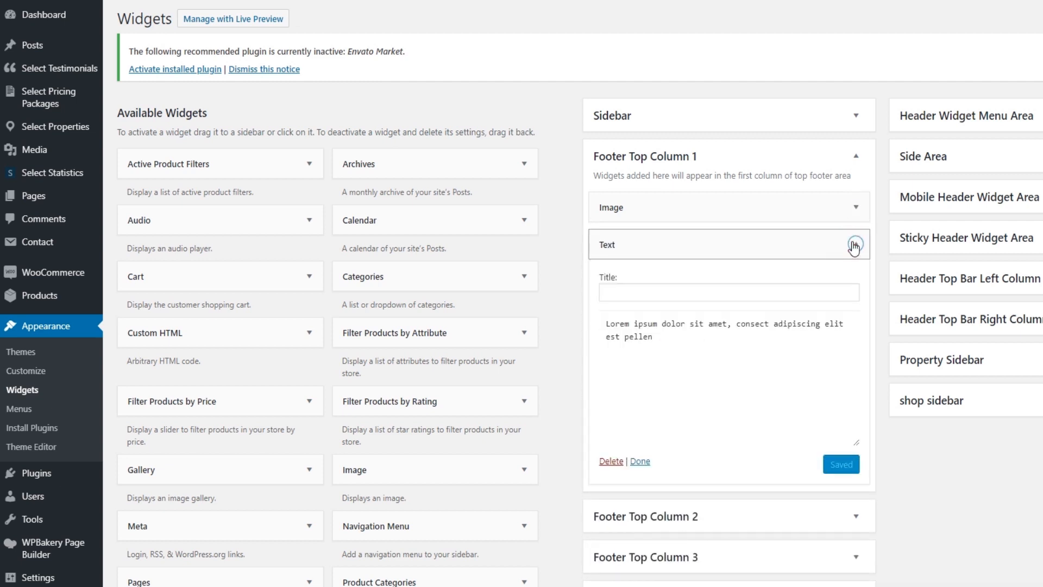
{"action": "left_click_drag", "start_coordinate": [678, 415], "coordinate": [600, 380]}
{"action": "type", "text": "Welcome to Eiddo Agency."}
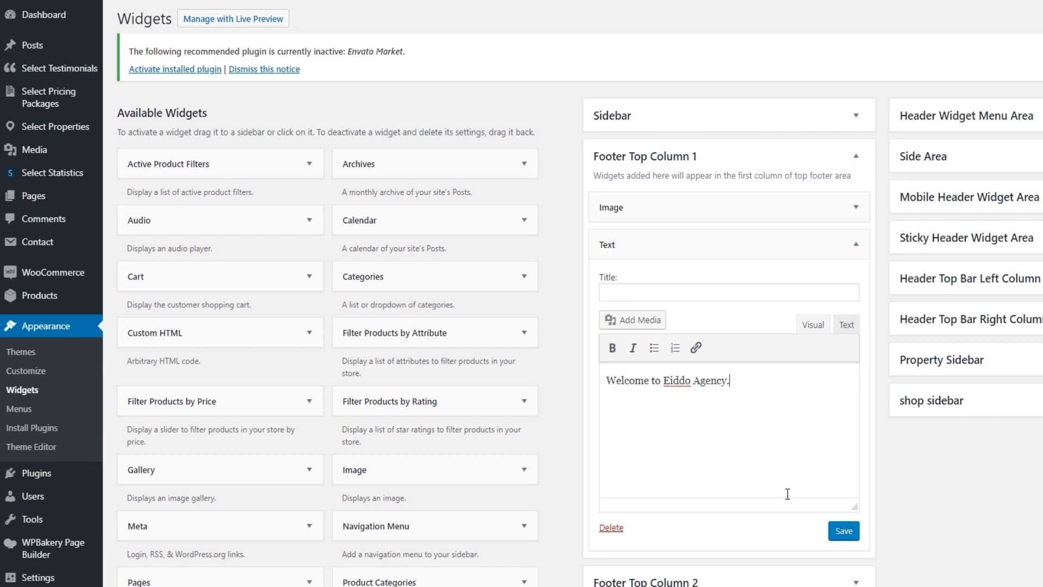
{"action": "left_click", "coordinate": [847, 532]}
{"action": "left_click", "coordinate": [637, 527]}
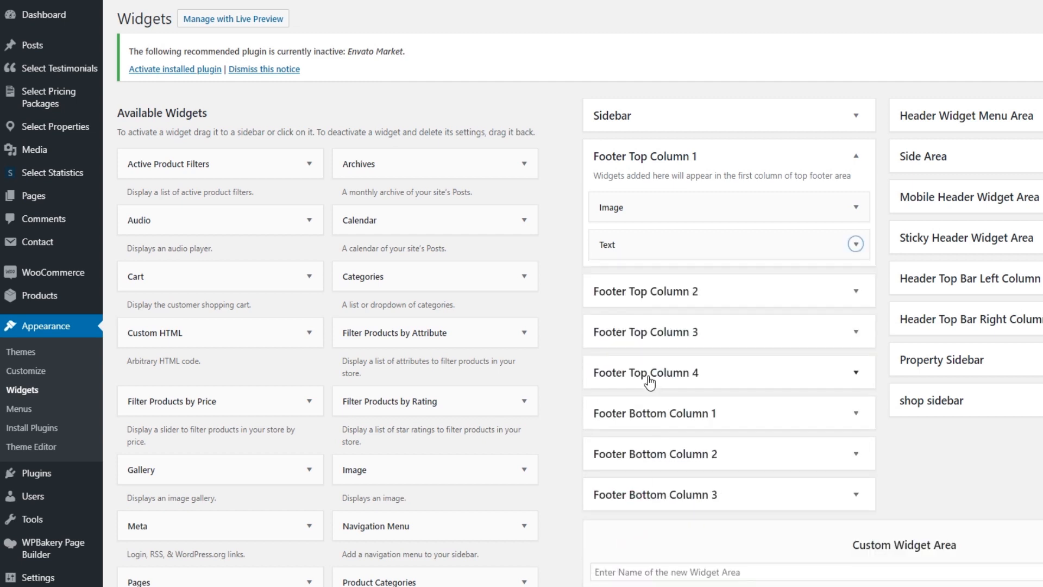
Replace the Footer Top Column 2 Contact widget text with the site's contact e-mail and save it
{"action": "left_click", "coordinate": [856, 292]}
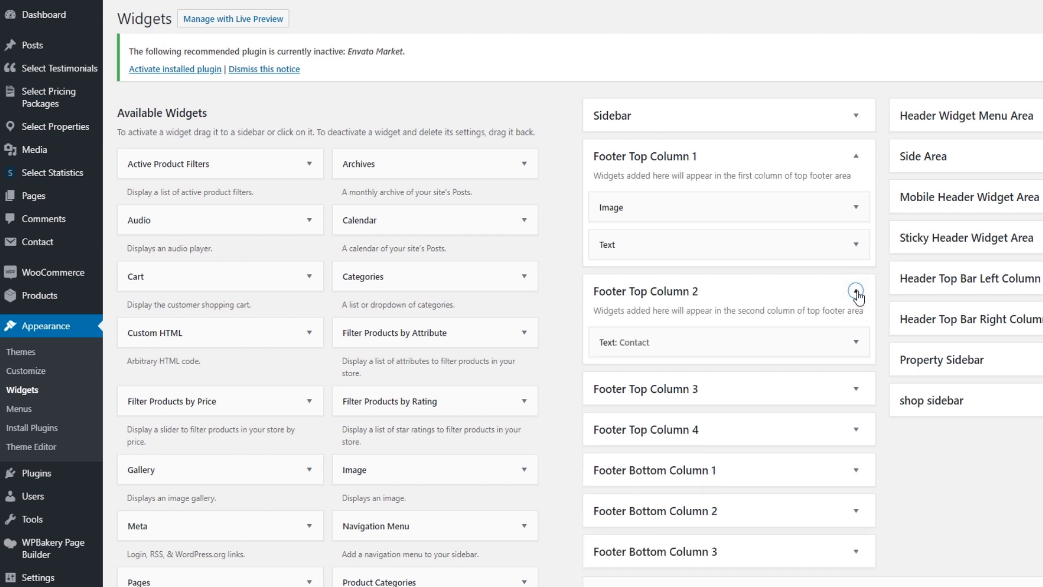
{"action": "left_click", "coordinate": [856, 343]}
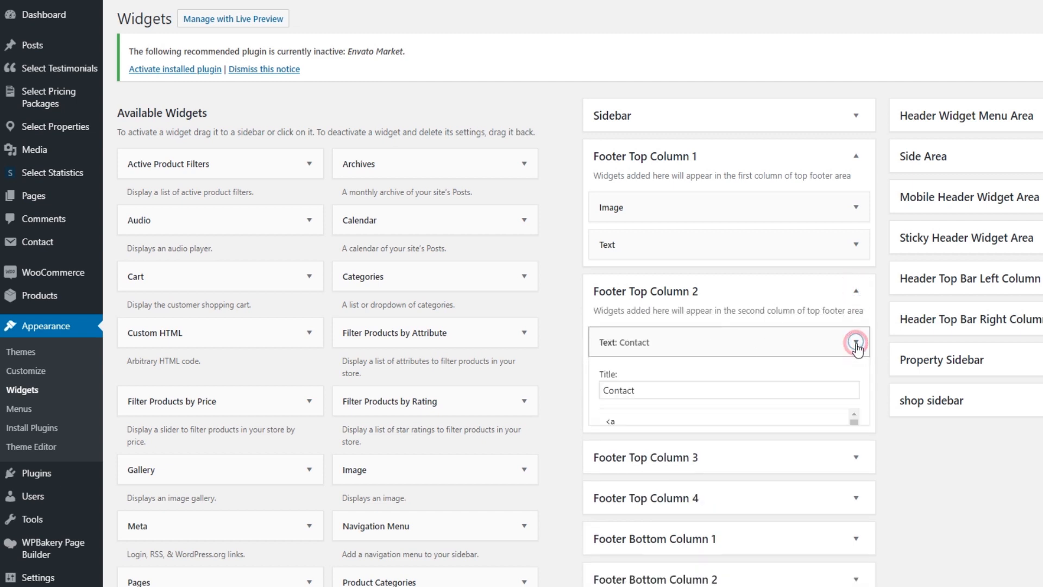
{"action": "left_click_drag", "start_coordinate": [709, 520], "coordinate": [601, 471]}
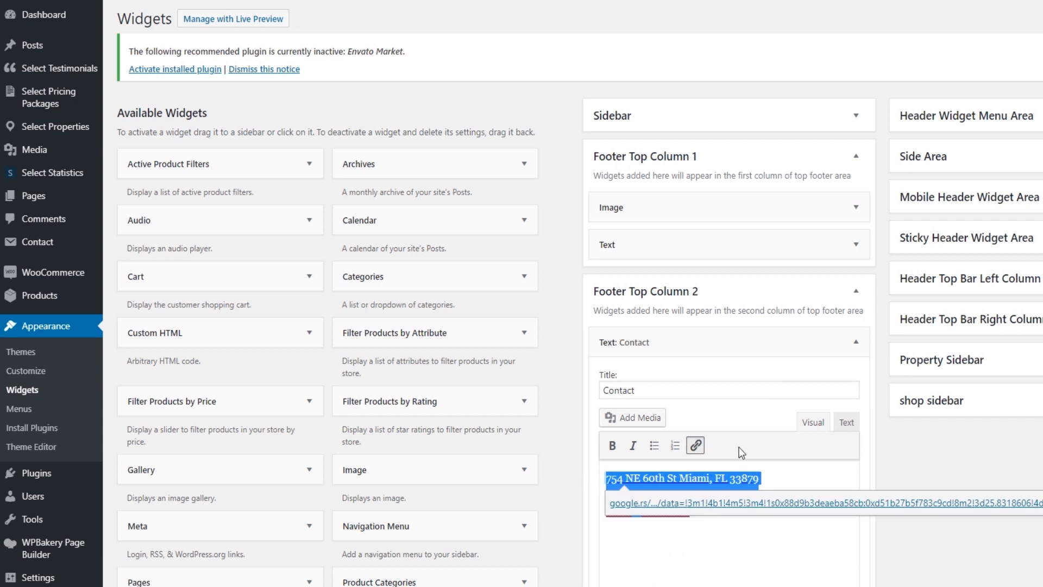
{"action": "key", "text": "BackSpace"}
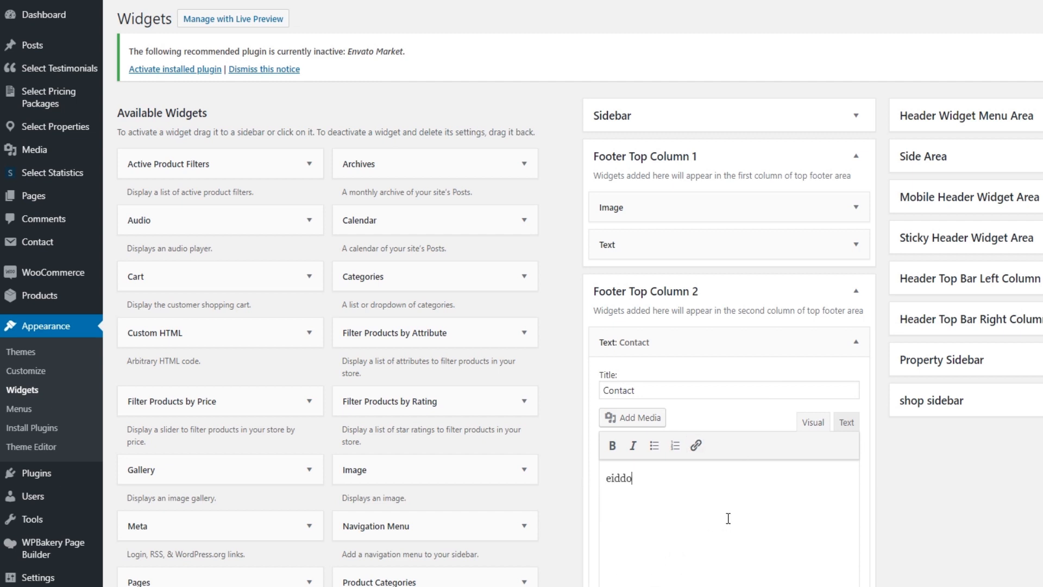
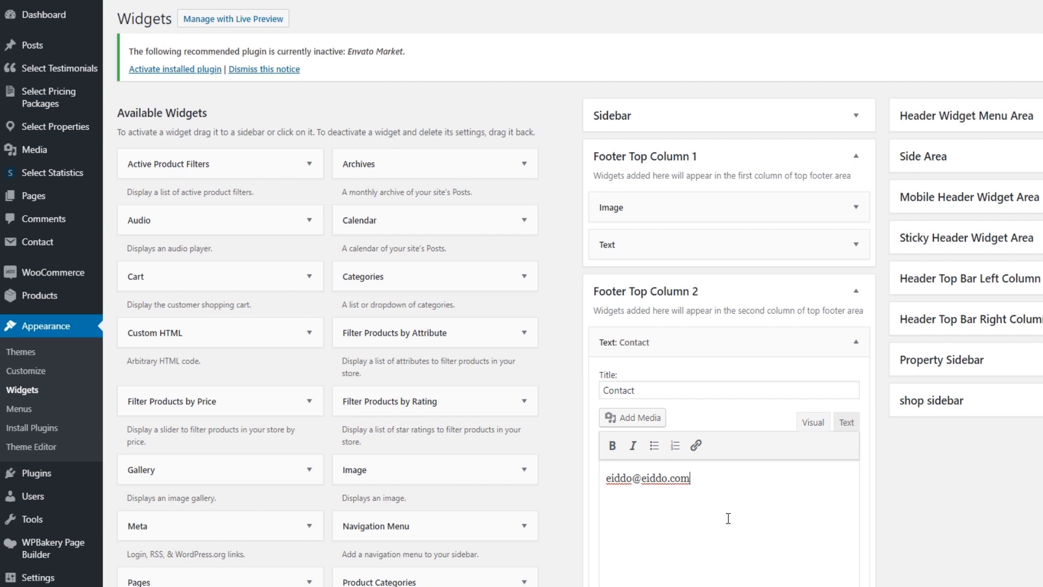
{"action": "scroll", "coordinate": [728, 518], "scroll_direction": "down", "scroll_amount": 1}
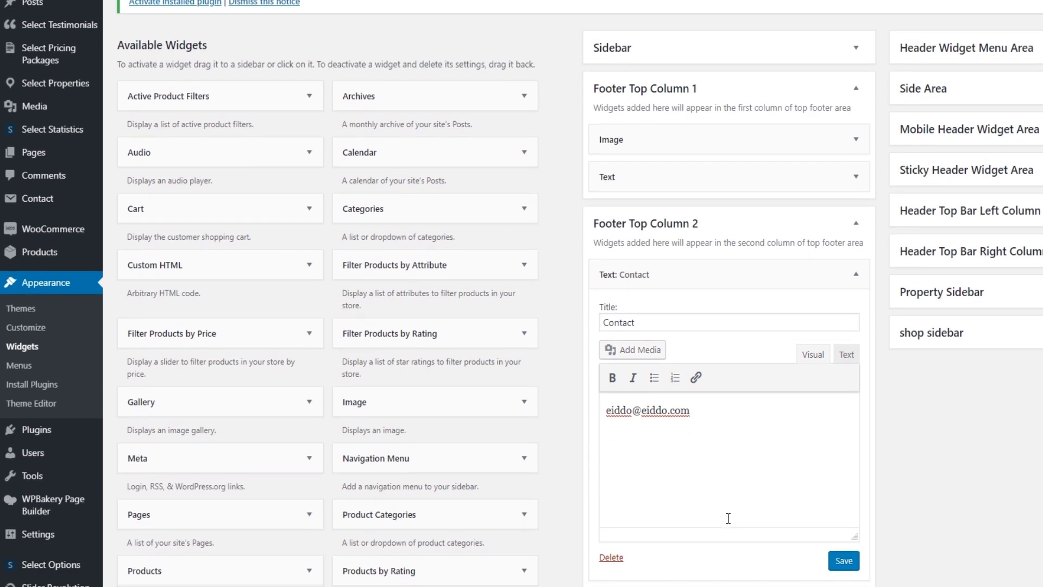
{"action": "left_click", "coordinate": [844, 560]}
{"action": "left_click", "coordinate": [638, 561]}
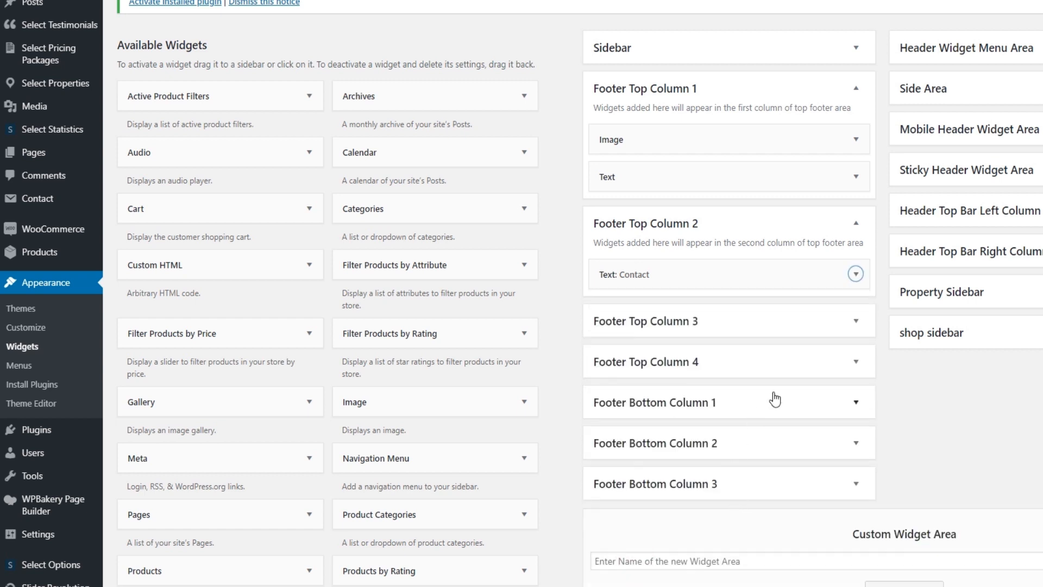
Delete the social icons group widget from Footer Top Column 3
{"action": "left_click", "coordinate": [857, 322]}
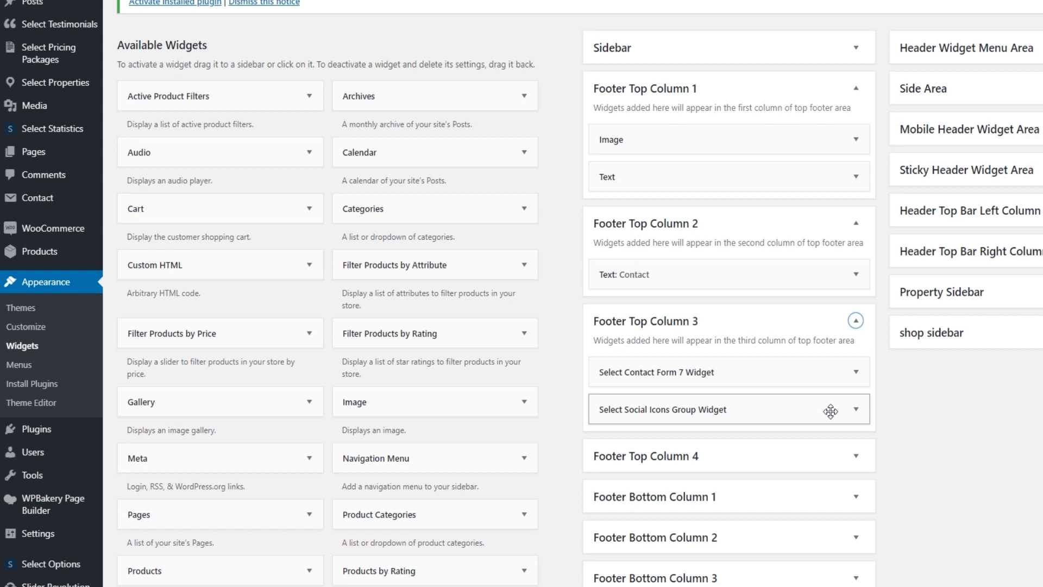
{"action": "left_click", "coordinate": [856, 410]}
{"action": "scroll", "coordinate": [758, 454], "scroll_direction": "down", "scroll_amount": 15}
{"action": "scroll", "coordinate": [758, 452], "scroll_direction": "down", "scroll_amount": 6}
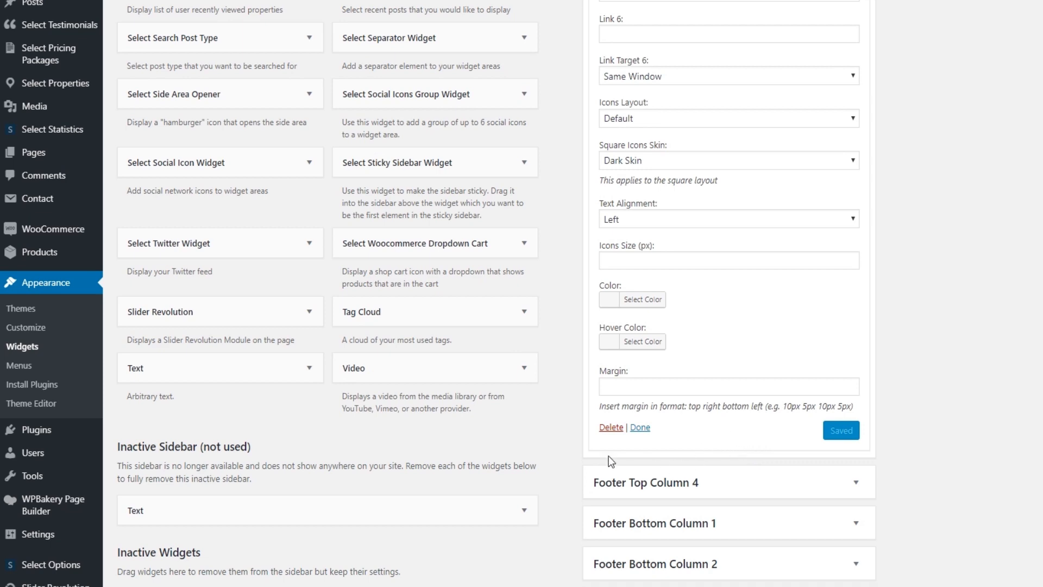
{"action": "left_click", "coordinate": [611, 427]}
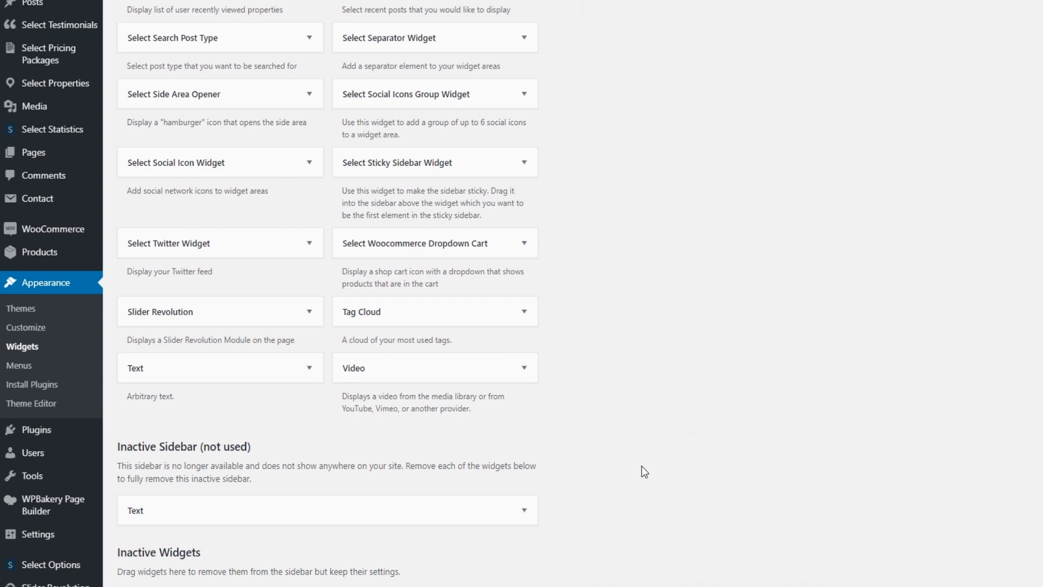
{"action": "scroll", "coordinate": [649, 481], "scroll_direction": "up", "scroll_amount": 15}
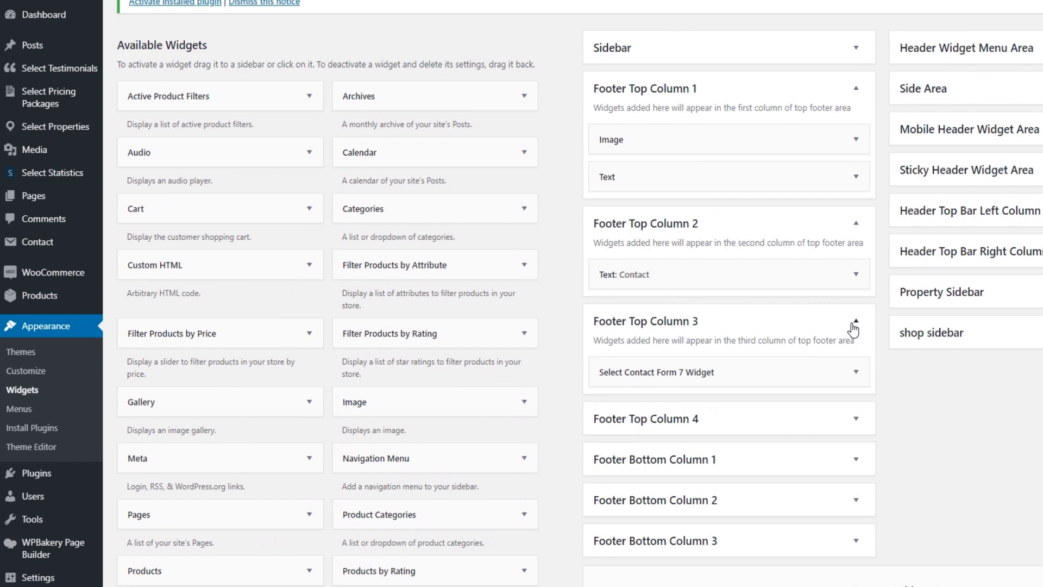
Check the contents of Footer Top Column 4 and Footer Bottom Column 1
{"action": "left_click", "coordinate": [856, 322]}
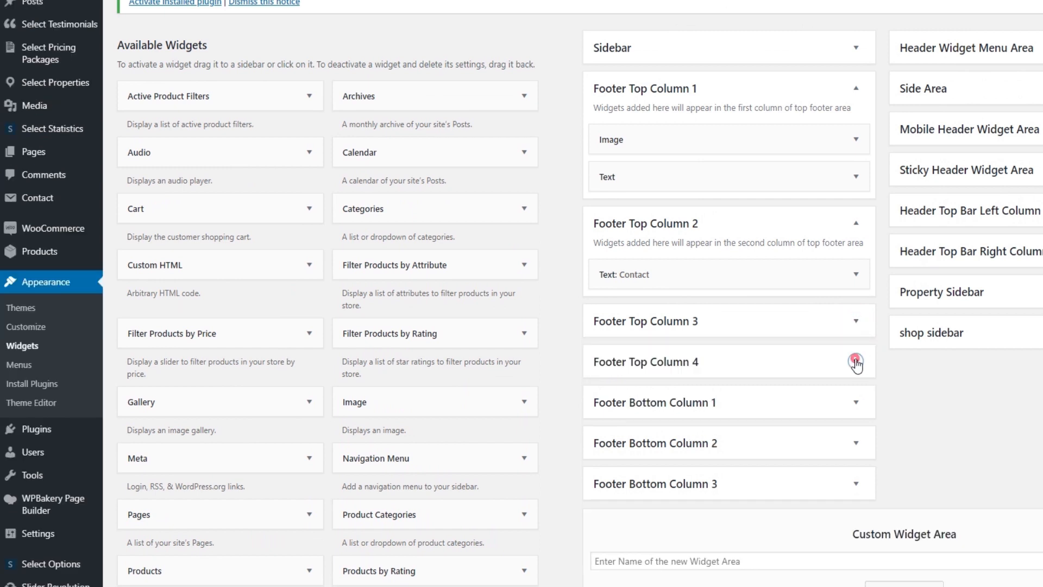
{"action": "left_click", "coordinate": [856, 362]}
{"action": "left_click", "coordinate": [856, 362]}
{"action": "left_click", "coordinate": [855, 402]}
{"action": "left_click", "coordinate": [854, 403]}
Inspect the copyright widget in Footer Bottom Column 2, check Column 3, then go to the live site
{"action": "left_click", "coordinate": [855, 443]}
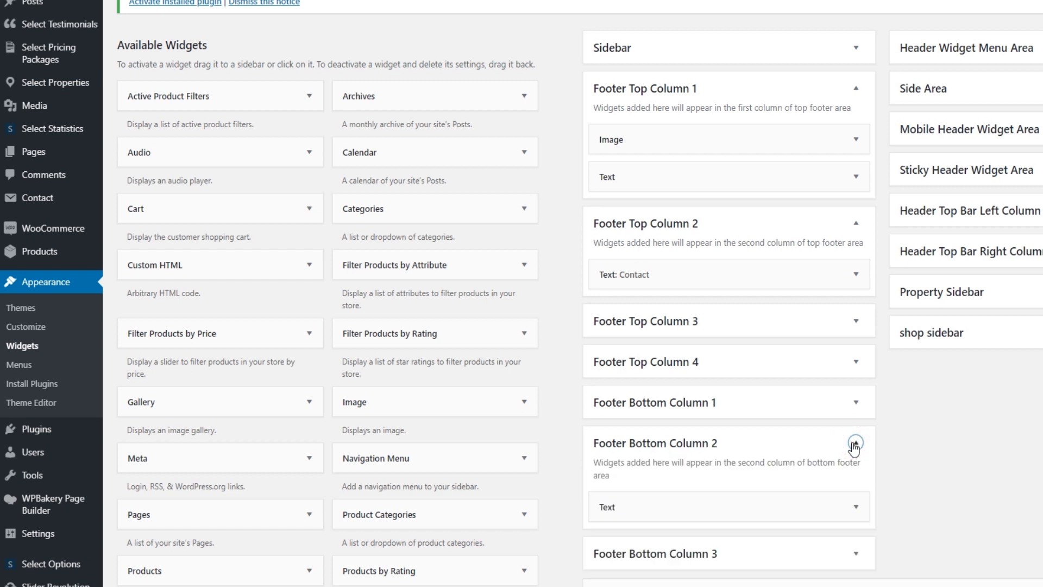
{"action": "left_click", "coordinate": [856, 507]}
{"action": "scroll", "coordinate": [808, 492], "scroll_direction": "down", "scroll_amount": 2}
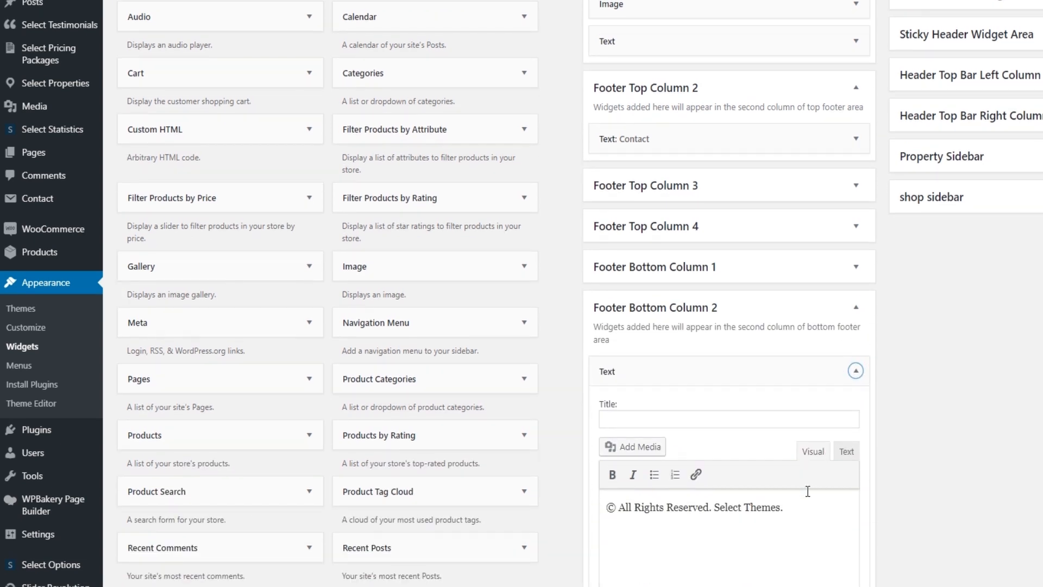
{"action": "left_click", "coordinate": [855, 371]}
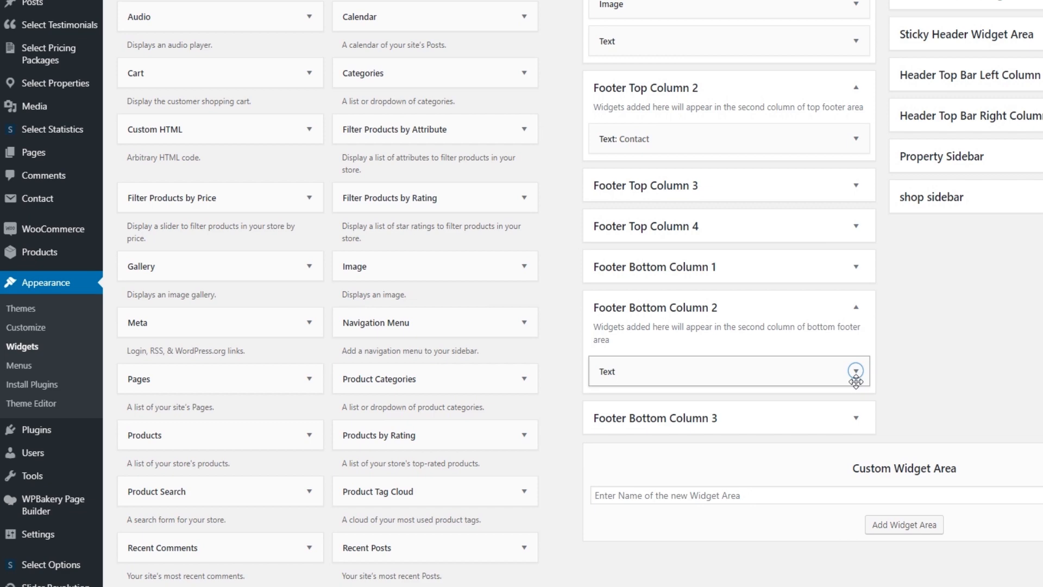
{"action": "left_click", "coordinate": [856, 308]}
{"action": "left_click", "coordinate": [856, 348]}
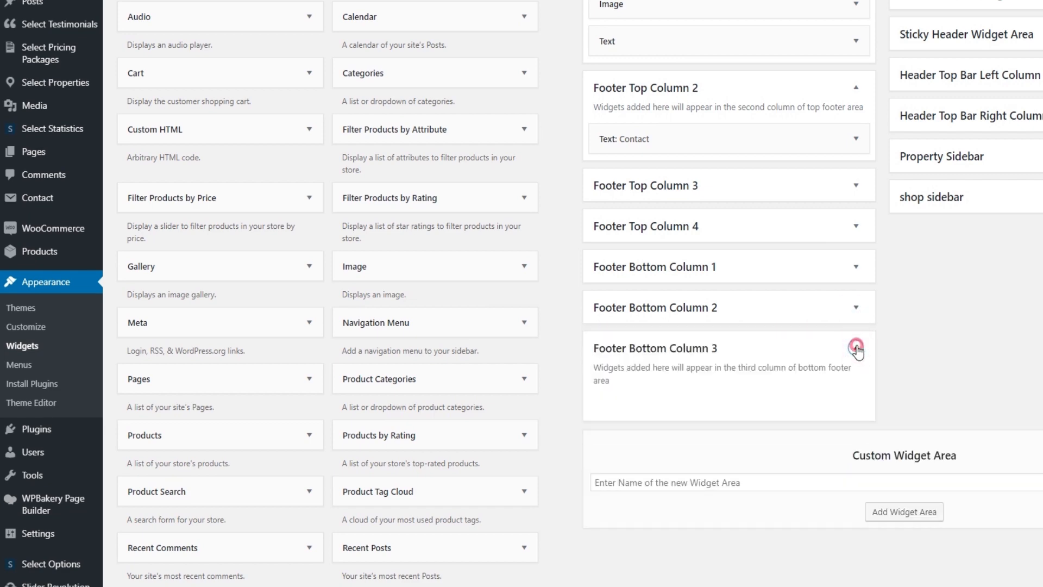
{"action": "left_click", "coordinate": [856, 348]}
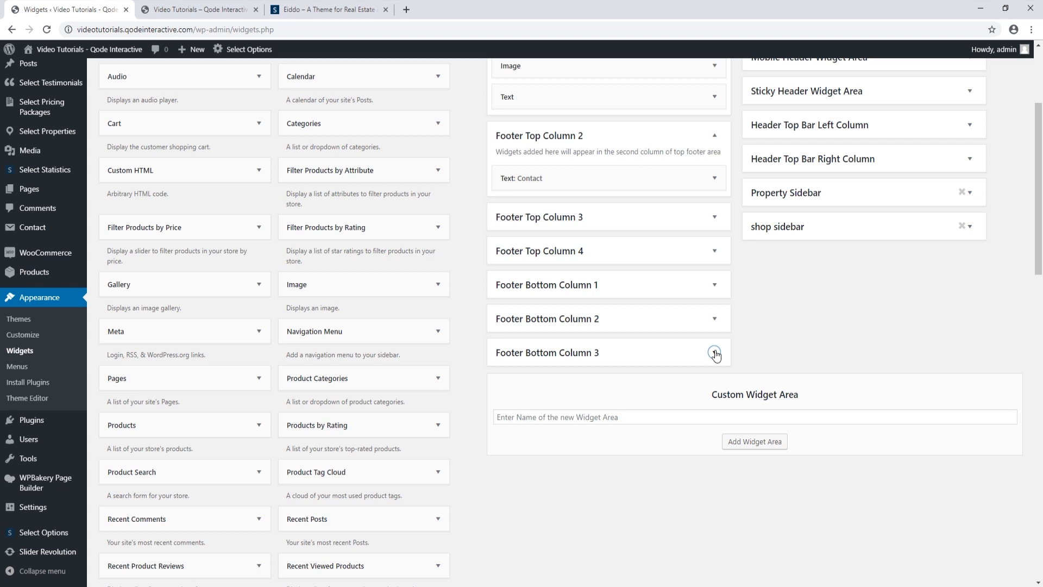
{"action": "left_click", "coordinate": [201, 10]}
Reload the live Eiddo site, scroll back to the hero, and return to the Widgets page
{"action": "left_click", "coordinate": [47, 30]}
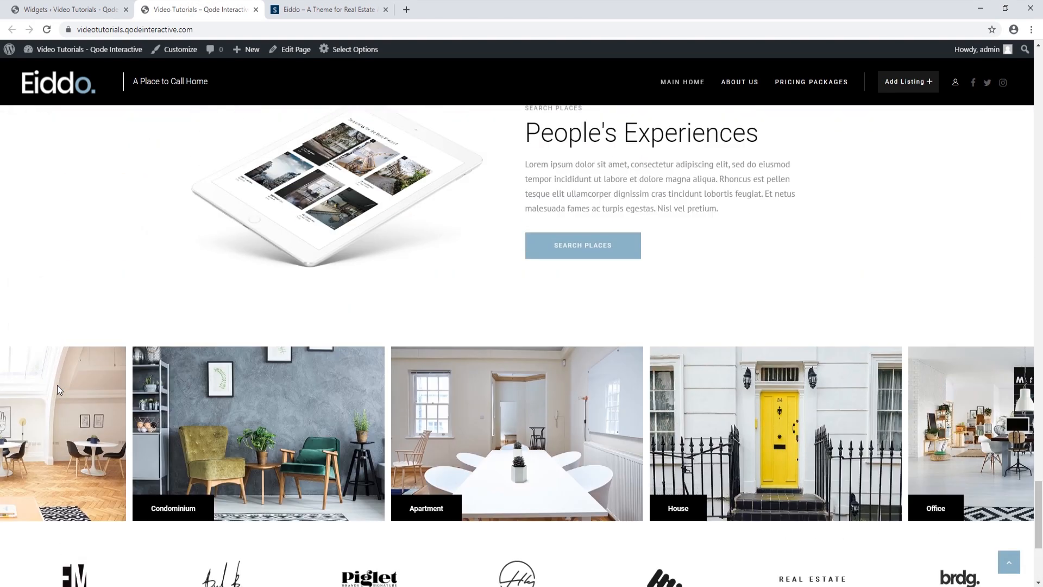
{"action": "scroll", "coordinate": [59, 391], "scroll_direction": "up", "scroll_amount": 15}
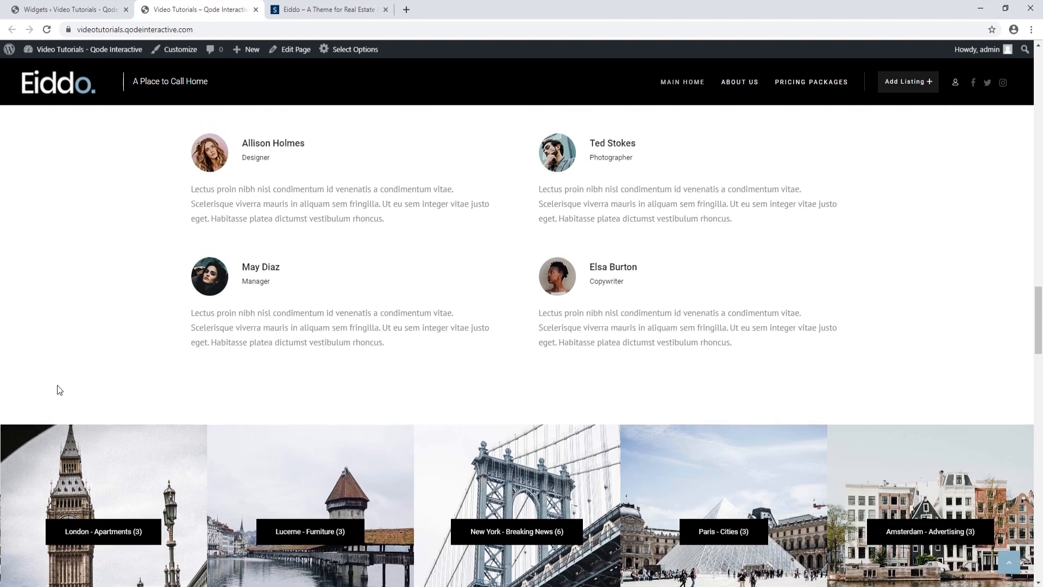
{"action": "scroll", "coordinate": [59, 390], "scroll_direction": "up", "scroll_amount": 10}
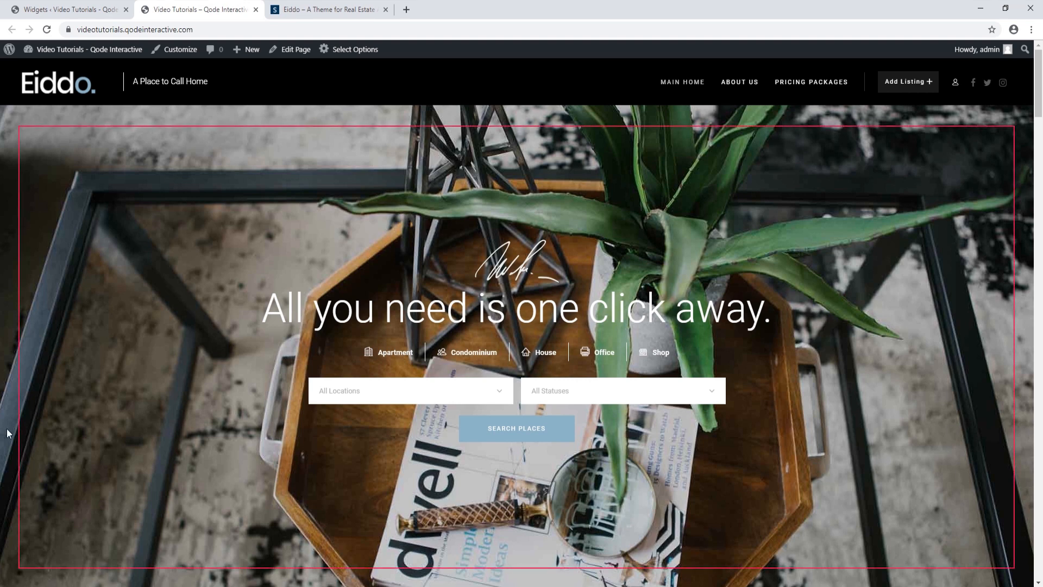
{"action": "left_click", "coordinate": [83, 10]}
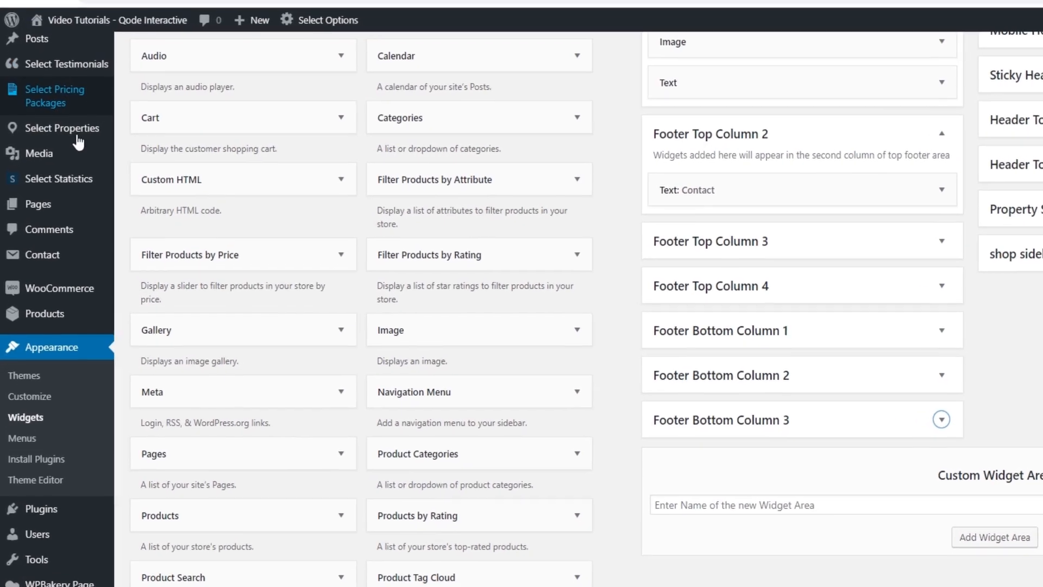
Search All Pages for 'main home' and open Main Home in the WPBakery editor
{"action": "mouse_move", "coordinate": [57, 193]}
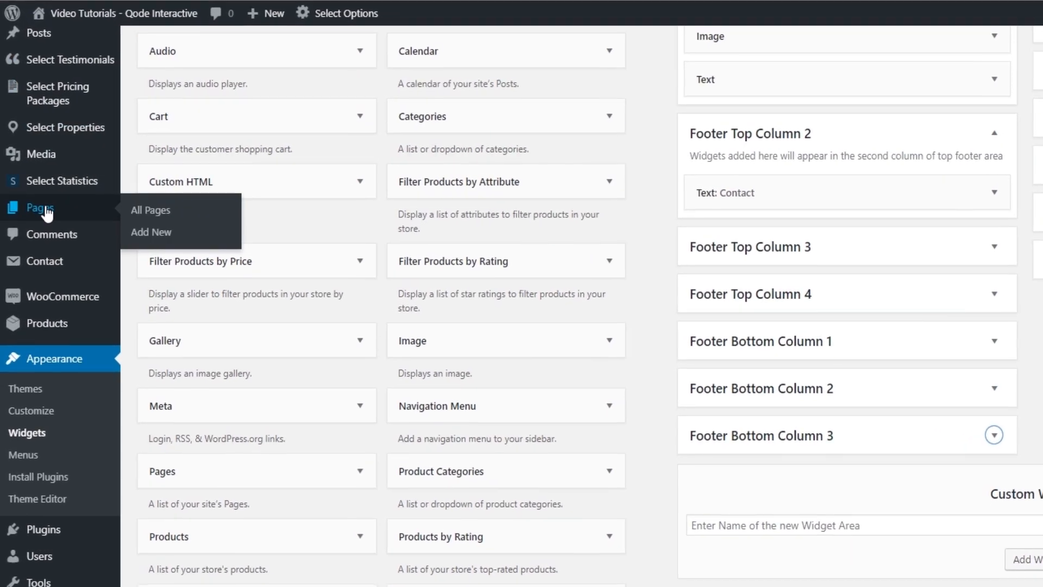
{"action": "left_click", "coordinate": [152, 212]}
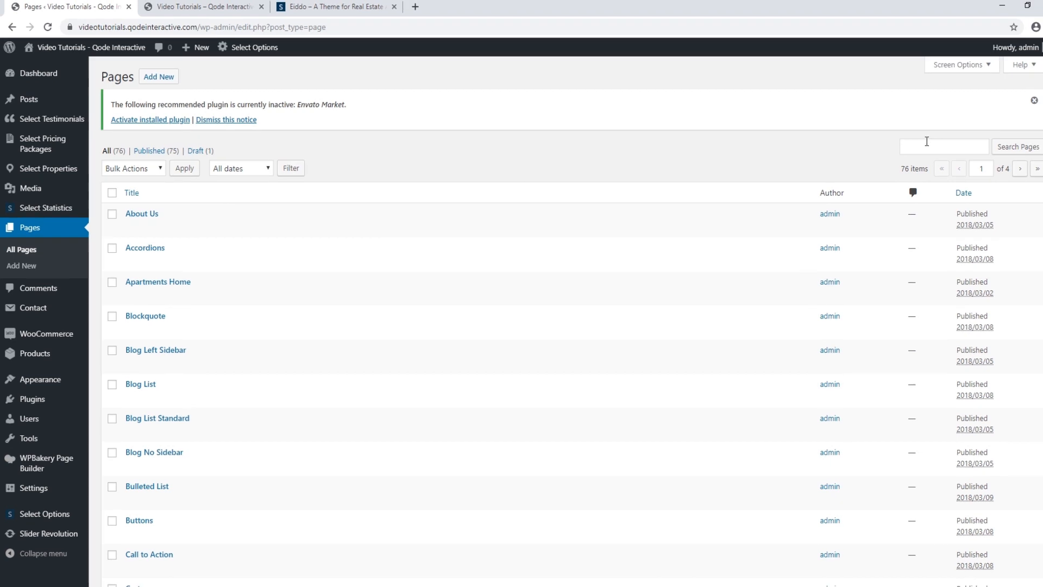
{"action": "left_click", "coordinate": [927, 143]}
{"action": "left_click", "coordinate": [929, 162]}
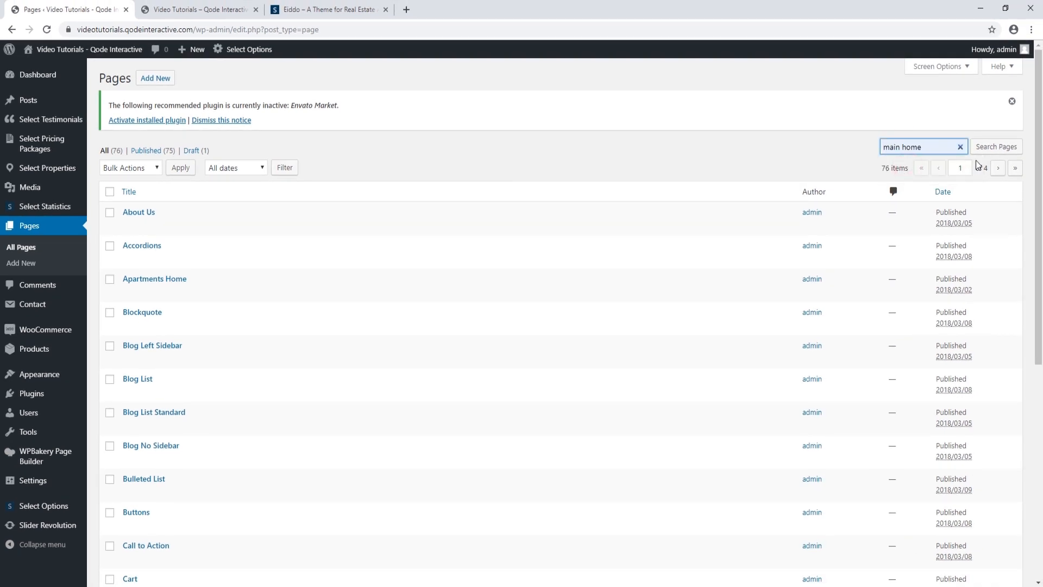
{"action": "left_click", "coordinate": [989, 146]}
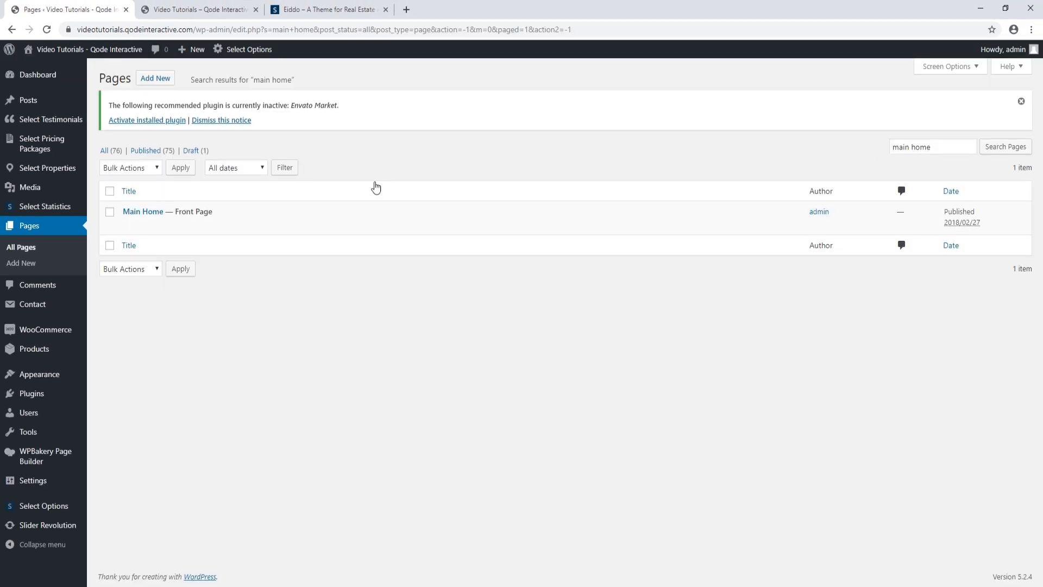
{"action": "left_click", "coordinate": [157, 212]}
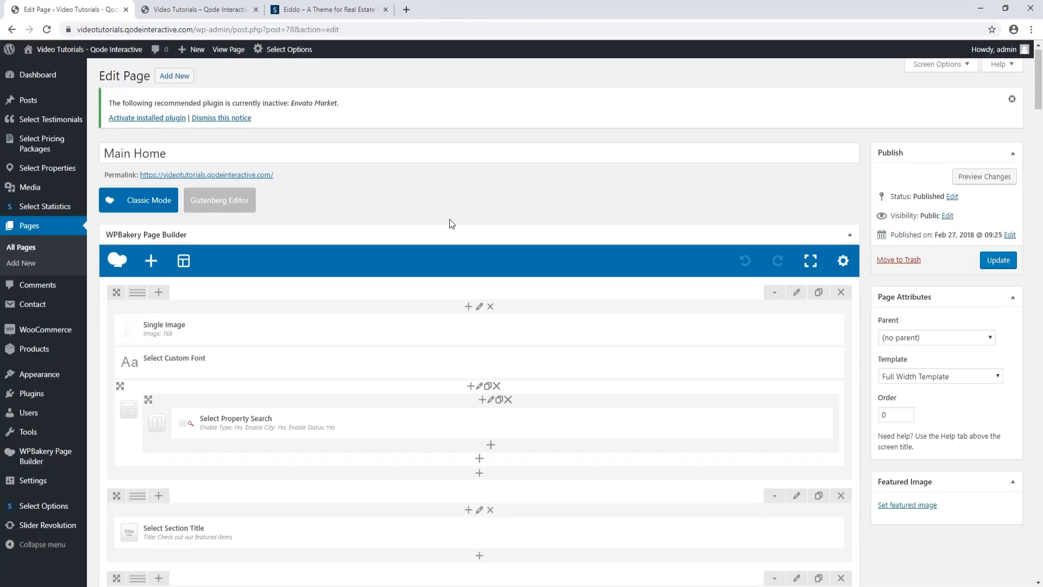
{"action": "left_click", "coordinate": [207, 9]}
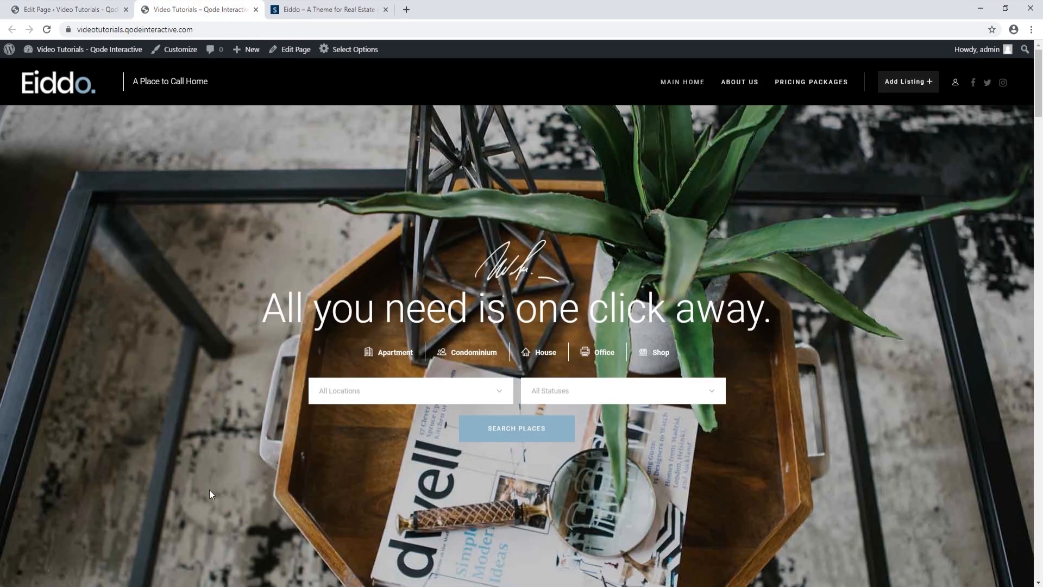
{"action": "left_click", "coordinate": [82, 9]}
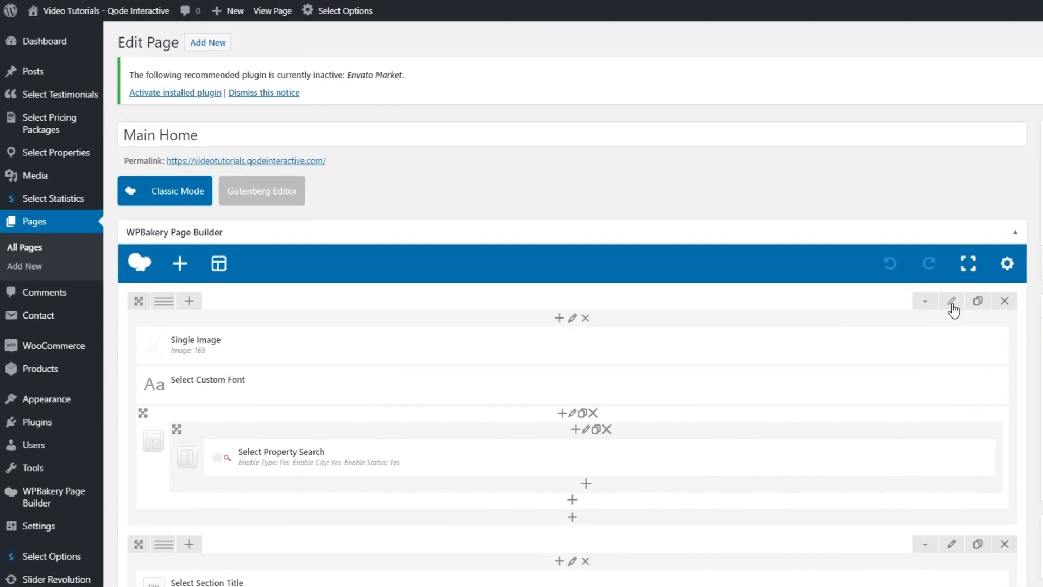
Replace the hero row's parallax background with uploaded First-Image.jpg and save the row settings
{"action": "left_click", "coordinate": [952, 305]}
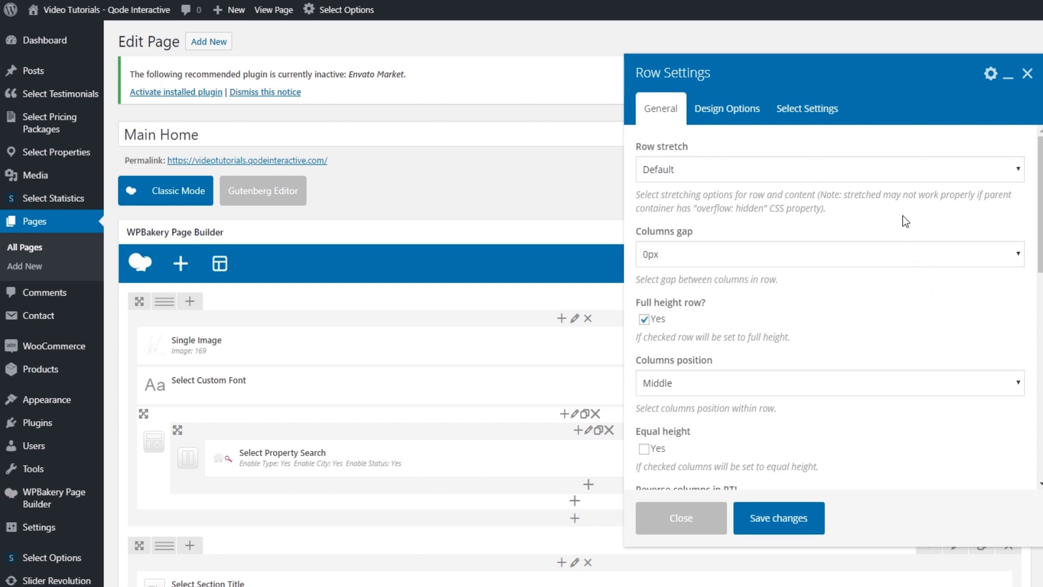
{"action": "left_click", "coordinate": [827, 110]}
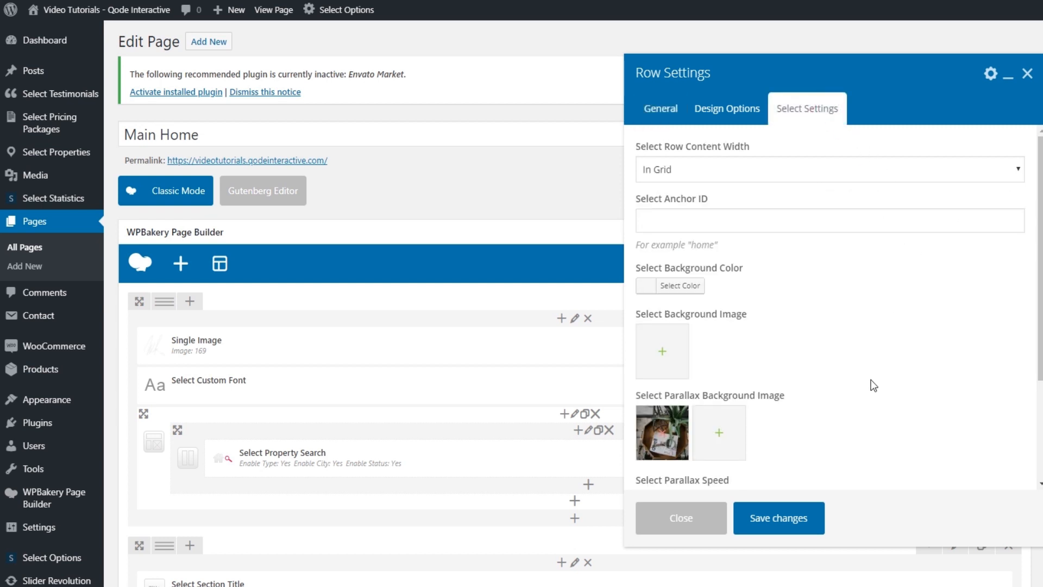
{"action": "left_click", "coordinate": [662, 433]}
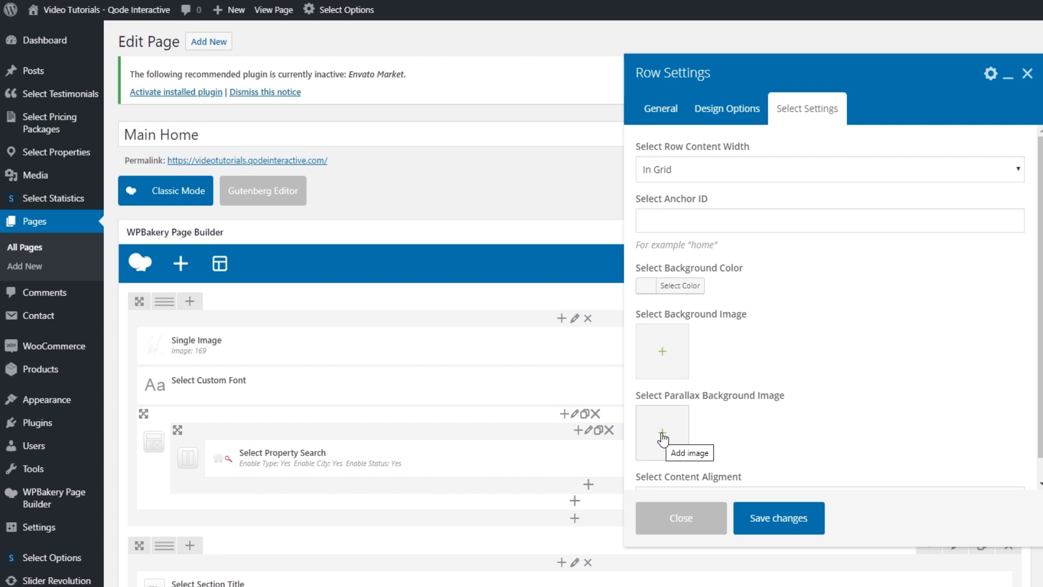
{"action": "left_click", "coordinate": [662, 435]}
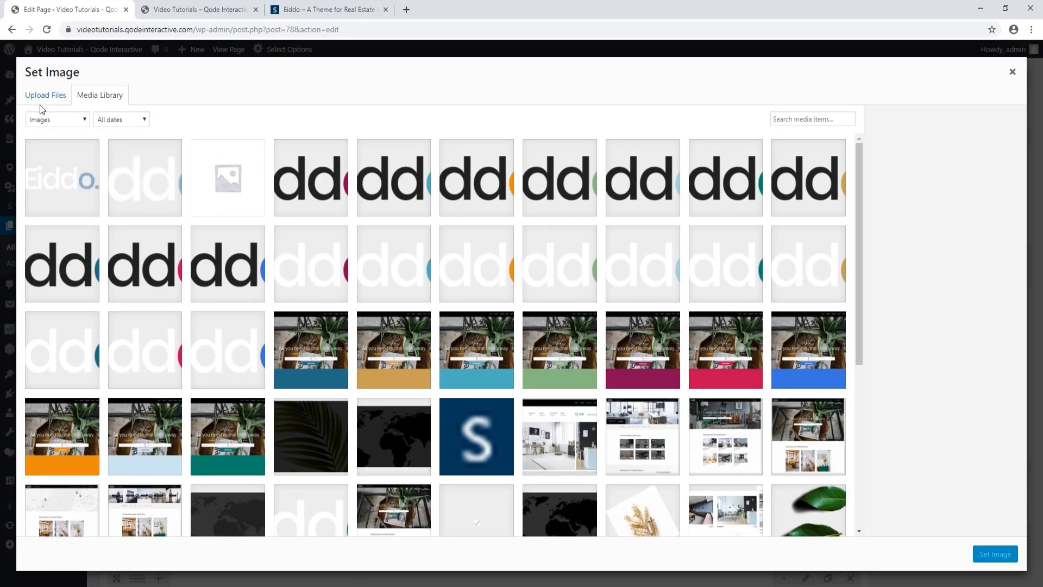
{"action": "left_click", "coordinate": [42, 95]}
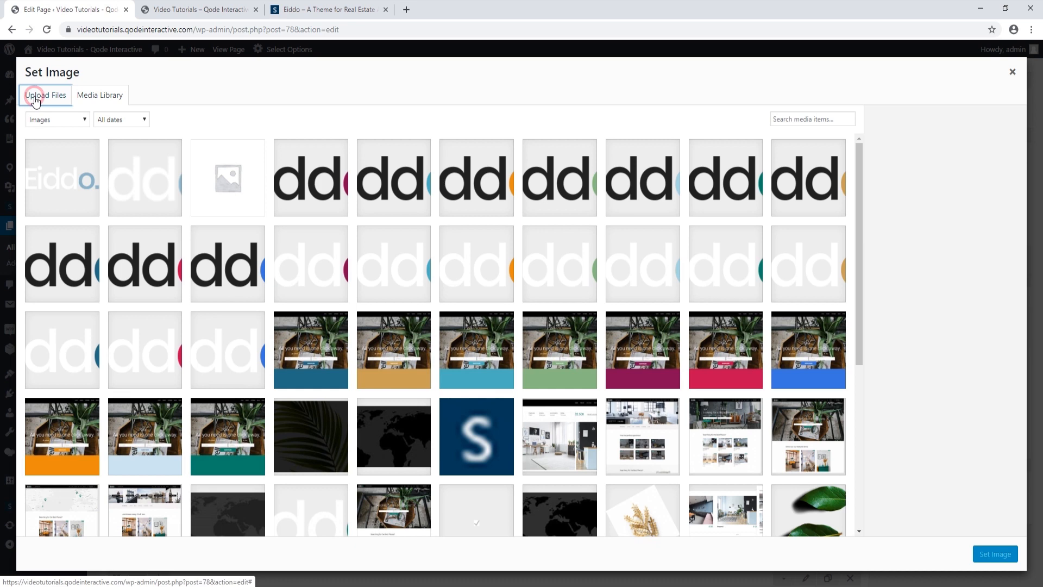
{"action": "left_click", "coordinate": [508, 295]}
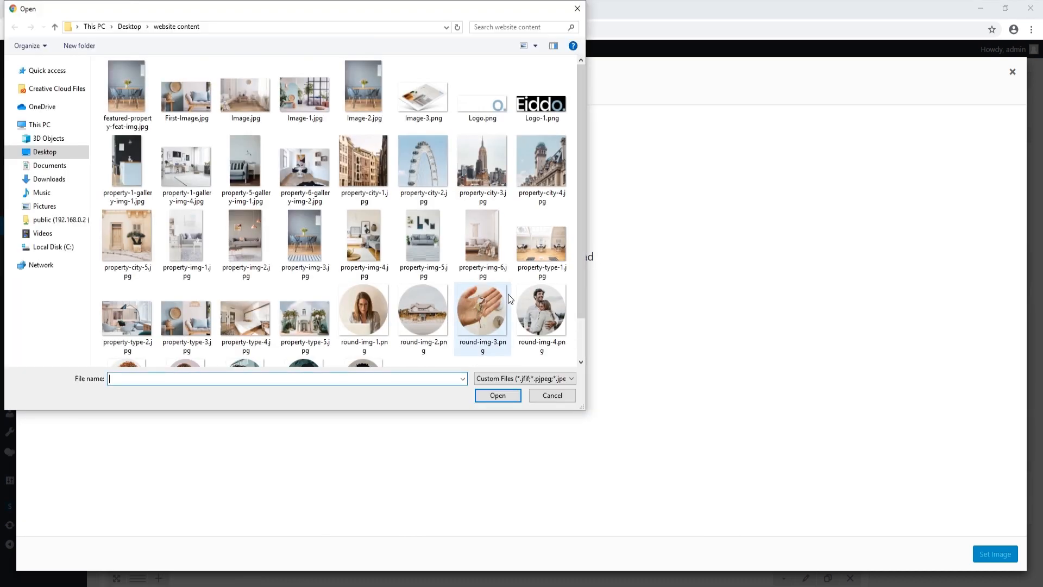
{"action": "left_click", "coordinate": [187, 90]}
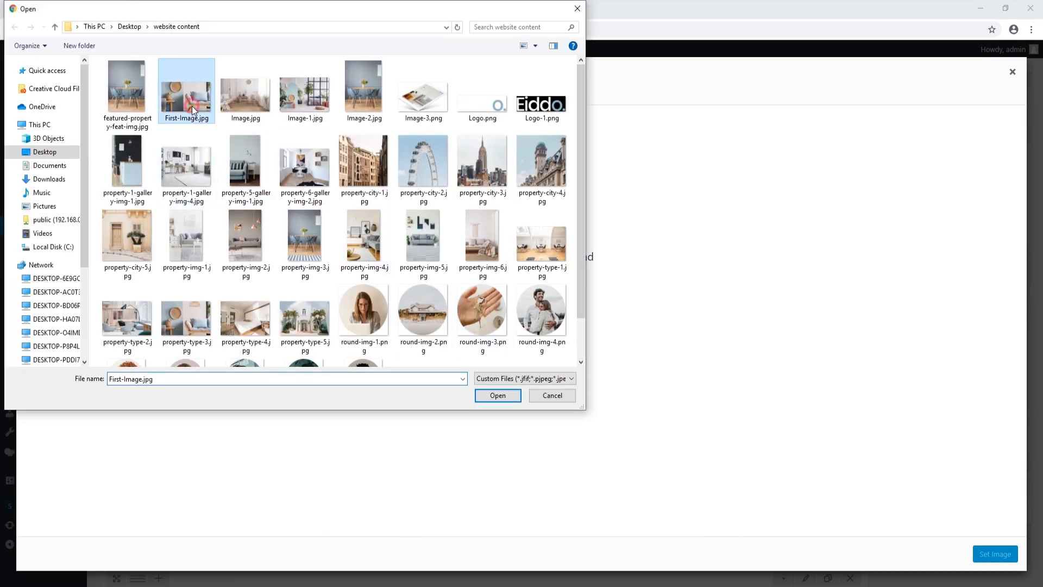
{"action": "left_click", "coordinate": [503, 396]}
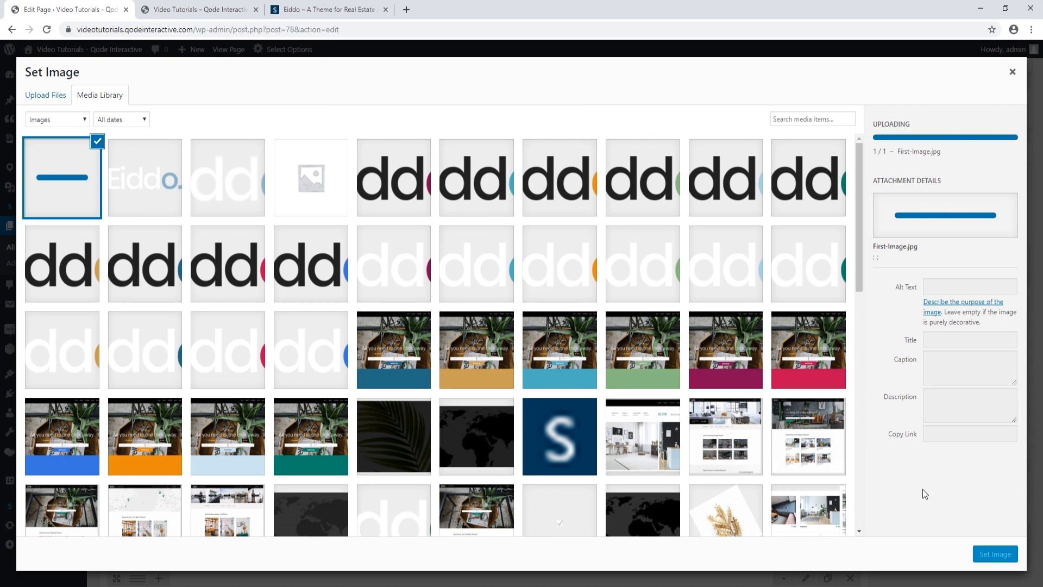
{"action": "left_click", "coordinate": [994, 555]}
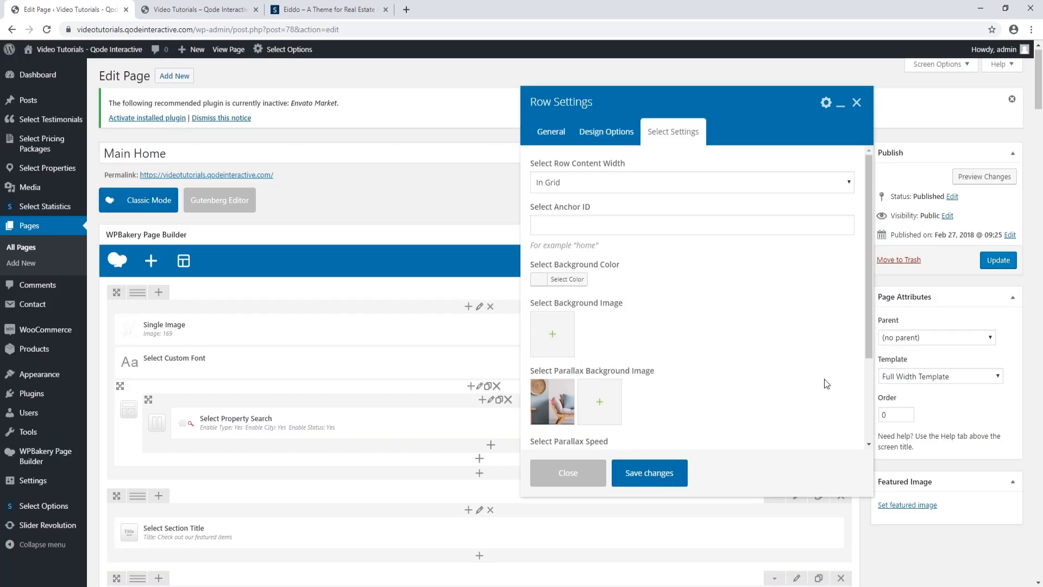
{"action": "left_click", "coordinate": [673, 478]}
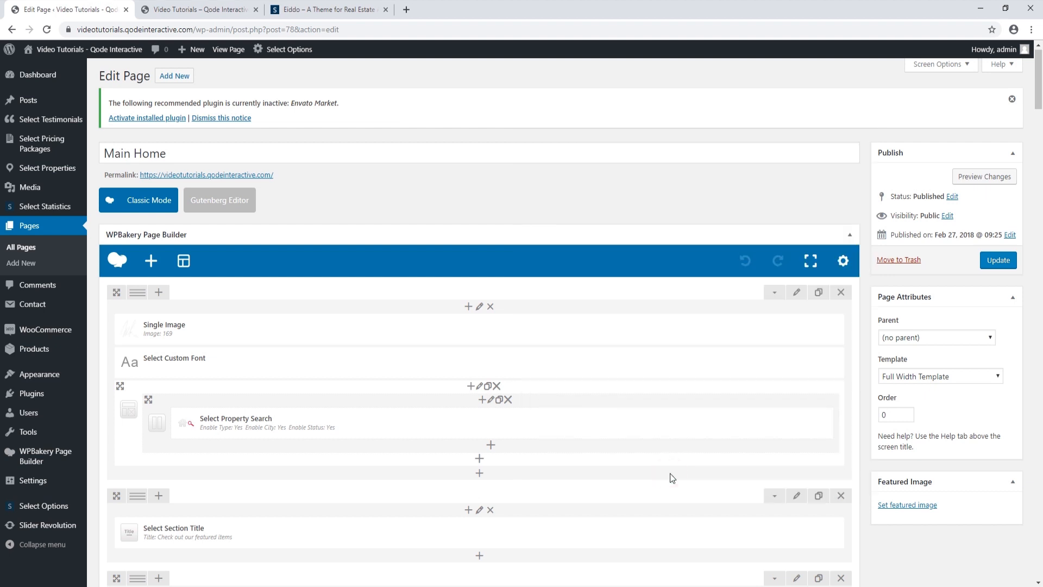
Update the Main Home page and reload the live homepage to view the new background
{"action": "left_click", "coordinate": [1000, 260]}
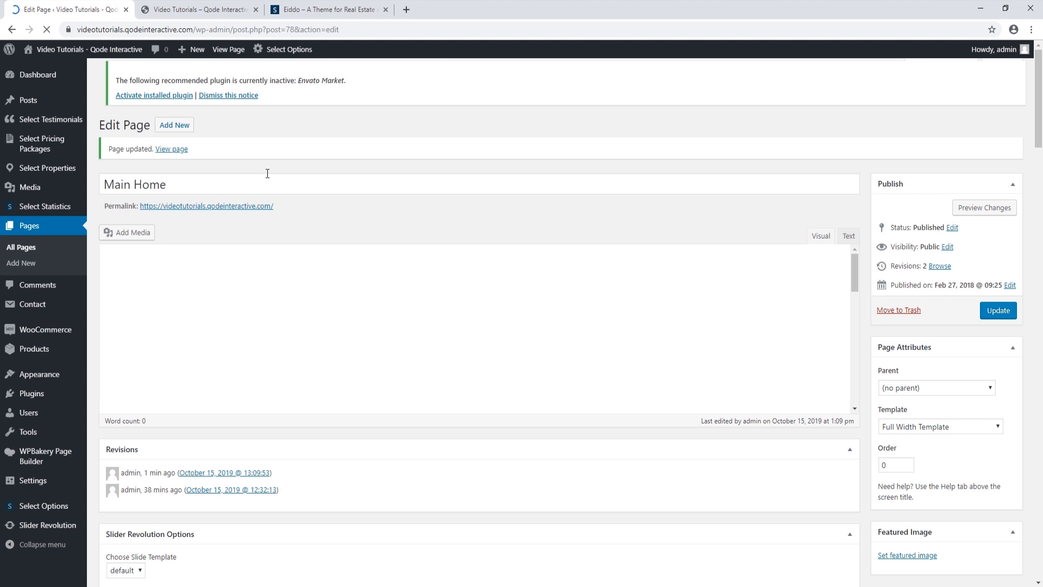
{"action": "left_click", "coordinate": [173, 11]}
{"action": "left_click", "coordinate": [47, 30]}
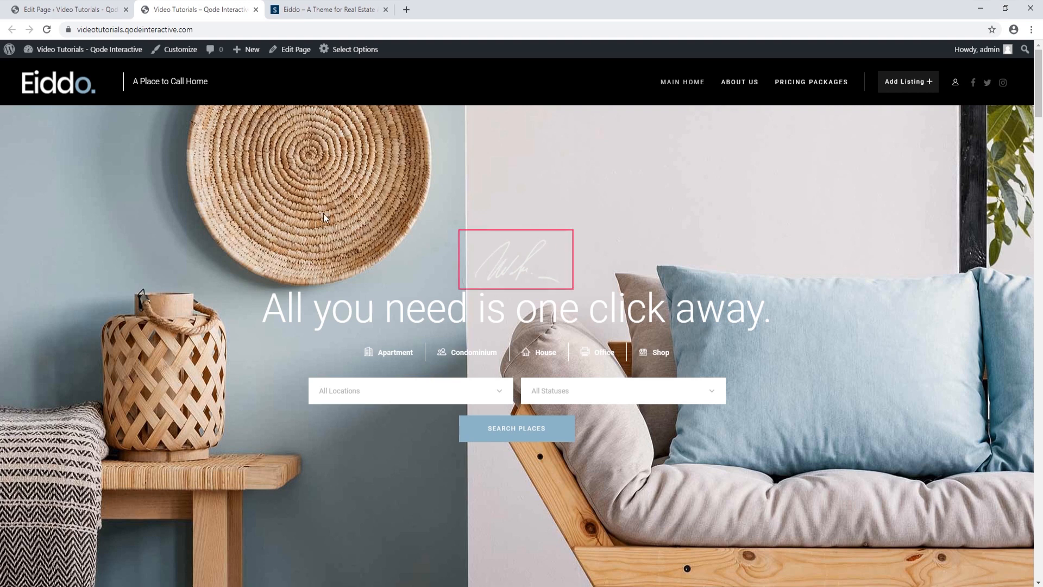
{"action": "left_click", "coordinate": [59, 10]}
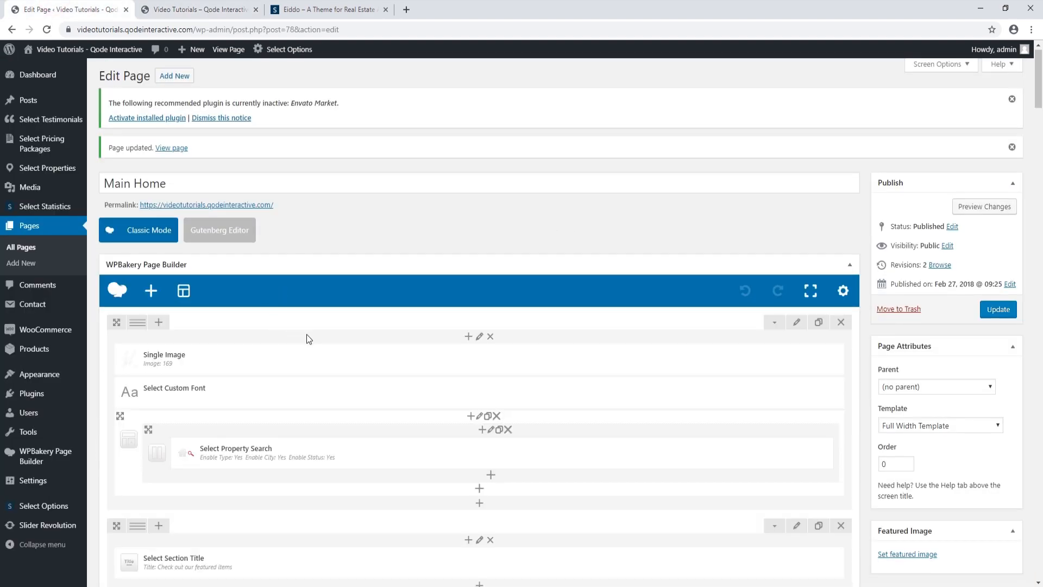
Swap the Single Image element's picture for uploaded Untitled-1.png and save the element
{"action": "mouse_move", "coordinate": [295, 363]}
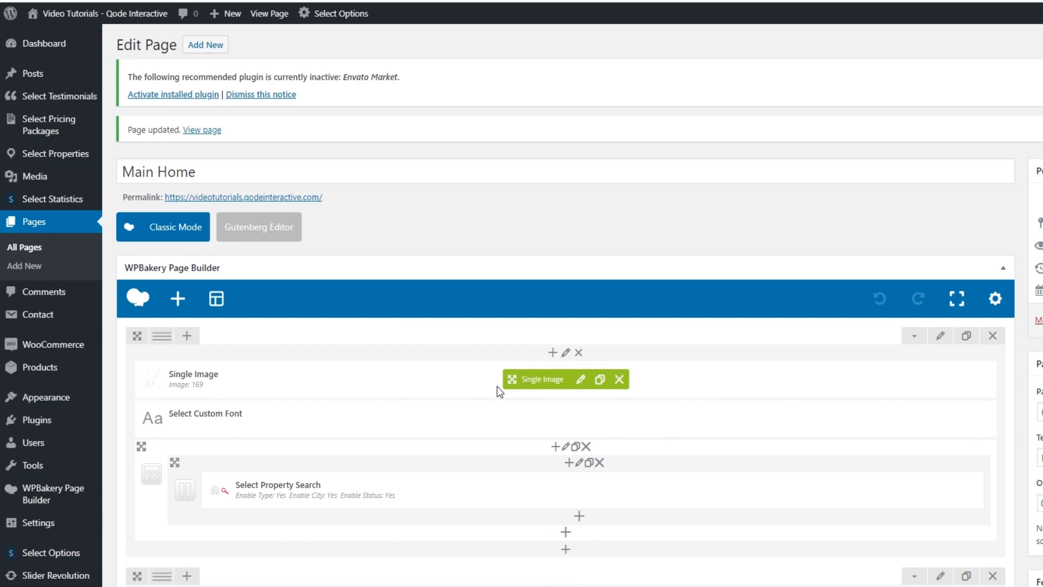
{"action": "left_click", "coordinate": [591, 382]}
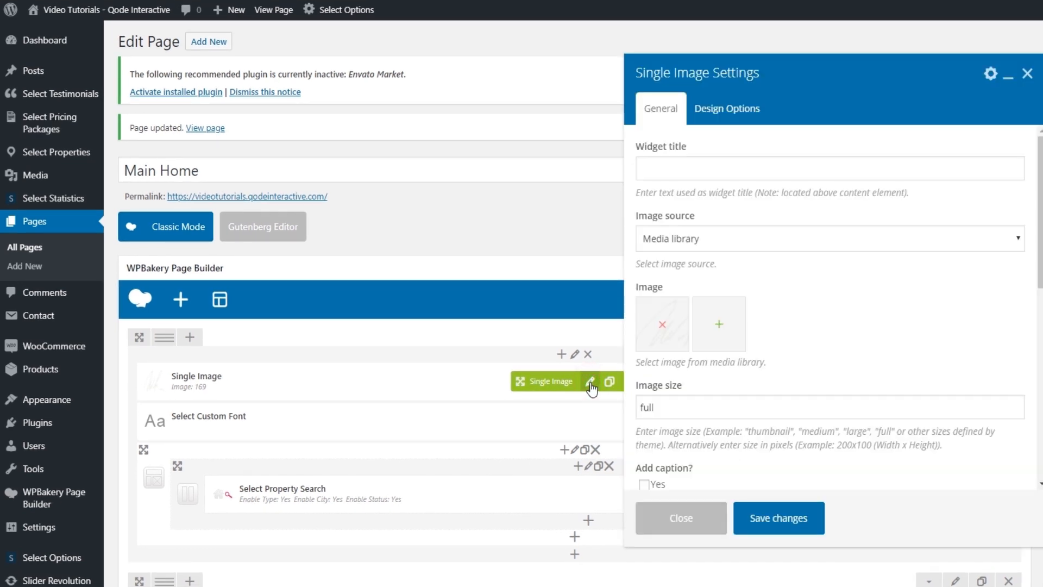
{"action": "left_click", "coordinate": [663, 325]}
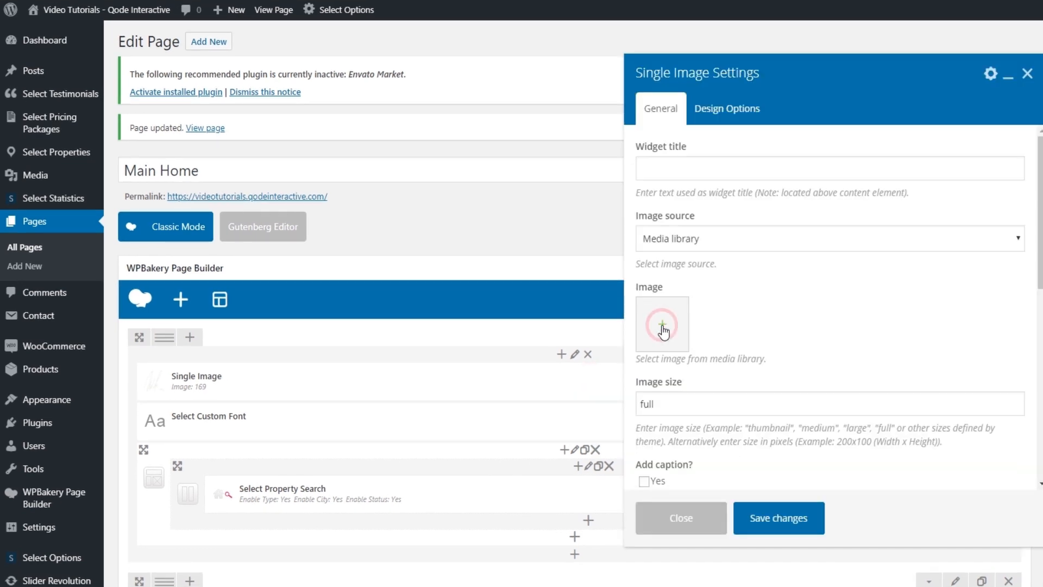
{"action": "left_click", "coordinate": [662, 326]}
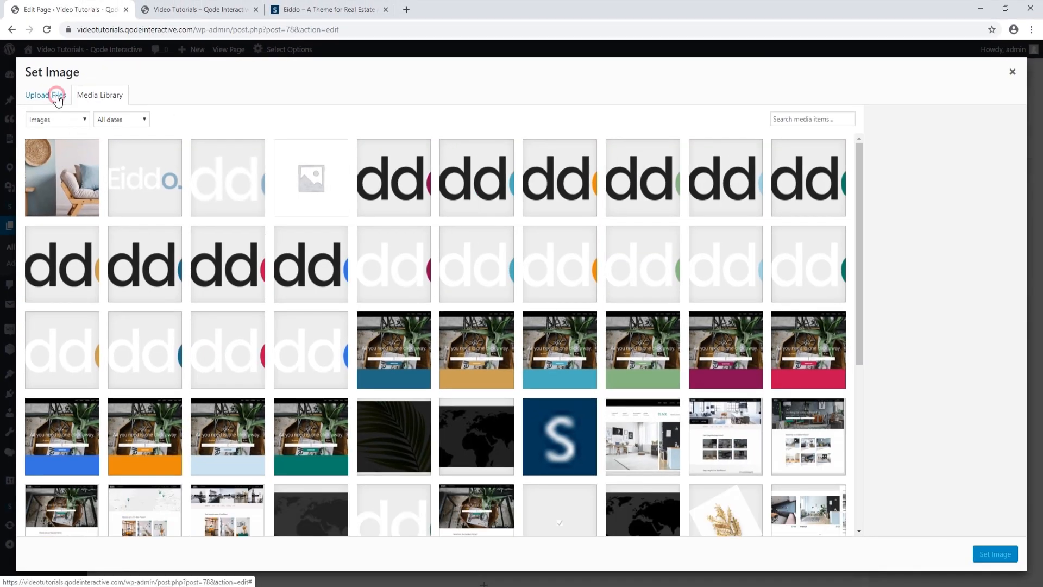
{"action": "left_click", "coordinate": [55, 96]}
{"action": "left_click", "coordinate": [507, 302]}
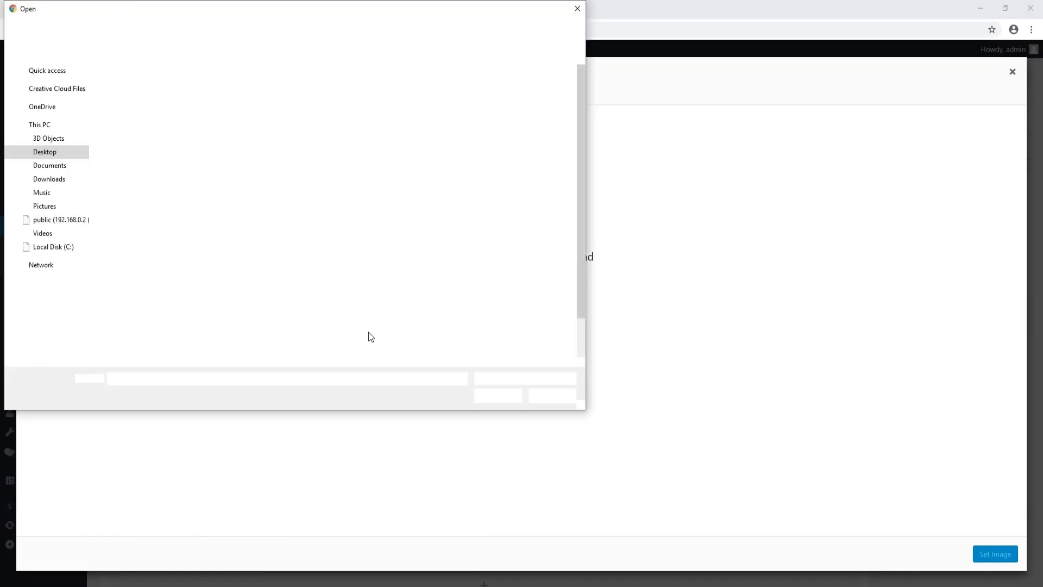
{"action": "left_click", "coordinate": [423, 333]}
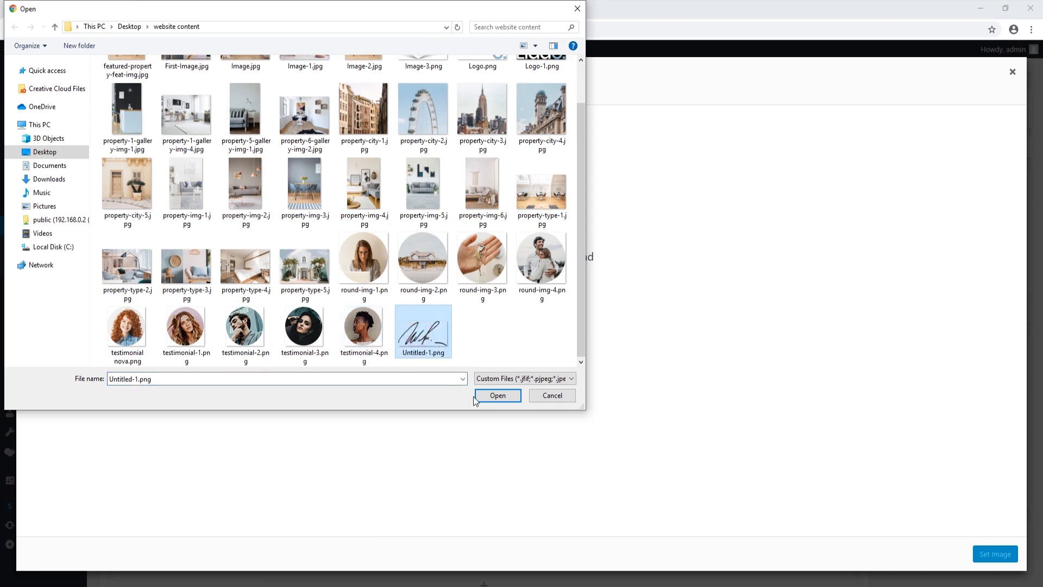
{"action": "left_click", "coordinate": [487, 396]}
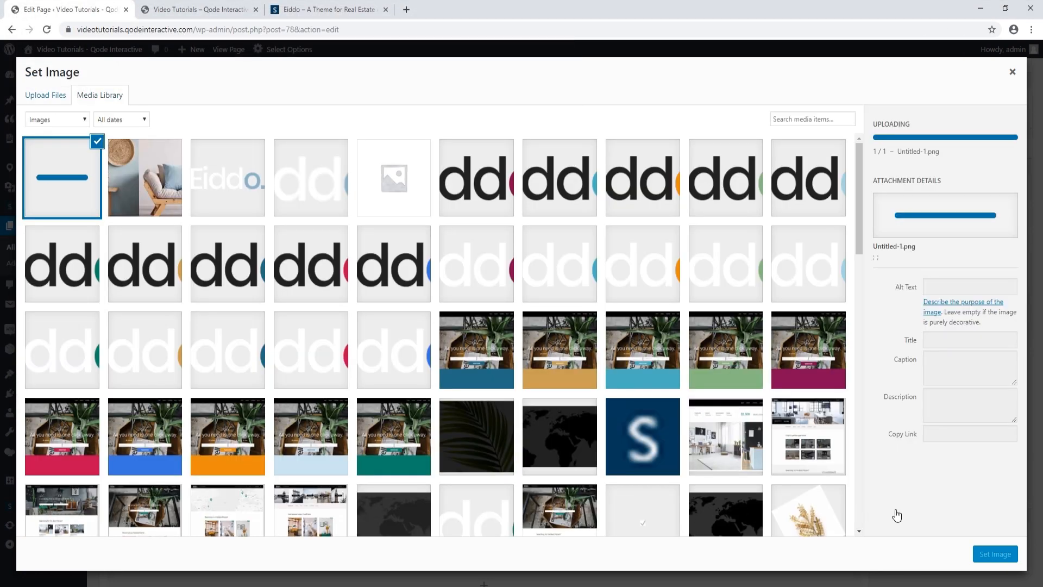
{"action": "left_click", "coordinate": [996, 555]}
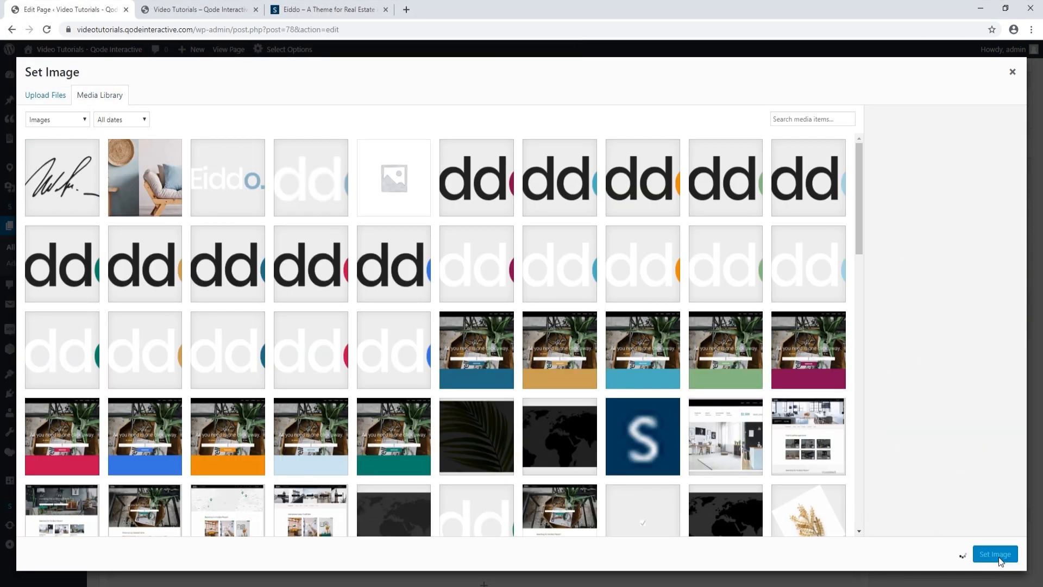
{"action": "left_click", "coordinate": [648, 477]}
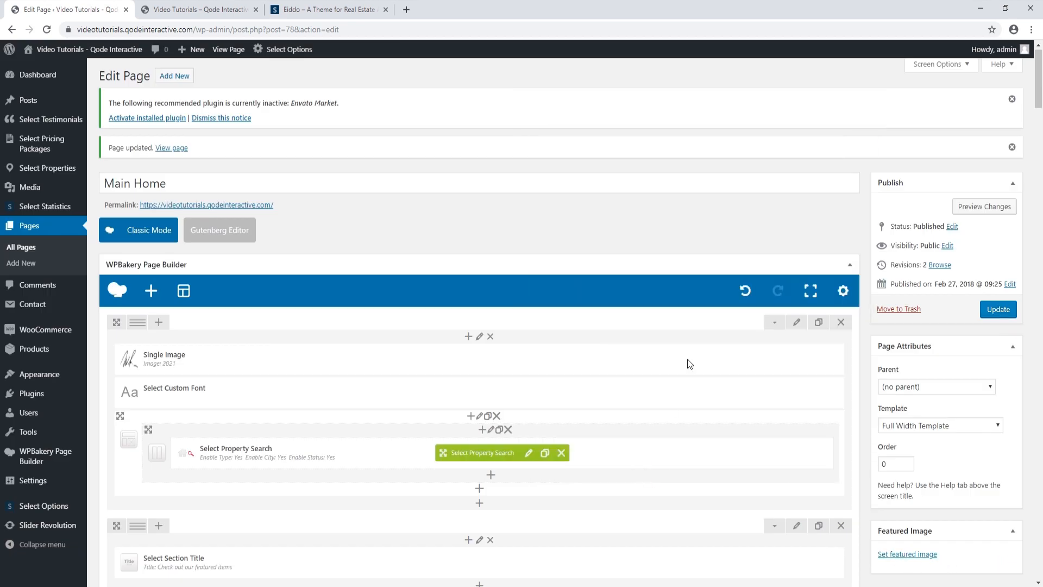
Update the page and reload the live homepage to check the new signature
{"action": "left_click", "coordinate": [999, 309]}
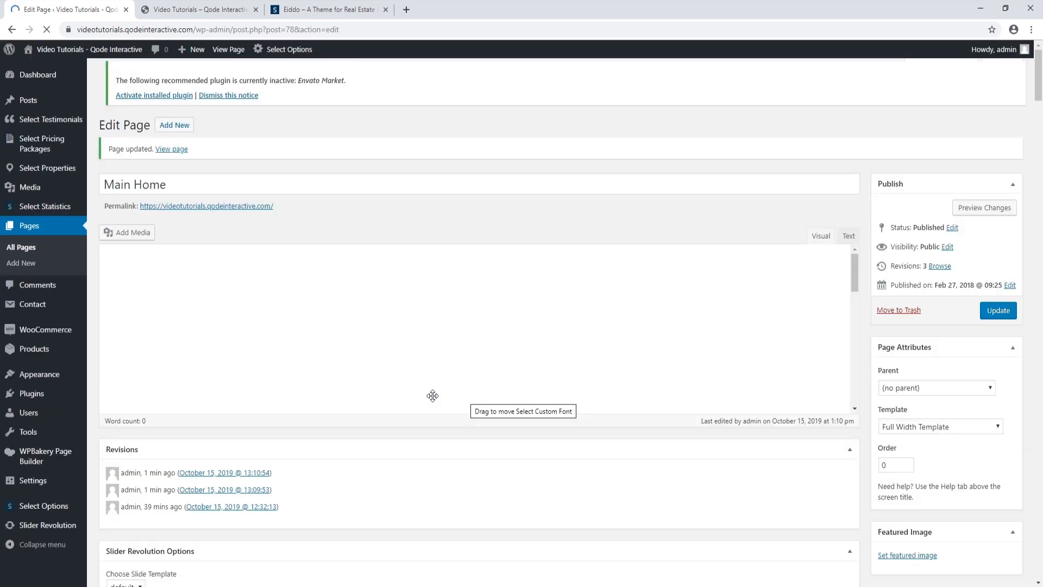
{"action": "left_click", "coordinate": [202, 9]}
{"action": "left_click", "coordinate": [46, 29]}
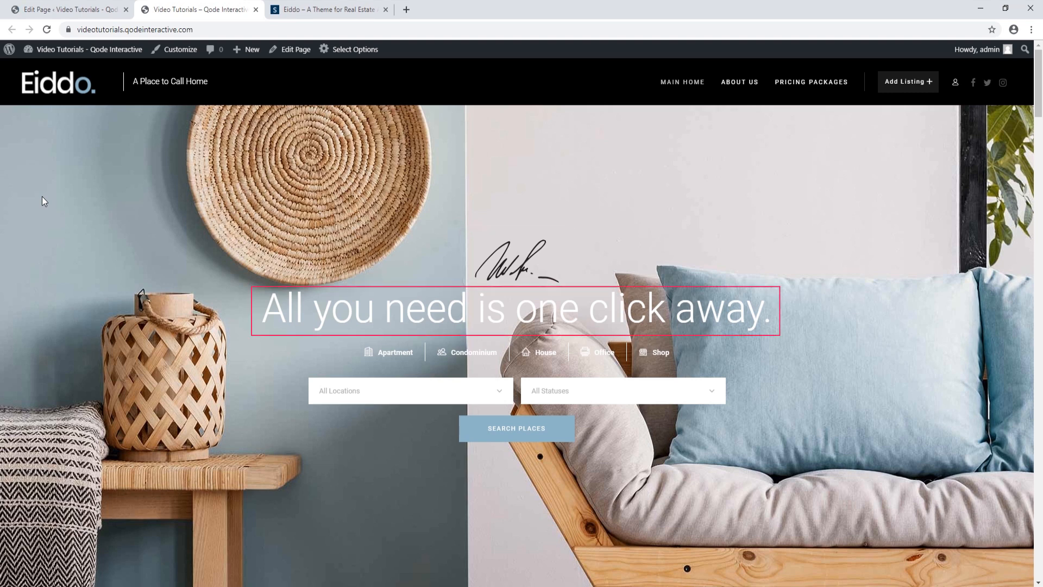
Set the headline title to 'Your new dream home, just a click away.' with line break position 4
{"action": "left_click", "coordinate": [71, 9]}
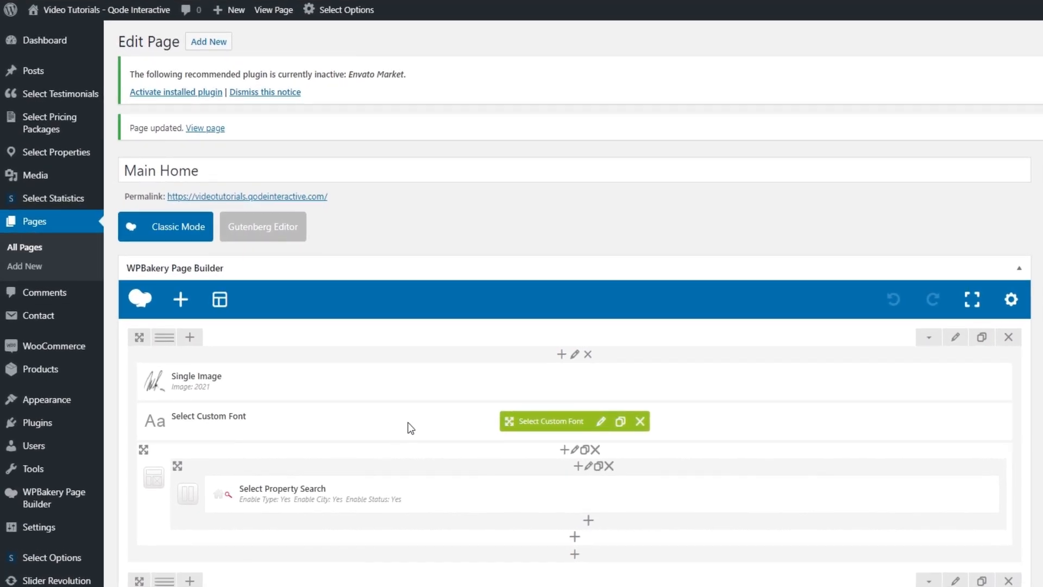
{"action": "left_click", "coordinate": [601, 422]}
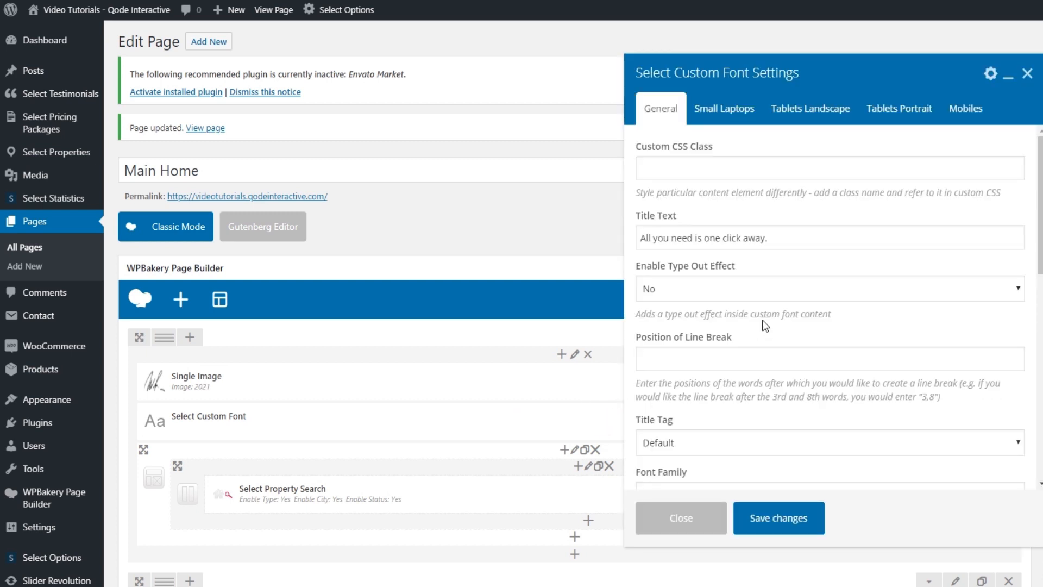
{"action": "left_click_drag", "start_coordinate": [798, 234], "coordinate": [671, 279]}
{"action": "type", "text": "Y"}
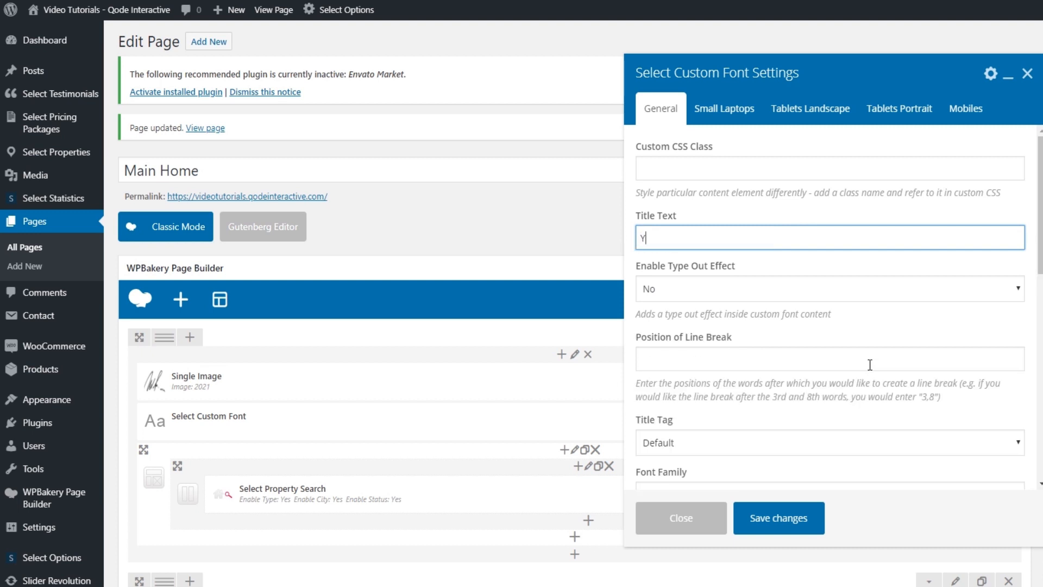
{"action": "type", "text": "our new dream home, just a"}
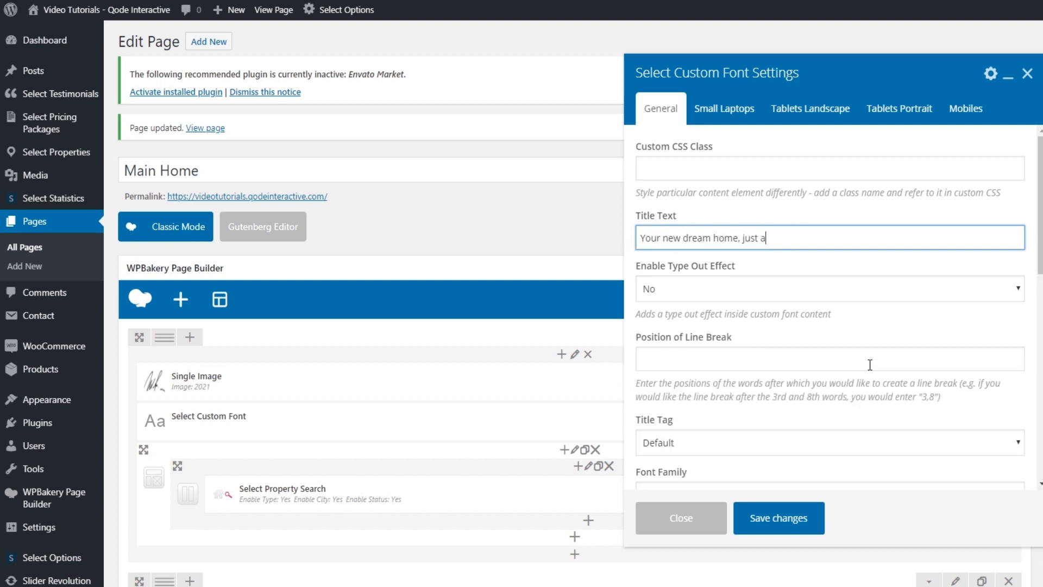
{"action": "type", "text": " click away."}
{"action": "left_click", "coordinate": [674, 358]}
{"action": "type", "text": "4"}
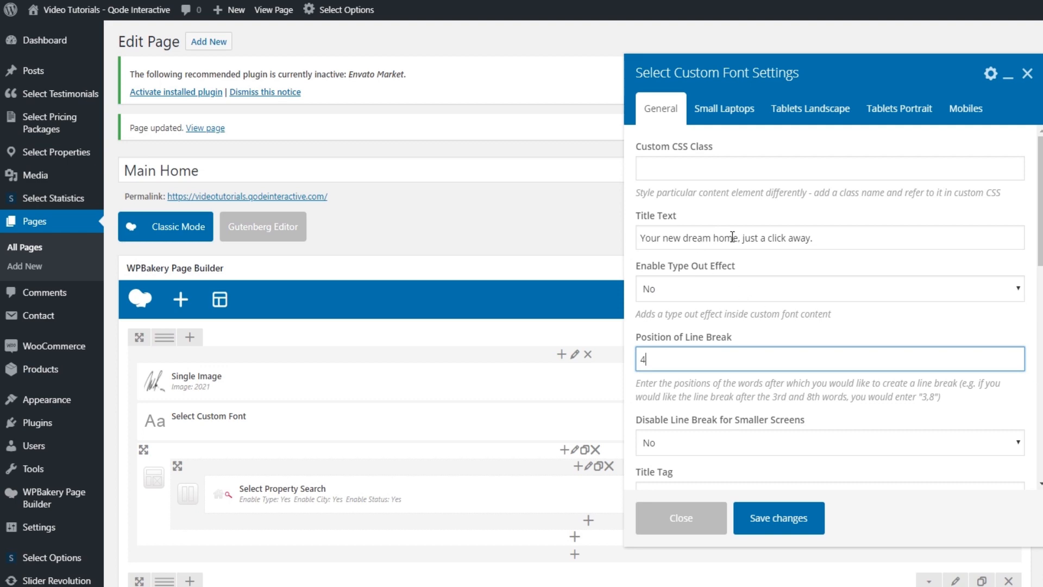
{"action": "left_click", "coordinate": [798, 522]}
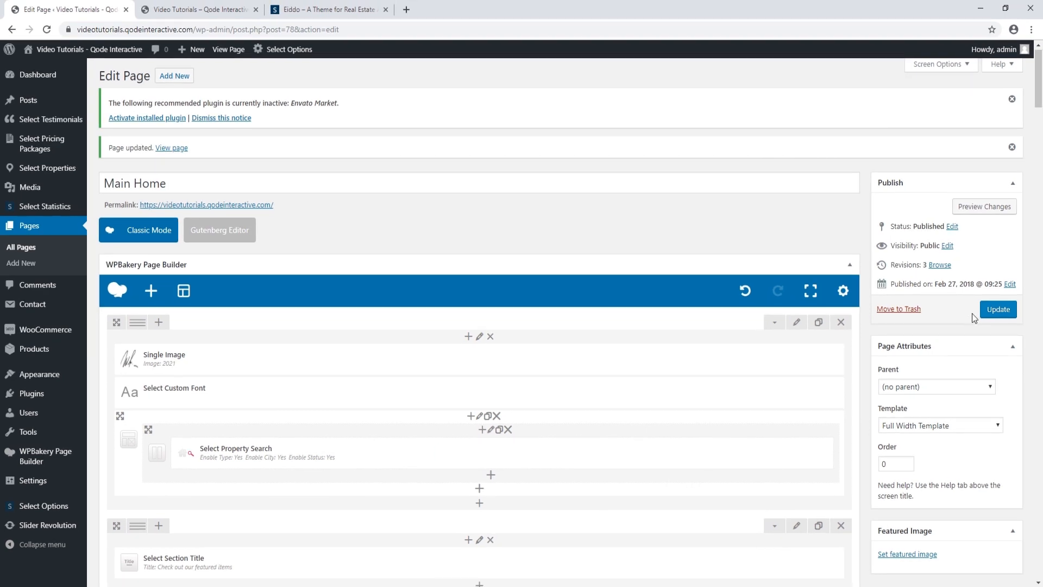
Update Main Home and reload the live homepage to see the new headline
{"action": "left_click", "coordinate": [987, 305]}
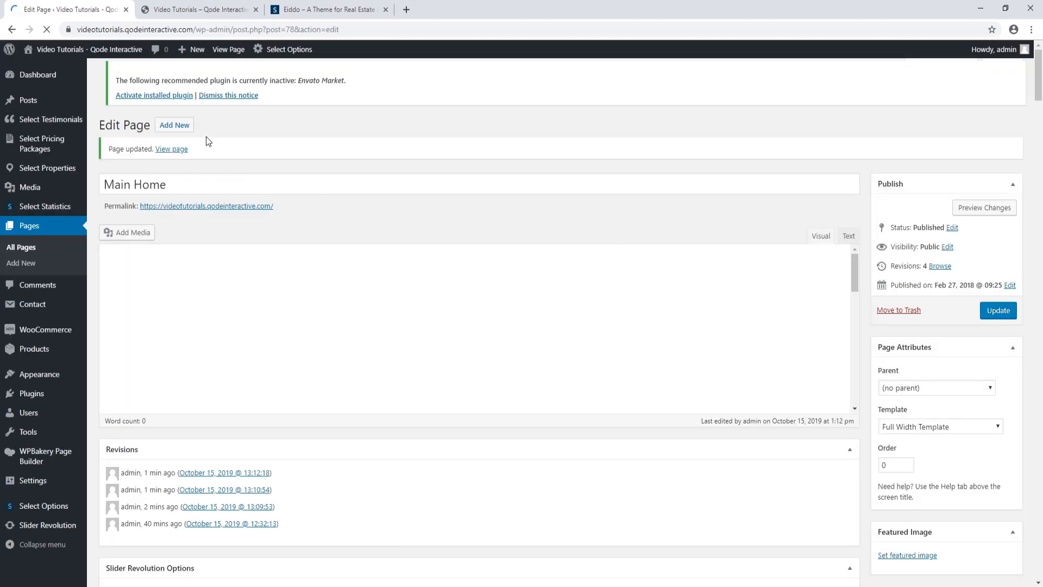
{"action": "left_click", "coordinate": [181, 12]}
{"action": "left_click", "coordinate": [47, 30]}
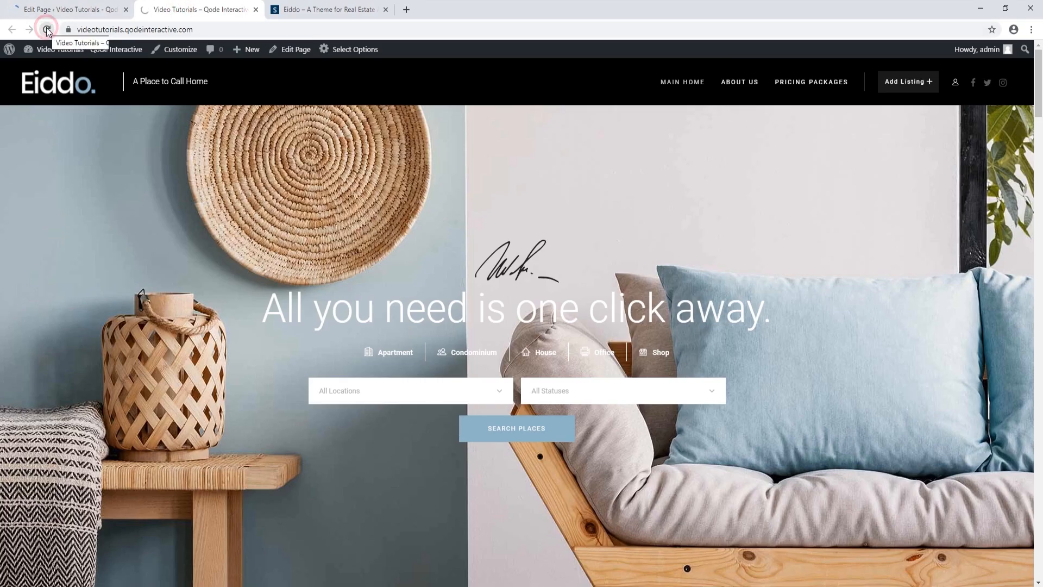
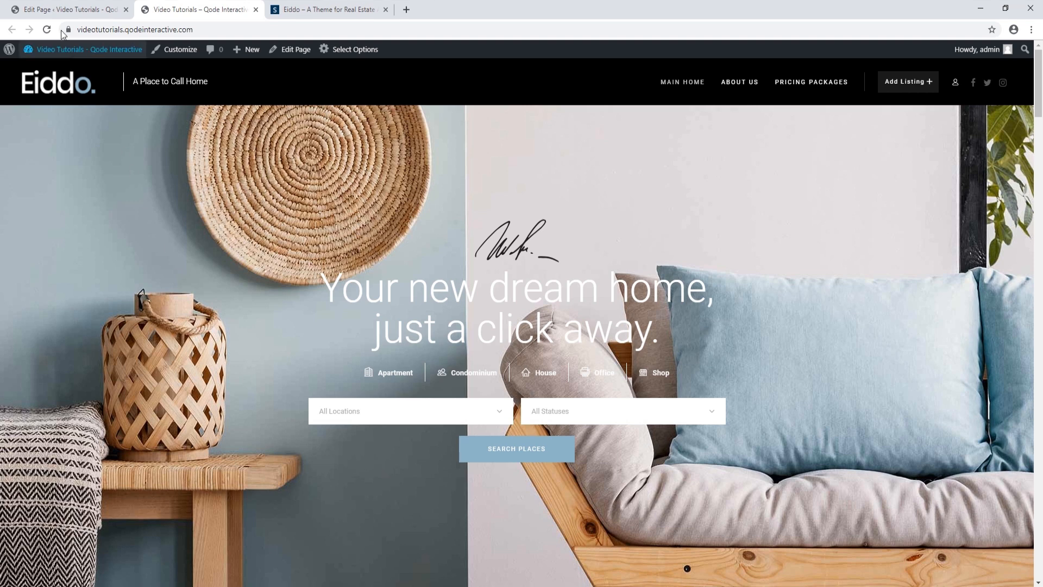
Return to the WordPress editor for the Main Home page in the first browser tab
{"action": "left_click", "coordinate": [58, 10]}
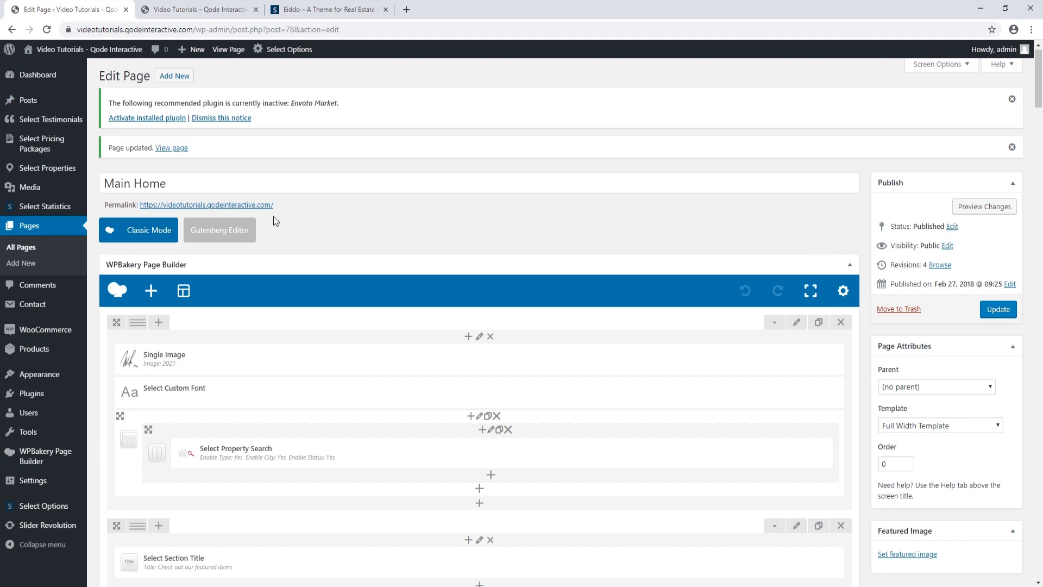
Go from the Select Properties list to the Property Types admin page
{"action": "left_click", "coordinate": [48, 169]}
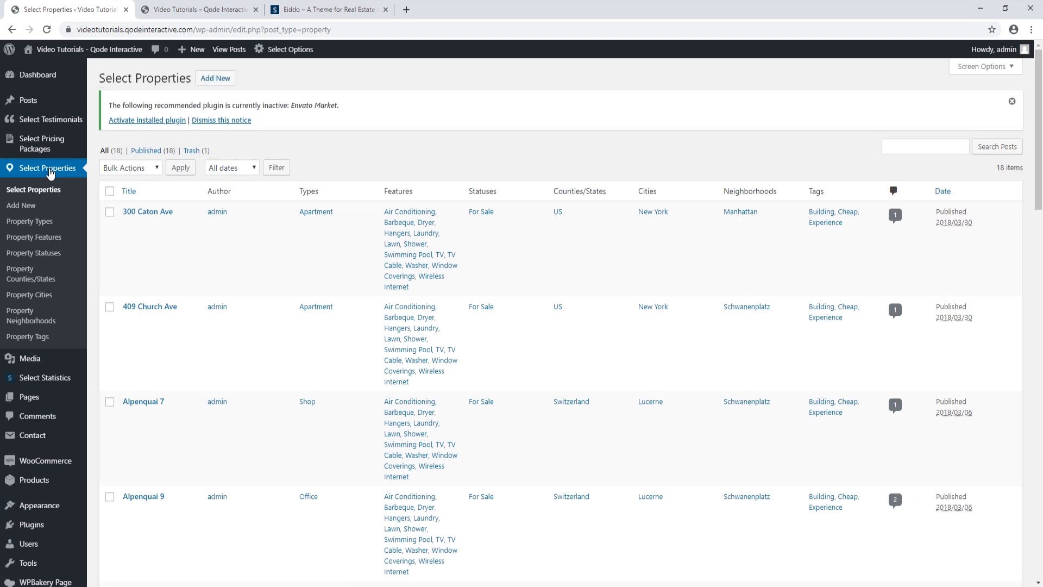
{"action": "scroll", "coordinate": [219, 321], "scroll_direction": "down", "scroll_amount": 8}
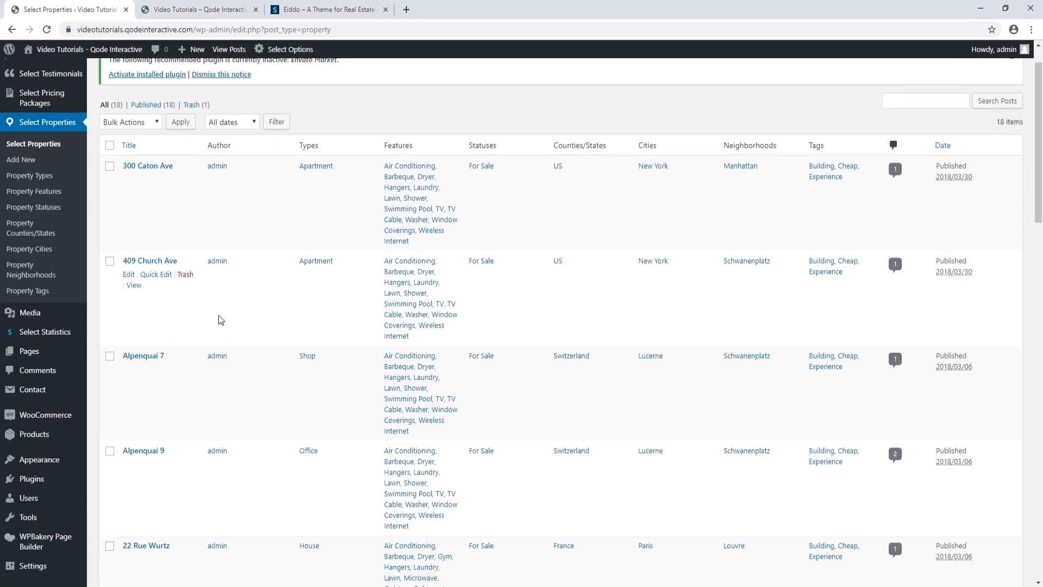
{"action": "scroll", "coordinate": [219, 321], "scroll_direction": "down", "scroll_amount": 2}
{"action": "scroll", "coordinate": [217, 319], "scroll_direction": "up", "scroll_amount": 10}
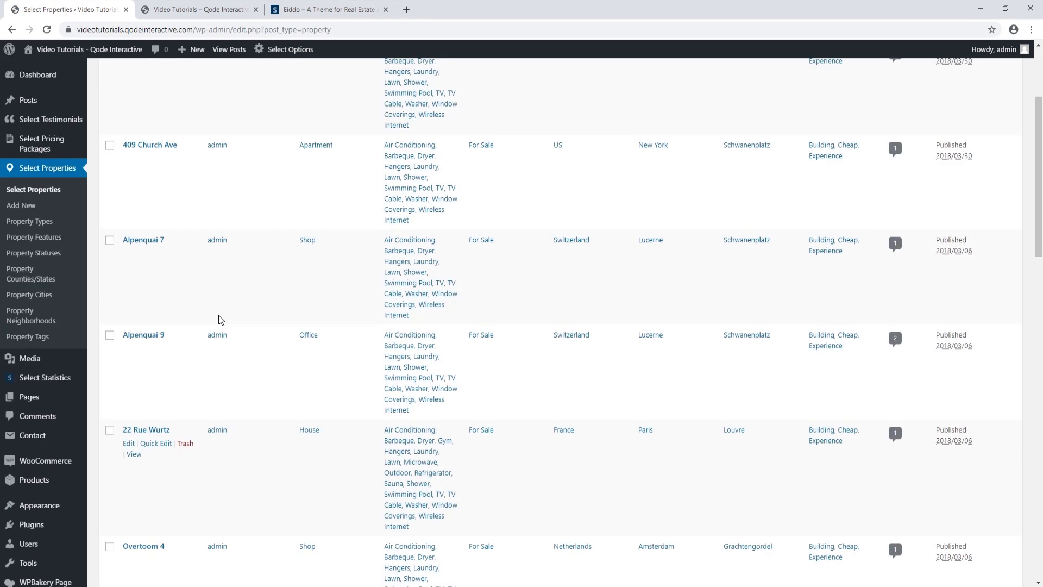
{"action": "mouse_move", "coordinate": [221, 320]}
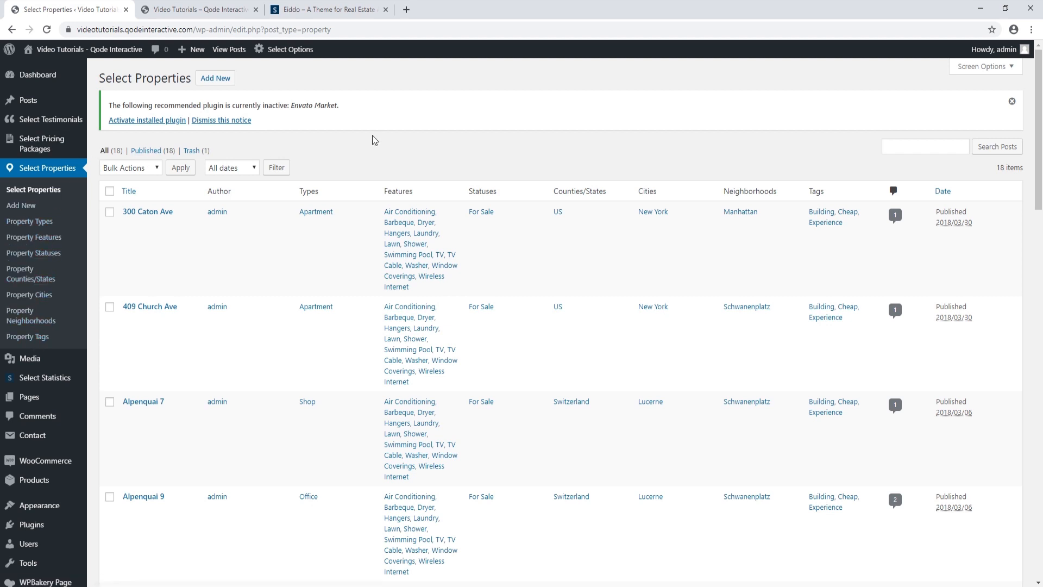
{"action": "left_click", "coordinate": [40, 222]}
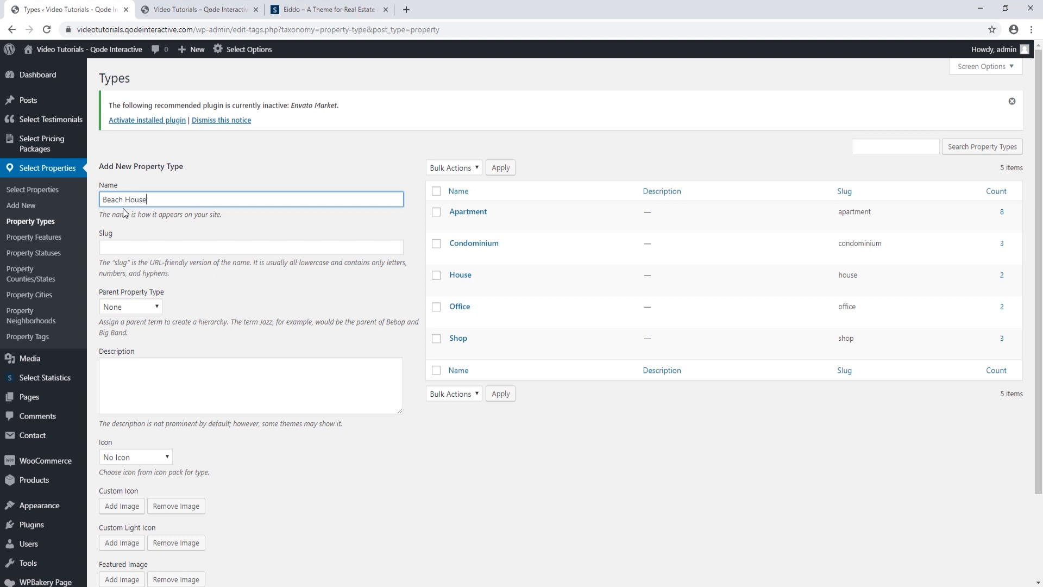
Give Beach House the lnr-diamond icon from Linear Icons and add the property type
{"action": "left_click", "coordinate": [168, 459]}
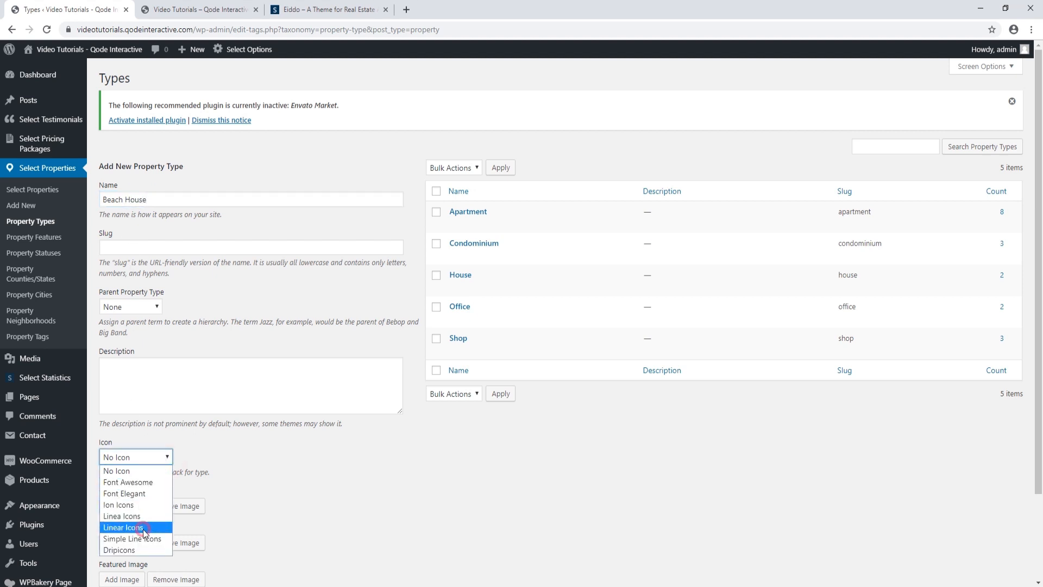
{"action": "left_click", "coordinate": [128, 527]}
{"action": "scroll", "coordinate": [222, 470], "scroll_direction": "down", "scroll_amount": 1}
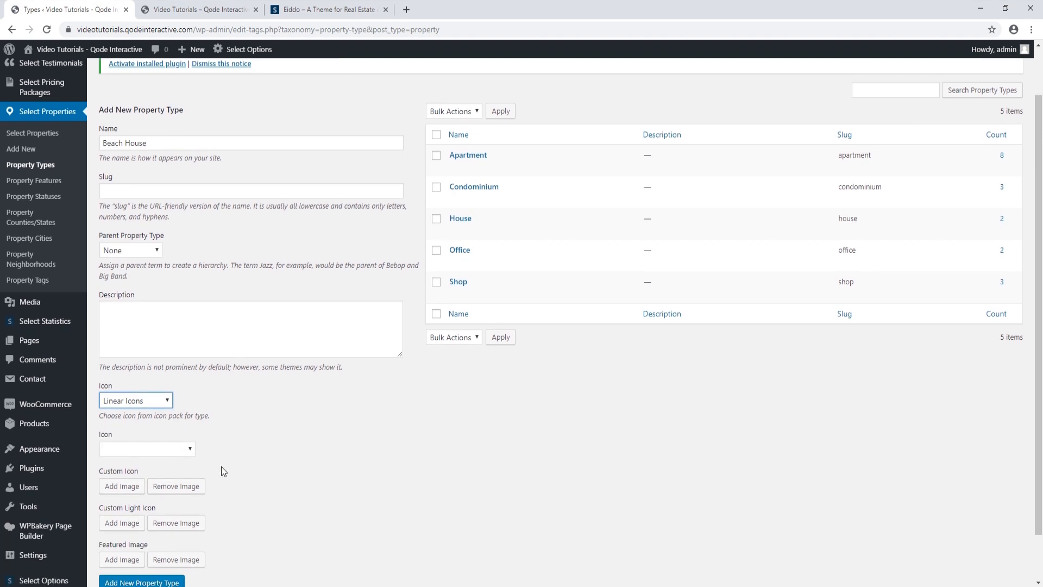
{"action": "left_click", "coordinate": [189, 448]}
{"action": "scroll", "coordinate": [143, 377], "scroll_direction": "down", "scroll_amount": 5}
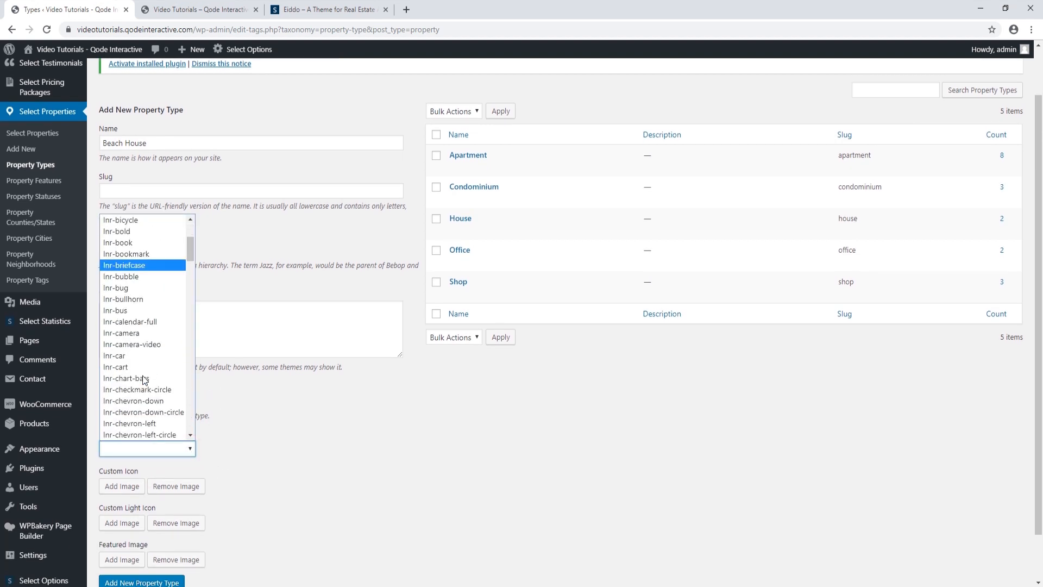
{"action": "scroll", "coordinate": [144, 379], "scroll_direction": "down", "scroll_amount": 3}
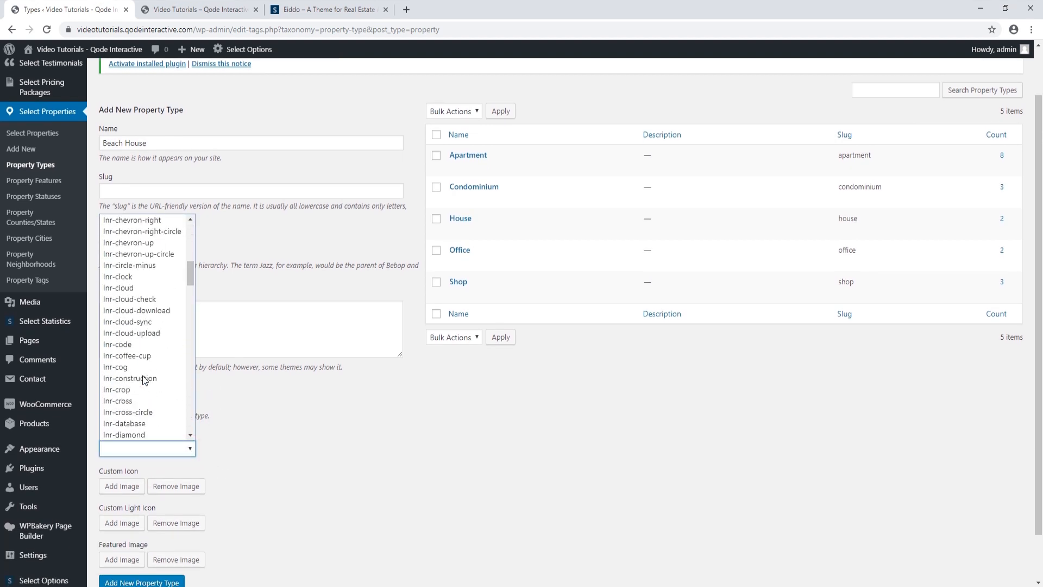
{"action": "left_click", "coordinate": [144, 433]}
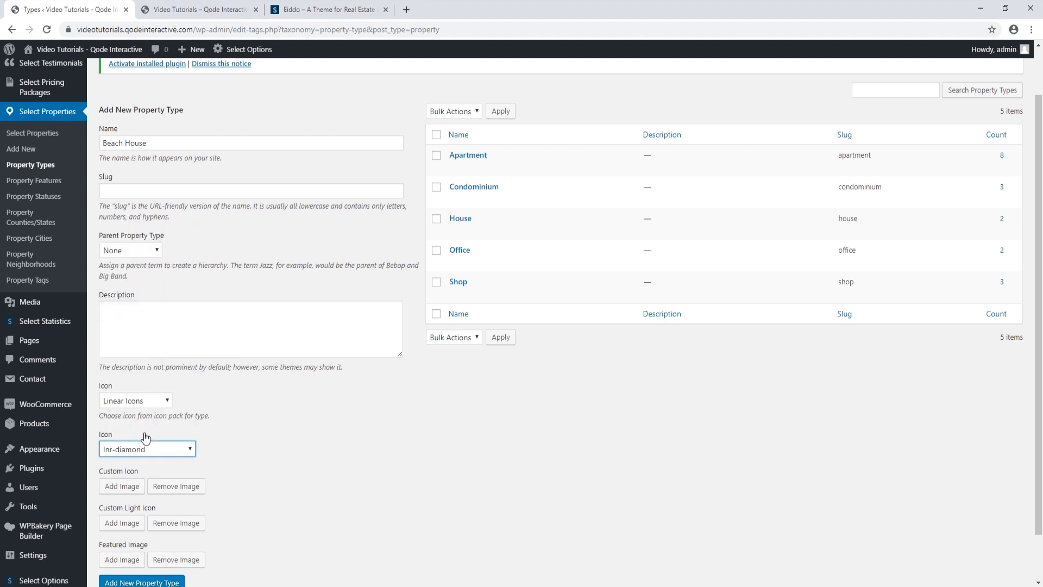
{"action": "scroll", "coordinate": [149, 524], "scroll_direction": "down", "scroll_amount": 1}
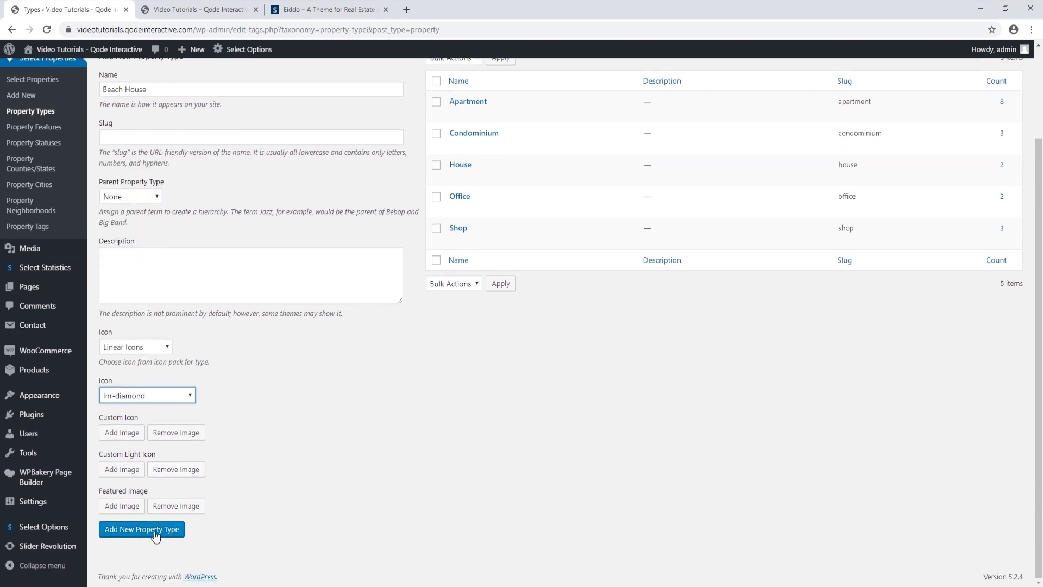
{"action": "left_click", "coordinate": [156, 530]}
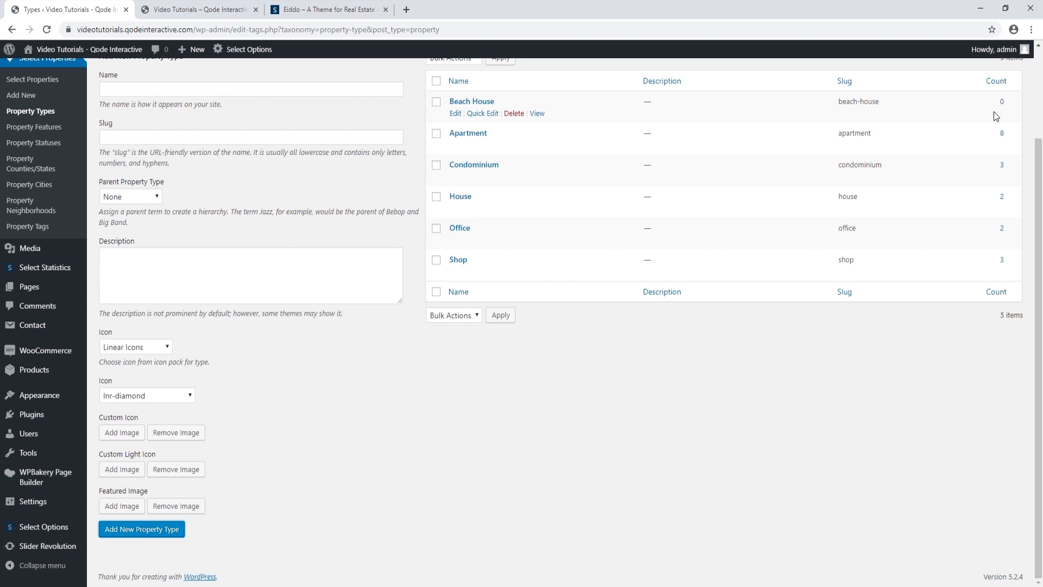
Reload the live home page to check the new Beach House type
{"action": "left_click", "coordinate": [207, 10]}
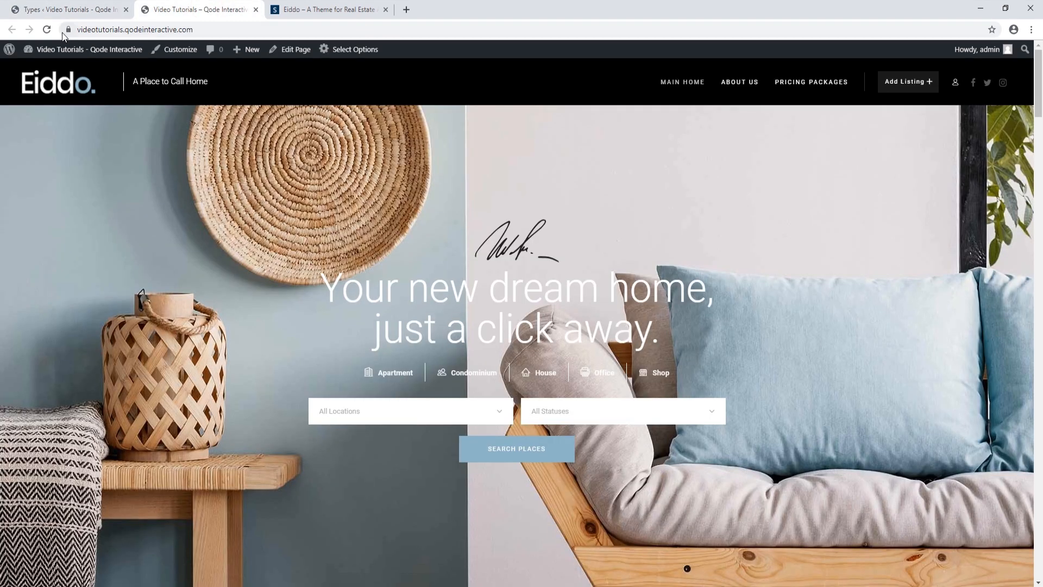
{"action": "left_click", "coordinate": [47, 30]}
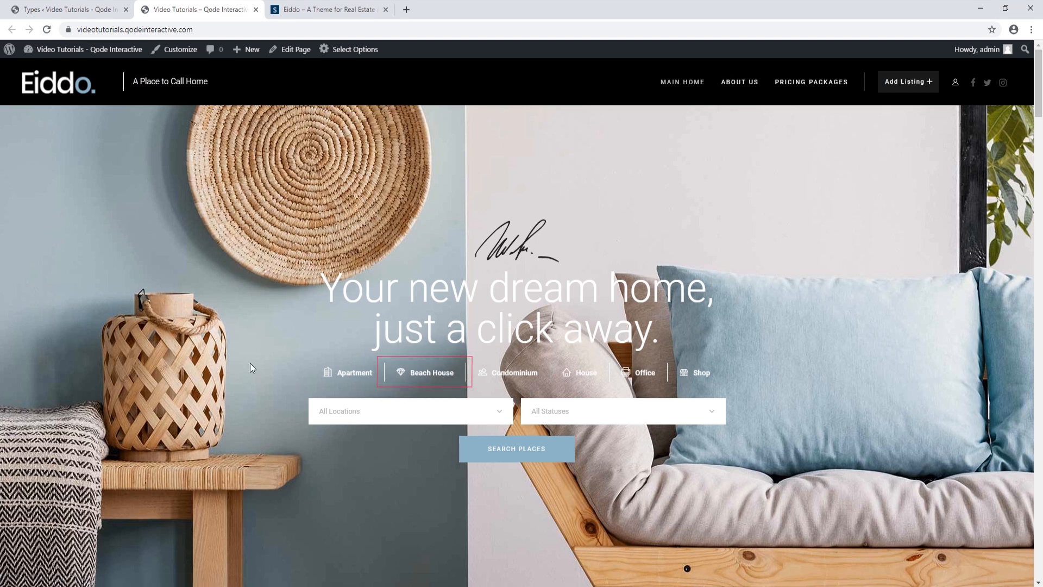
{"action": "left_click", "coordinate": [99, 11]}
{"action": "scroll", "coordinate": [402, 417], "scroll_direction": "up", "scroll_amount": 3}
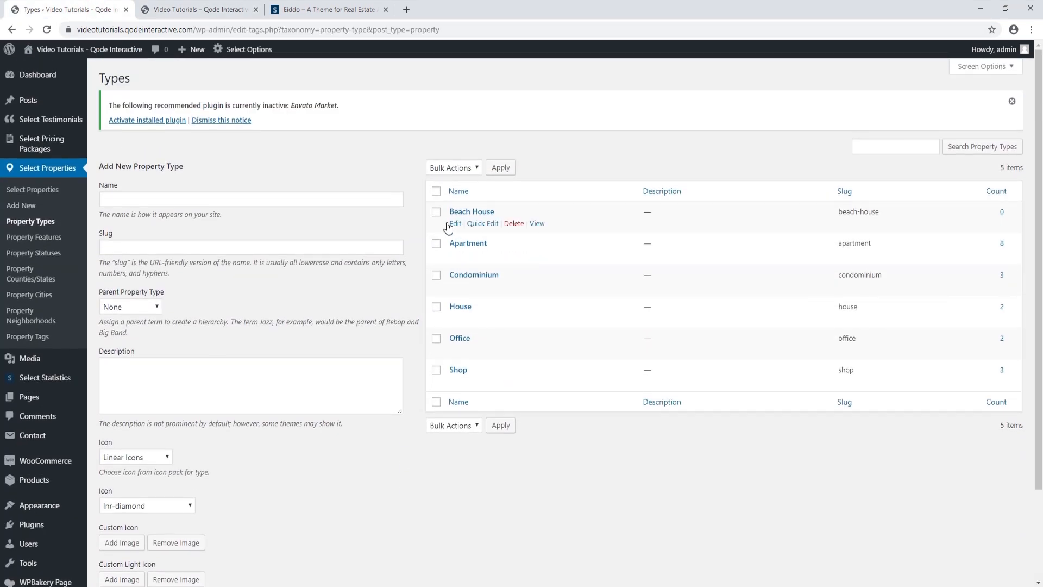
Bulk-delete the Beach House property type
{"action": "left_click", "coordinate": [436, 211]}
{"action": "left_click", "coordinate": [476, 168]}
{"action": "left_click", "coordinate": [451, 190]}
{"action": "left_click", "coordinate": [503, 169]}
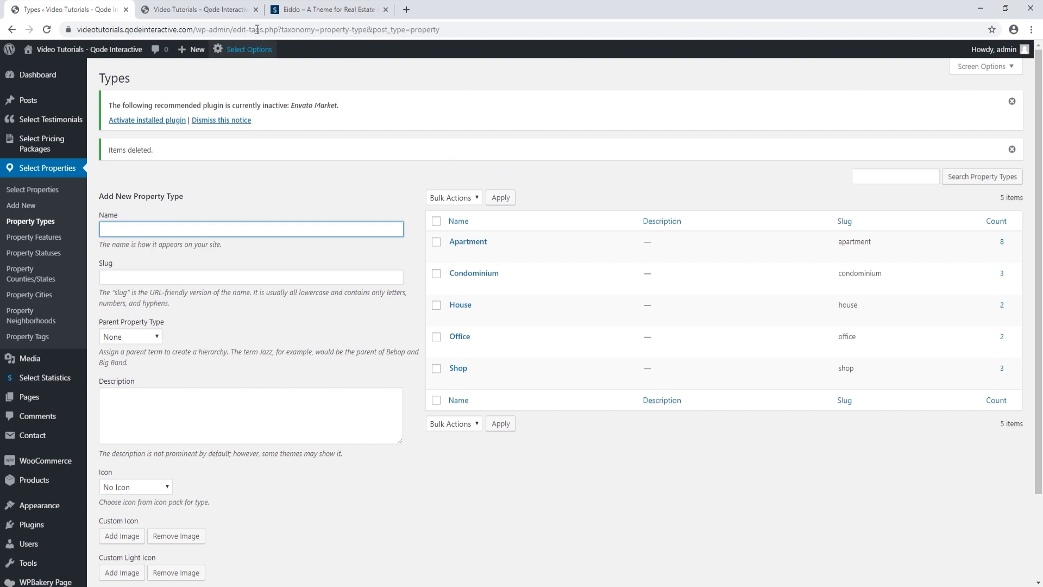
Review the home page after the deletion and return to the property types admin
{"action": "left_click", "coordinate": [223, 9]}
{"action": "scroll", "coordinate": [330, 401], "scroll_direction": "down", "scroll_amount": 20}
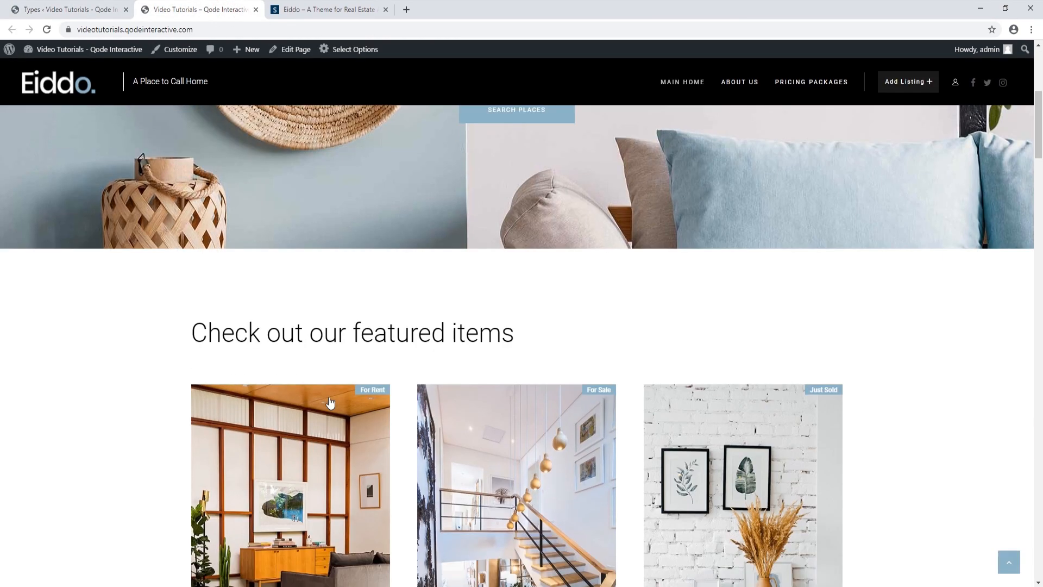
{"action": "scroll", "coordinate": [335, 403], "scroll_direction": "down", "scroll_amount": 20}
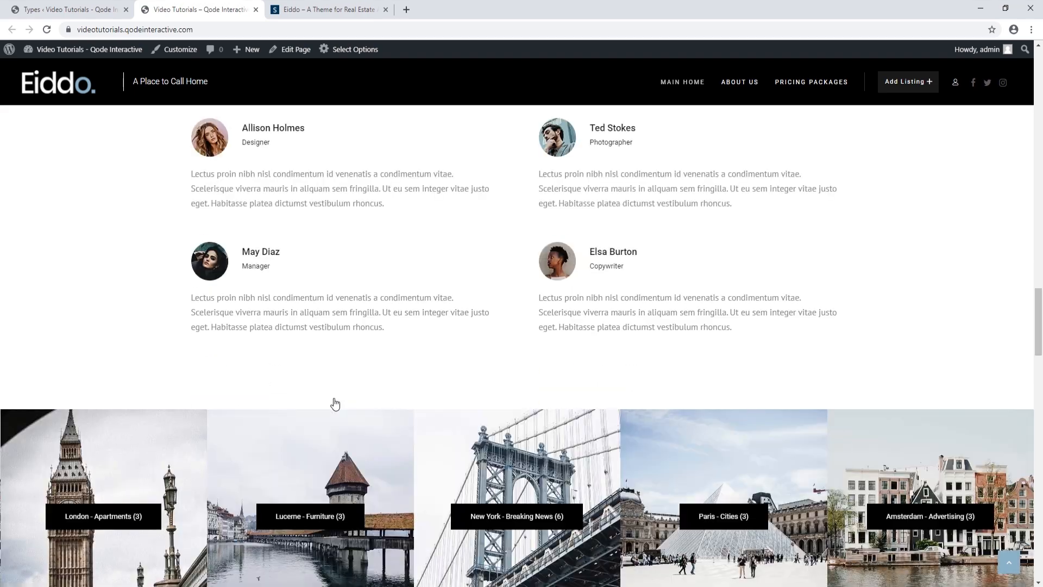
{"action": "scroll", "coordinate": [337, 403], "scroll_direction": "down", "scroll_amount": 15}
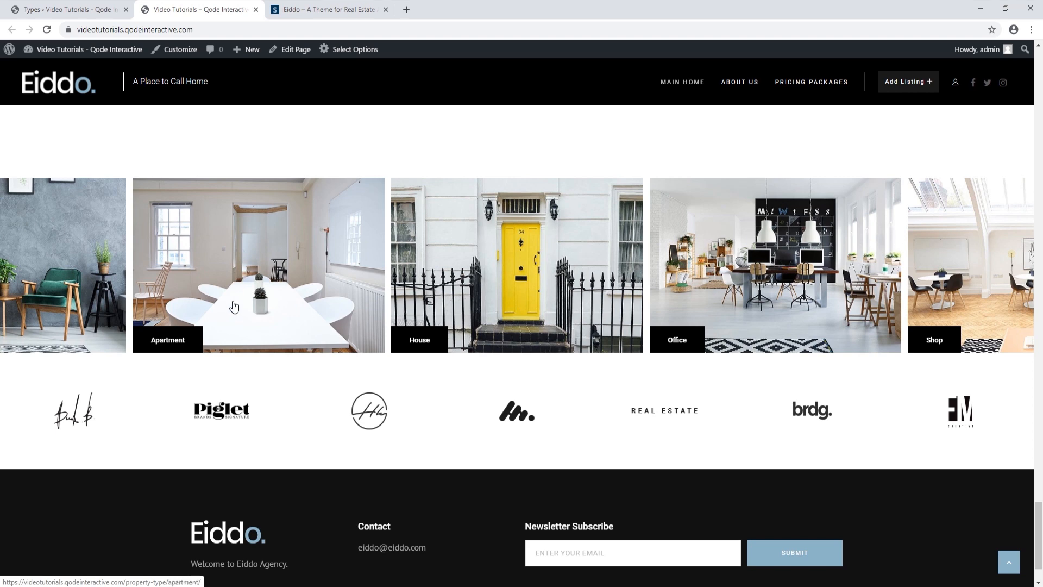
{"action": "scroll", "coordinate": [232, 323], "scroll_direction": "up", "scroll_amount": 5}
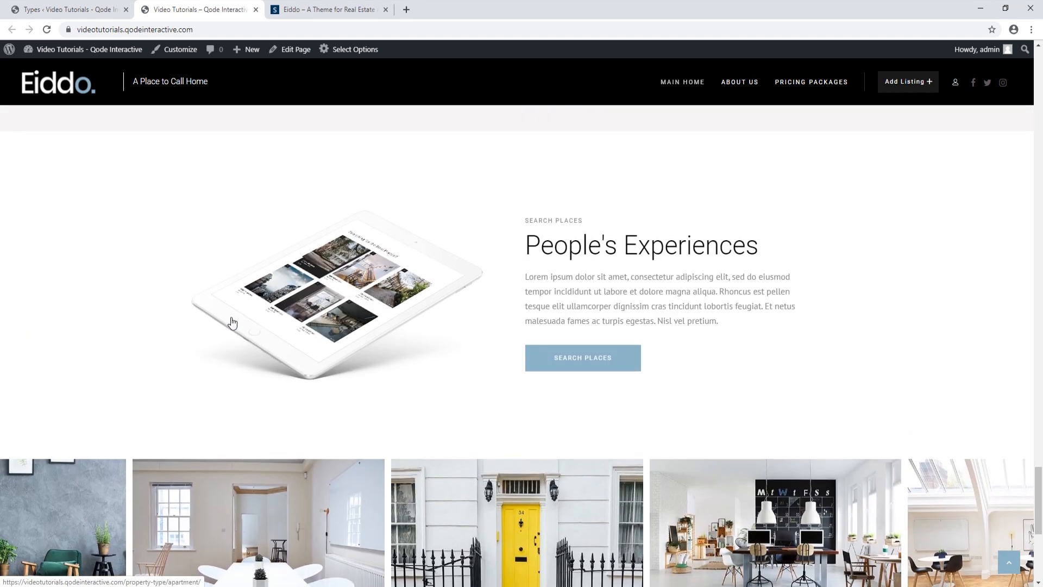
{"action": "left_click", "coordinate": [83, 9]}
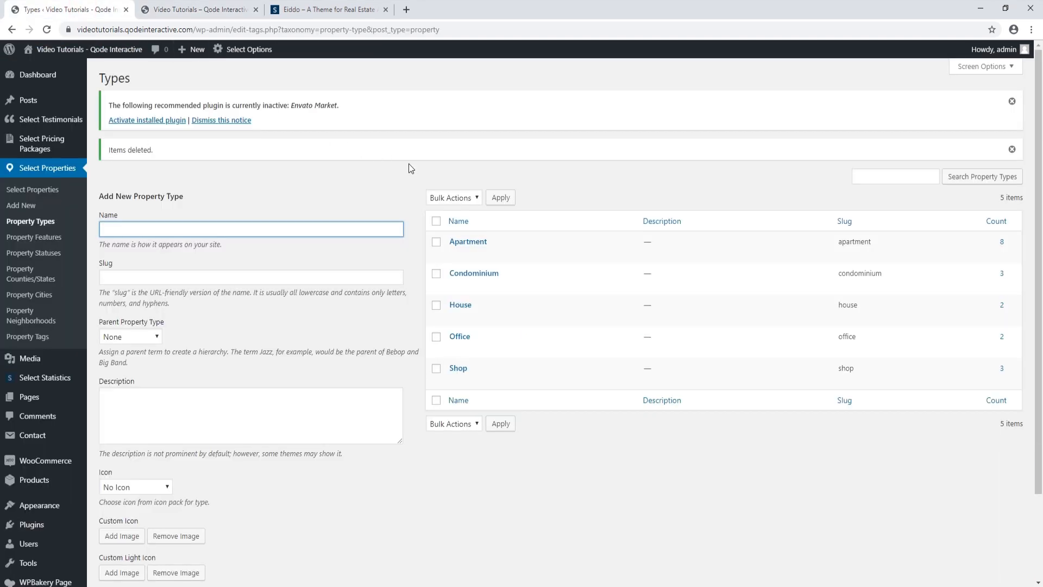
Replace the Apartment type's featured image with the uploaded property-type-4.jpg
{"action": "left_click", "coordinate": [467, 241]}
{"action": "scroll", "coordinate": [482, 248], "scroll_direction": "down", "scroll_amount": 3}
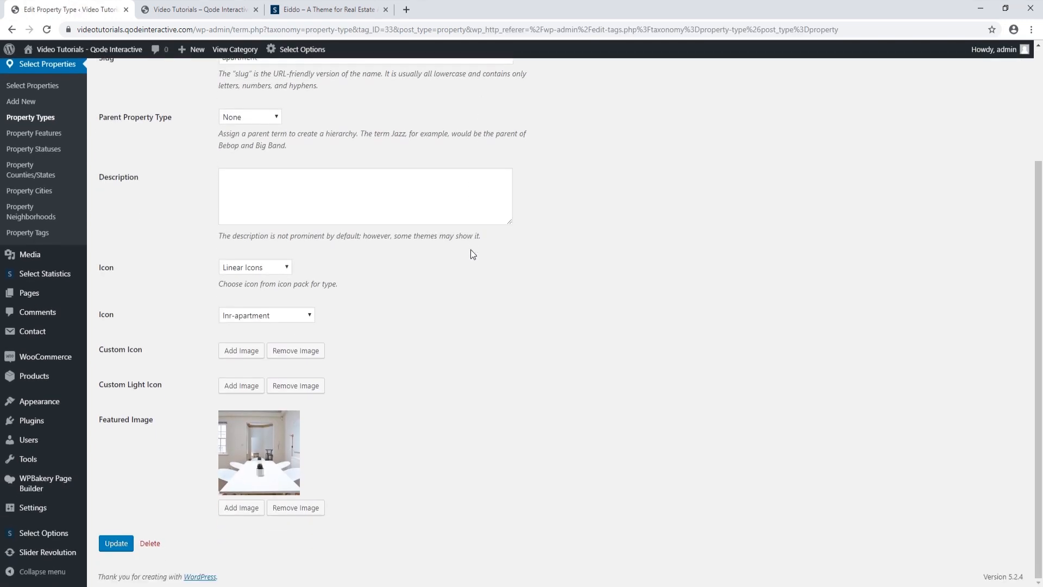
{"action": "left_click", "coordinate": [304, 512]}
{"action": "left_click", "coordinate": [572, 94]}
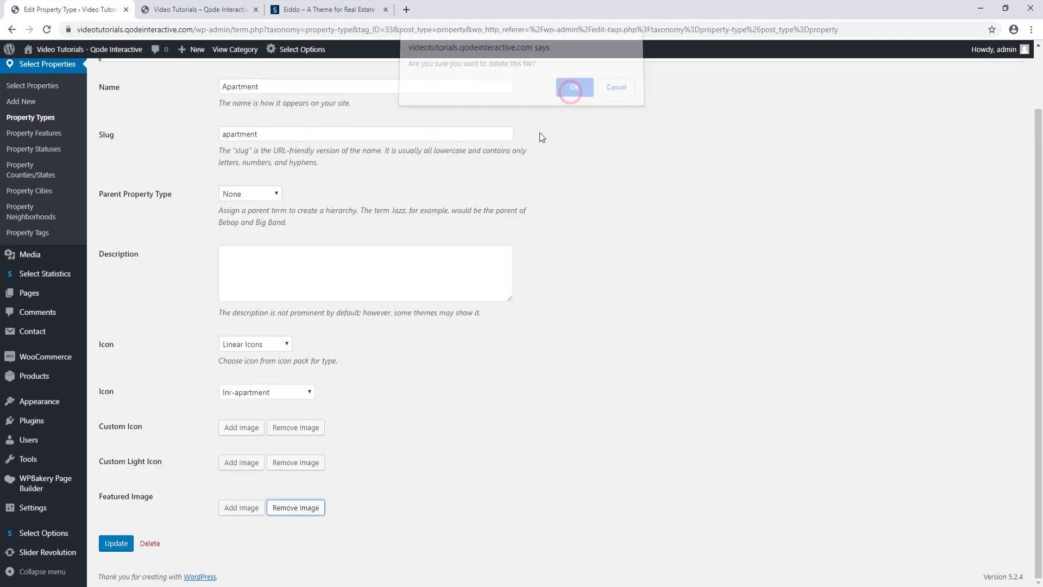
{"action": "left_click", "coordinate": [245, 508]}
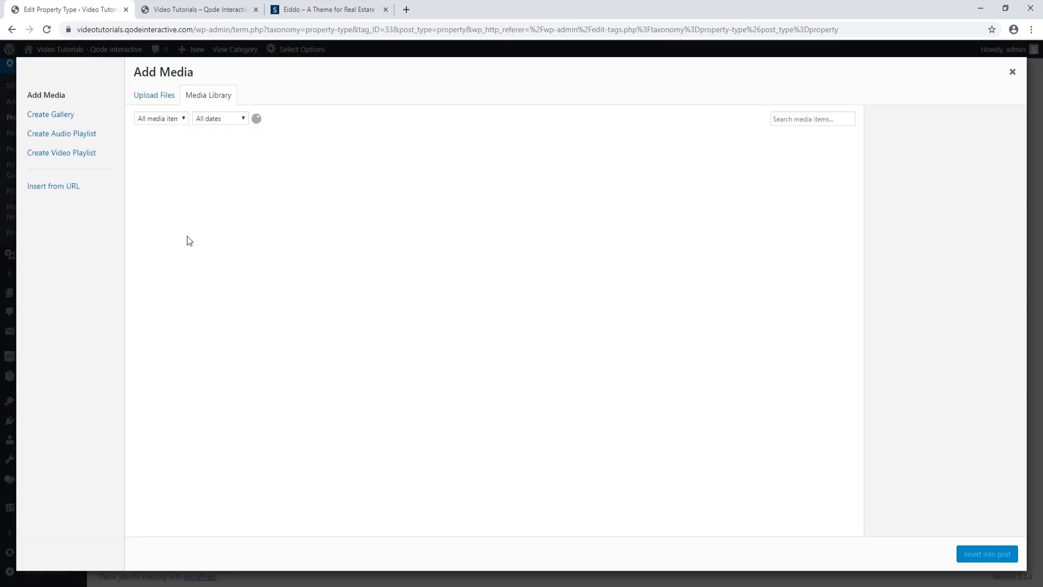
{"action": "left_click", "coordinate": [155, 96]}
{"action": "left_click", "coordinate": [553, 298]}
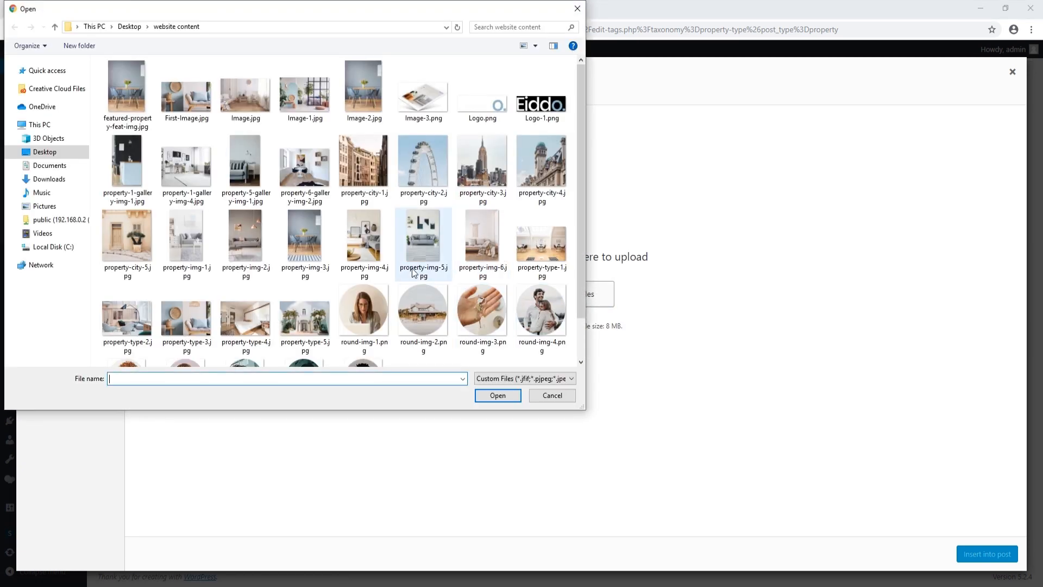
{"action": "left_click", "coordinate": [248, 314]}
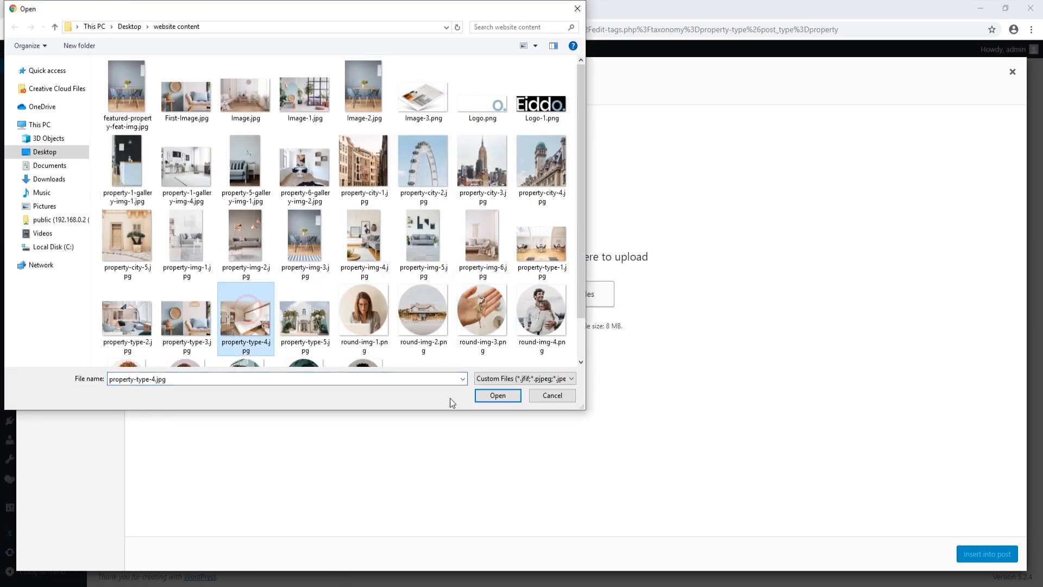
{"action": "left_click", "coordinate": [498, 395]}
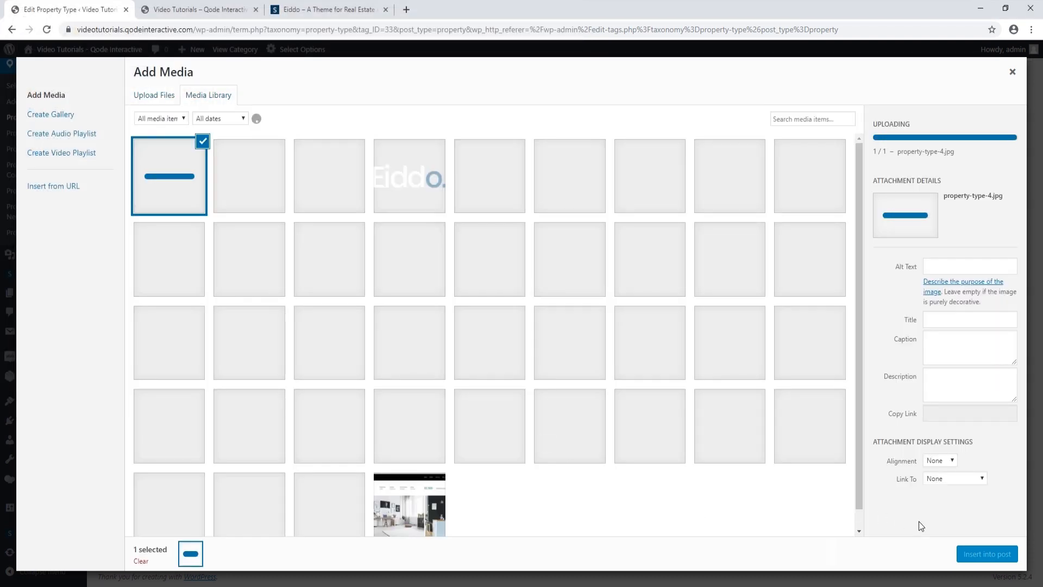
{"action": "left_click", "coordinate": [960, 558]}
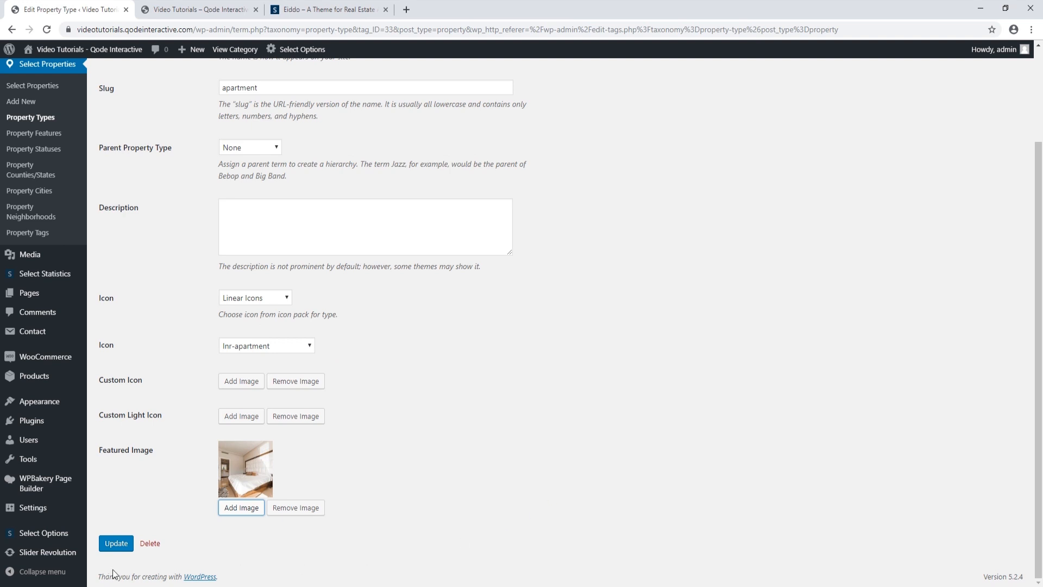
Save the Apartment type and reload the live home page
{"action": "left_click", "coordinate": [115, 545]}
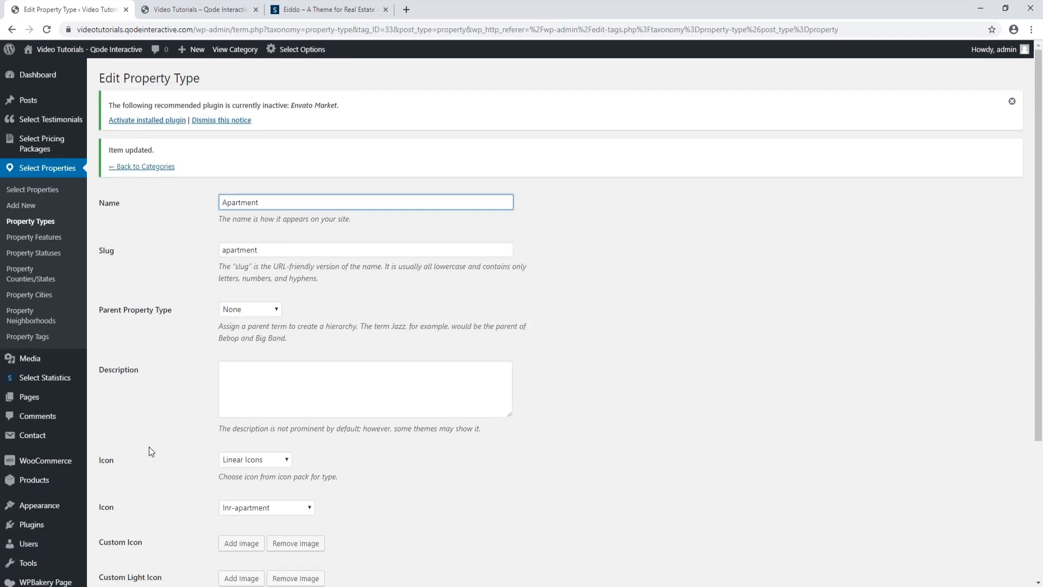
{"action": "left_click", "coordinate": [196, 9]}
{"action": "left_click", "coordinate": [52, 30]}
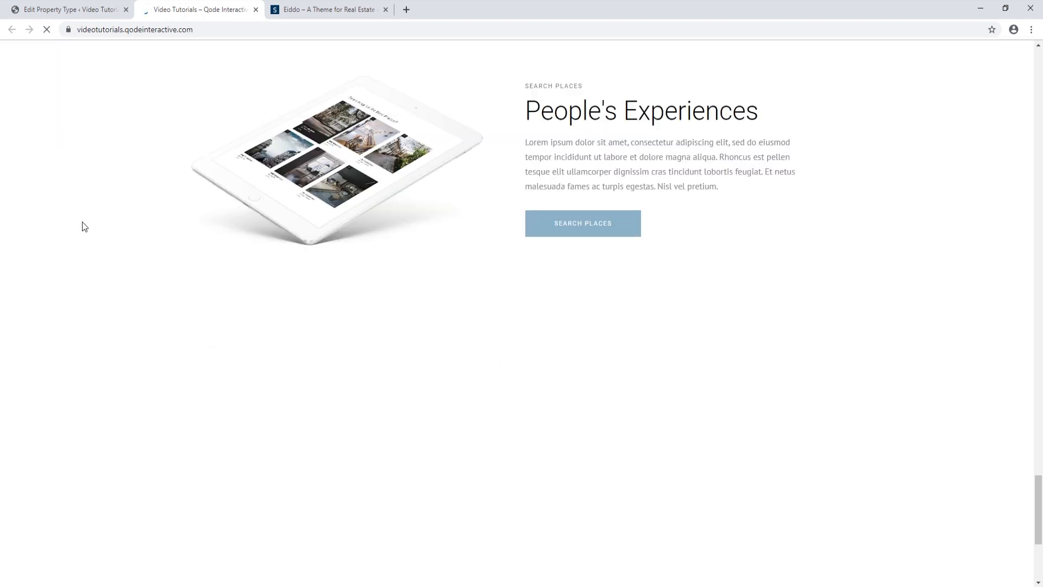
Revisit the Apartment and Condominium property type editors
{"action": "scroll", "coordinate": [83, 222], "scroll_direction": "down", "scroll_amount": 2}
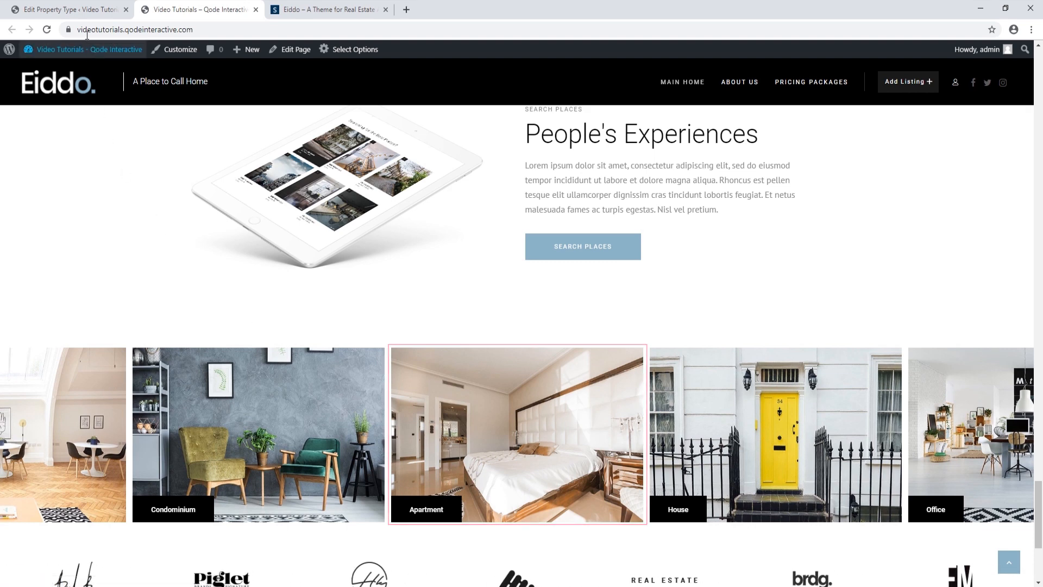
{"action": "left_click", "coordinate": [93, 9]}
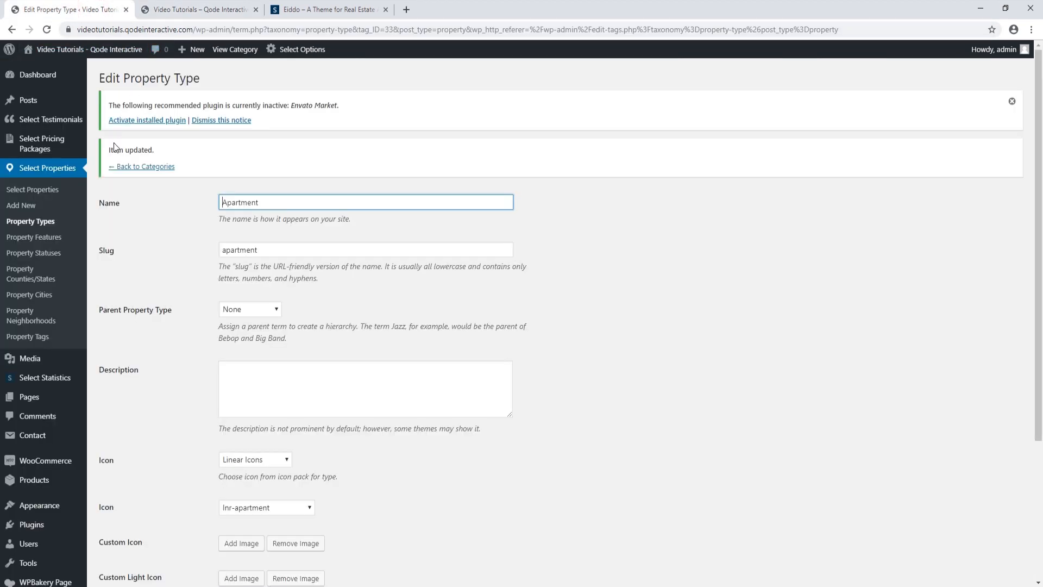
{"action": "left_click", "coordinate": [34, 223]}
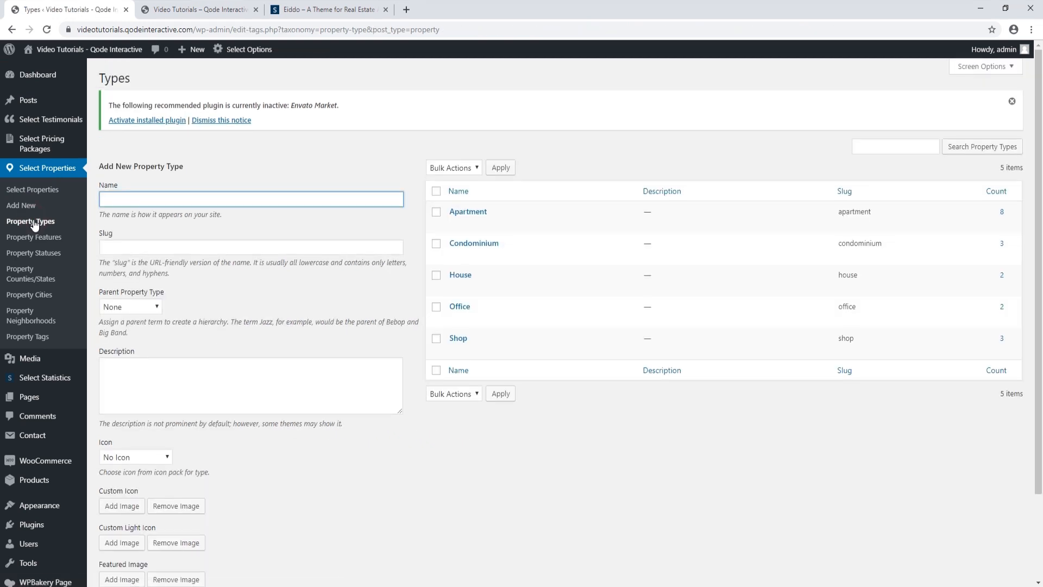
{"action": "left_click", "coordinate": [490, 242]}
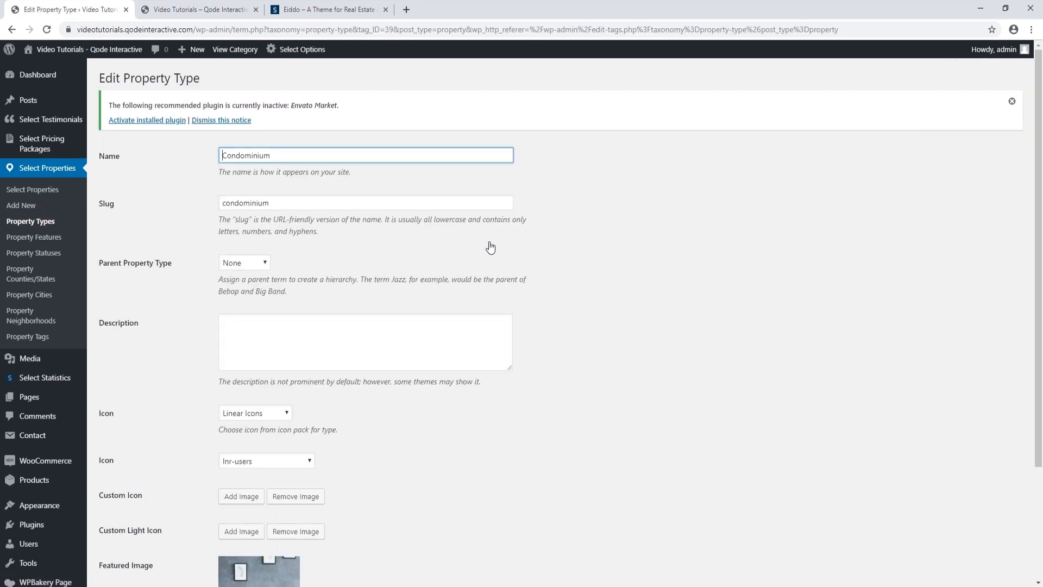
{"action": "scroll", "coordinate": [380, 380], "scroll_direction": "down", "scroll_amount": 3}
{"action": "left_click", "coordinate": [241, 506]}
{"action": "left_click", "coordinate": [148, 96]}
{"action": "left_click", "coordinate": [568, 294]}
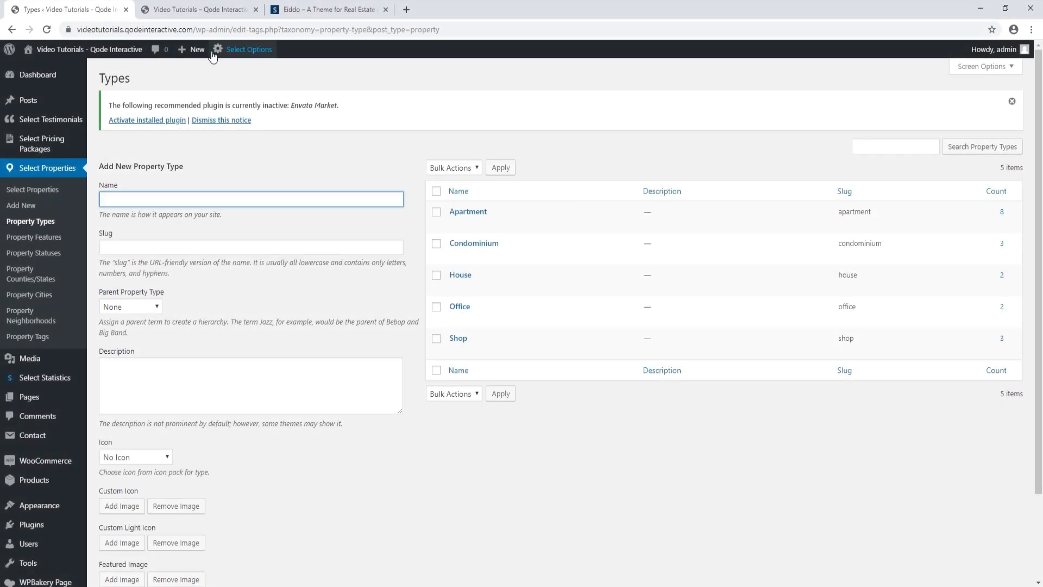
Reload the home page to check updated property types, then open Property Features
{"action": "left_click", "coordinate": [201, 9]}
{"action": "left_click", "coordinate": [47, 29]}
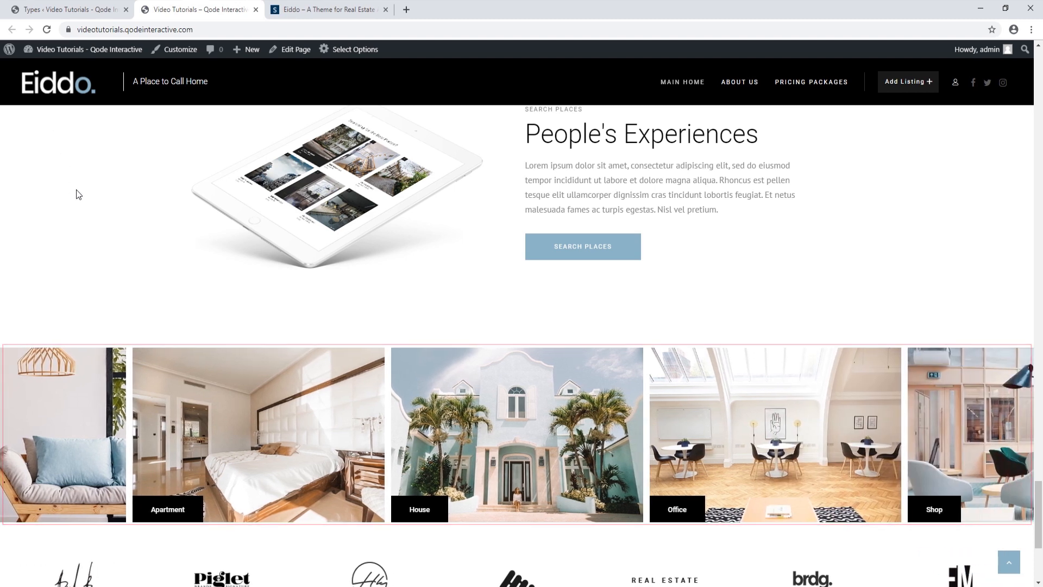
{"action": "scroll", "coordinate": [77, 189], "scroll_direction": "up", "scroll_amount": 1}
{"action": "scroll", "coordinate": [76, 194], "scroll_direction": "up", "scroll_amount": 5}
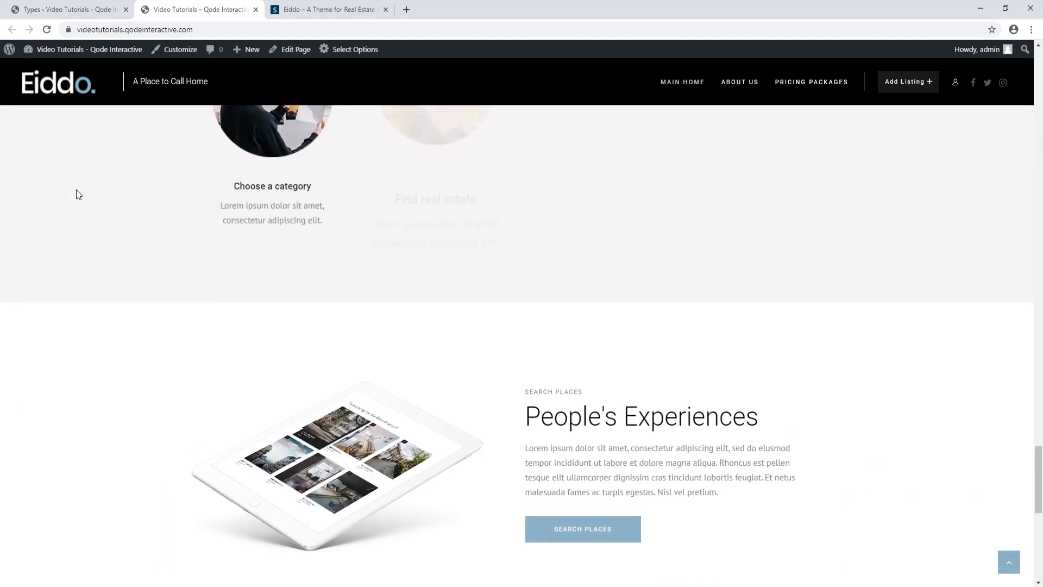
{"action": "left_click", "coordinate": [58, 5]}
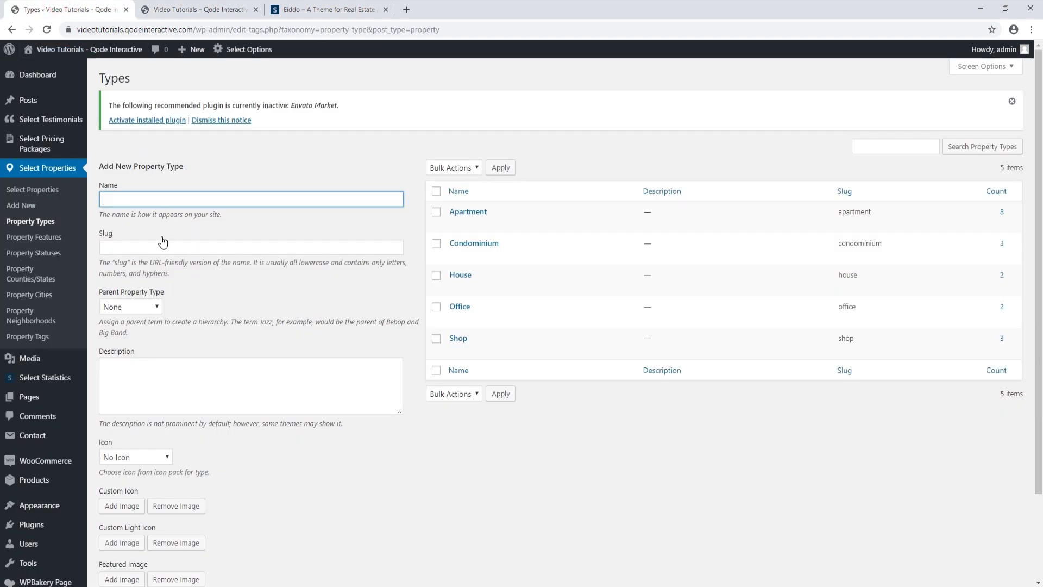
{"action": "left_click", "coordinate": [55, 242]}
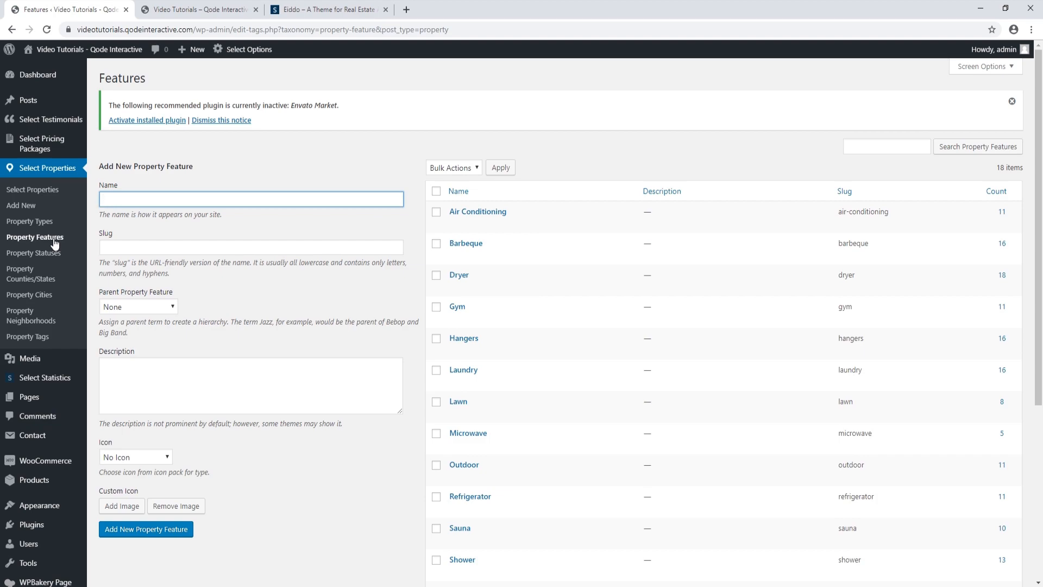
Review the 22 Park Ave listing's features on the live site
{"action": "left_click", "coordinate": [210, 11]}
{"action": "scroll", "coordinate": [213, 293], "scroll_direction": "up", "scroll_amount": 1}
{"action": "scroll", "coordinate": [213, 291], "scroll_direction": "up", "scroll_amount": 20}
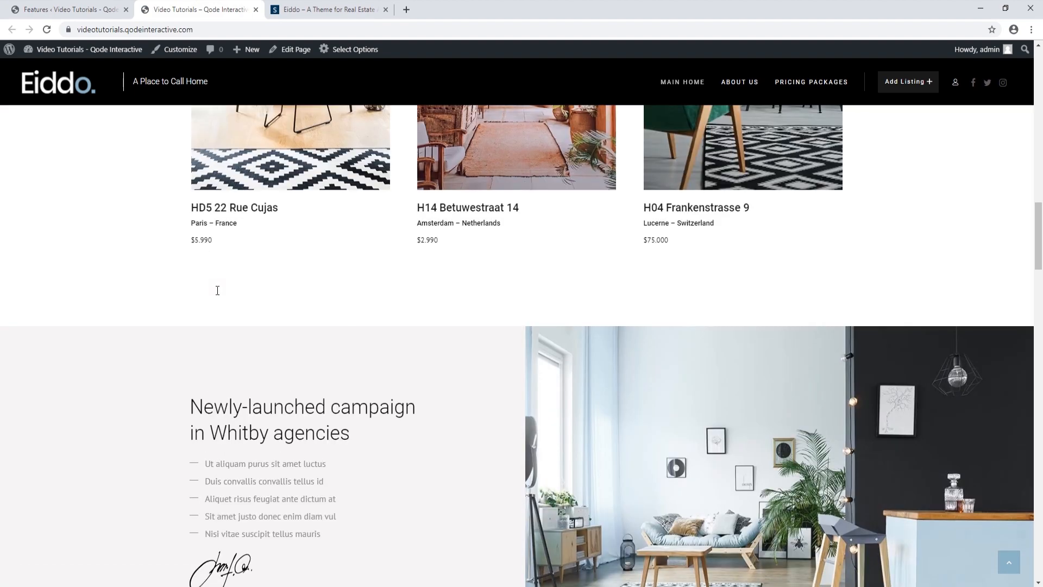
{"action": "scroll", "coordinate": [217, 290], "scroll_direction": "up", "scroll_amount": 5}
{"action": "left_click", "coordinate": [265, 204]}
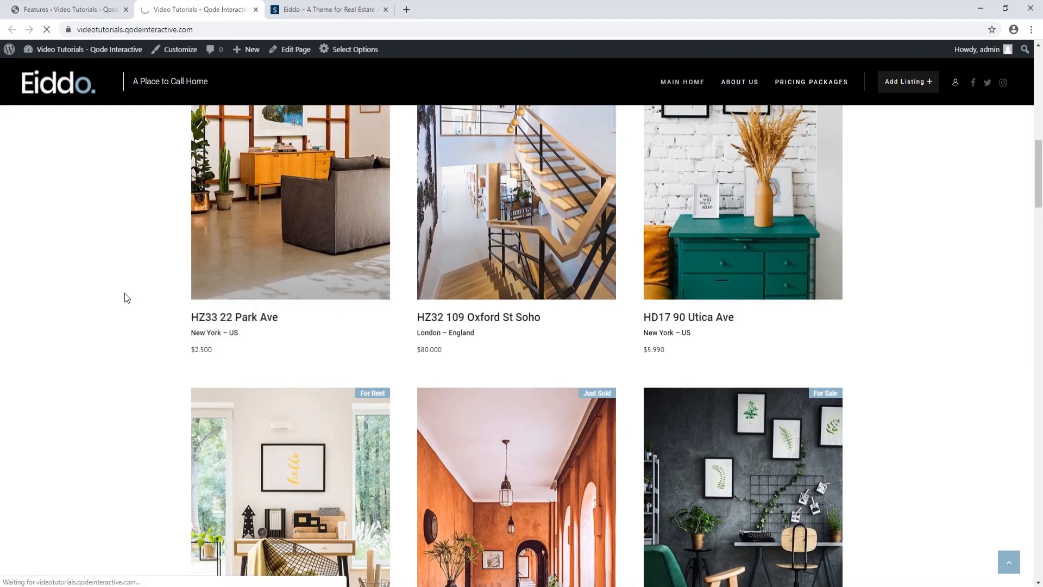
{"action": "scroll", "coordinate": [125, 293], "scroll_direction": "down", "scroll_amount": 5}
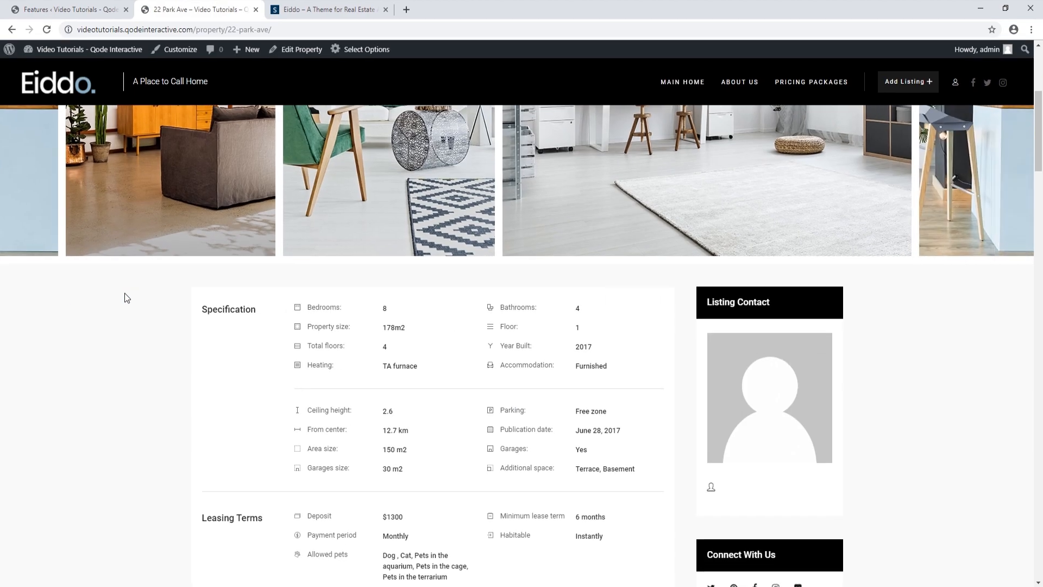
{"action": "scroll", "coordinate": [125, 298], "scroll_direction": "down", "scroll_amount": 4}
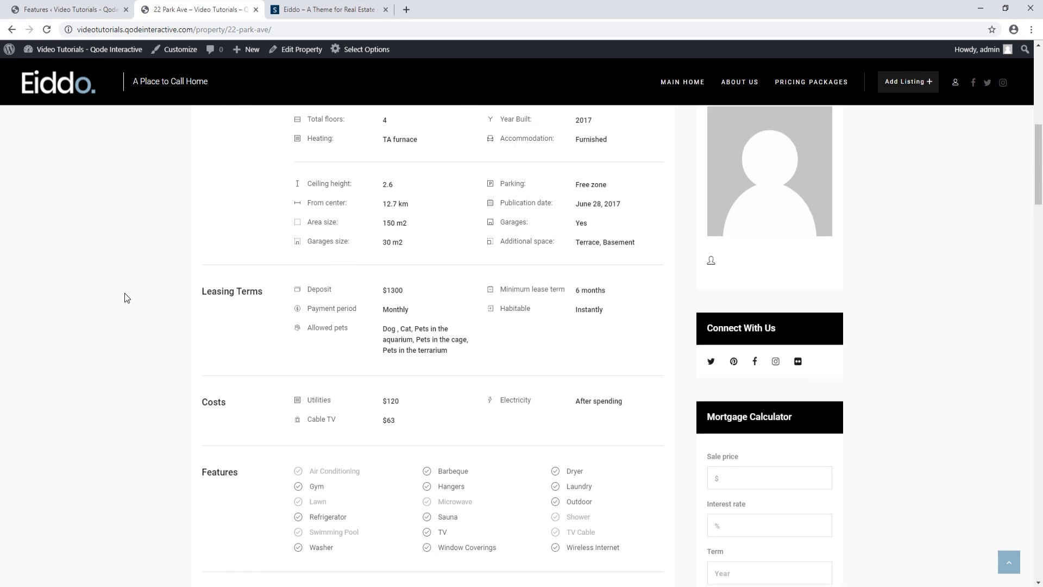
{"action": "scroll", "coordinate": [126, 298], "scroll_direction": "down", "scroll_amount": 1}
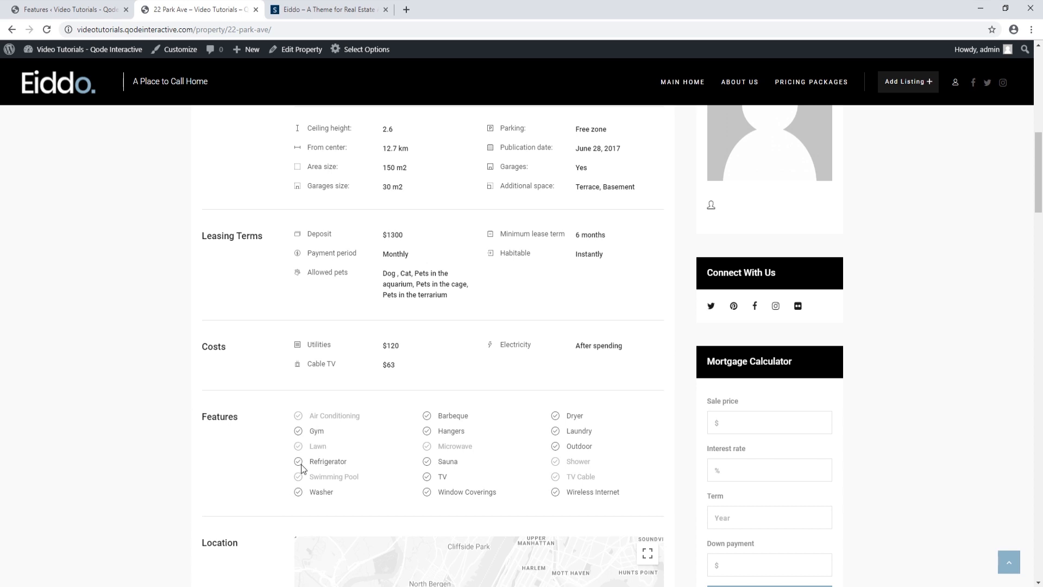
{"action": "left_click", "coordinate": [13, 29]}
{"action": "left_click", "coordinate": [59, 9]}
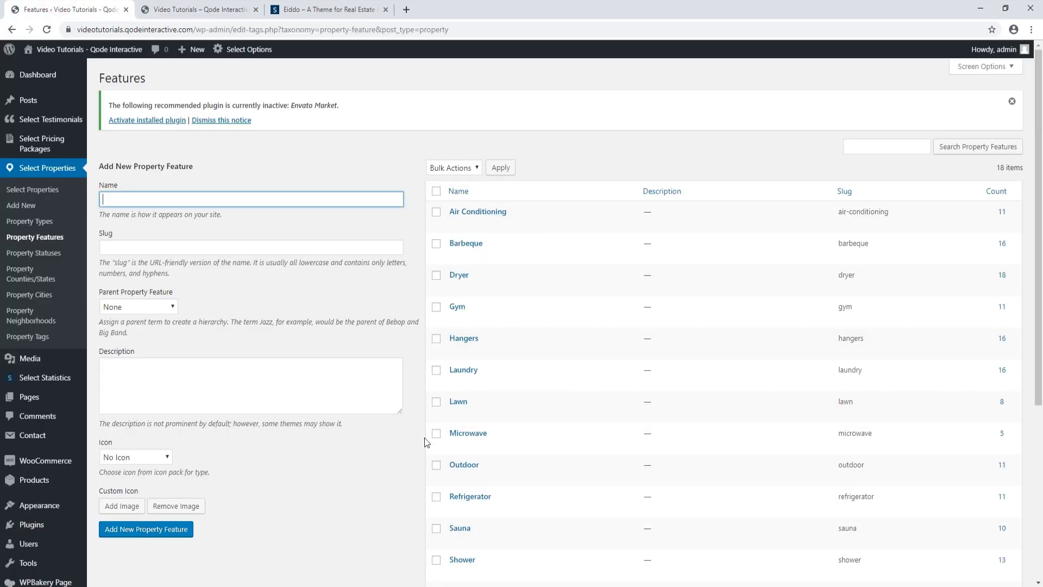
Permanently delete the Hangers property feature
{"action": "scroll", "coordinate": [378, 488], "scroll_direction": "down", "scroll_amount": 4}
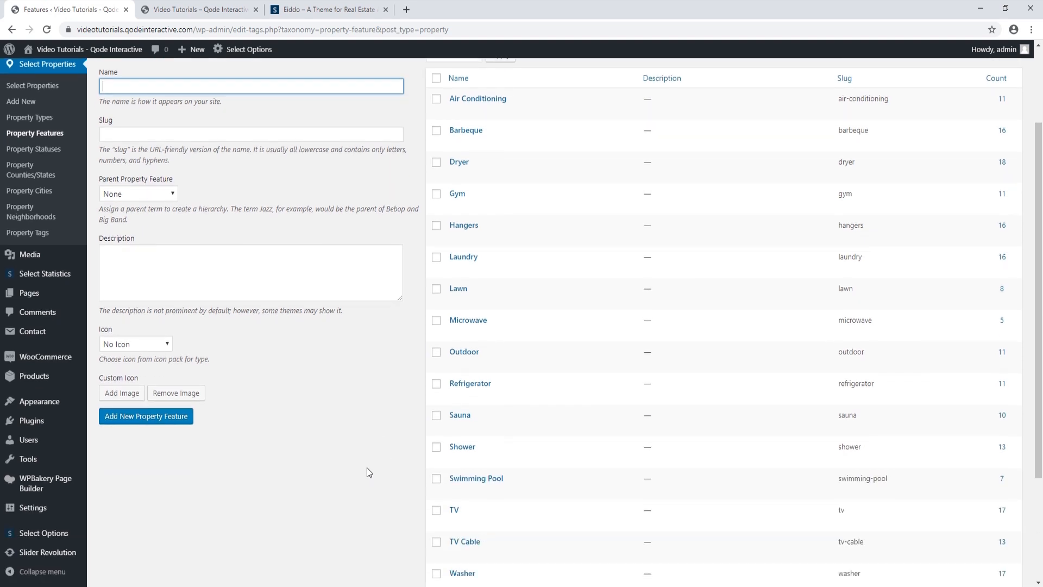
{"action": "scroll", "coordinate": [368, 469], "scroll_direction": "down", "scroll_amount": 1}
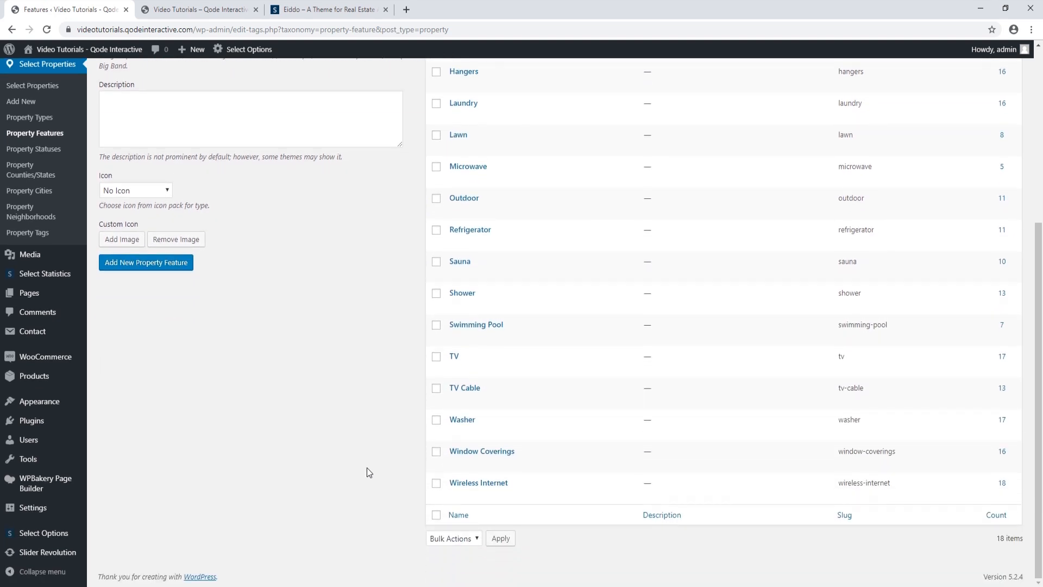
{"action": "scroll", "coordinate": [366, 467], "scroll_direction": "up", "scroll_amount": 2}
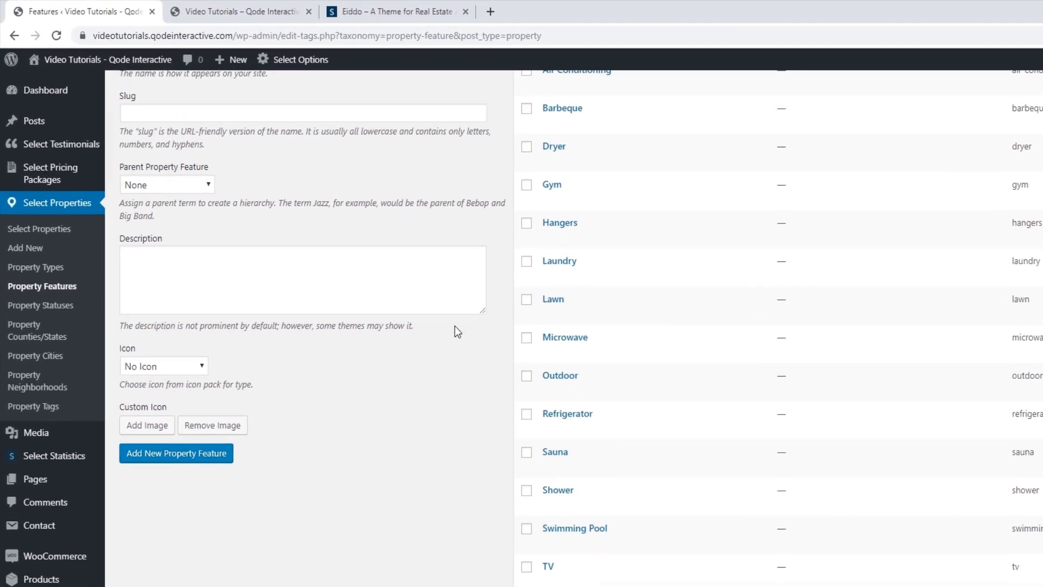
{"action": "left_click", "coordinate": [562, 242]}
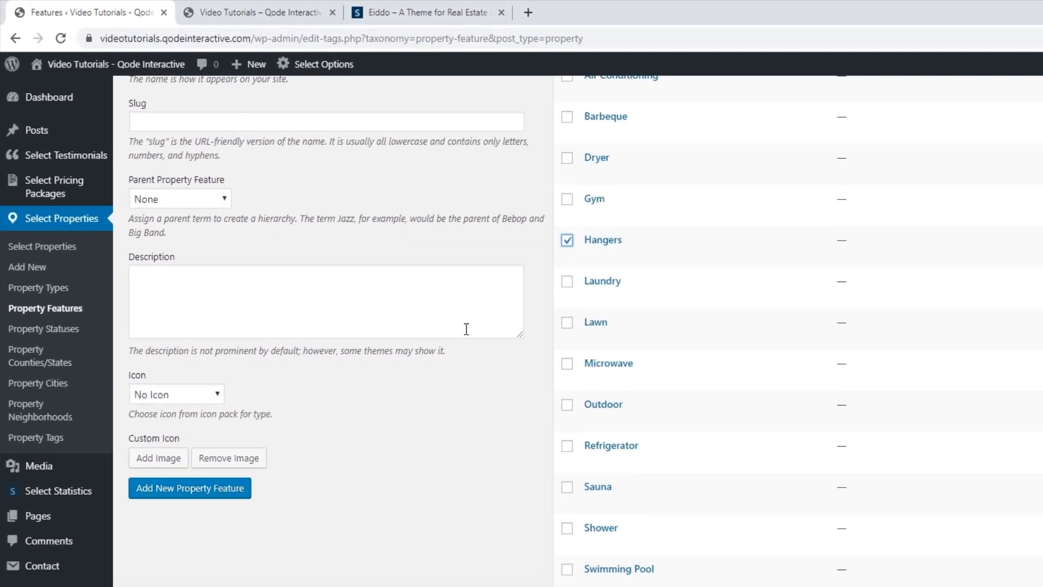
{"action": "scroll", "coordinate": [467, 329], "scroll_direction": "up", "scroll_amount": 4}
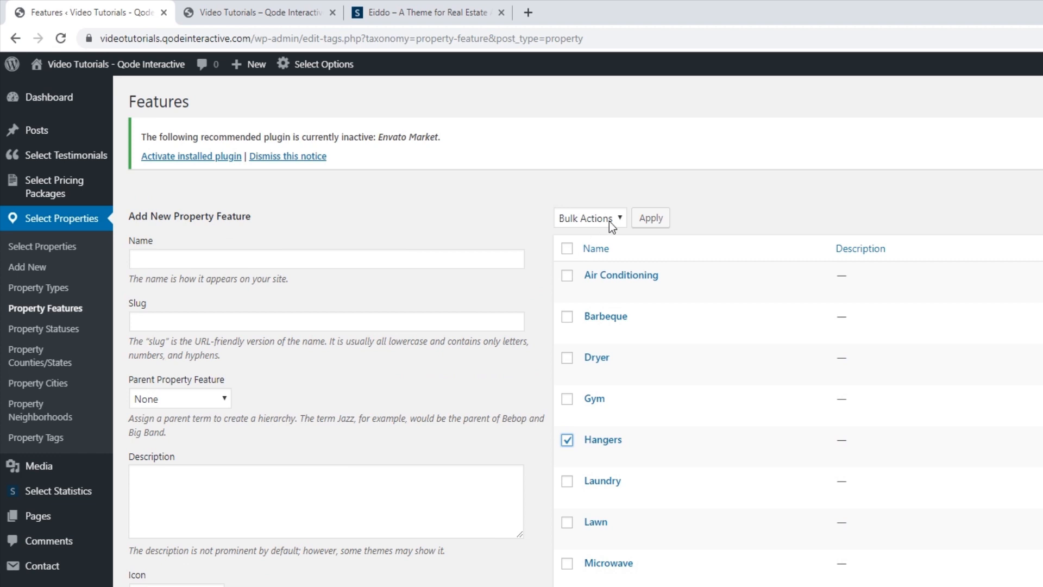
{"action": "left_click", "coordinate": [619, 219]}
{"action": "left_click", "coordinate": [584, 252]}
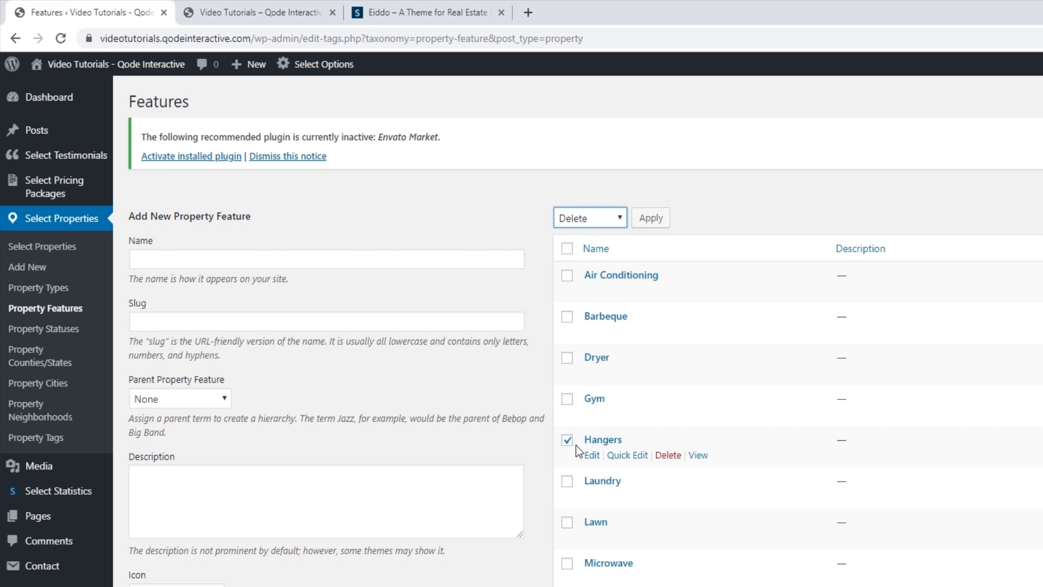
{"action": "left_click", "coordinate": [674, 457]}
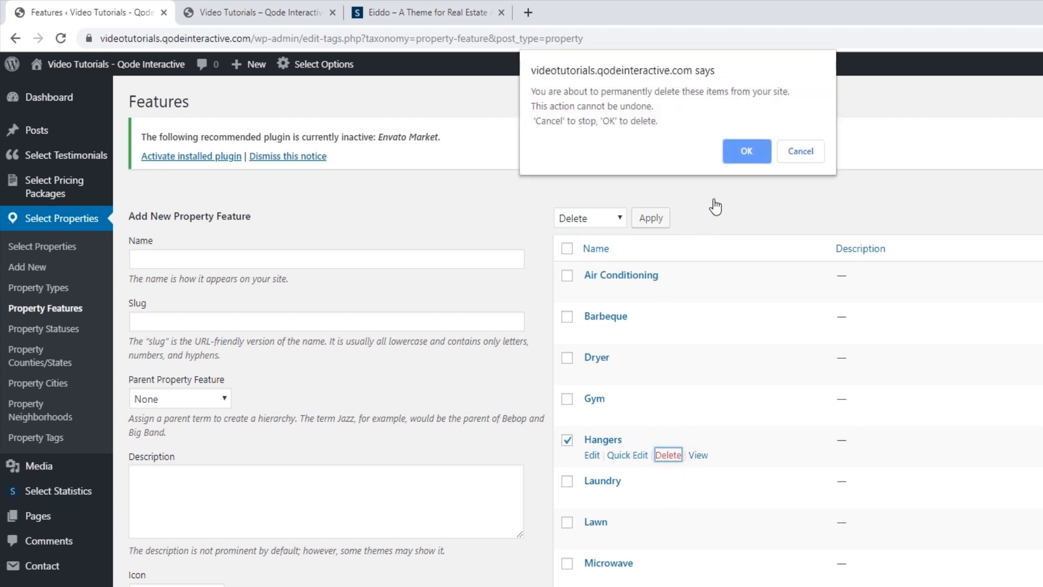
{"action": "left_click", "coordinate": [752, 155]}
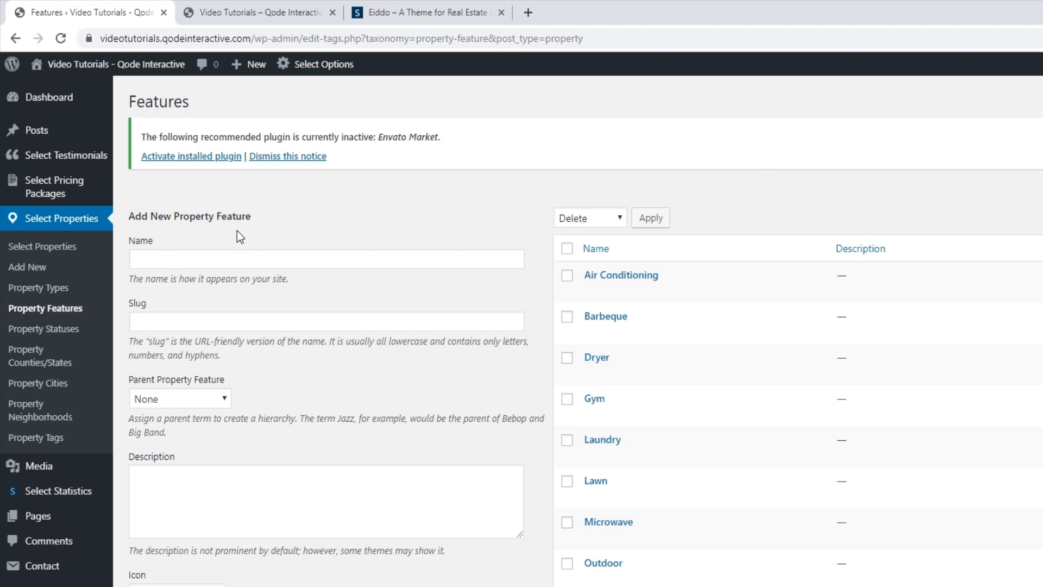
Add a new property feature named 'Smoke Detector'
{"action": "left_click", "coordinate": [206, 259]}
{"action": "type", "text": "Smoke De"}
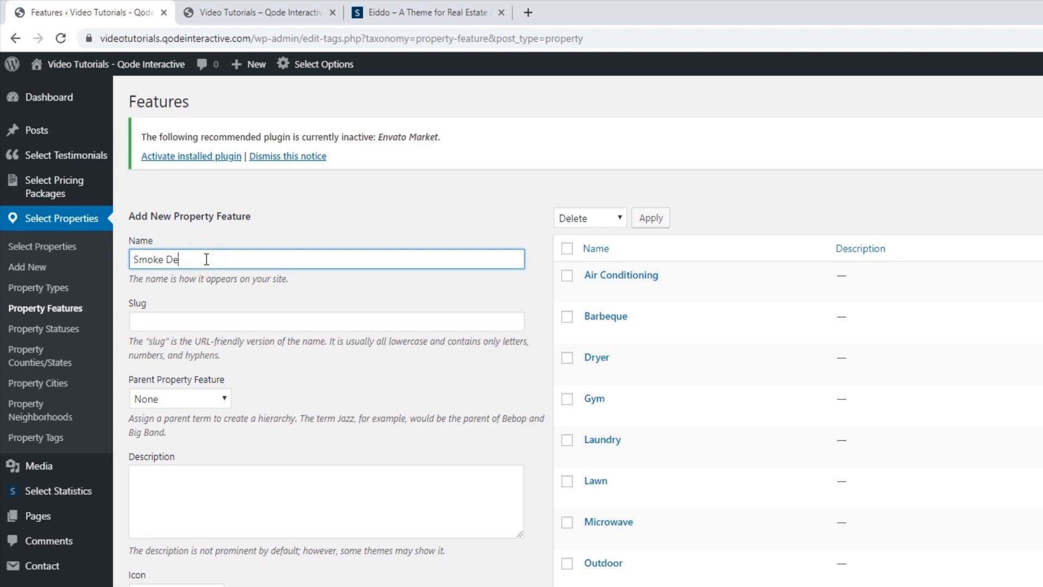
{"action": "type", "text": "tector"}
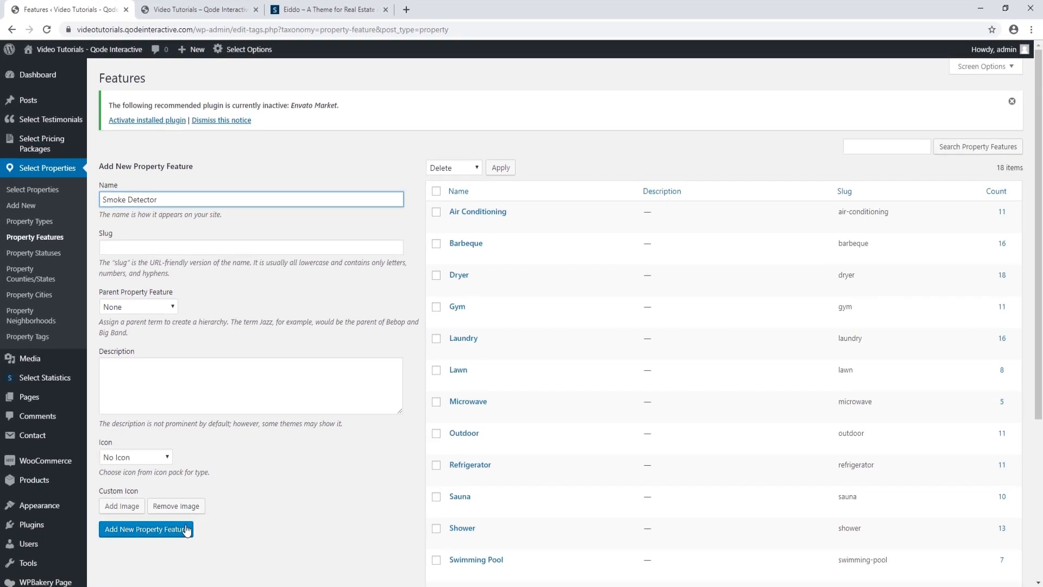
{"action": "left_click", "coordinate": [174, 530]}
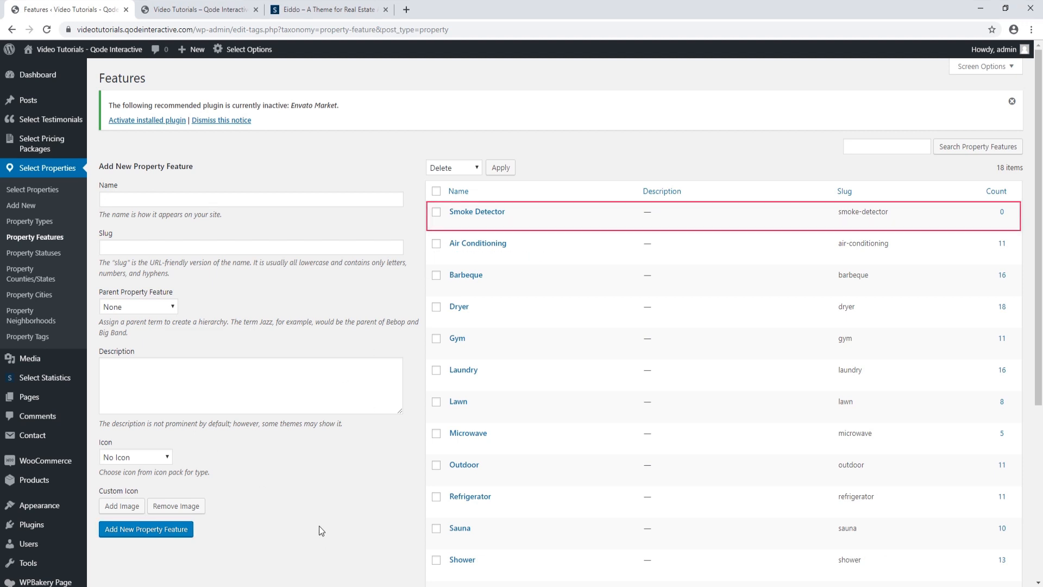
{"action": "left_click", "coordinate": [199, 10]}
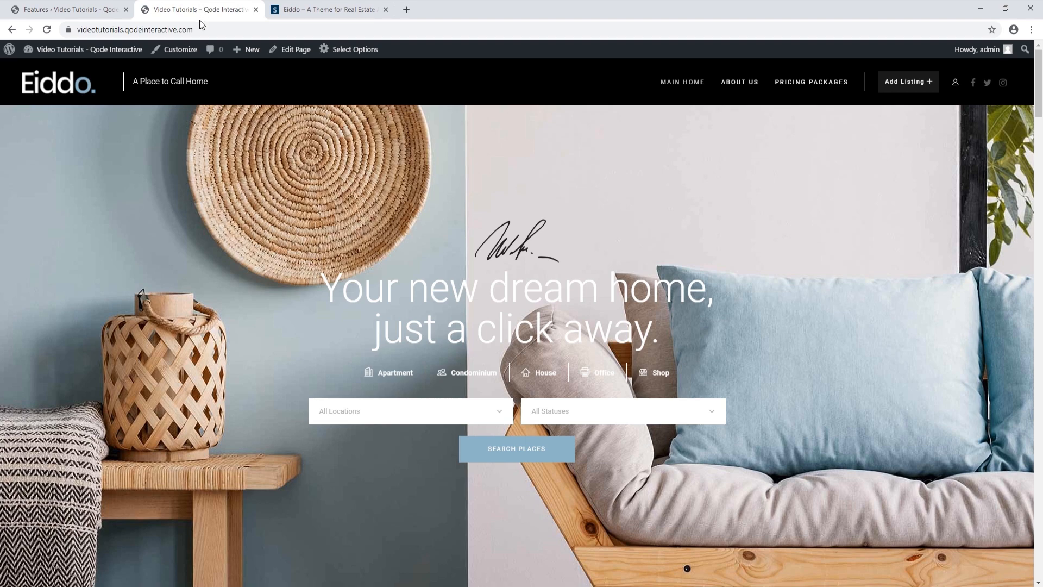
Reload the home page and check that 22 Park Ave lists Smoke Detector among its features
{"action": "left_click", "coordinate": [46, 29]}
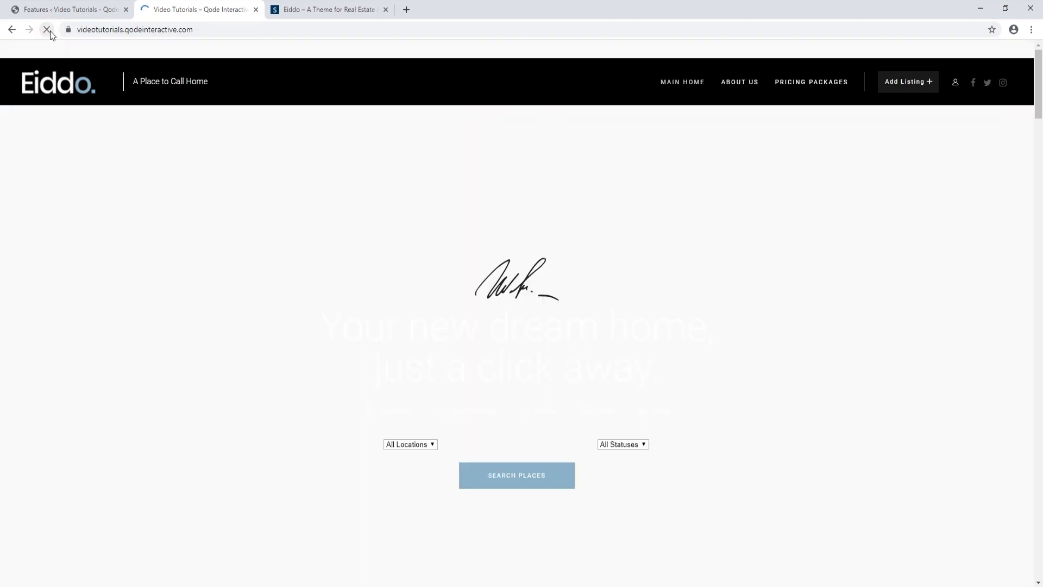
{"action": "scroll", "coordinate": [201, 303], "scroll_direction": "down", "scroll_amount": 6}
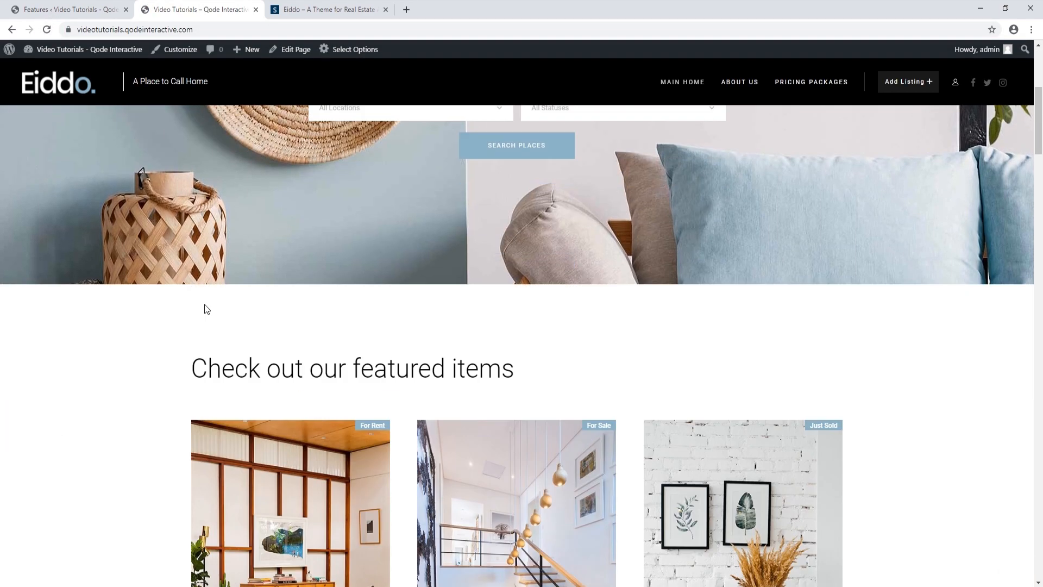
{"action": "scroll", "coordinate": [205, 309], "scroll_direction": "down", "scroll_amount": 4}
{"action": "left_click", "coordinate": [292, 318]}
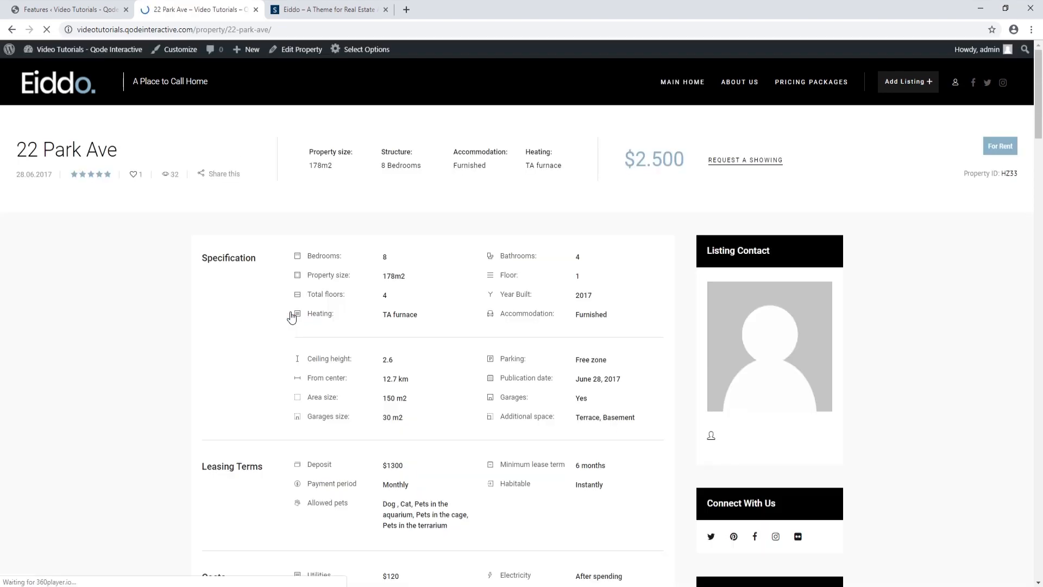
{"action": "scroll", "coordinate": [286, 314], "scroll_direction": "down", "scroll_amount": 9}
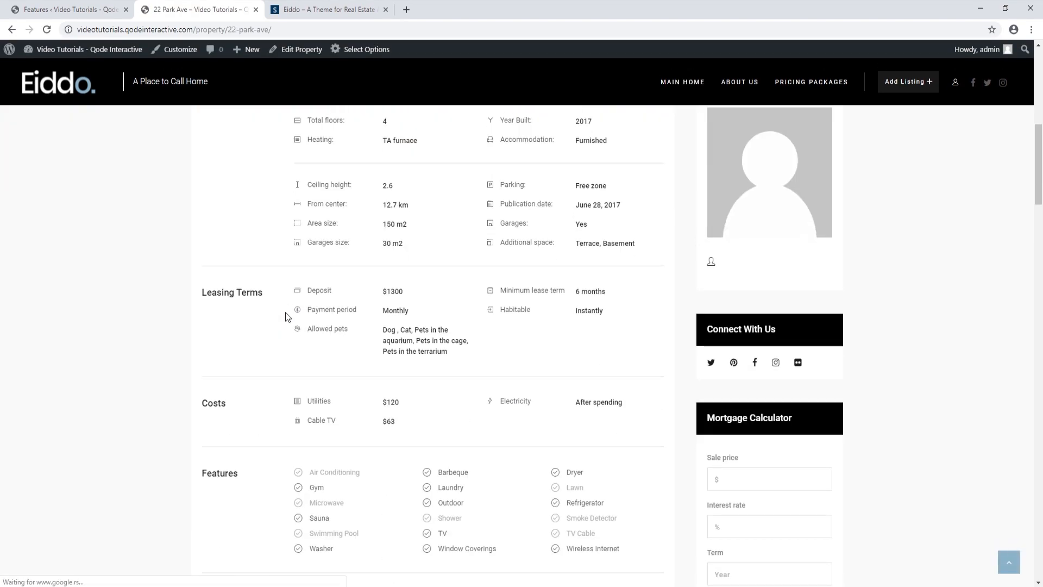
{"action": "scroll", "coordinate": [285, 312], "scroll_direction": "down", "scroll_amount": 1}
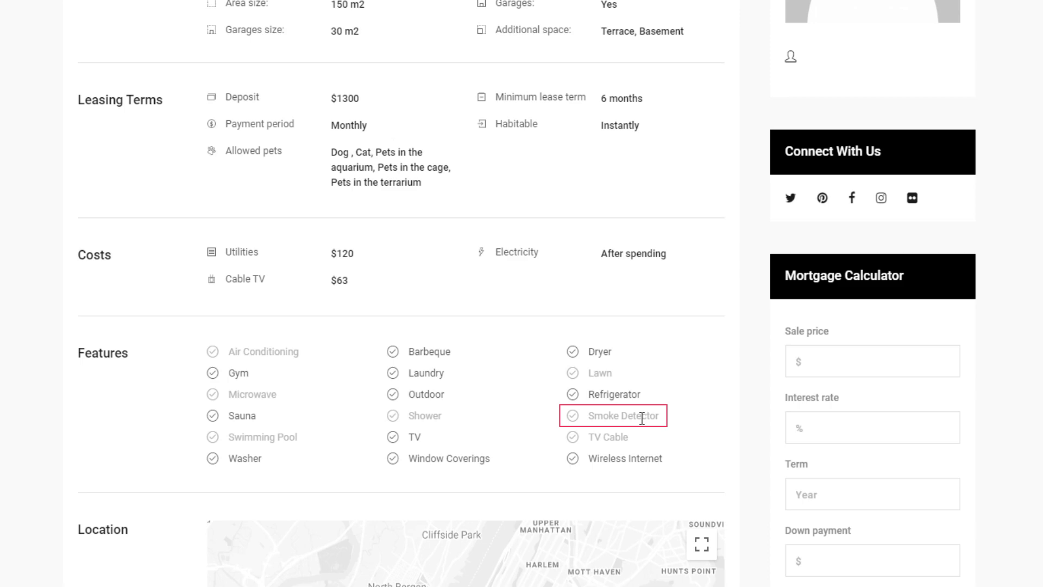
{"action": "left_click", "coordinate": [14, 31]}
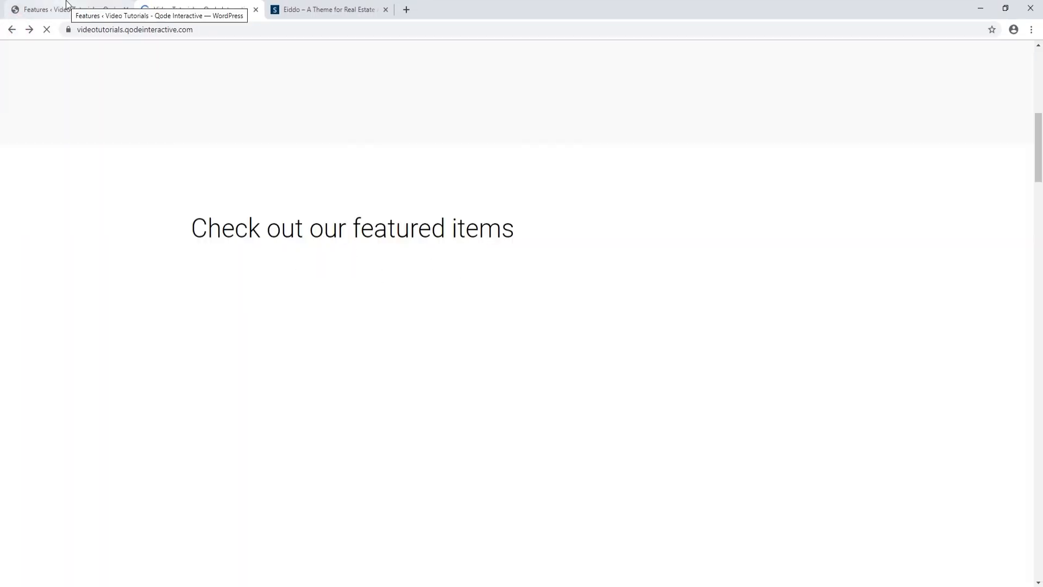
{"action": "left_click", "coordinate": [66, 7]}
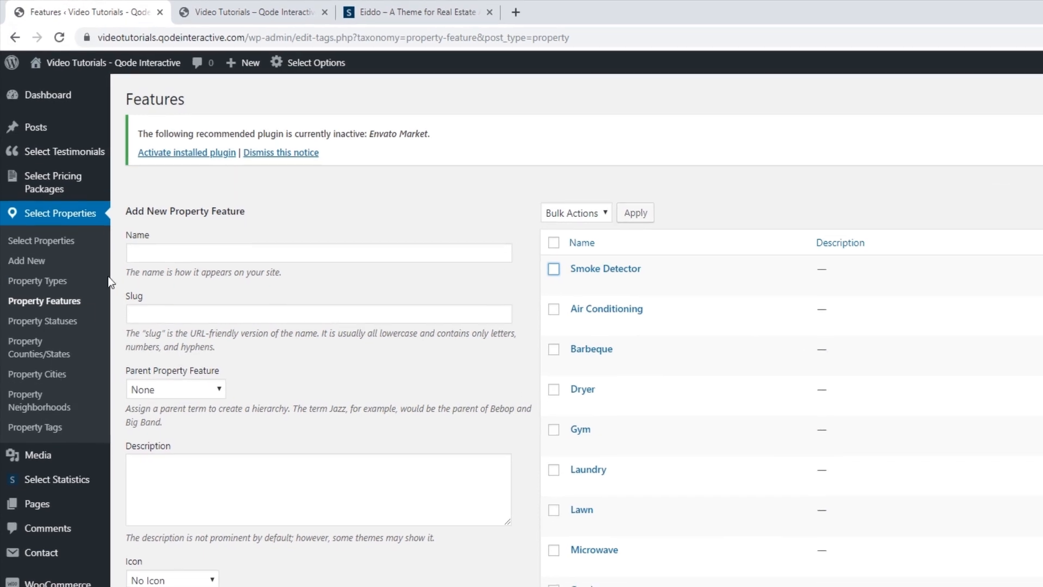
Browse Property Statuses and Property Counties/States, ending on Property Cities
{"action": "left_click", "coordinate": [73, 330]}
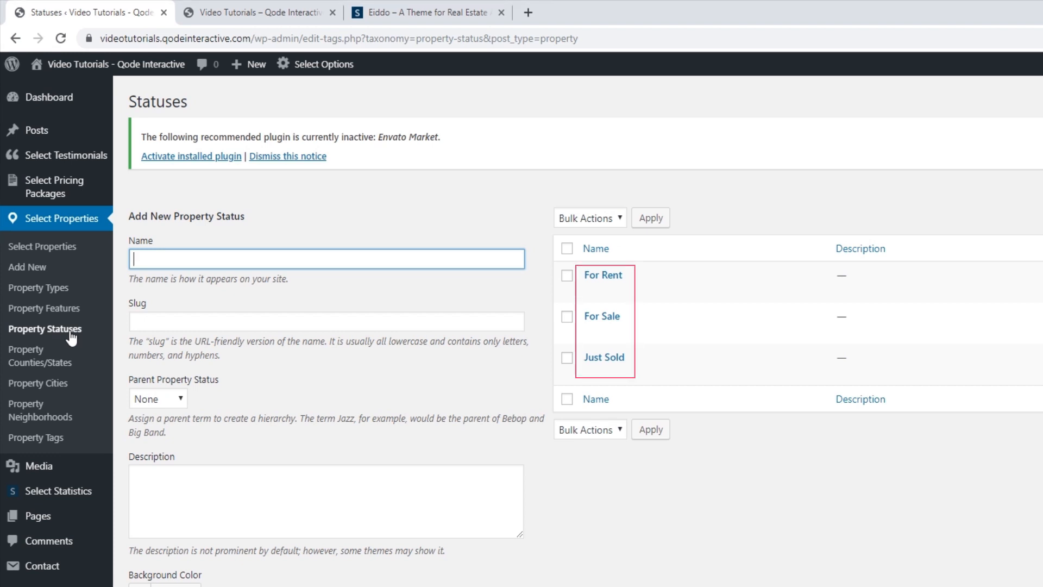
{"action": "left_click", "coordinate": [55, 356]}
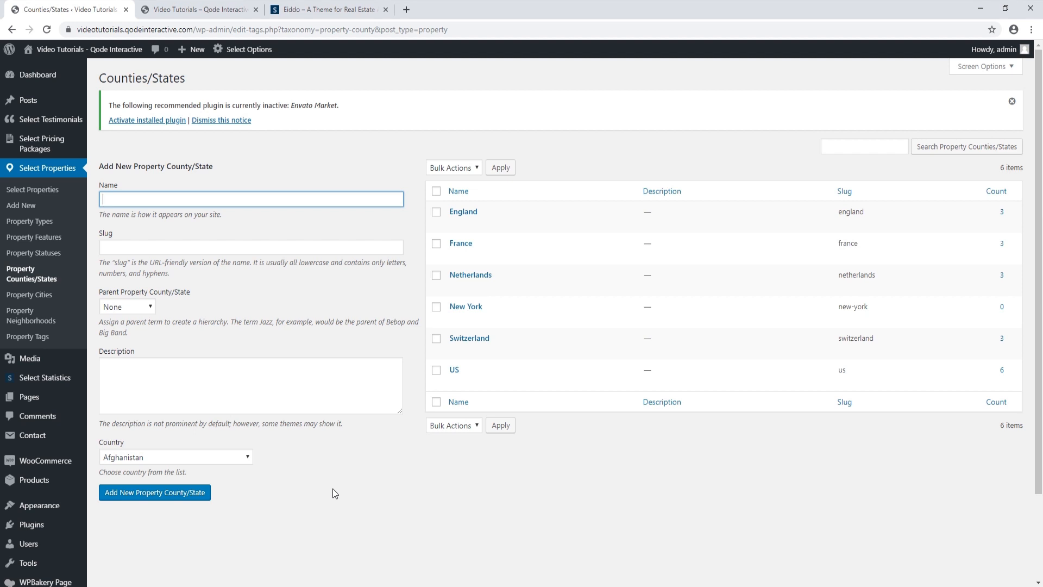
{"action": "left_click", "coordinate": [35, 294]}
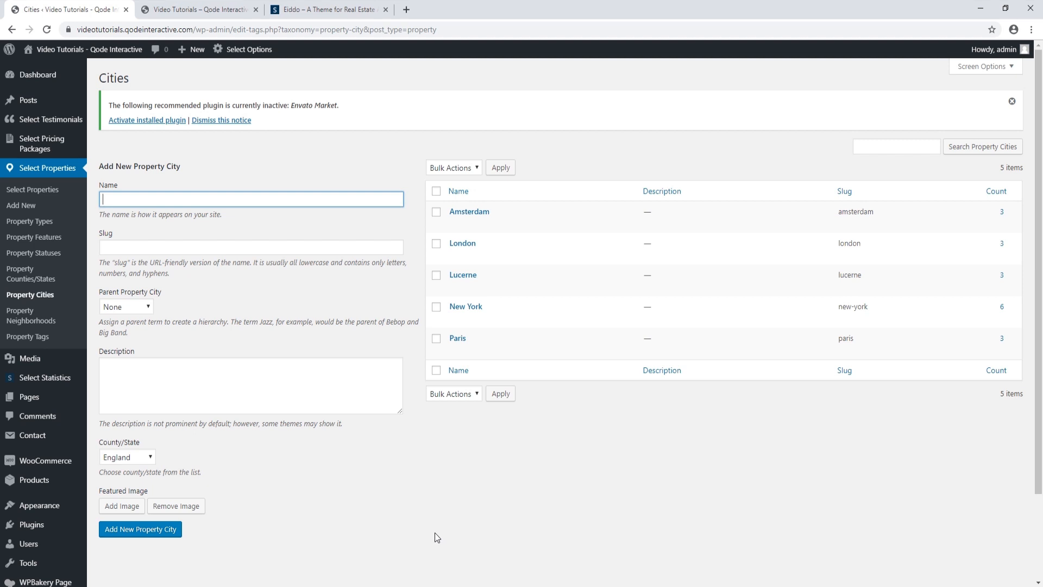
{"action": "left_click", "coordinate": [204, 9]}
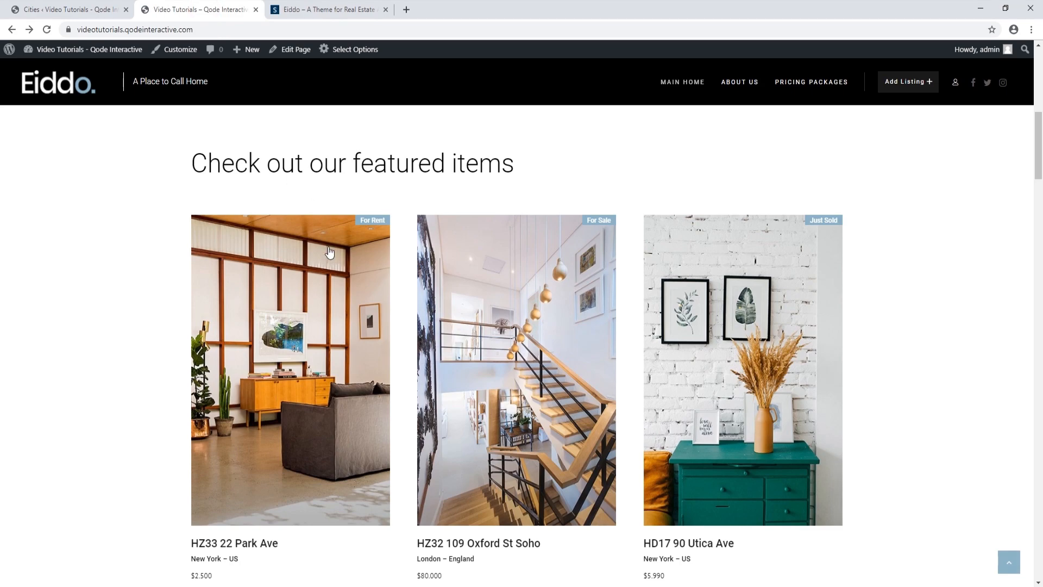
{"action": "scroll", "coordinate": [329, 254], "scroll_direction": "down", "scroll_amount": 15}
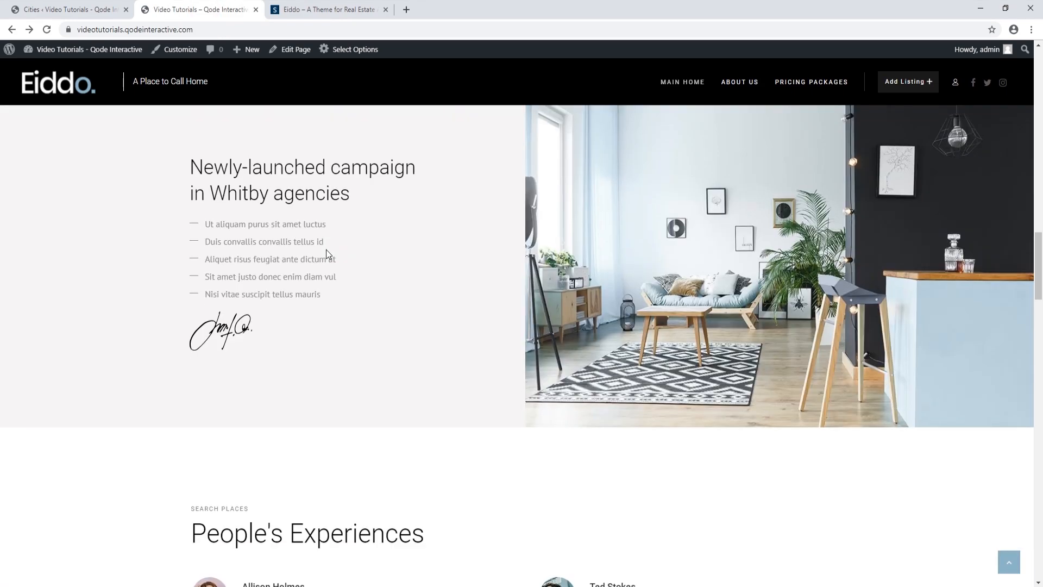
{"action": "scroll", "coordinate": [327, 255], "scroll_direction": "down", "scroll_amount": 8}
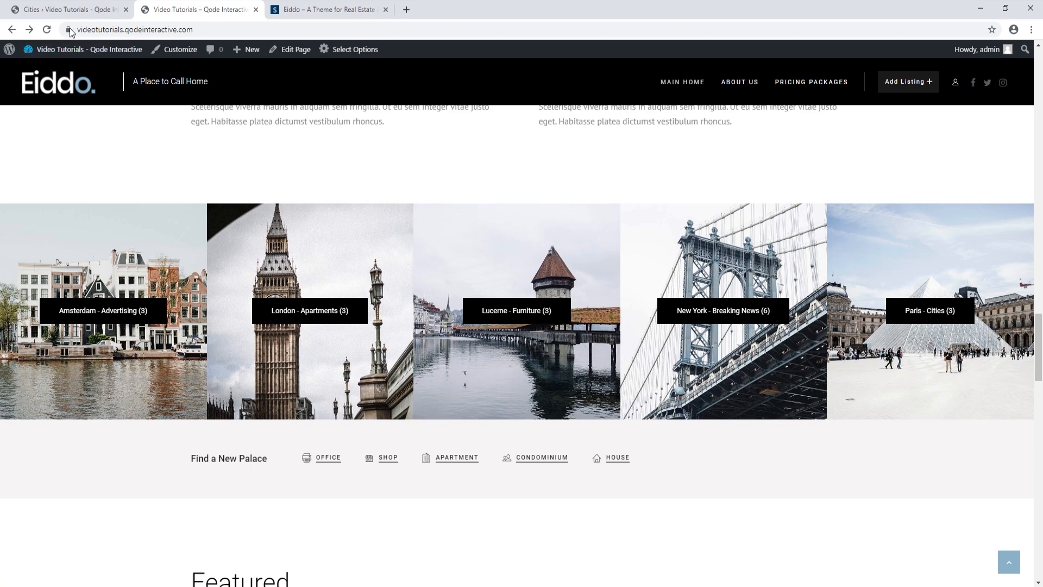
{"action": "left_click", "coordinate": [68, 10]}
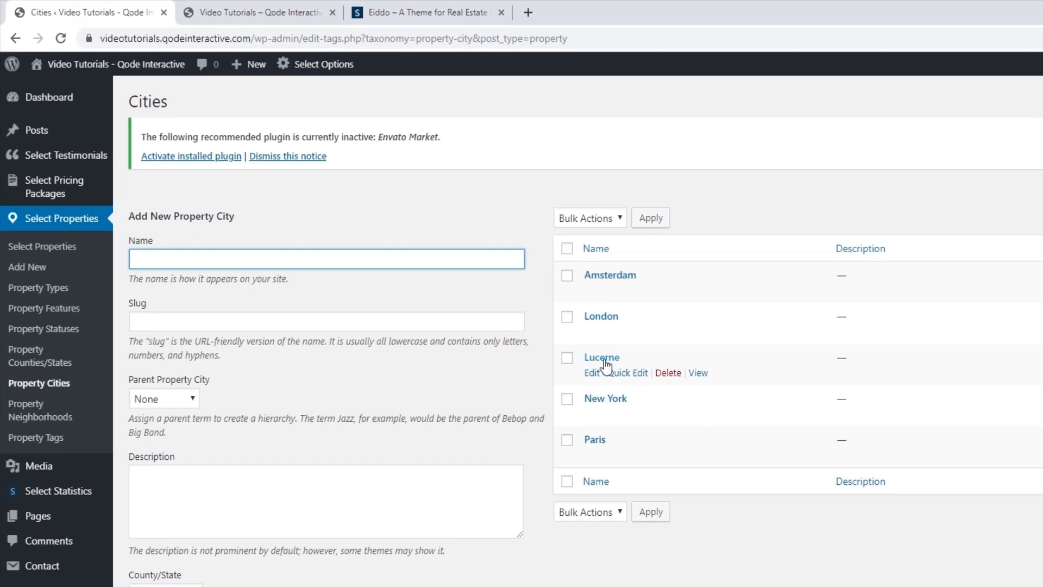
Delete the city Lucerne and give Amsterdam the featured image property-city-1.jpg
{"action": "left_click", "coordinate": [668, 373]}
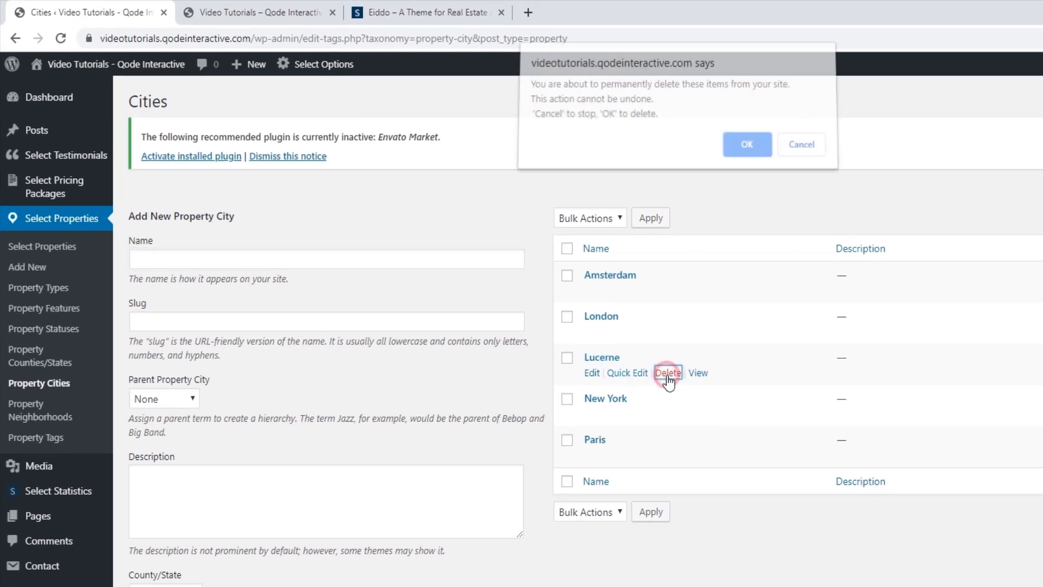
{"action": "left_click", "coordinate": [747, 145]}
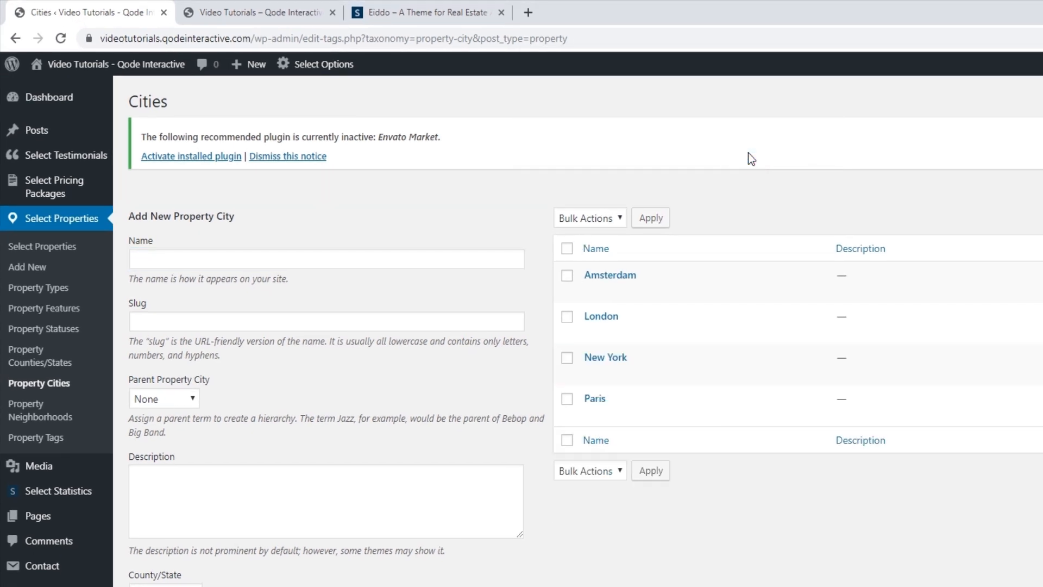
{"action": "left_click", "coordinate": [625, 275]}
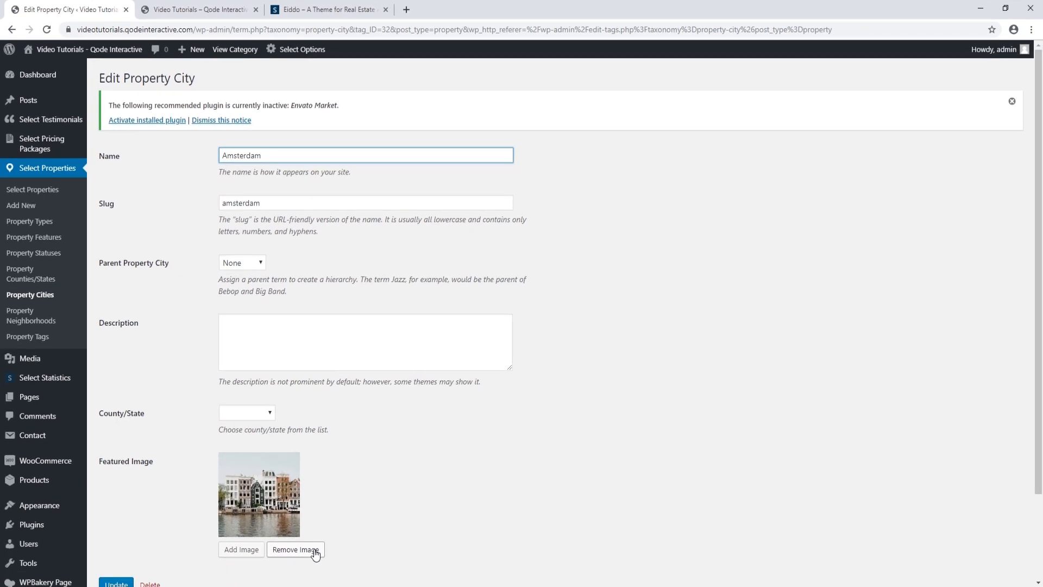
{"action": "left_click", "coordinate": [243, 550]}
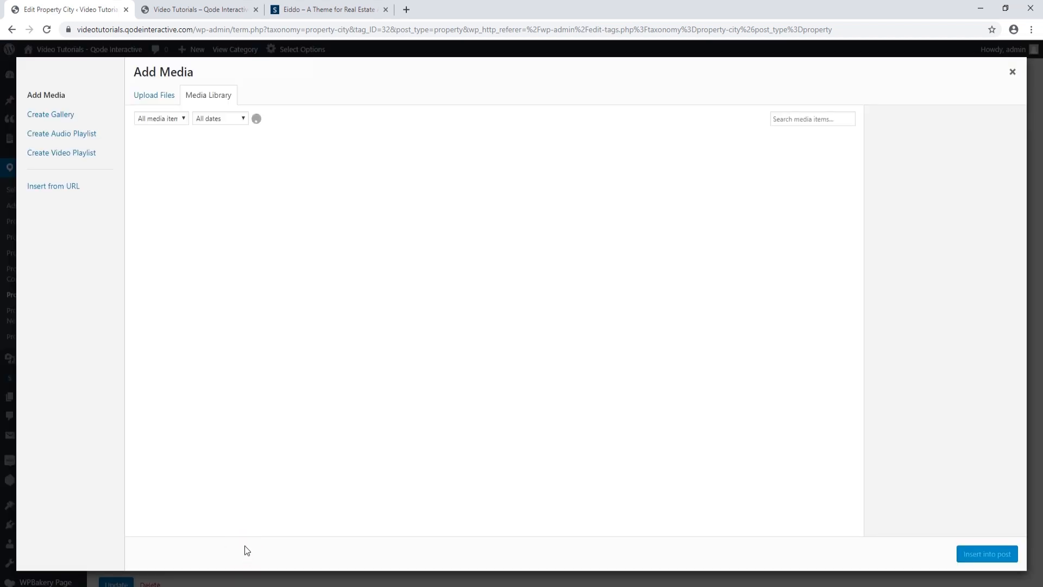
{"action": "left_click", "coordinate": [144, 98]}
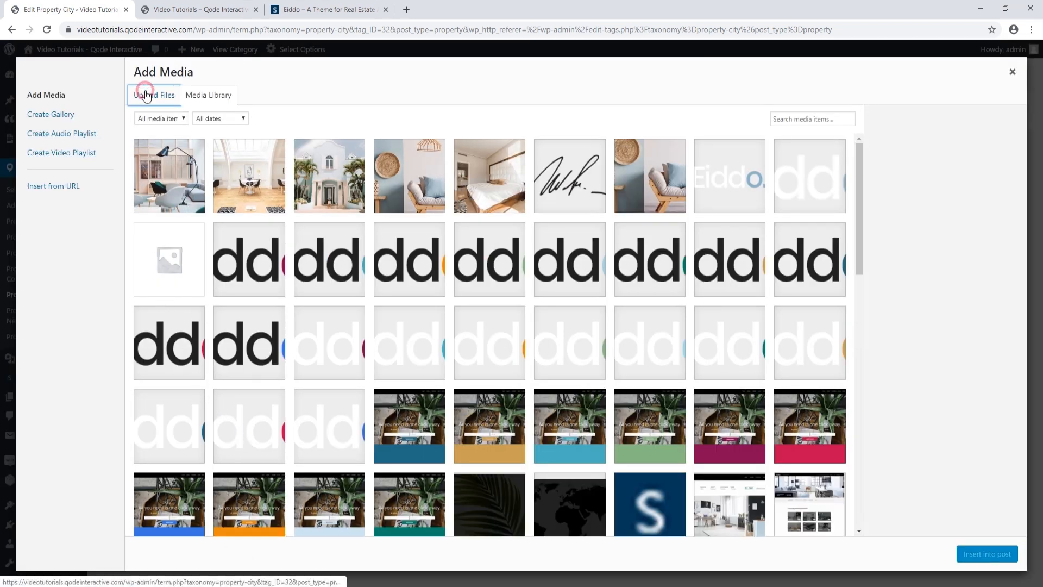
{"action": "left_click", "coordinate": [594, 290]}
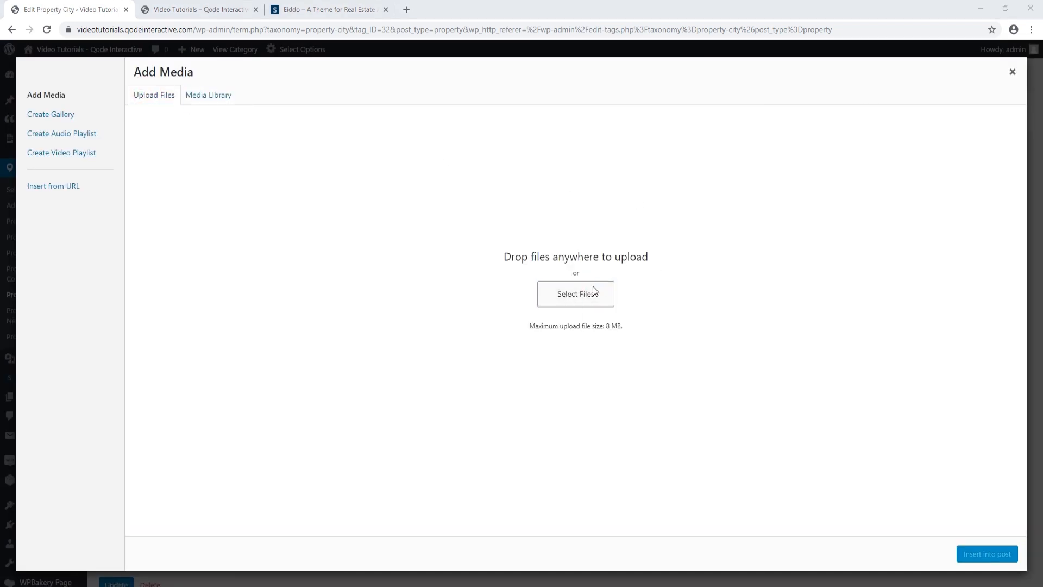
{"action": "left_click", "coordinate": [357, 158]}
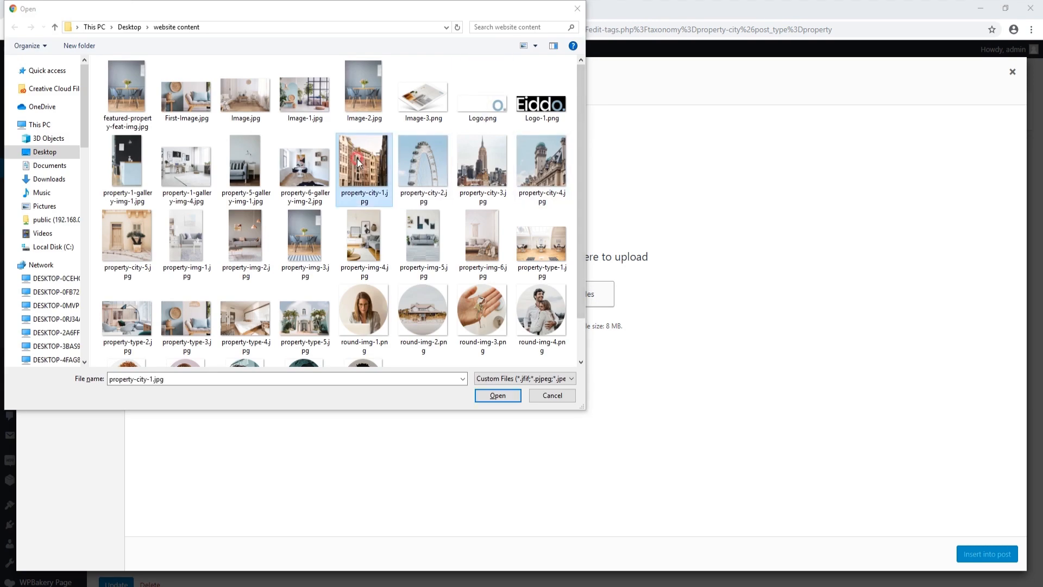
{"action": "left_click", "coordinate": [496, 395]}
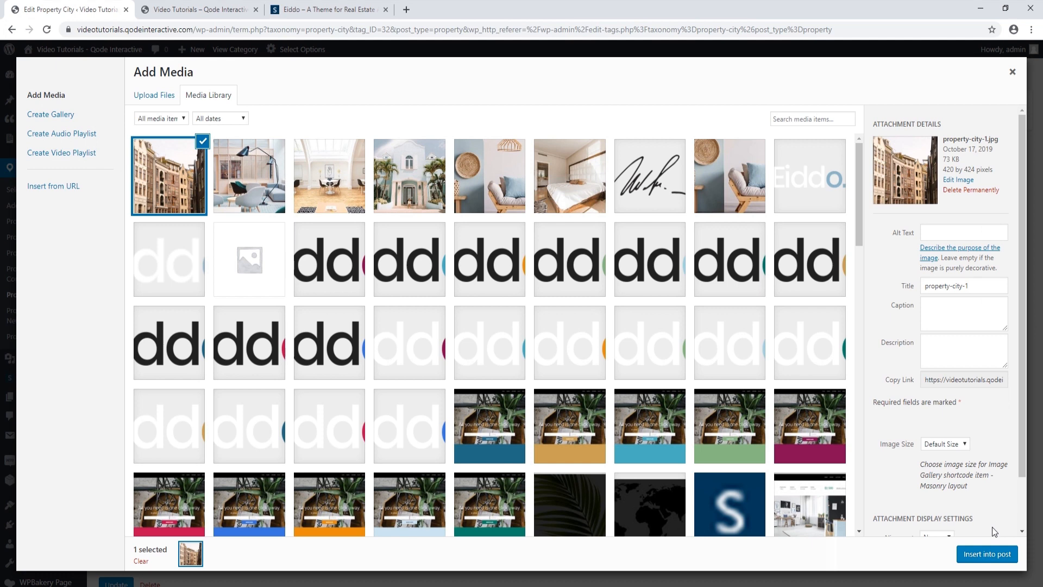
{"action": "left_click", "coordinate": [988, 554]}
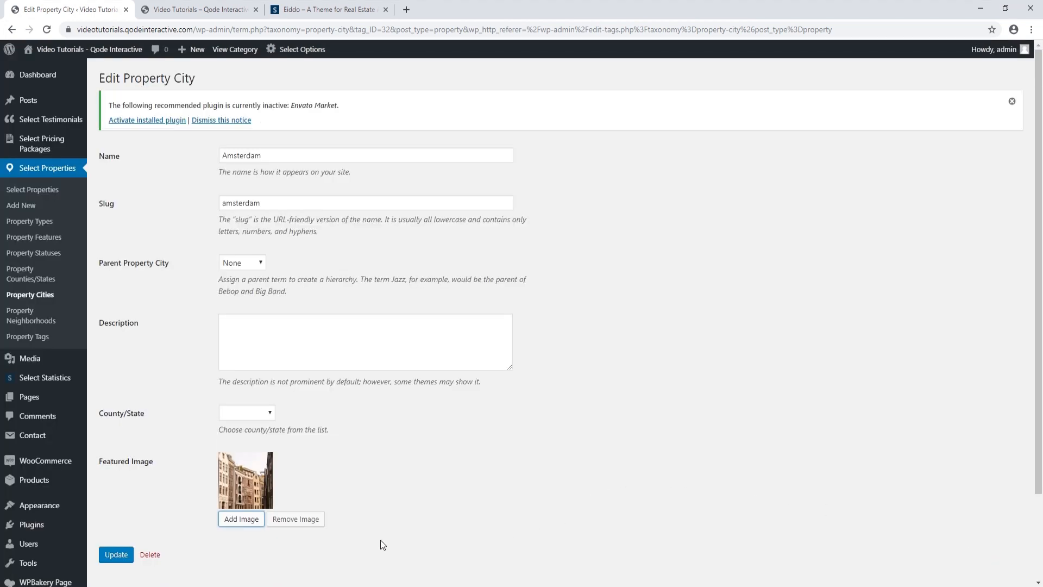
{"action": "left_click", "coordinate": [115, 553]}
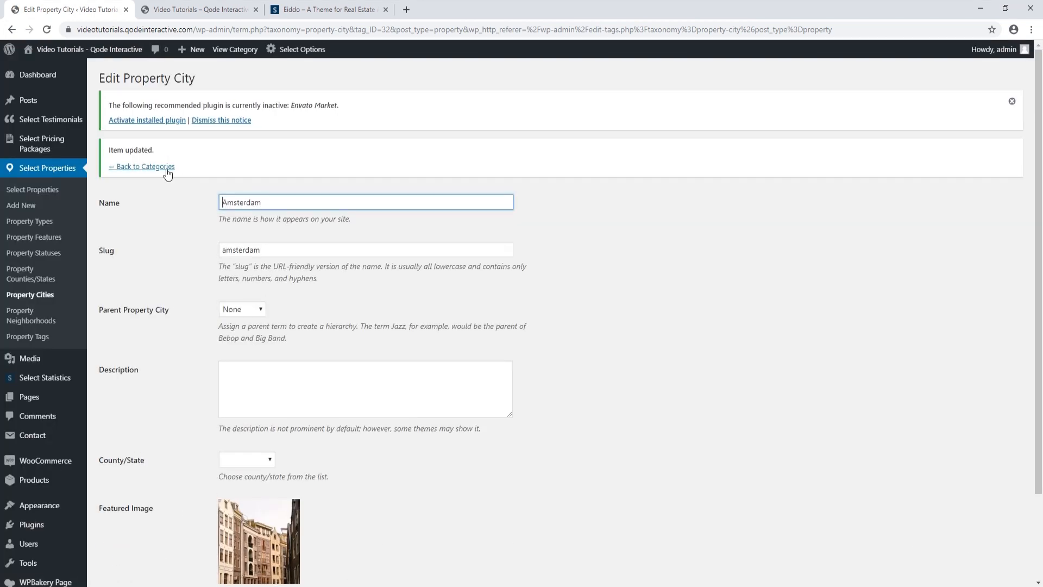
Return to the cities list and start uploading a new featured image for London
{"action": "left_click", "coordinate": [165, 170]}
{"action": "left_click", "coordinate": [462, 243]}
{"action": "left_click", "coordinate": [239, 549]}
{"action": "left_click", "coordinate": [168, 93]}
{"action": "left_click", "coordinate": [580, 294]}
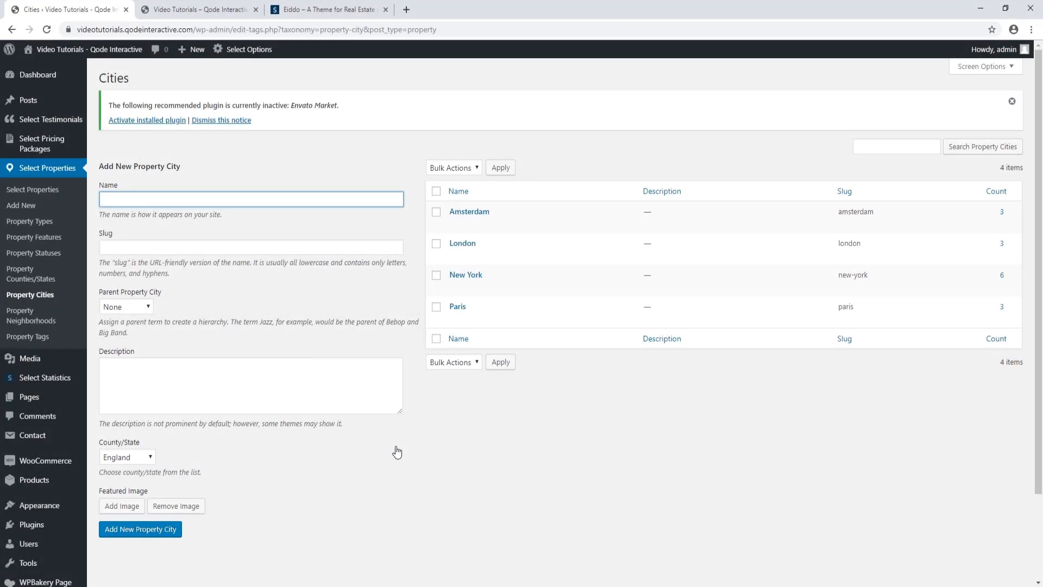
Reload the live site and check the city carousel for Amsterdam's new photo and no Lucerne
{"action": "left_click", "coordinate": [179, 10]}
{"action": "left_click", "coordinate": [48, 29]}
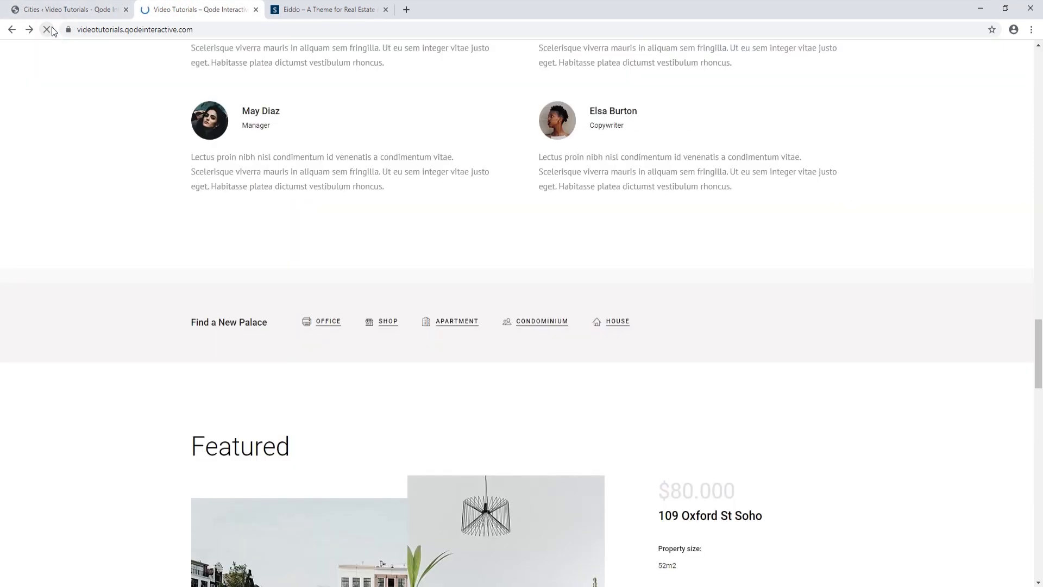
{"action": "scroll", "coordinate": [63, 268], "scroll_direction": "up", "scroll_amount": 10}
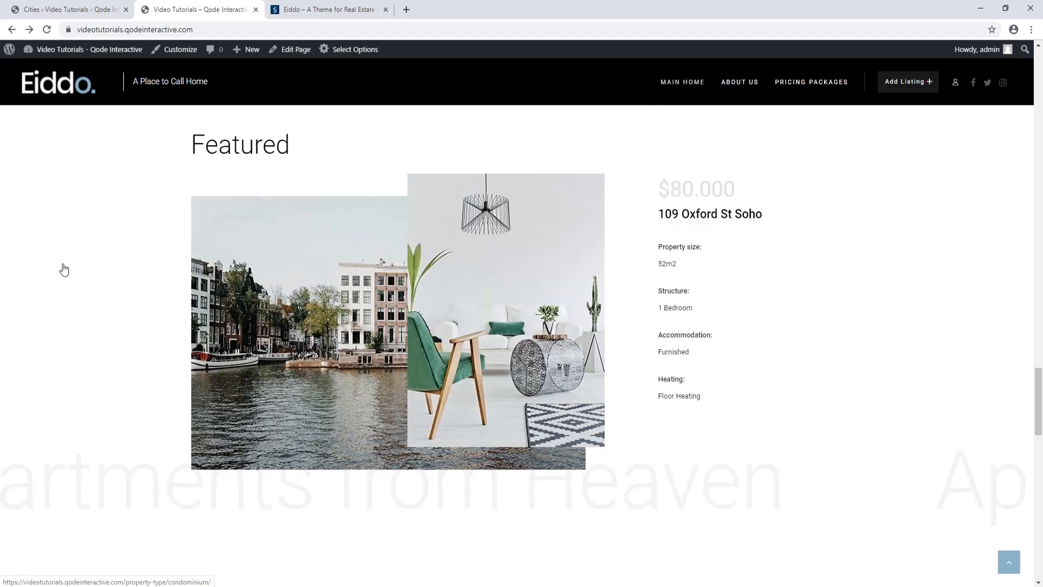
{"action": "scroll", "coordinate": [64, 269], "scroll_direction": "up", "scroll_amount": 5}
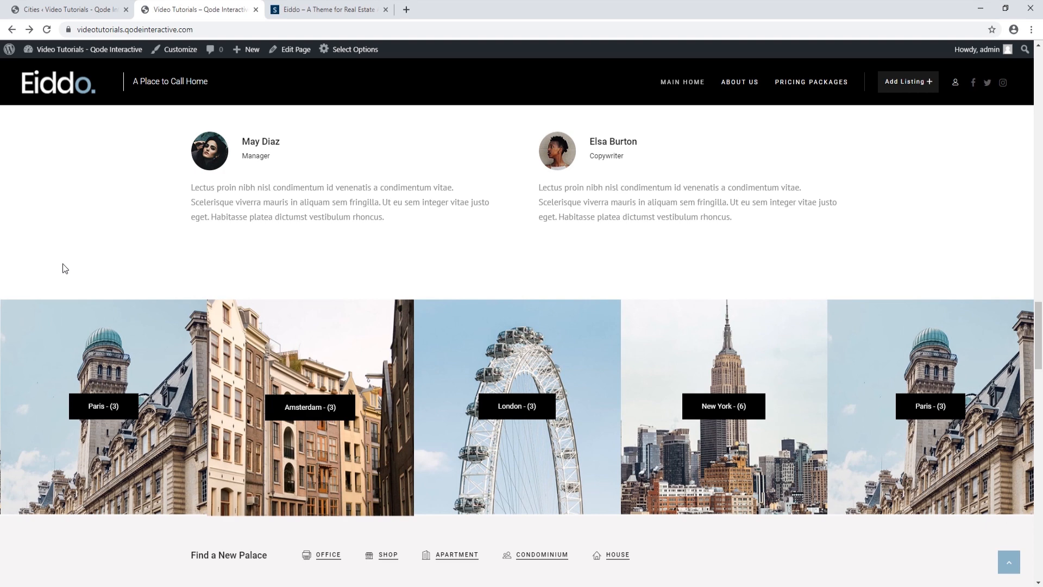
Name the new property city Nice and set its county/state to France
{"action": "left_click", "coordinate": [74, 10]}
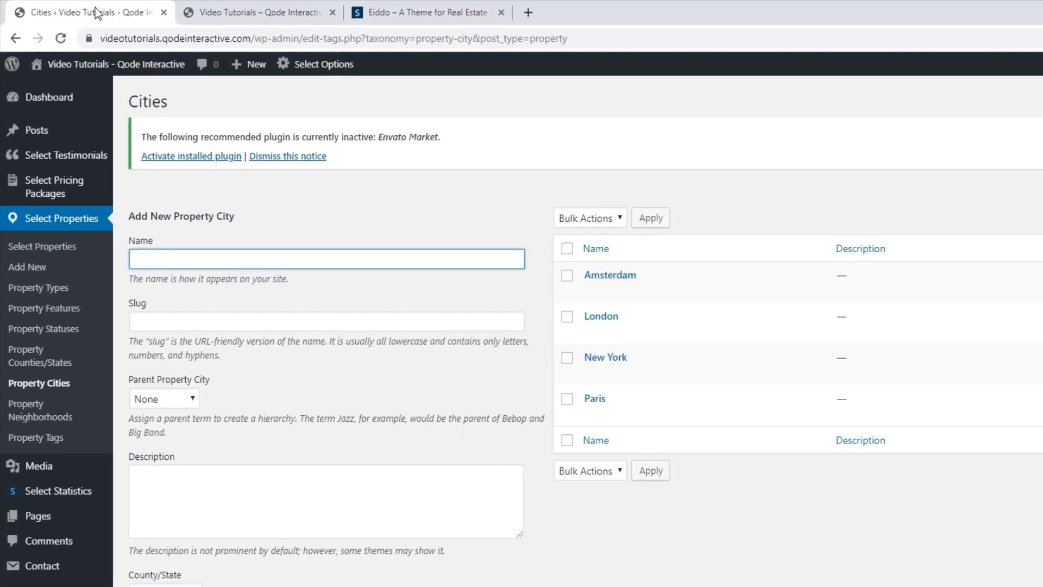
{"action": "type", "text": "Nice"}
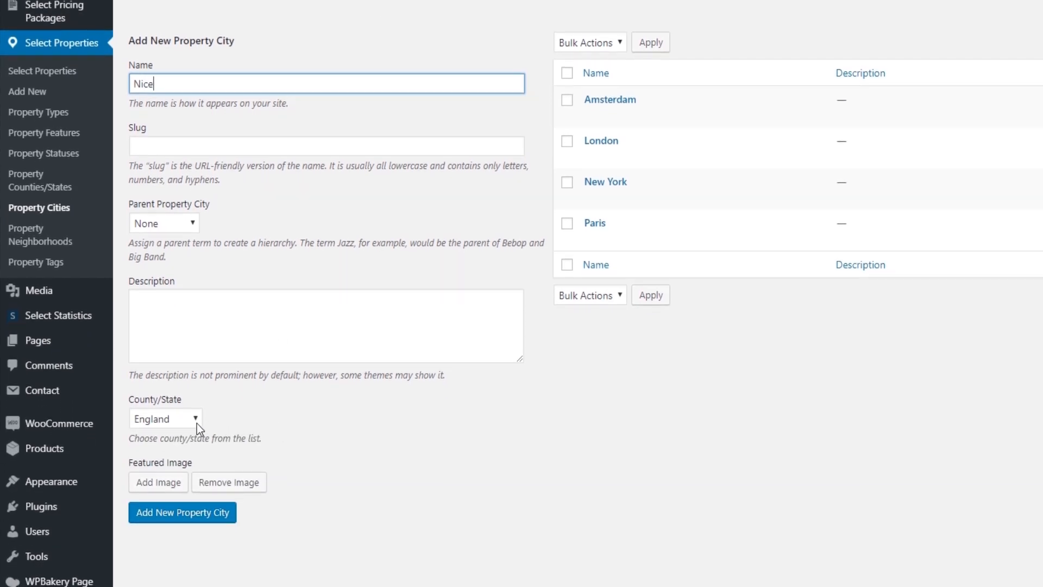
{"action": "left_click", "coordinate": [197, 424]}
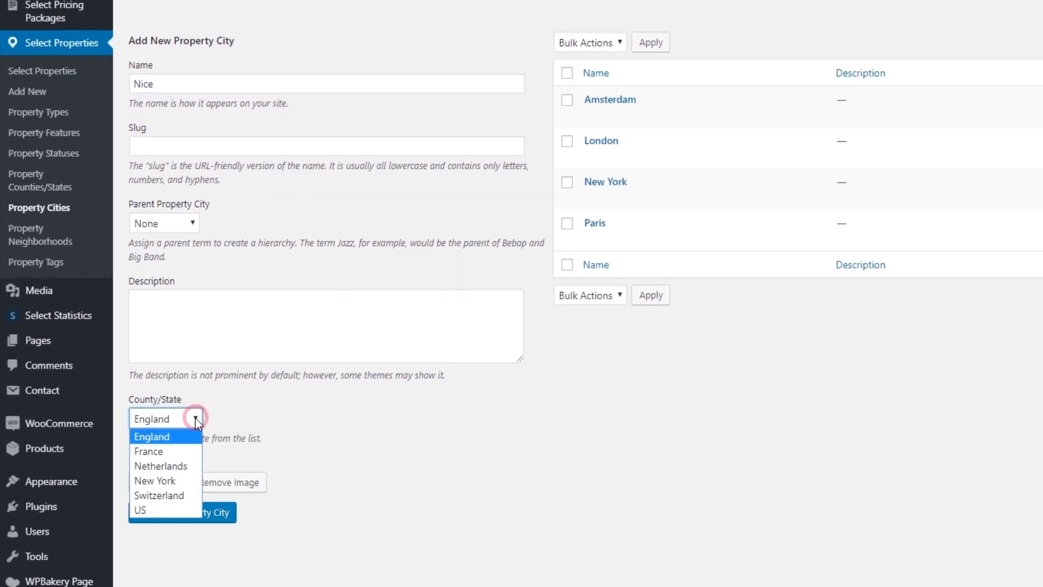
{"action": "left_click", "coordinate": [162, 451]}
Upload property-city-5.jpg and set it as Nice's featured image
{"action": "left_click", "coordinate": [161, 482]}
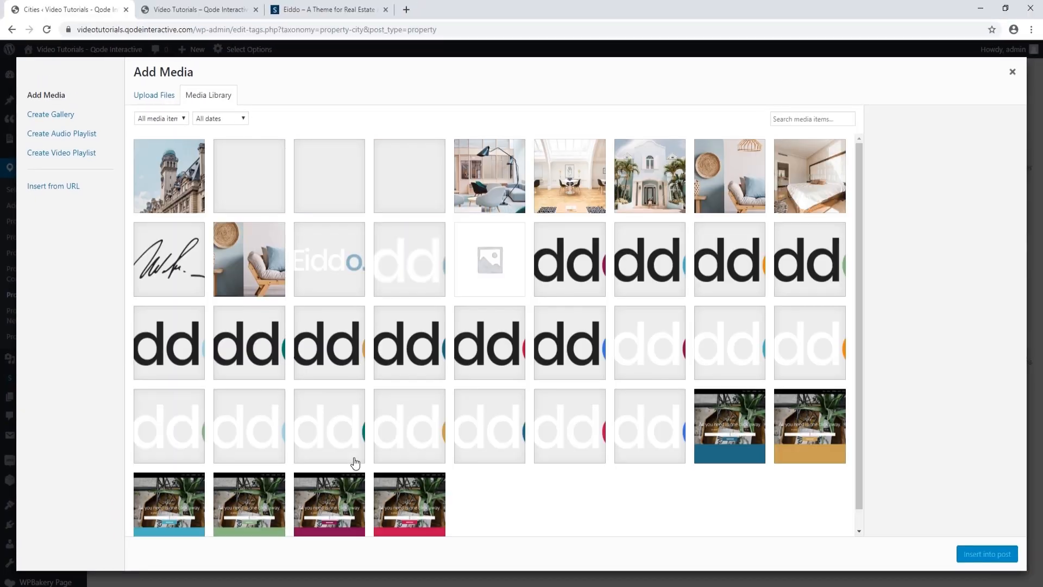
{"action": "left_click", "coordinate": [155, 95]}
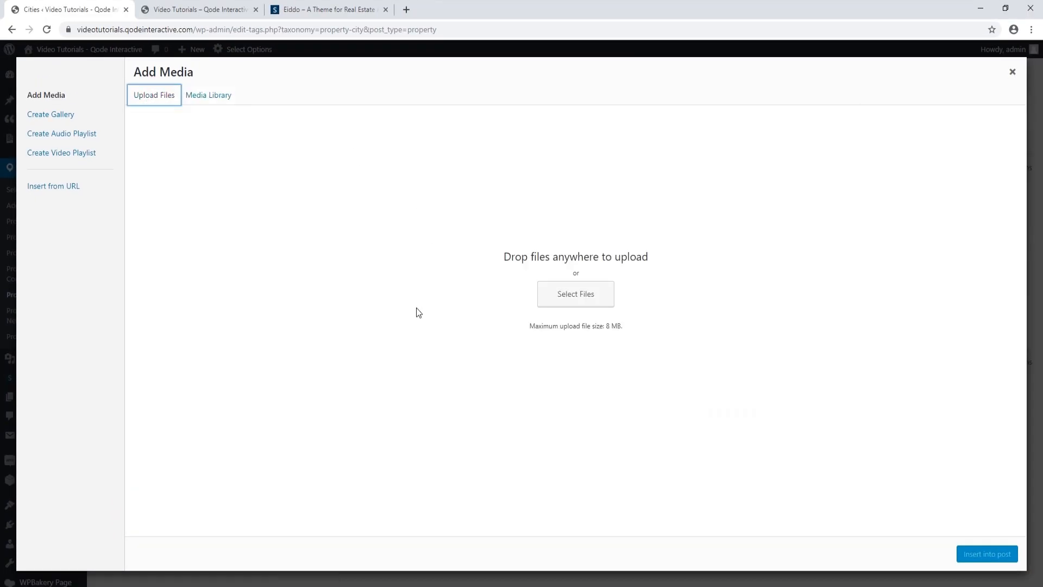
{"action": "left_click", "coordinate": [587, 293]}
{"action": "left_click", "coordinate": [122, 244]}
{"action": "left_click", "coordinate": [497, 396]}
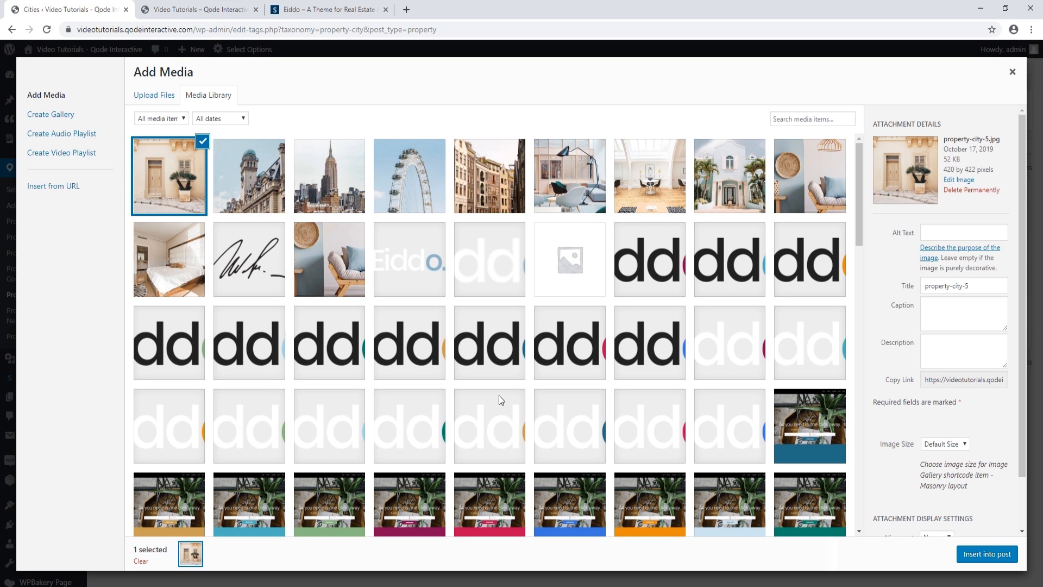
{"action": "left_click", "coordinate": [977, 555]}
{"action": "scroll", "coordinate": [455, 482], "scroll_direction": "down", "scroll_amount": 1}
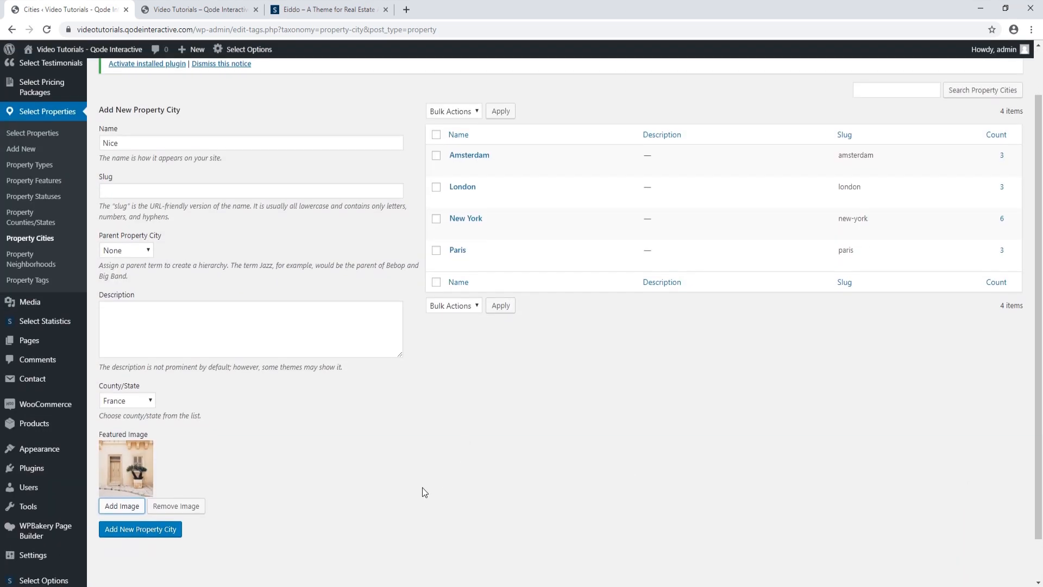
Add Nice to the property cities, check it on the reloaded live site, then return to Cities
{"action": "left_click", "coordinate": [155, 532]}
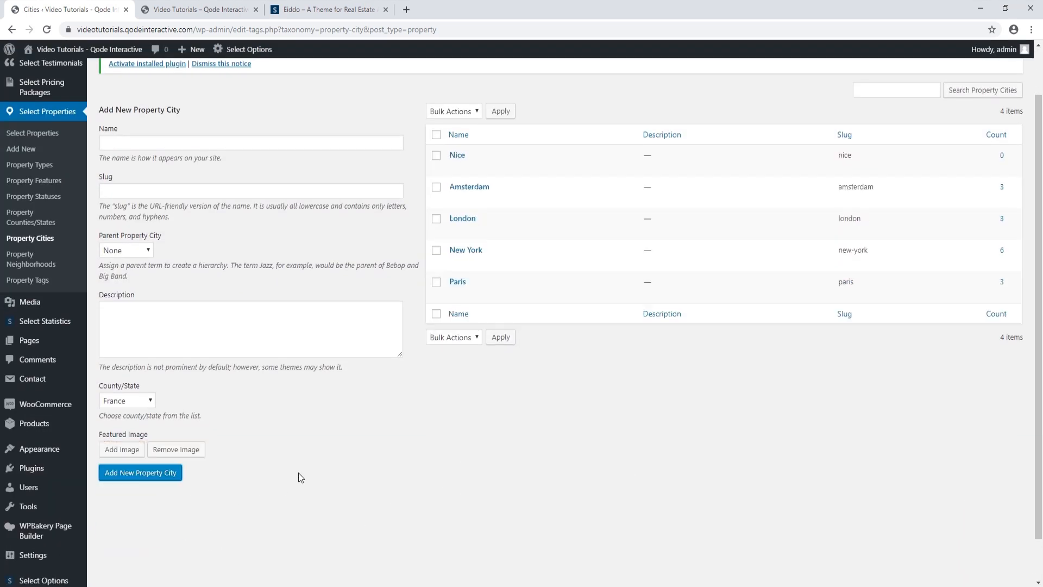
{"action": "left_click", "coordinate": [210, 10]}
{"action": "left_click", "coordinate": [46, 30]}
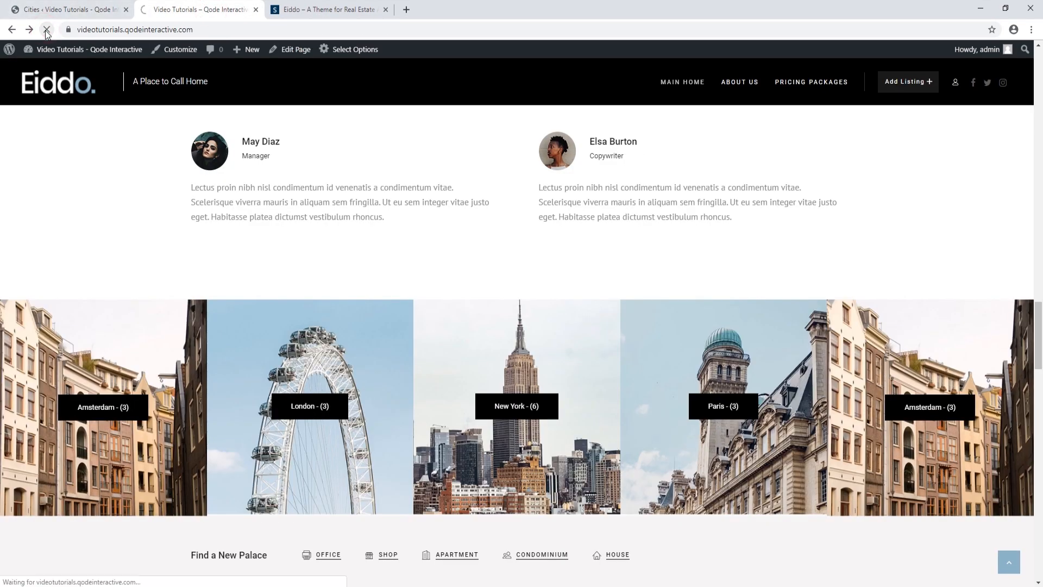
{"action": "scroll", "coordinate": [19, 231], "scroll_direction": "up", "scroll_amount": 13}
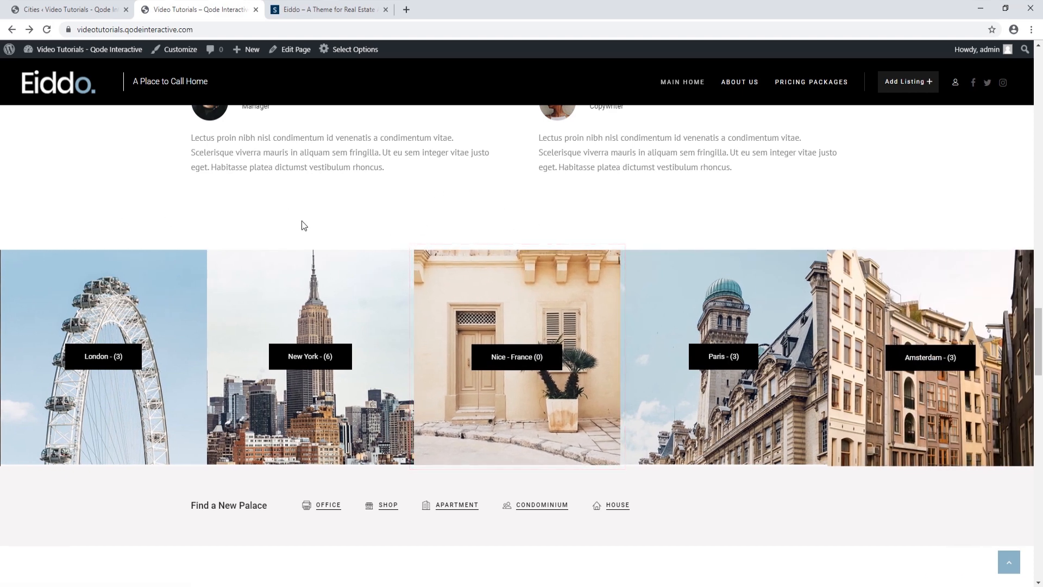
{"action": "left_click", "coordinate": [99, 12]}
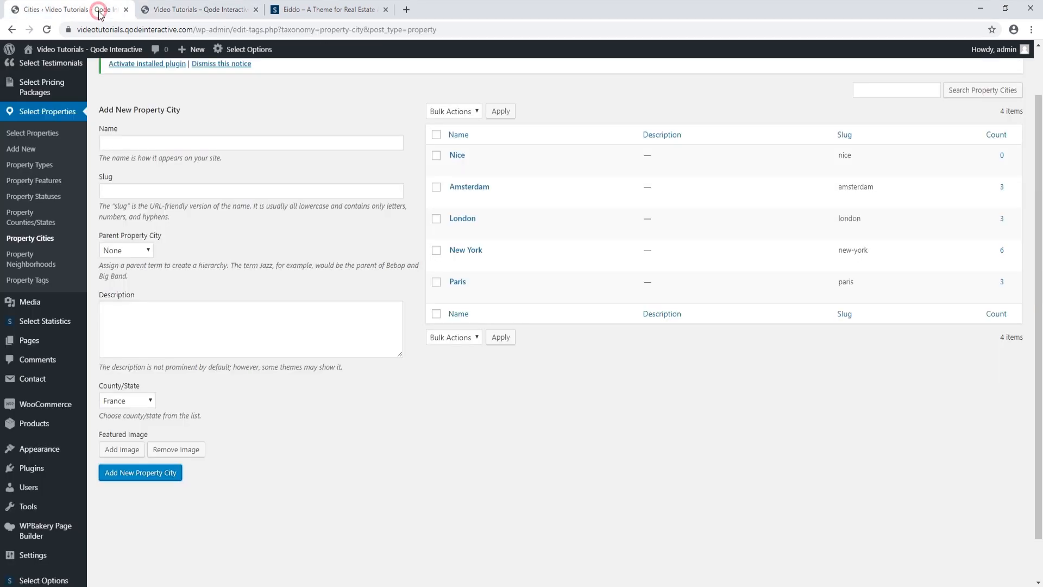
Add a Queens neighbourhood assigned to the city New York, then go to Property Tags
{"action": "left_click", "coordinate": [37, 263]}
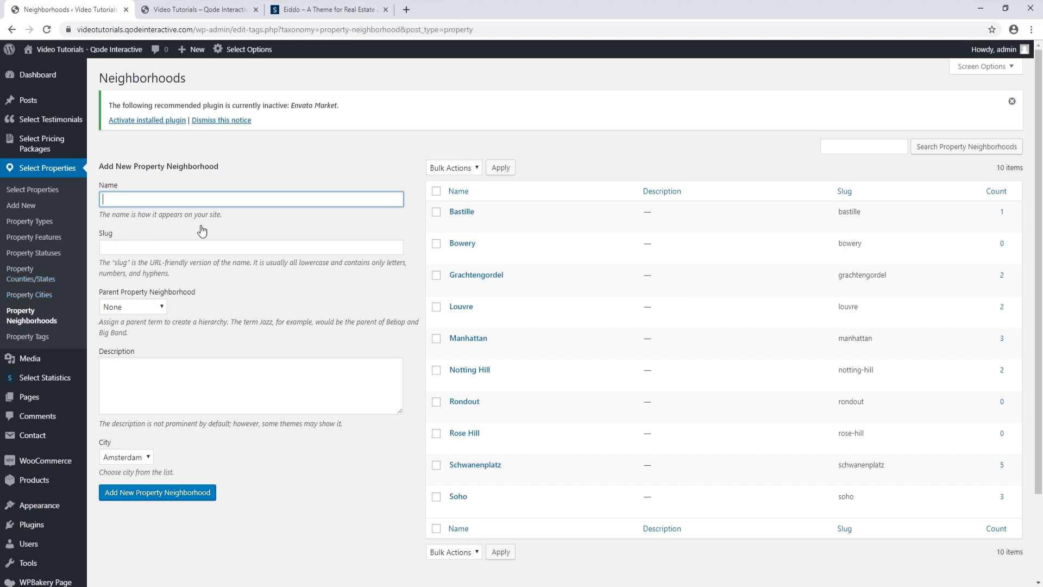
{"action": "left_click", "coordinate": [148, 458]}
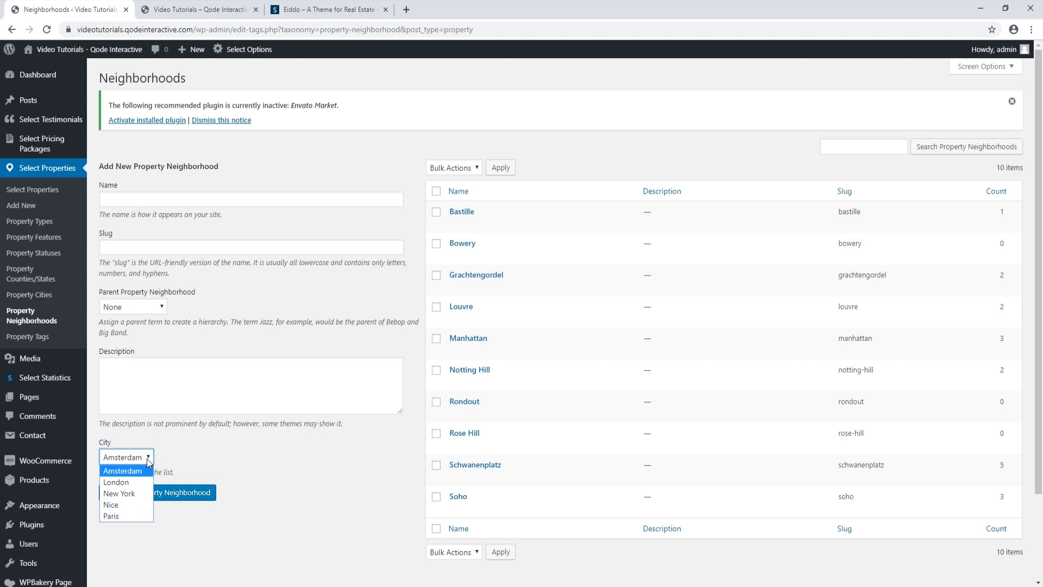
{"action": "left_click", "coordinate": [147, 459]}
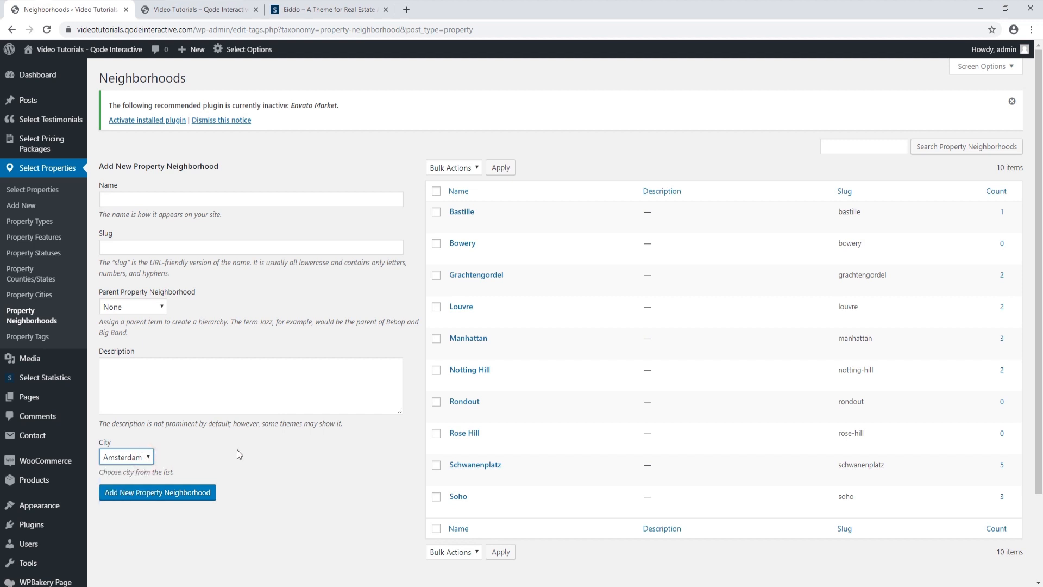
{"action": "left_click", "coordinate": [174, 200]}
{"action": "type", "text": "Queens"}
{"action": "left_click", "coordinate": [149, 459]}
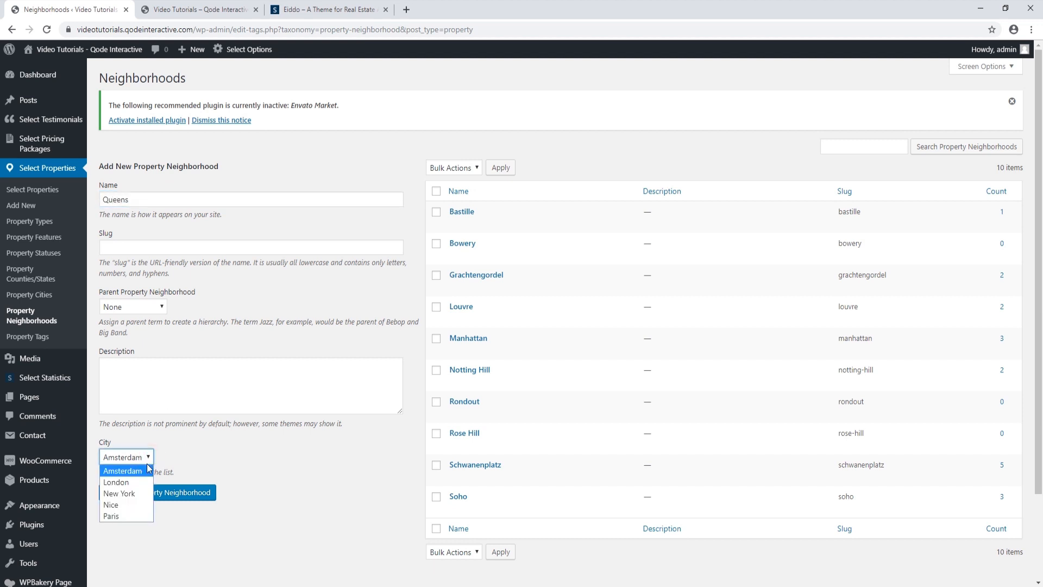
{"action": "left_click", "coordinate": [142, 493]}
{"action": "left_click", "coordinate": [146, 495]}
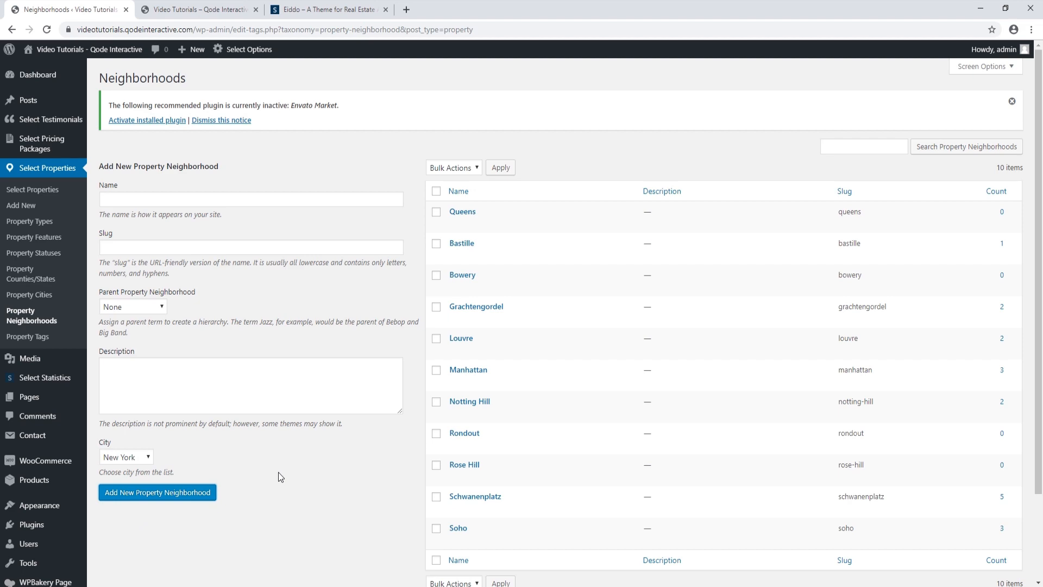
{"action": "left_click", "coordinate": [32, 340]}
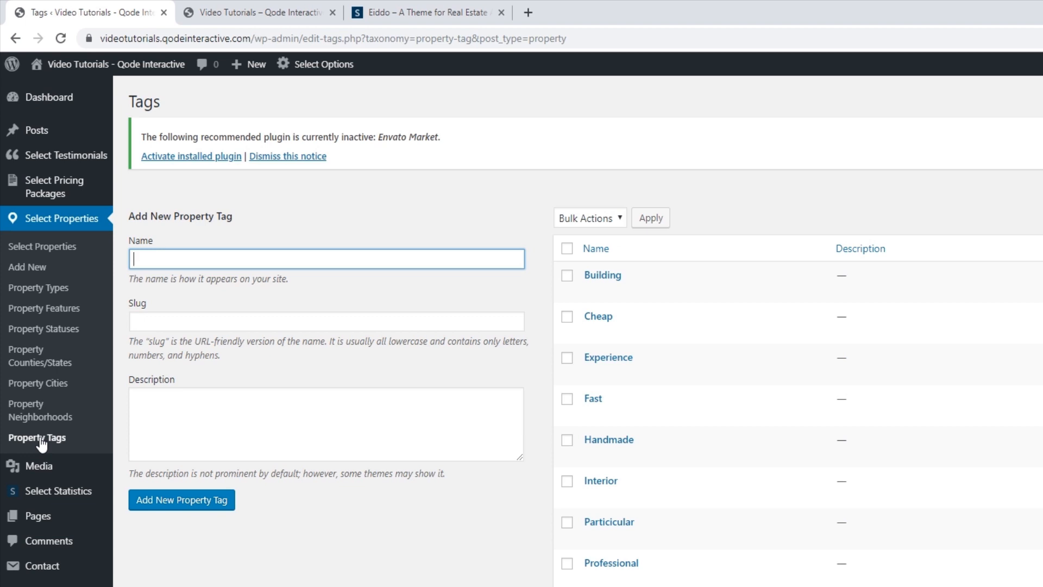
Permanently delete the Handmade property tag
{"action": "mouse_move", "coordinate": [99, 470]}
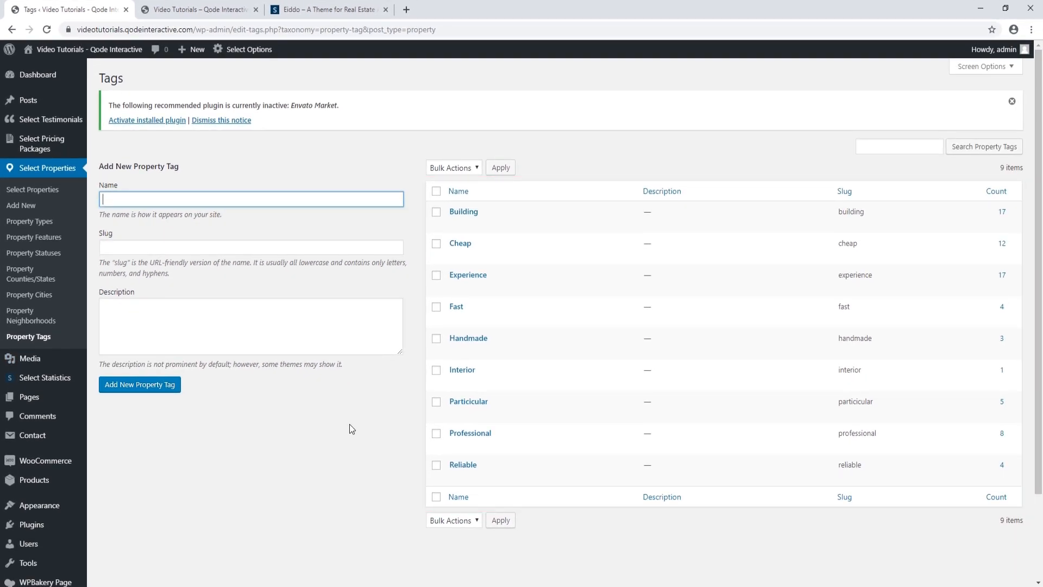
{"action": "mouse_move", "coordinate": [432, 339]}
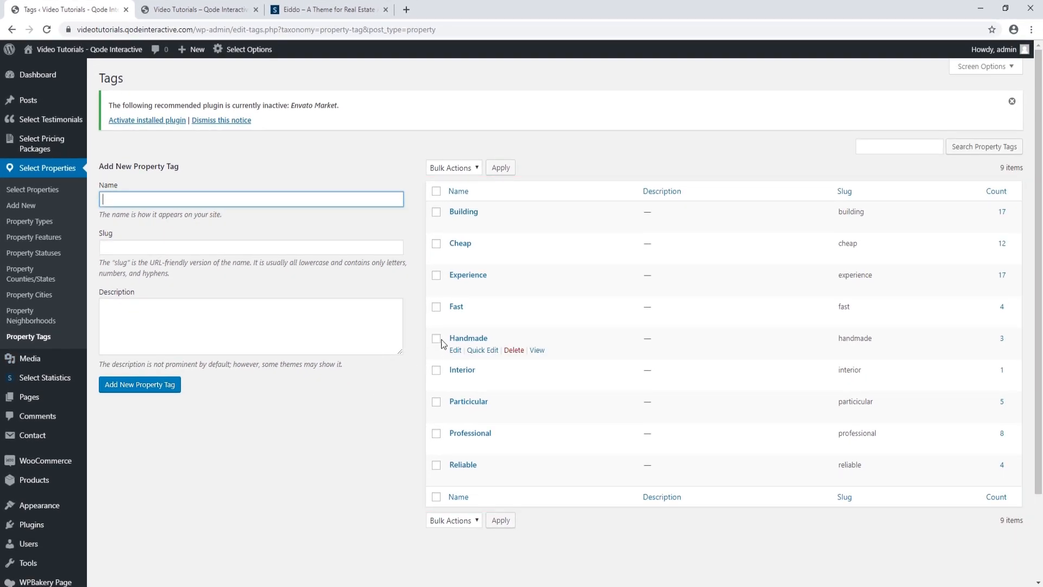
{"action": "left_click", "coordinate": [514, 352]}
{"action": "left_click", "coordinate": [571, 113]}
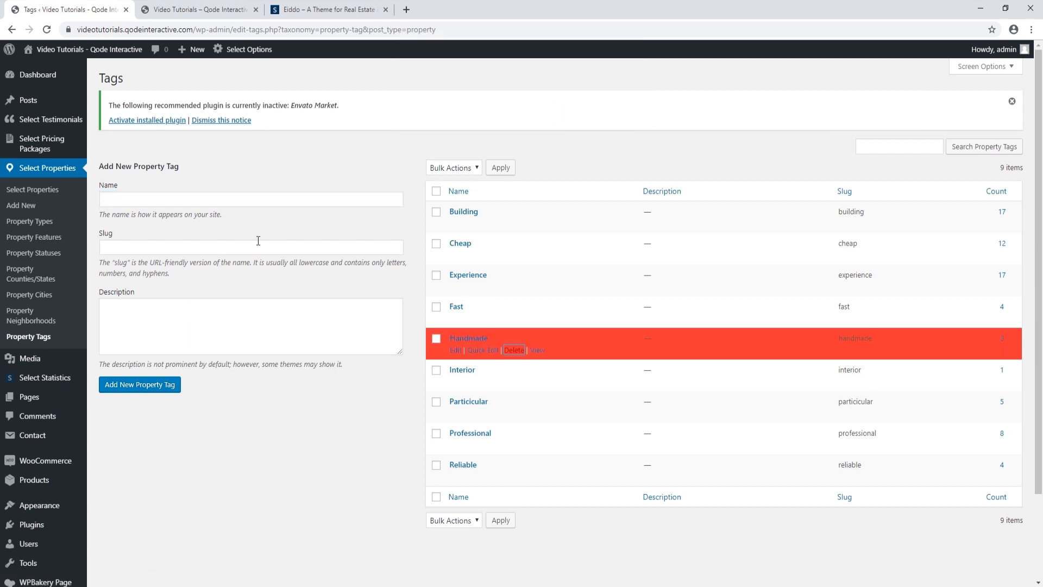
Add a new Urgent property tag, then start a blank new property
{"action": "left_click", "coordinate": [166, 202]}
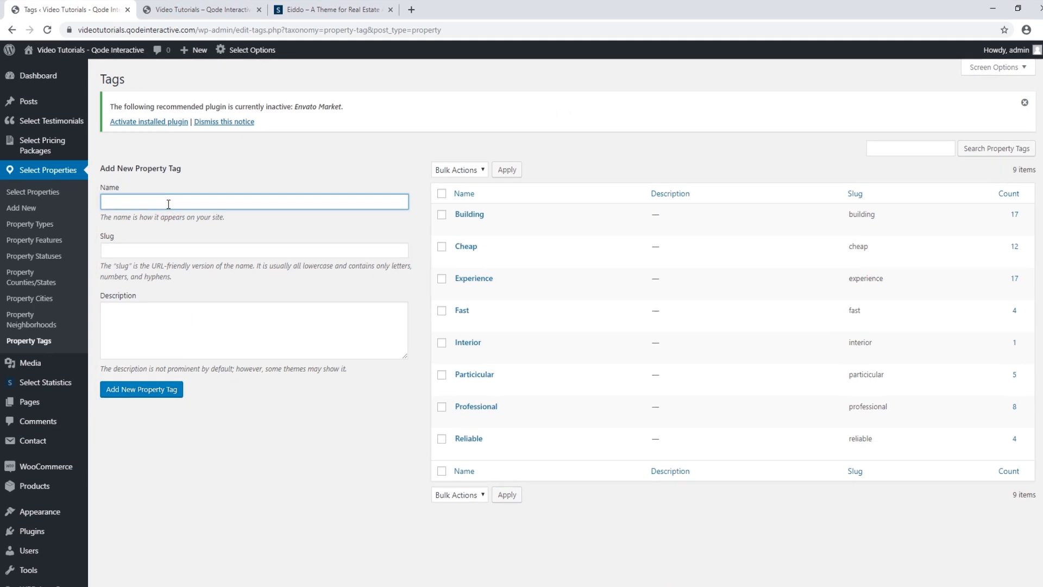
{"action": "type", "text": "Urgent"}
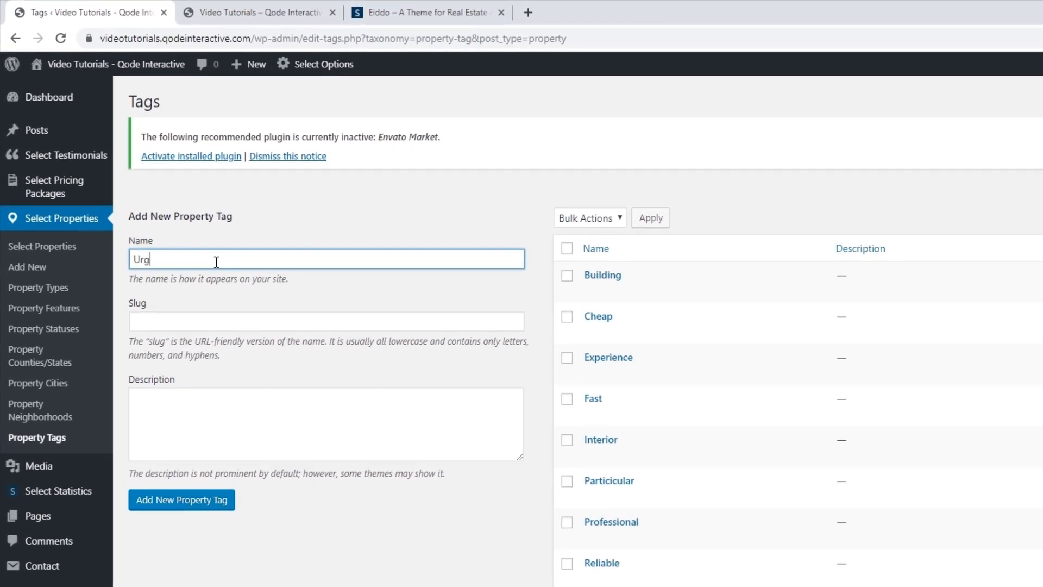
{"action": "left_click", "coordinate": [216, 508]}
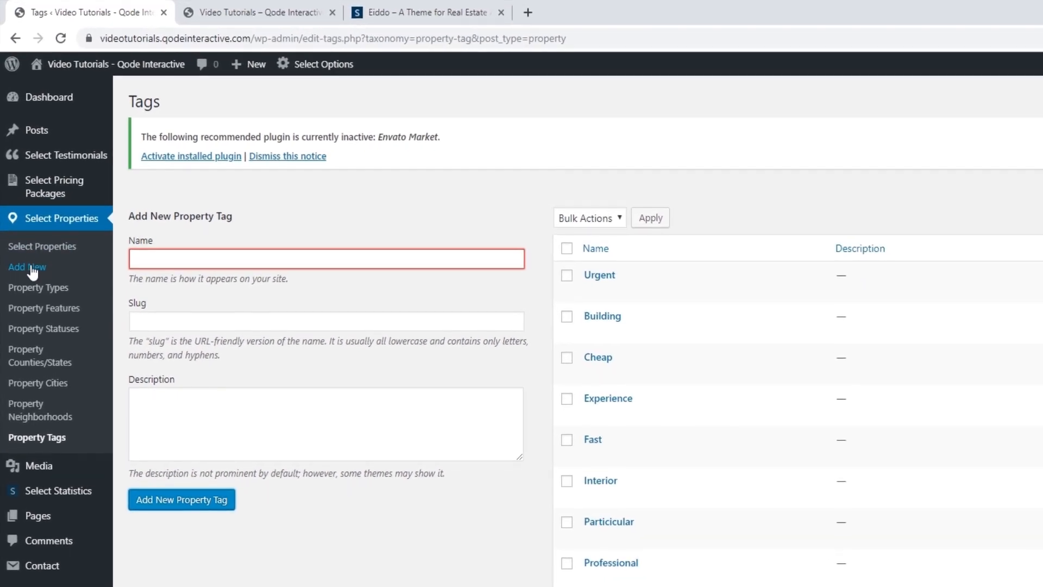
{"action": "left_click", "coordinate": [33, 269]}
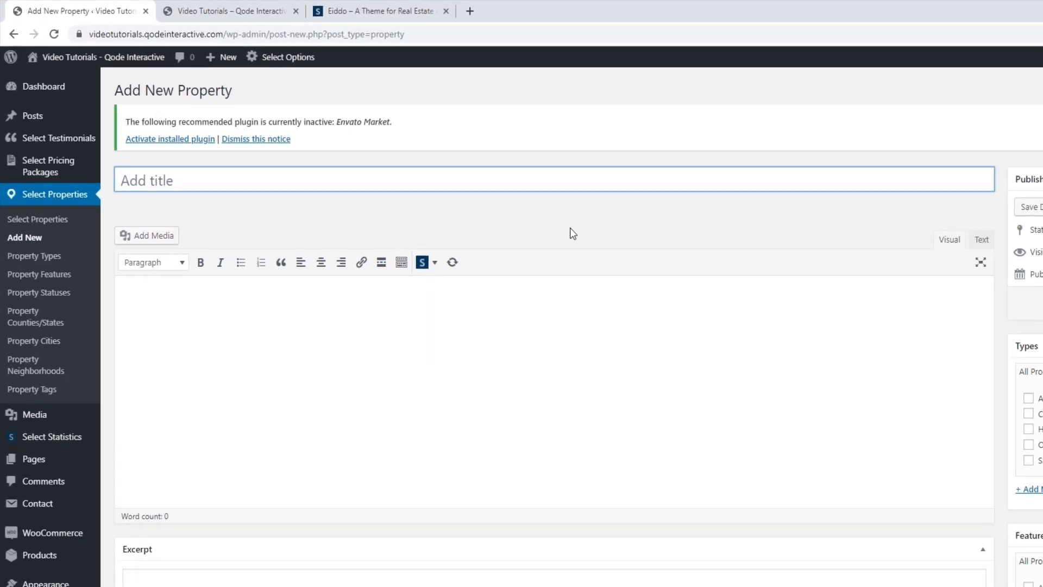
{"action": "left_click", "coordinate": [162, 10]}
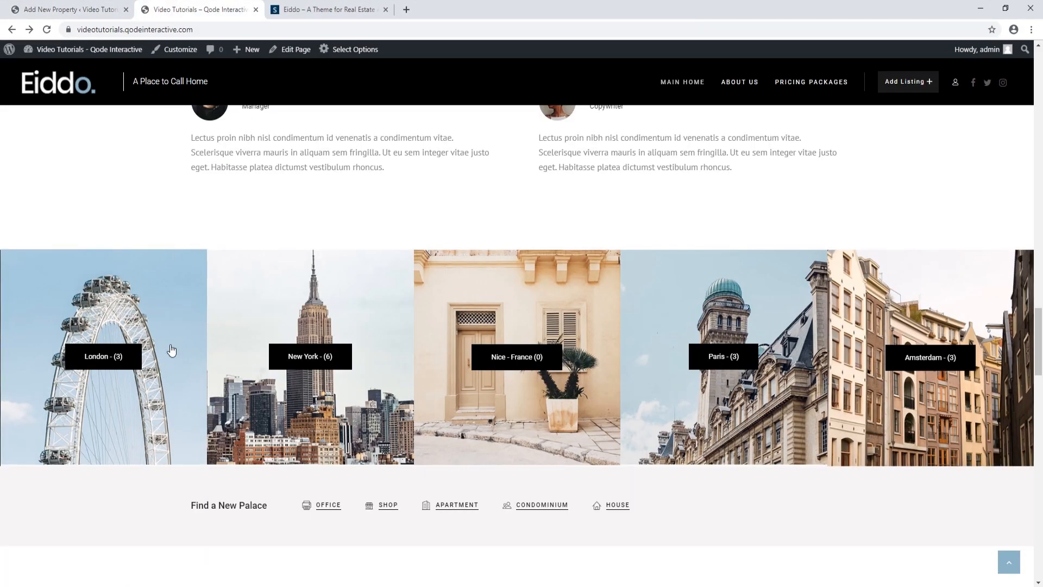
{"action": "scroll", "coordinate": [166, 350], "scroll_direction": "up", "scroll_amount": 5}
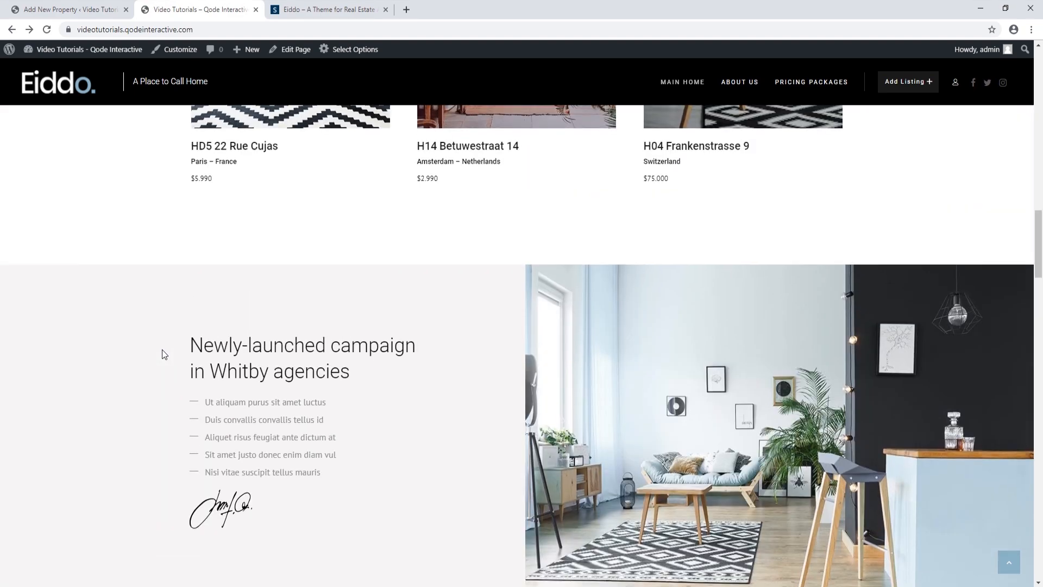
{"action": "scroll", "coordinate": [162, 355], "scroll_direction": "up", "scroll_amount": 12}
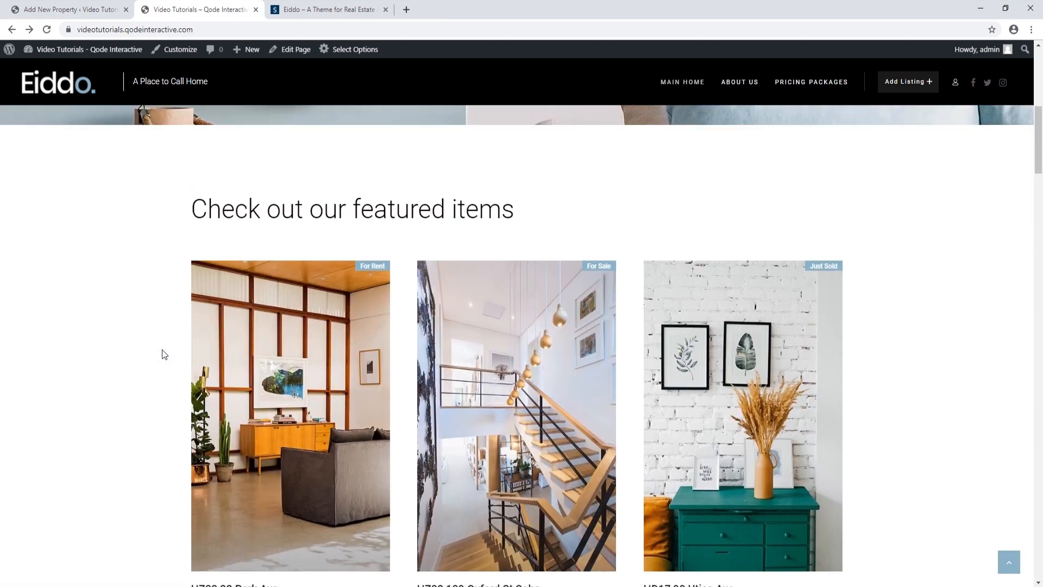
{"action": "scroll", "coordinate": [165, 355], "scroll_direction": "down", "scroll_amount": 15}
{"action": "scroll", "coordinate": [165, 350], "scroll_direction": "down", "scroll_amount": 20}
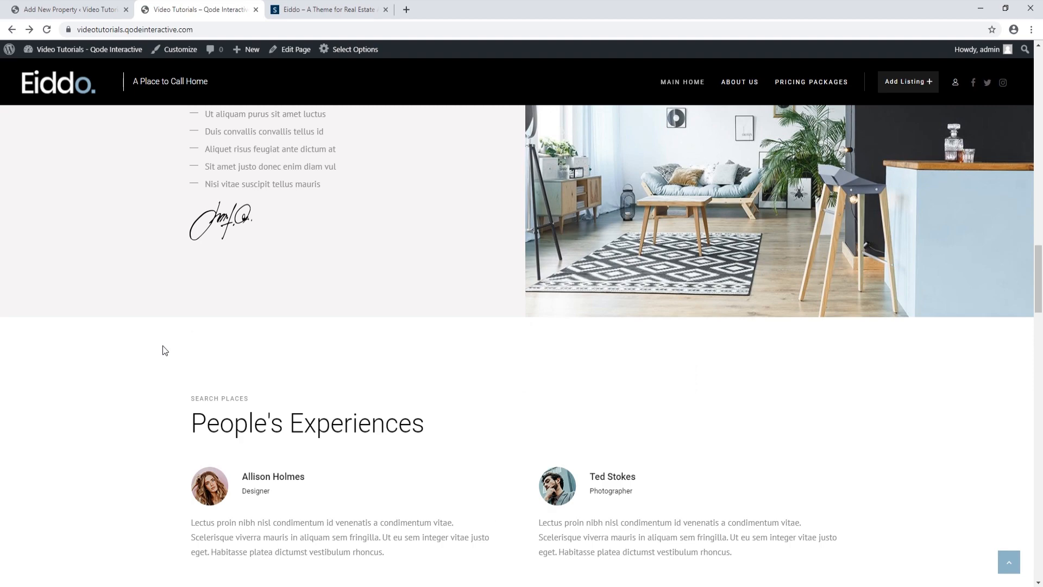
{"action": "scroll", "coordinate": [165, 349], "scroll_direction": "down", "scroll_amount": 5}
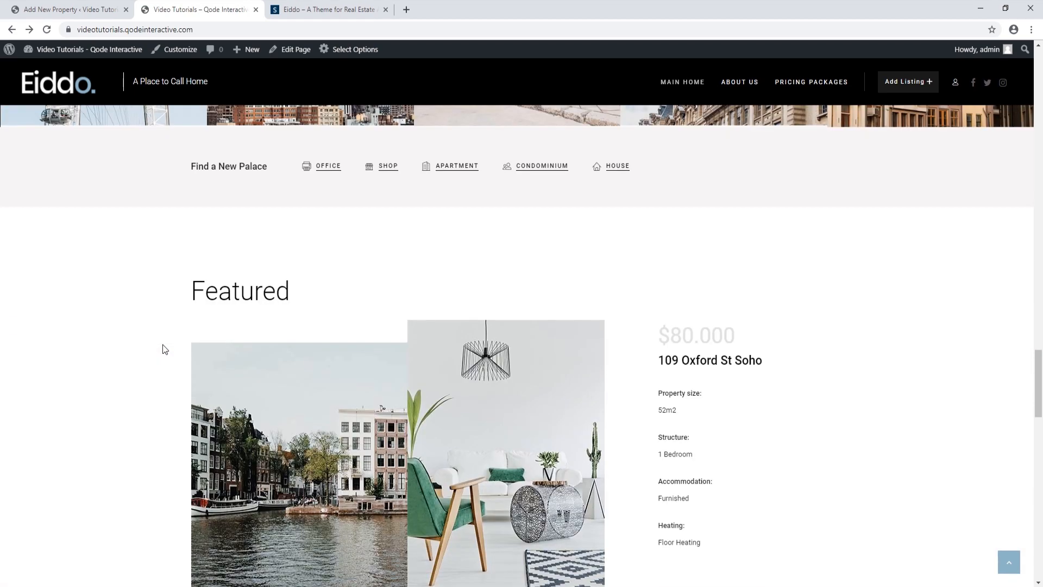
{"action": "left_click", "coordinate": [100, 9]}
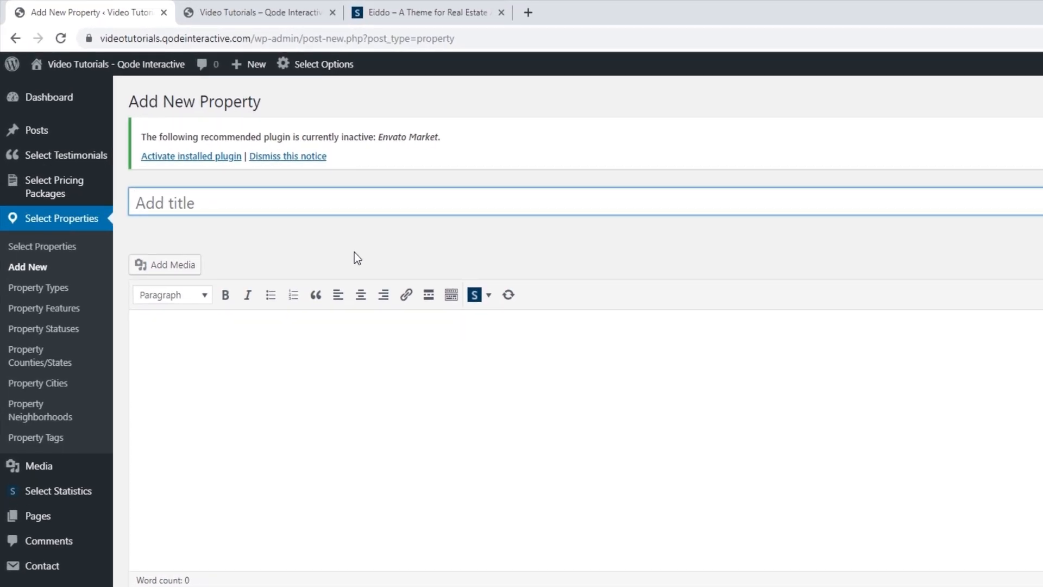
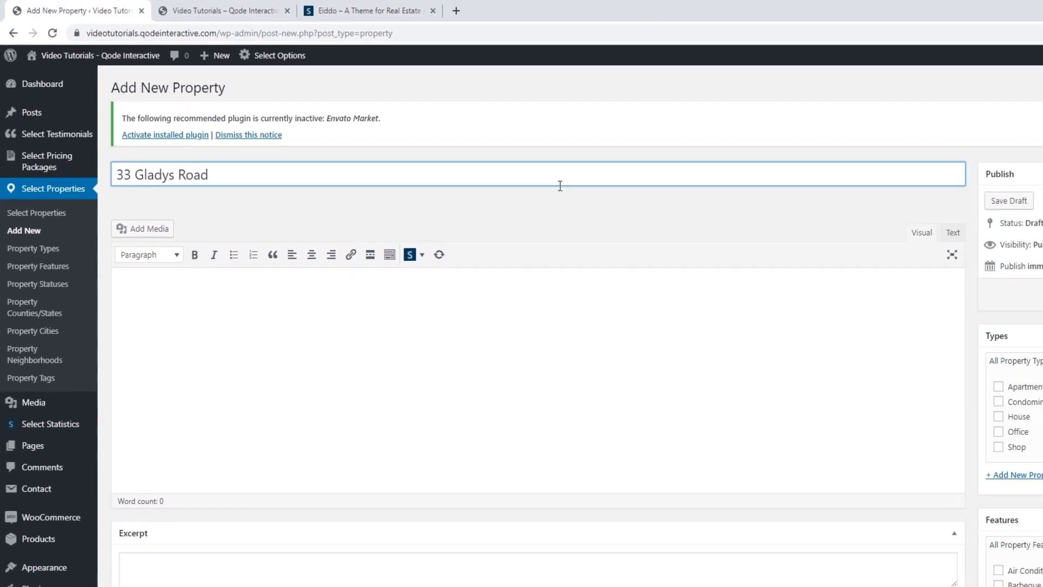
{"action": "left_click", "coordinate": [996, 265]}
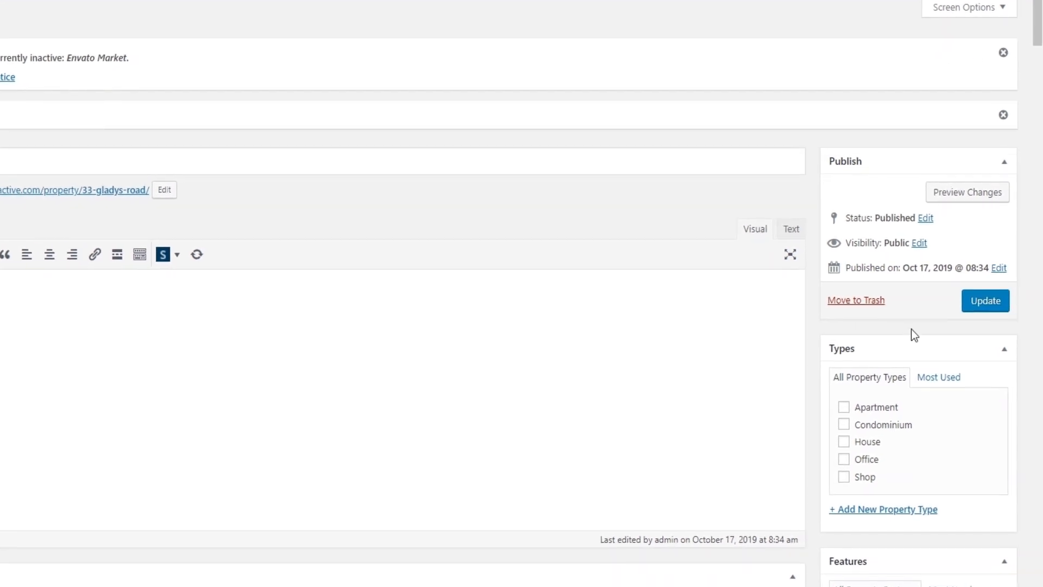
Set the property type to Apartment
{"action": "scroll", "coordinate": [909, 324], "scroll_direction": "down", "scroll_amount": 2}
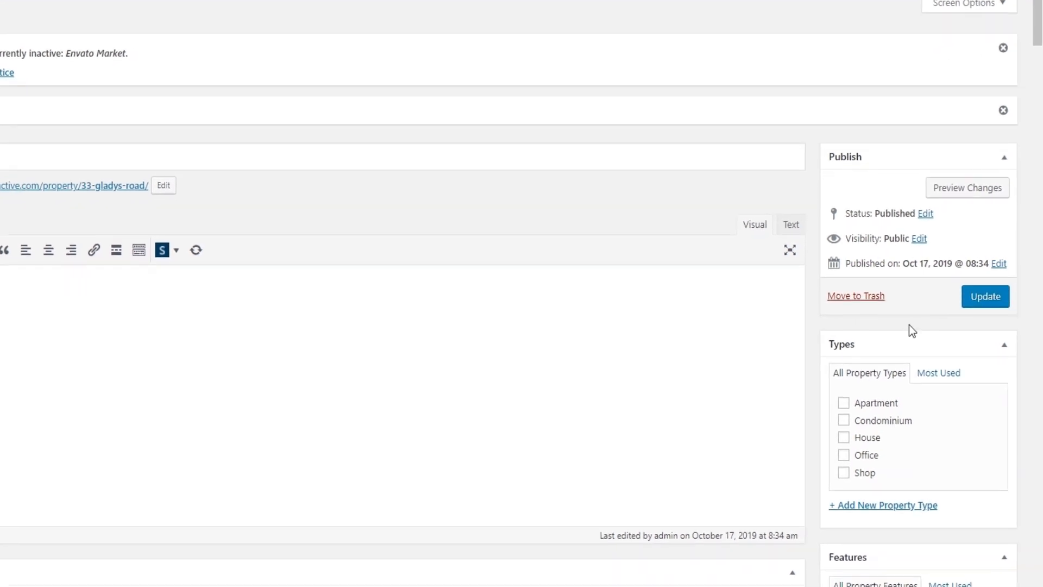
{"action": "scroll", "coordinate": [813, 376], "scroll_direction": "down", "scroll_amount": 5}
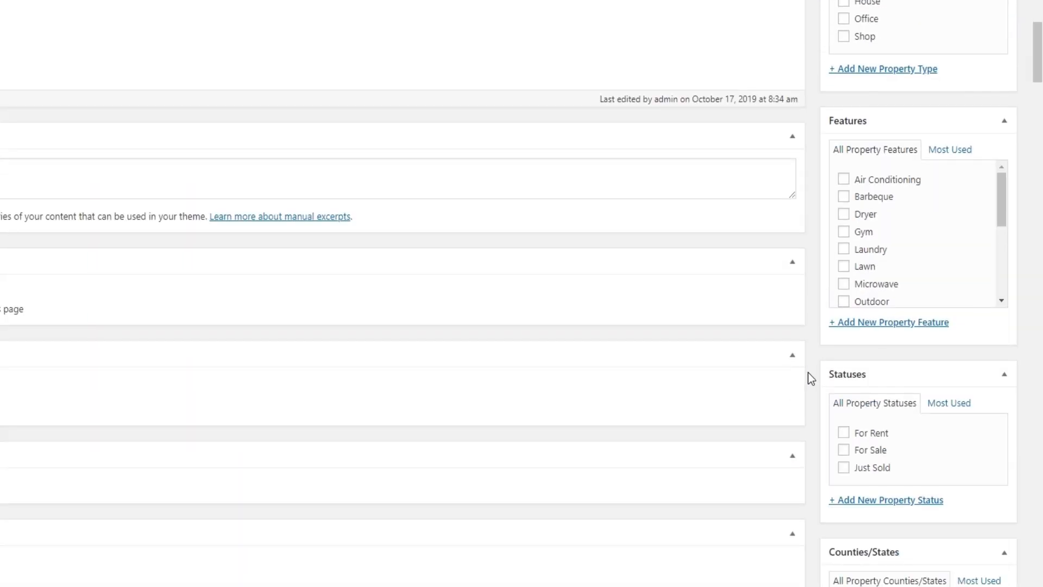
{"action": "scroll", "coordinate": [808, 372], "scroll_direction": "up", "scroll_amount": 5}
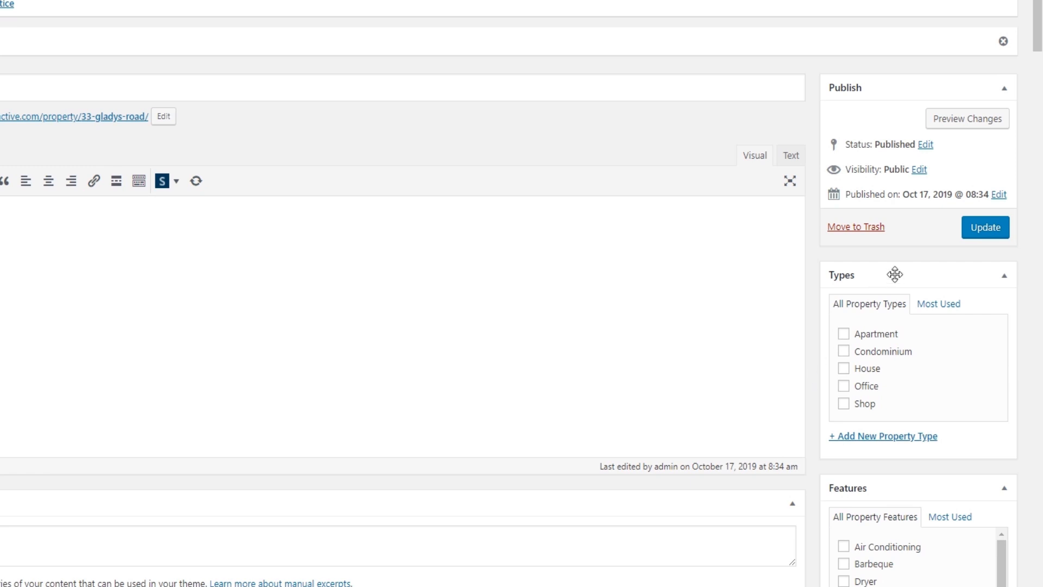
{"action": "left_click", "coordinate": [843, 333]}
{"action": "left_click", "coordinate": [946, 304]}
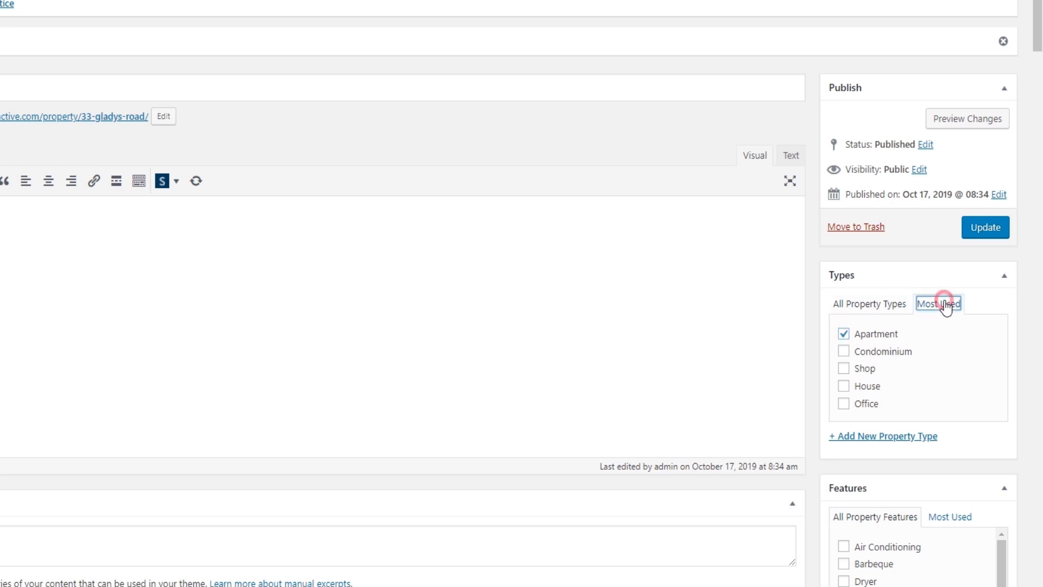
{"action": "left_click", "coordinate": [878, 312]}
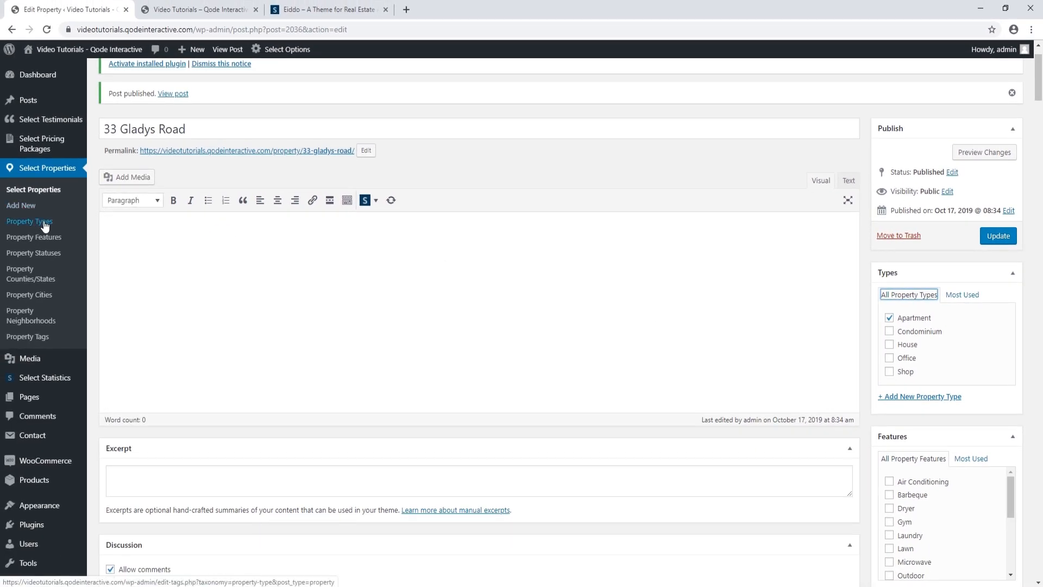
Tick the features Air Conditioning, Dryer, Laundry, Microwave, Refrigerator and Smoke Detector
{"action": "scroll", "coordinate": [849, 391], "scroll_direction": "down", "scroll_amount": 2}
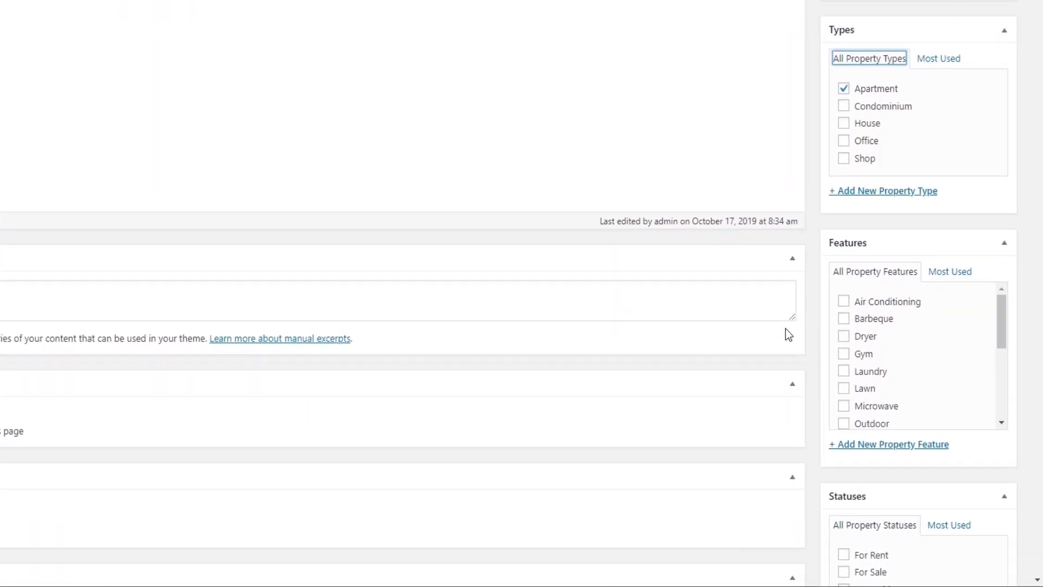
{"action": "left_click", "coordinate": [845, 300]}
{"action": "left_click", "coordinate": [845, 337]}
{"action": "left_click", "coordinate": [845, 372]}
{"action": "left_click", "coordinate": [844, 406]}
{"action": "scroll", "coordinate": [859, 399], "scroll_direction": "down", "scroll_amount": 3}
{"action": "left_click", "coordinate": [844, 367]}
{"action": "left_click", "coordinate": [844, 421]}
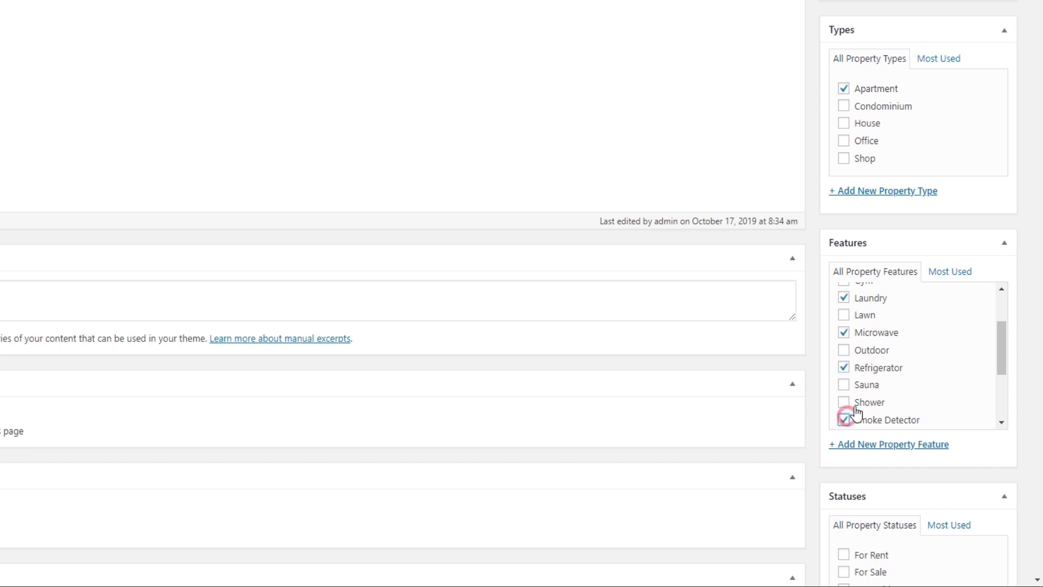
Also tick TV, TV Cable, Window Coverings, Washer and Wireless Internet
{"action": "scroll", "coordinate": [867, 402], "scroll_direction": "down", "scroll_amount": 5}
{"action": "left_click", "coordinate": [845, 342]}
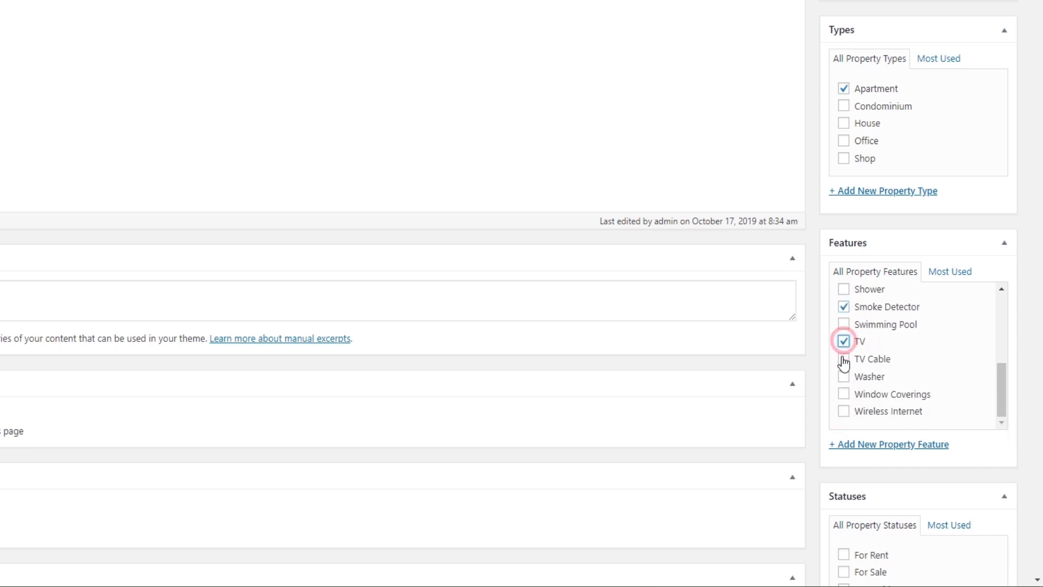
{"action": "left_click", "coordinate": [844, 359]}
{"action": "left_click", "coordinate": [845, 394]}
{"action": "left_click", "coordinate": [844, 377]}
{"action": "scroll", "coordinate": [866, 389], "scroll_direction": "down", "scroll_amount": 1}
{"action": "left_click", "coordinate": [844, 338]}
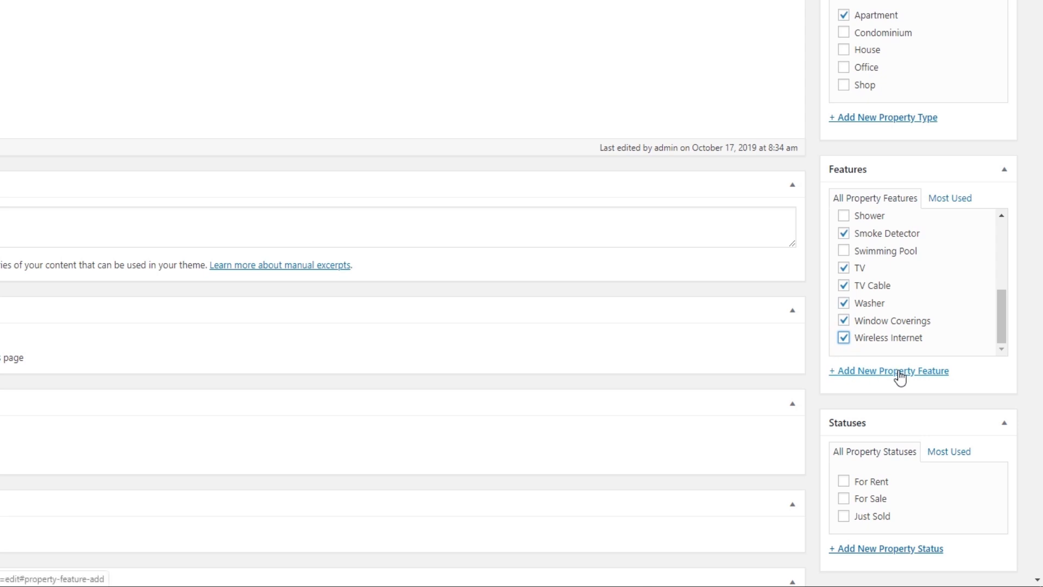
Set the status to For Rent, county to England and city to London
{"action": "scroll", "coordinate": [813, 383], "scroll_direction": "down", "scroll_amount": 1}
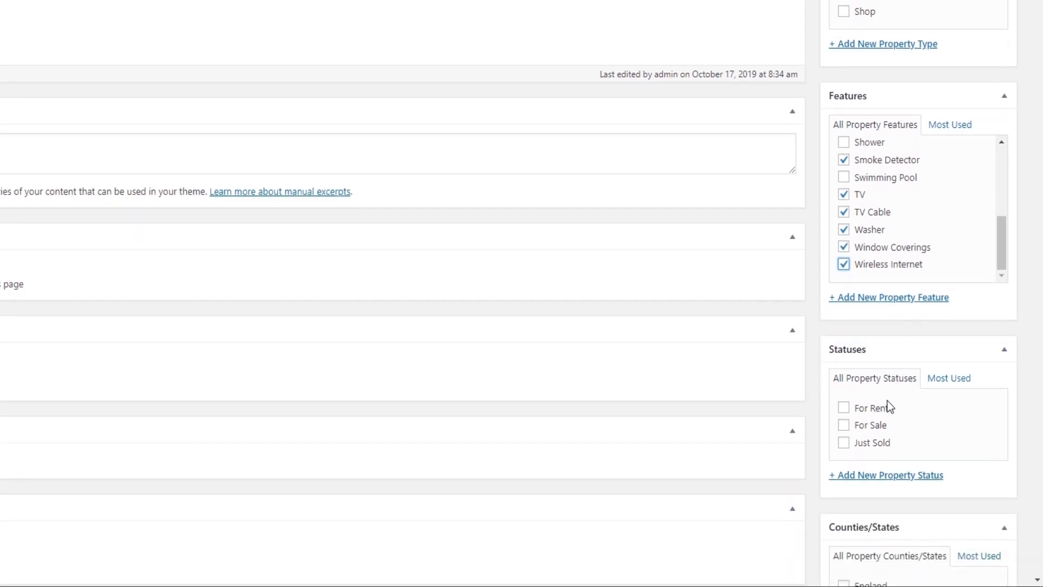
{"action": "left_click", "coordinate": [844, 409]}
{"action": "scroll", "coordinate": [732, 409], "scroll_direction": "down", "scroll_amount": 4}
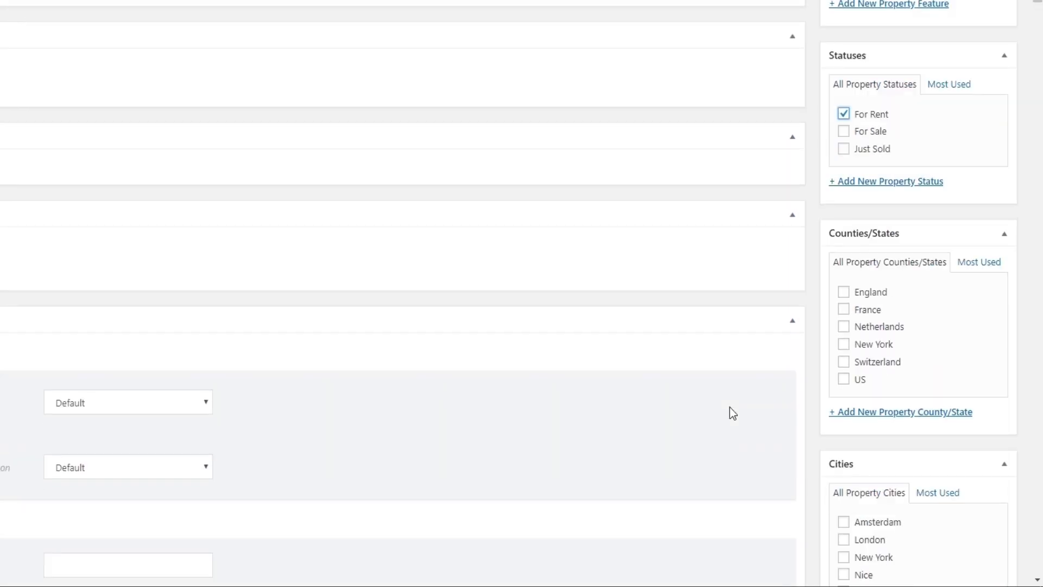
{"action": "left_click", "coordinate": [837, 295]}
{"action": "scroll", "coordinate": [735, 406], "scroll_direction": "down", "scroll_amount": 2}
{"action": "left_click", "coordinate": [844, 393]}
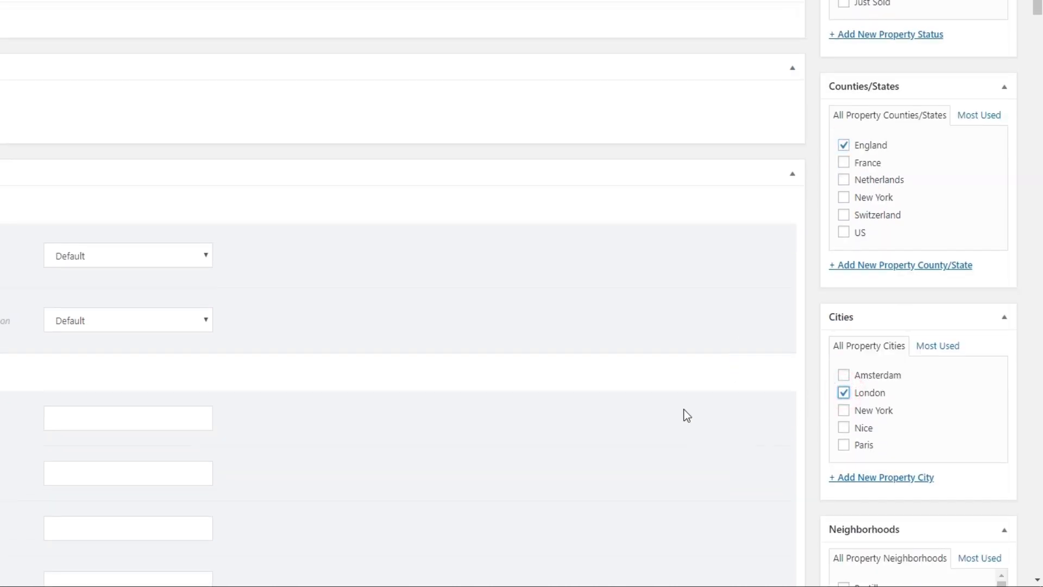
Type the tag Urgent and bring up the featured image chooser
{"action": "scroll", "coordinate": [683, 410], "scroll_direction": "down", "scroll_amount": 1}
{"action": "scroll", "coordinate": [686, 409], "scroll_direction": "down", "scroll_amount": 2}
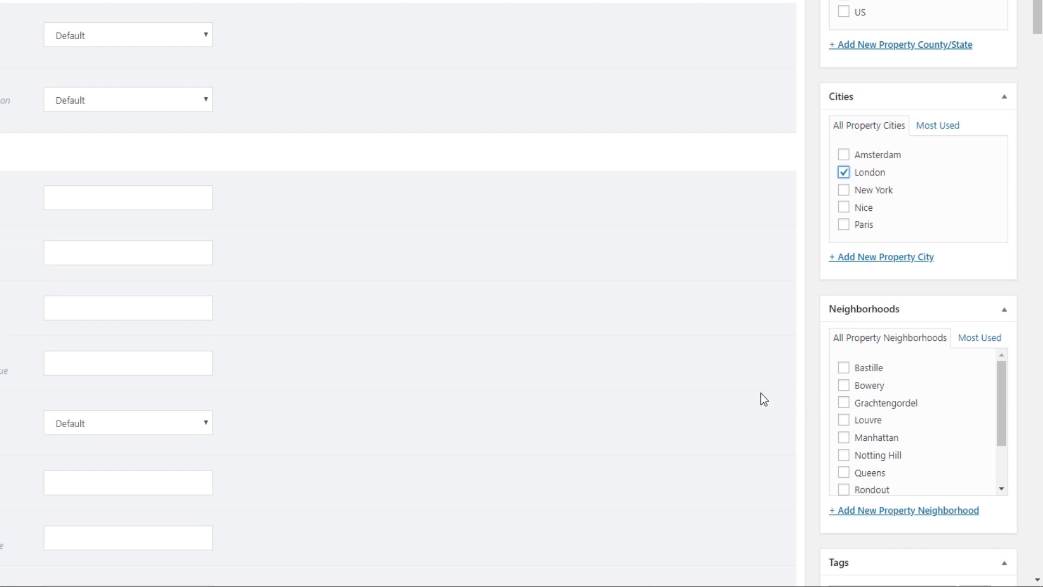
{"action": "scroll", "coordinate": [762, 391], "scroll_direction": "down", "scroll_amount": 2}
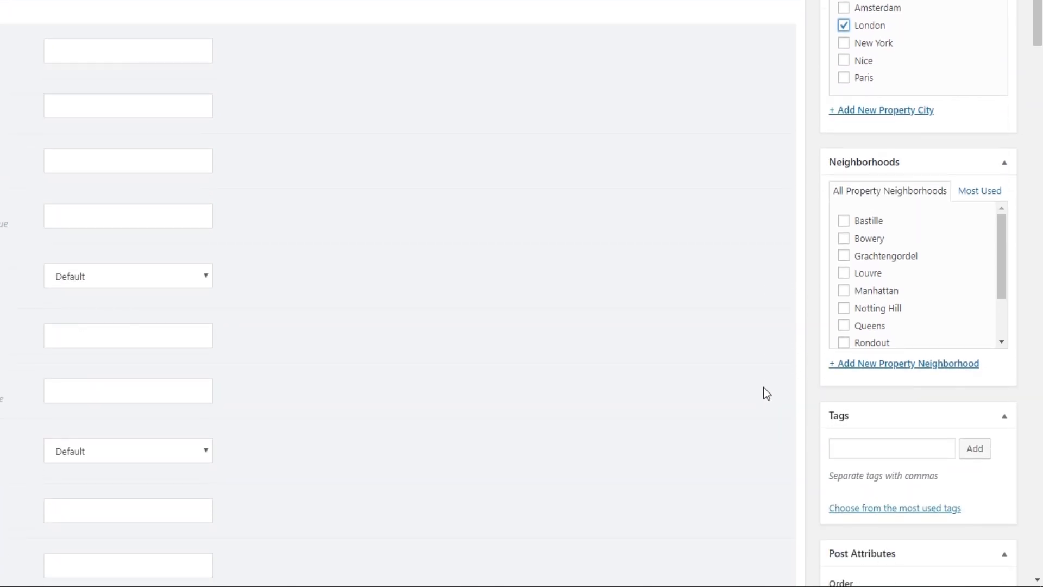
{"action": "left_click", "coordinate": [851, 444]}
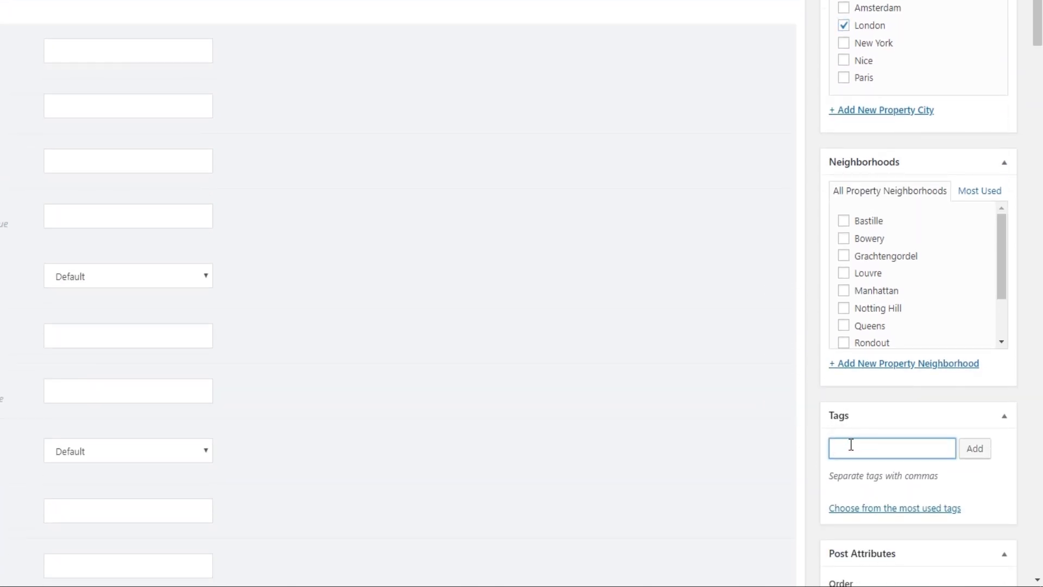
{"action": "type", "text": "Urgent"}
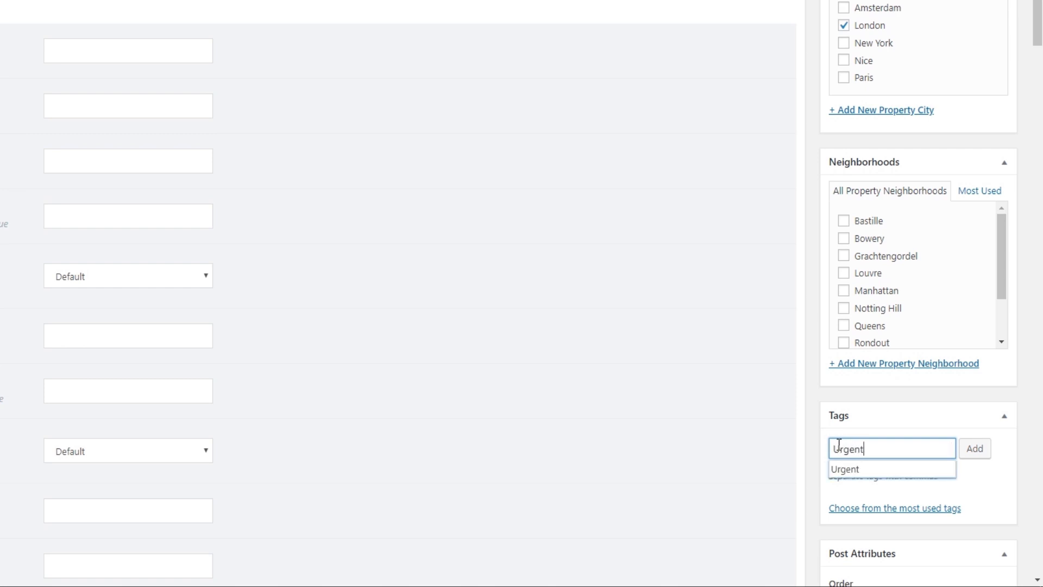
{"action": "scroll", "coordinate": [756, 453], "scroll_direction": "down", "scroll_amount": 3}
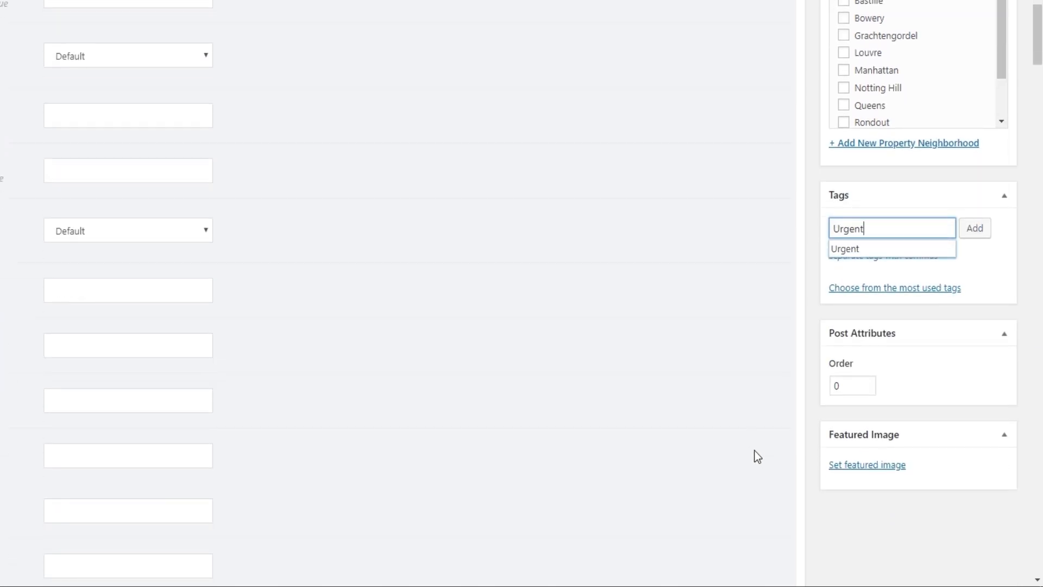
{"action": "left_click", "coordinate": [848, 465]}
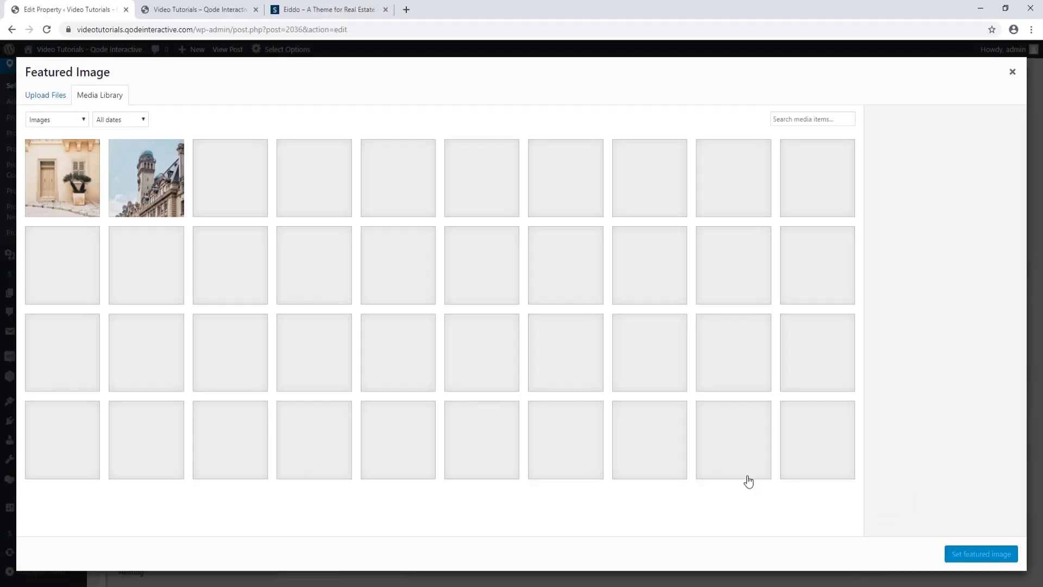
{"action": "left_click", "coordinate": [46, 96]}
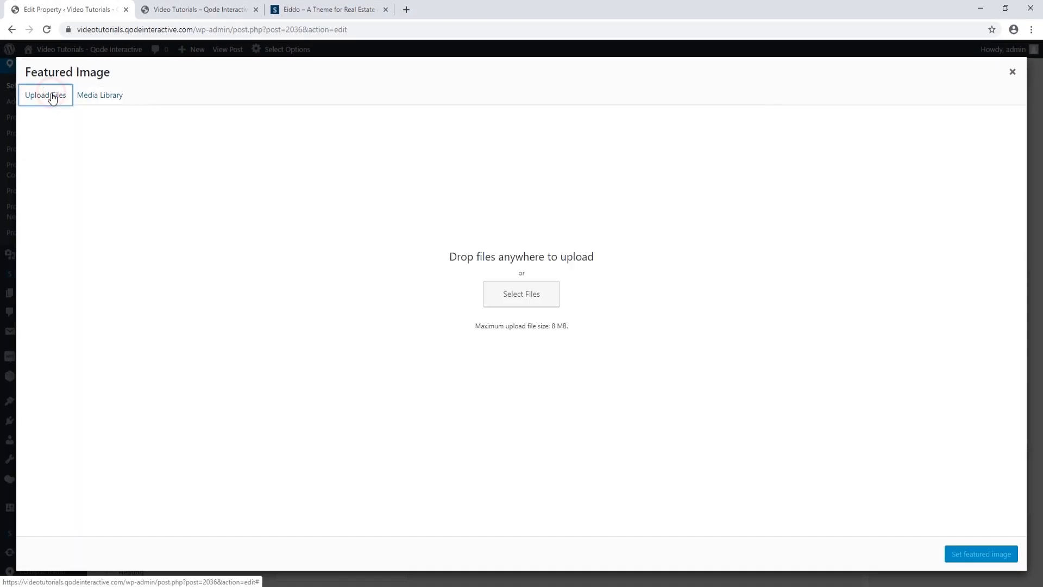
{"action": "left_click", "coordinate": [512, 294]}
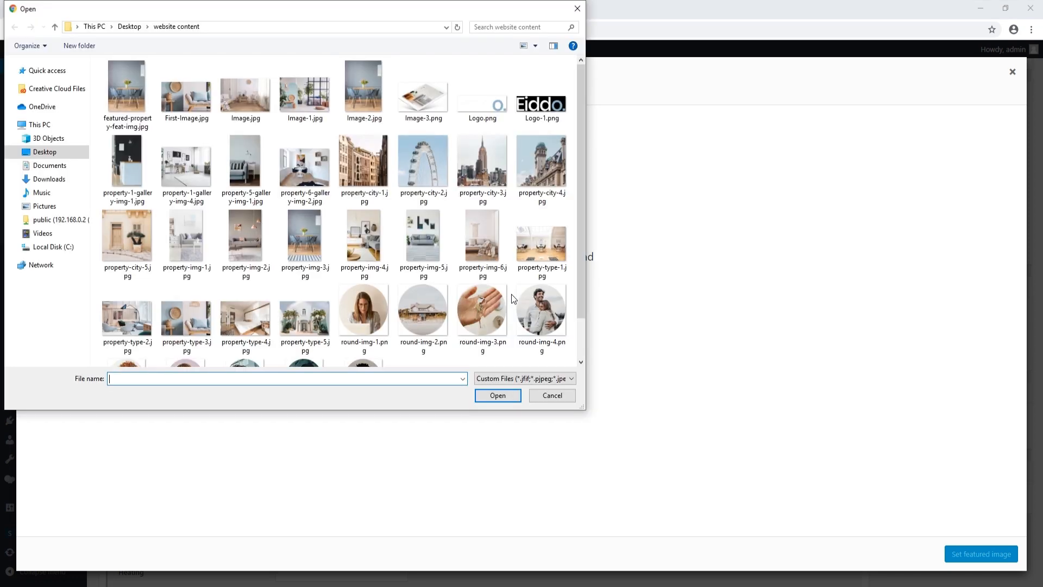
{"action": "left_click", "coordinate": [198, 239]}
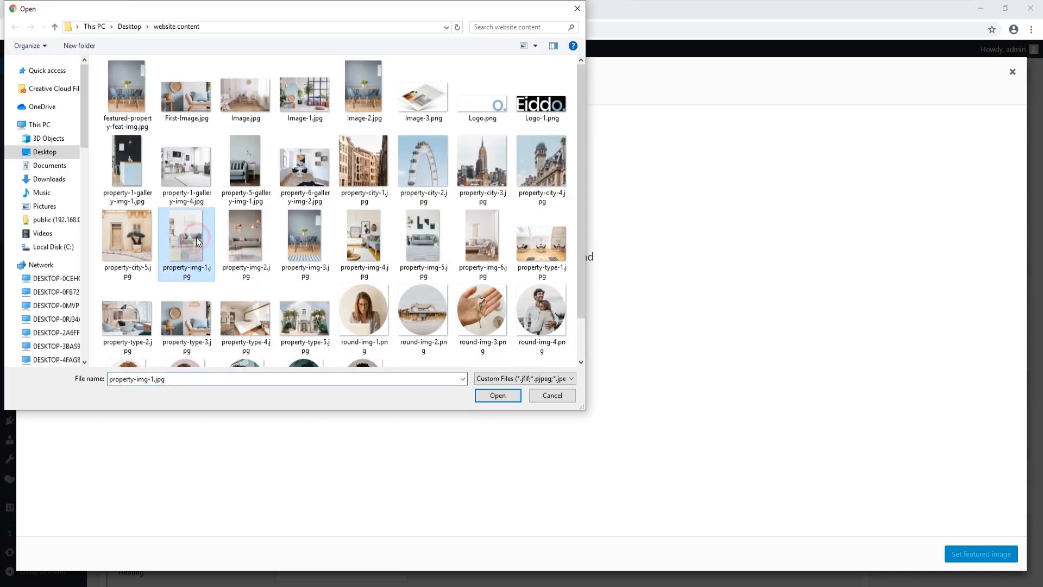
{"action": "left_click", "coordinate": [498, 395]}
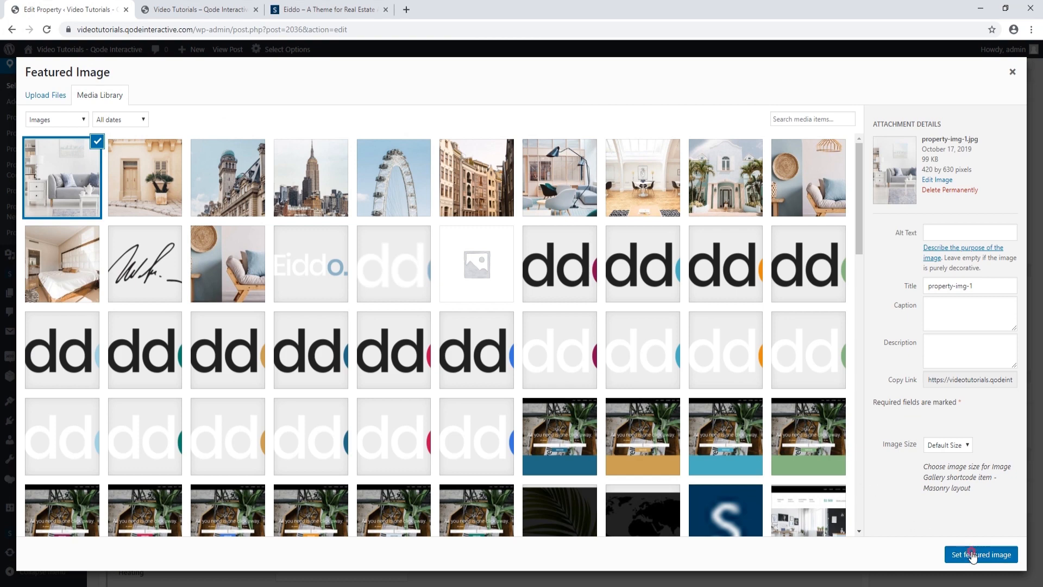
{"action": "left_click", "coordinate": [973, 556]}
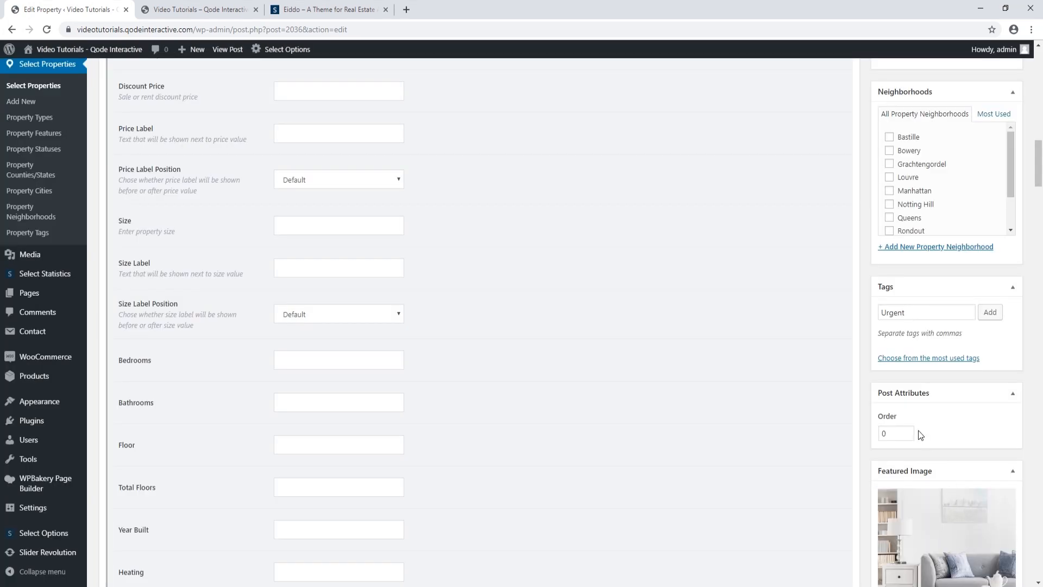
{"action": "scroll", "coordinate": [921, 433], "scroll_direction": "up", "scroll_amount": 5}
{"action": "scroll", "coordinate": [928, 429], "scroll_direction": "up", "scroll_amount": 9}
Update the property and enter Property ID 33G
{"action": "left_click", "coordinate": [999, 124]}
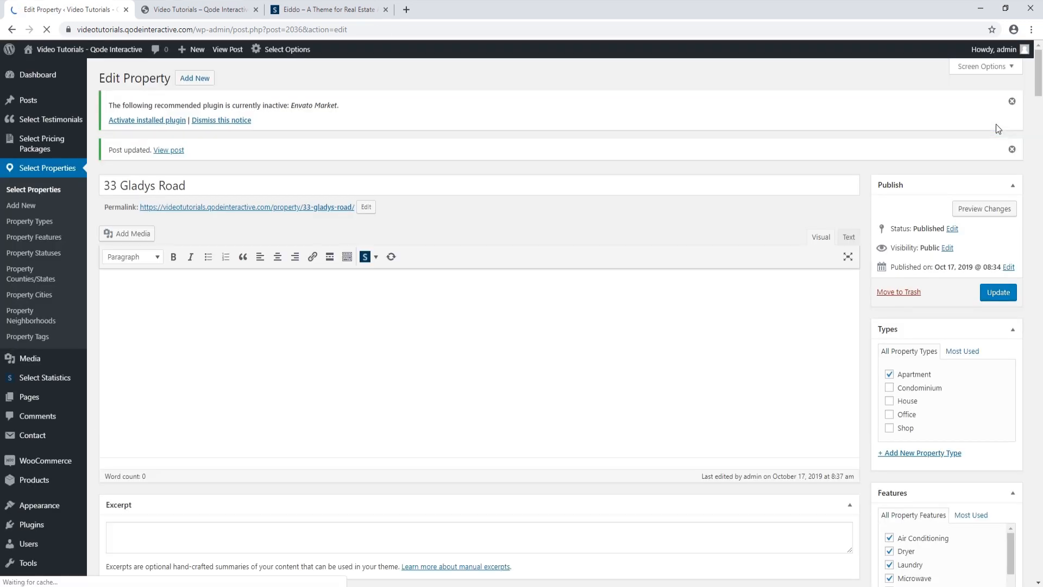
{"action": "scroll", "coordinate": [307, 310], "scroll_direction": "down", "scroll_amount": 8}
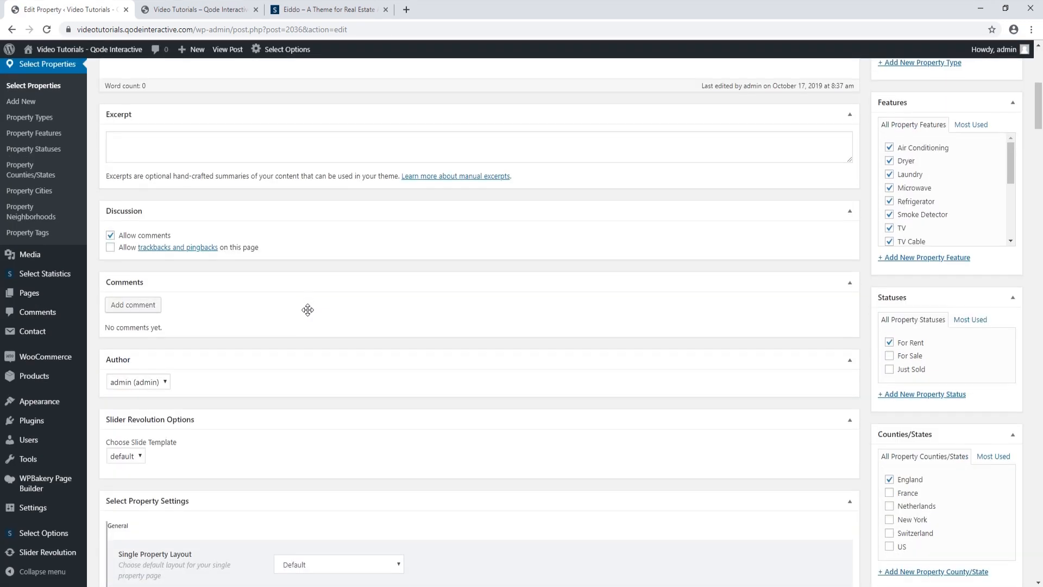
{"action": "scroll", "coordinate": [308, 311], "scroll_direction": "down", "scroll_amount": 2}
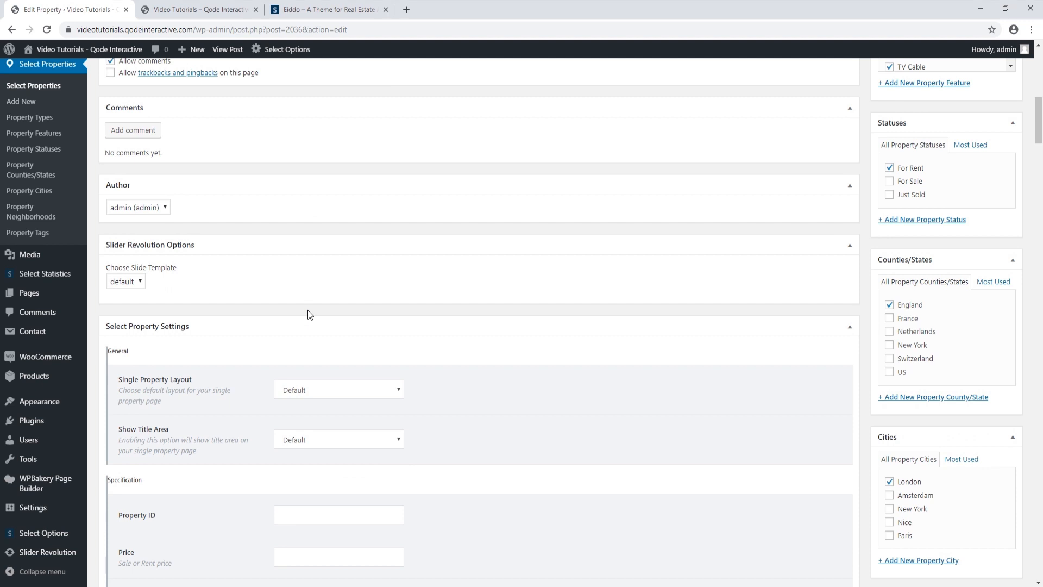
{"action": "scroll", "coordinate": [308, 314], "scroll_direction": "down", "scroll_amount": 1}
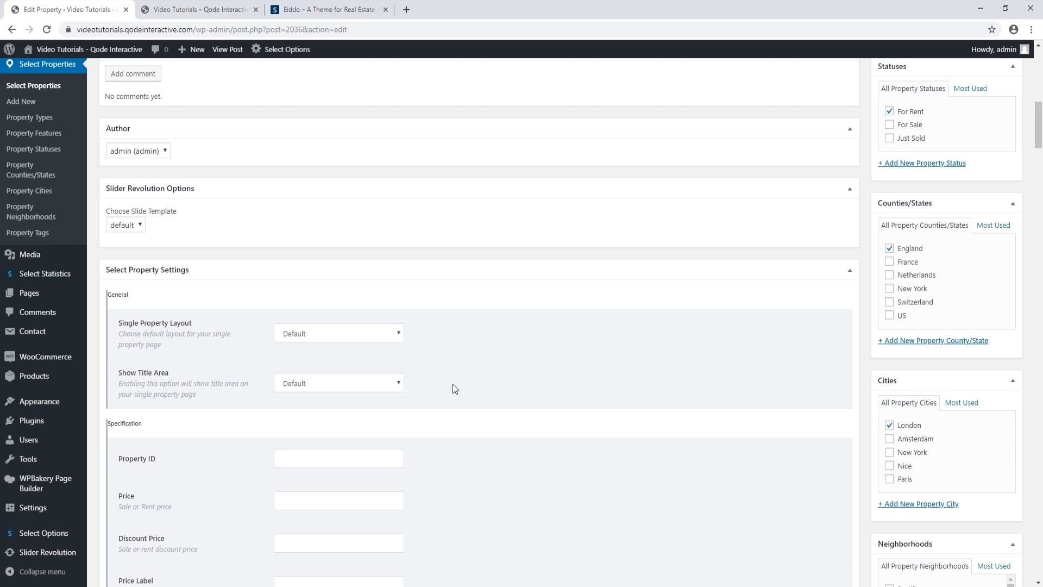
{"action": "scroll", "coordinate": [456, 389], "scroll_direction": "down", "scroll_amount": 1}
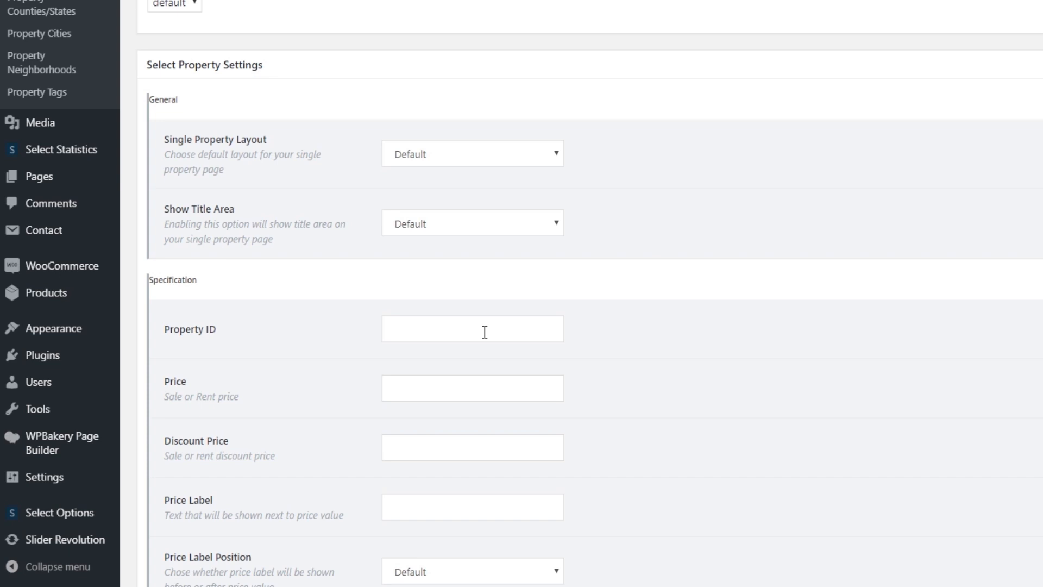
{"action": "type", "text": "3G"}
Set the price to 1000 with a $ price label
{"action": "left_click", "coordinate": [461, 384]}
{"action": "type", "text": "1000"}
{"action": "left_click", "coordinate": [405, 506]}
{"action": "type", "text": "$"}
{"action": "scroll", "coordinate": [246, 434], "scroll_direction": "down", "scroll_amount": 3}
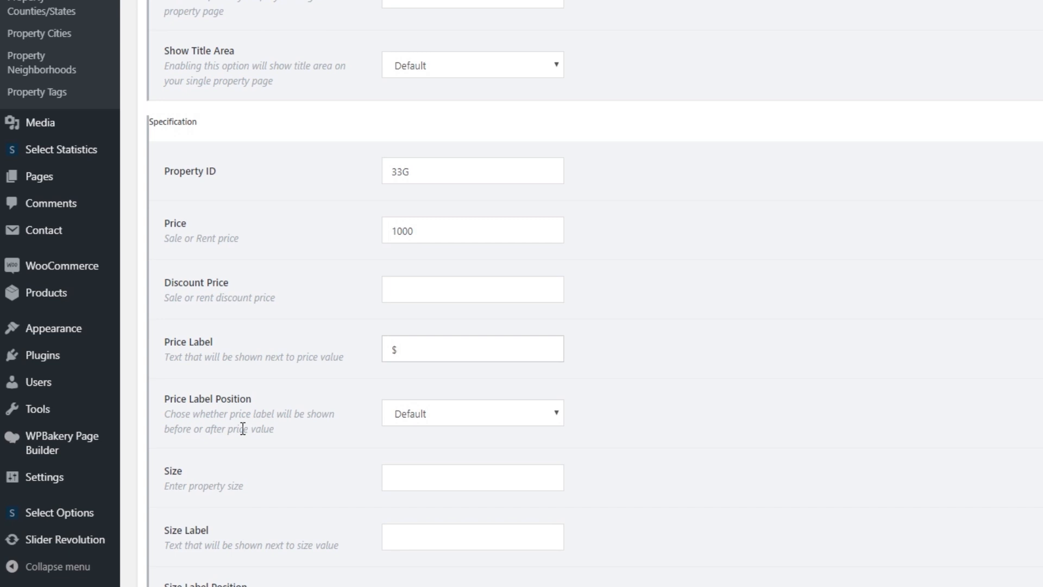
{"action": "scroll", "coordinate": [242, 428], "scroll_direction": "down", "scroll_amount": 2}
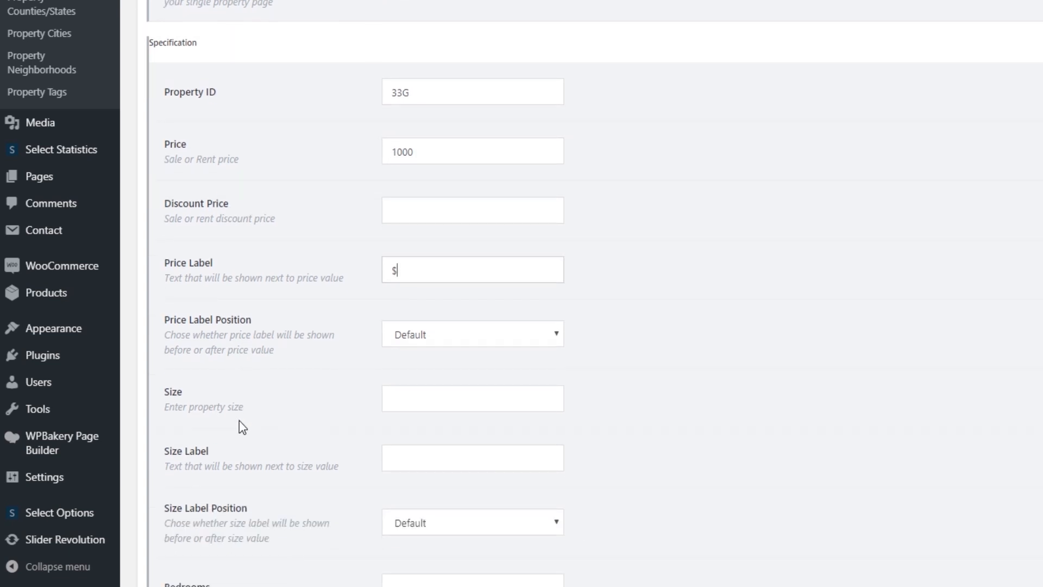
{"action": "left_click", "coordinate": [411, 399]}
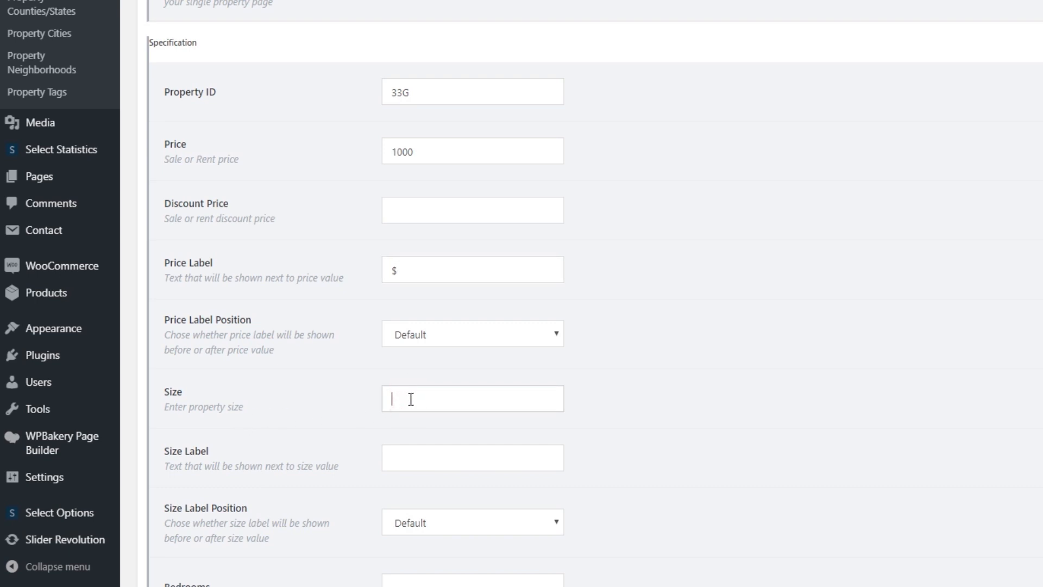
Enter size 100m2, 3 bedrooms and 2 bathrooms
{"action": "type", "text": "100m2"}
{"action": "scroll", "coordinate": [411, 403], "scroll_direction": "down", "scroll_amount": 2}
{"action": "scroll", "coordinate": [412, 404], "scroll_direction": "down", "scroll_amount": 3}
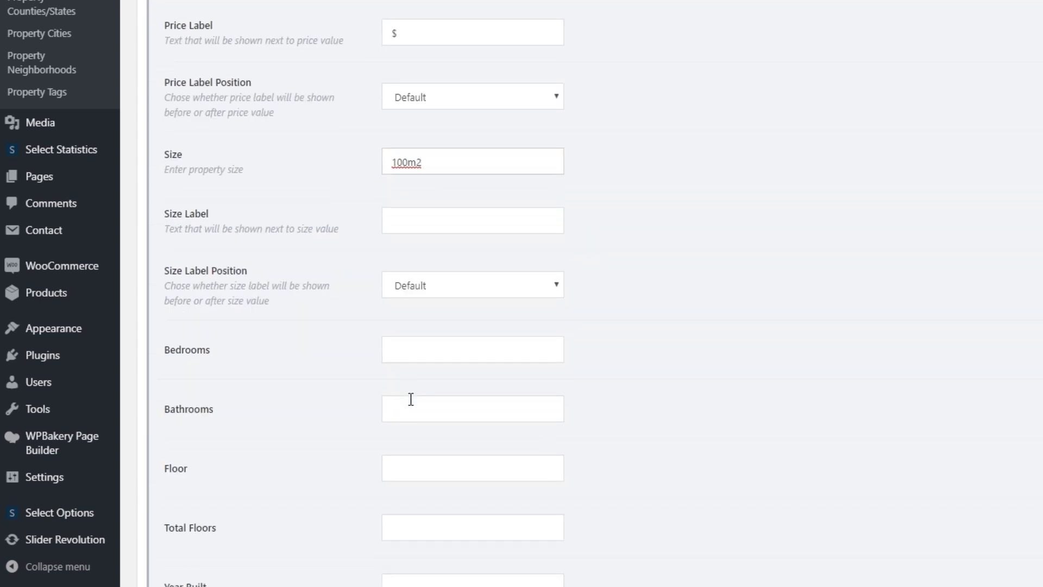
{"action": "left_click", "coordinate": [429, 352]}
{"action": "type", "text": "3"}
{"action": "left_click", "coordinate": [410, 408]}
{"action": "type", "text": "2"}
Enter floor 2, total floors 5 and year built 1953
{"action": "scroll", "coordinate": [353, 447], "scroll_direction": "down", "scroll_amount": 2}
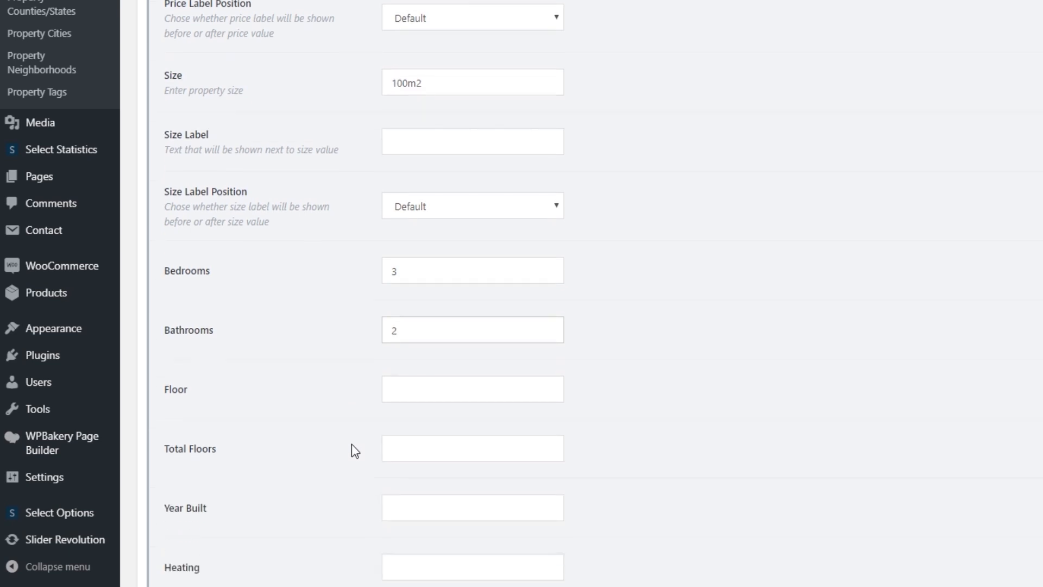
{"action": "left_click", "coordinate": [414, 388]}
{"action": "type", "text": "2"}
{"action": "left_click", "coordinate": [407, 445]}
{"action": "type", "text": "5"}
{"action": "left_click", "coordinate": [408, 503]}
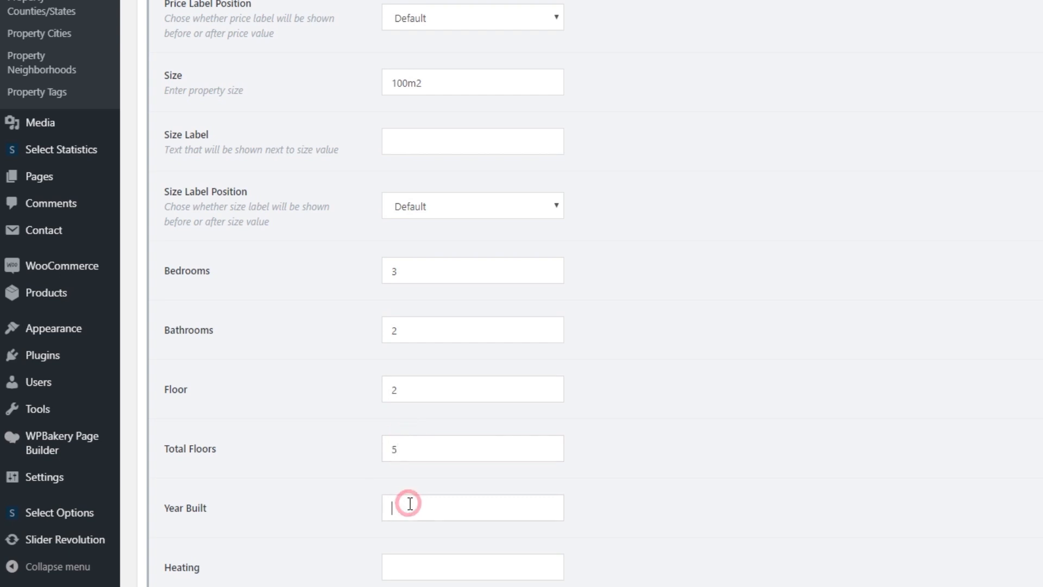
{"action": "type", "text": "1953"}
Set heating to Central and accommodation to Furnished
{"action": "scroll", "coordinate": [410, 504], "scroll_direction": "down", "scroll_amount": 3}
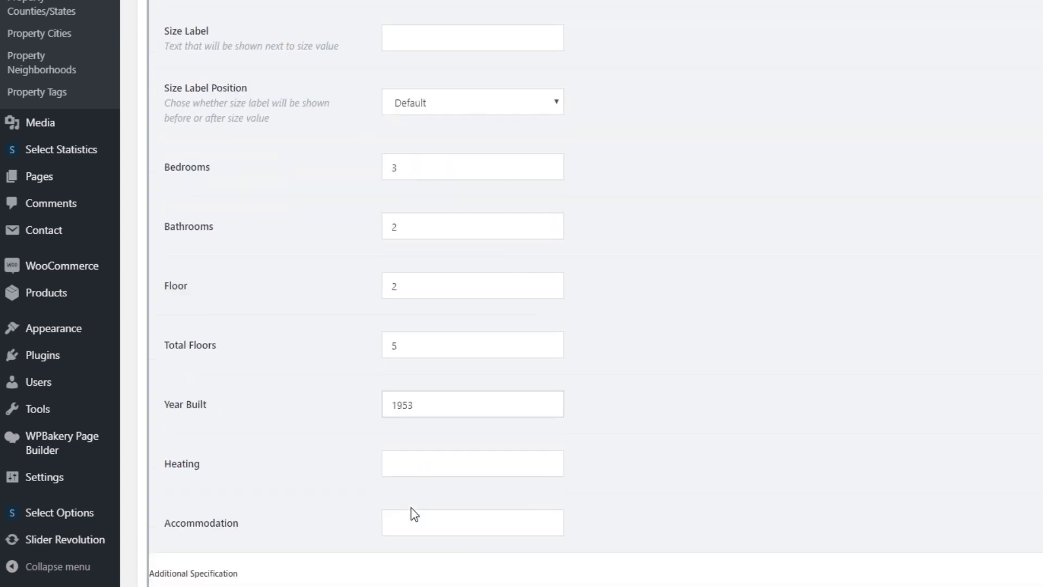
{"action": "left_click", "coordinate": [401, 411]}
{"action": "type", "text": "Central"}
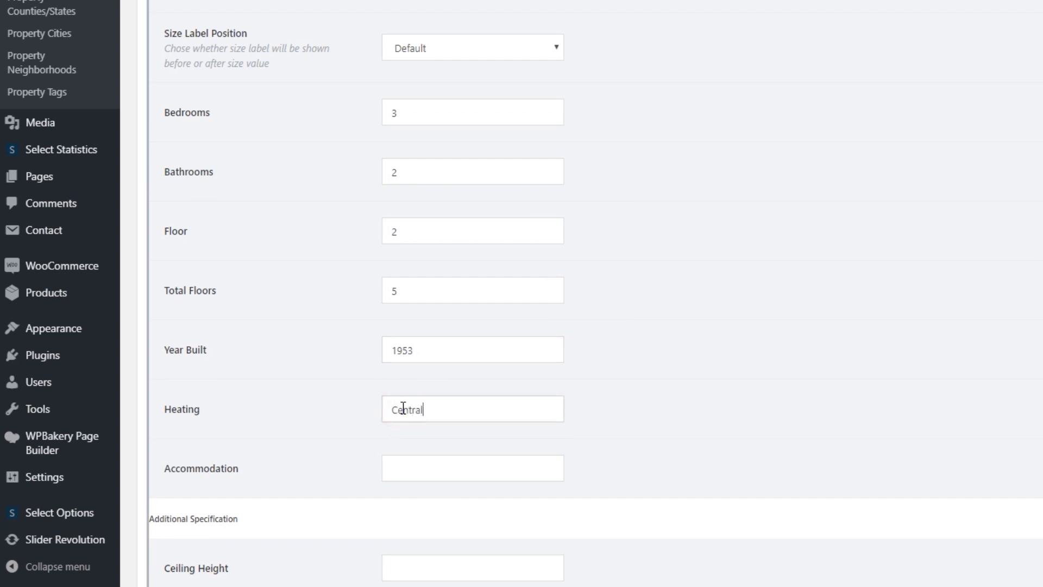
{"action": "left_click", "coordinate": [419, 467]}
{"action": "type", "text": "Furnished"}
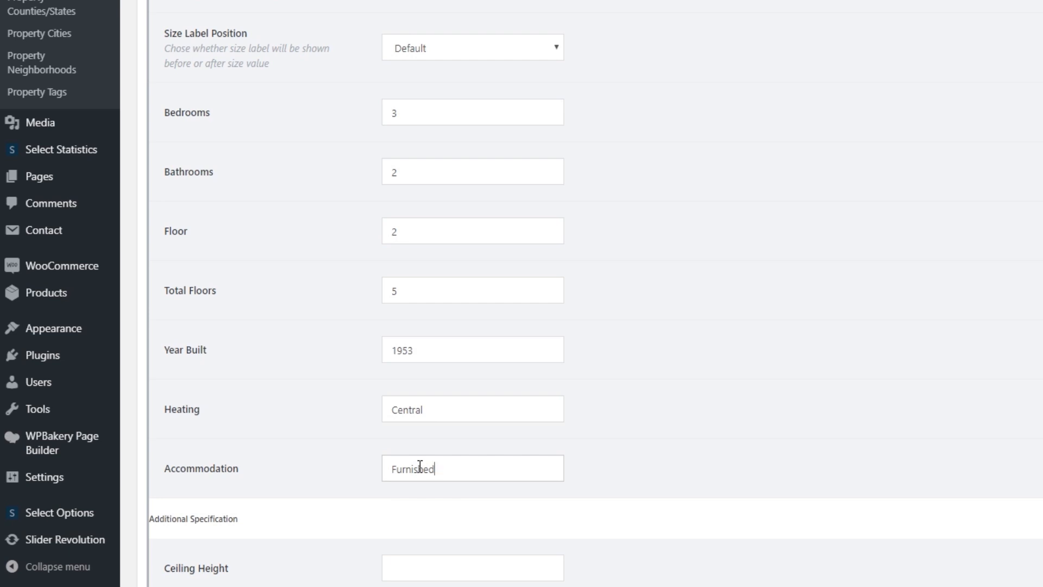
{"action": "scroll", "coordinate": [419, 467], "scroll_direction": "down", "scroll_amount": 3}
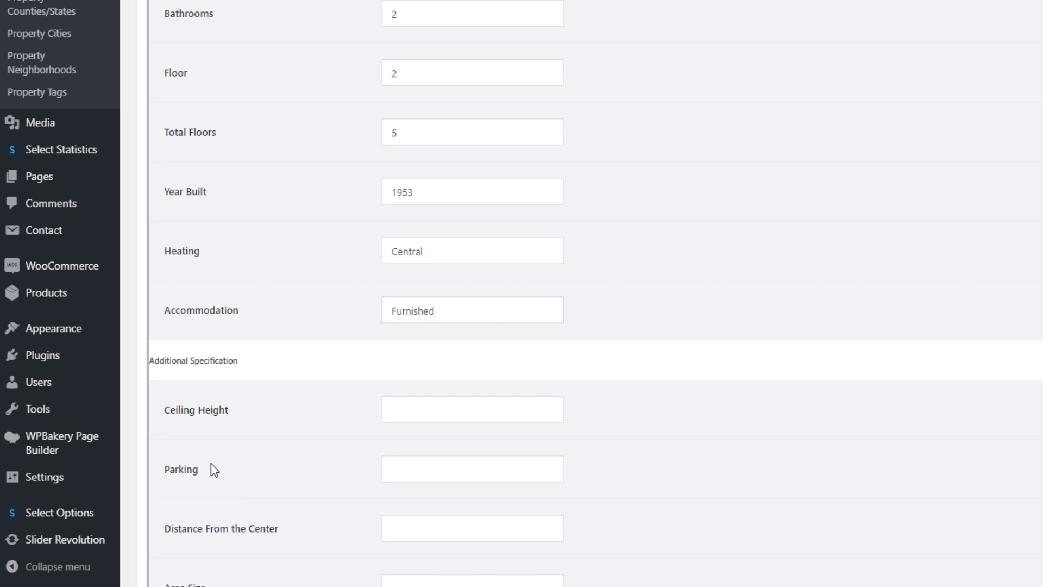
{"action": "scroll", "coordinate": [211, 463], "scroll_direction": "down", "scroll_amount": 3}
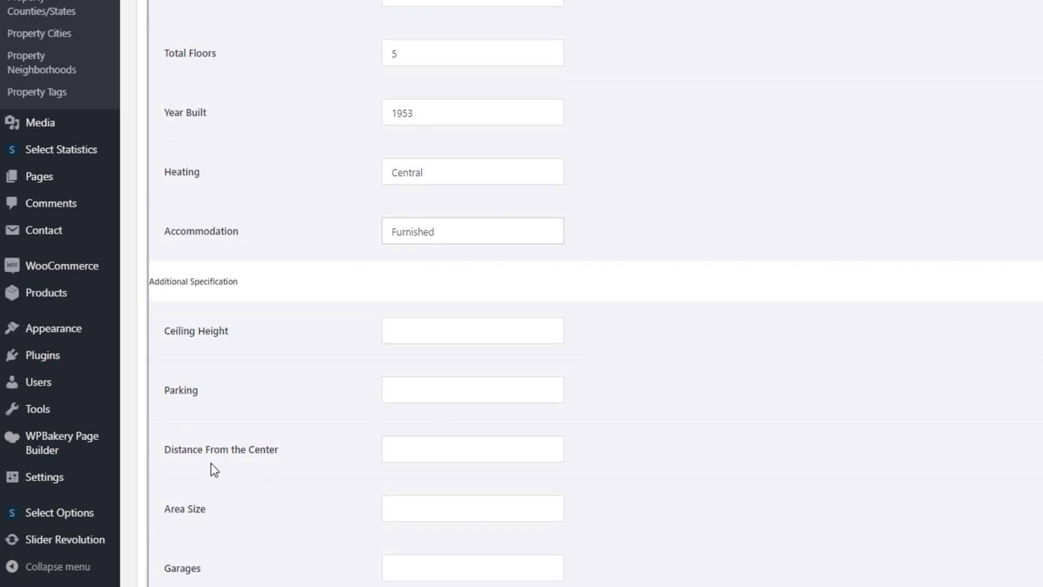
{"action": "scroll", "coordinate": [211, 463], "scroll_direction": "down", "scroll_amount": 2}
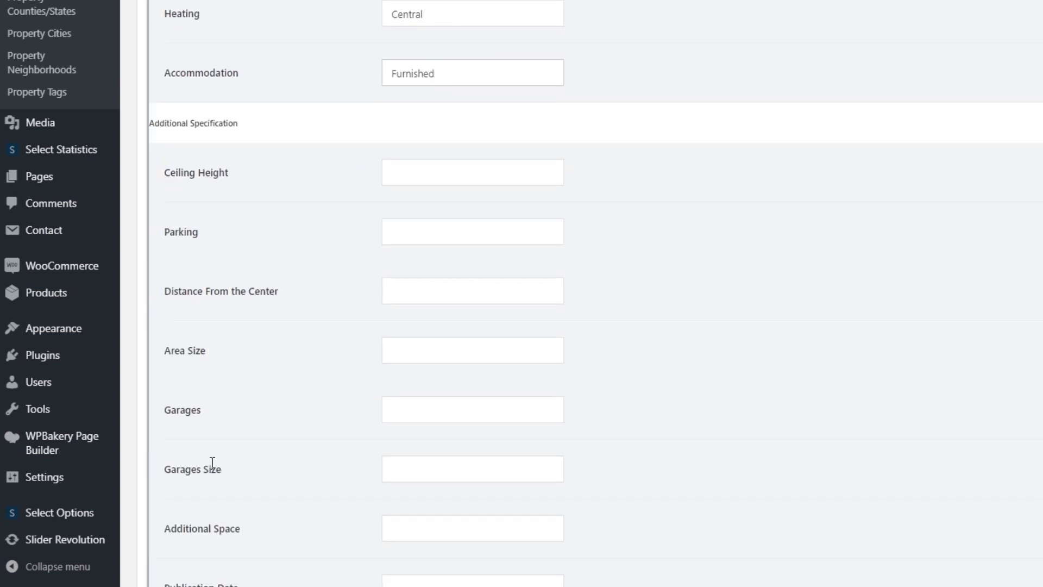
{"action": "scroll", "coordinate": [211, 463], "scroll_direction": "down", "scroll_amount": 2}
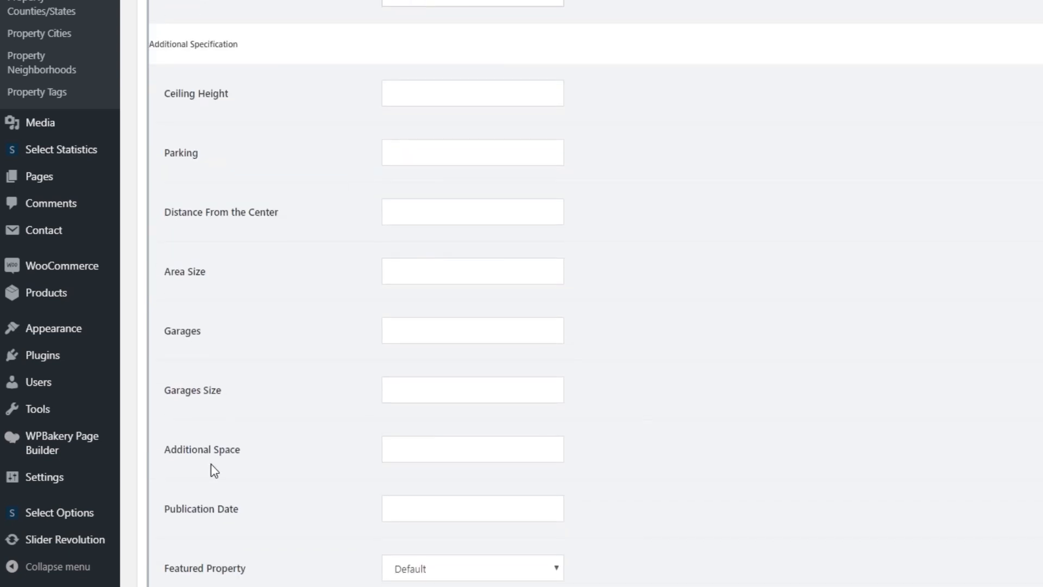
Enter Basement as the additional space and set the publication date to October 17, 2019
{"action": "left_click", "coordinate": [430, 448]}
{"action": "type", "text": "Basement"}
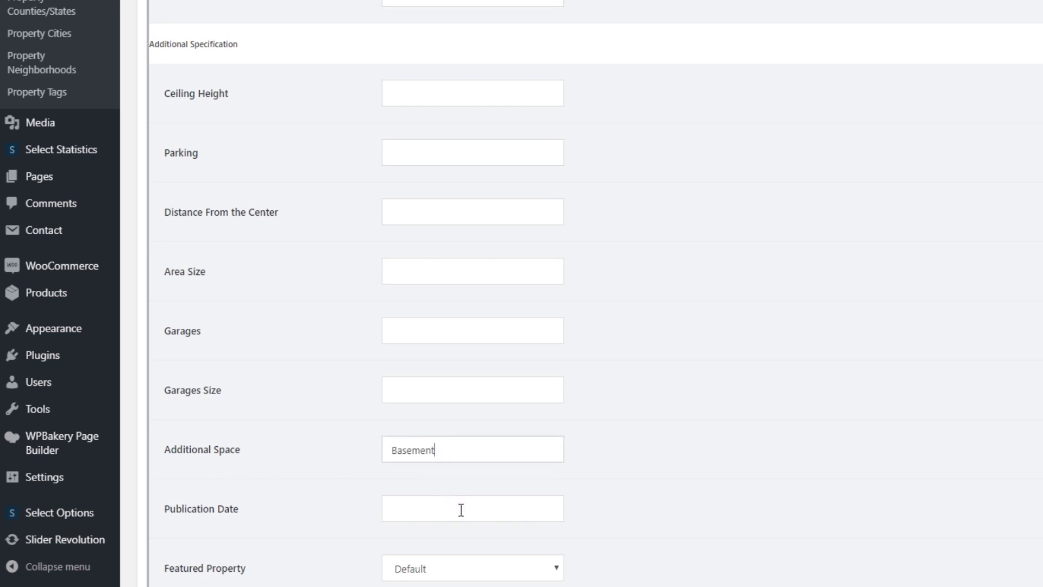
{"action": "left_click", "coordinate": [469, 505]}
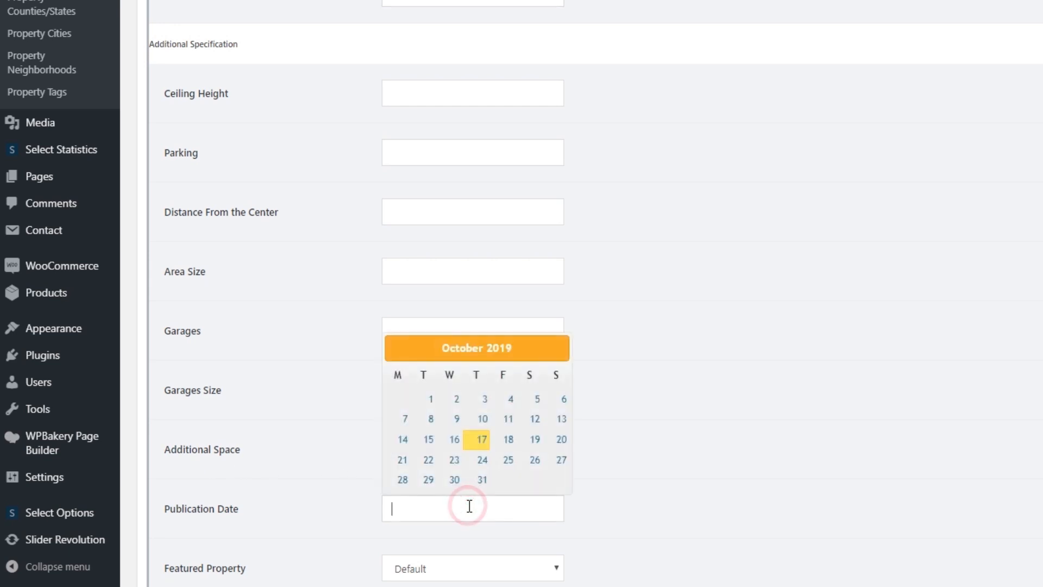
{"action": "left_click", "coordinate": [482, 441]}
{"action": "scroll", "coordinate": [318, 476], "scroll_direction": "down", "scroll_amount": 2}
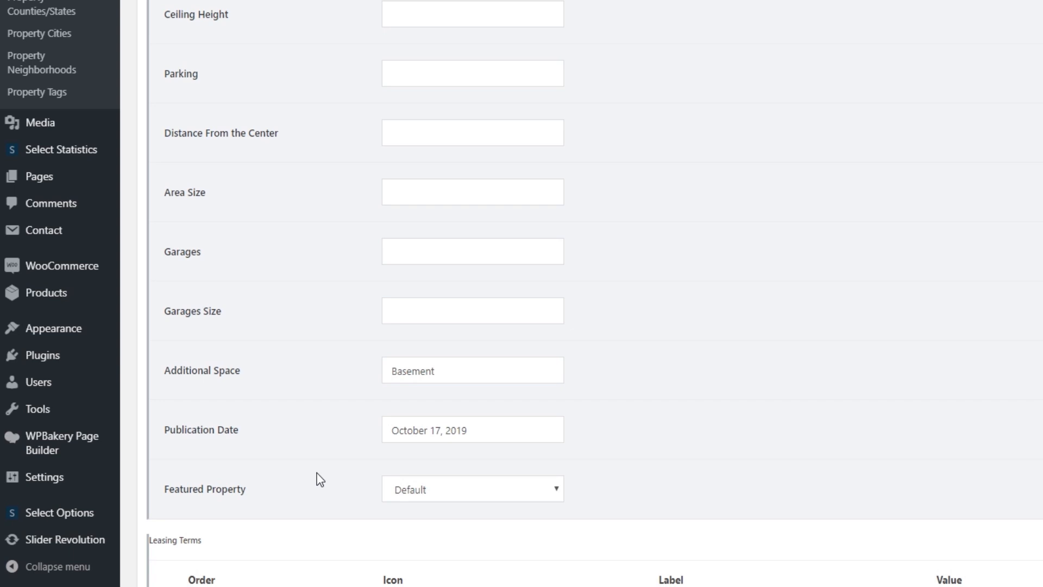
{"action": "scroll", "coordinate": [321, 479], "scroll_direction": "down", "scroll_amount": 3}
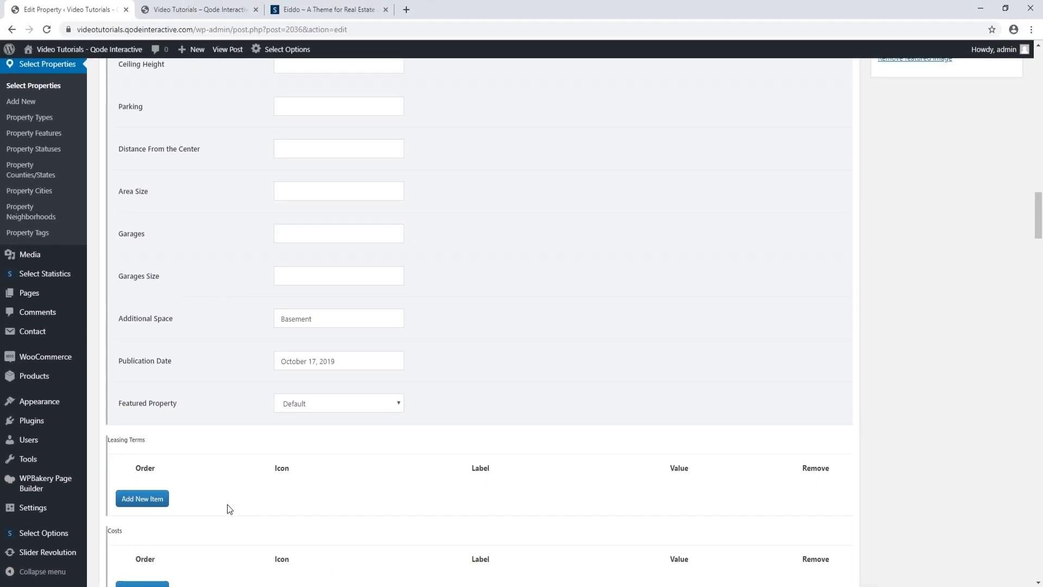
{"action": "scroll", "coordinate": [623, 353], "scroll_direction": "up", "scroll_amount": 20}
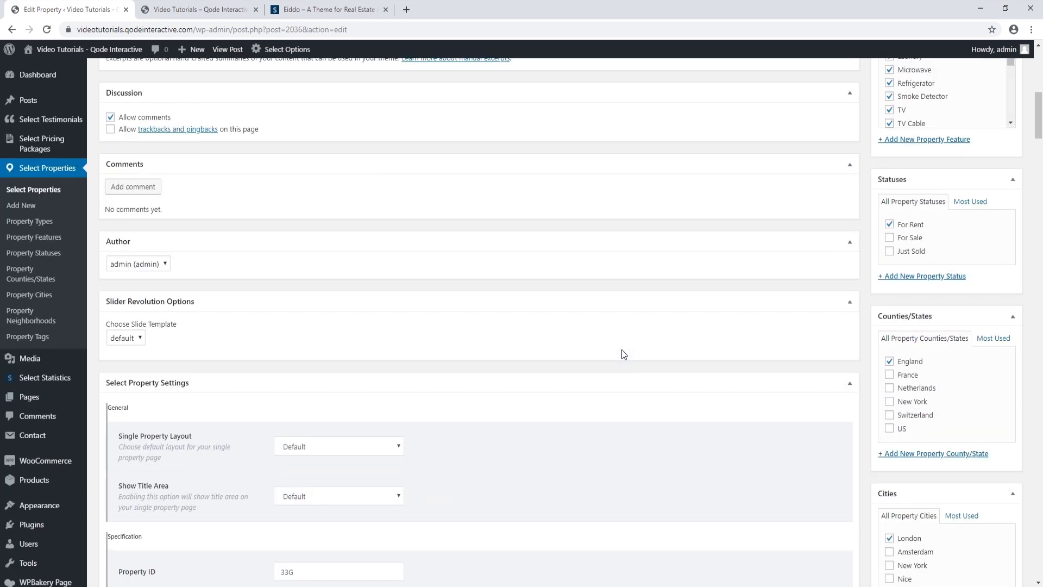
{"action": "scroll", "coordinate": [622, 353], "scroll_direction": "up", "scroll_amount": 10}
{"action": "left_click", "coordinate": [993, 237]}
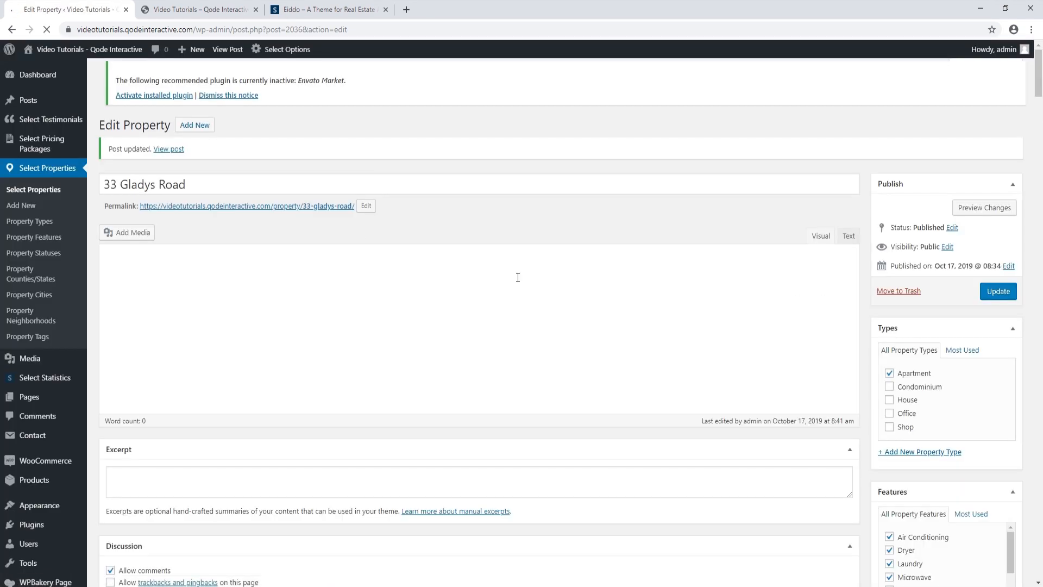
View the 22 Park Ave listing's Specification and Leasing Terms on the live Eiddo site, then return to the editor
{"action": "left_click", "coordinate": [188, 9]}
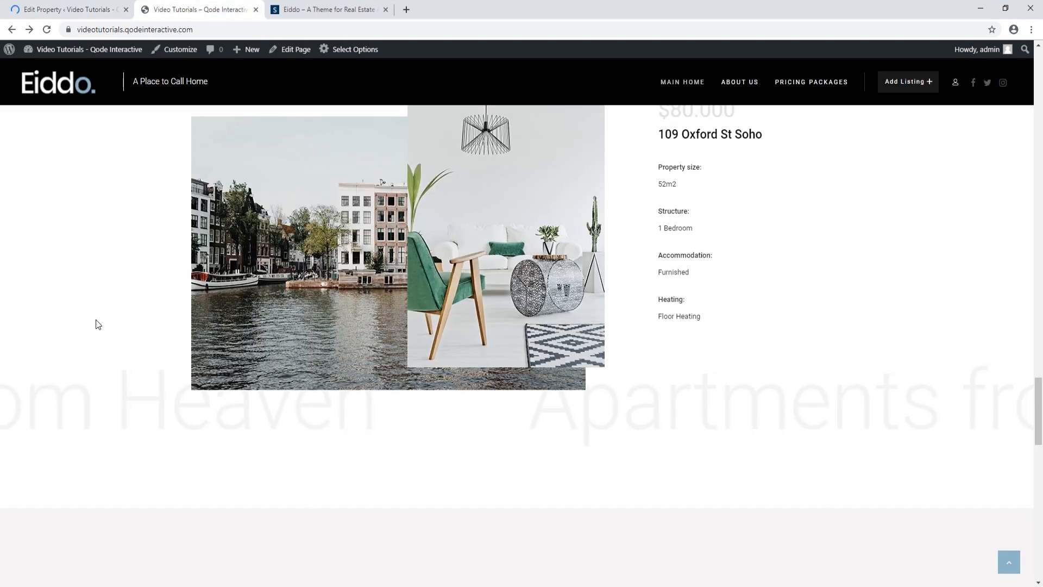
{"action": "scroll", "coordinate": [96, 320], "scroll_direction": "up", "scroll_amount": 8}
{"action": "scroll", "coordinate": [96, 325], "scroll_direction": "up", "scroll_amount": 20}
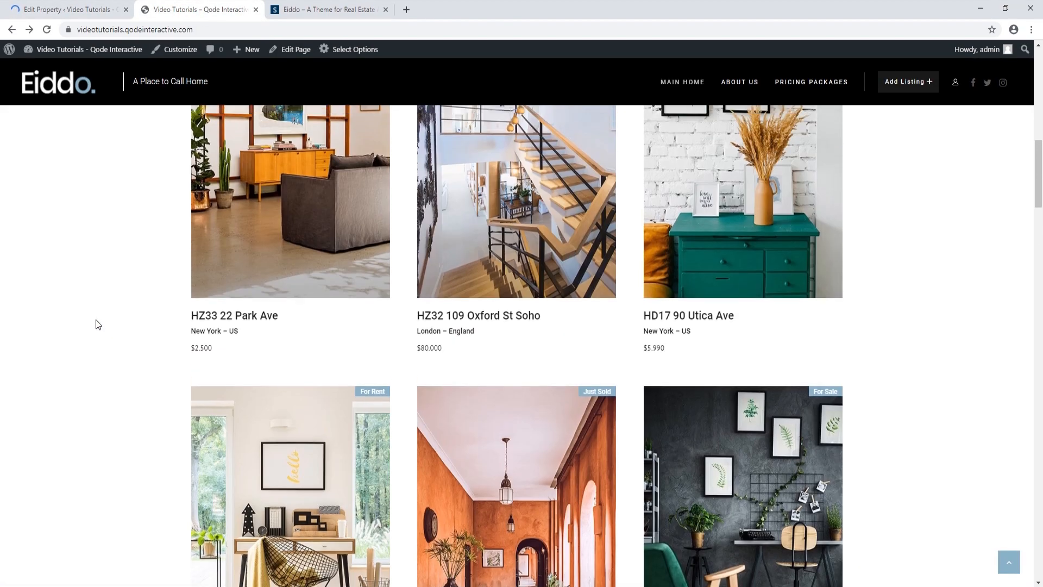
{"action": "scroll", "coordinate": [95, 325], "scroll_direction": "up", "scroll_amount": 2}
{"action": "left_click", "coordinate": [246, 259]}
{"action": "scroll", "coordinate": [121, 375], "scroll_direction": "down", "scroll_amount": 2}
{"action": "scroll", "coordinate": [121, 375], "scroll_direction": "up", "scroll_amount": 3}
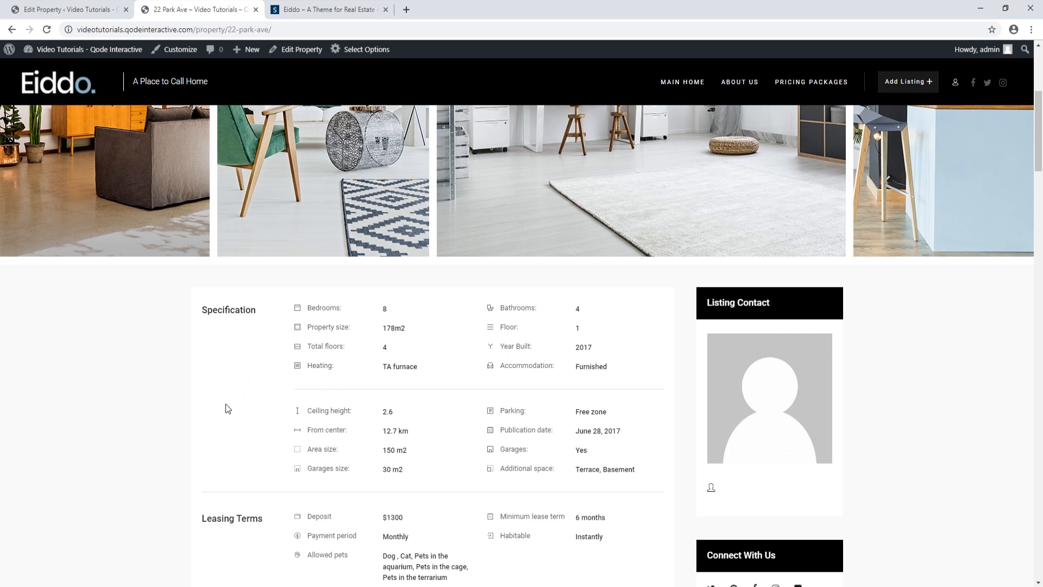
{"action": "scroll", "coordinate": [217, 406], "scroll_direction": "down", "scroll_amount": 2}
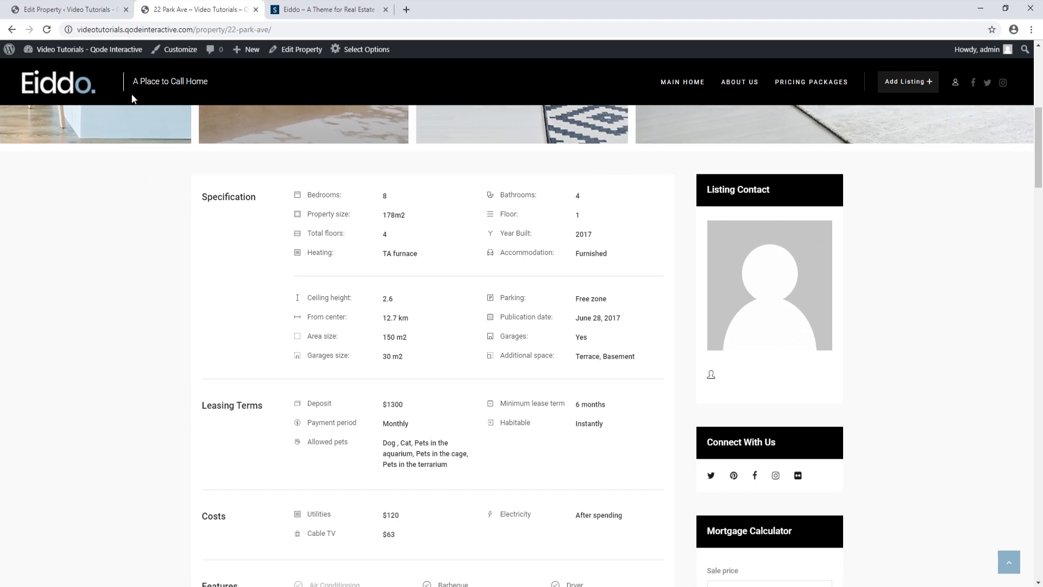
{"action": "left_click", "coordinate": [94, 11]}
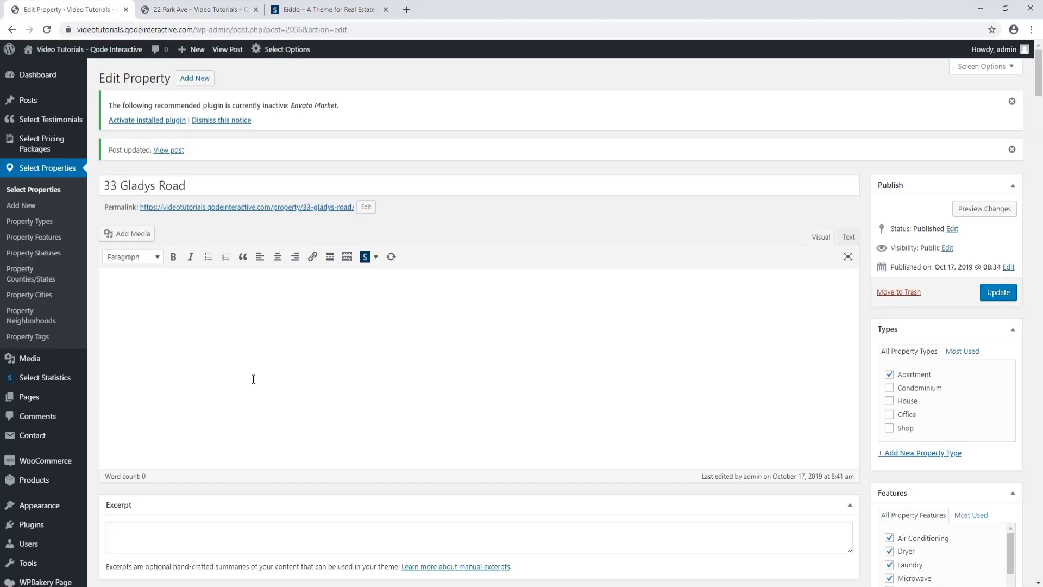
Add a leasing term with the Deposit icon, label Deposit and value 500
{"action": "scroll", "coordinate": [253, 379], "scroll_direction": "down", "scroll_amount": 20}
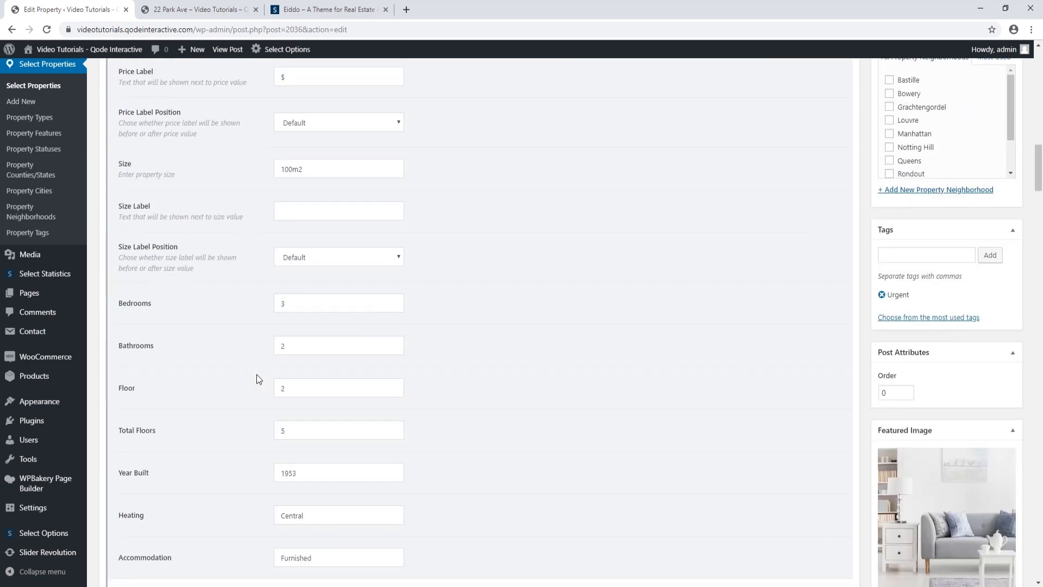
{"action": "scroll", "coordinate": [256, 374], "scroll_direction": "down", "scroll_amount": 12}
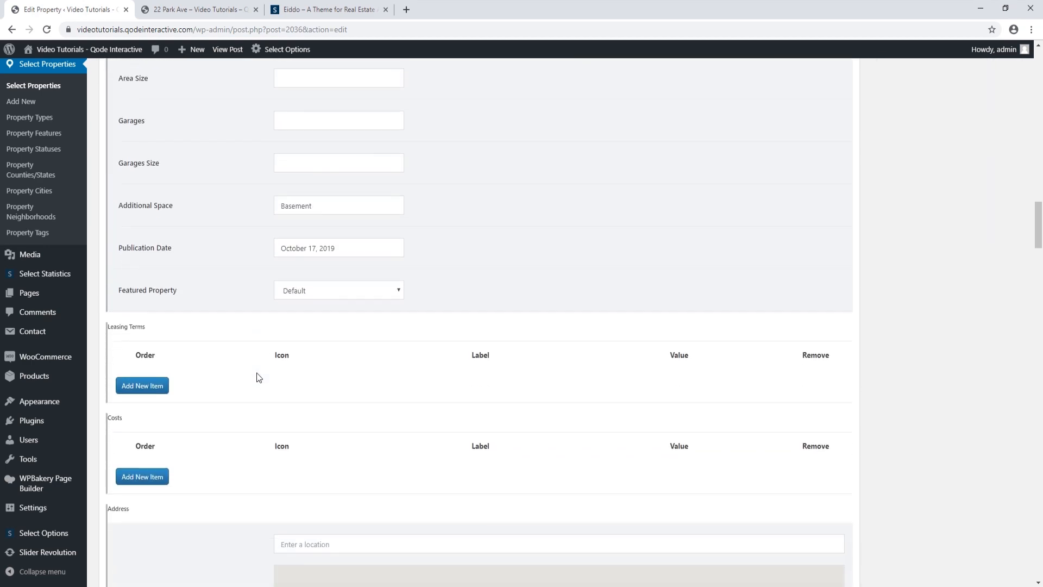
{"action": "left_click", "coordinate": [159, 385]}
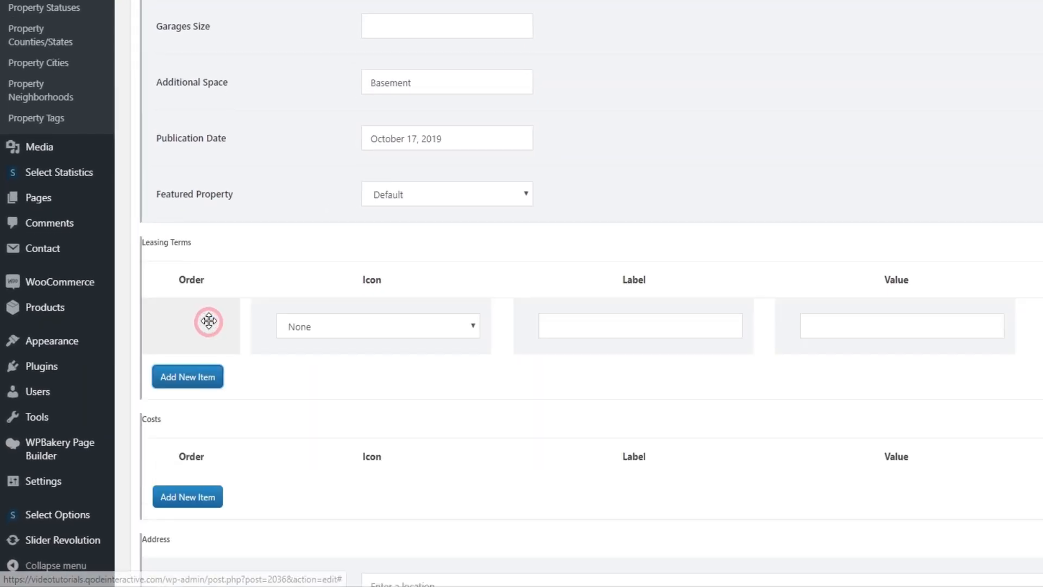
{"action": "left_click", "coordinate": [472, 326]}
{"action": "left_click", "coordinate": [315, 167]}
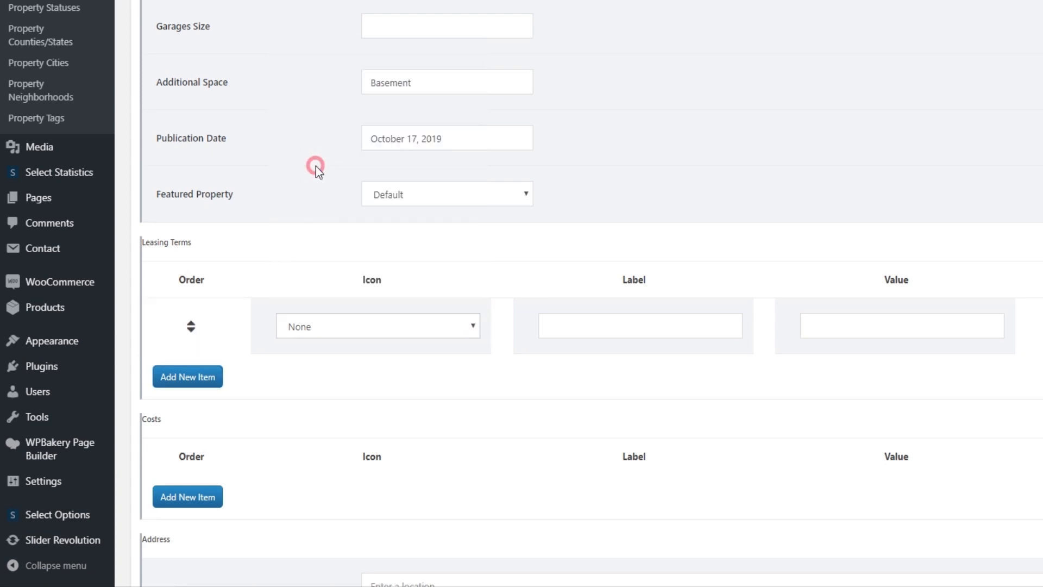
{"action": "left_click", "coordinate": [649, 323]}
{"action": "type", "text": "Deposit"}
{"action": "left_click", "coordinate": [860, 327]}
{"action": "type", "text": "500"}
Add a leasing term with the Payment Period icon, label Payment Period and value Monthly
{"action": "scroll", "coordinate": [857, 332], "scroll_direction": "up", "scroll_amount": 1}
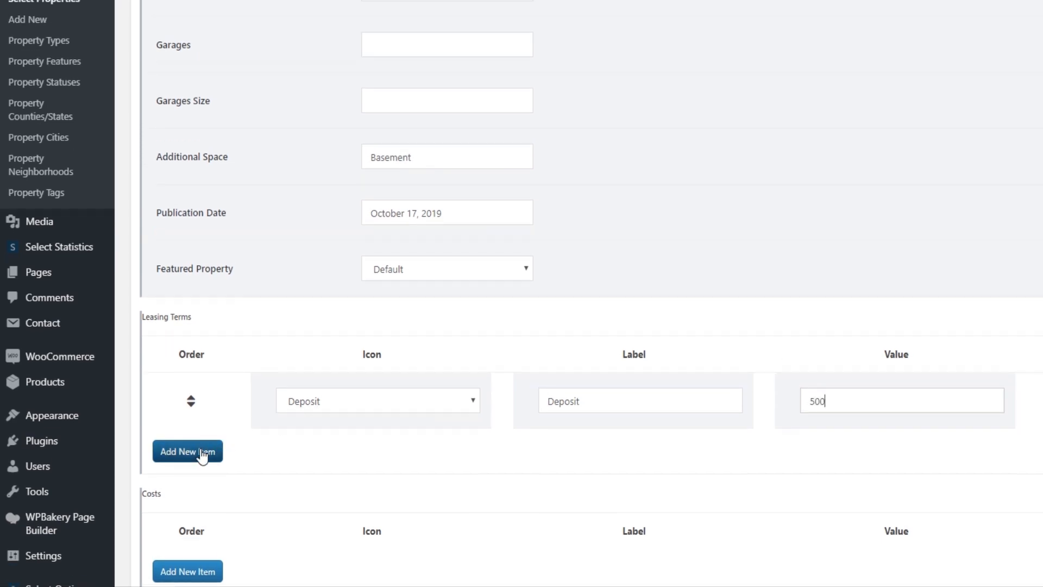
{"action": "left_click", "coordinate": [200, 452]}
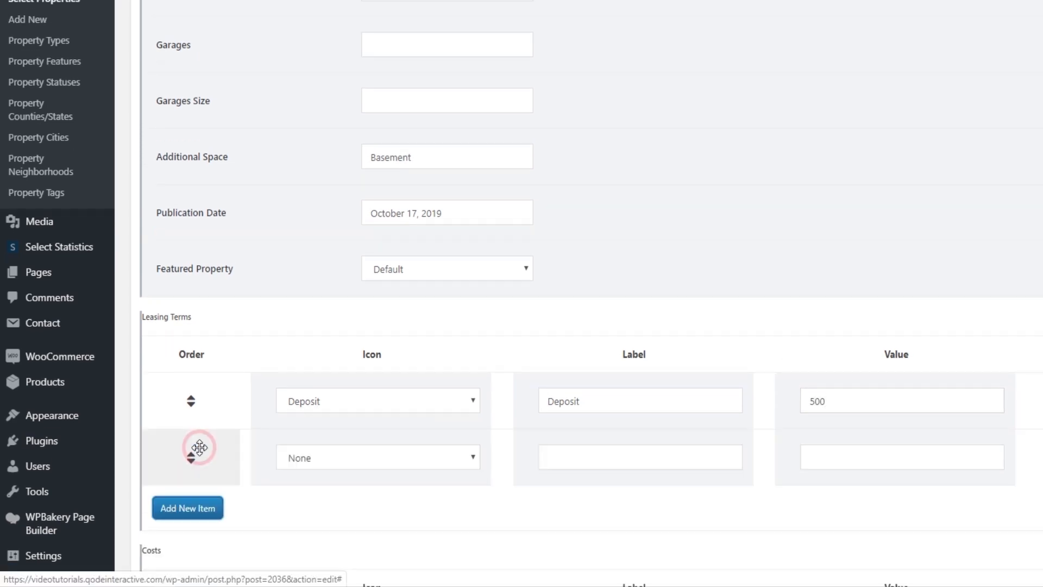
{"action": "left_click", "coordinate": [473, 457]}
{"action": "scroll", "coordinate": [389, 435], "scroll_direction": "down", "scroll_amount": 1}
{"action": "scroll", "coordinate": [345, 429], "scroll_direction": "down", "scroll_amount": 1}
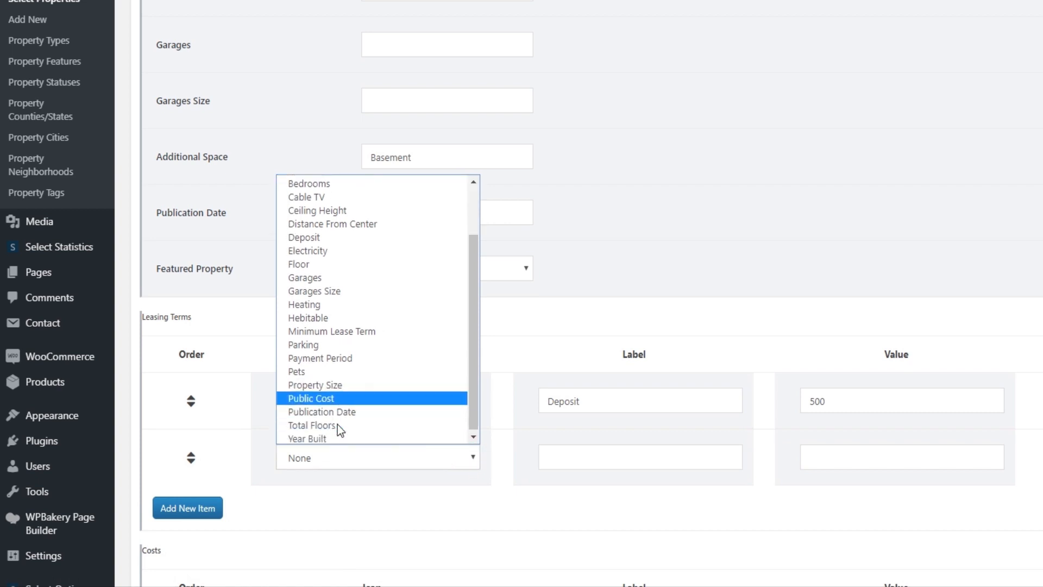
{"action": "left_click", "coordinate": [348, 356]}
{"action": "left_click", "coordinate": [558, 454]}
{"action": "type", "text": "Payment Period"}
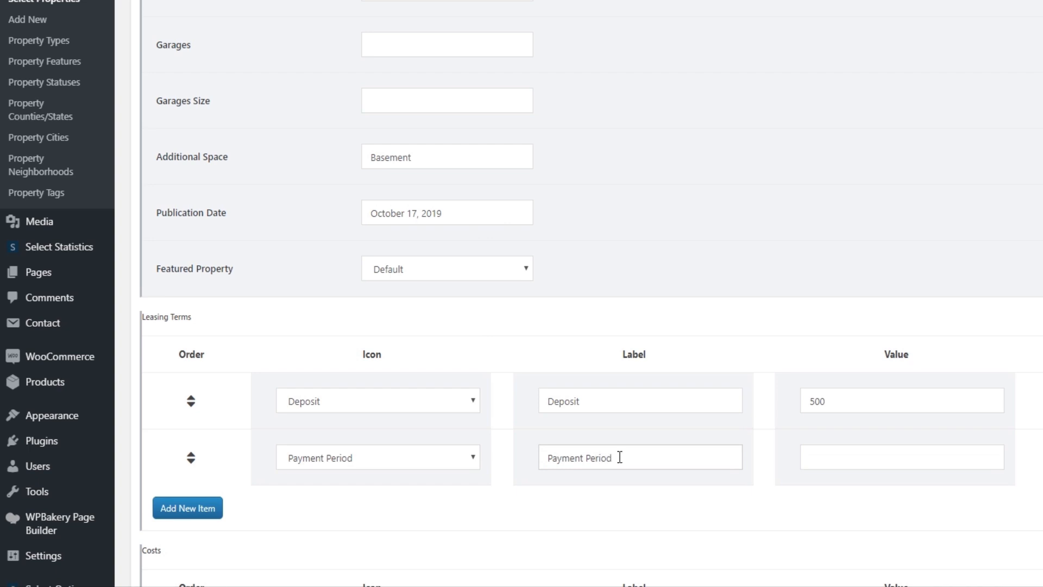
{"action": "left_click", "coordinate": [867, 458]}
{"action": "type", "text": "Monthly"}
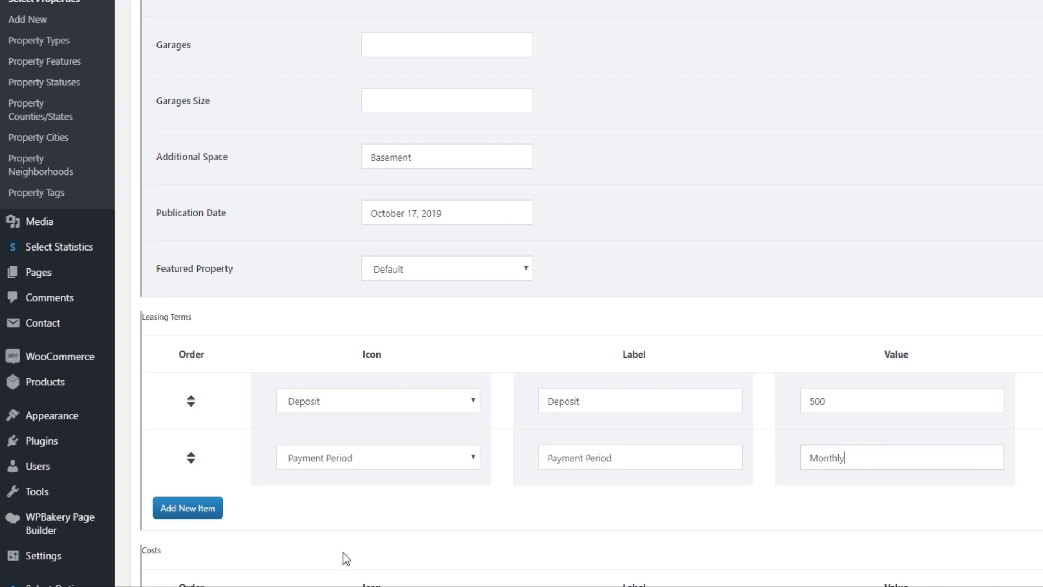
Add a leasing term with the Minimum Lease Term icon and value 6 months
{"action": "left_click", "coordinate": [215, 509]}
{"action": "left_click", "coordinate": [458, 513]}
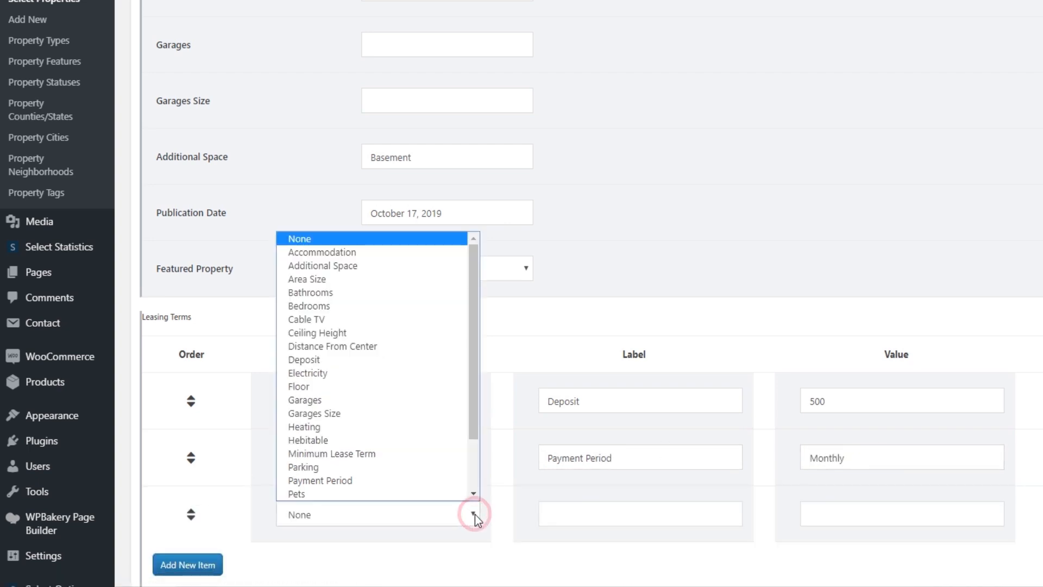
{"action": "left_click", "coordinate": [394, 453]}
{"action": "left_click", "coordinate": [575, 513]}
{"action": "type", "text": "Minimum Lease Term"}
{"action": "left_click", "coordinate": [813, 512]}
{"action": "type", "text": "6 months"}
Add a fourth leasing term with the Pets icon, label Pets and value No
{"action": "scroll", "coordinate": [405, 489], "scroll_direction": "down", "scroll_amount": 1}
{"action": "left_click", "coordinate": [205, 495]}
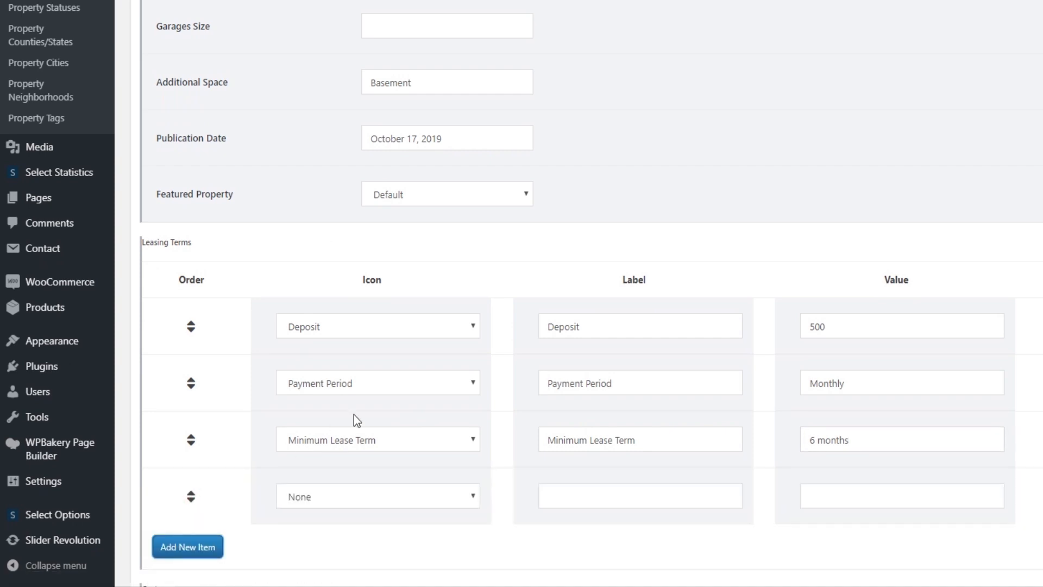
{"action": "left_click", "coordinate": [470, 496]}
{"action": "left_click", "coordinate": [321, 476]}
{"action": "left_click", "coordinate": [570, 488]}
{"action": "type", "text": "Pets"}
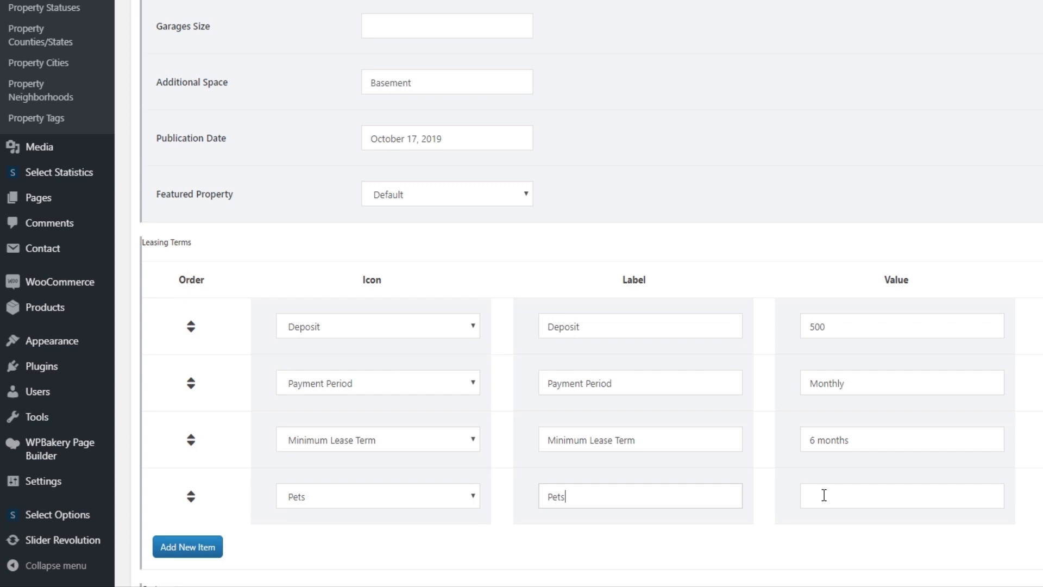
{"action": "left_click", "coordinate": [825, 495]}
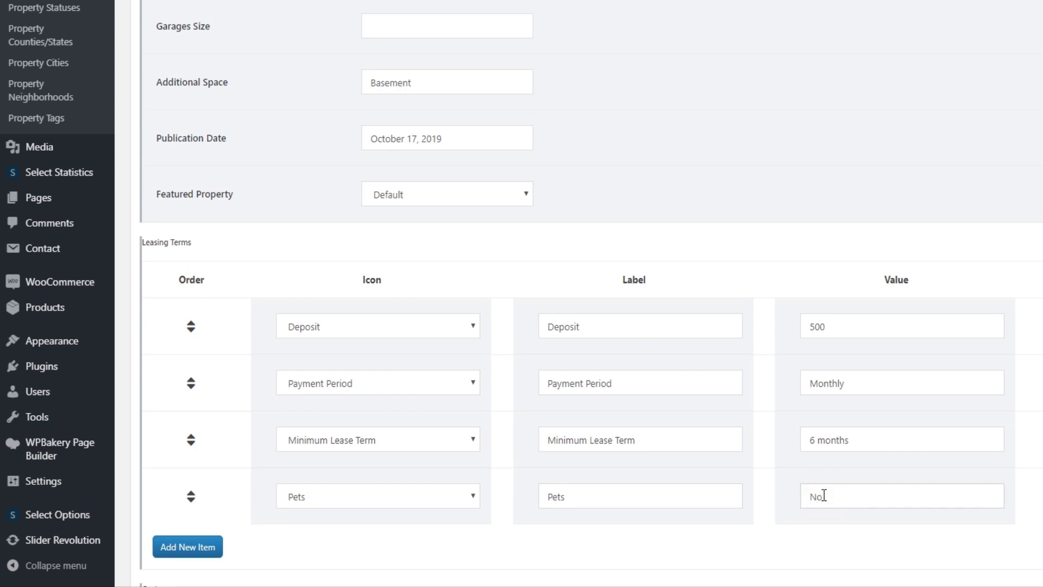
{"action": "scroll", "coordinate": [626, 531], "scroll_direction": "down", "scroll_amount": 4}
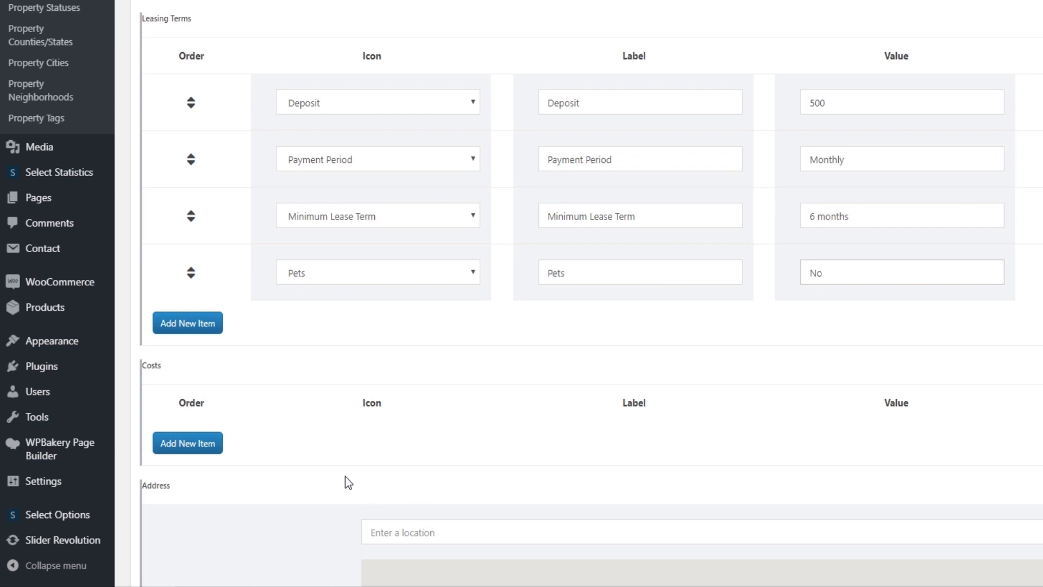
Add a Cable TV cost with the Cable TV icon and value 50
{"action": "left_click", "coordinate": [180, 443]}
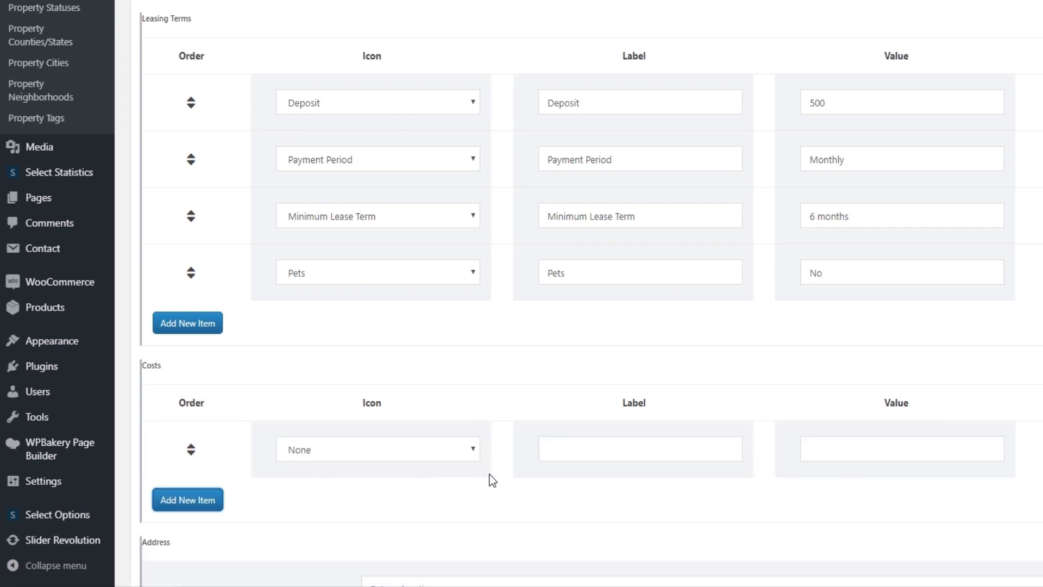
{"action": "left_click", "coordinate": [469, 450]}
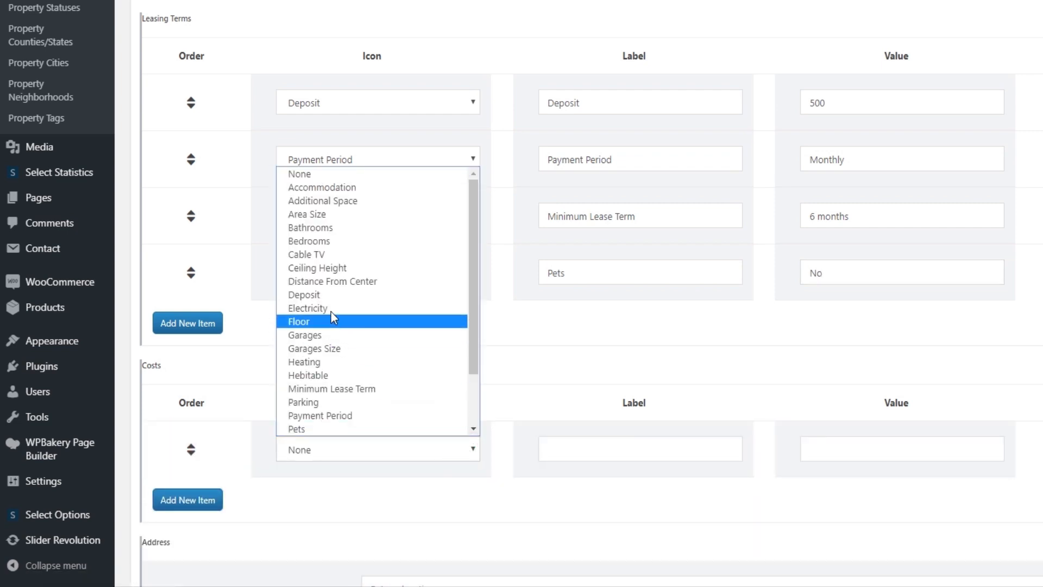
{"action": "left_click", "coordinate": [315, 254]}
{"action": "left_click", "coordinate": [590, 450]}
{"action": "type", "text": "Cable TV"}
{"action": "left_click", "coordinate": [820, 449]}
{"action": "type", "text": "50"}
Add a Heating cost with the Heating icon and value 100
{"action": "left_click", "coordinate": [189, 499]}
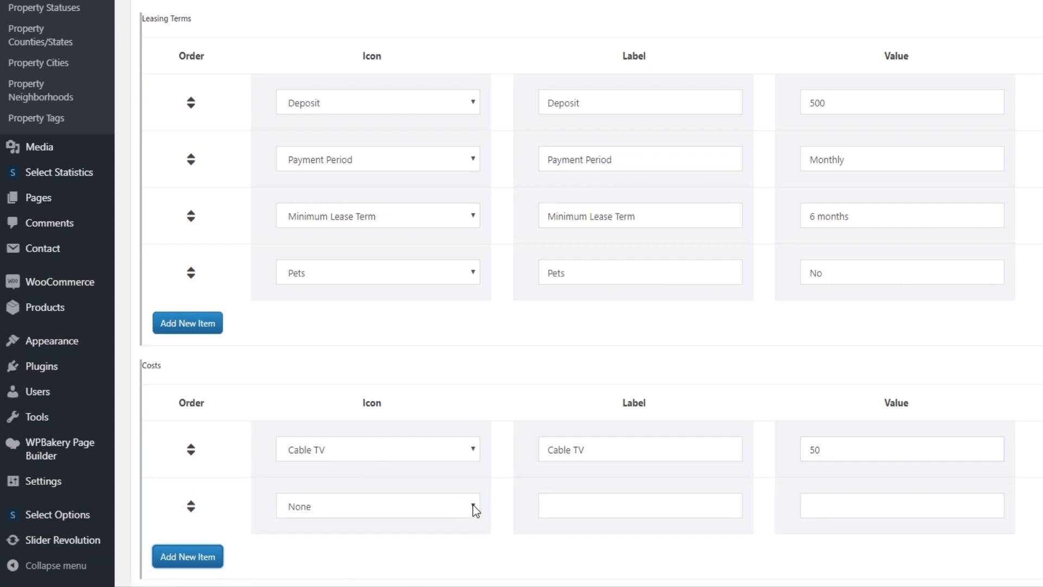
{"action": "left_click", "coordinate": [473, 504]}
{"action": "left_click", "coordinate": [322, 420]}
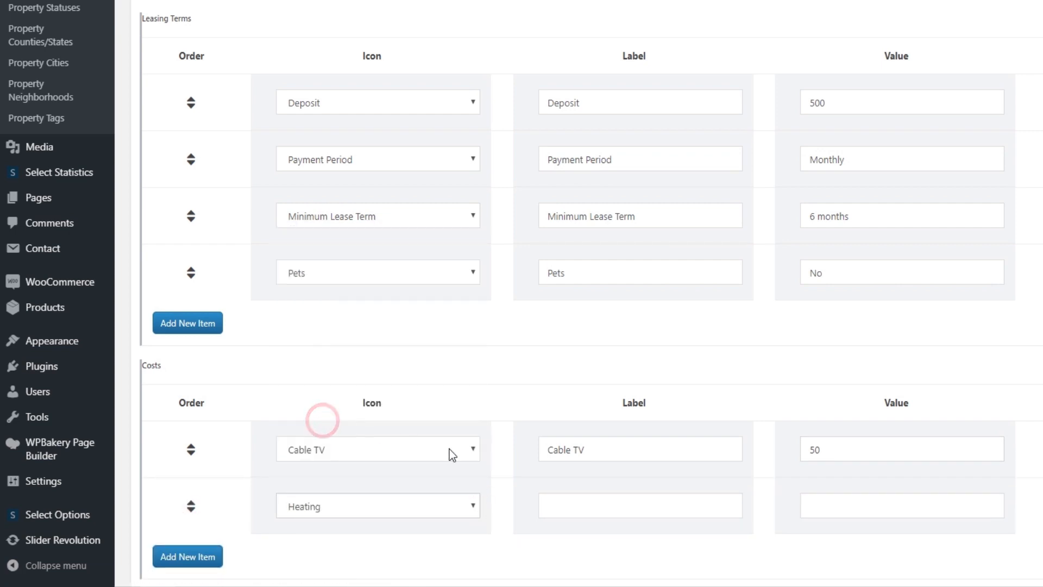
{"action": "left_click", "coordinate": [571, 497]}
{"action": "type", "text": "Heating"}
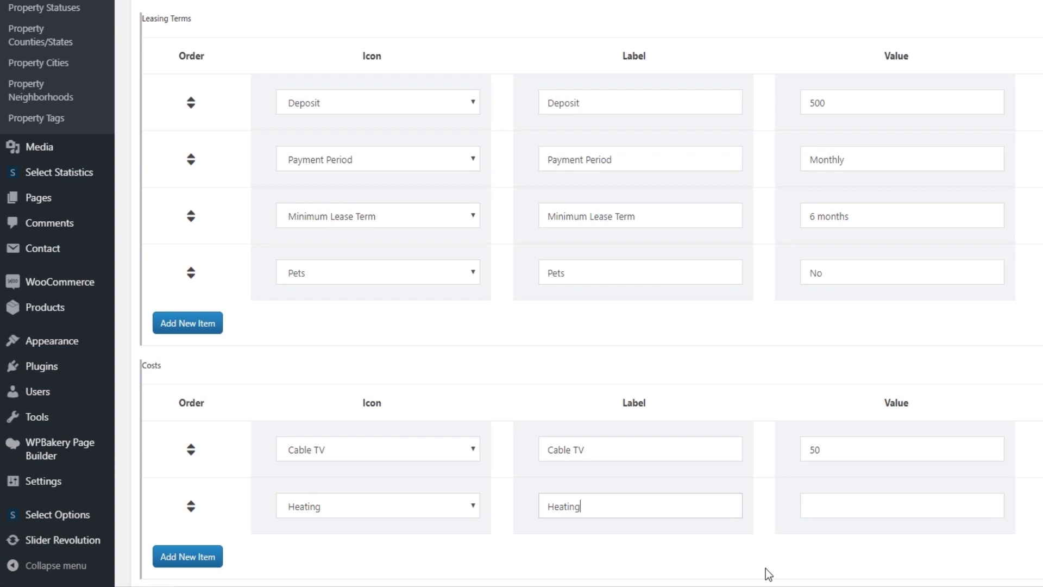
{"action": "left_click", "coordinate": [838, 504]}
{"action": "type", "text": "100"}
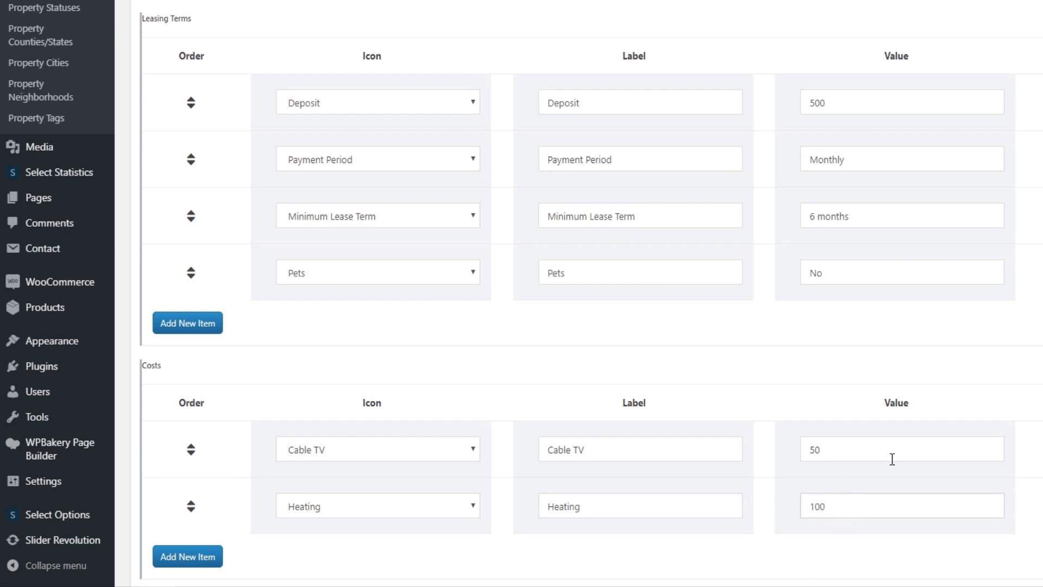
Add an Electricity cost with the Electricity icon and value 80
{"action": "scroll", "coordinate": [291, 338], "scroll_direction": "down", "scroll_amount": 3}
{"action": "left_click", "coordinate": [202, 407]}
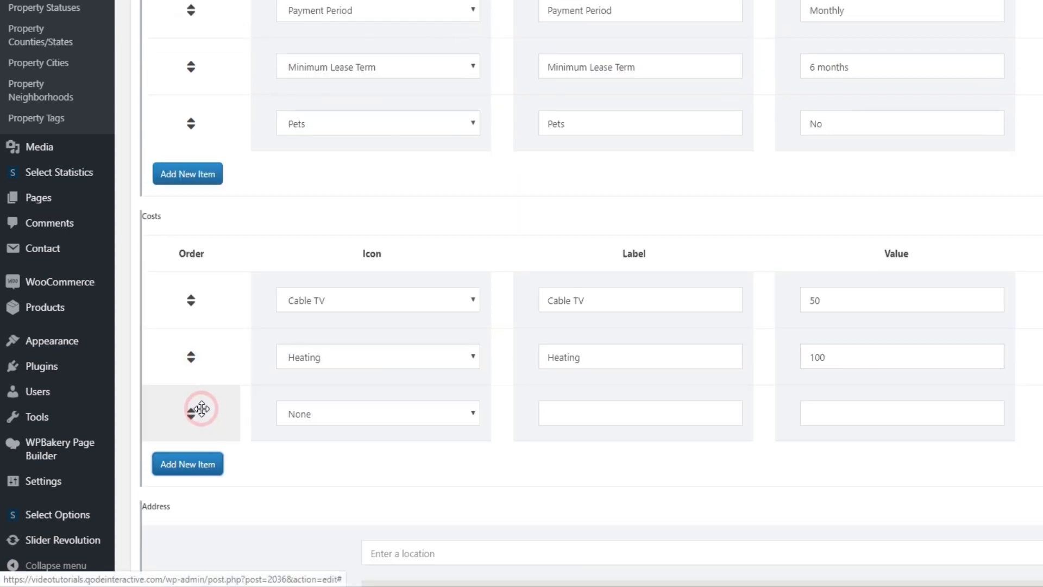
{"action": "left_click", "coordinate": [471, 413]}
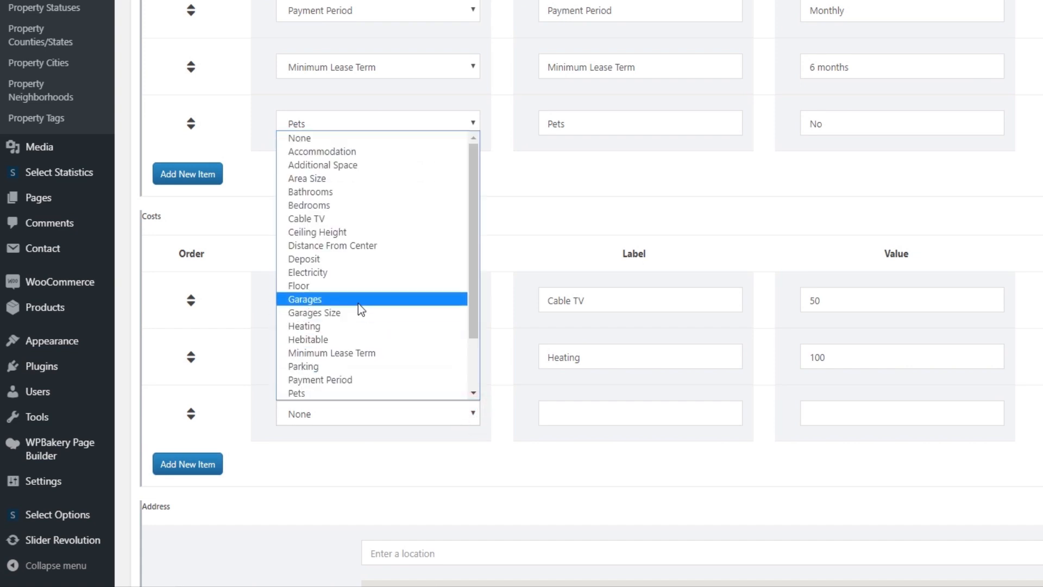
{"action": "left_click", "coordinate": [356, 274]}
{"action": "left_click", "coordinate": [569, 412]}
{"action": "type", "text": "Electricity"}
{"action": "left_click", "coordinate": [847, 416]}
{"action": "type", "text": "80"}
Update the property to save the new costs
{"action": "scroll", "coordinate": [549, 459], "scroll_direction": "down", "scroll_amount": 5}
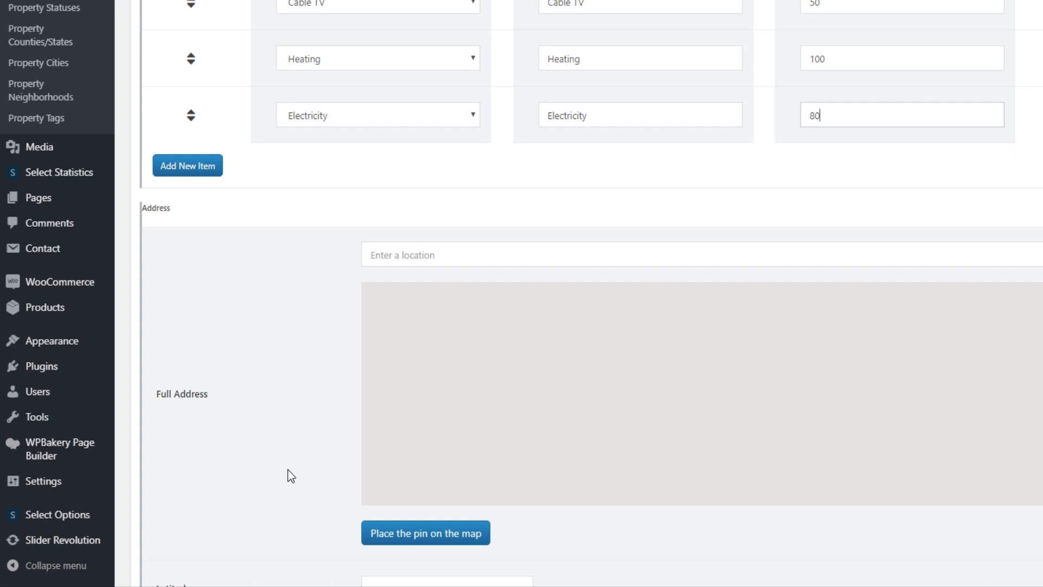
{"action": "scroll", "coordinate": [288, 471], "scroll_direction": "down", "scroll_amount": 1}
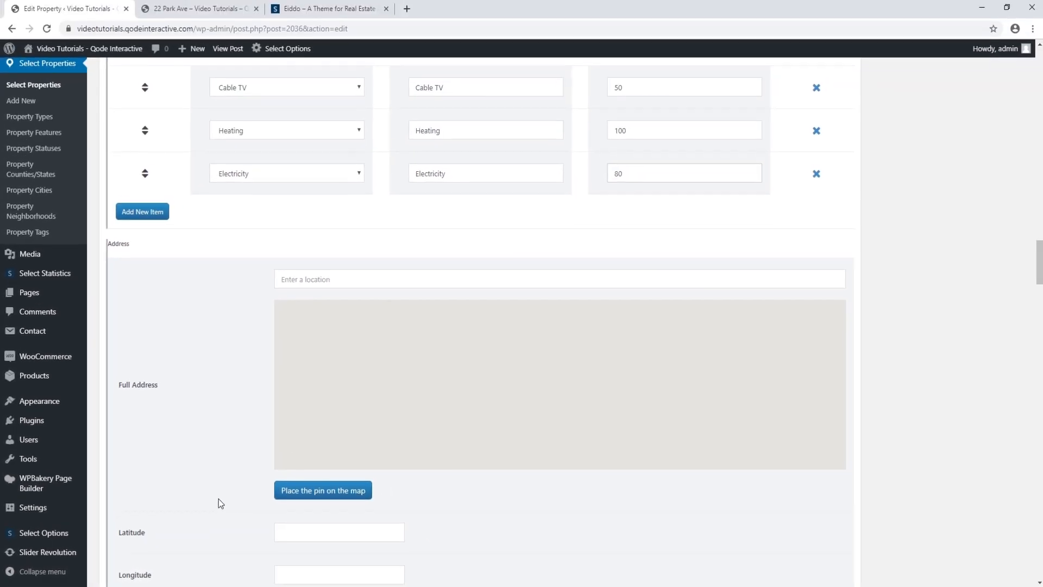
{"action": "left_click_drag", "start_coordinate": [1039, 263], "coordinate": [1041, 71]}
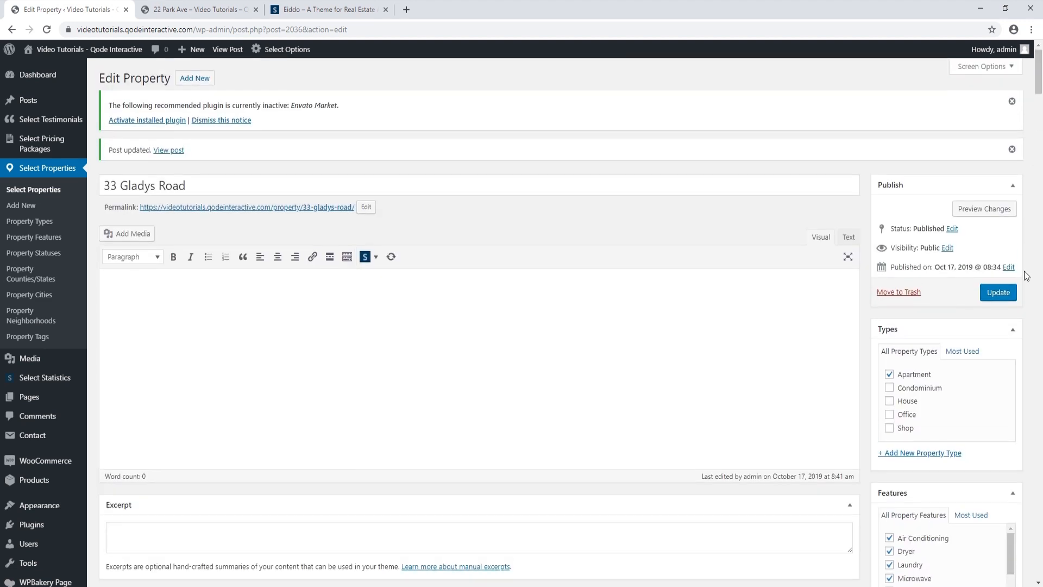
{"action": "left_click", "coordinate": [1004, 294]}
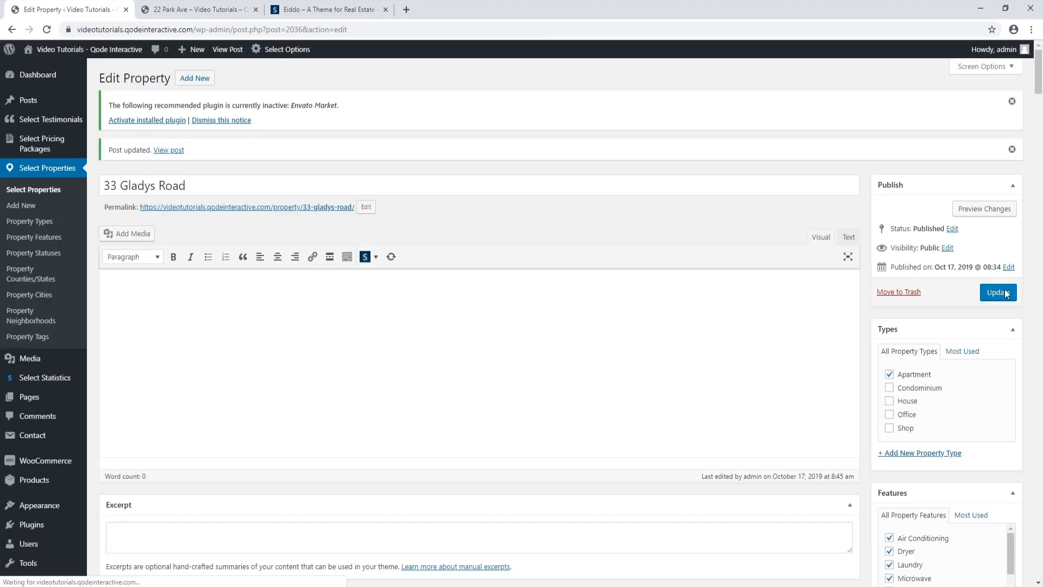
{"action": "scroll", "coordinate": [163, 369], "scroll_direction": "down", "scroll_amount": 4}
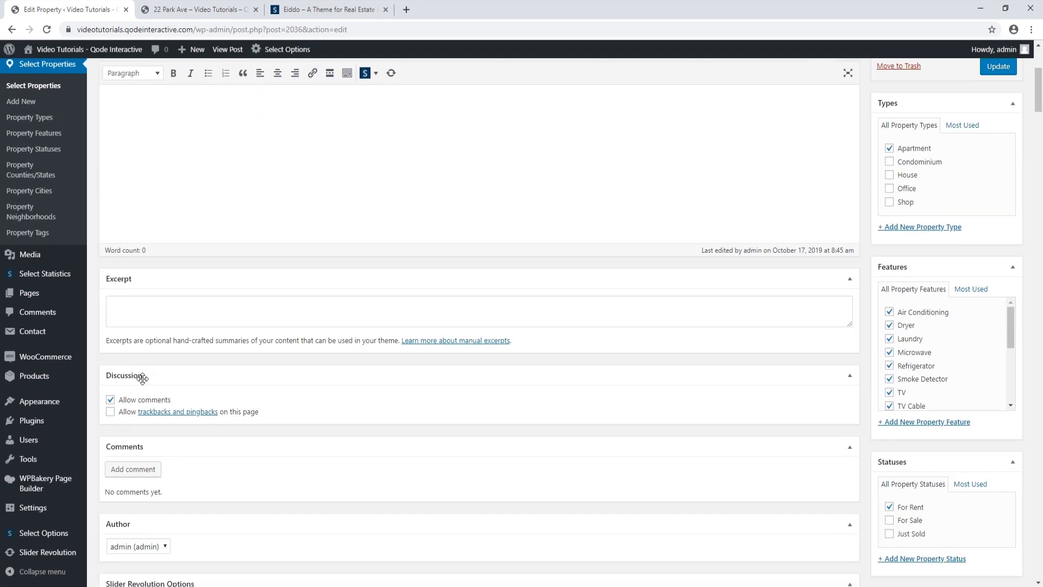
{"action": "mouse_move", "coordinate": [47, 533]}
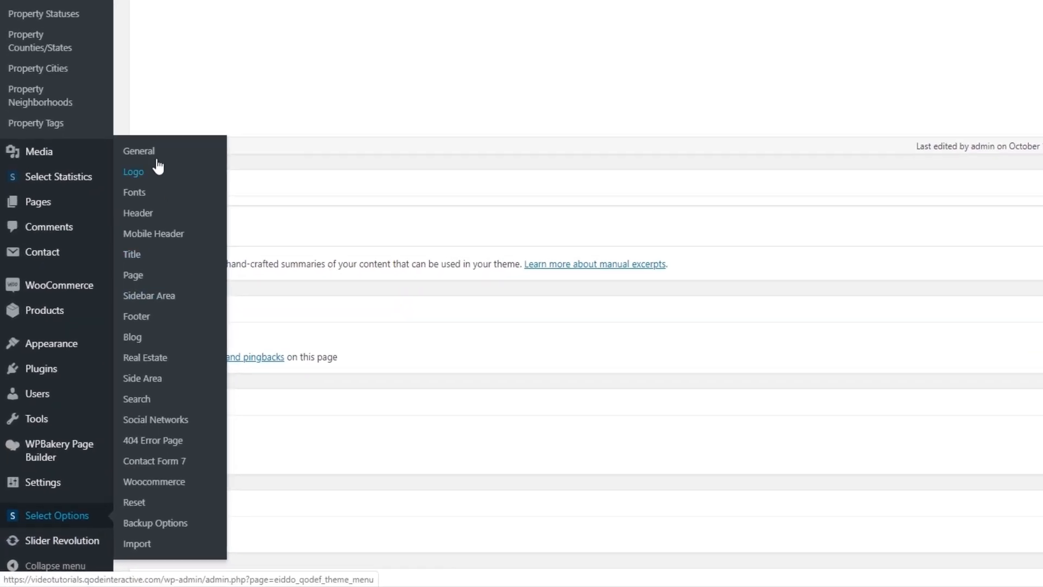
In Select Options > General, save the settings with the existing Google Maps API key
{"action": "left_click", "coordinate": [109, 245]}
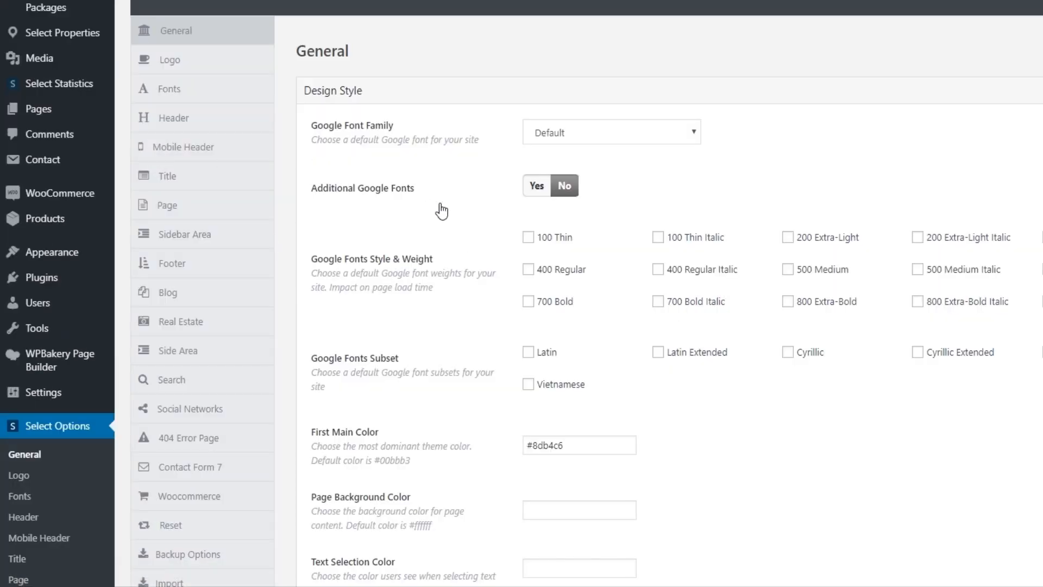
{"action": "scroll", "coordinate": [443, 214], "scroll_direction": "down", "scroll_amount": 10}
{"action": "scroll", "coordinate": [446, 214], "scroll_direction": "down", "scroll_amount": 10}
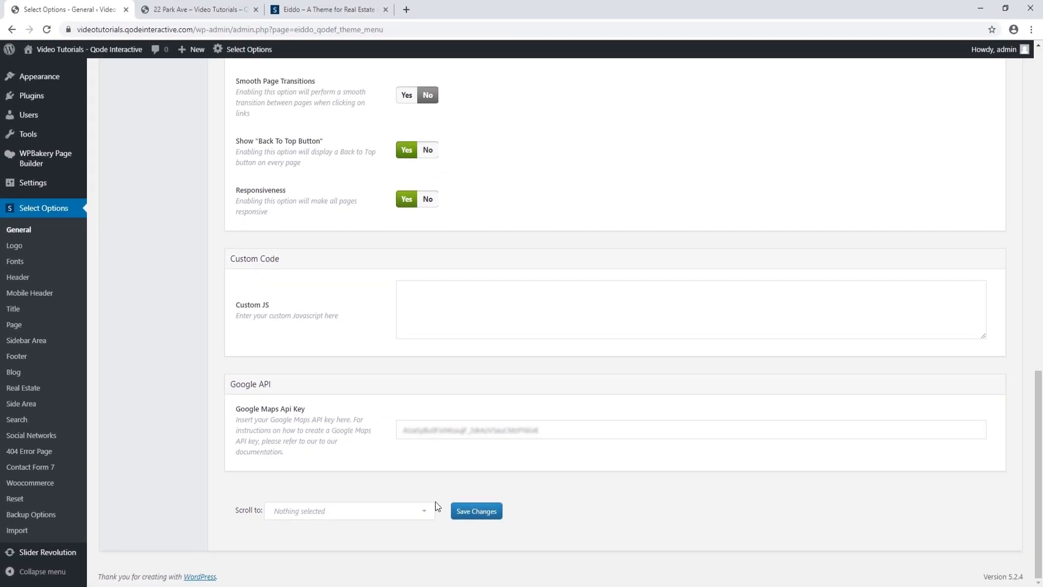
{"action": "left_click", "coordinate": [478, 512]}
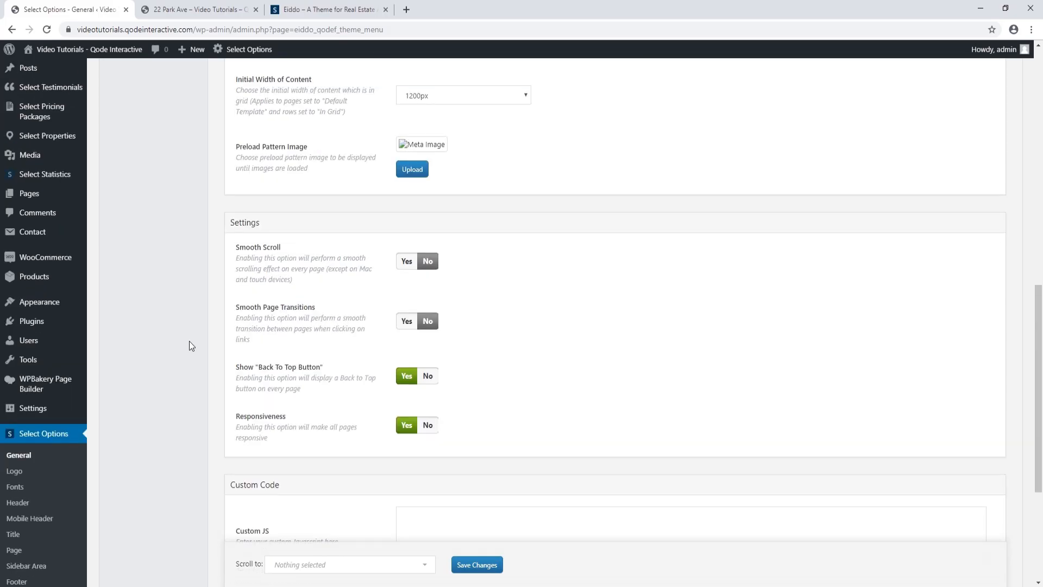
{"action": "scroll", "coordinate": [190, 340], "scroll_direction": "up", "scroll_amount": 2}
{"action": "mouse_move", "coordinate": [82, 174]}
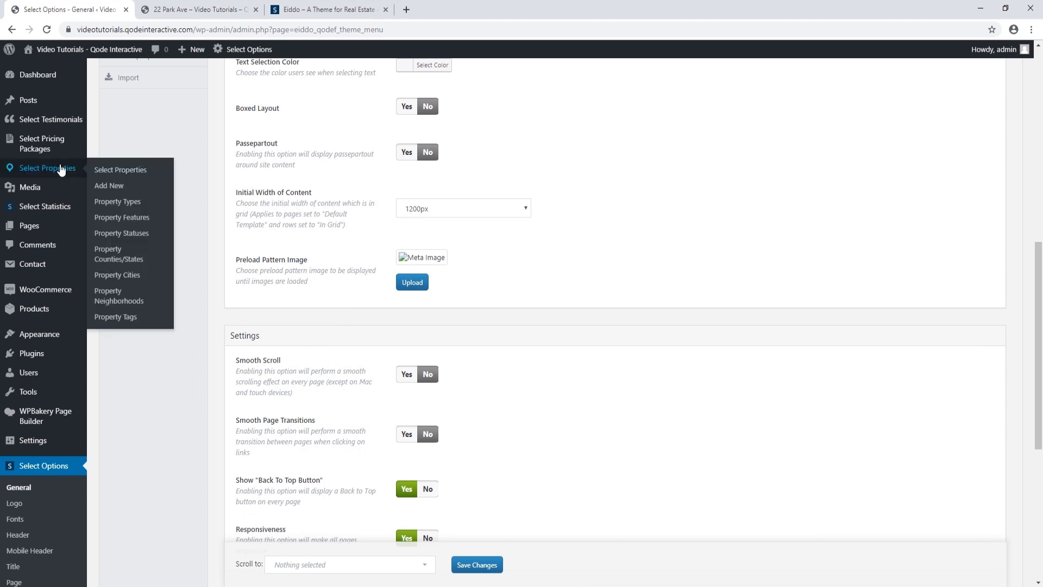
{"action": "left_click", "coordinate": [118, 168]}
{"action": "mouse_move", "coordinate": [198, 237]}
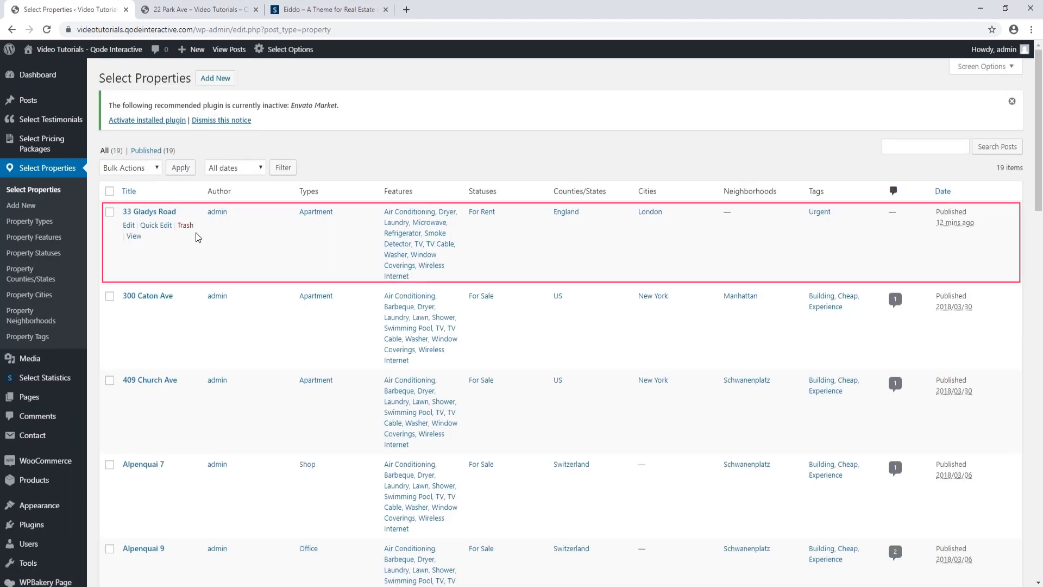
{"action": "left_click", "coordinate": [164, 213]}
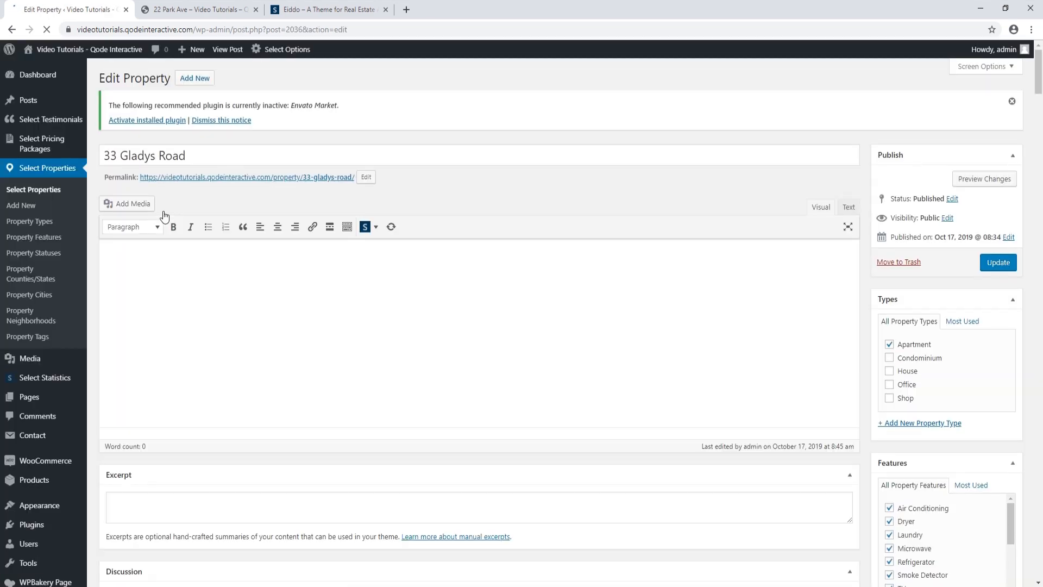
{"action": "scroll", "coordinate": [384, 323], "scroll_direction": "down", "scroll_amount": 1}
{"action": "scroll", "coordinate": [383, 323], "scroll_direction": "down", "scroll_amount": 20}
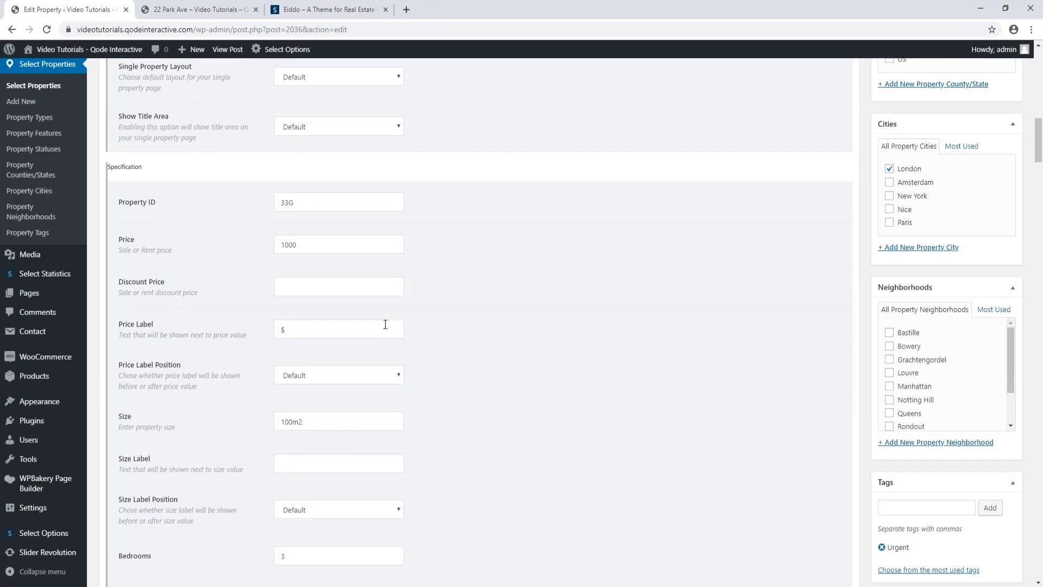
{"action": "scroll", "coordinate": [383, 326], "scroll_direction": "down", "scroll_amount": 15}
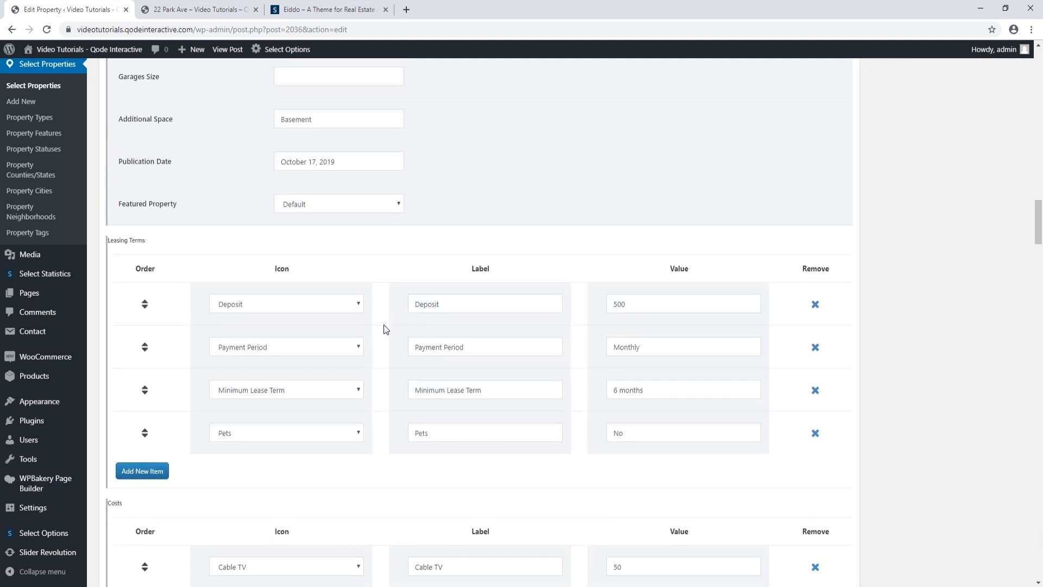
{"action": "scroll", "coordinate": [383, 324], "scroll_direction": "down", "scroll_amount": 1}
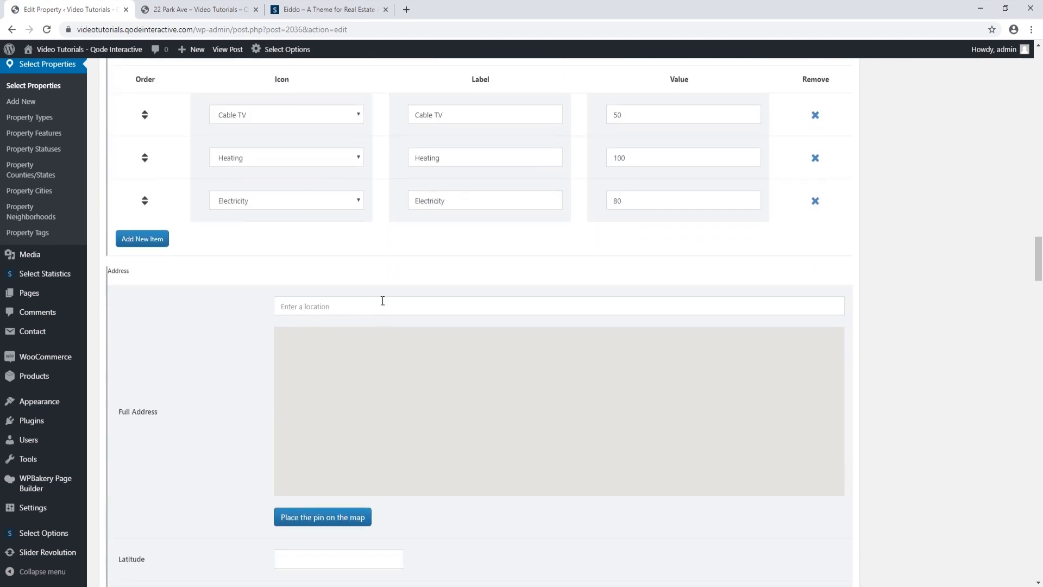
{"action": "left_click", "coordinate": [383, 300]}
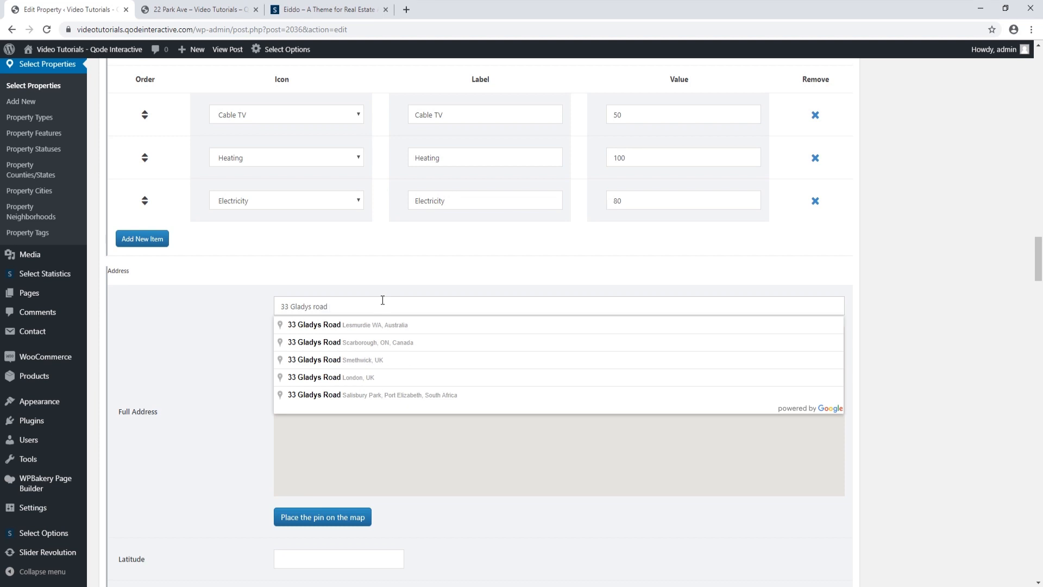
{"action": "left_click", "coordinate": [367, 381]}
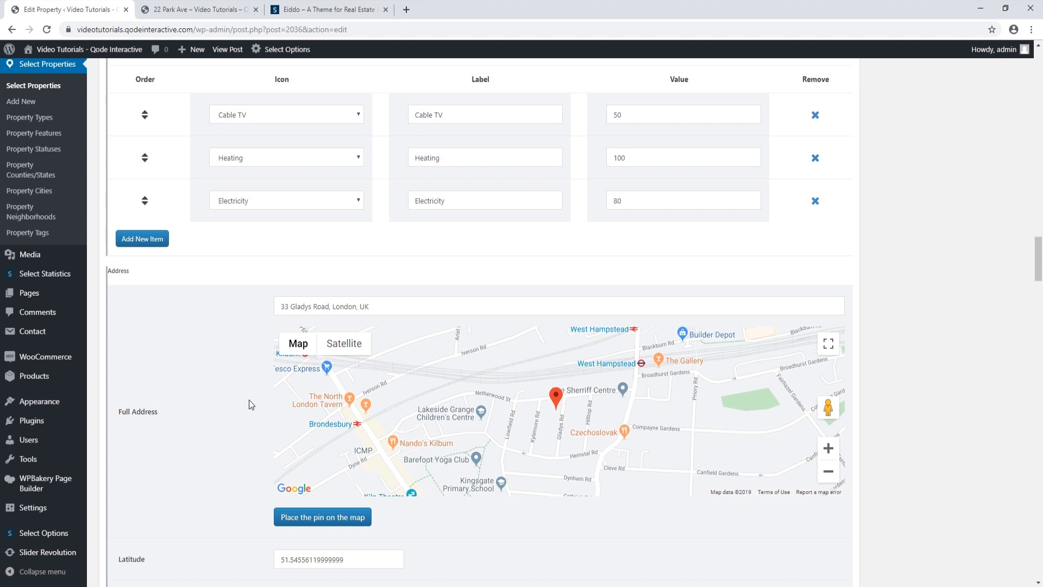
{"action": "scroll", "coordinate": [252, 405], "scroll_direction": "down", "scroll_amount": 1}
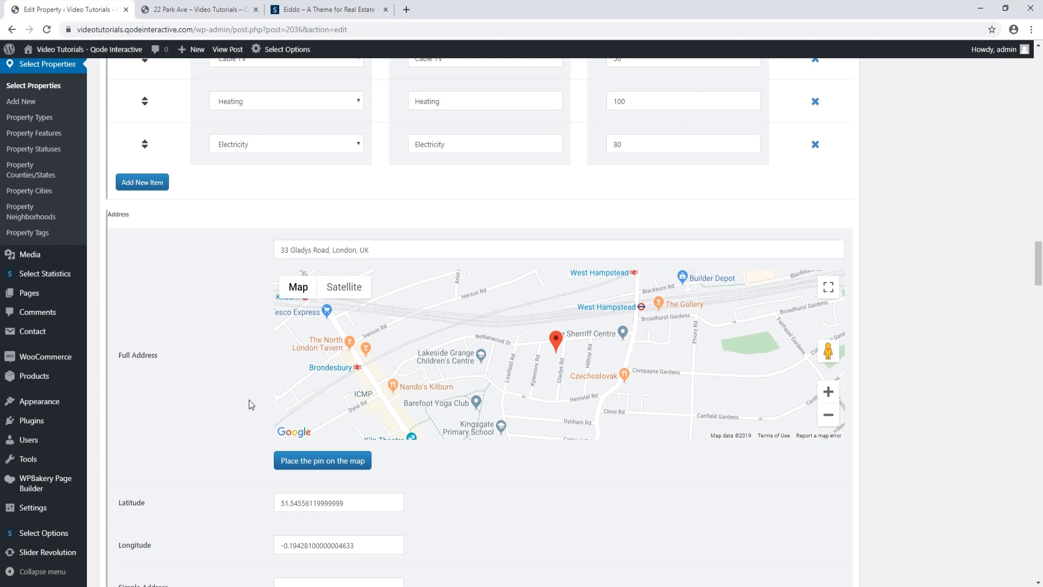
{"action": "scroll", "coordinate": [252, 405], "scroll_direction": "down", "scroll_amount": 2}
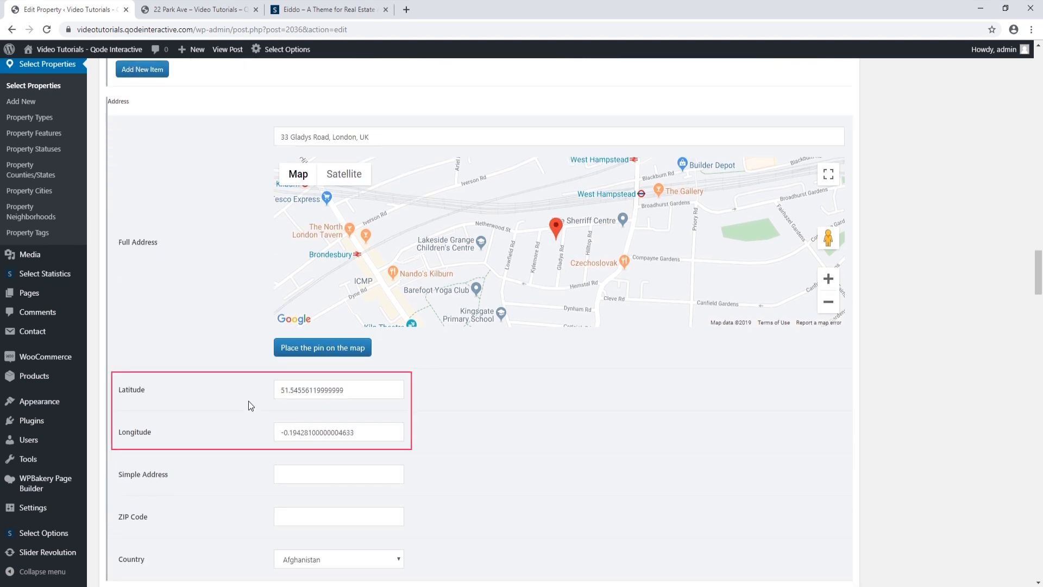
{"action": "scroll", "coordinate": [249, 403], "scroll_direction": "down", "scroll_amount": 2}
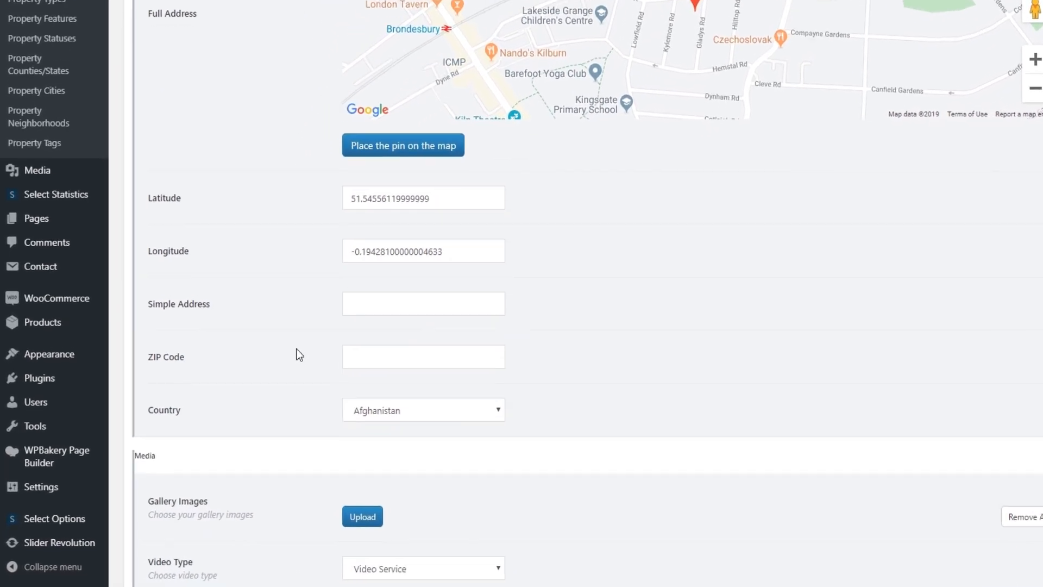
{"action": "left_click", "coordinate": [373, 294]}
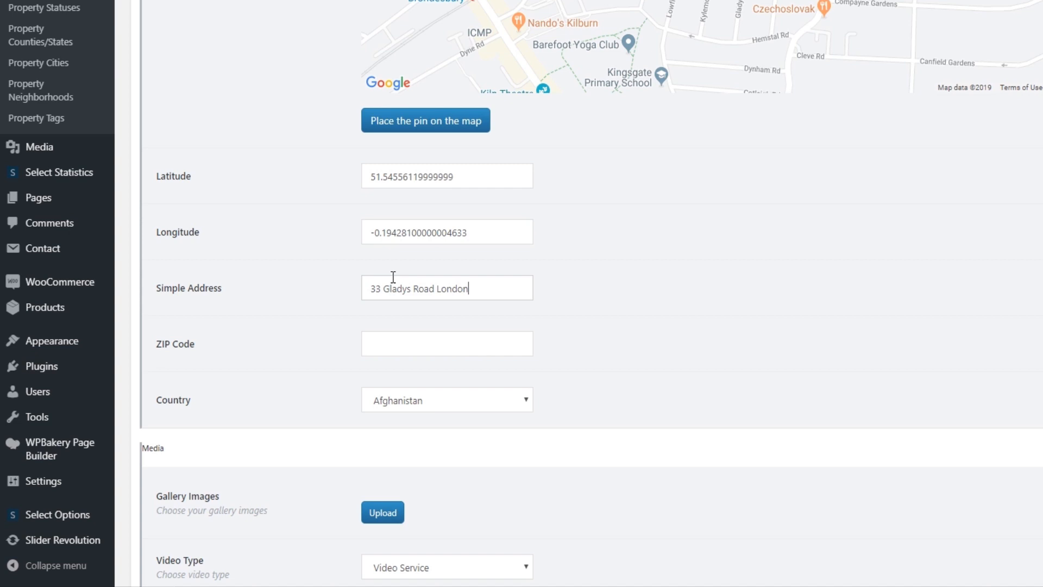
{"action": "left_click", "coordinate": [529, 405]}
{"action": "key", "text": "u"}
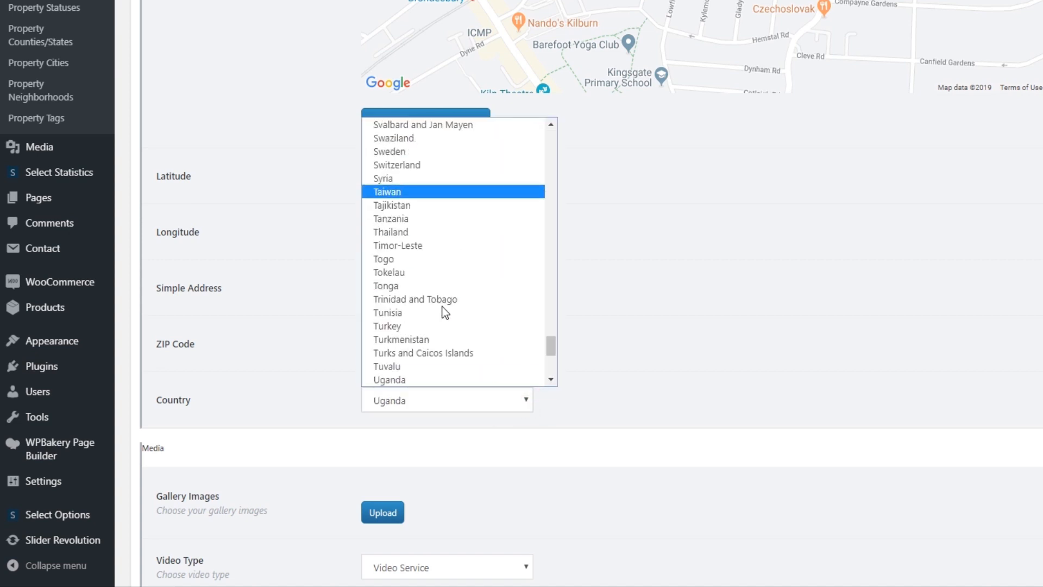
{"action": "scroll", "coordinate": [445, 312], "scroll_direction": "down", "scroll_amount": 3}
{"action": "left_click", "coordinate": [429, 275]}
Update the property to save the new address details
{"action": "scroll", "coordinate": [524, 347], "scroll_direction": "up", "scroll_amount": 5}
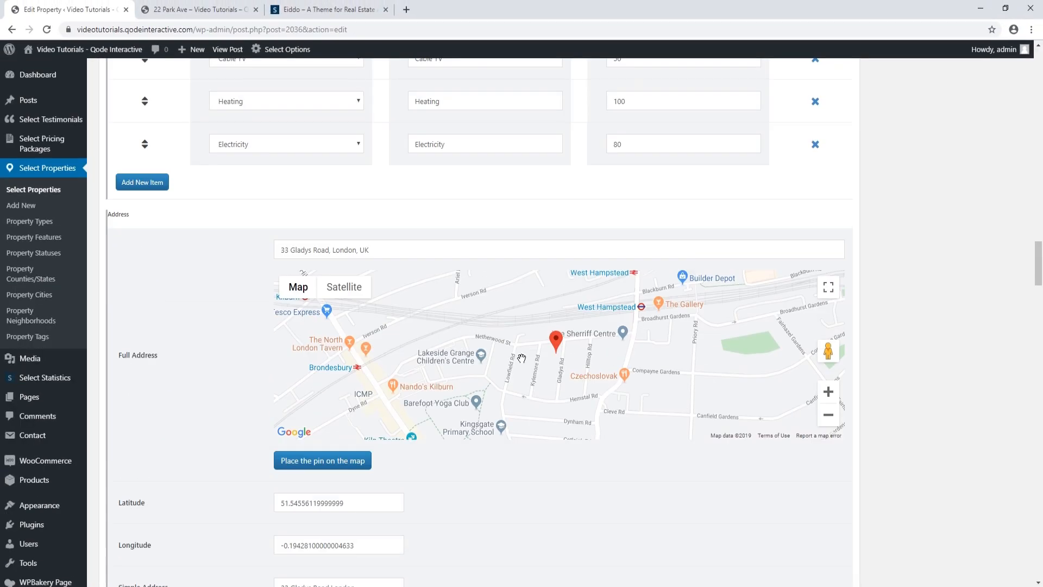
{"action": "scroll", "coordinate": [521, 358], "scroll_direction": "up", "scroll_amount": 20}
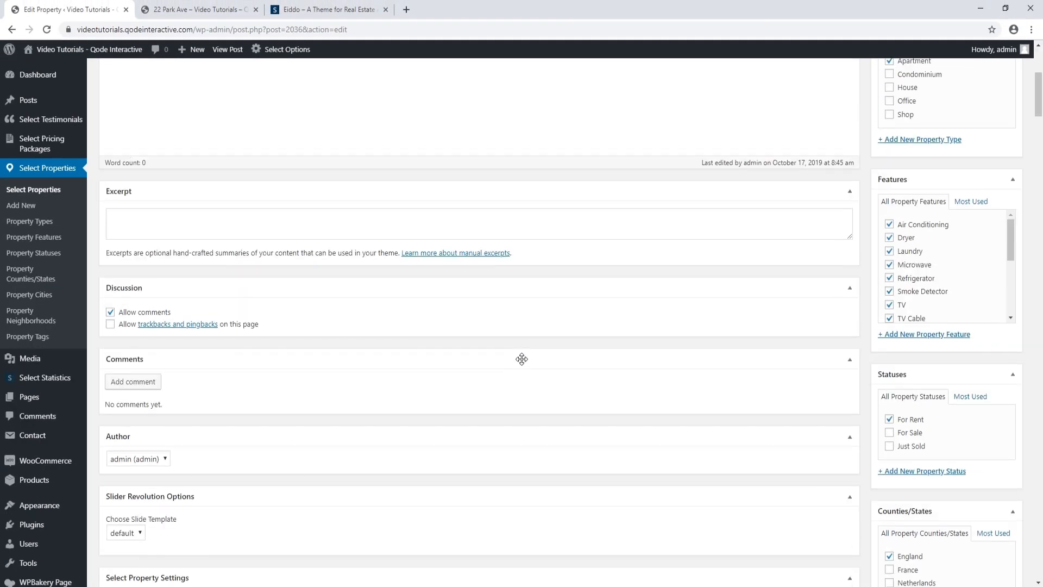
{"action": "scroll", "coordinate": [522, 358], "scroll_direction": "up", "scroll_amount": 5}
{"action": "left_click", "coordinate": [1006, 263]}
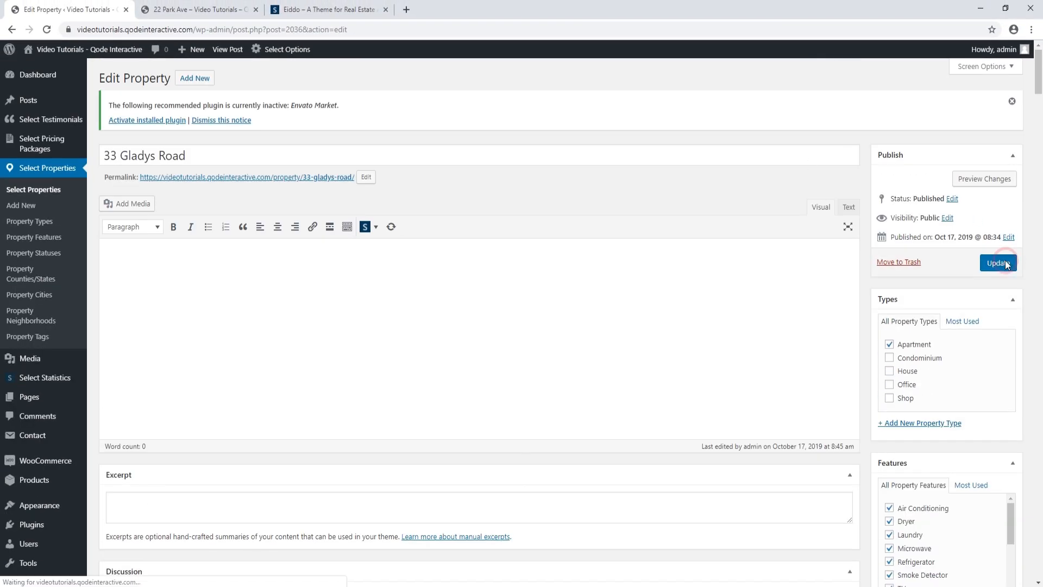
{"action": "right_click", "coordinate": [163, 154]}
{"action": "left_click", "coordinate": [182, 158]}
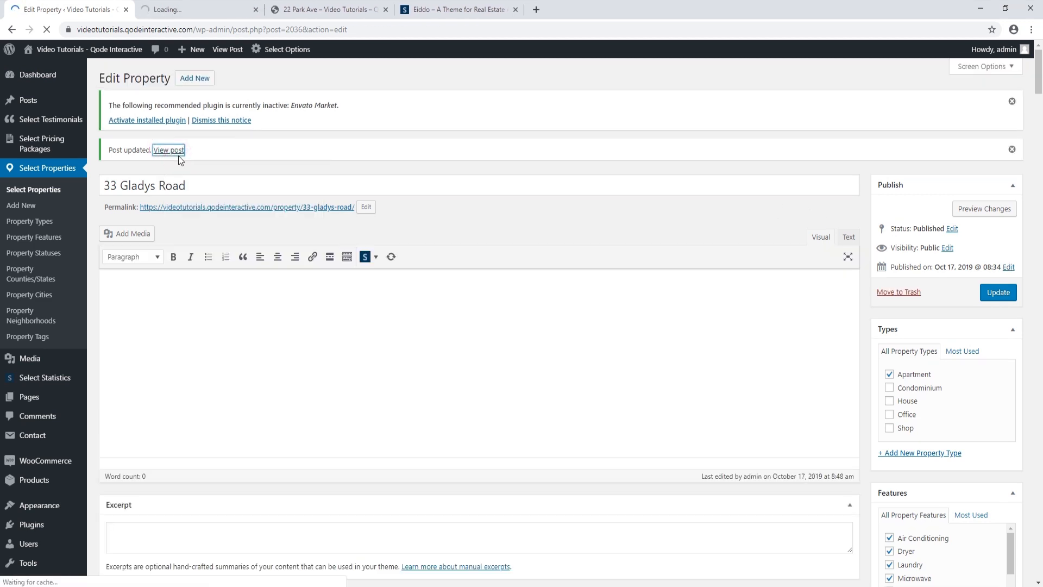
{"action": "left_click", "coordinate": [213, 10]}
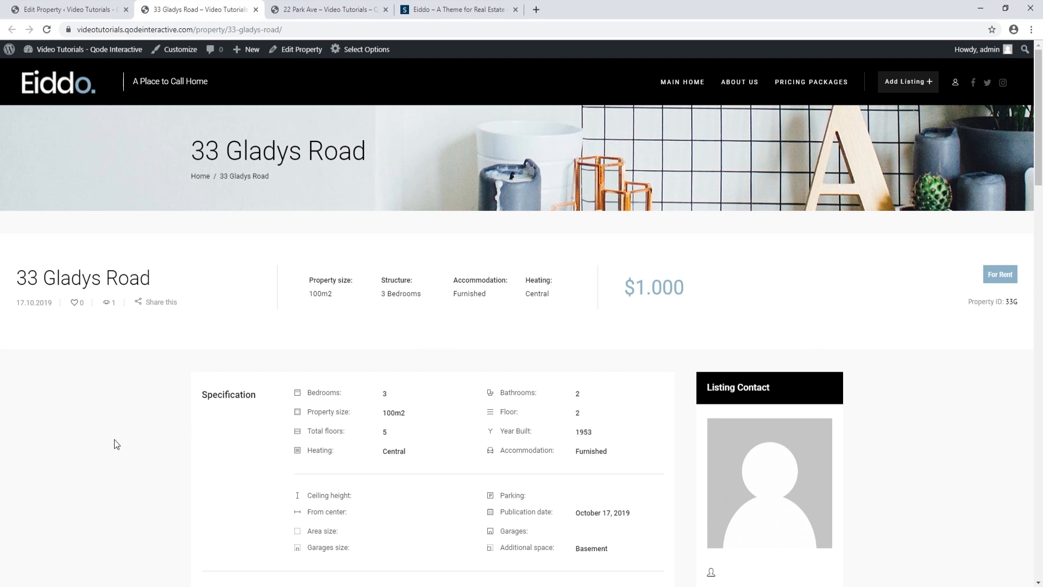
{"action": "scroll", "coordinate": [115, 445], "scroll_direction": "down", "scroll_amount": 5}
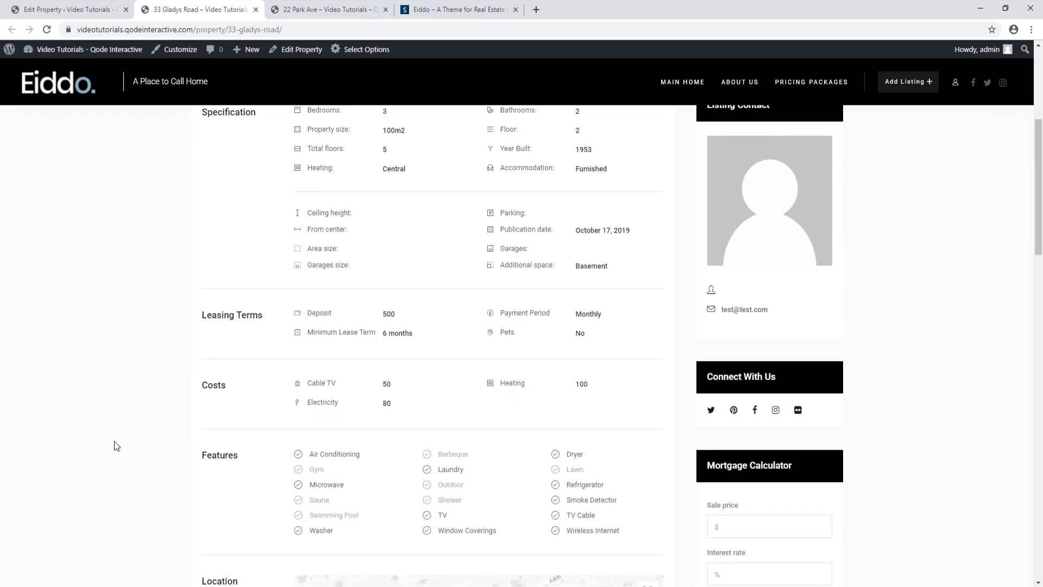
{"action": "scroll", "coordinate": [115, 446], "scroll_direction": "down", "scroll_amount": 4}
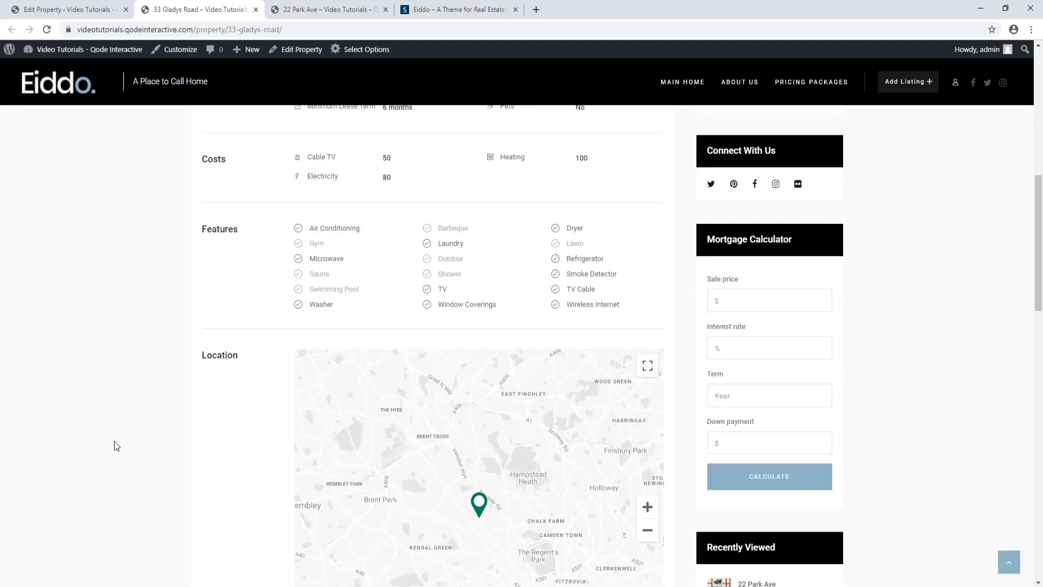
{"action": "scroll", "coordinate": [115, 446], "scroll_direction": "down", "scroll_amount": 2}
{"action": "scroll", "coordinate": [115, 446], "scroll_direction": "down", "scroll_amount": 1}
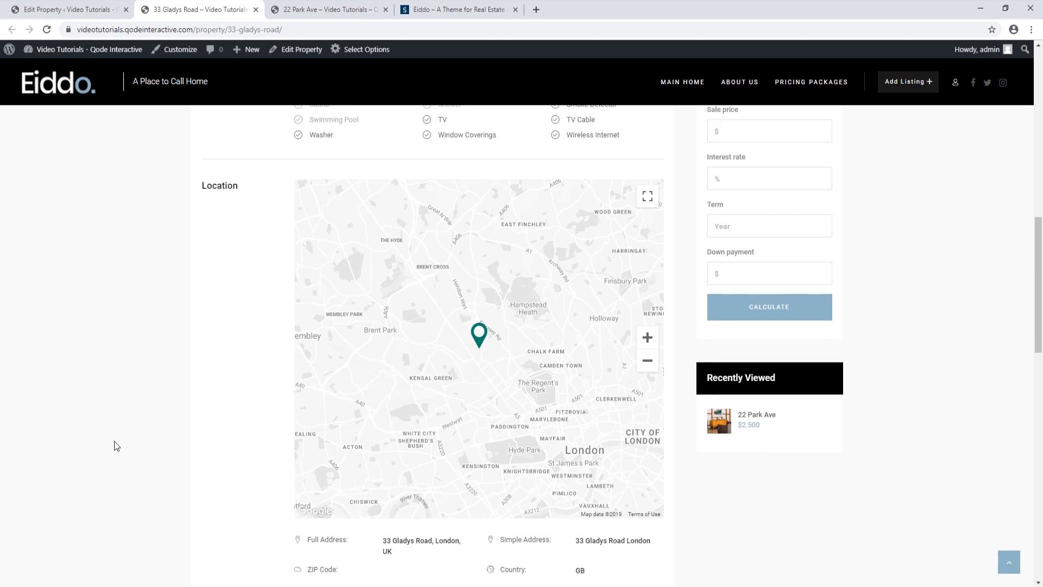
{"action": "scroll", "coordinate": [115, 445], "scroll_direction": "down", "scroll_amount": 3}
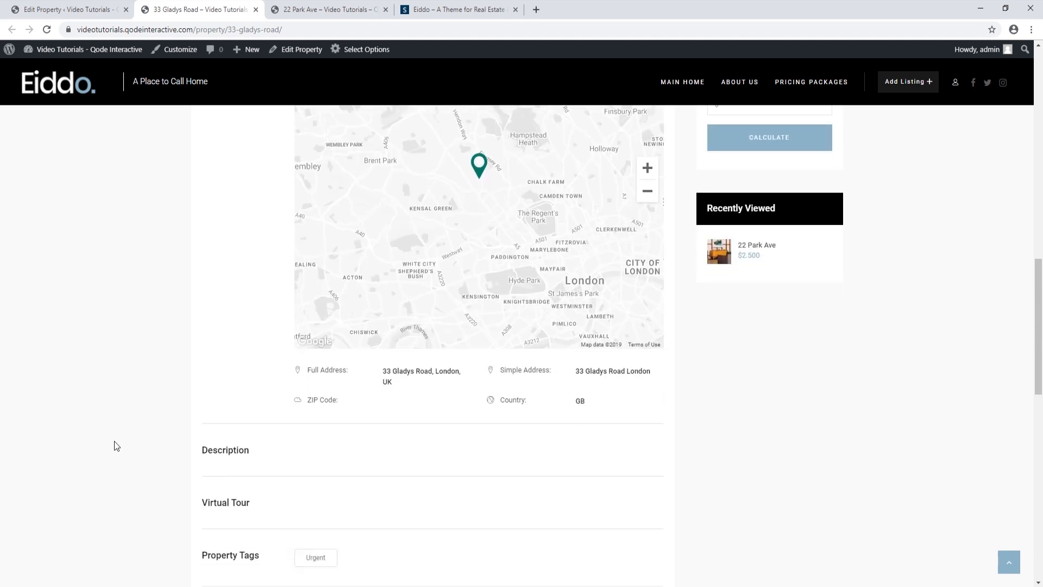
{"action": "scroll", "coordinate": [115, 446], "scroll_direction": "up", "scroll_amount": 11}
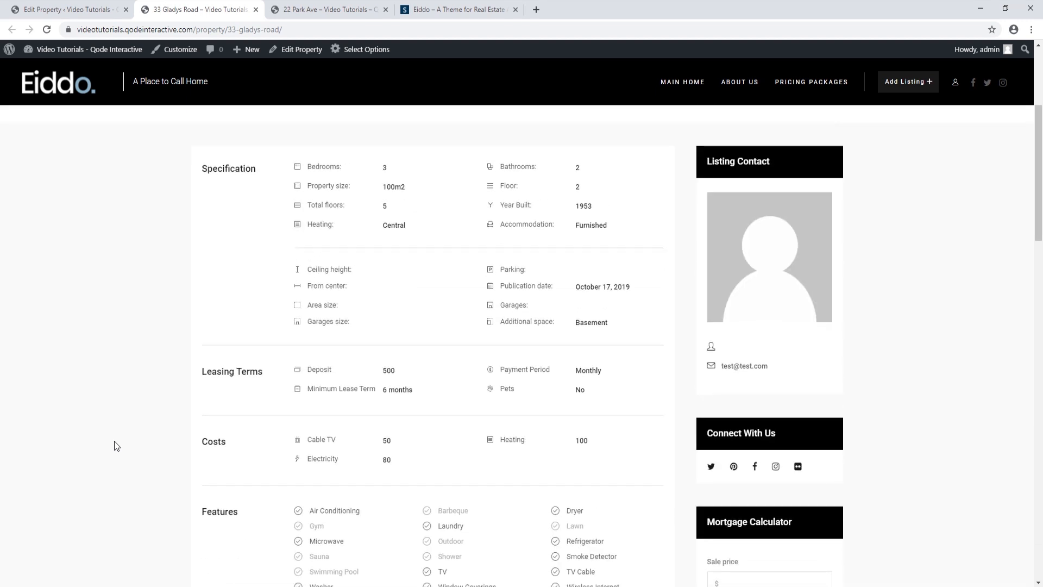
{"action": "scroll", "coordinate": [115, 446], "scroll_direction": "up", "scroll_amount": 1}
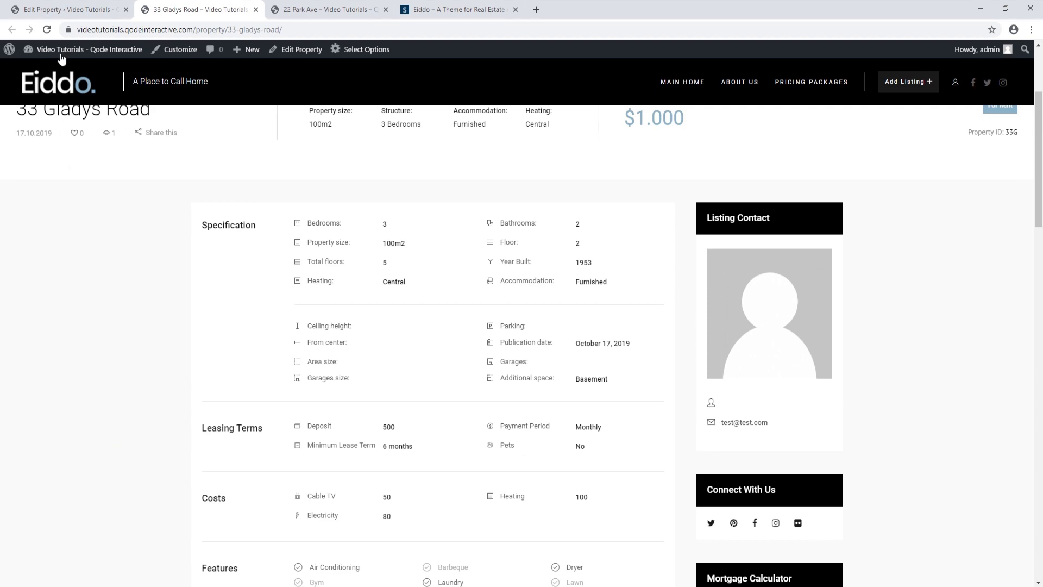
{"action": "left_click", "coordinate": [66, 10]}
Upload property-1-gallery-img-1, property-1-gallery-img-4, property-5-gallery-img-1 and property-6-gallery-img-2 for the gallery
{"action": "scroll", "coordinate": [370, 410], "scroll_direction": "down", "scroll_amount": 15}
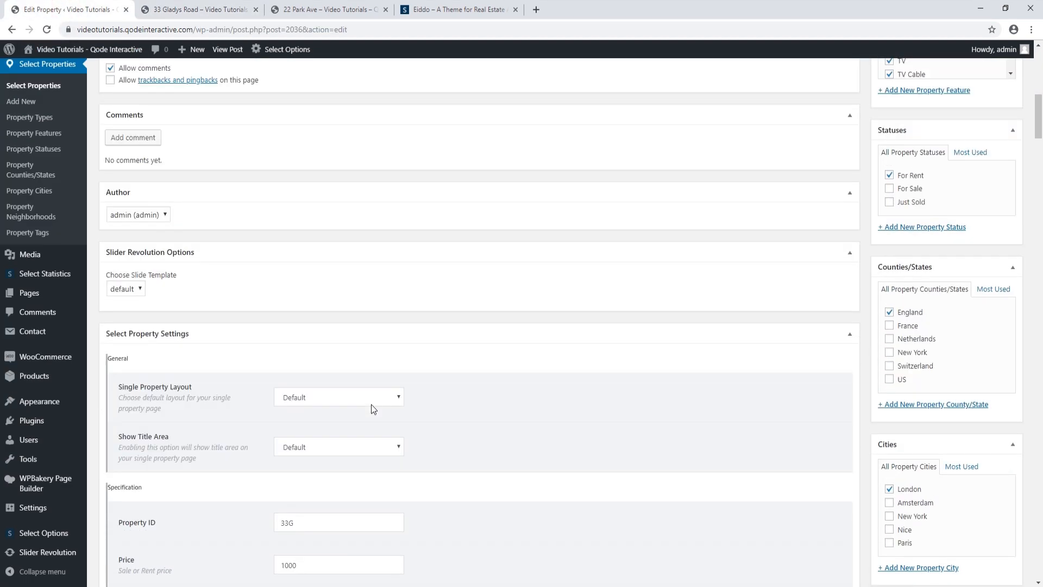
{"action": "scroll", "coordinate": [372, 403], "scroll_direction": "down", "scroll_amount": 17}
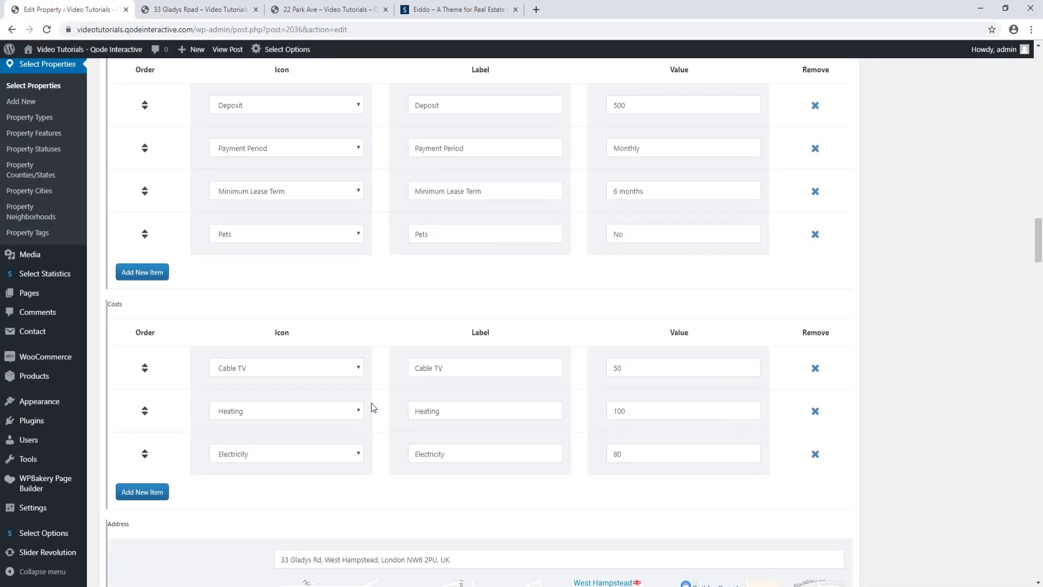
{"action": "scroll", "coordinate": [371, 402], "scroll_direction": "down", "scroll_amount": 8}
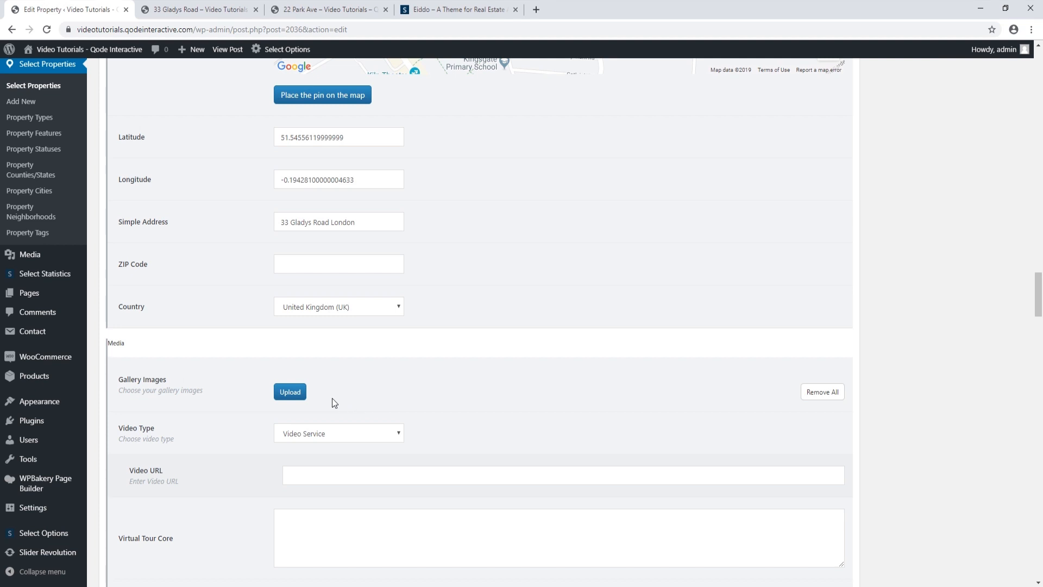
{"action": "left_click", "coordinate": [292, 394]}
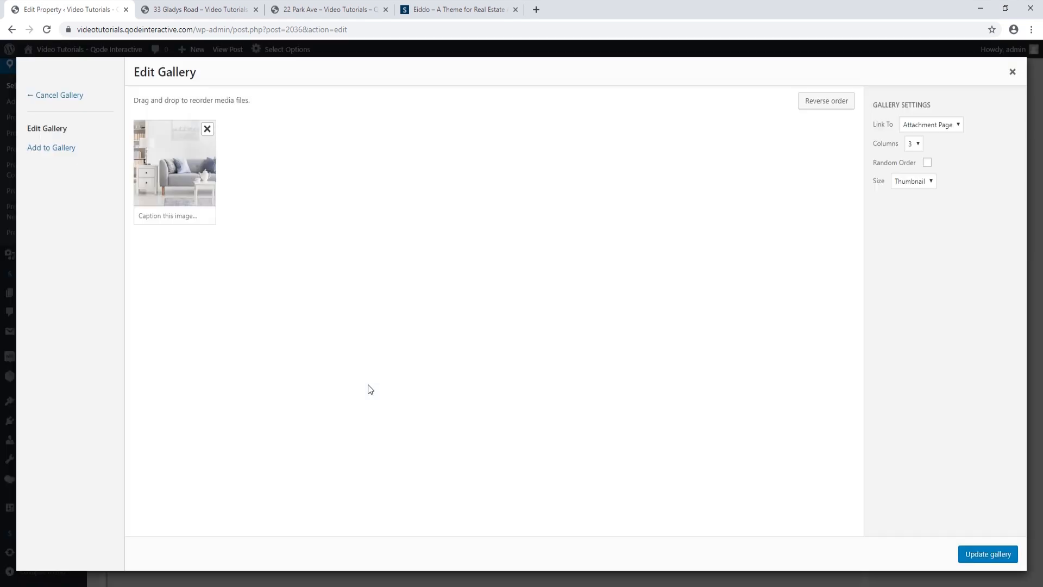
{"action": "left_click", "coordinate": [54, 150]}
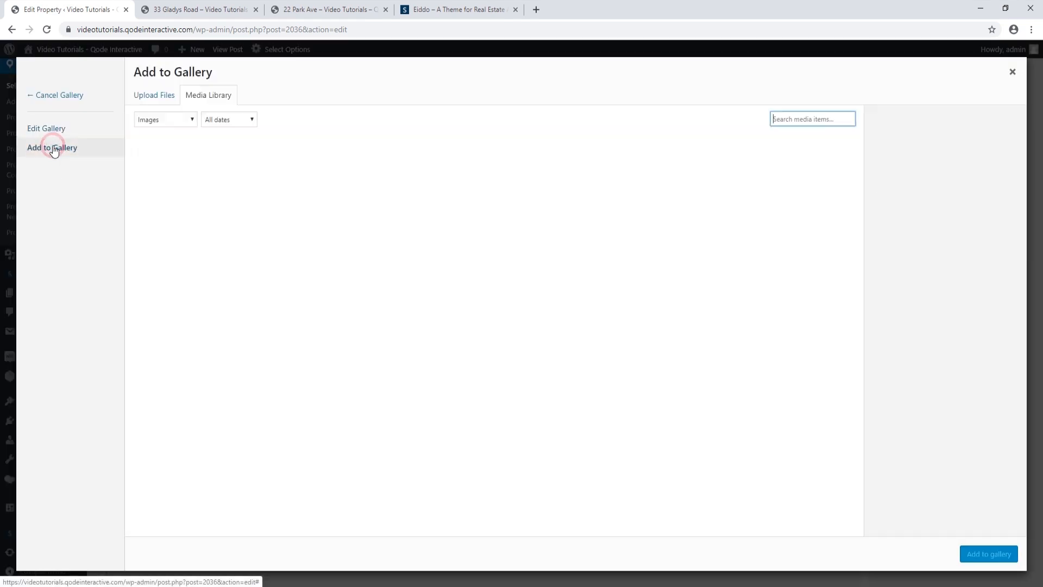
{"action": "left_click", "coordinate": [152, 99]}
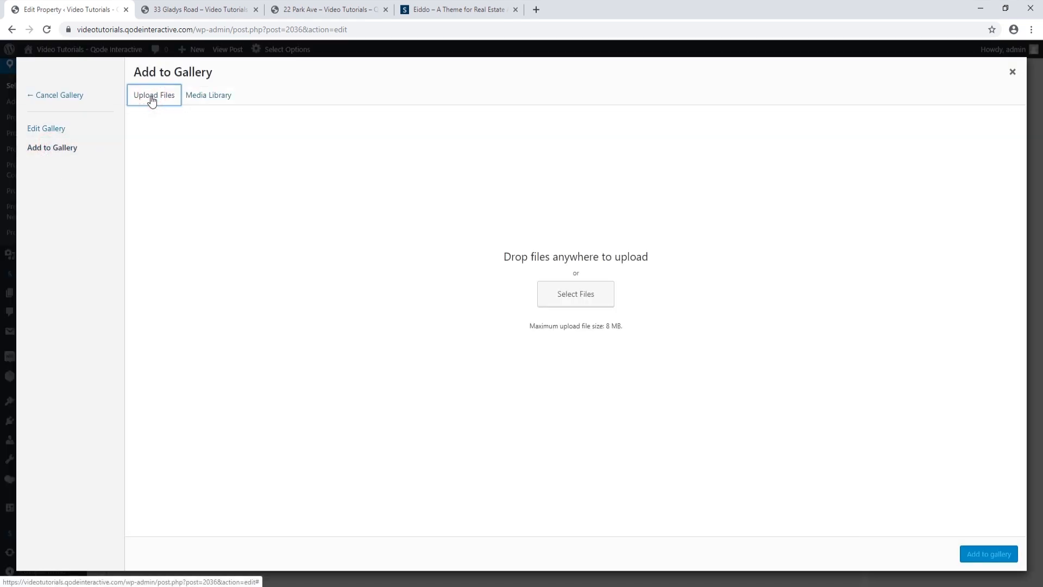
{"action": "left_click", "coordinate": [556, 293]}
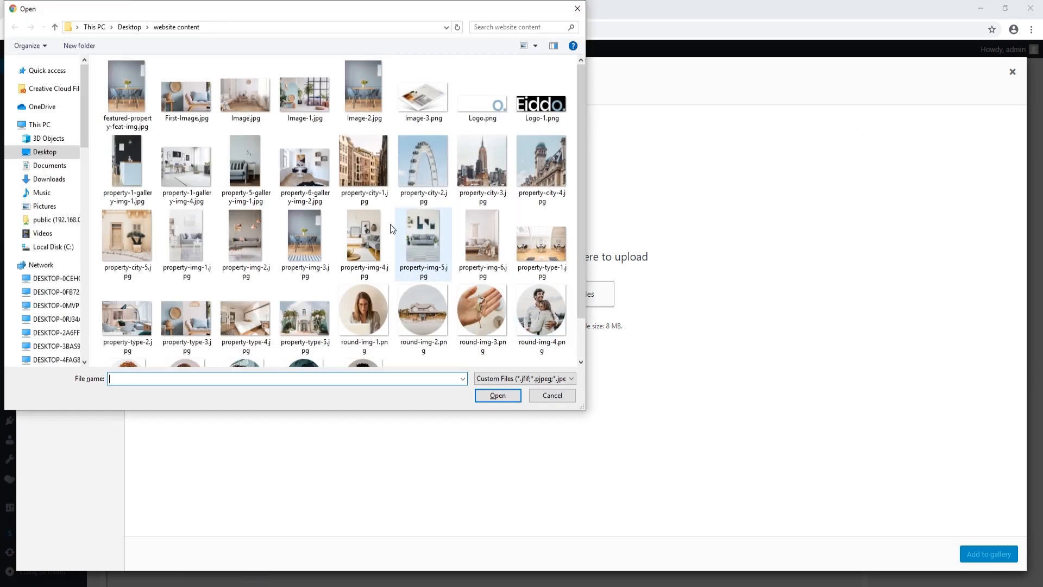
{"action": "left_click", "coordinate": [133, 162]}
{"action": "left_click", "coordinate": [192, 175], "text": "ctrl"}
{"action": "left_click", "coordinate": [245, 169], "text": "ctrl"}
{"action": "left_click", "coordinate": [301, 165], "text": "ctrl"}
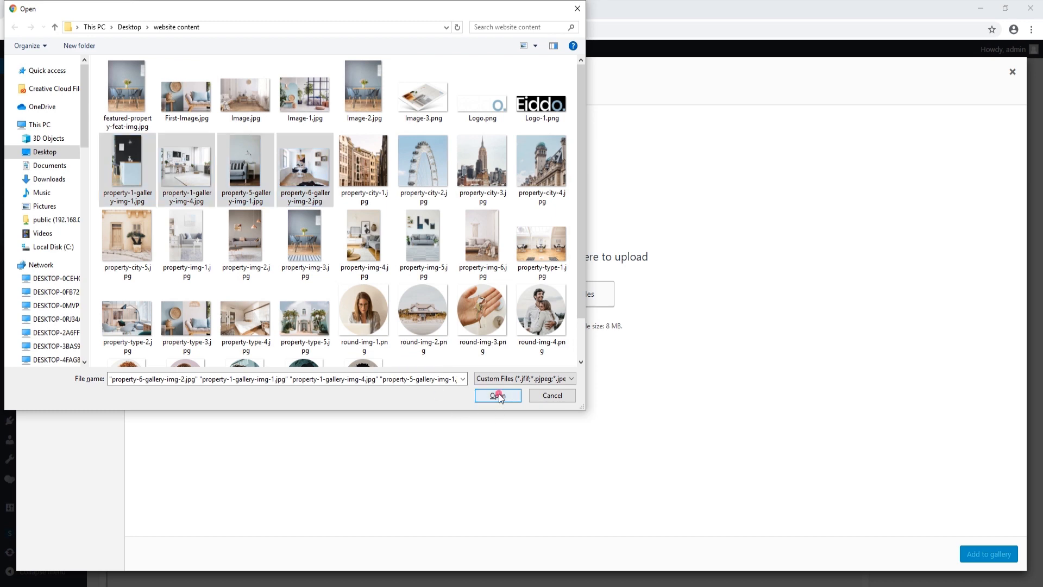
{"action": "left_click", "coordinate": [497, 394]}
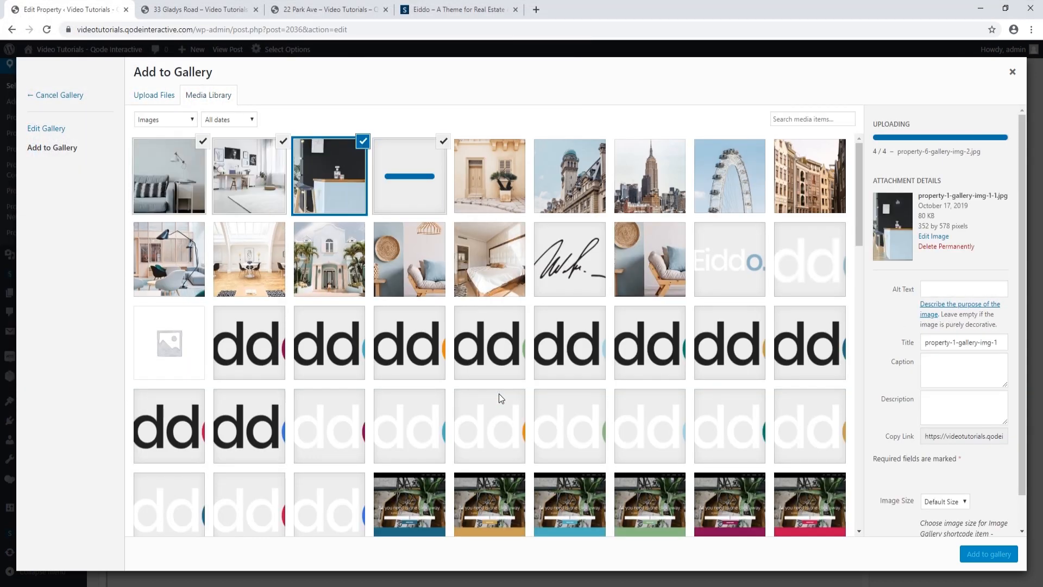
Add the uploads to the gallery, remove the old living-room photo, and update the gallery
{"action": "left_click", "coordinate": [989, 554]}
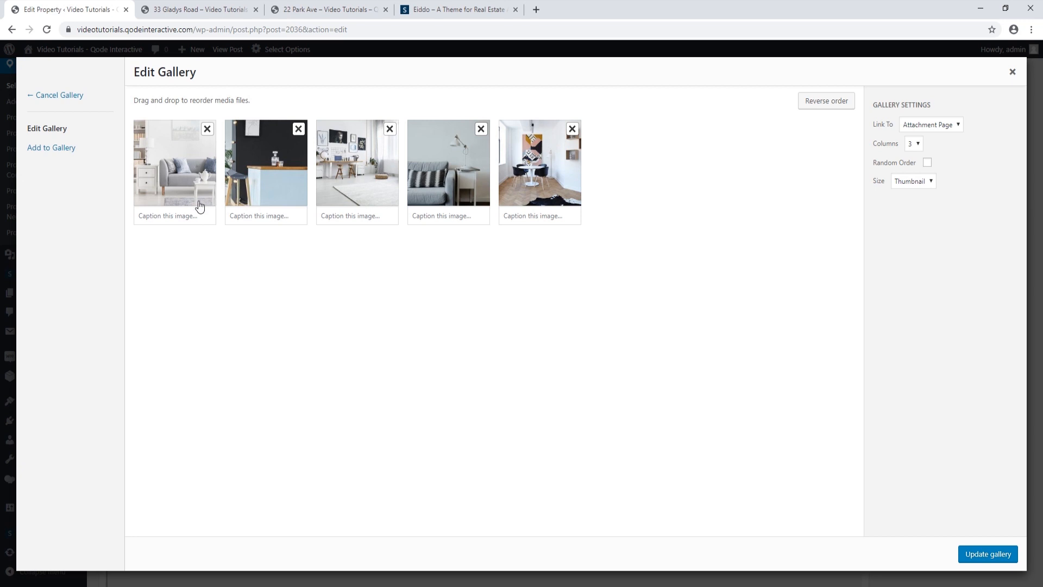
{"action": "left_click", "coordinate": [207, 128]}
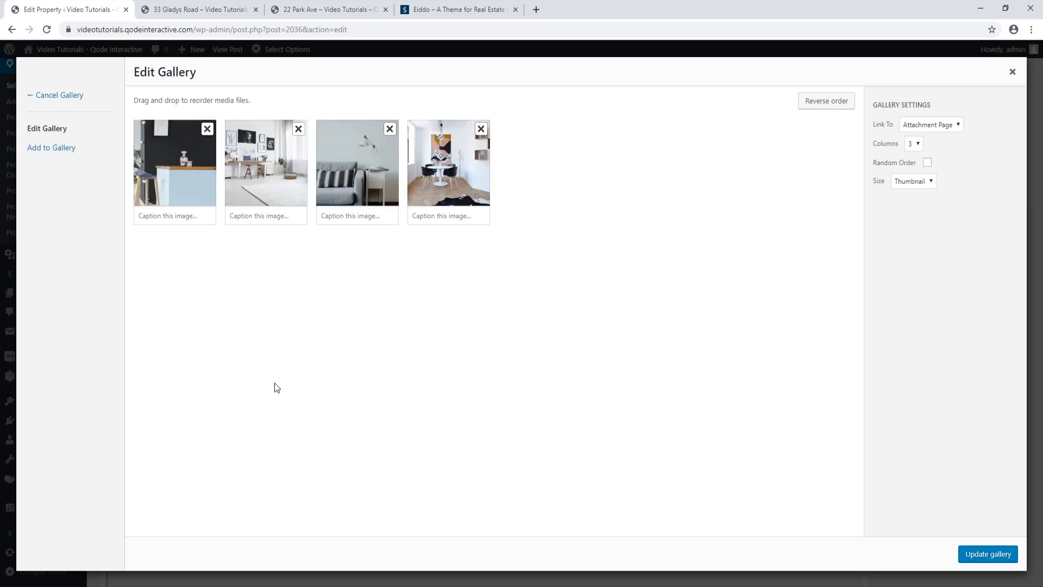
{"action": "left_click", "coordinate": [983, 552]}
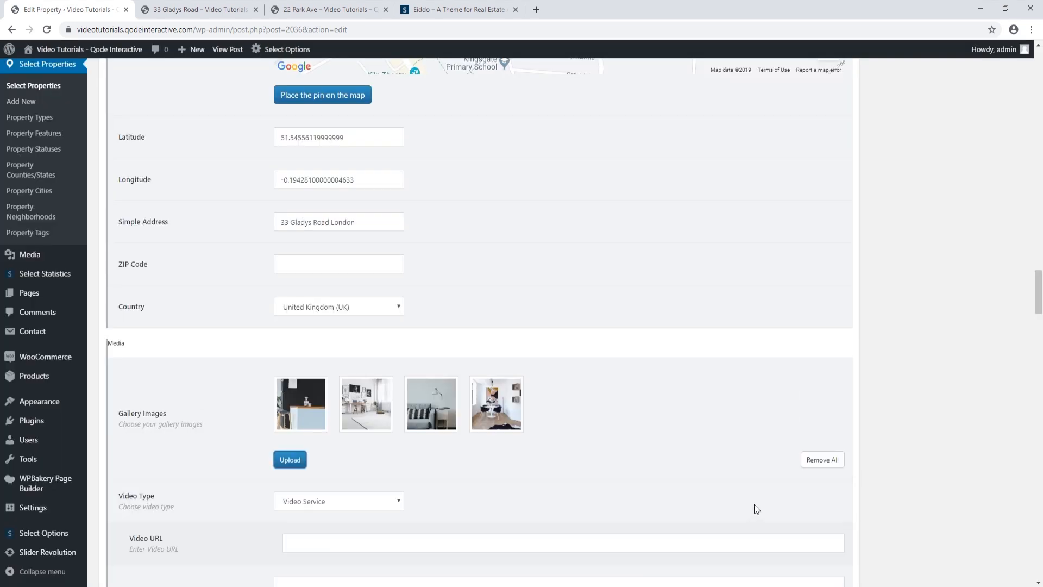
{"action": "scroll", "coordinate": [754, 504], "scroll_direction": "up", "scroll_amount": 15}
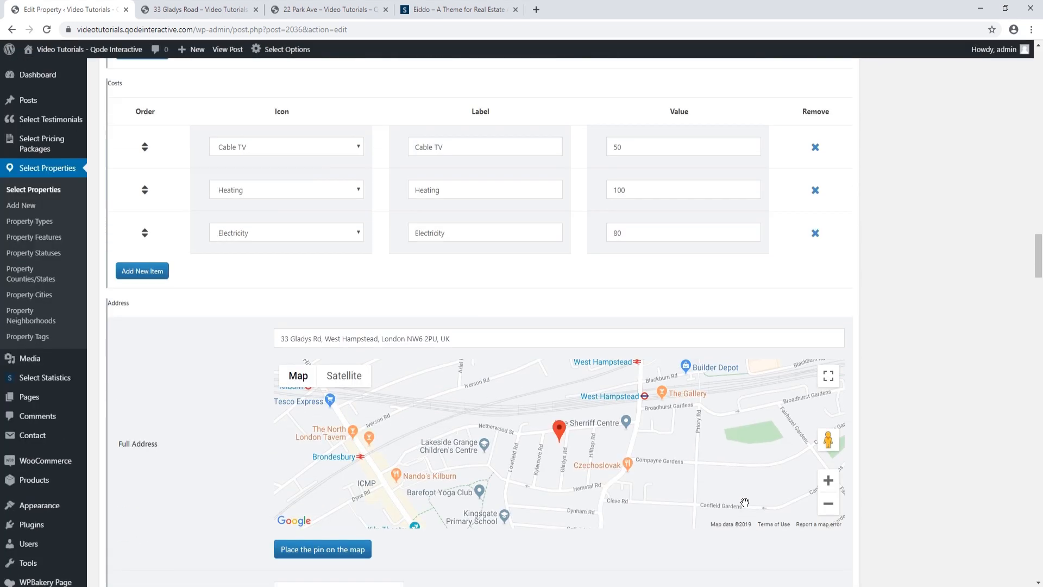
{"action": "scroll", "coordinate": [745, 505], "scroll_direction": "up", "scroll_amount": 20}
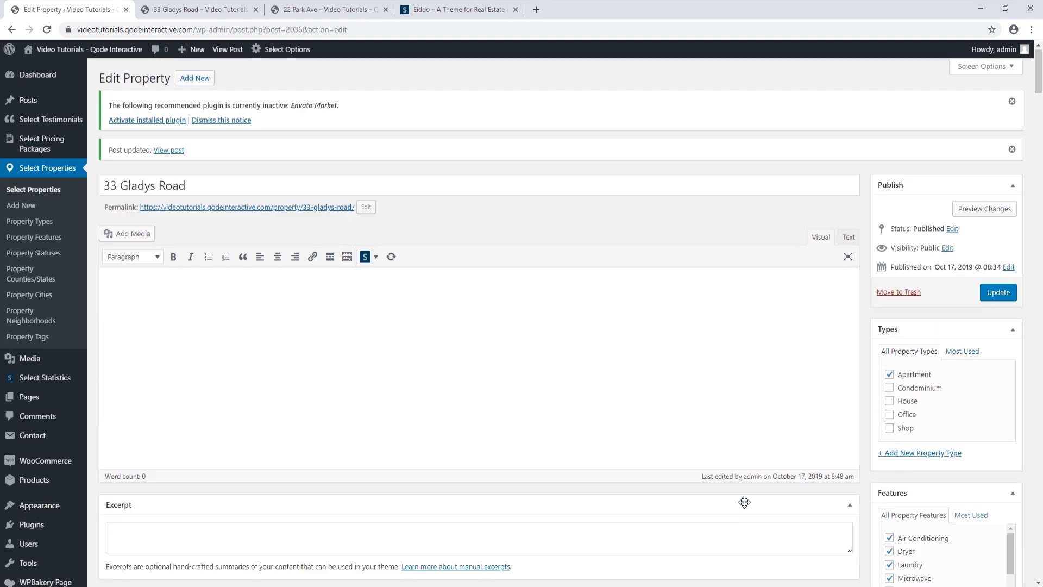
{"action": "left_click", "coordinate": [998, 291]}
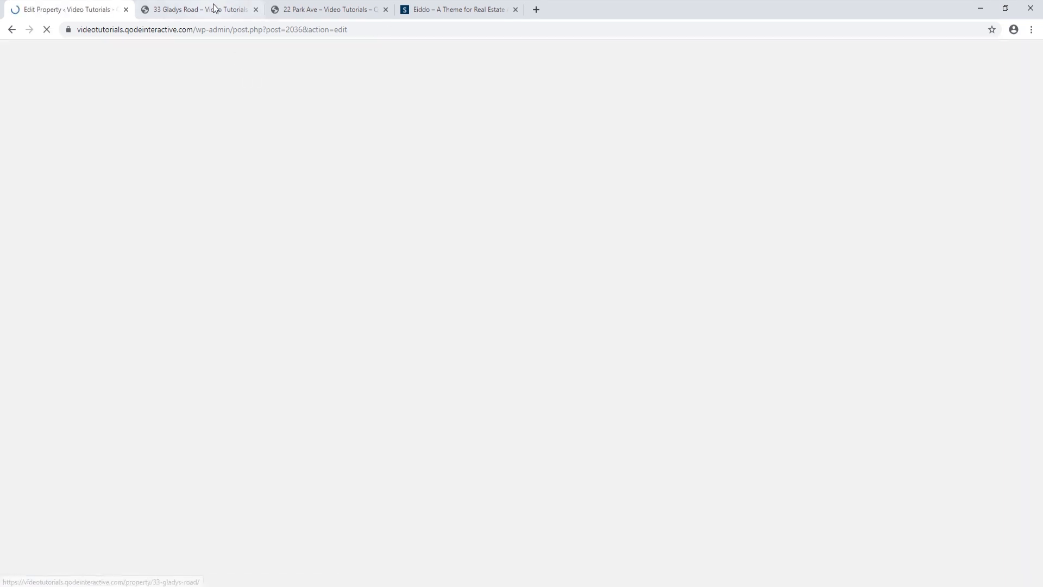
{"action": "left_click", "coordinate": [214, 9]}
{"action": "left_click", "coordinate": [47, 29]}
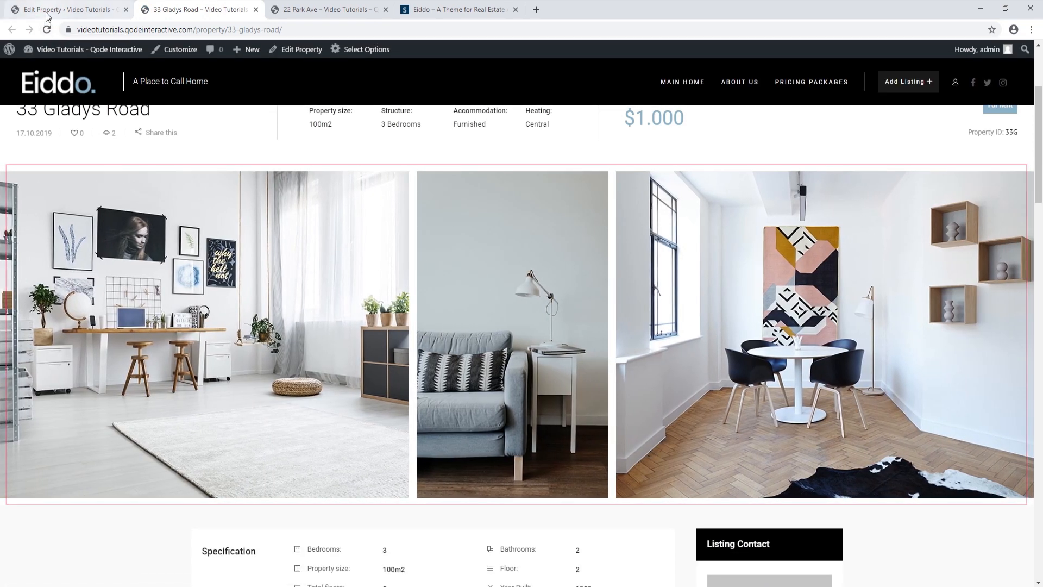
{"action": "left_click", "coordinate": [55, 9]}
{"action": "scroll", "coordinate": [297, 421], "scroll_direction": "down", "scroll_amount": 20}
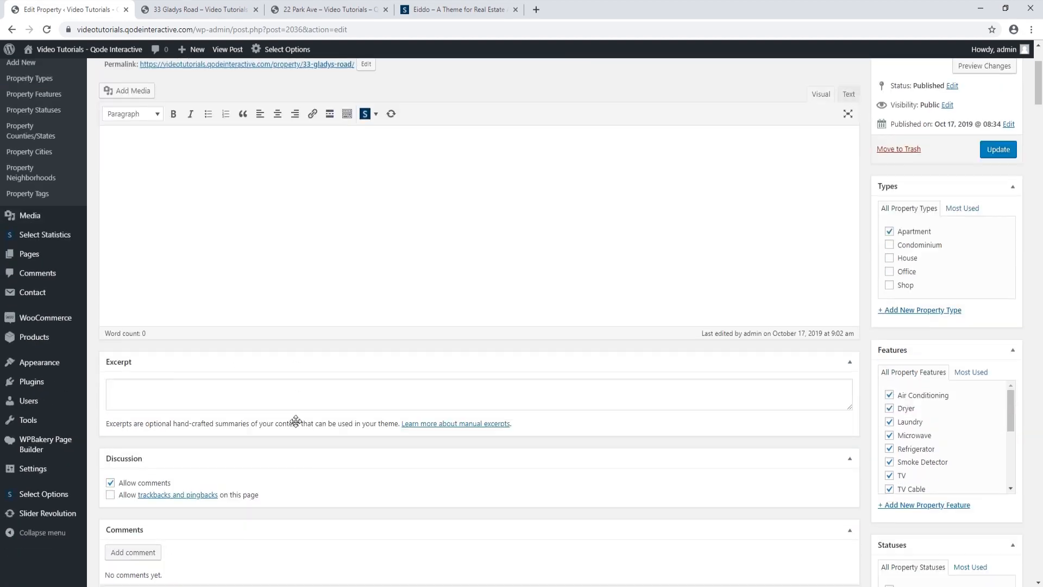
{"action": "scroll", "coordinate": [302, 416], "scroll_direction": "down", "scroll_amount": 12}
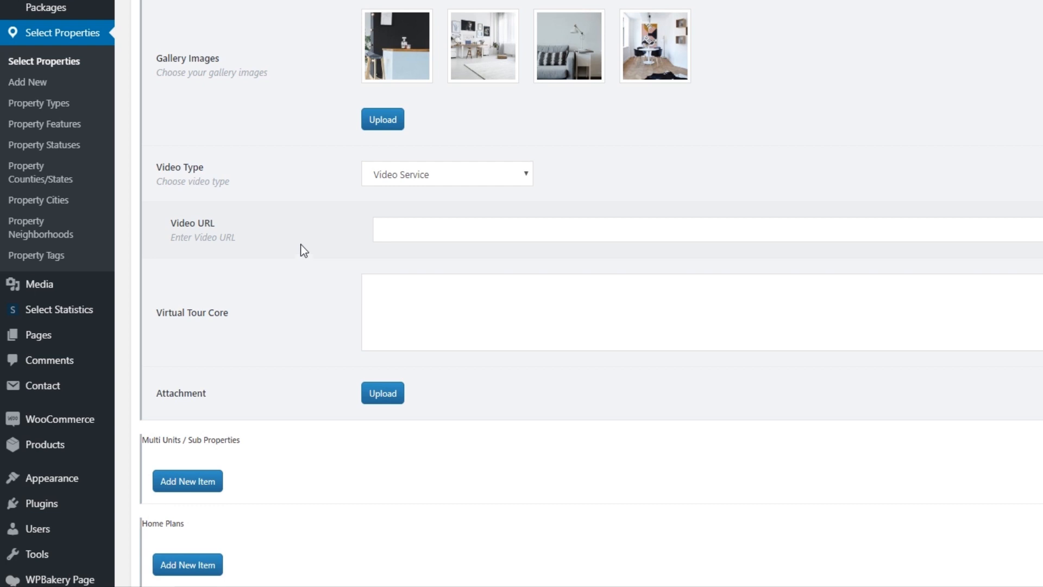
{"action": "left_click", "coordinate": [528, 174]}
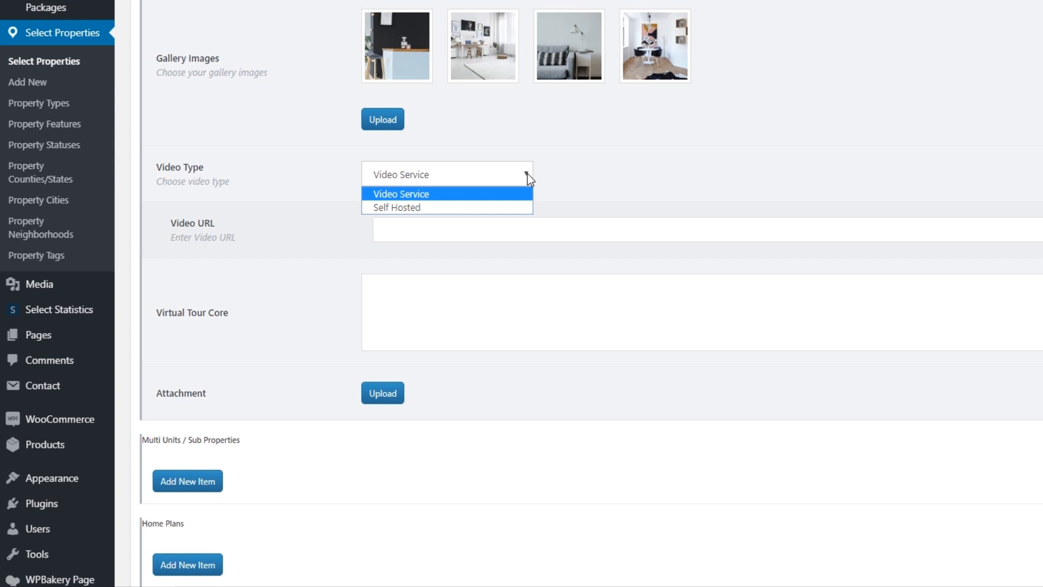
{"action": "left_click", "coordinate": [527, 174]}
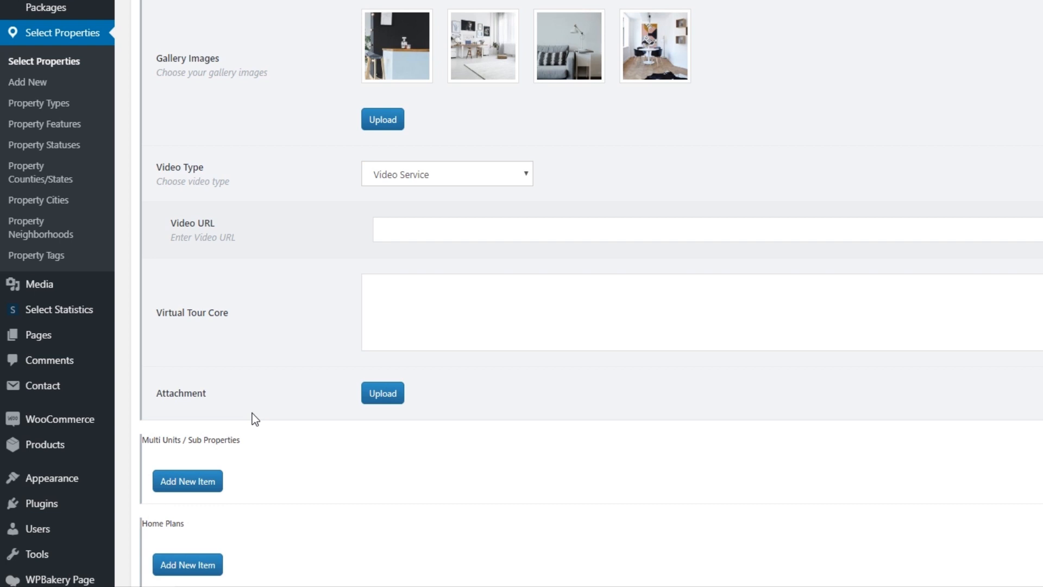
{"action": "scroll", "coordinate": [252, 413], "scroll_direction": "down", "scroll_amount": 1}
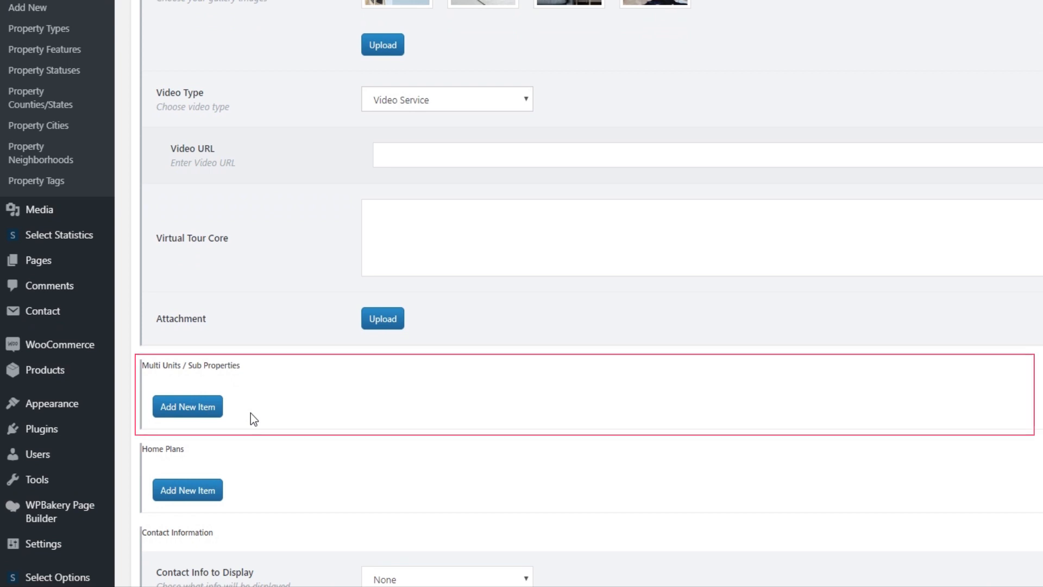
{"action": "scroll", "coordinate": [250, 414], "scroll_direction": "down", "scroll_amount": 1}
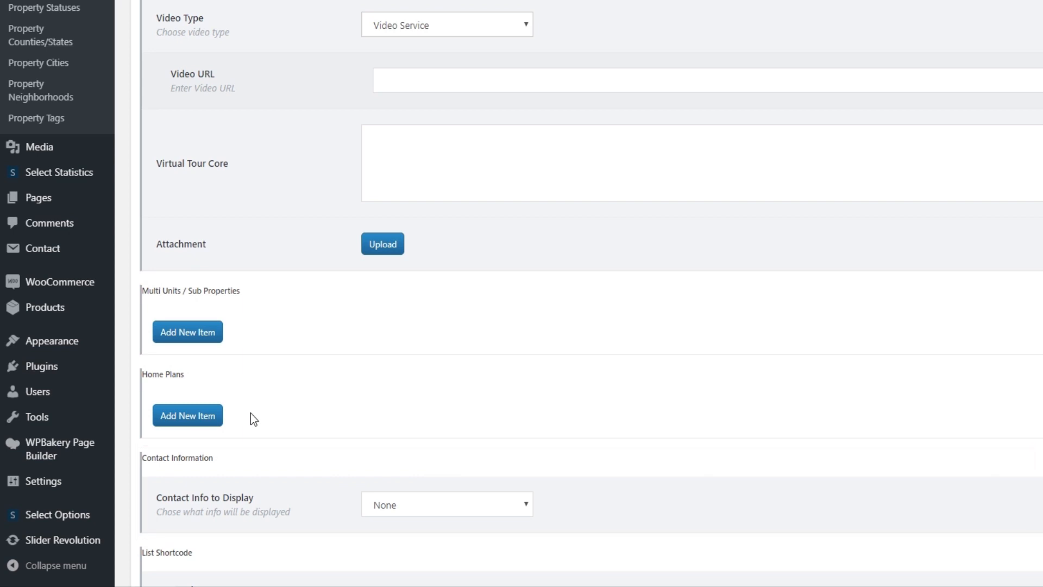
{"action": "left_click", "coordinate": [527, 505]}
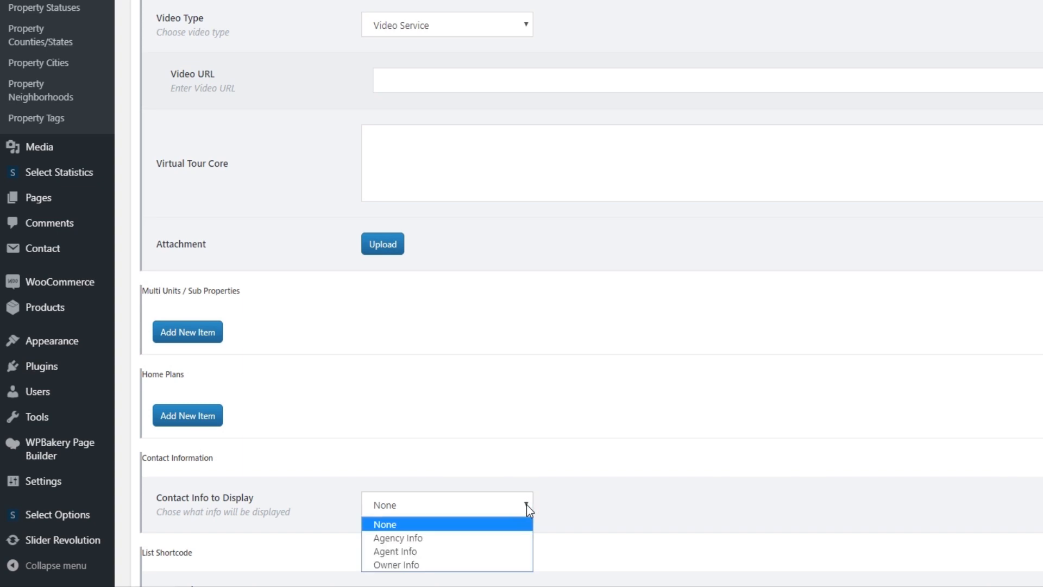
{"action": "left_click", "coordinate": [526, 505]}
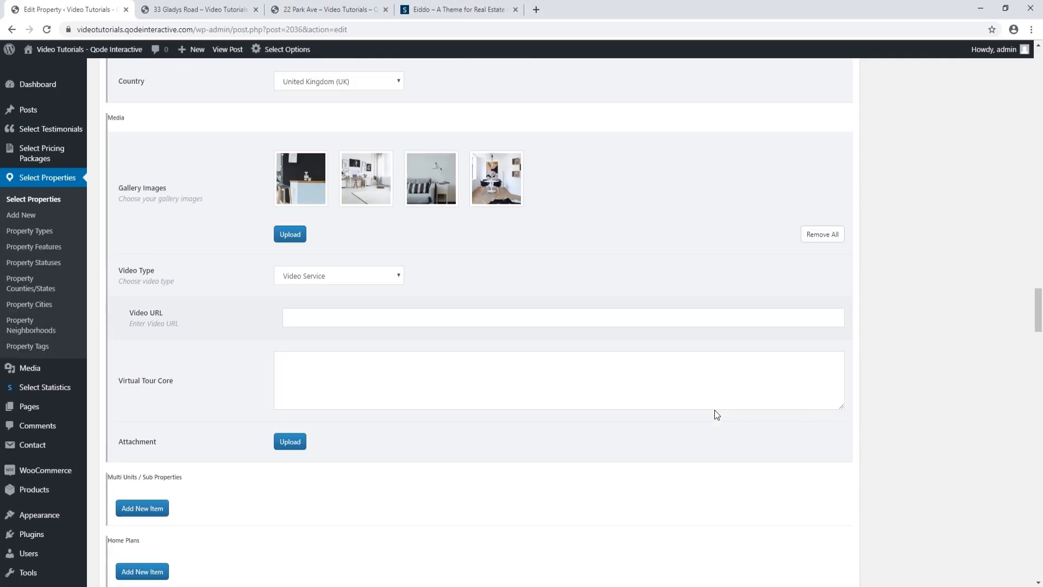
{"action": "scroll", "coordinate": [715, 414], "scroll_direction": "up", "scroll_amount": 20}
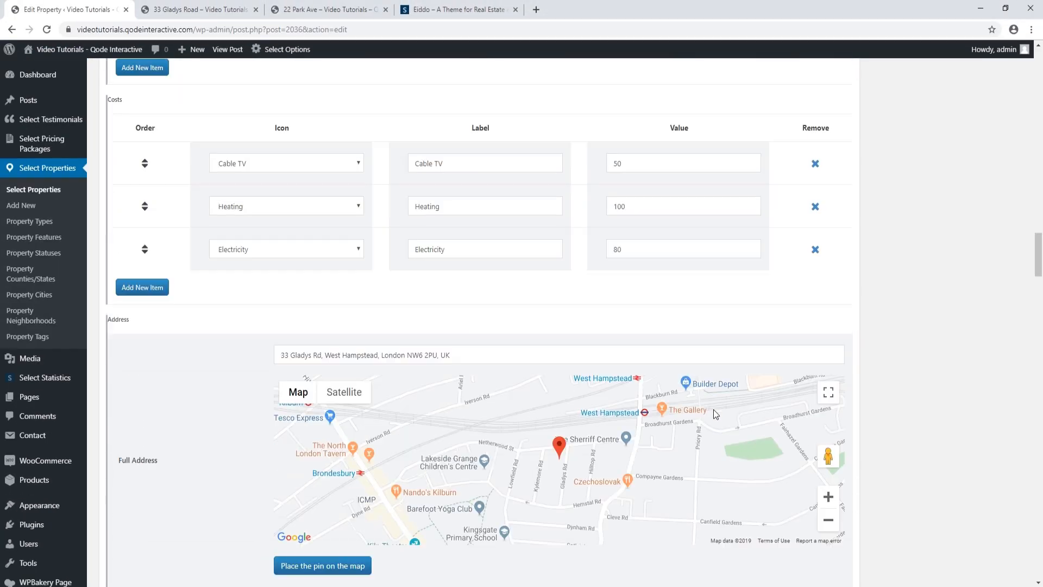
{"action": "scroll", "coordinate": [709, 412], "scroll_direction": "up", "scroll_amount": 10}
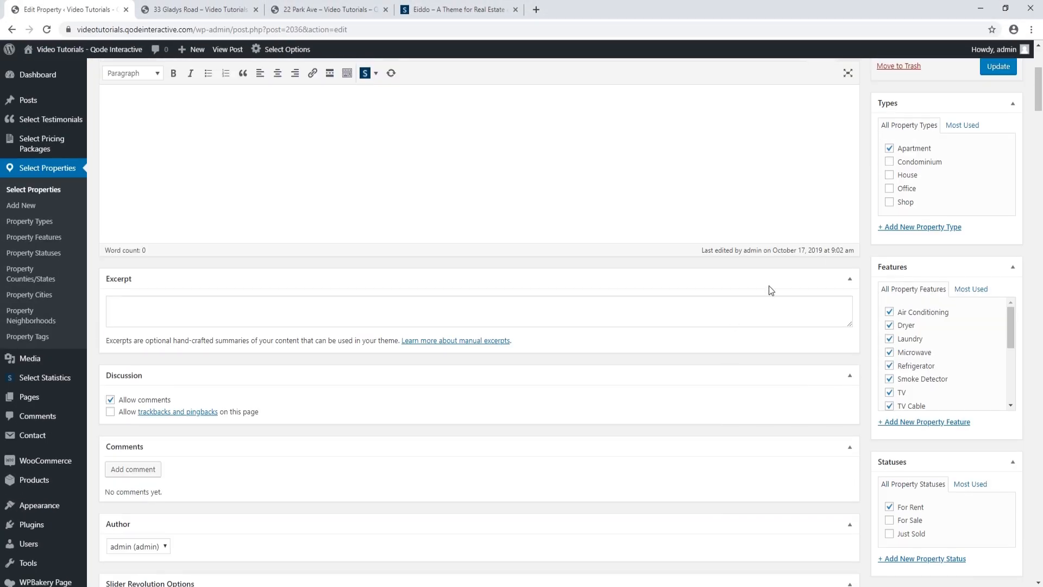
{"action": "left_click", "coordinate": [997, 292]}
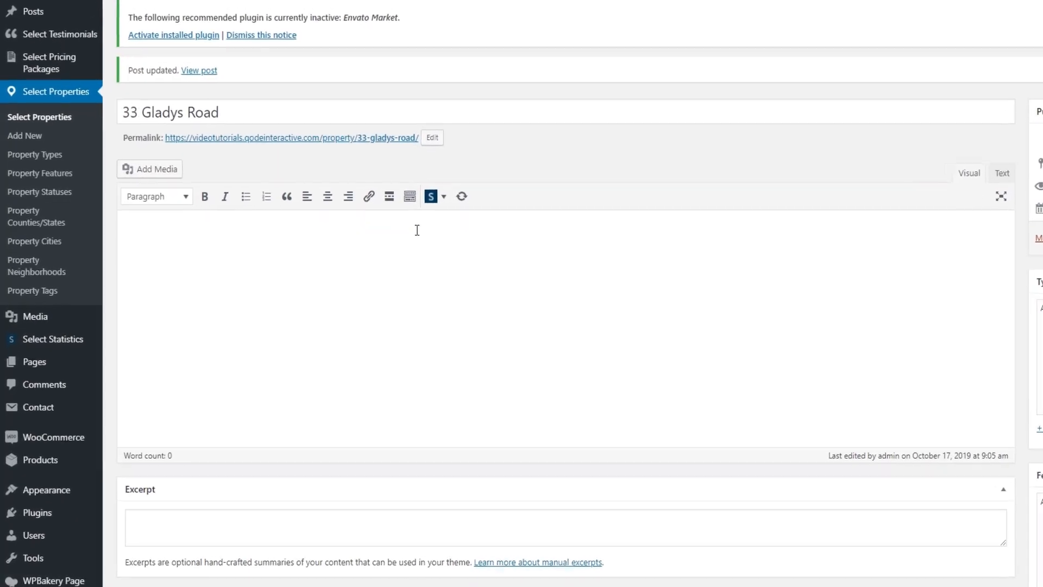
Go to All Users and list the Change role options, such as Agent, Agency and Owner/Buyer
{"action": "mouse_move", "coordinate": [36, 534]}
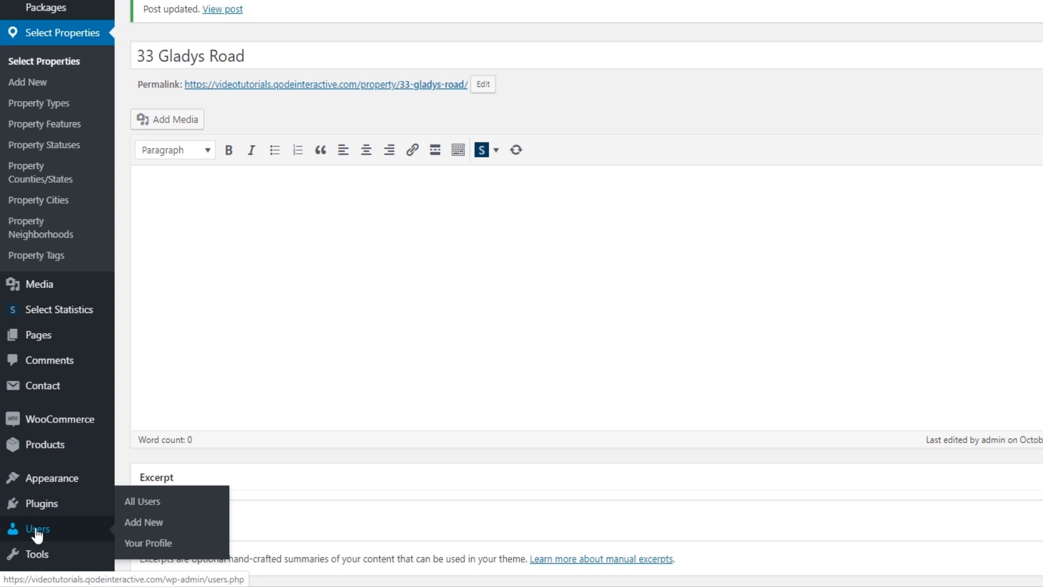
{"action": "left_click", "coordinate": [139, 502]}
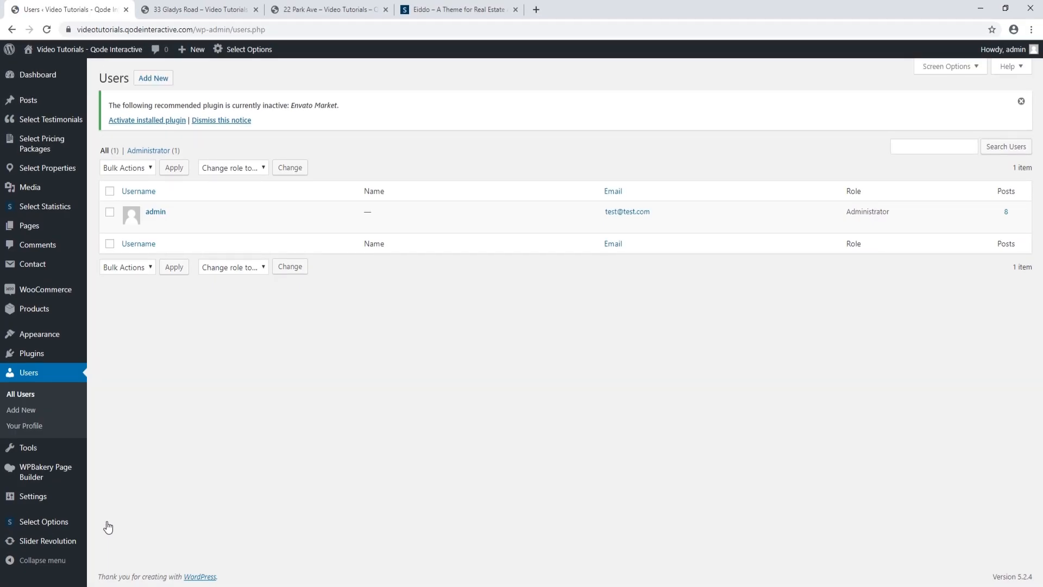
{"action": "left_click", "coordinate": [263, 167]}
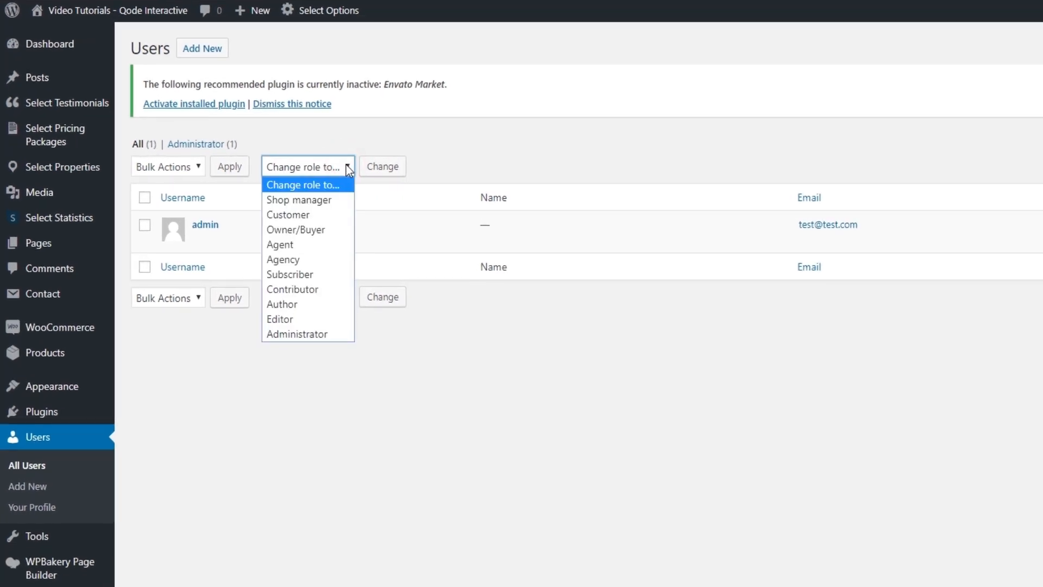
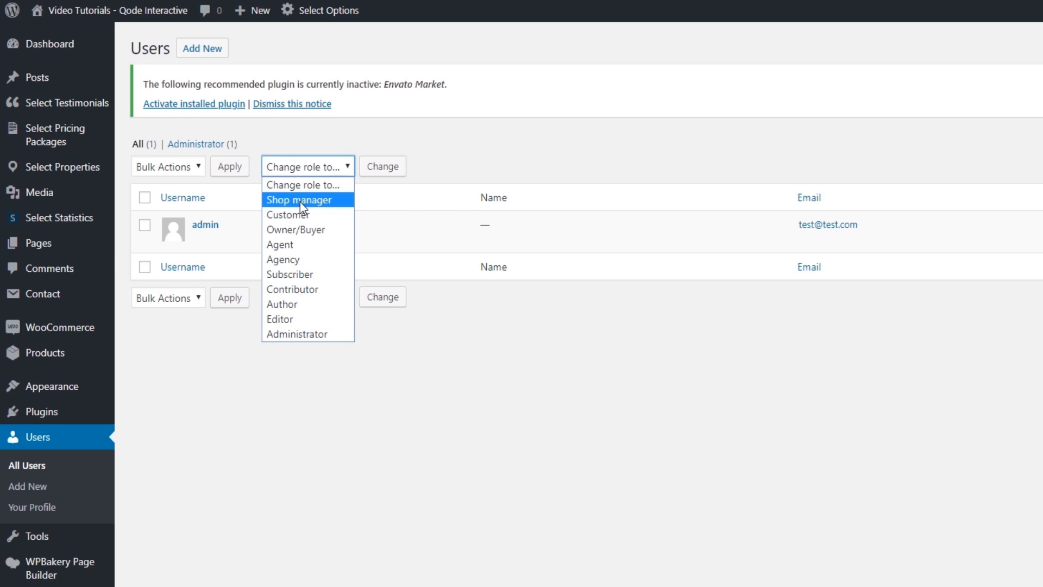
Dismiss the Change role dropdown on the Users page without changing any role
{"action": "scroll", "coordinate": [300, 201], "scroll_direction": "down", "scroll_amount": 2}
{"action": "mouse_move", "coordinate": [41, 479]}
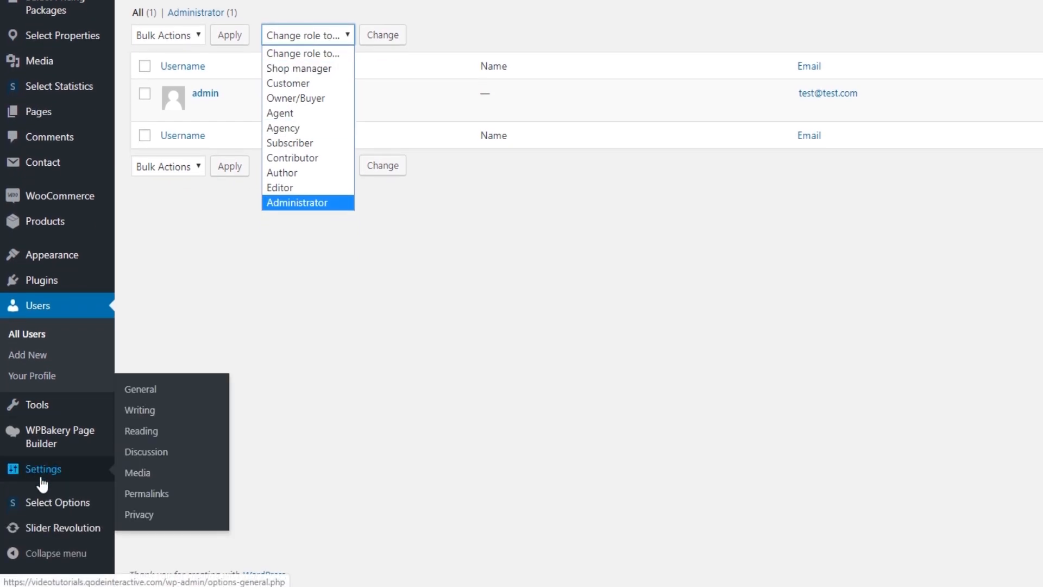
{"action": "left_click", "coordinate": [147, 391]}
In General Settings, enable Anyone can register, keep Owner/Buyer as default role, and save
{"action": "left_click", "coordinate": [145, 393]}
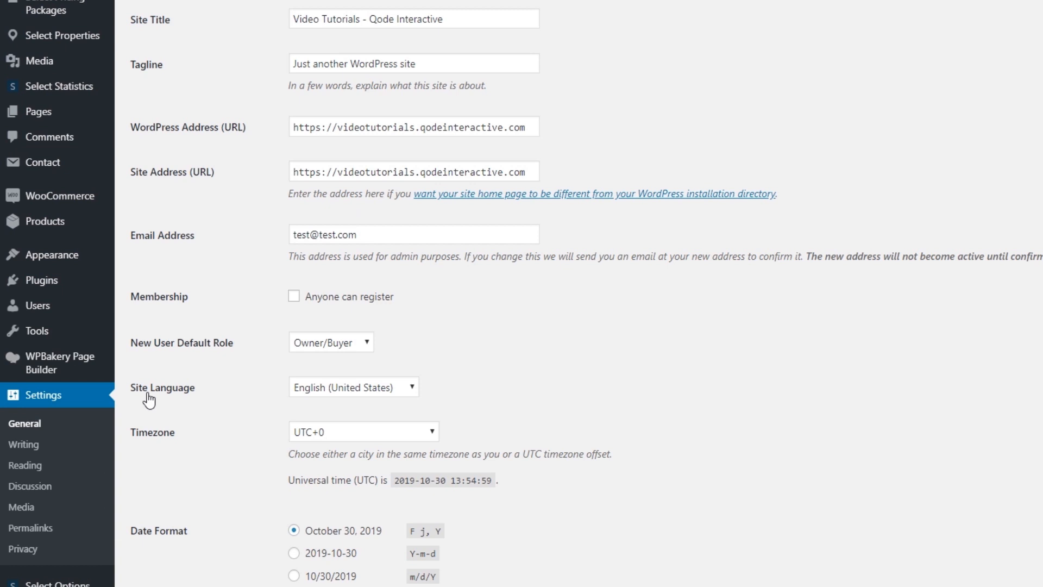
{"action": "left_click", "coordinate": [292, 297]}
{"action": "left_click", "coordinate": [367, 342]}
{"action": "left_click", "coordinate": [366, 343]}
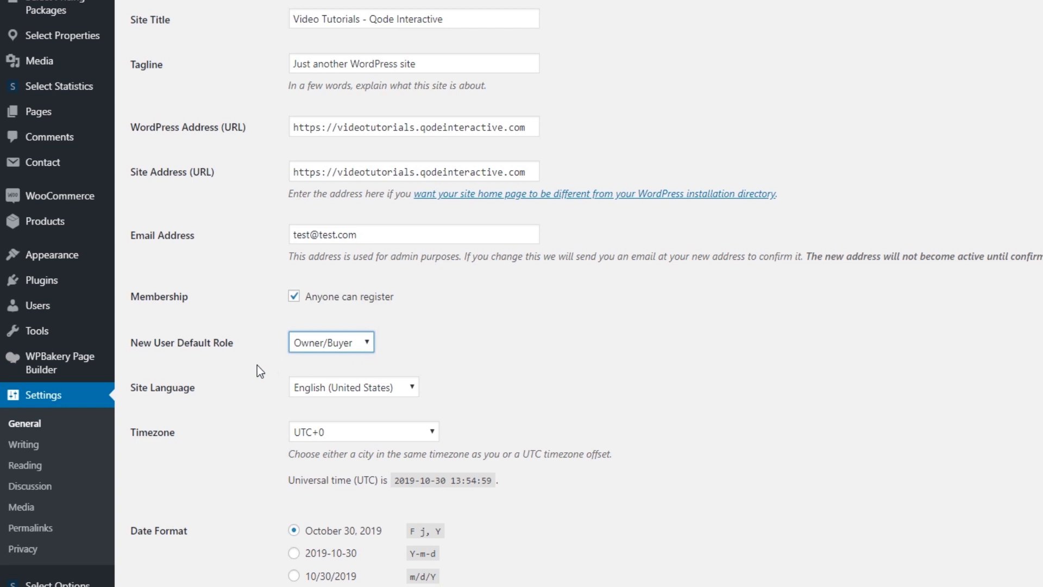
{"action": "scroll", "coordinate": [256, 369], "scroll_direction": "down", "scroll_amount": 5}
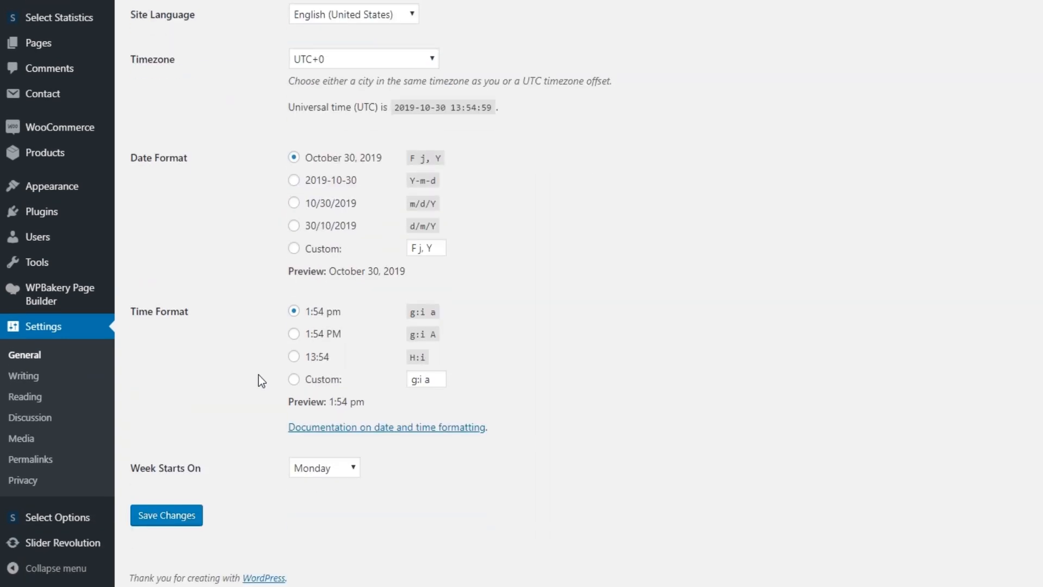
{"action": "left_click", "coordinate": [186, 517]}
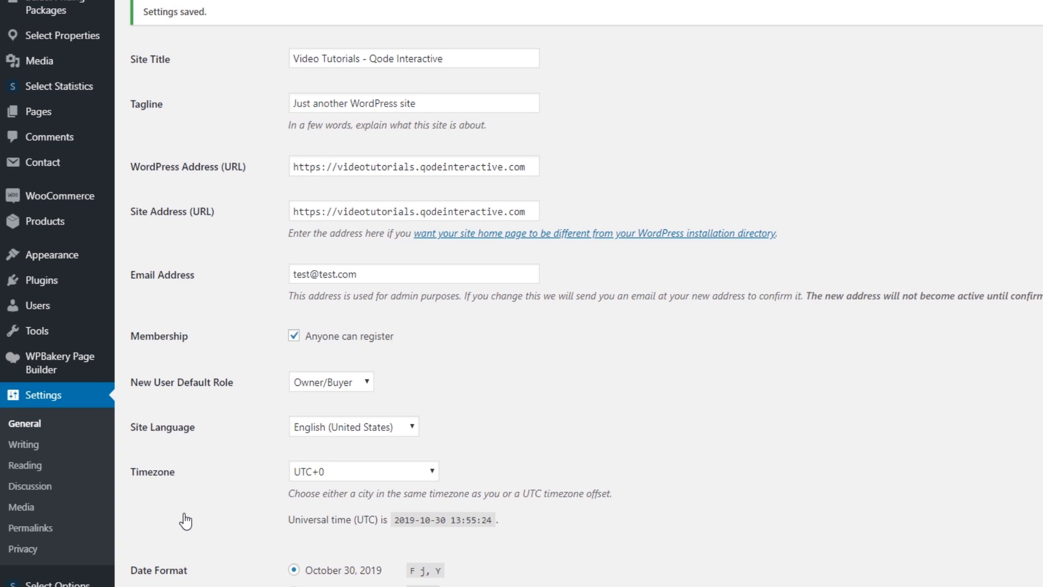
{"action": "scroll", "coordinate": [182, 514], "scroll_direction": "down", "scroll_amount": 4}
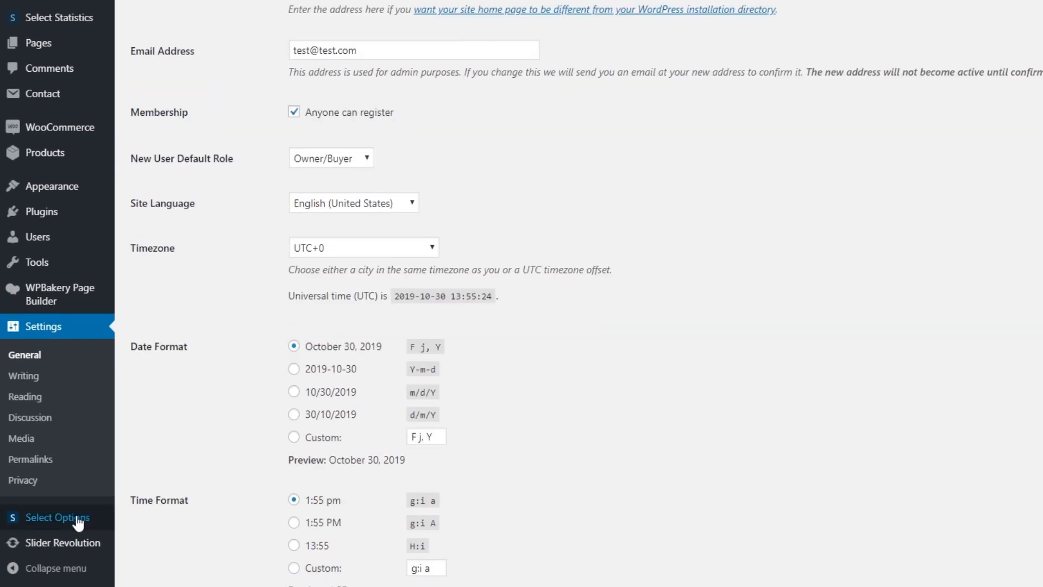
{"action": "mouse_move", "coordinate": [76, 520]}
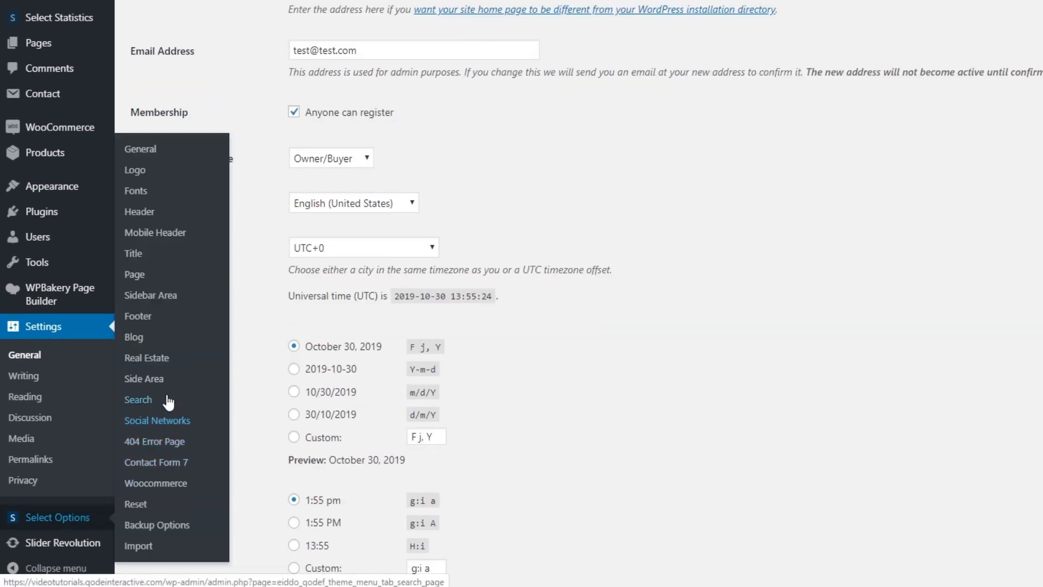
Review the Real Estate theme options' registration role toggles and save them
{"action": "left_click", "coordinate": [160, 359]}
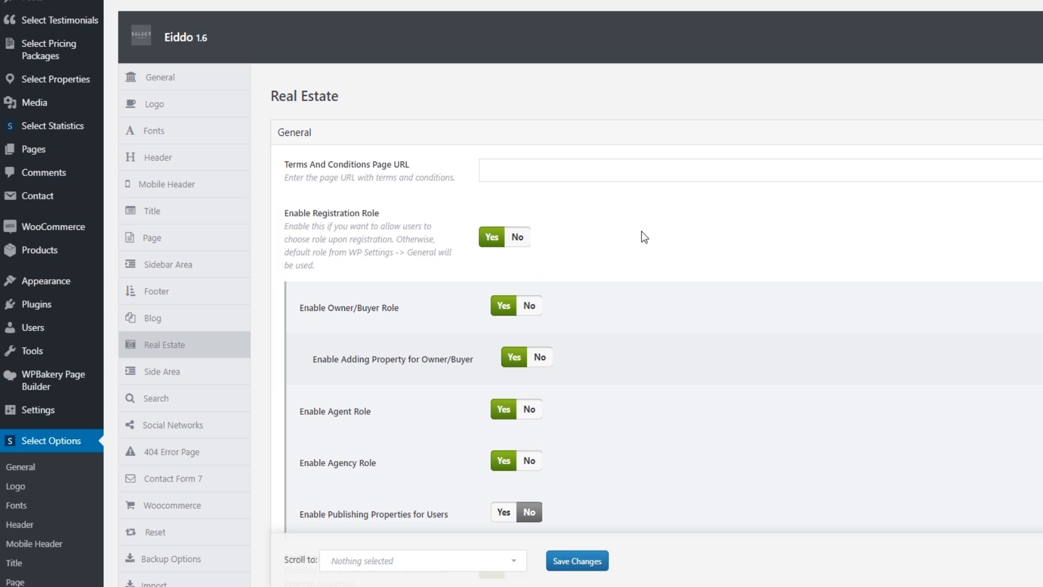
{"action": "scroll", "coordinate": [645, 238], "scroll_direction": "down", "scroll_amount": 2}
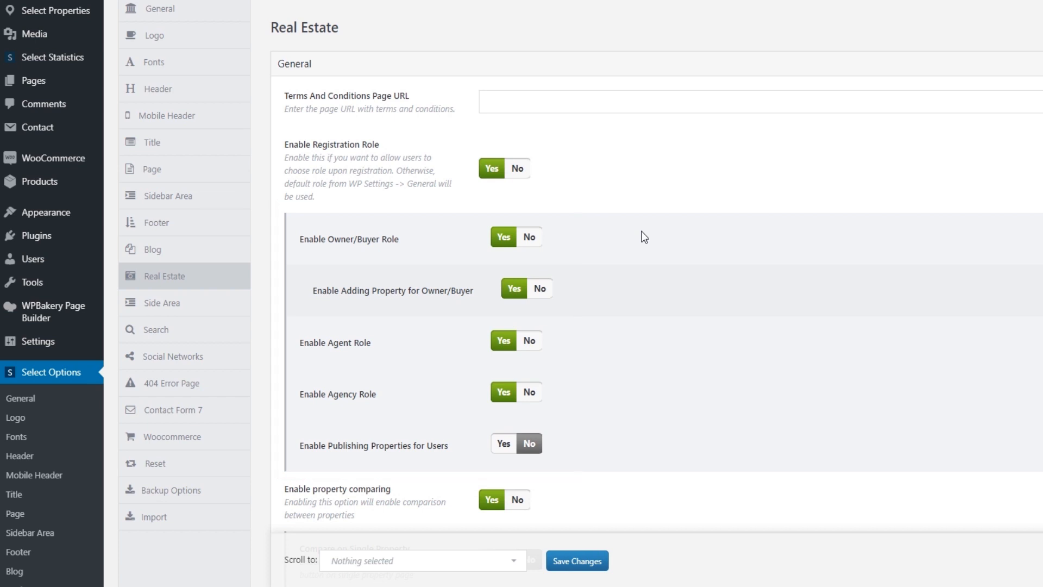
{"action": "scroll", "coordinate": [644, 238], "scroll_direction": "down", "scroll_amount": 2}
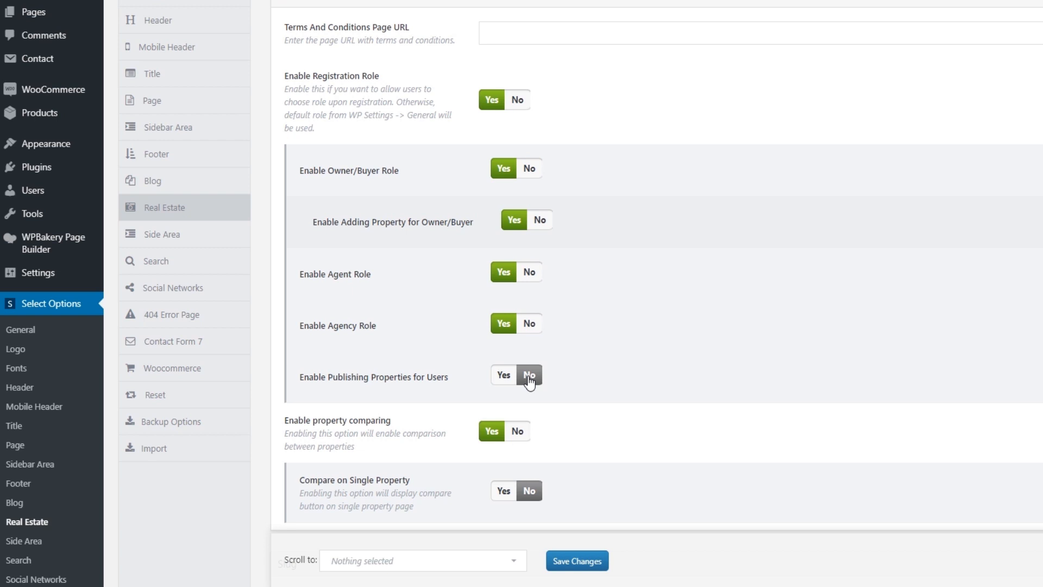
{"action": "scroll", "coordinate": [624, 433], "scroll_direction": "down", "scroll_amount": 7}
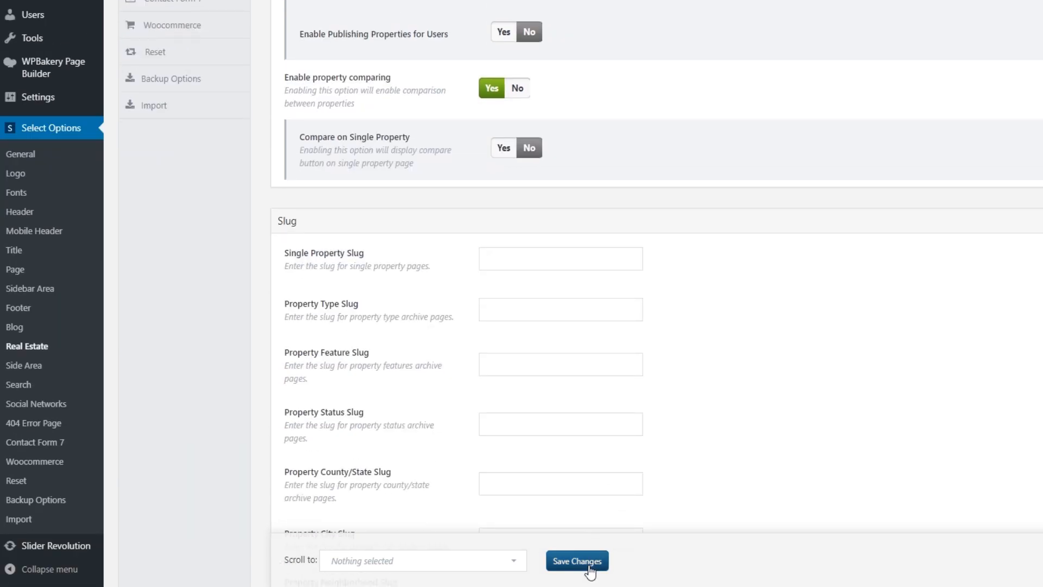
{"action": "scroll", "coordinate": [589, 501], "scroll_direction": "down", "scroll_amount": 3}
{"action": "left_click", "coordinate": [577, 561]}
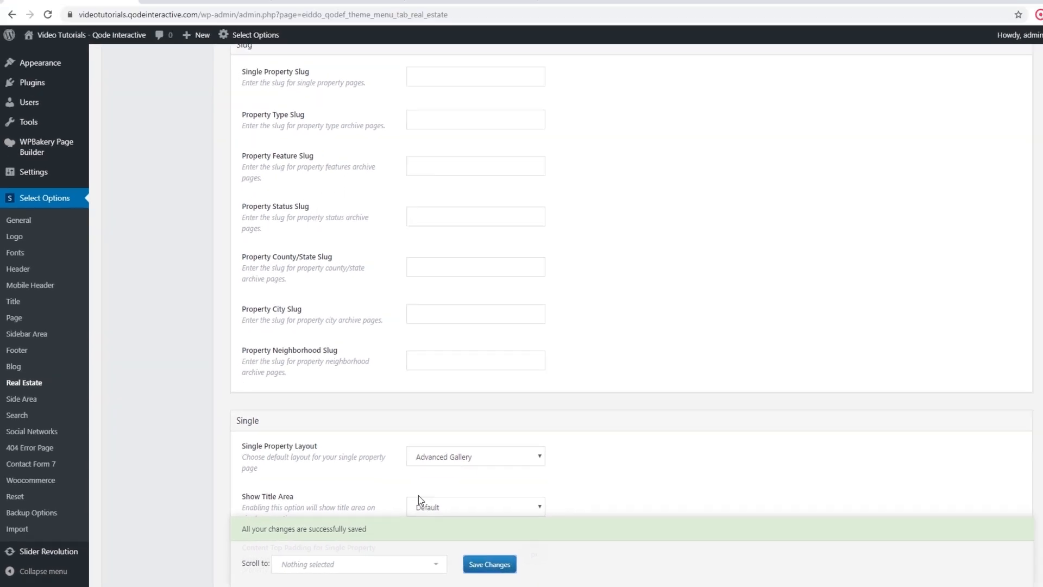
{"action": "scroll", "coordinate": [290, 445], "scroll_direction": "up", "scroll_amount": 8}
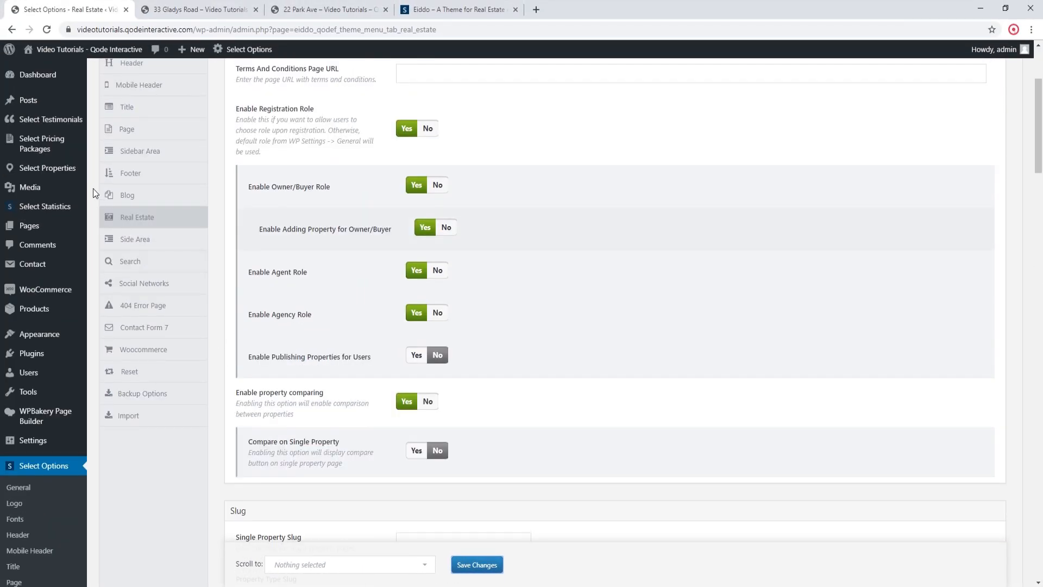
{"action": "left_click", "coordinate": [101, 169]}
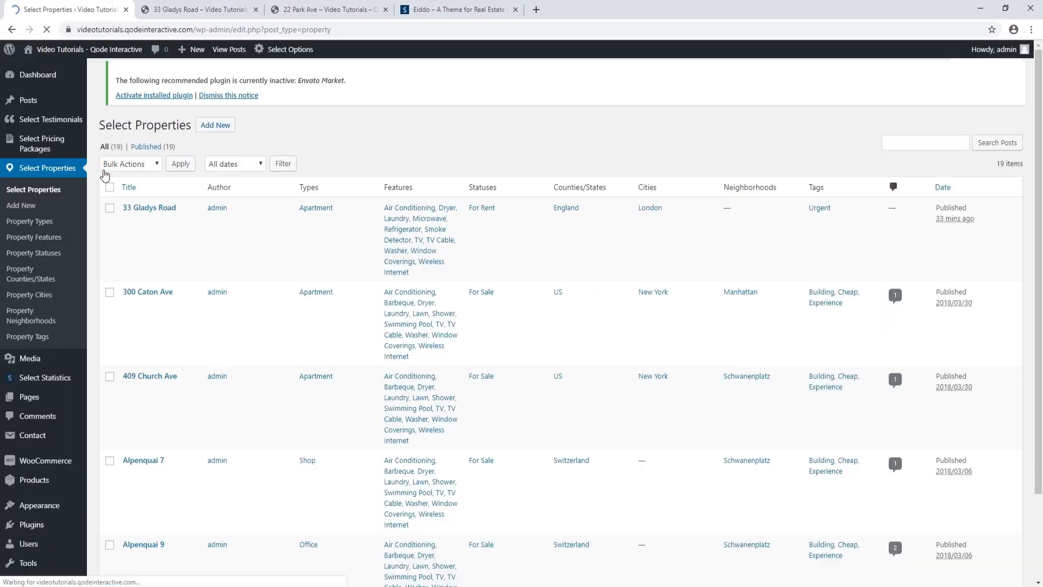
{"action": "left_click", "coordinate": [155, 213]}
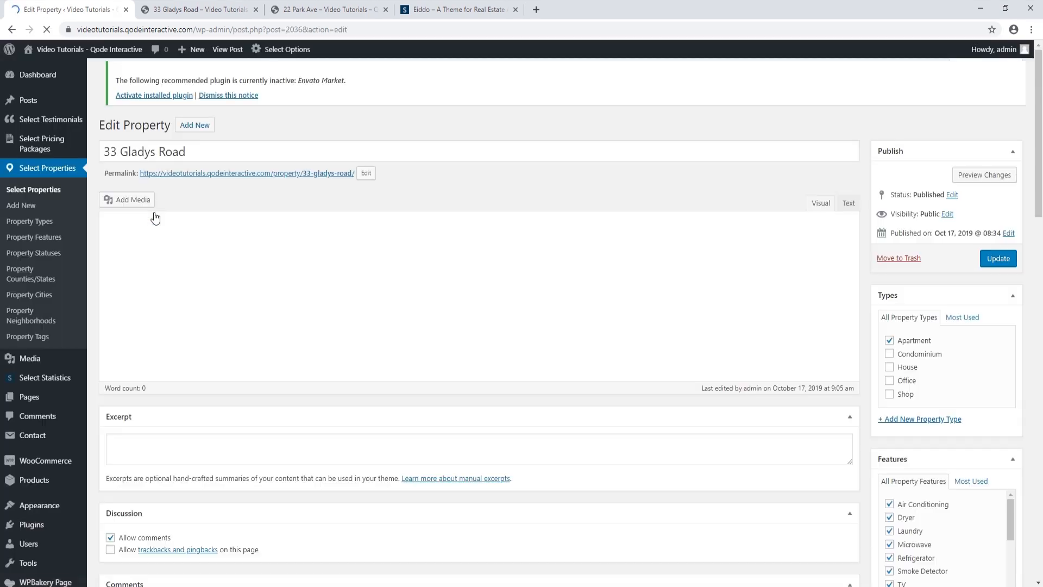
{"action": "scroll", "coordinate": [288, 289], "scroll_direction": "down", "scroll_amount": 10}
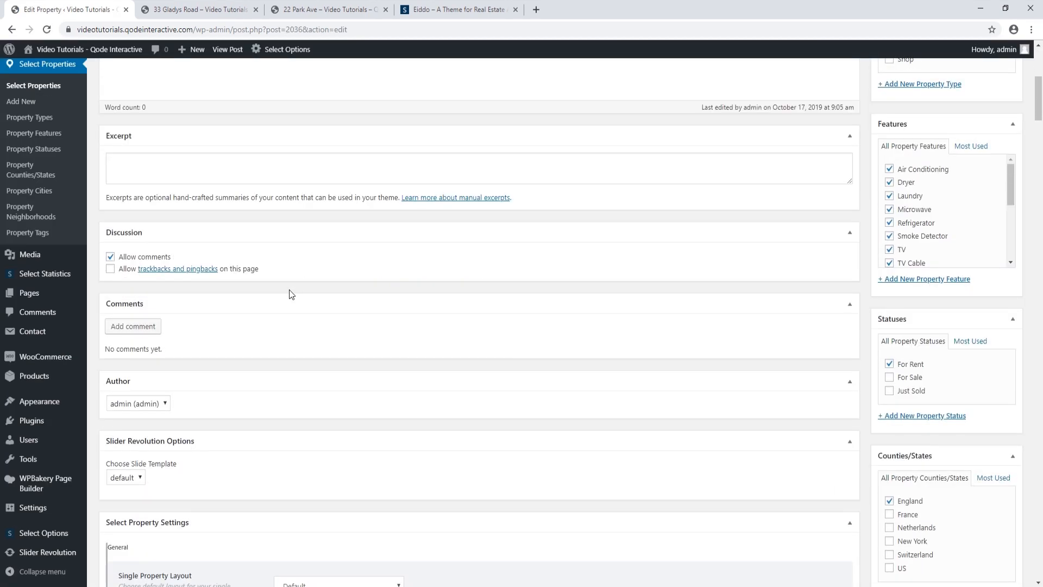
{"action": "scroll", "coordinate": [289, 289], "scroll_direction": "down", "scroll_amount": 16}
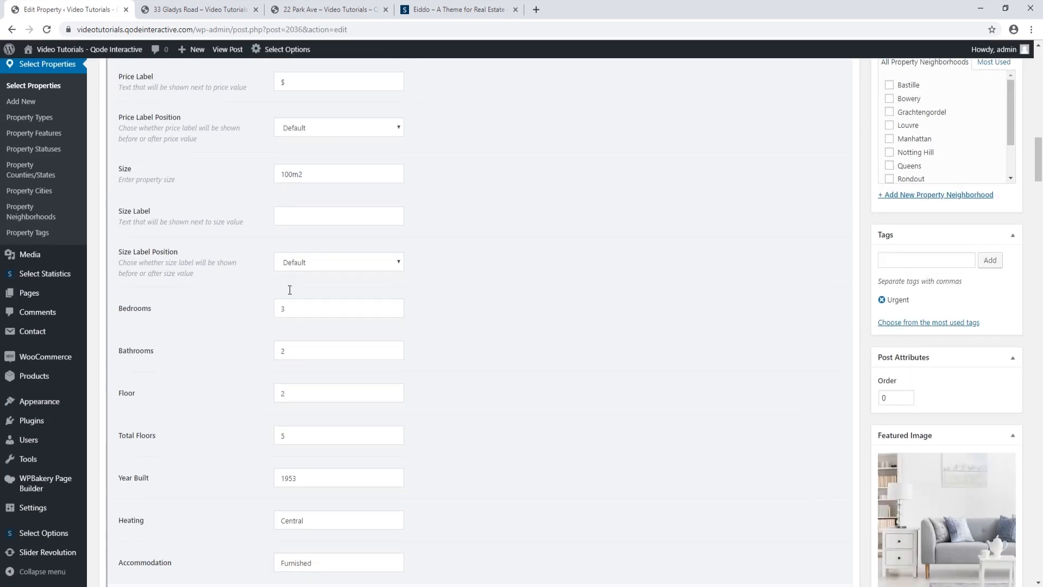
{"action": "scroll", "coordinate": [289, 293], "scroll_direction": "down", "scroll_amount": 20}
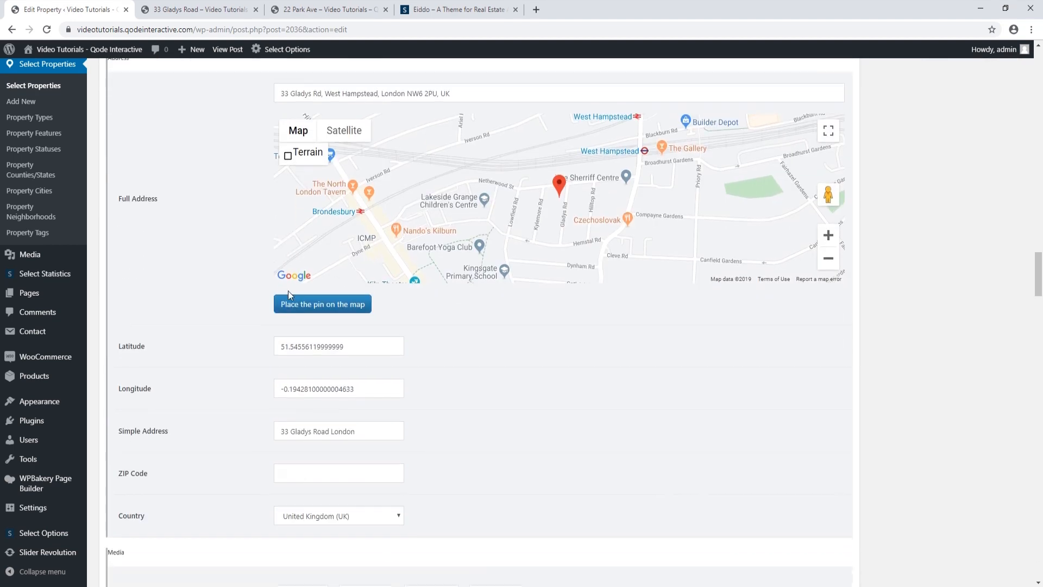
{"action": "scroll", "coordinate": [288, 292], "scroll_direction": "down", "scroll_amount": 4}
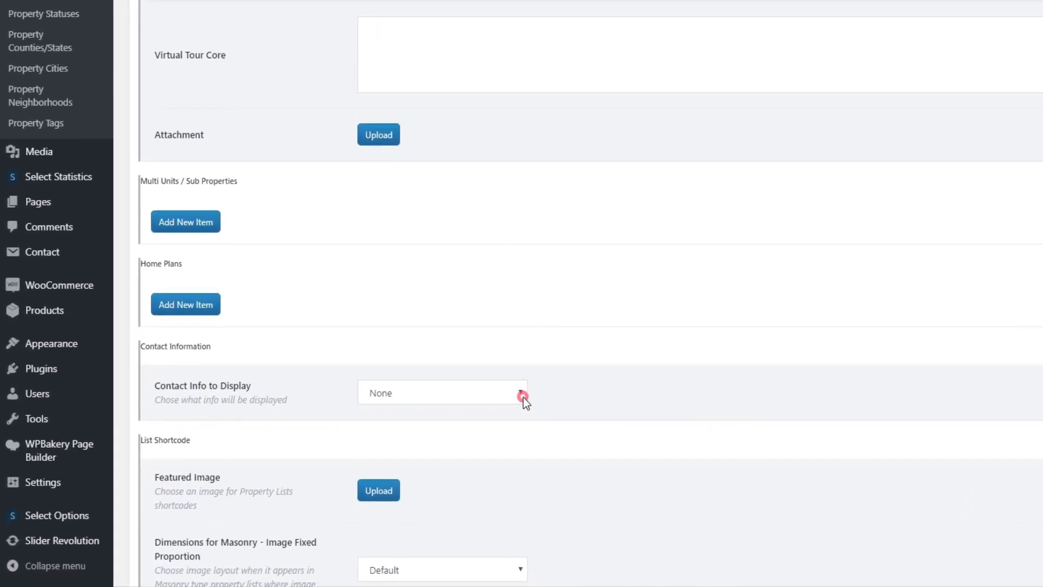
Set Contact Info to Display to Agency Info with the Default agency, then update the property
{"action": "left_click", "coordinate": [398, 432]}
{"action": "left_click", "coordinate": [424, 423]}
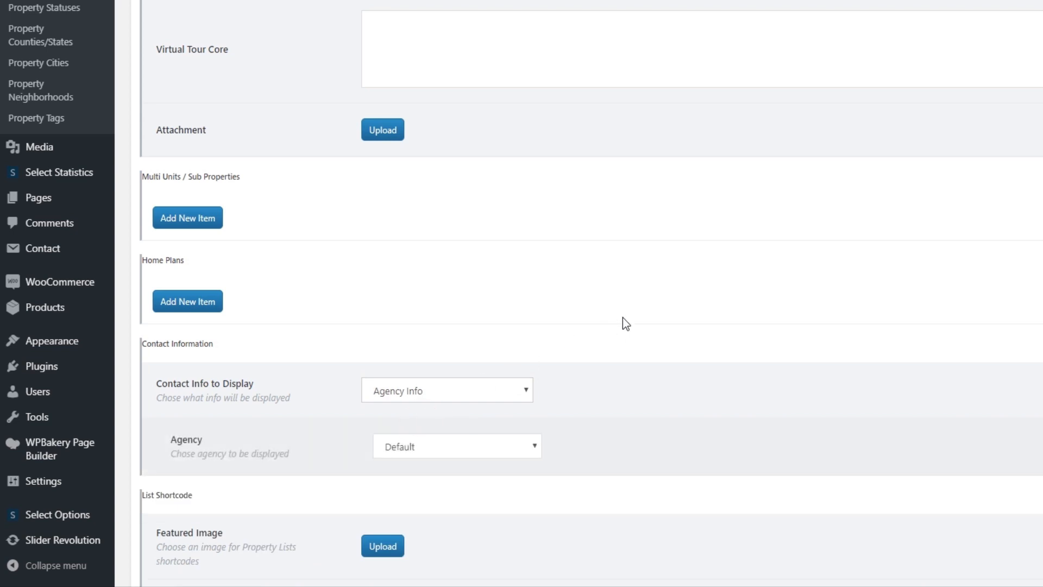
{"action": "left_click", "coordinate": [534, 451]}
{"action": "left_click", "coordinate": [533, 448]}
{"action": "scroll", "coordinate": [602, 369], "scroll_direction": "down", "scroll_amount": 1}
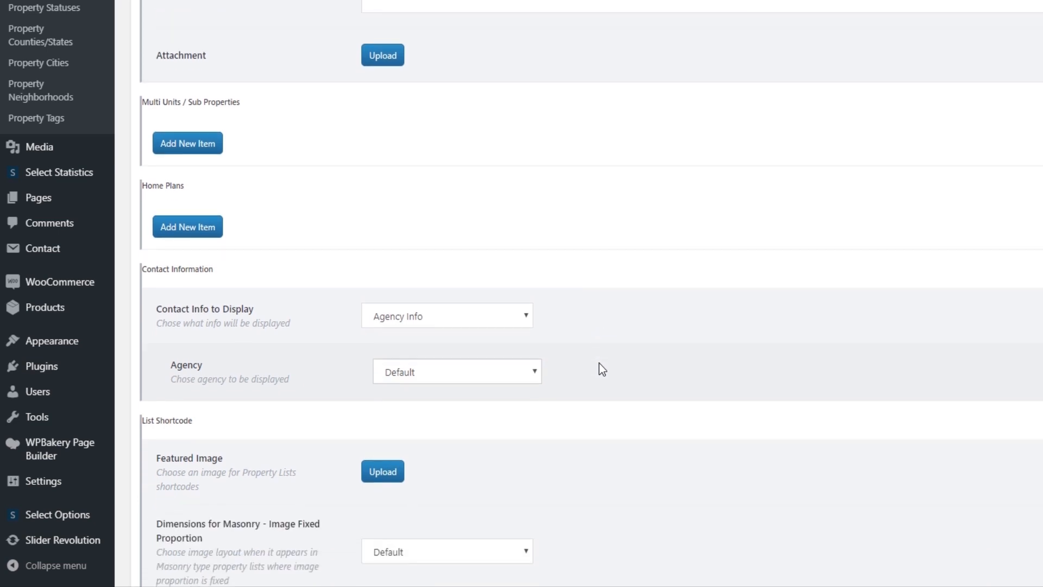
{"action": "scroll", "coordinate": [602, 369], "scroll_direction": "down", "scroll_amount": 3}
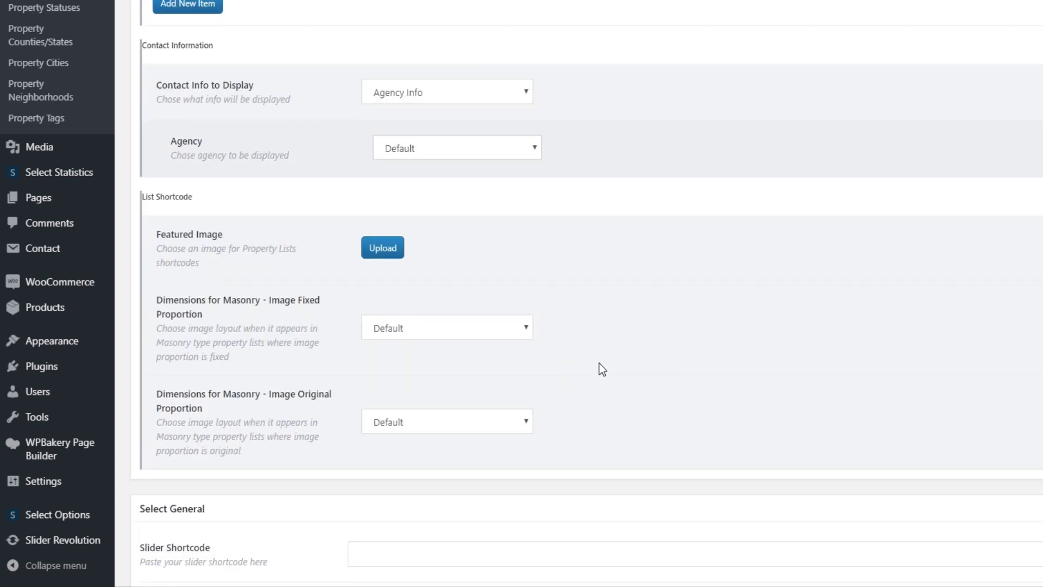
{"action": "scroll", "coordinate": [602, 369], "scroll_direction": "down", "scroll_amount": 3}
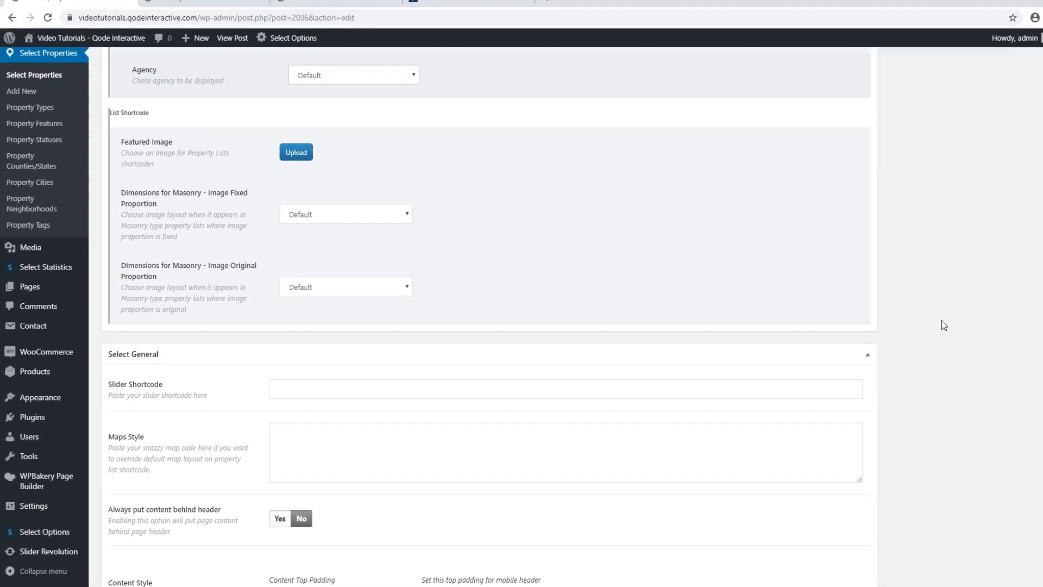
{"action": "scroll", "coordinate": [924, 331], "scroll_direction": "up", "scroll_amount": 11}
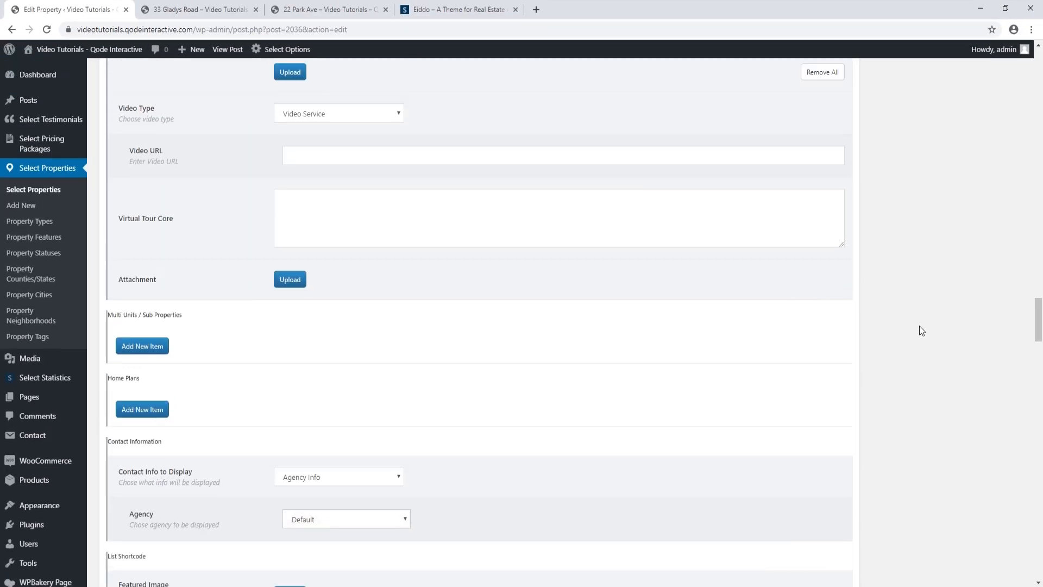
{"action": "scroll", "coordinate": [911, 326], "scroll_direction": "up", "scroll_amount": 20}
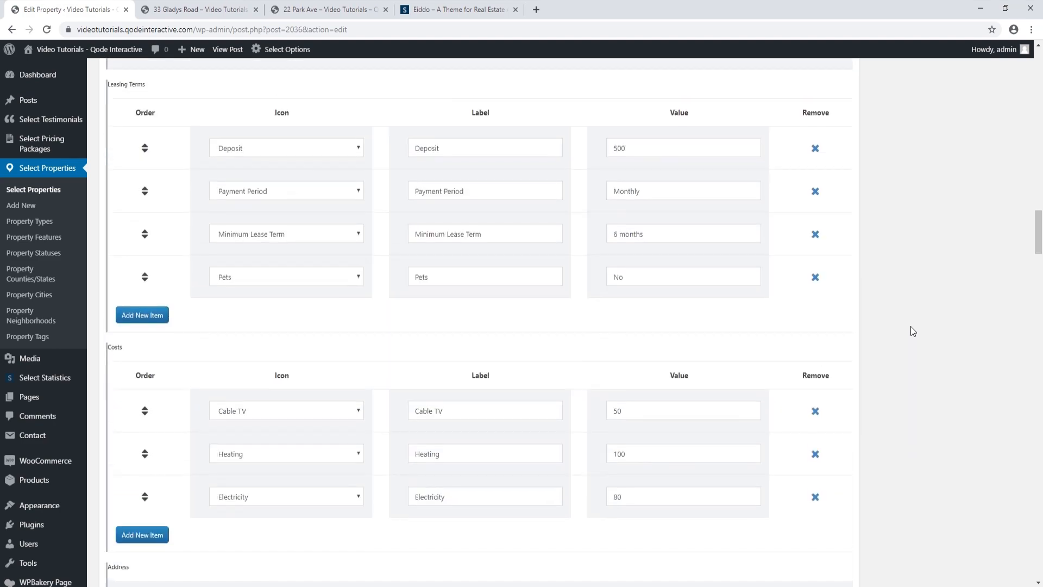
{"action": "scroll", "coordinate": [911, 326], "scroll_direction": "up", "scroll_amount": 20}
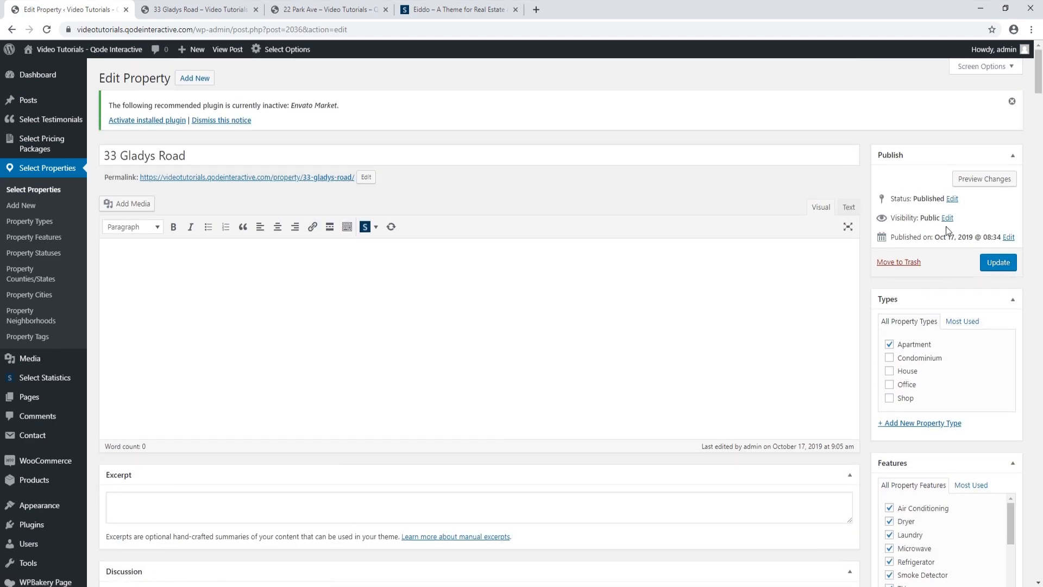
{"action": "left_click", "coordinate": [990, 261]}
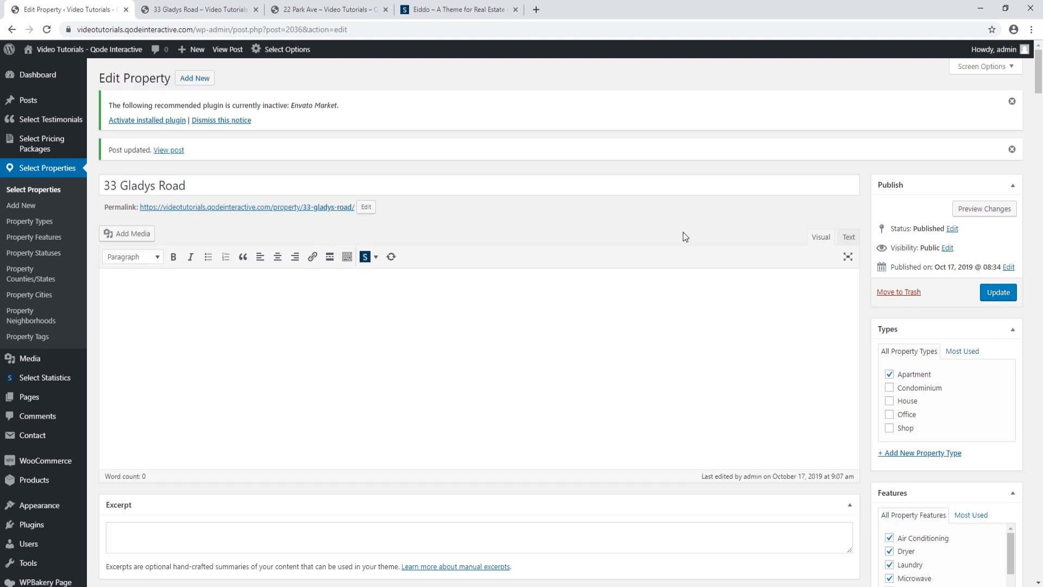
{"action": "left_click", "coordinate": [30, 207]}
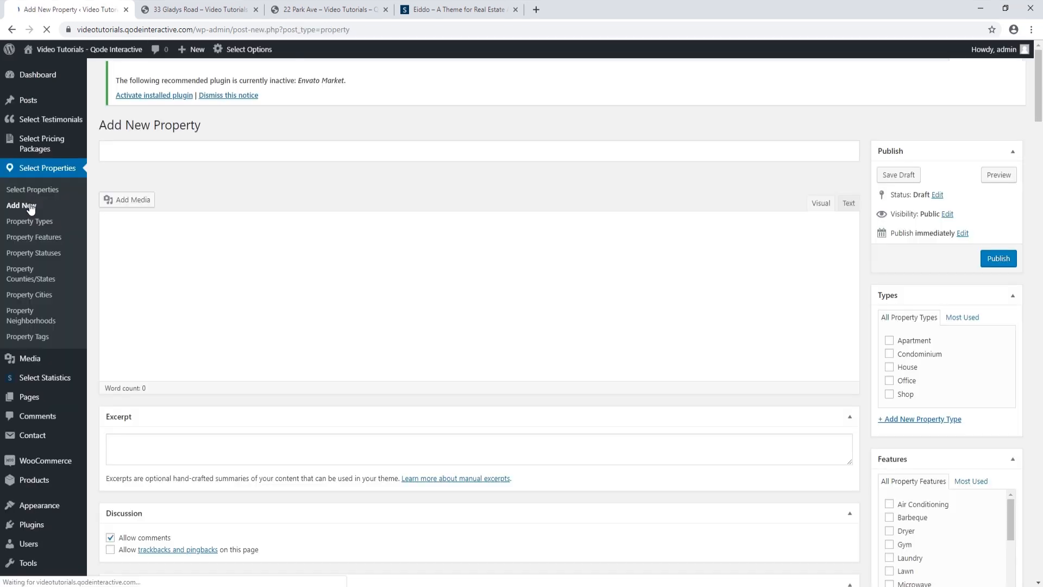
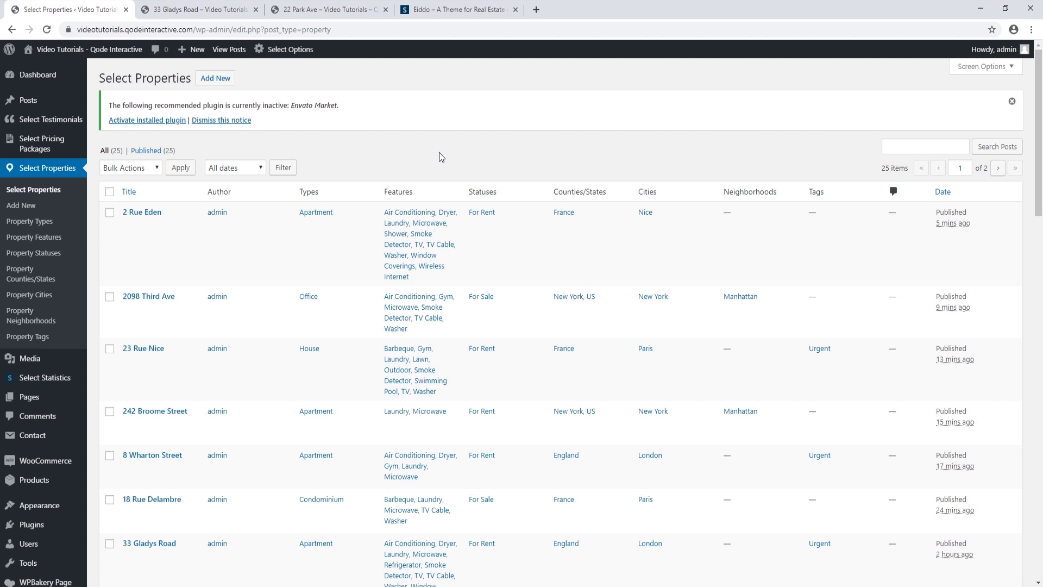
{"action": "scroll", "coordinate": [439, 157], "scroll_direction": "down", "scroll_amount": 4}
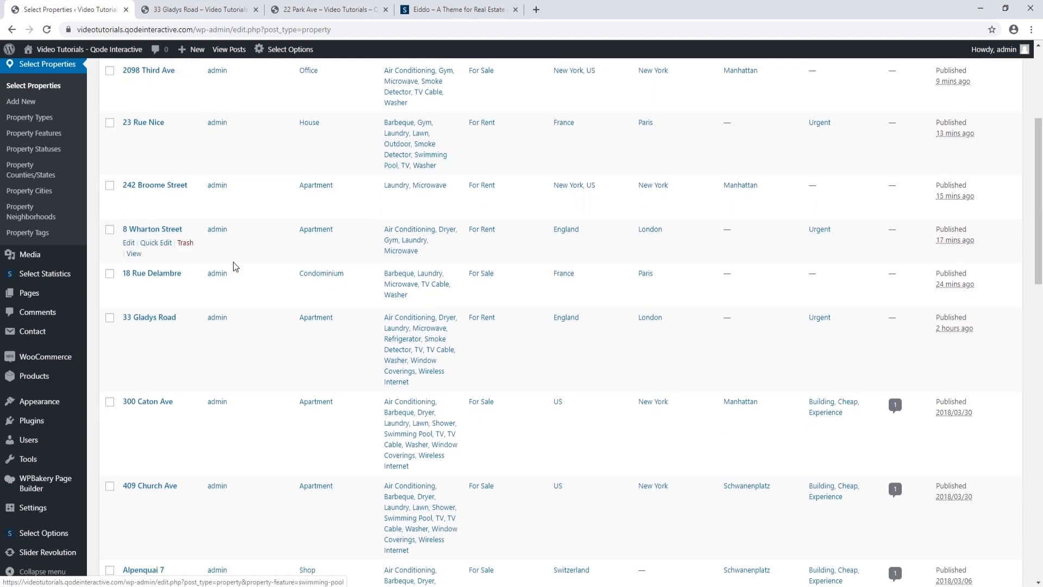
Check the older demo properties, from 300 Caton Ave through 28 Martin Ln, for removal
{"action": "left_click", "coordinate": [110, 402]}
{"action": "left_click", "coordinate": [110, 485]}
{"action": "scroll", "coordinate": [110, 479], "scroll_direction": "down", "scroll_amount": 3}
{"action": "left_click", "coordinate": [110, 401]}
{"action": "left_click", "coordinate": [110, 485]}
{"action": "scroll", "coordinate": [110, 485], "scroll_direction": "down", "scroll_amount": 2}
{"action": "left_click", "coordinate": [110, 480]}
{"action": "scroll", "coordinate": [116, 488], "scroll_direction": "down", "scroll_amount": 2}
{"action": "left_click", "coordinate": [110, 463]}
{"action": "left_click", "coordinate": [110, 548]}
{"action": "scroll", "coordinate": [111, 543], "scroll_direction": "down", "scroll_amount": 4}
{"action": "left_click", "coordinate": [109, 402]}
{"action": "left_click", "coordinate": [109, 485]}
{"action": "left_click", "coordinate": [109, 559]}
{"action": "scroll", "coordinate": [110, 558], "scroll_direction": "down", "scroll_amount": 3}
{"action": "left_click", "coordinate": [109, 452]}
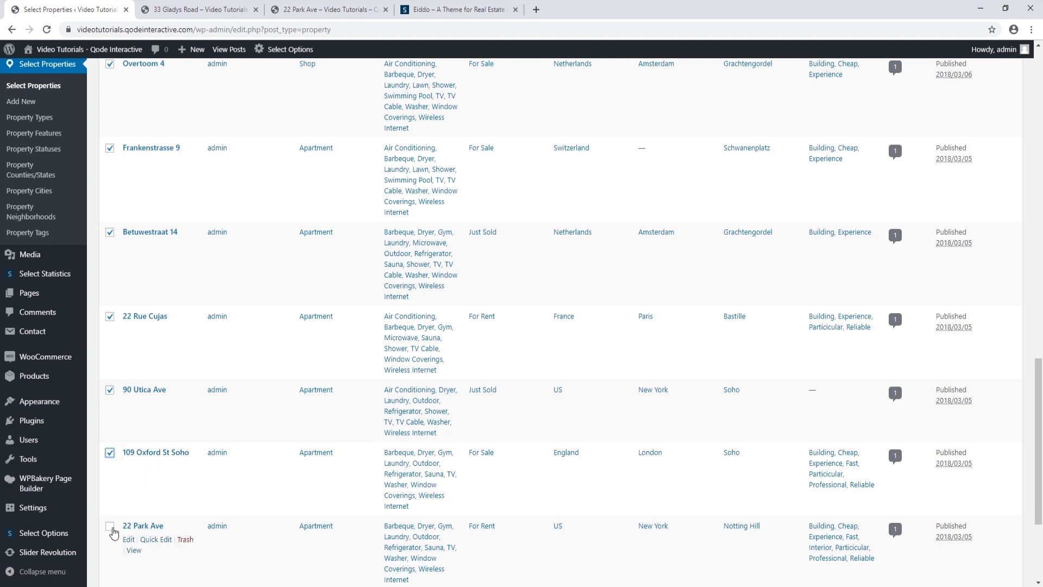
{"action": "left_click", "coordinate": [110, 525]}
{"action": "scroll", "coordinate": [113, 533], "scroll_direction": "down", "scroll_amount": 3}
{"action": "left_click", "coordinate": [109, 423]}
Move the checked properties to the Trash via Bulk Actions, leaving seven listed
{"action": "left_click", "coordinate": [157, 533]}
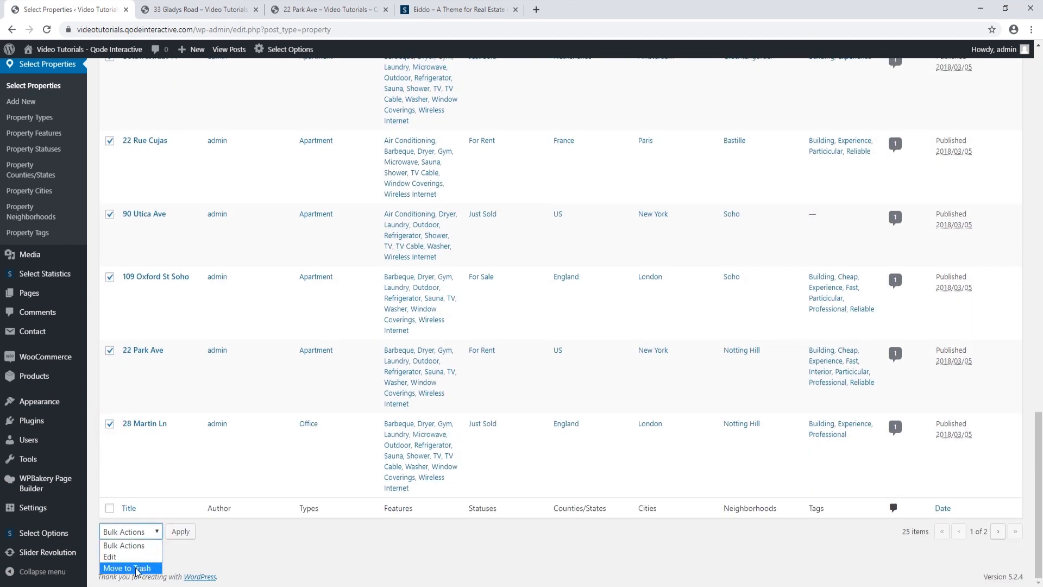
{"action": "left_click", "coordinate": [135, 569]}
{"action": "left_click", "coordinate": [180, 531]}
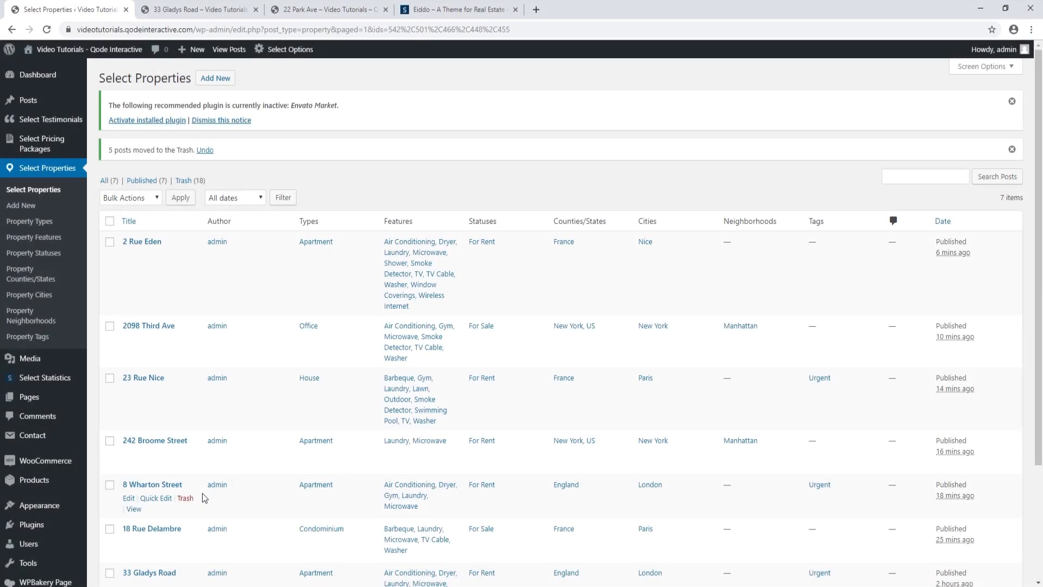
{"action": "scroll", "coordinate": [202, 493], "scroll_direction": "down", "scroll_amount": 2}
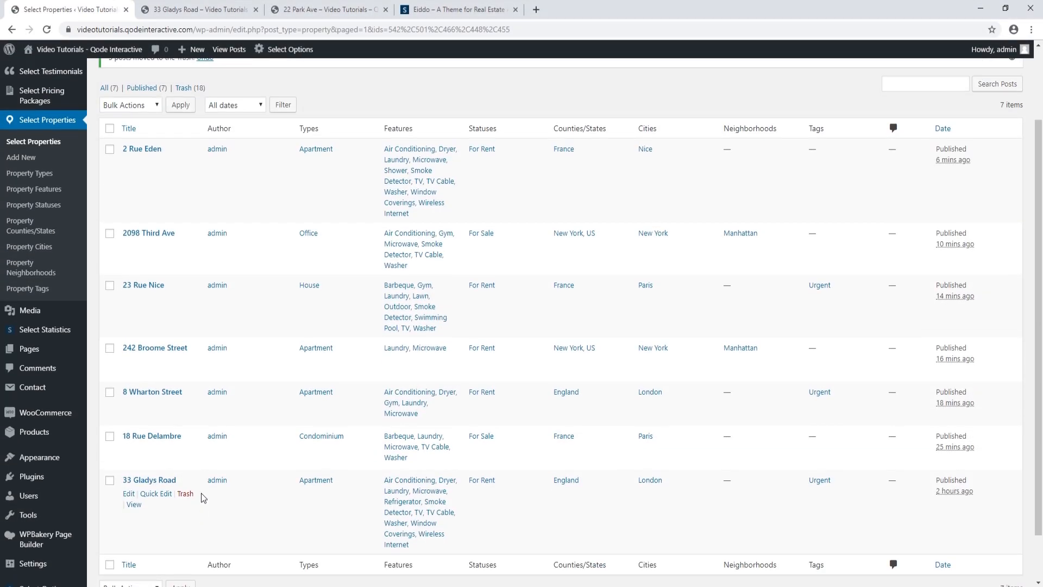
{"action": "scroll", "coordinate": [201, 494], "scroll_direction": "up", "scroll_amount": 1}
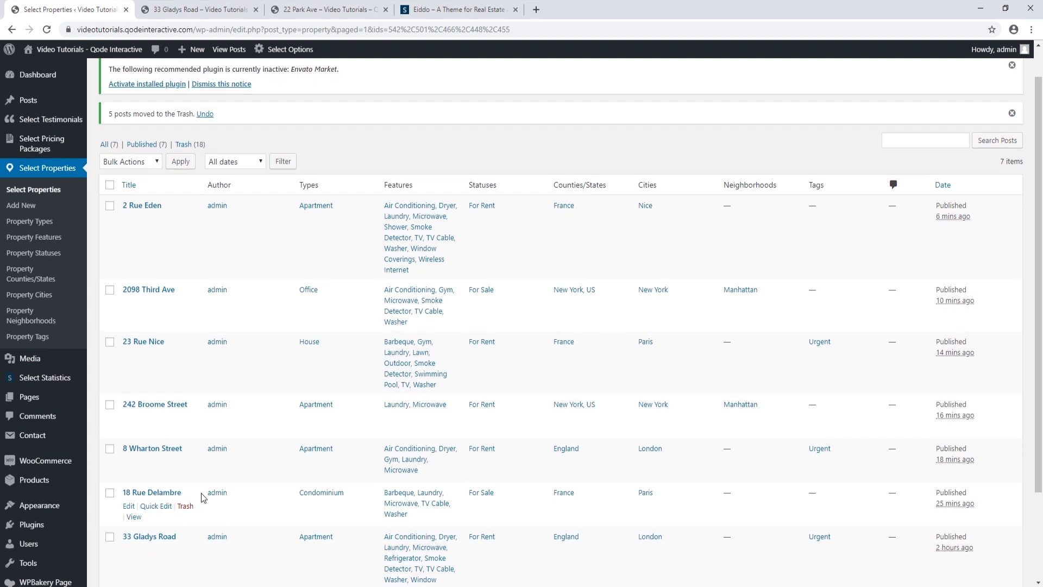
{"action": "left_click", "coordinate": [197, 12]}
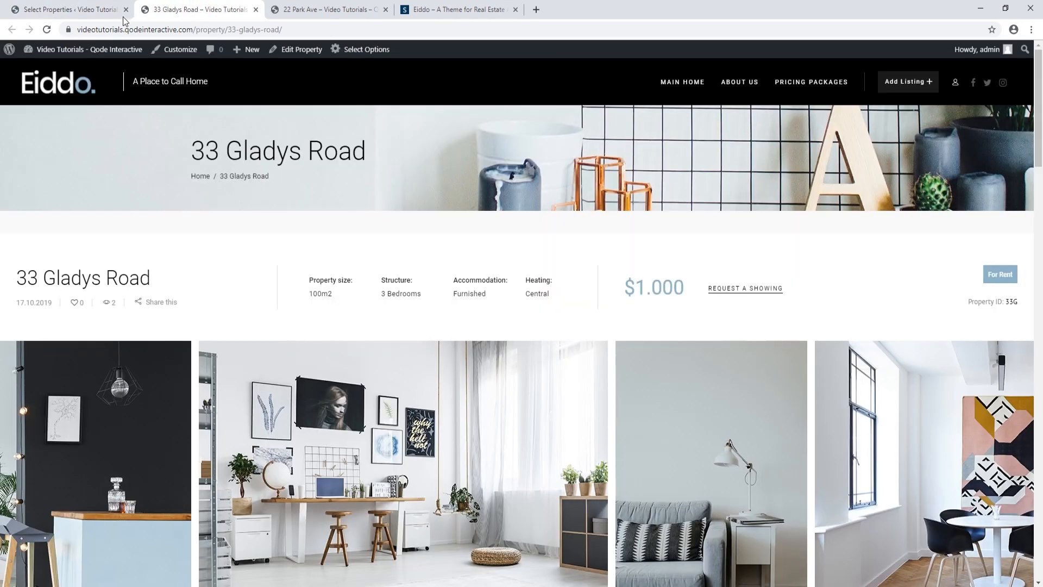
{"action": "left_click", "coordinate": [81, 86]}
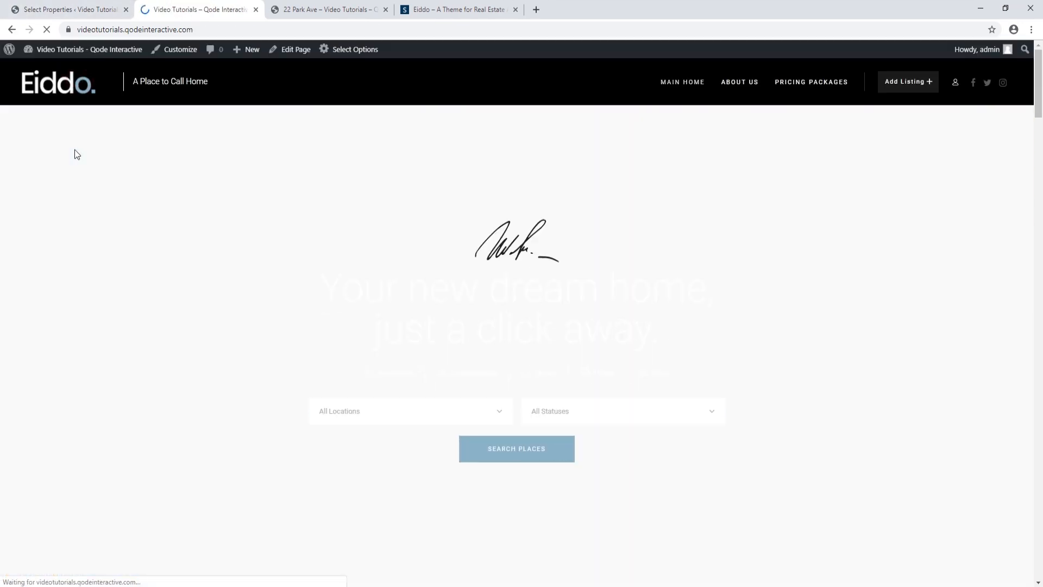
{"action": "scroll", "coordinate": [77, 185], "scroll_direction": "down", "scroll_amount": 8}
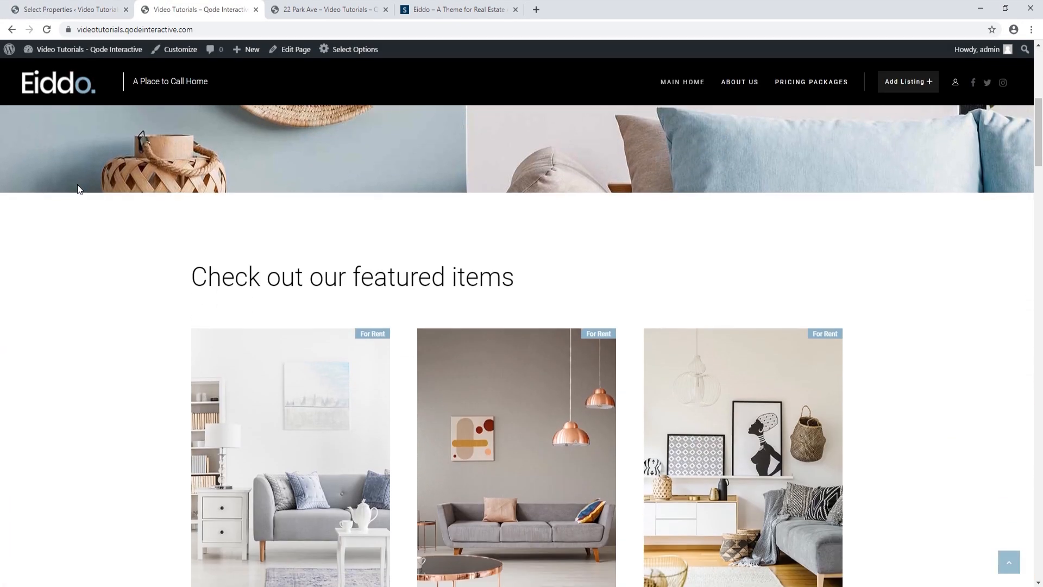
{"action": "scroll", "coordinate": [79, 190], "scroll_direction": "down", "scroll_amount": 6}
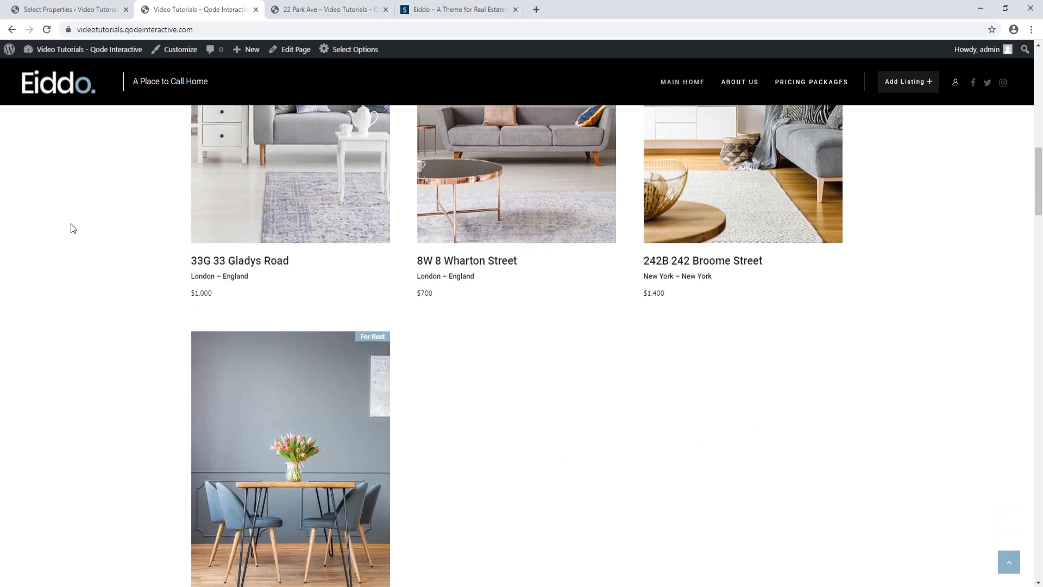
{"action": "scroll", "coordinate": [70, 258], "scroll_direction": "down", "scroll_amount": 2}
{"action": "scroll", "coordinate": [72, 261], "scroll_direction": "up", "scroll_amount": 4}
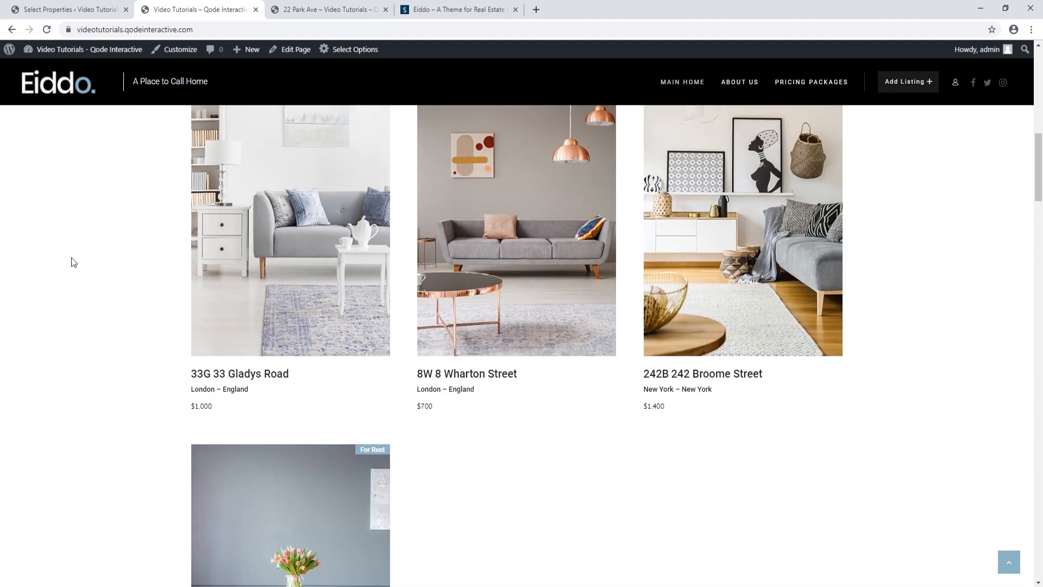
{"action": "scroll", "coordinate": [74, 262], "scroll_direction": "up", "scroll_amount": 3}
{"action": "scroll", "coordinate": [74, 262], "scroll_direction": "down", "scroll_amount": 3}
{"action": "left_click", "coordinate": [75, 11]}
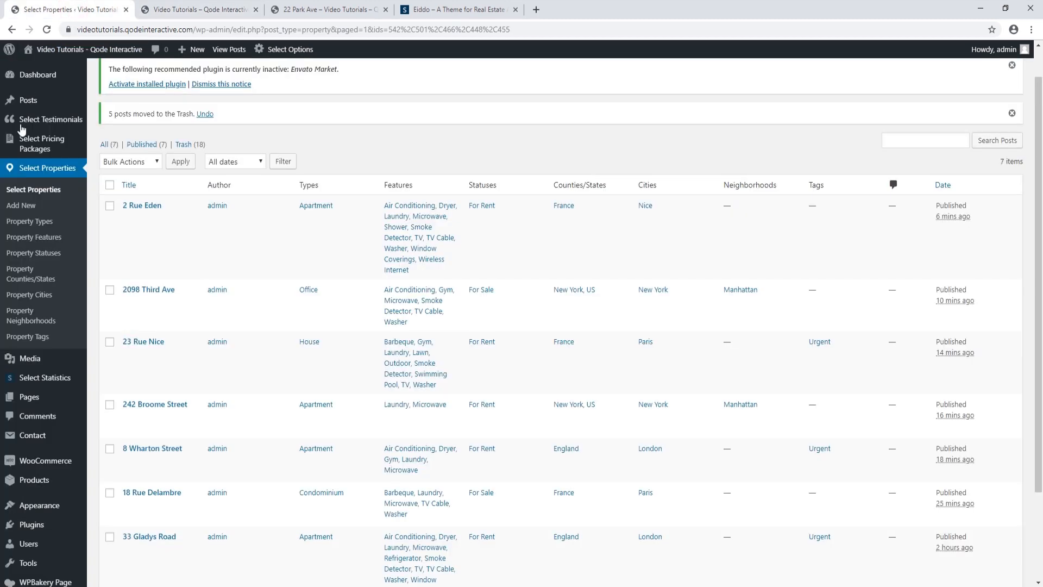
Search All Pages for 'main home' and open the Main Home page for editing
{"action": "mouse_move", "coordinate": [77, 401]}
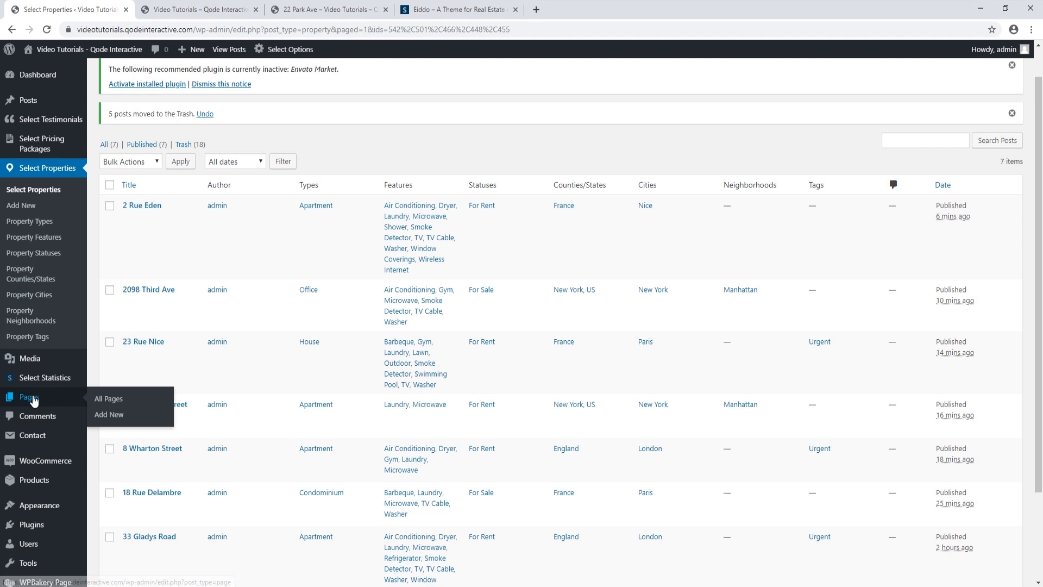
{"action": "left_click", "coordinate": [106, 399]}
{"action": "left_click", "coordinate": [902, 146]}
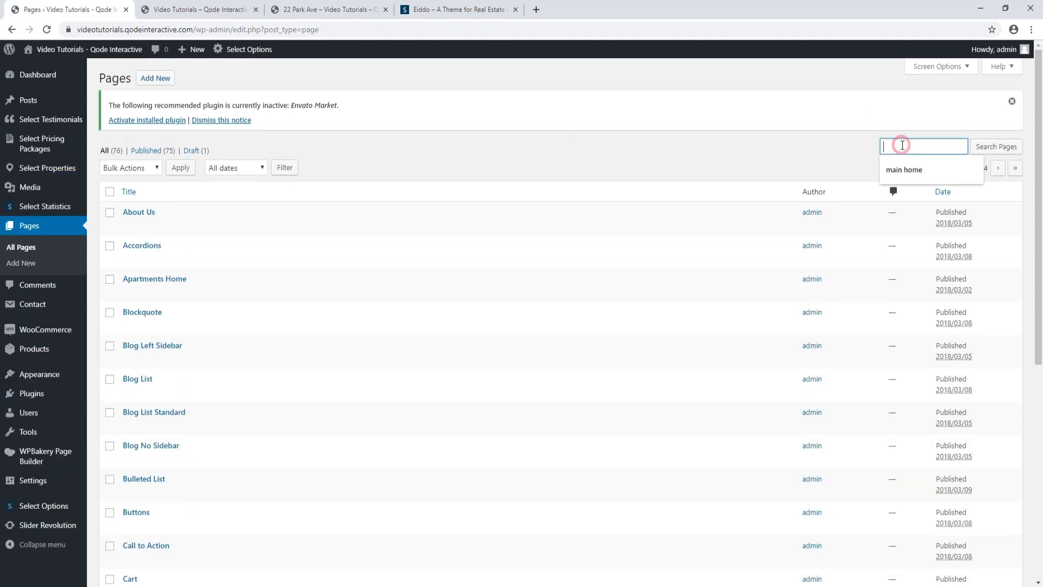
{"action": "left_click", "coordinate": [901, 170]}
{"action": "left_click", "coordinate": [995, 144]}
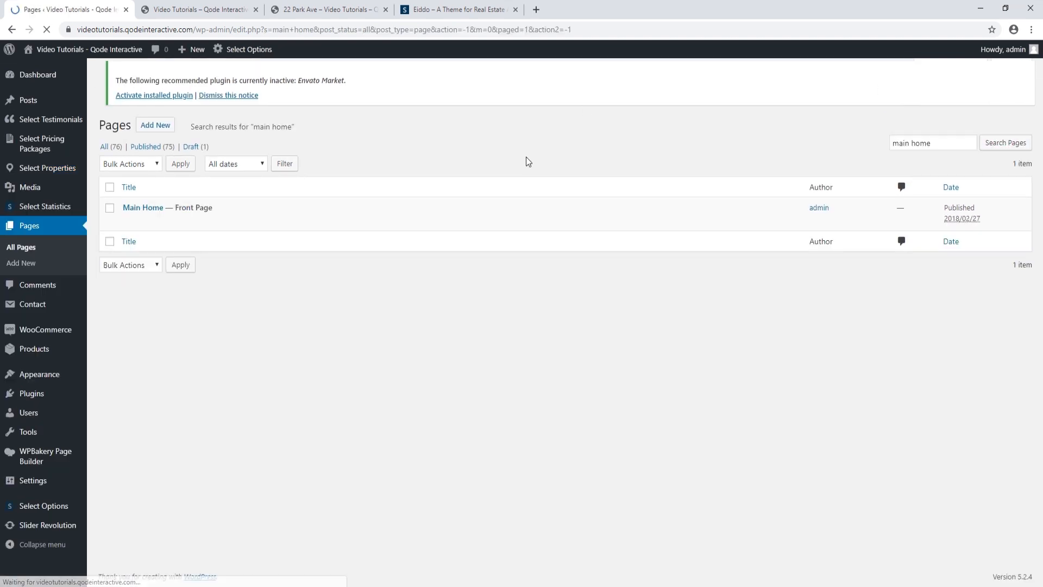
{"action": "left_click", "coordinate": [155, 212]}
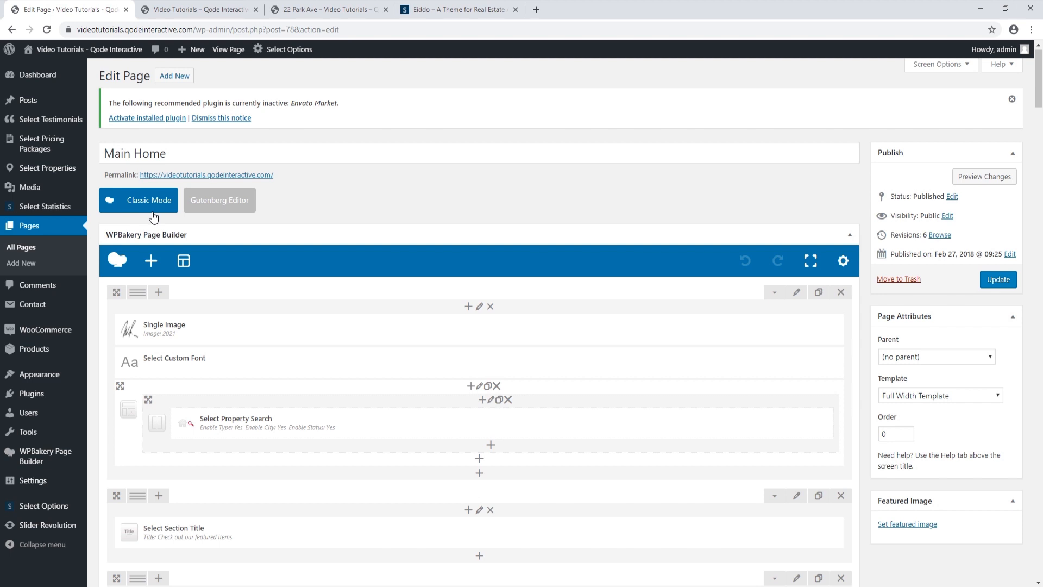
Remove the Apartment property type filter from the Main Home Property List element and update the page
{"action": "scroll", "coordinate": [307, 276], "scroll_direction": "down", "scroll_amount": 3}
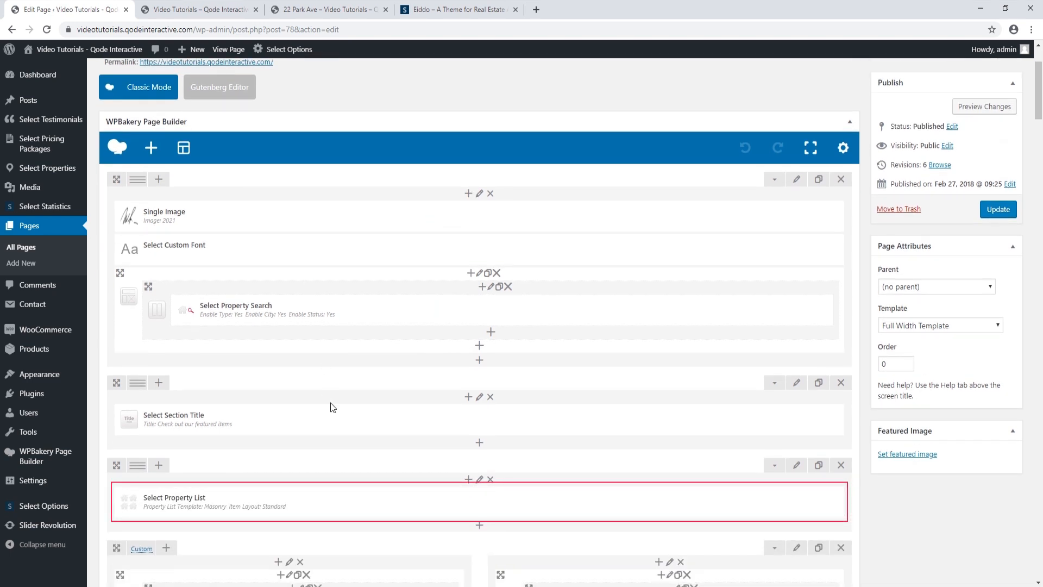
{"action": "mouse_move", "coordinate": [461, 510]}
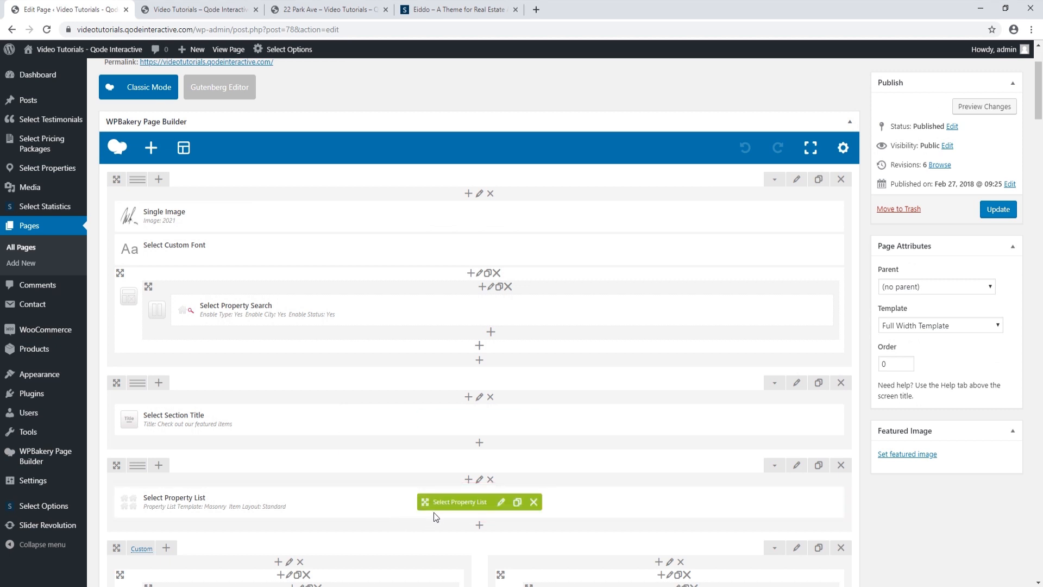
{"action": "left_click", "coordinate": [503, 506]}
{"action": "scroll", "coordinate": [650, 372], "scroll_direction": "down", "scroll_amount": 3}
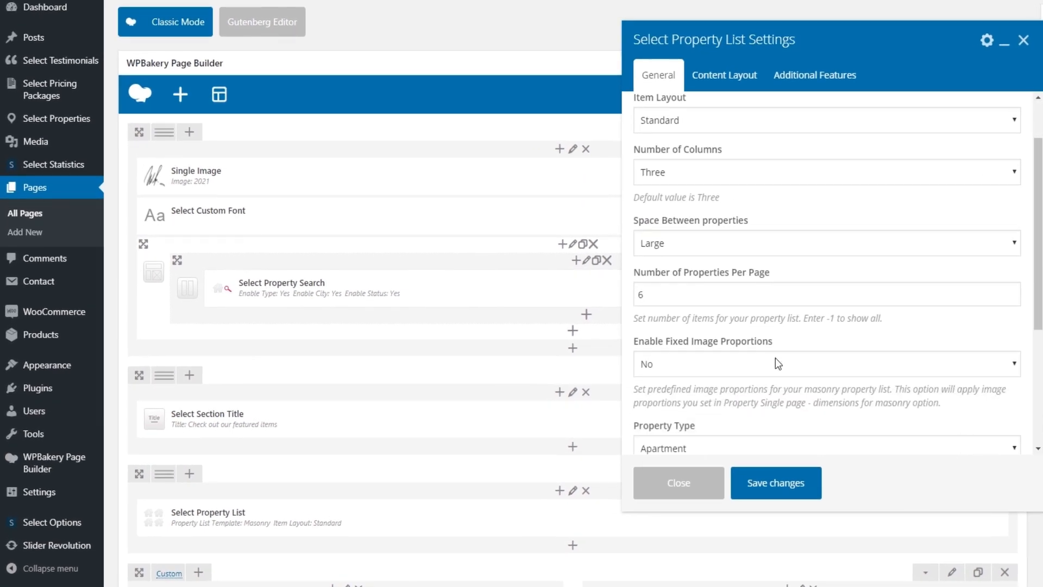
{"action": "scroll", "coordinate": [777, 365], "scroll_direction": "down", "scroll_amount": 1}
{"action": "left_click", "coordinate": [753, 383]}
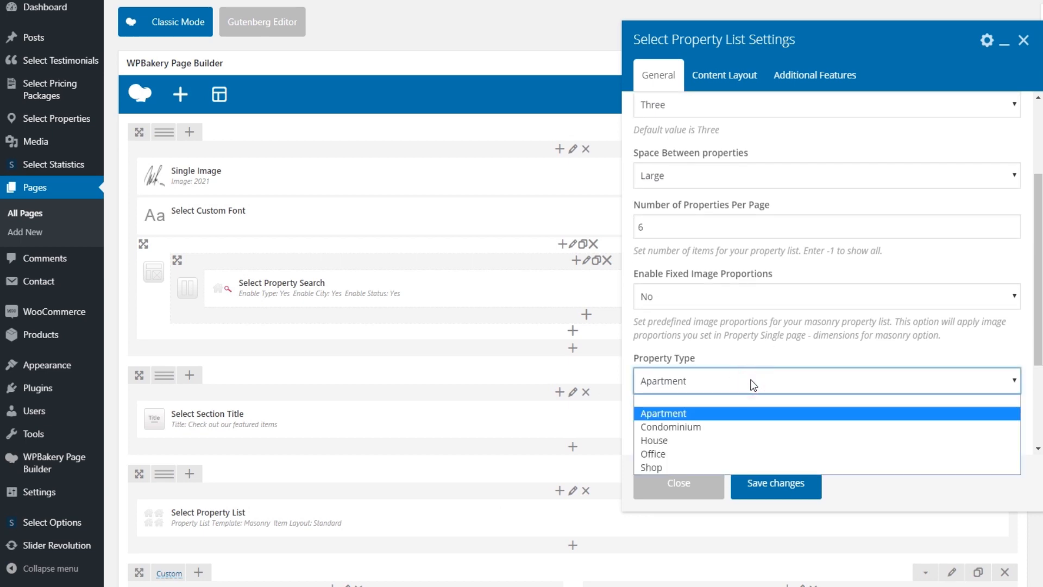
{"action": "left_click", "coordinate": [712, 400]}
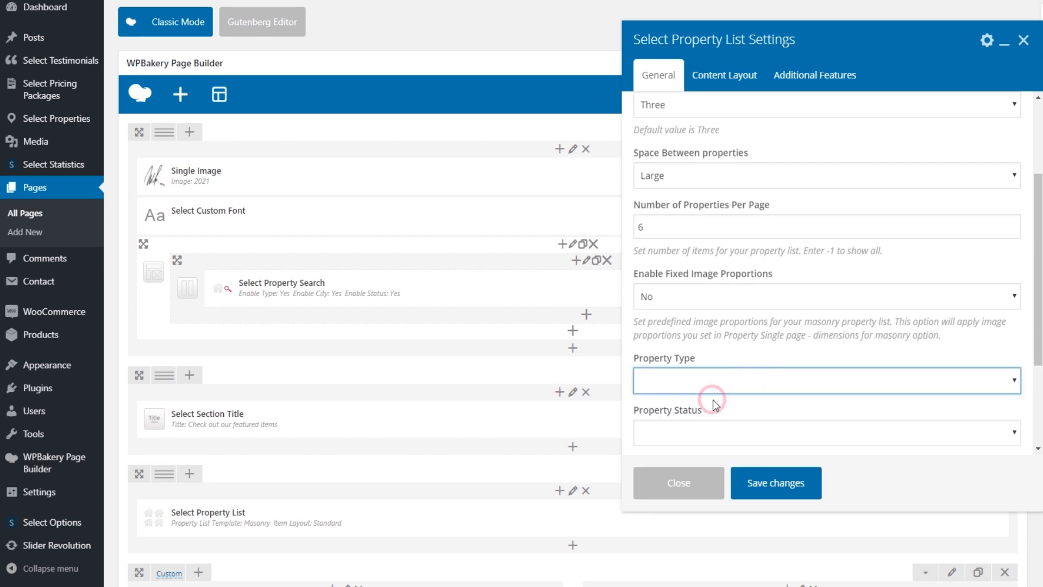
{"action": "left_click", "coordinate": [751, 482]}
{"action": "left_click", "coordinate": [994, 212]}
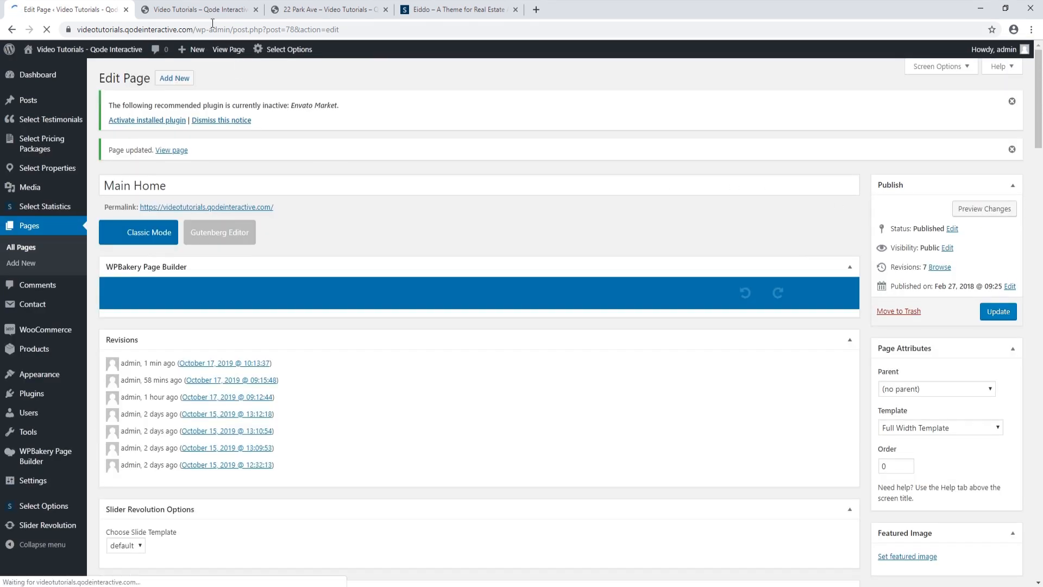
{"action": "left_click", "coordinate": [212, 9]}
Reload the live home page and scroll through the featured listings, now showing all property types
{"action": "left_click", "coordinate": [48, 31]}
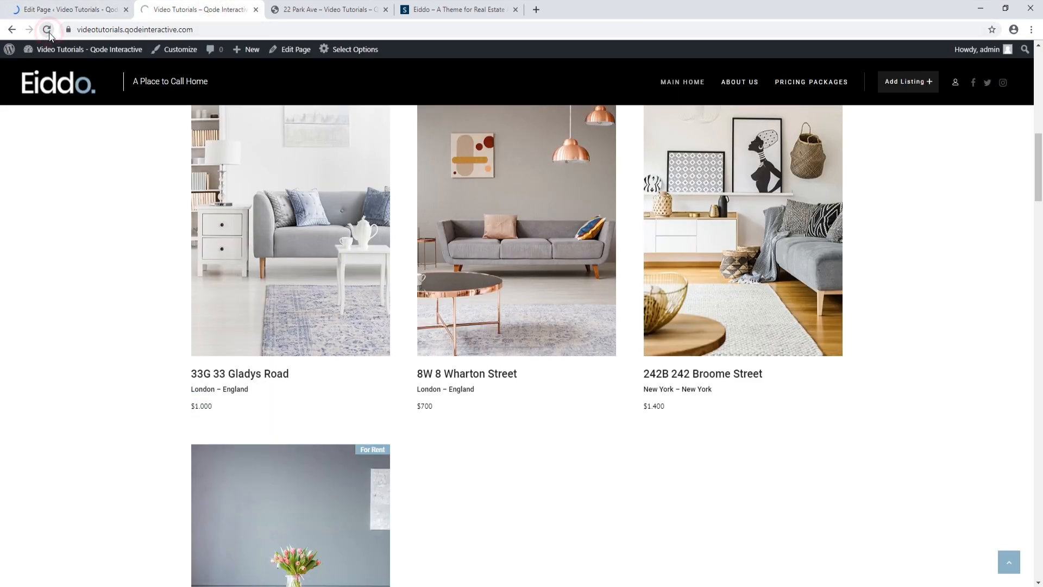
{"action": "scroll", "coordinate": [18, 317], "scroll_direction": "up", "scroll_amount": 3}
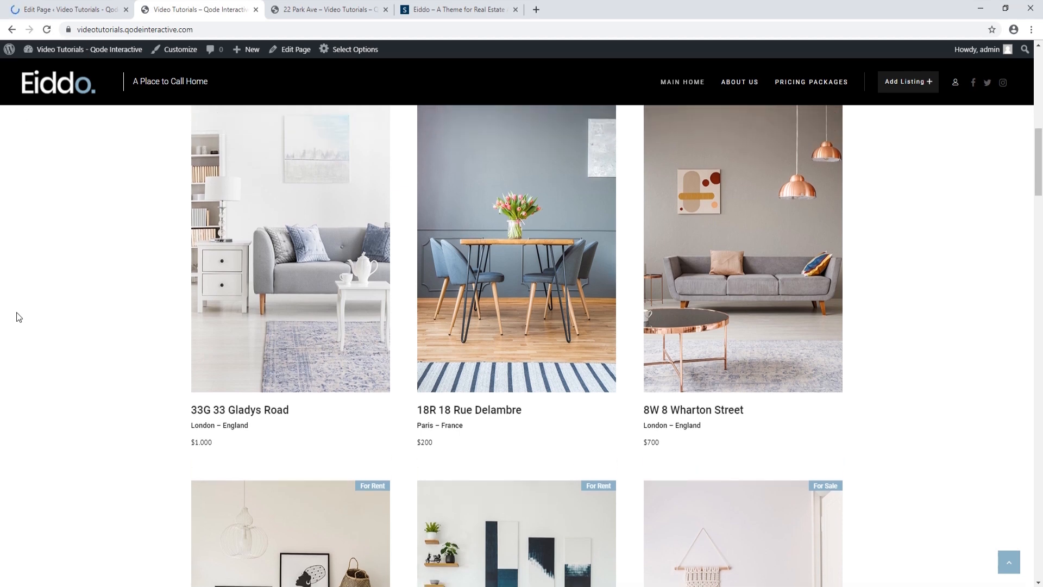
{"action": "scroll", "coordinate": [18, 318], "scroll_direction": "down", "scroll_amount": 5}
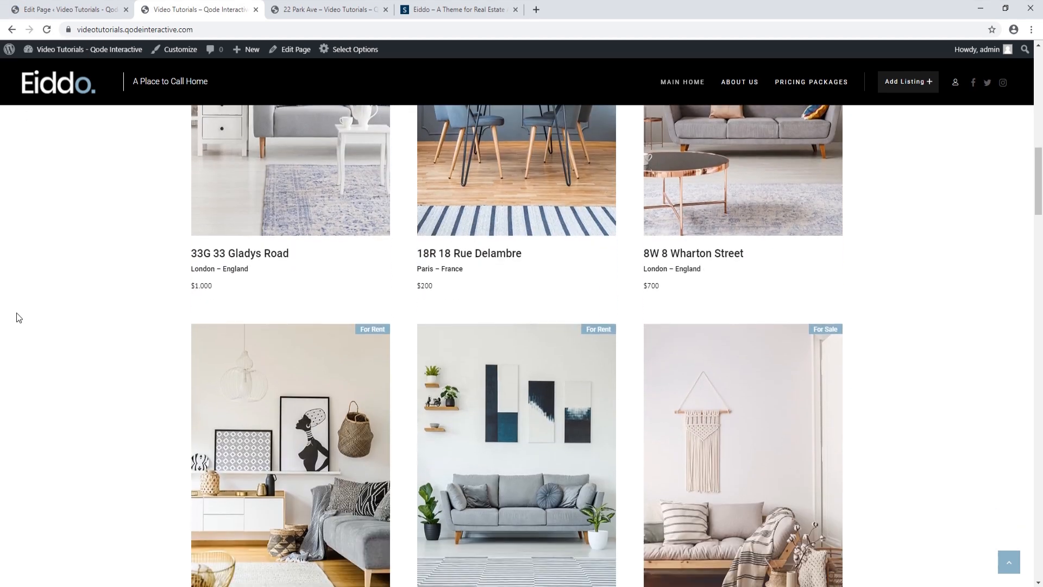
{"action": "scroll", "coordinate": [18, 317], "scroll_direction": "down", "scroll_amount": 6}
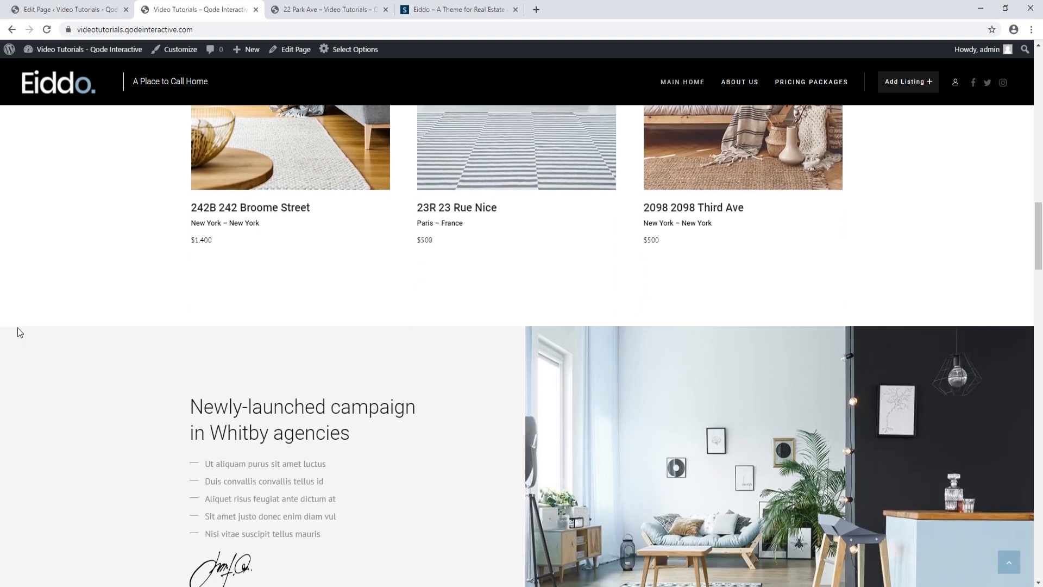
{"action": "scroll", "coordinate": [19, 332], "scroll_direction": "down", "scroll_amount": 1}
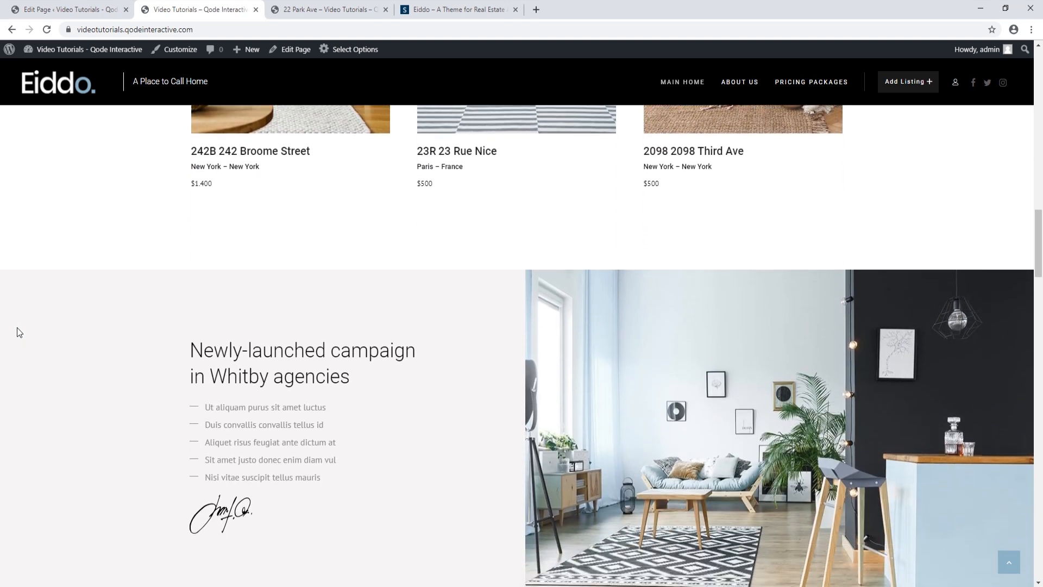
{"action": "scroll", "coordinate": [17, 331], "scroll_direction": "down", "scroll_amount": 1}
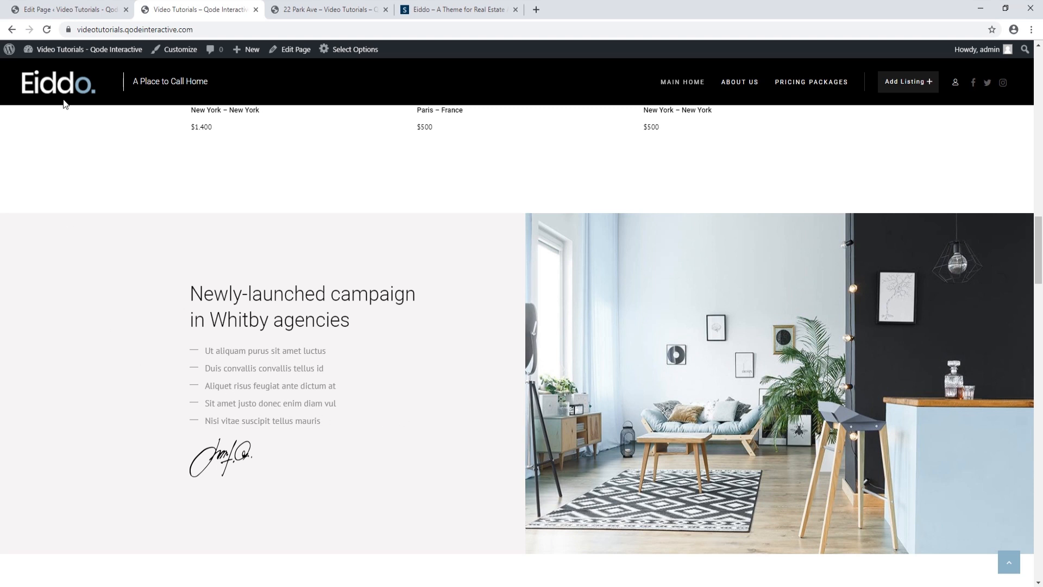
{"action": "left_click", "coordinate": [62, 11]}
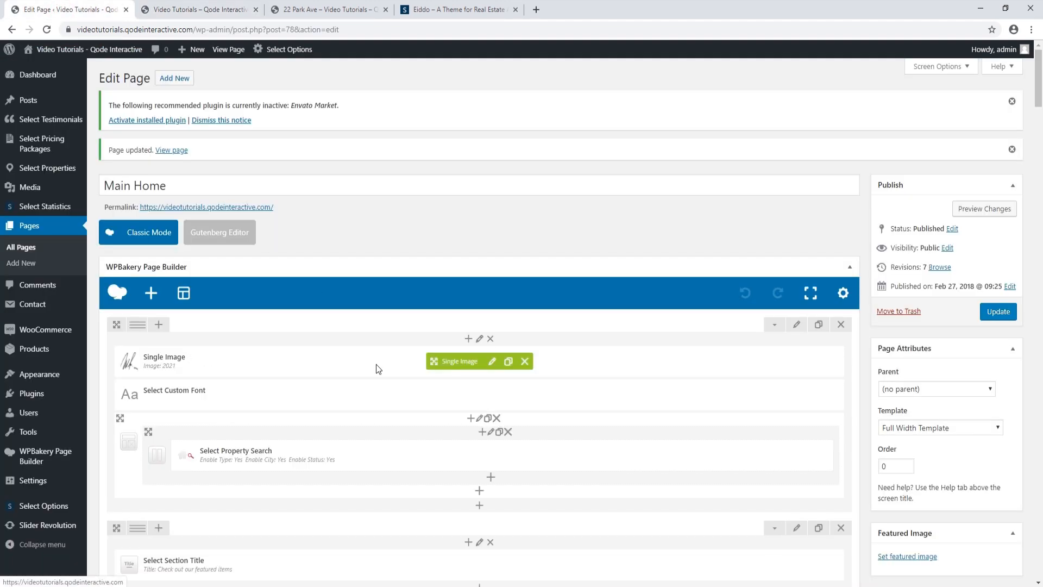
Upload Image.jpg as the campaign Elements Holder's background image and save it
{"action": "scroll", "coordinate": [376, 364], "scroll_direction": "down", "scroll_amount": 2}
{"action": "scroll", "coordinate": [376, 364], "scroll_direction": "down", "scroll_amount": 5}
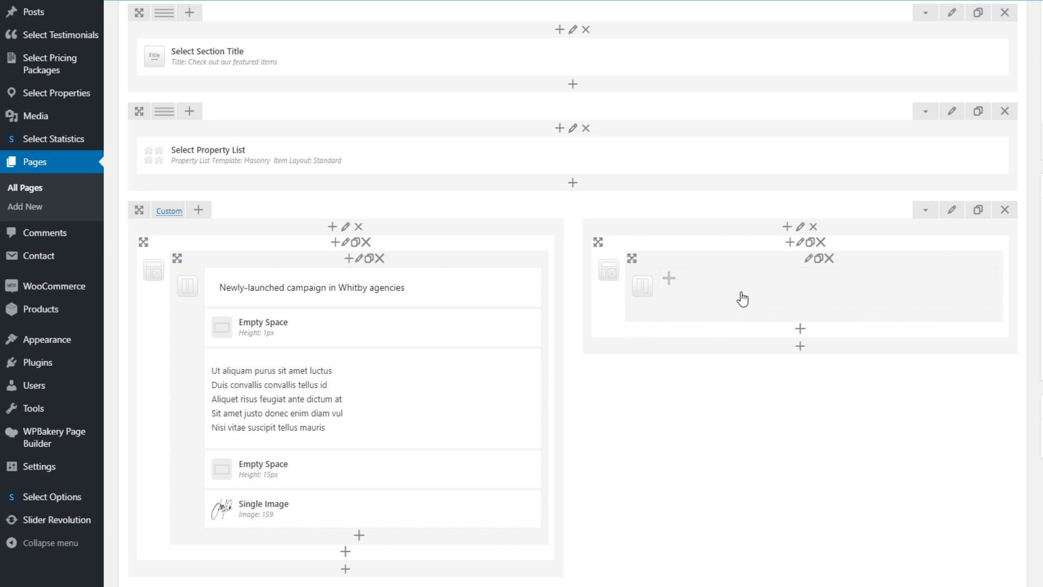
{"action": "left_click", "coordinate": [808, 259]}
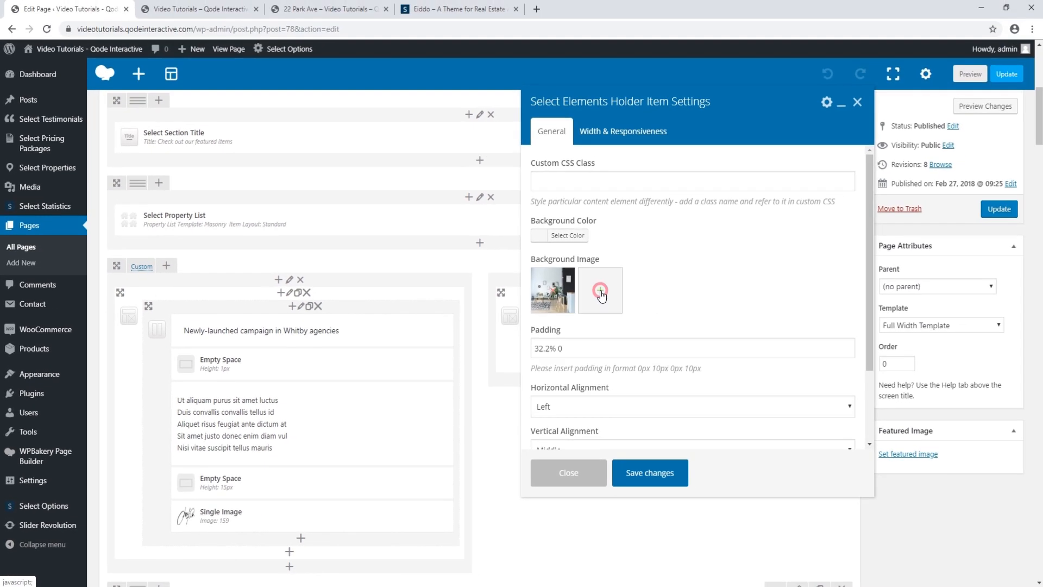
{"action": "left_click", "coordinate": [653, 270]}
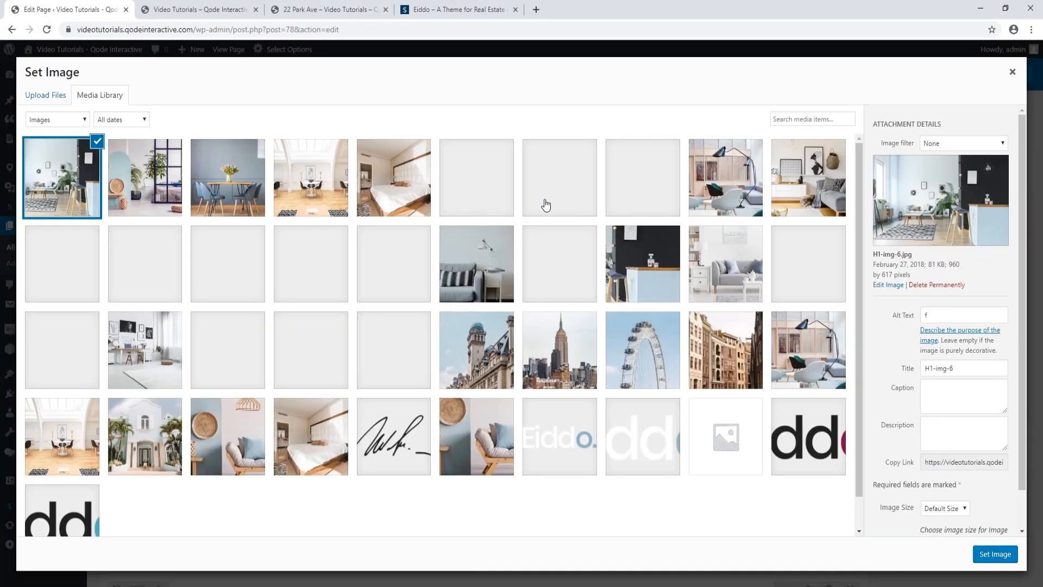
{"action": "left_click", "coordinate": [58, 98]}
{"action": "left_click", "coordinate": [520, 295]}
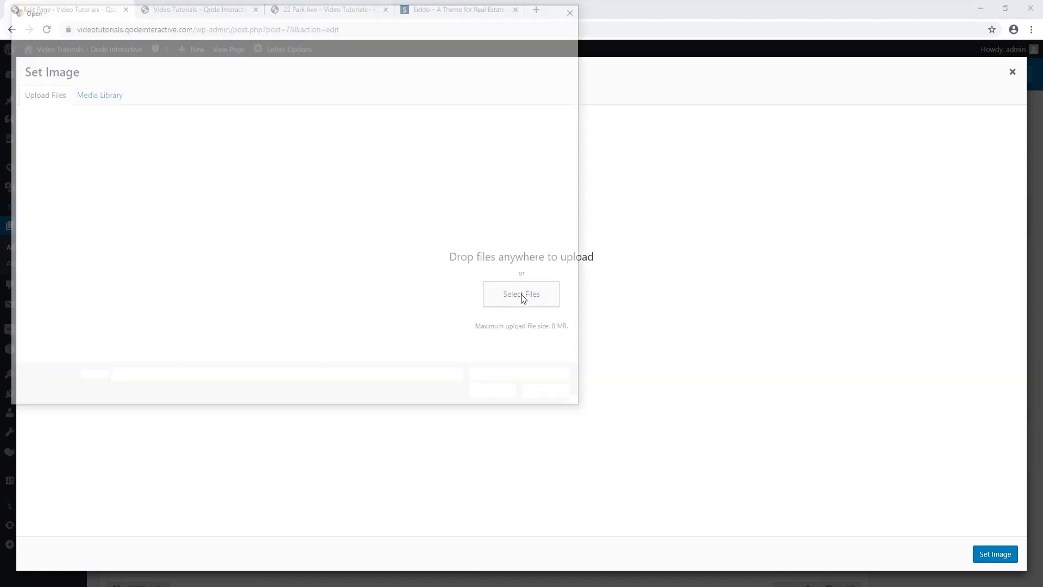
{"action": "left_click", "coordinate": [245, 94]}
{"action": "left_click", "coordinate": [511, 396]}
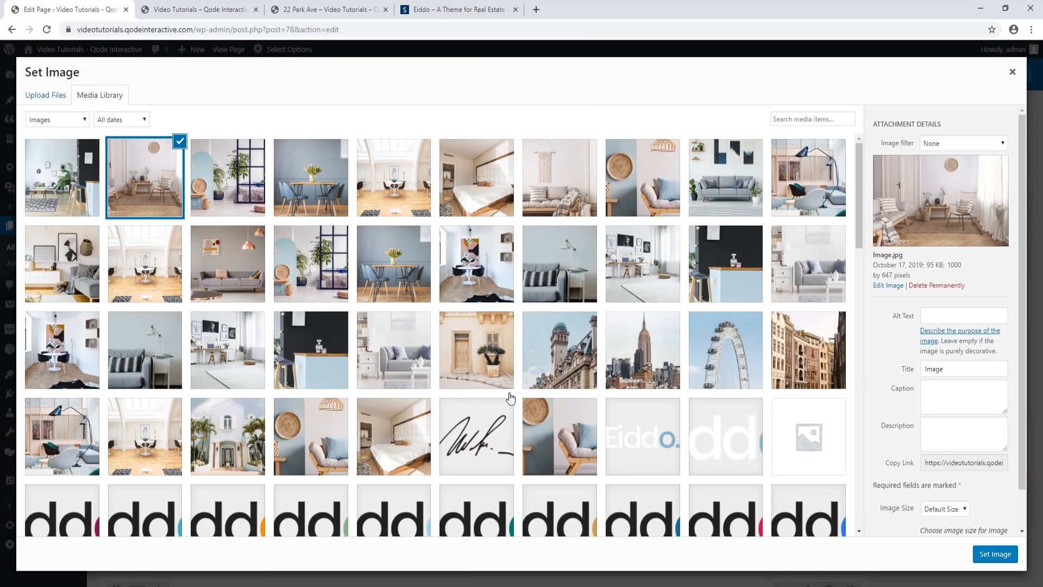
{"action": "left_click", "coordinate": [997, 555]}
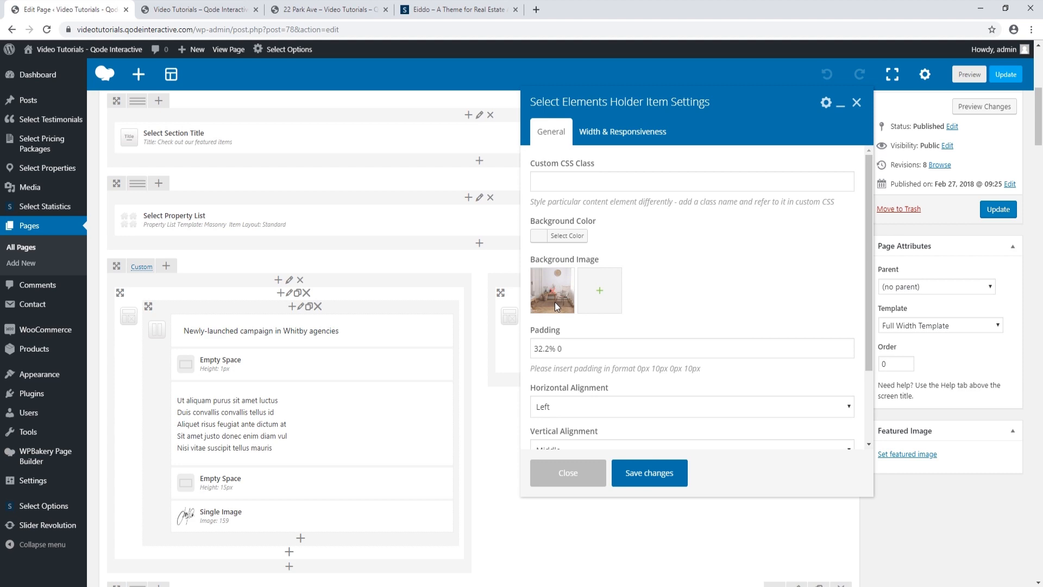
{"action": "left_click", "coordinate": [654, 481]}
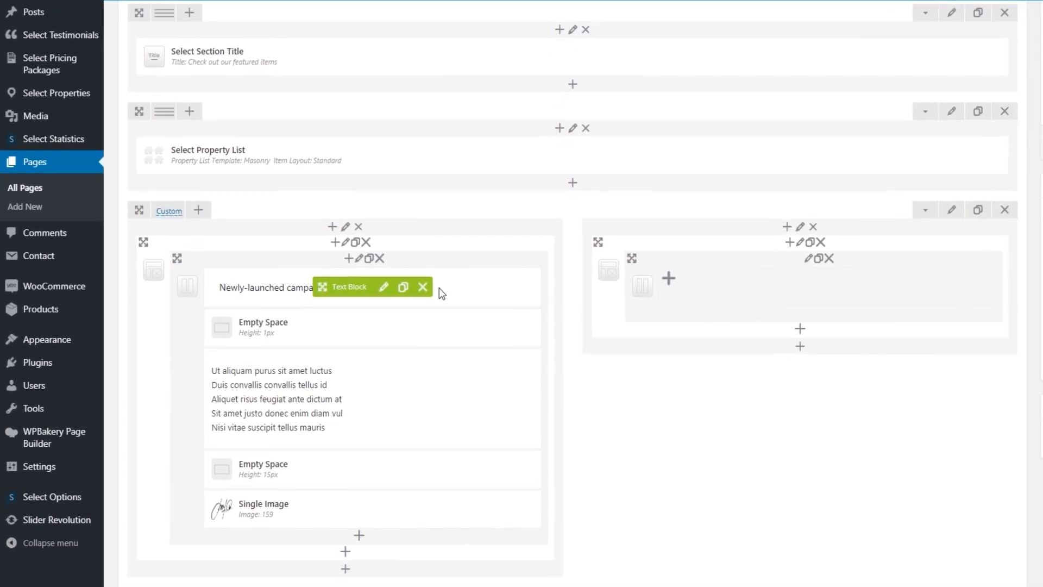
Retitle the heading text block 'Brand New Residential Complex' and save it
{"action": "left_click", "coordinate": [384, 288]}
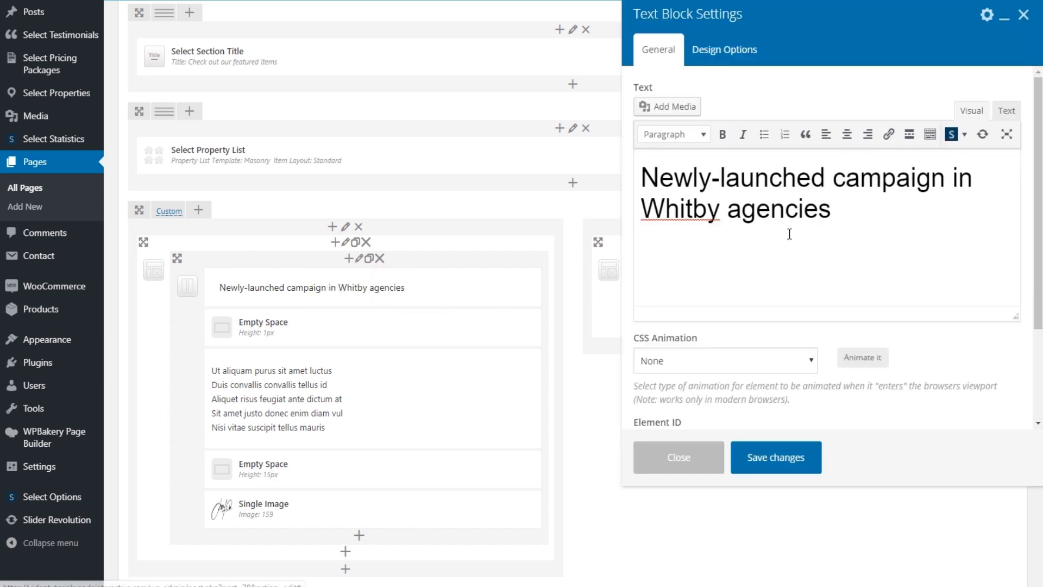
{"action": "left_click", "coordinate": [847, 207]}
{"action": "left_click_drag", "start_coordinate": [846, 208], "coordinate": [640, 176]}
{"action": "type", "text": "Brand New Residential Complex"}
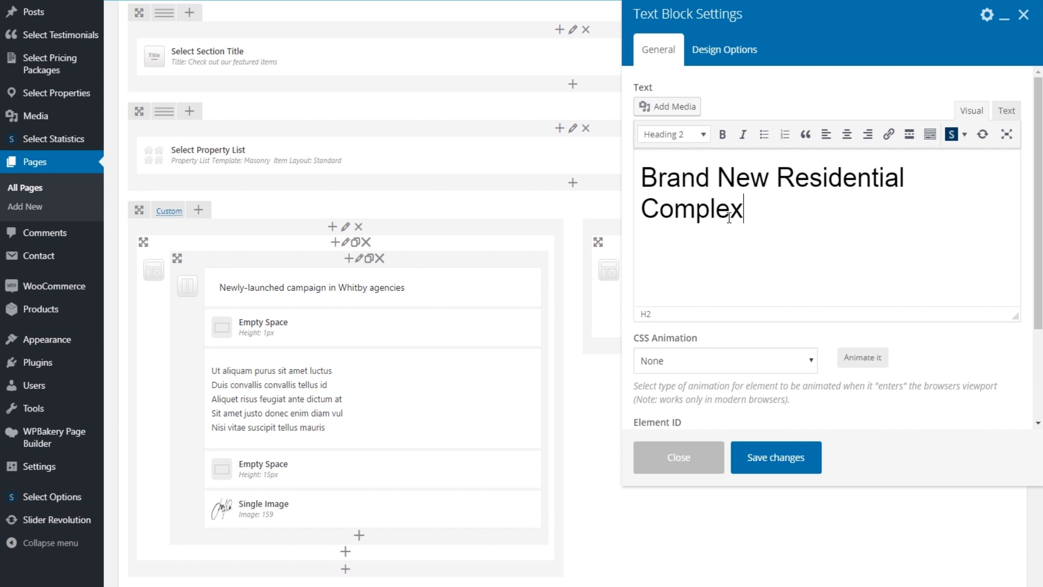
{"action": "left_click", "coordinate": [794, 462]}
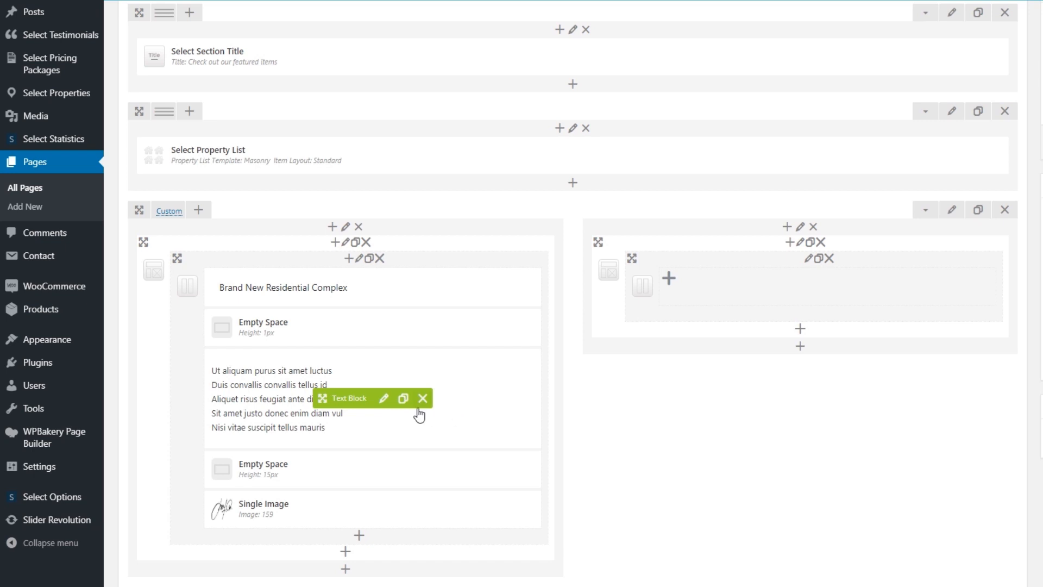
Replace the bullets with Eco-Friendly, Rooftop Garden, Janitor, Laundry Room and Camera-Protected, then update the page
{"action": "left_click", "coordinate": [384, 400]}
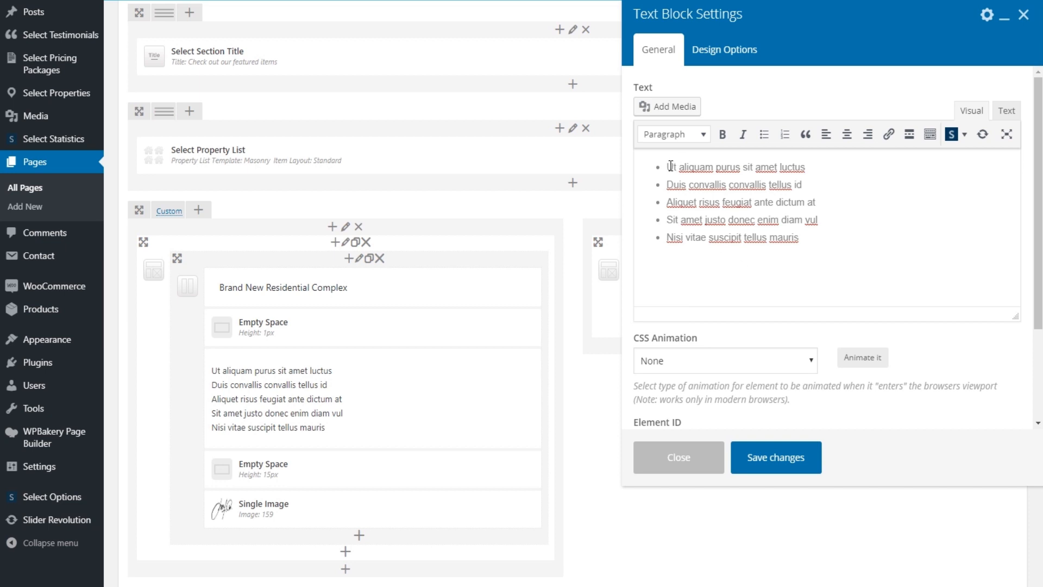
{"action": "left_click_drag", "start_coordinate": [669, 166], "coordinate": [813, 170]}
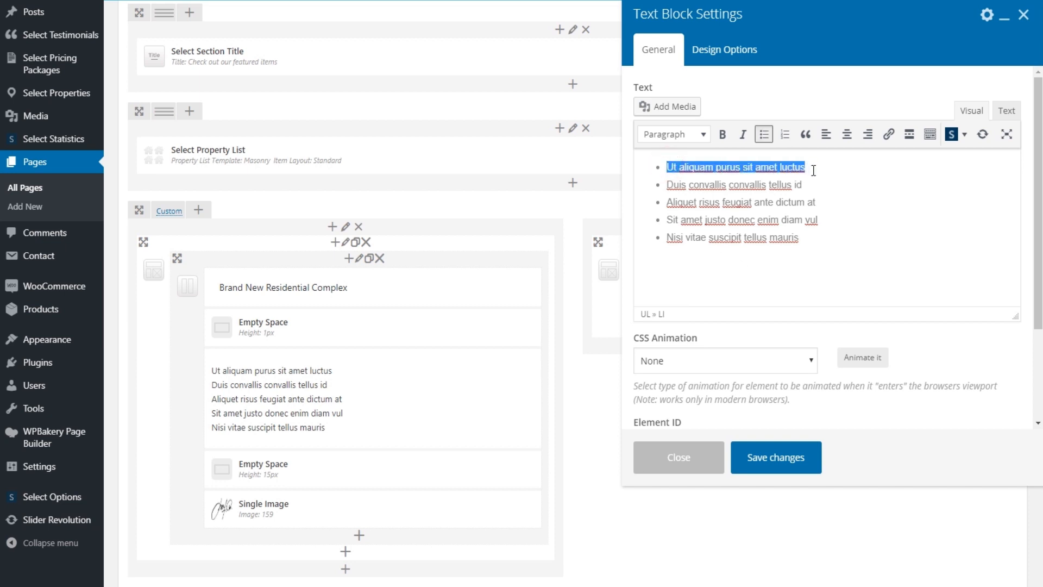
{"action": "type", "text": "Eco-Friendly"}
{"action": "left_click_drag", "start_coordinate": [667, 185], "coordinate": [811, 185]}
{"action": "type", "text": "Rooftop"}
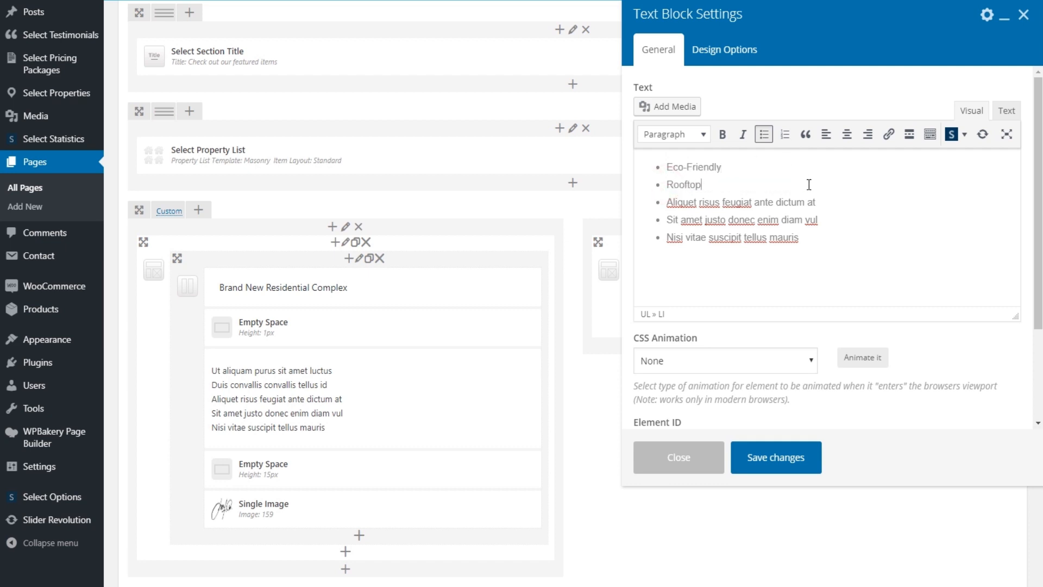
{"action": "type", "text": " Garden"}
{"action": "left_click_drag", "start_coordinate": [668, 204], "coordinate": [818, 202]}
{"action": "type", "text": "Janitor"}
{"action": "left_click_drag", "start_coordinate": [668, 219], "coordinate": [826, 216]}
{"action": "type", "text": "Laundry Room"}
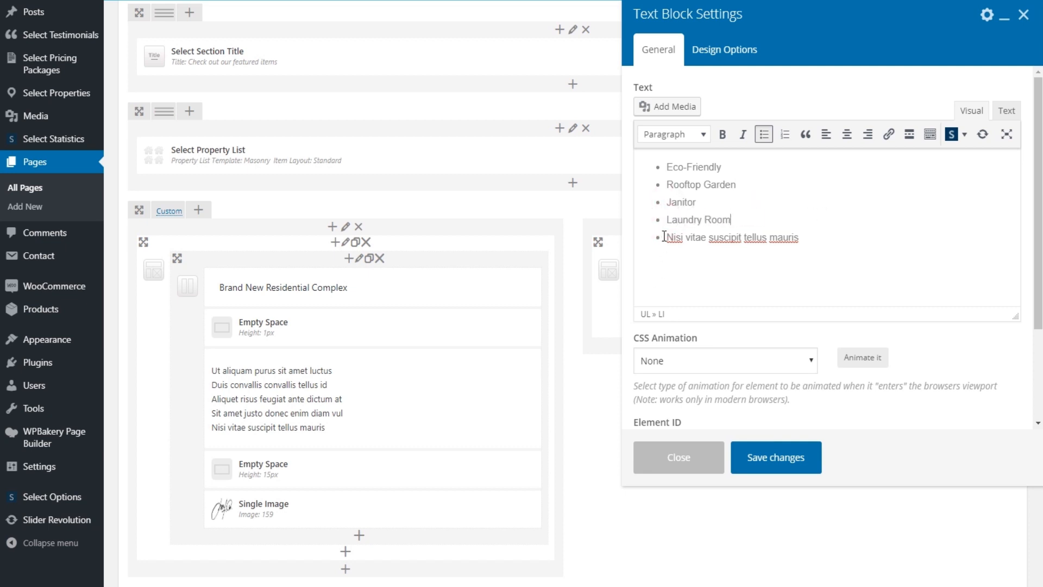
{"action": "left_click_drag", "start_coordinate": [664, 236], "coordinate": [815, 231]}
{"action": "type", "text": "Camera-Protected"}
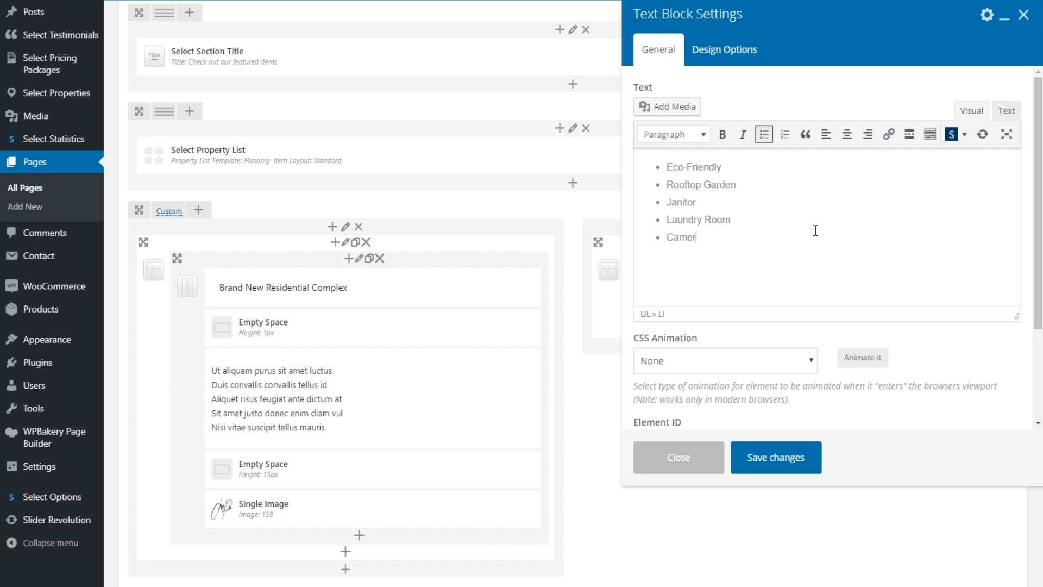
{"action": "left_click", "coordinate": [783, 459]}
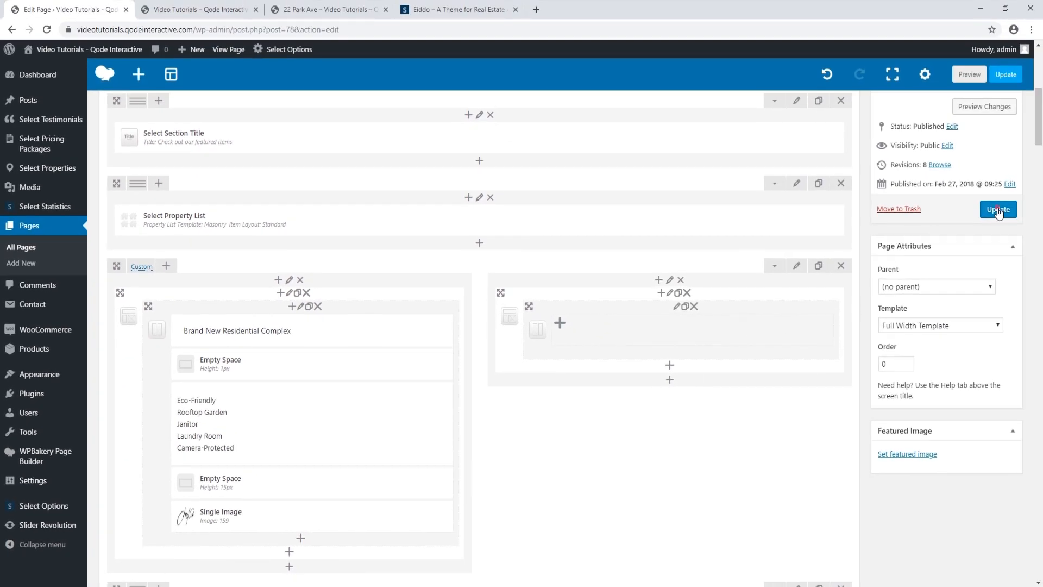
{"action": "left_click", "coordinate": [997, 210]}
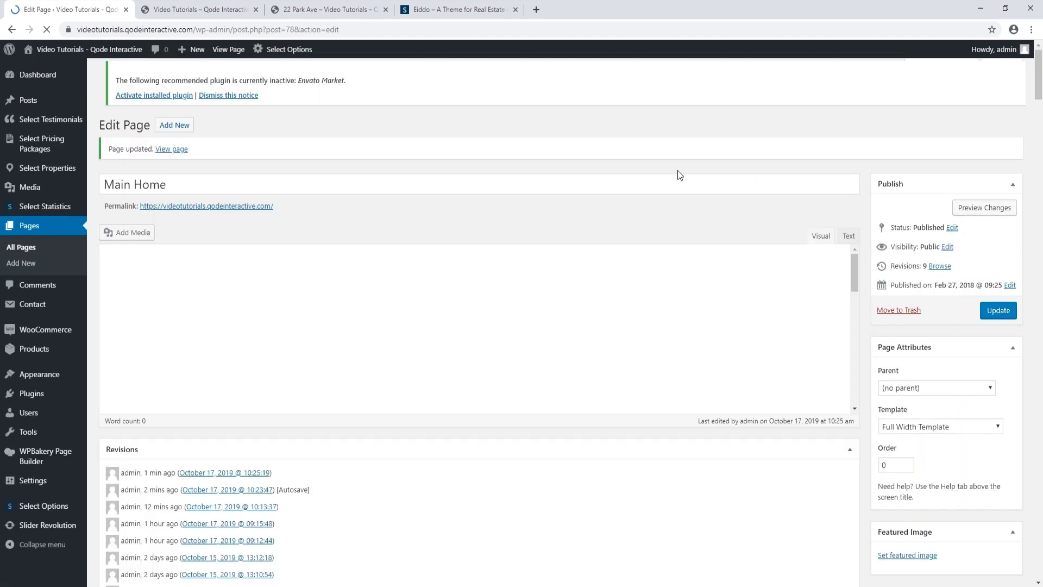
Reload the live homepage, scroll to the Brand New Residential Complex section, then return to the editor
{"action": "left_click", "coordinate": [208, 10]}
{"action": "left_click", "coordinate": [47, 30]}
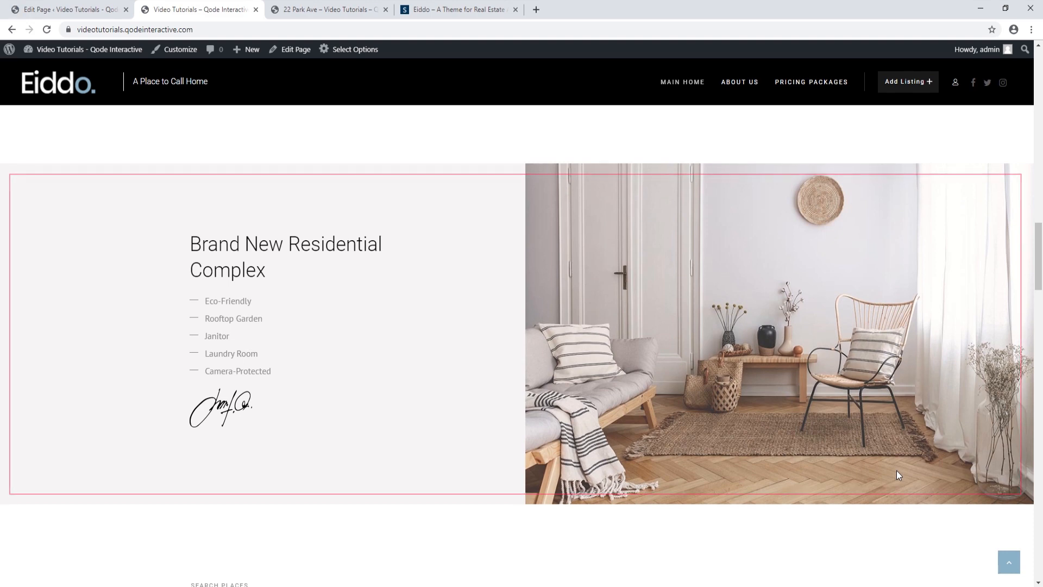
{"action": "scroll", "coordinate": [896, 471], "scroll_direction": "down", "scroll_amount": 2}
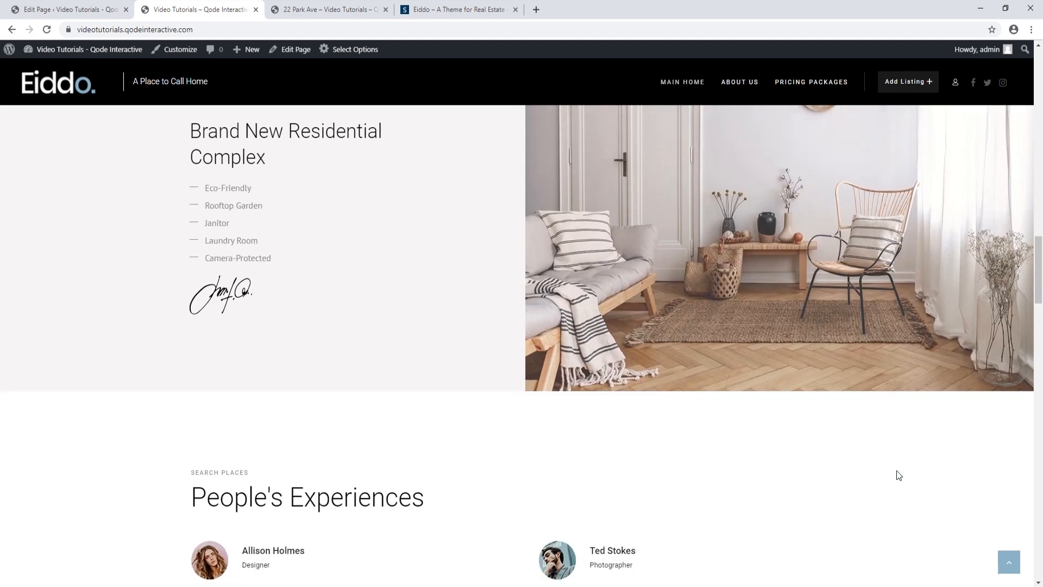
{"action": "scroll", "coordinate": [898, 474], "scroll_direction": "down", "scroll_amount": 3}
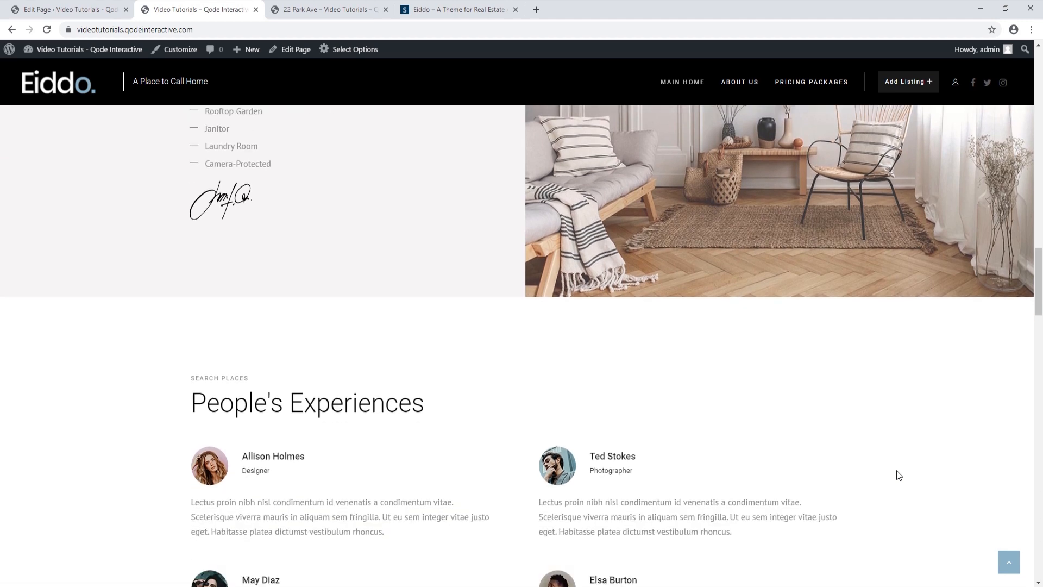
{"action": "scroll", "coordinate": [898, 475], "scroll_direction": "down", "scroll_amount": 1}
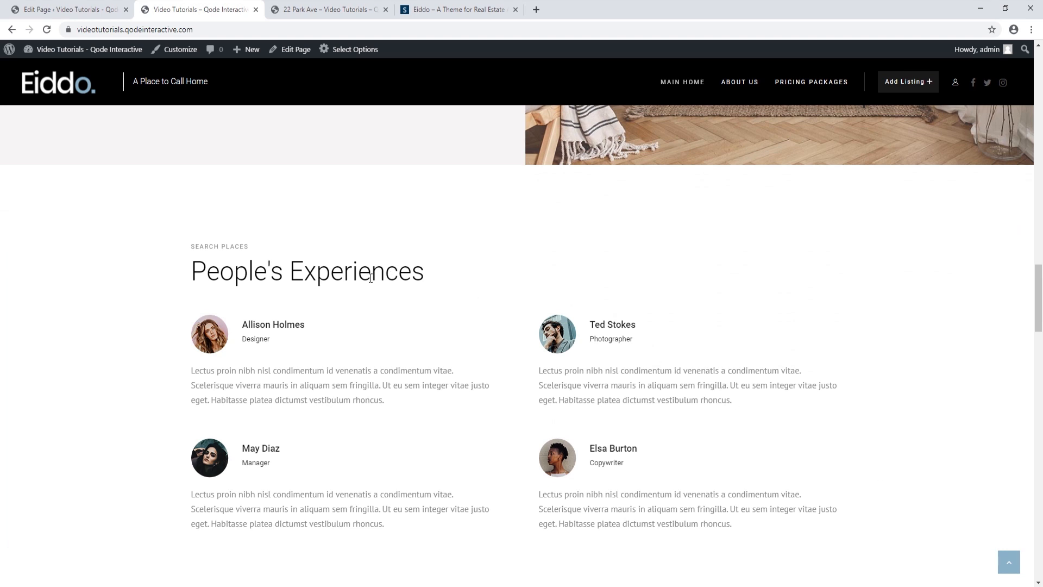
{"action": "left_click", "coordinate": [107, 7]}
Change the section label's 'places' to 'properties' and the title to 'What Our Clients Say', then update
{"action": "scroll", "coordinate": [663, 337], "scroll_direction": "down", "scroll_amount": 5}
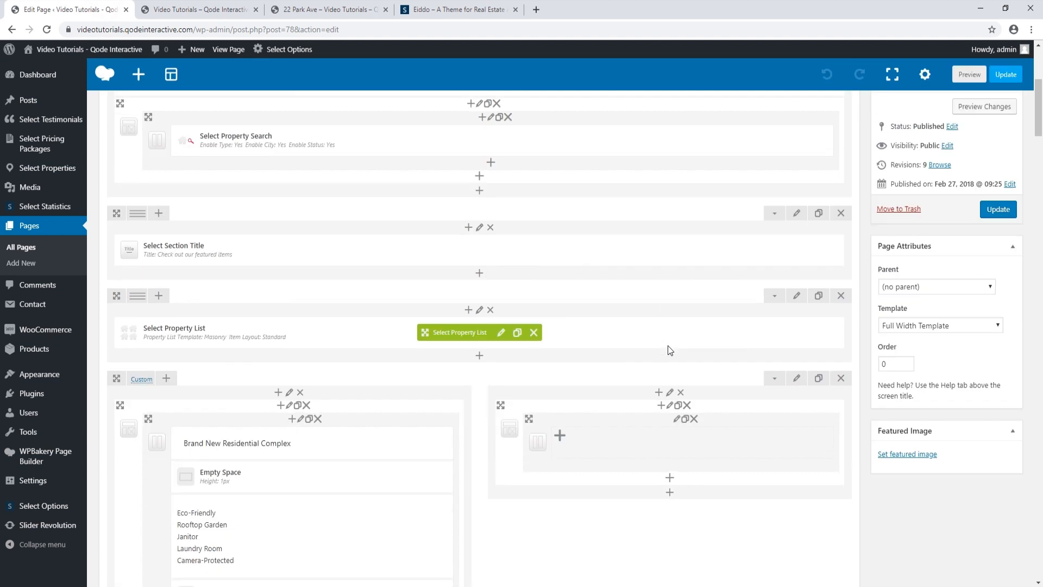
{"action": "scroll", "coordinate": [669, 352], "scroll_direction": "down", "scroll_amount": 6}
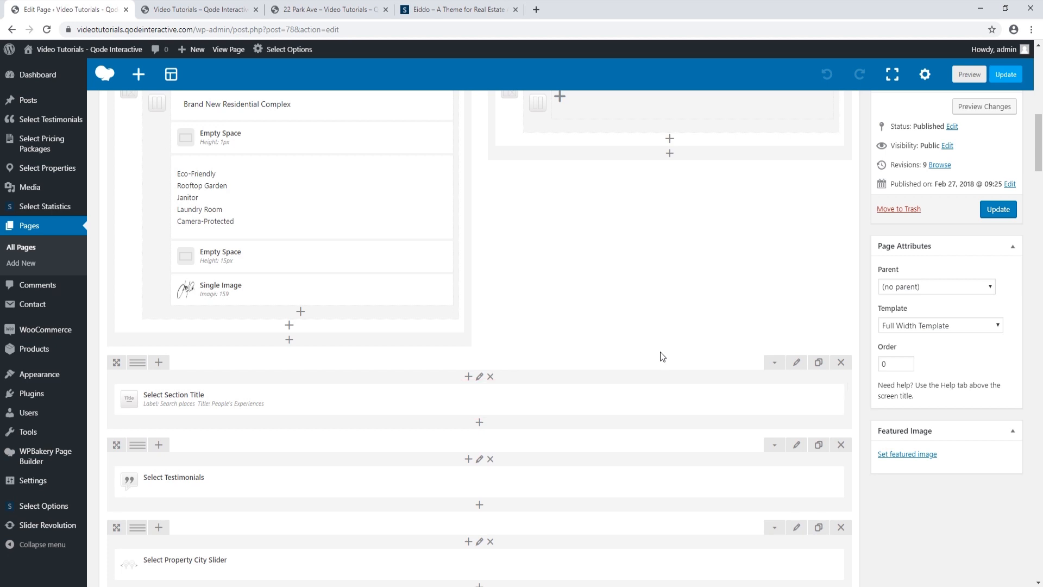
{"action": "mouse_move", "coordinate": [502, 404]}
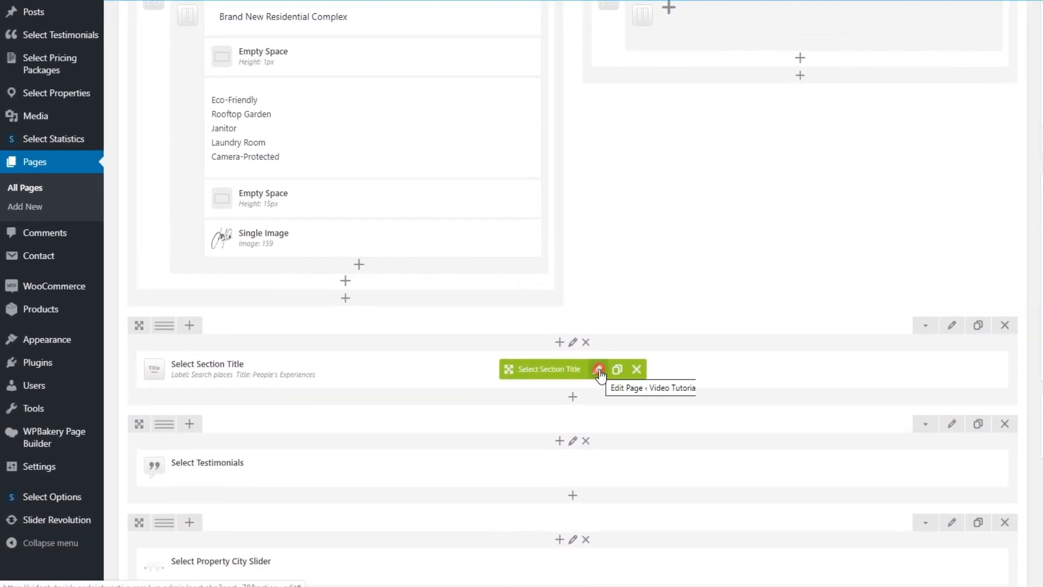
{"action": "left_click", "coordinate": [598, 370]}
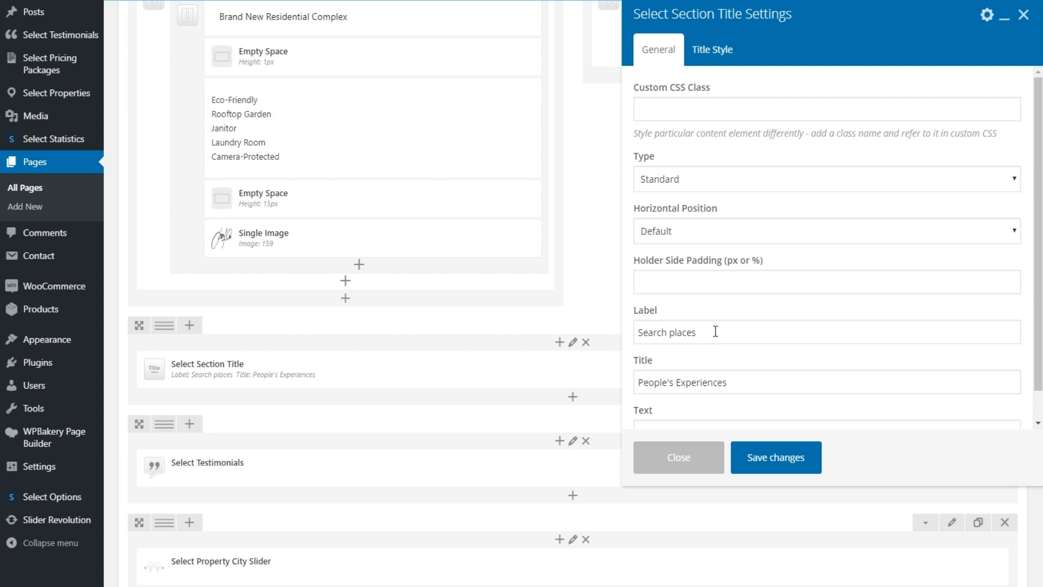
{"action": "left_click", "coordinate": [687, 332]}
{"action": "double_click", "coordinate": [686, 332]}
{"action": "type", "text": "properties"}
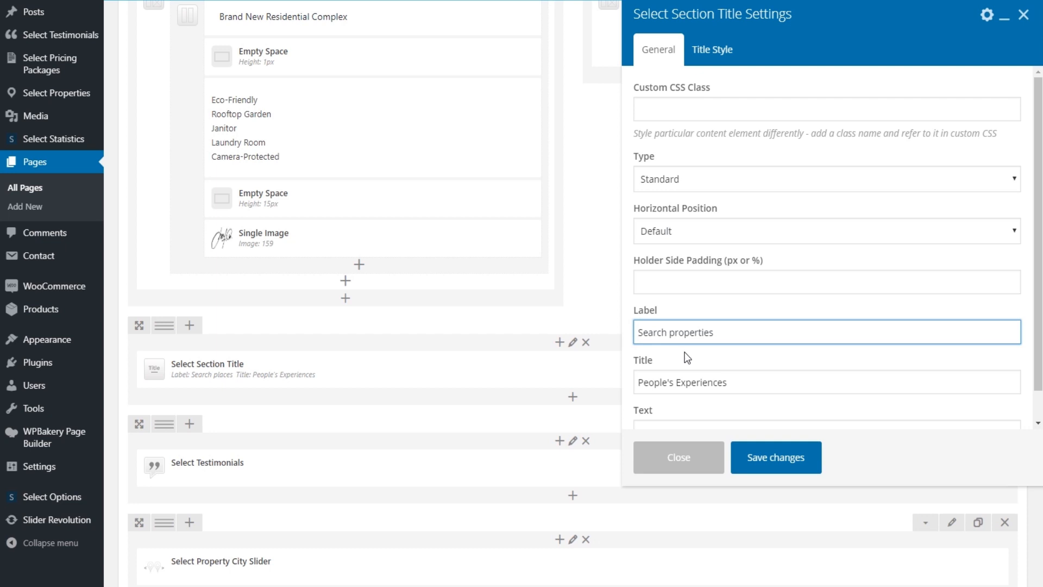
{"action": "triple_click", "coordinate": [731, 380]}
{"action": "type", "text": "What Our Clients Say"}
{"action": "scroll", "coordinate": [767, 368], "scroll_direction": "down", "scroll_amount": 1}
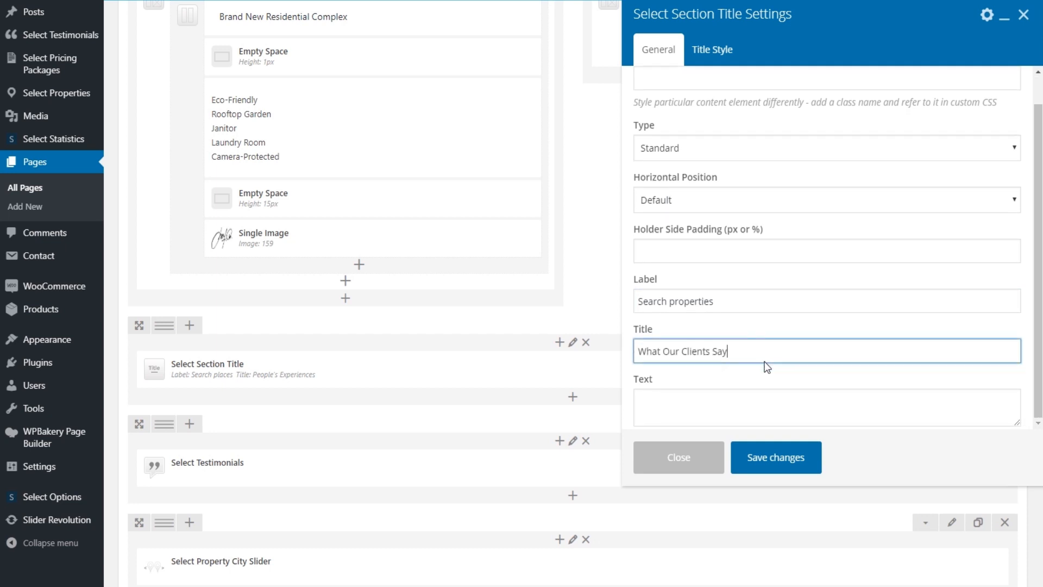
{"action": "left_click", "coordinate": [783, 459]}
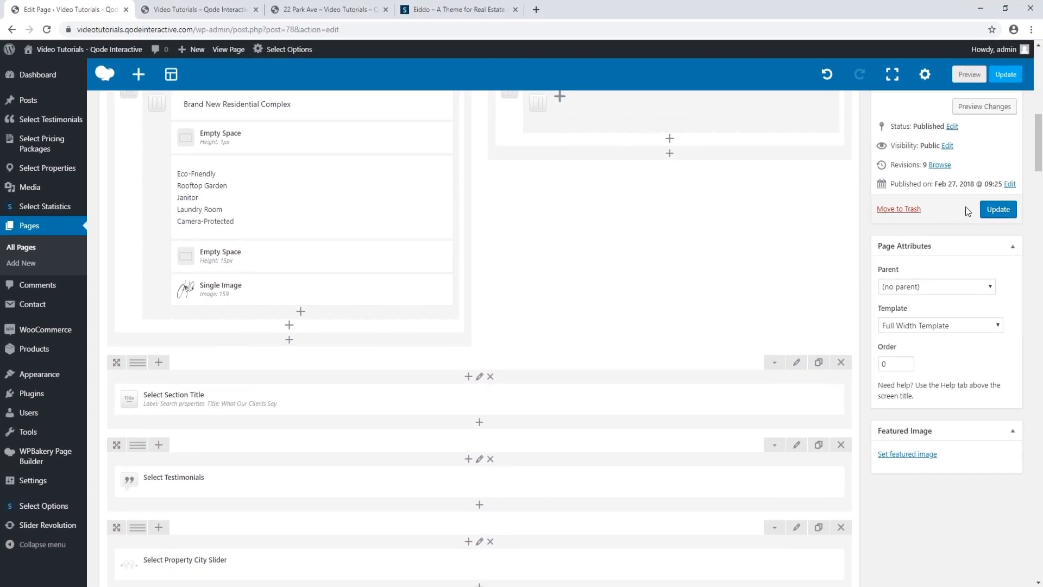
{"action": "left_click", "coordinate": [996, 210]}
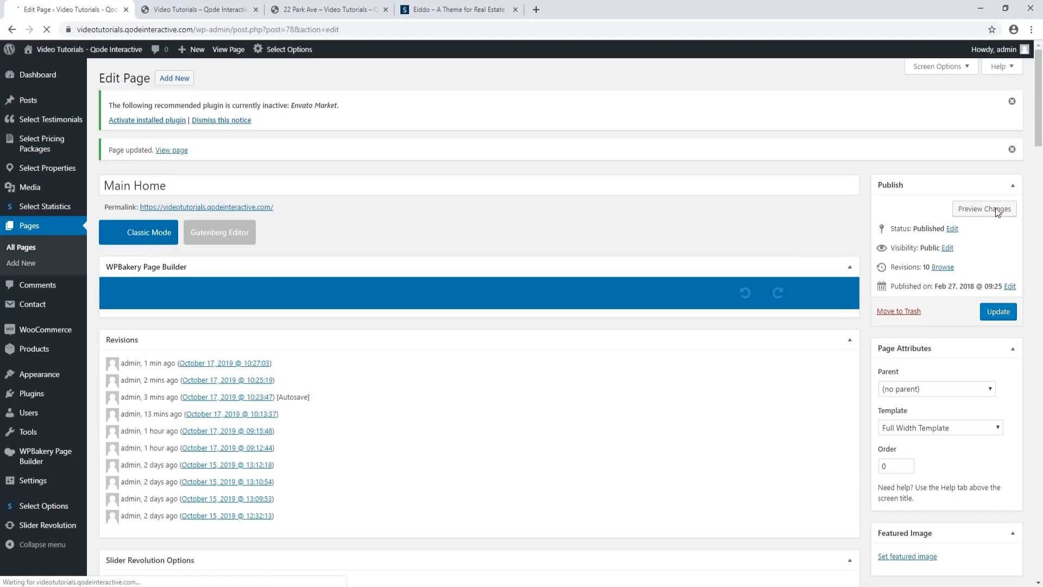
Review the testimonials element settings, close them unchanged, and update the Main Home page
{"action": "scroll", "coordinate": [475, 295], "scroll_direction": "down", "scroll_amount": 2}
{"action": "scroll", "coordinate": [475, 295], "scroll_direction": "down", "scroll_amount": 6}
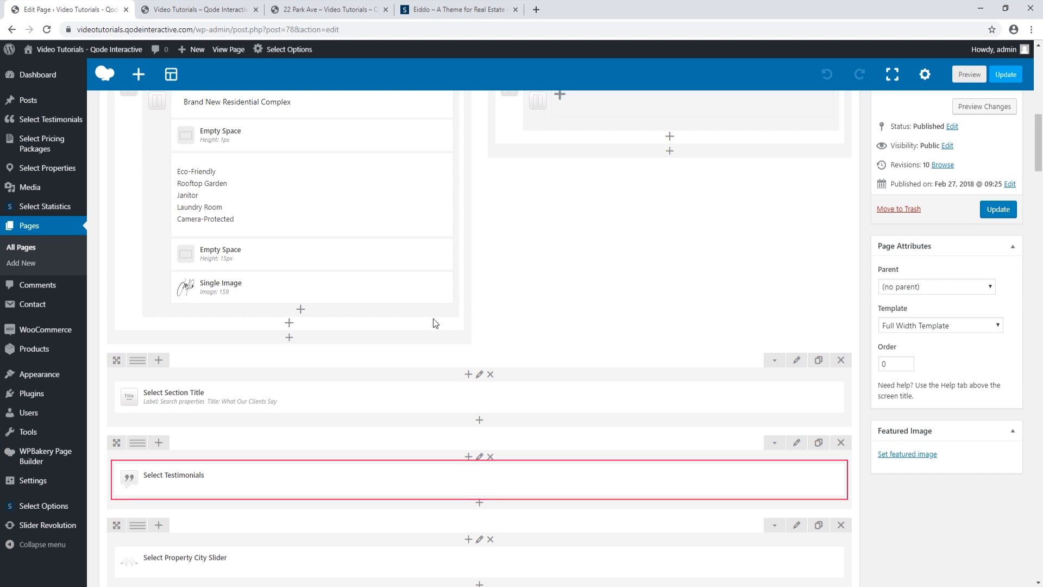
{"action": "mouse_move", "coordinate": [478, 481]}
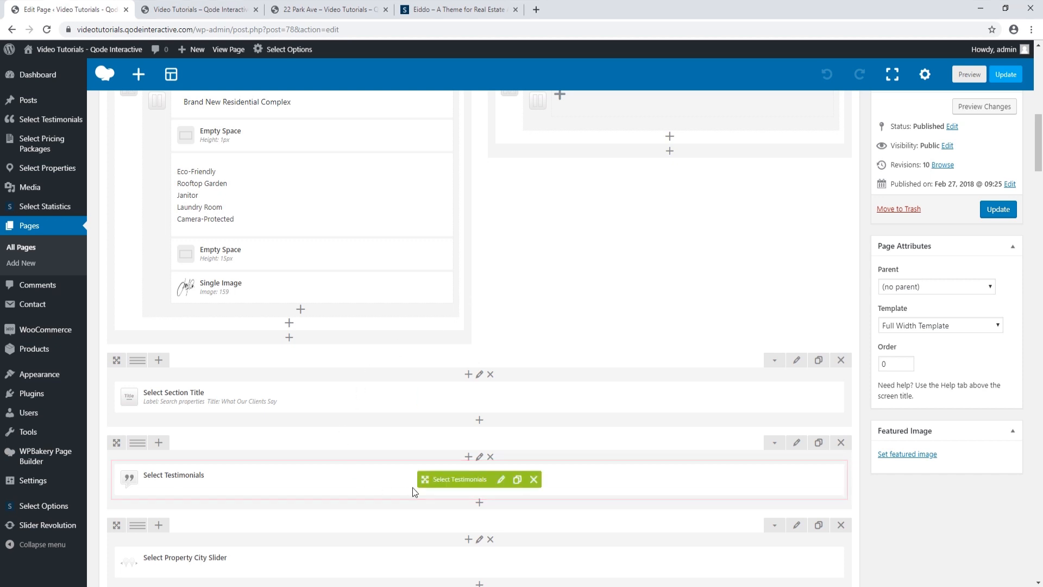
{"action": "left_click", "coordinate": [502, 480]}
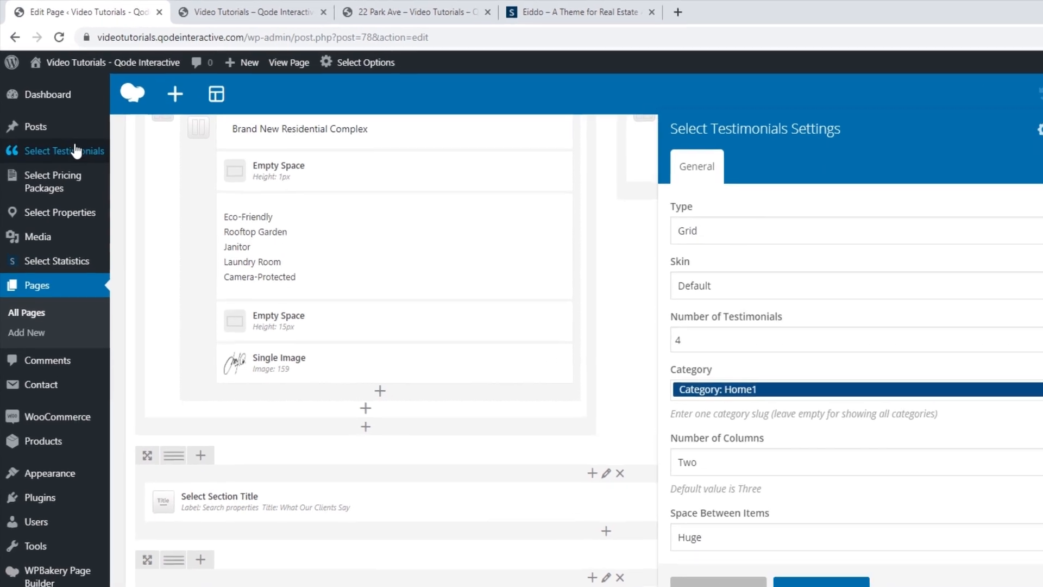
{"action": "mouse_move", "coordinate": [56, 121]}
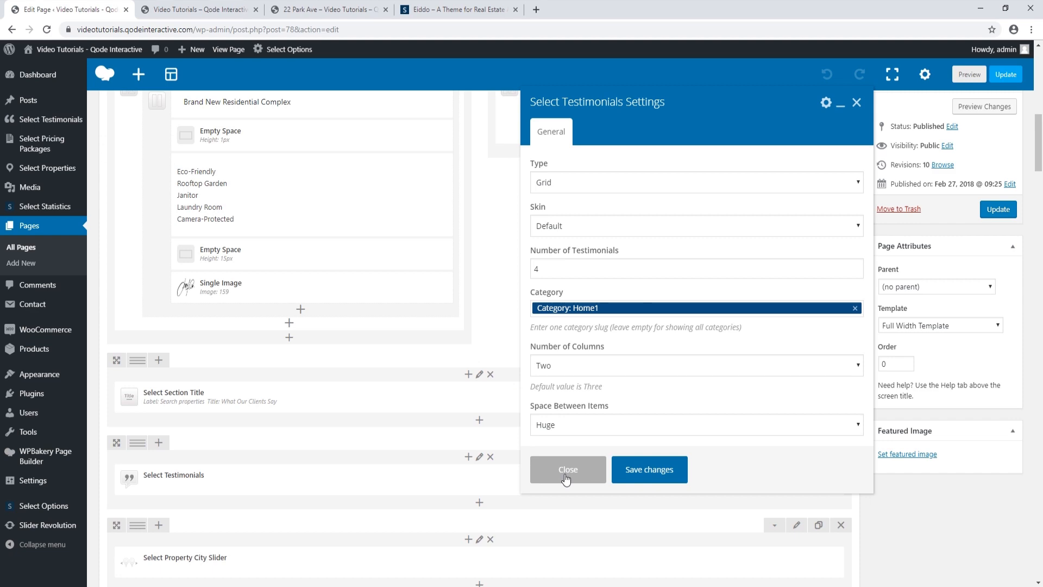
{"action": "left_click", "coordinate": [568, 469]}
{"action": "left_click", "coordinate": [996, 210]}
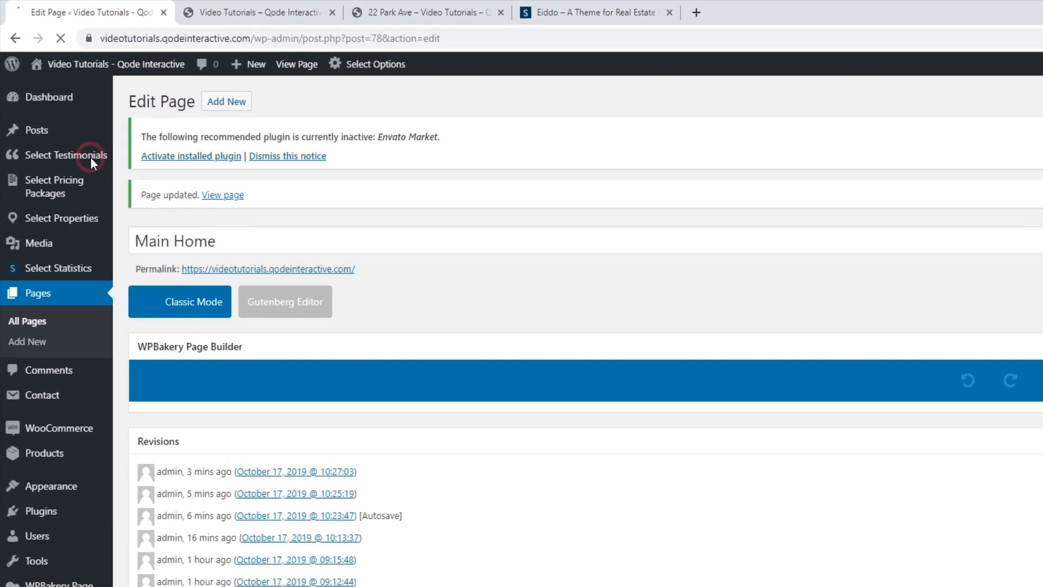
Compare the testimonials list with the live People's Experiences section and open testimonial T1 for editing
{"action": "left_click", "coordinate": [88, 149]}
{"action": "mouse_move", "coordinate": [195, 301]}
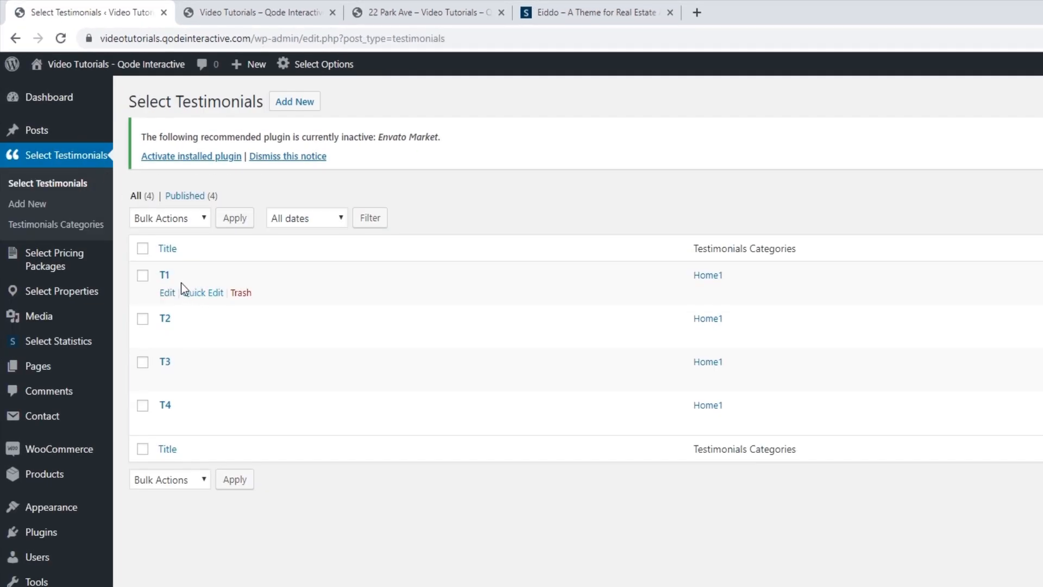
{"action": "mouse_move", "coordinate": [170, 346]}
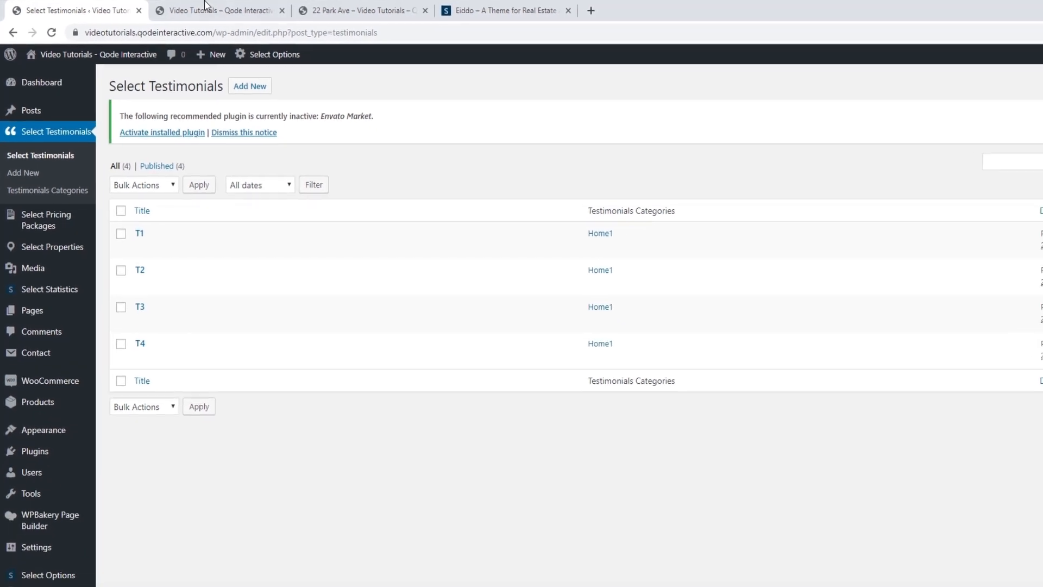
{"action": "left_click", "coordinate": [250, 14]}
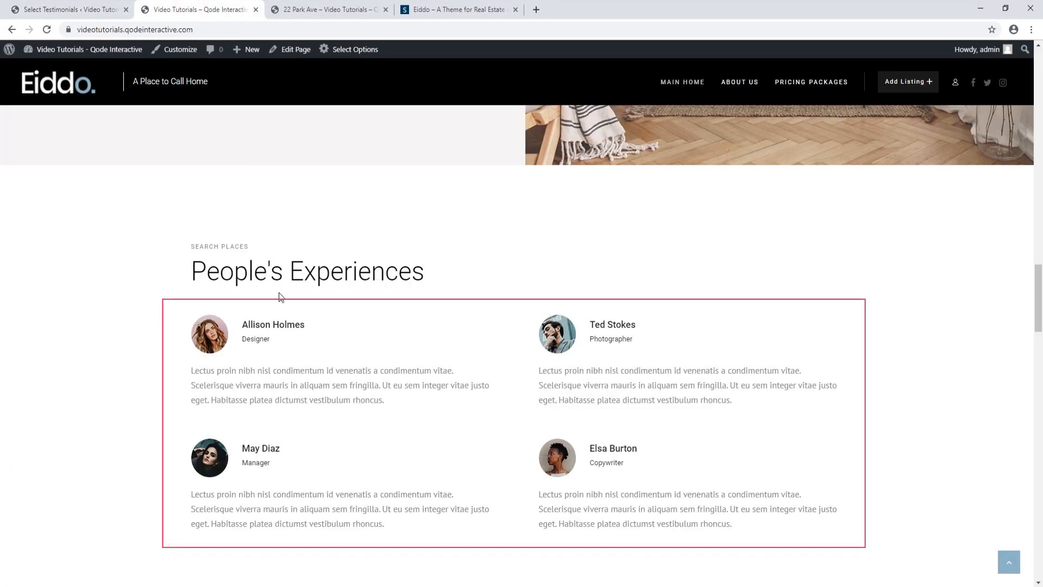
{"action": "left_click", "coordinate": [81, 11]}
{"action": "left_click", "coordinate": [126, 213]}
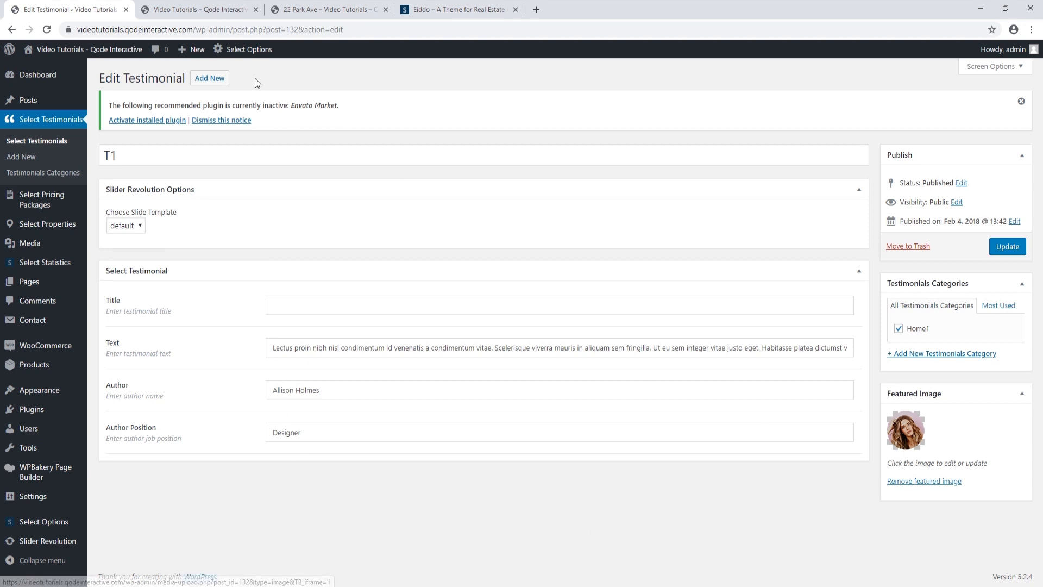
{"action": "left_click", "coordinate": [225, 14]}
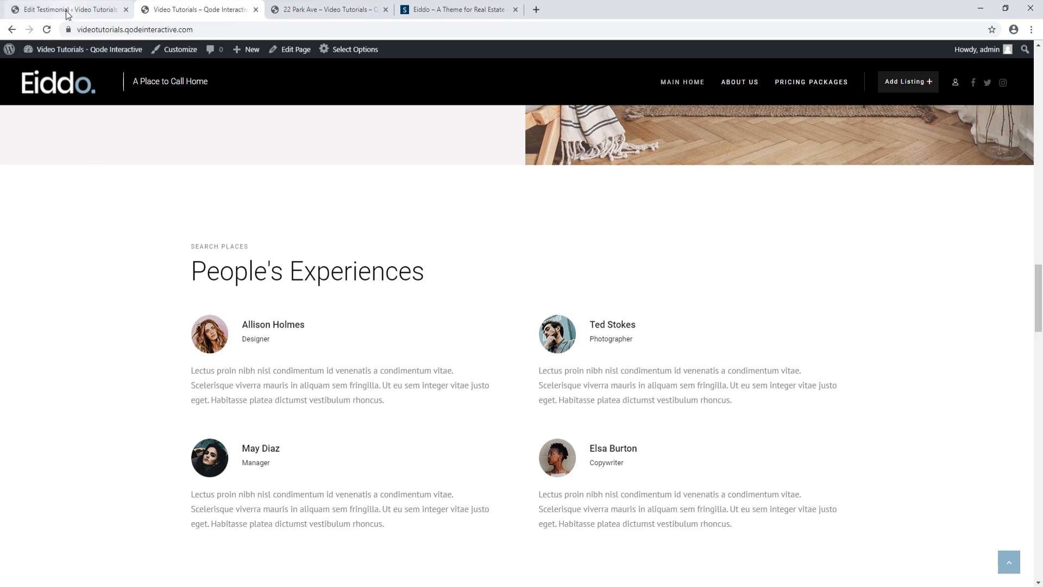
{"action": "left_click", "coordinate": [103, 9]}
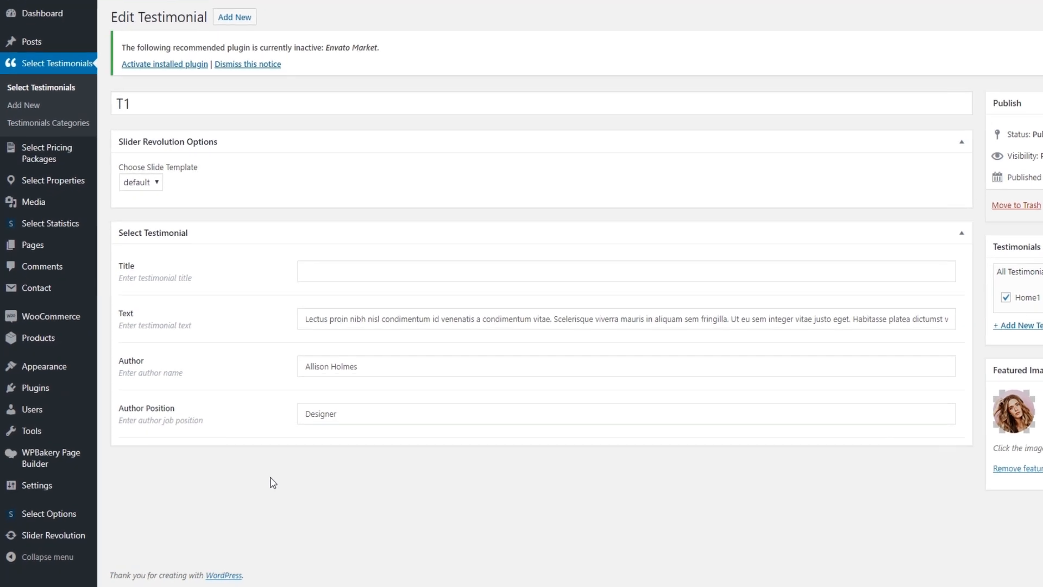
Replace T1's testimonial text with the 'Thank you, Eiddo' agency praise
{"action": "triple_click", "coordinate": [394, 273]}
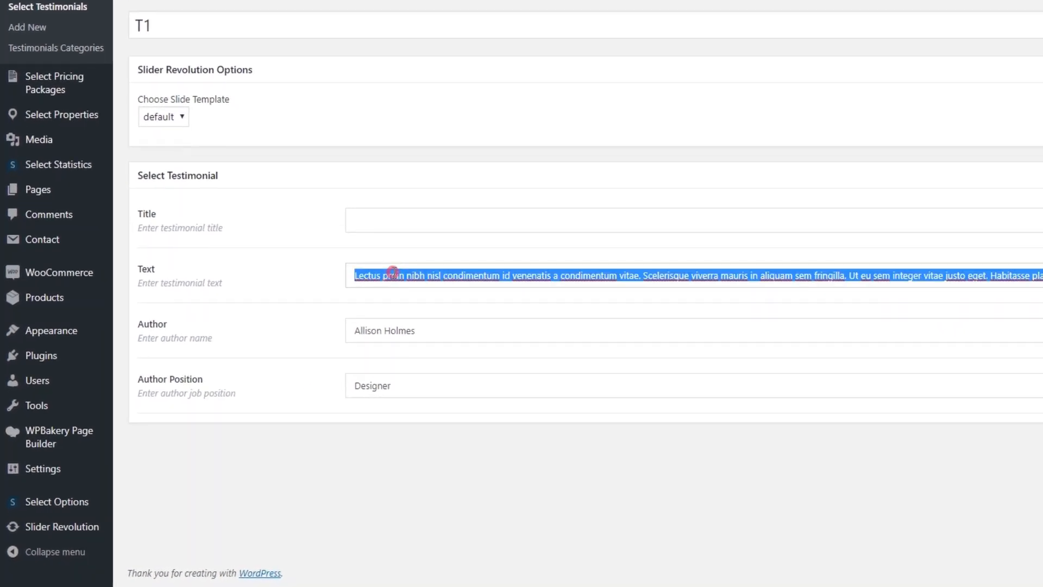
{"action": "key", "text": "BackSpace"}
{"action": "type", "text": "Thank you, Eiddo"}
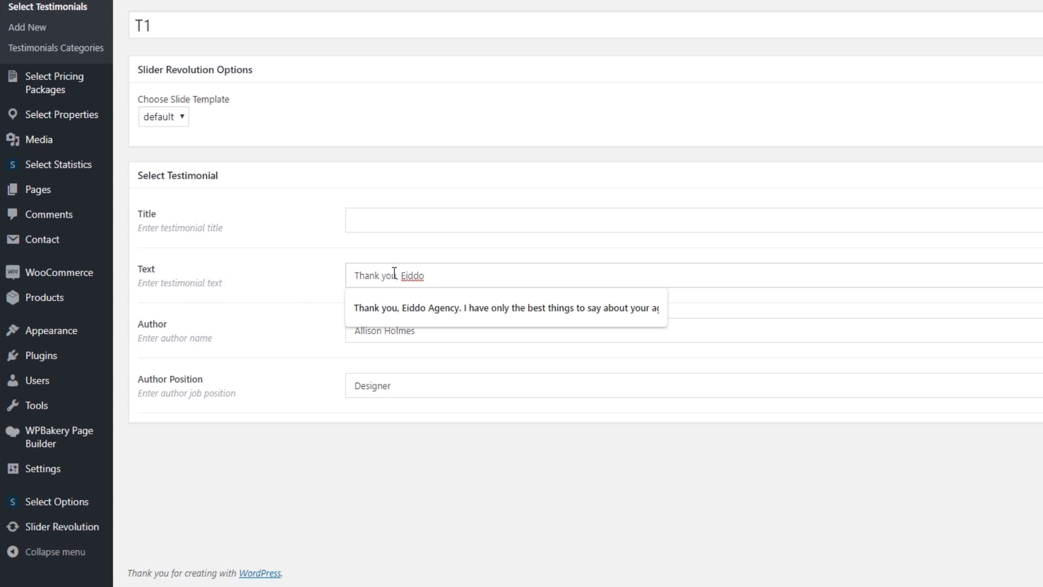
{"action": "left_click", "coordinate": [406, 305]}
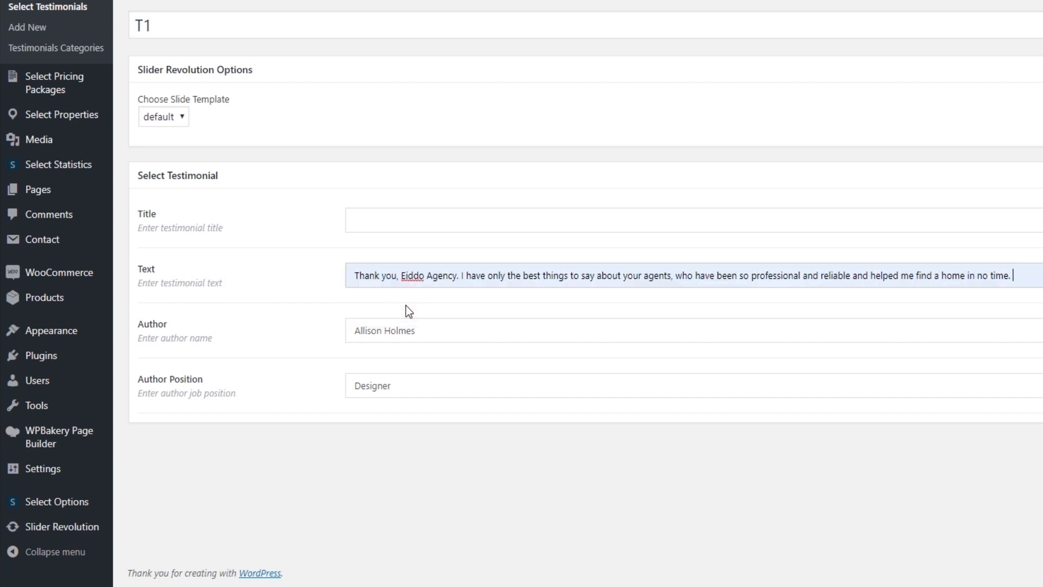
Enter a new author name, set Author Position to Lawyer, and remove the featured image
{"action": "left_click_drag", "start_coordinate": [435, 326], "coordinate": [349, 328]}
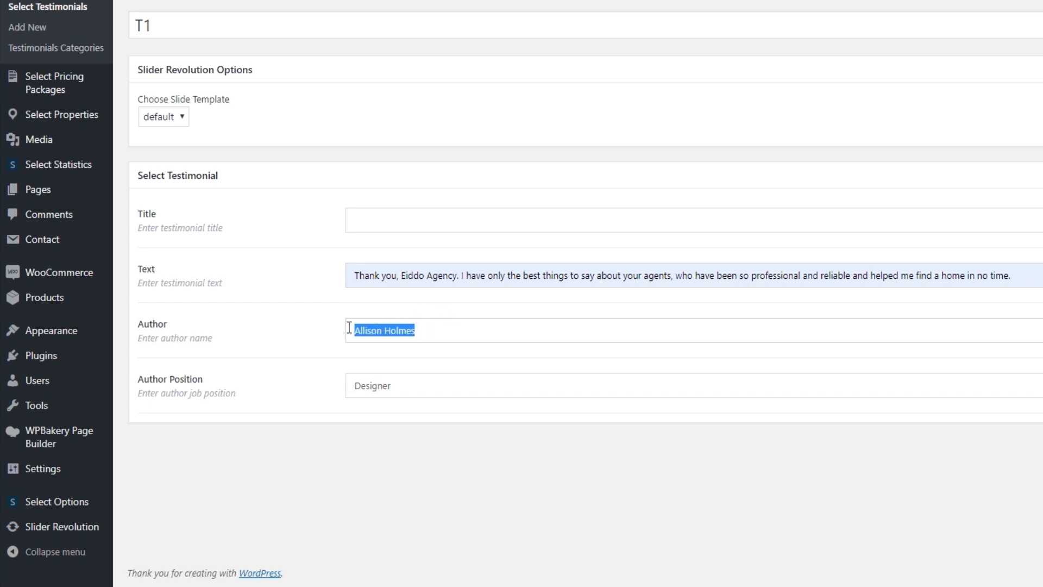
{"action": "key", "text": "BackSpace"}
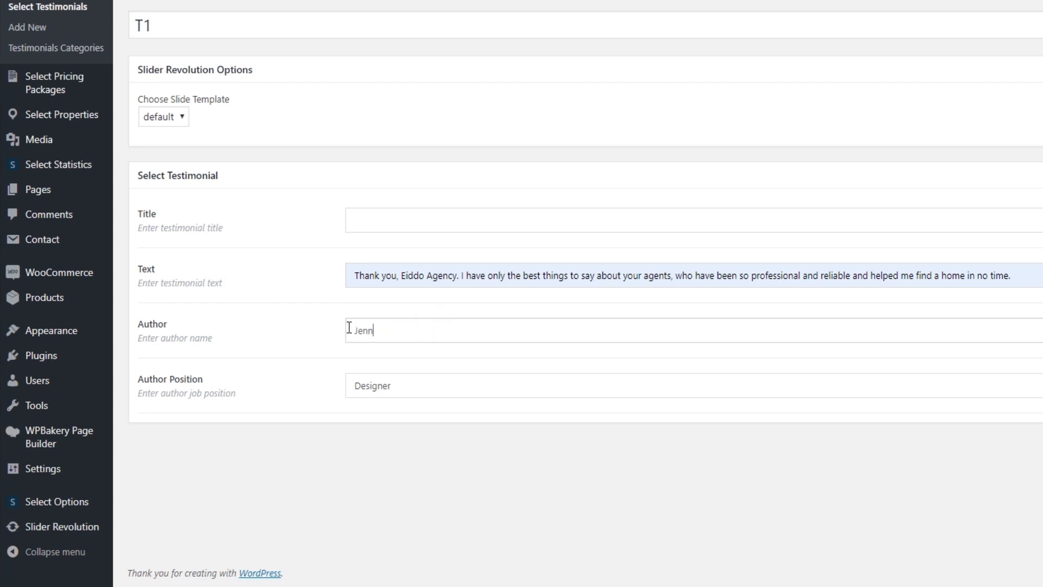
{"action": "double_click", "coordinate": [384, 385]}
{"action": "type", "text": "Lawyer"}
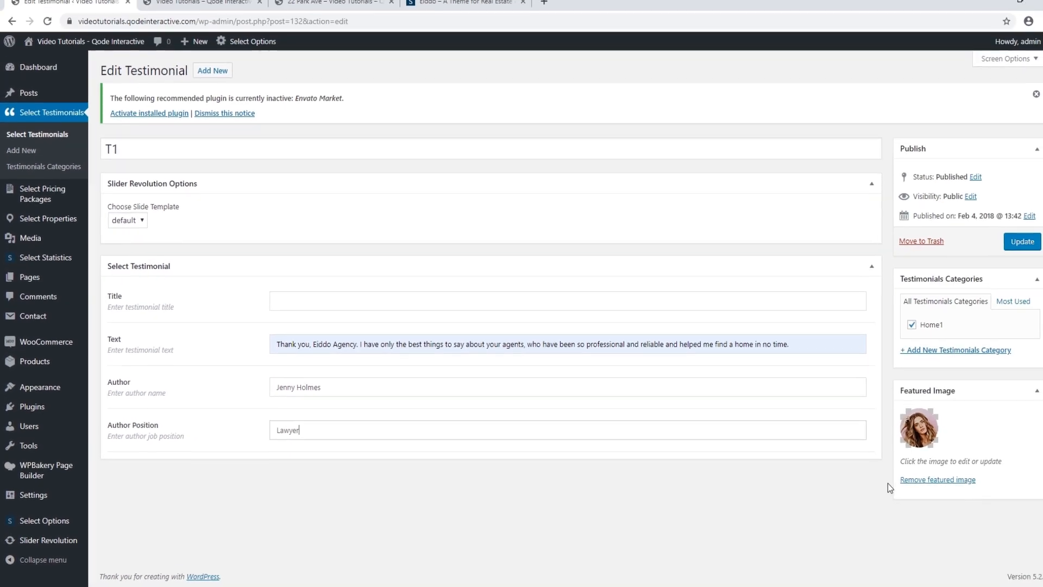
{"action": "left_click", "coordinate": [1003, 469]}
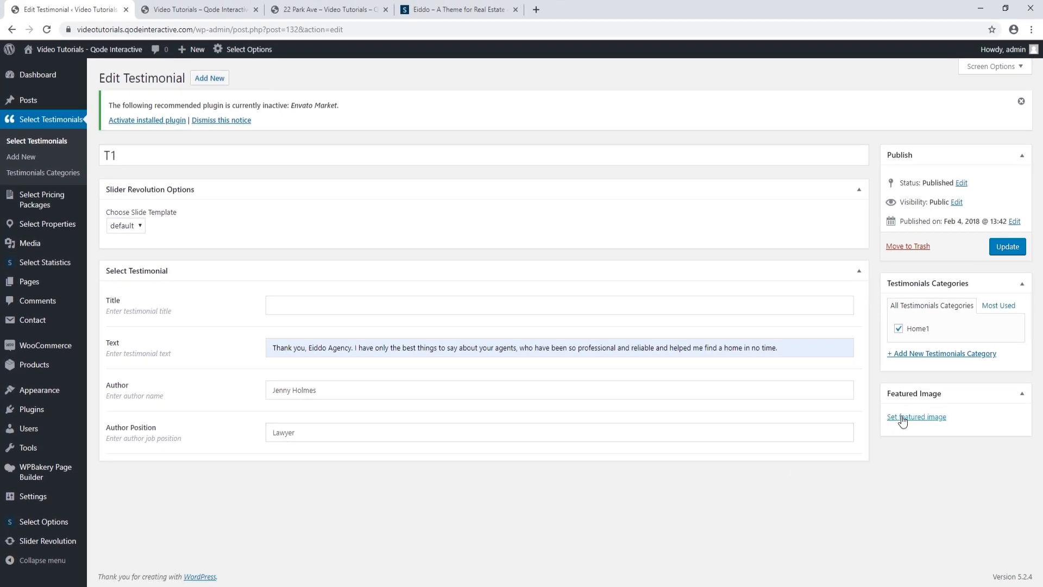
Upload testimonial nova.png as T1's featured image and update the testimonial
{"action": "left_click", "coordinate": [917, 416]}
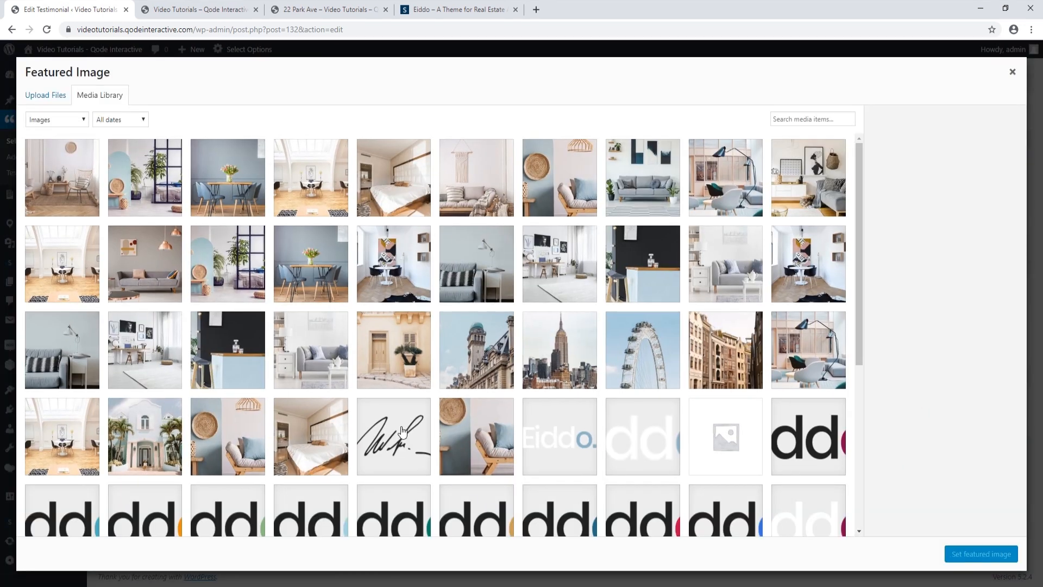
{"action": "left_click", "coordinate": [37, 98]}
{"action": "left_click", "coordinate": [519, 295]}
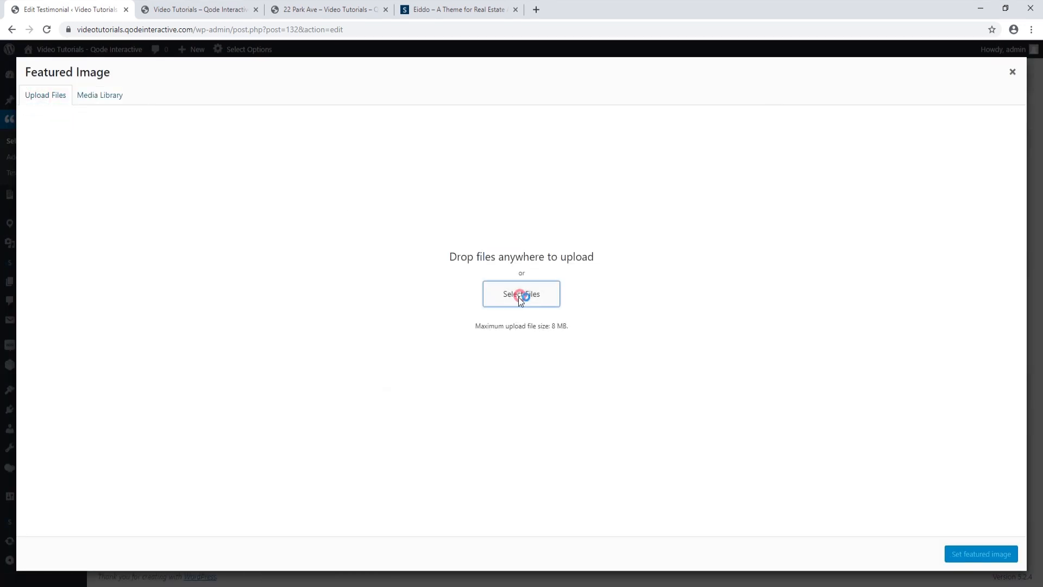
{"action": "scroll", "coordinate": [388, 339], "scroll_direction": "down", "scroll_amount": 1}
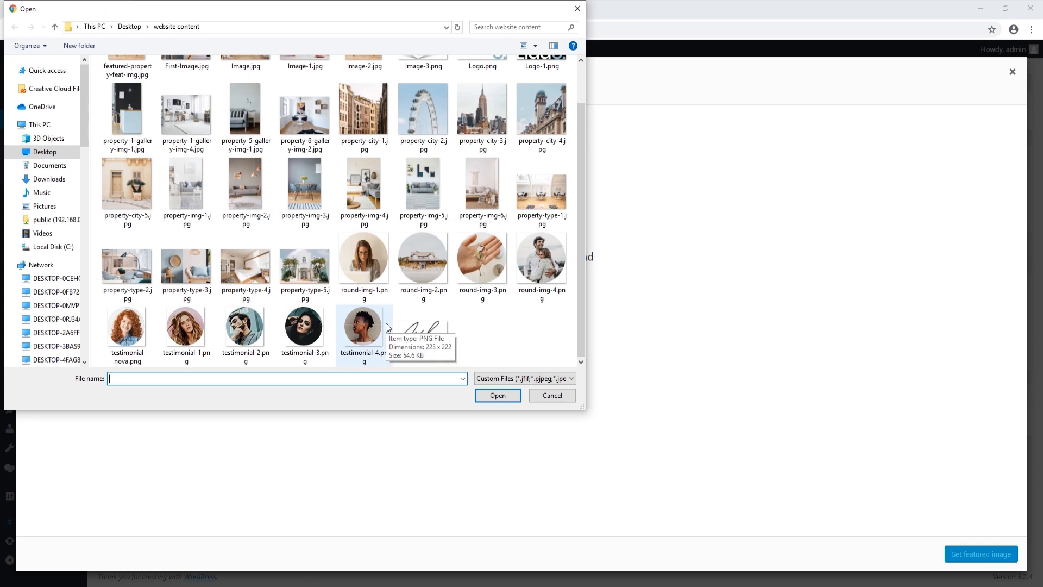
{"action": "left_click", "coordinate": [127, 329]}
{"action": "left_click", "coordinate": [505, 395]}
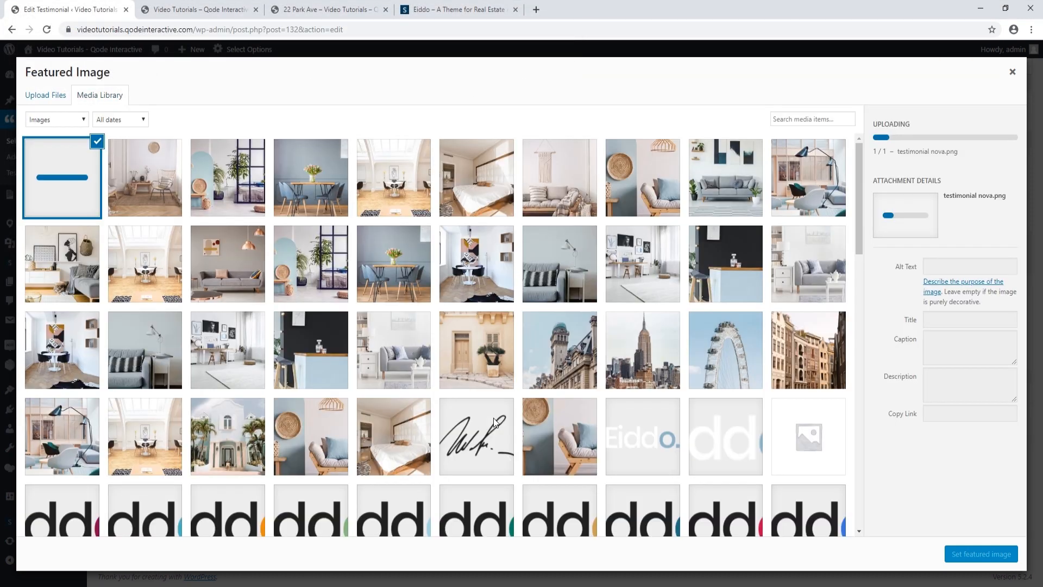
{"action": "left_click", "coordinate": [977, 560]}
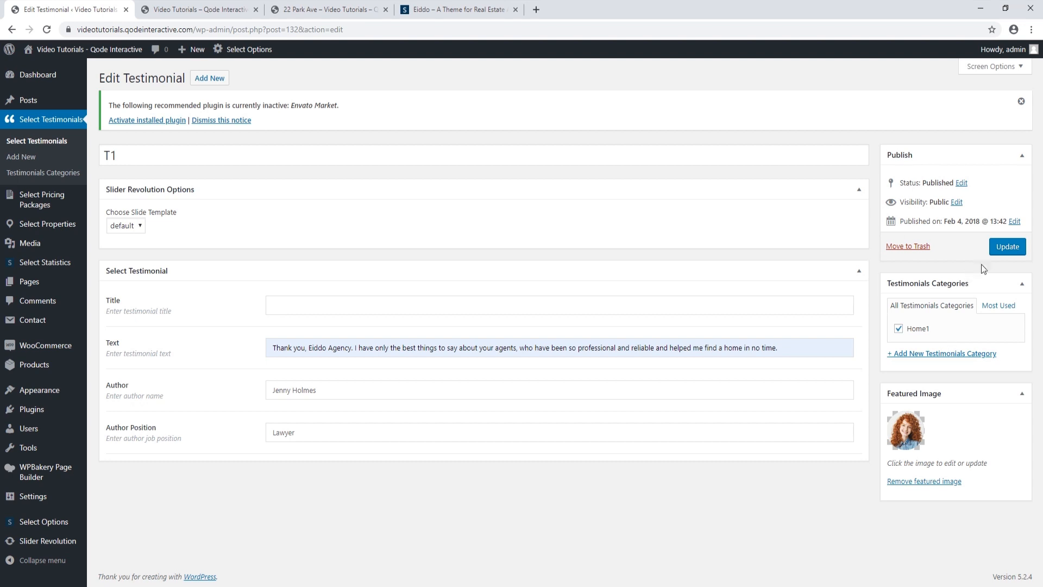
{"action": "left_click", "coordinate": [1007, 247]}
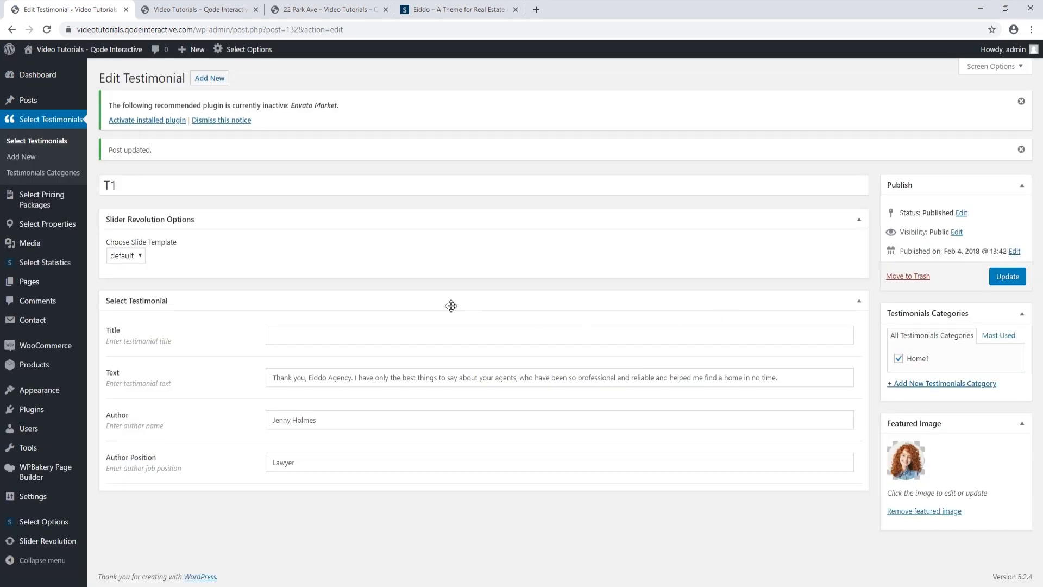
Reload the live homepage and scroll to check the new testimonial under What Our Clients Say
{"action": "left_click", "coordinate": [208, 10]}
{"action": "left_click", "coordinate": [48, 29]}
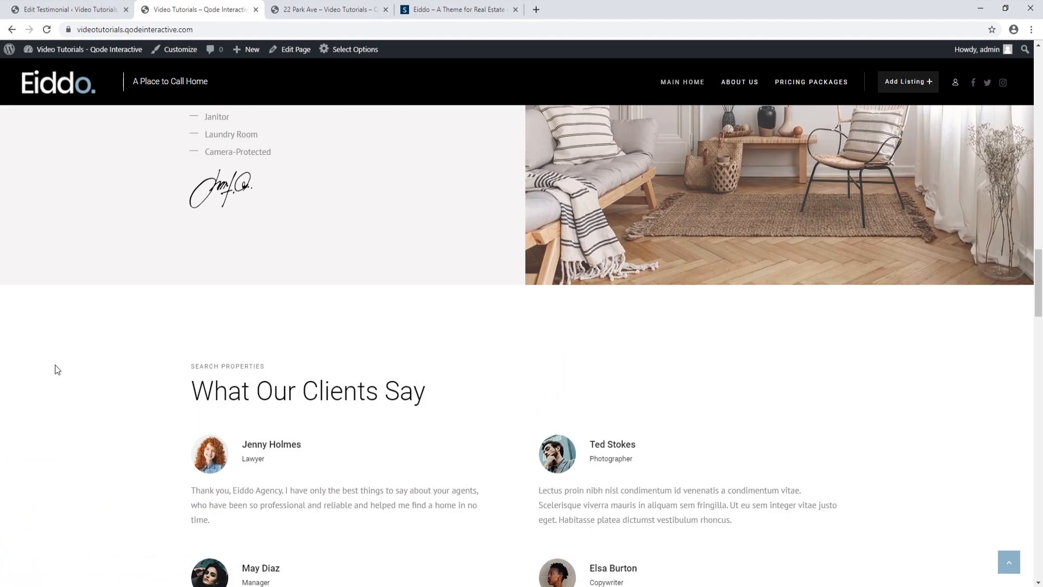
{"action": "scroll", "coordinate": [55, 365], "scroll_direction": "down", "scroll_amount": 1}
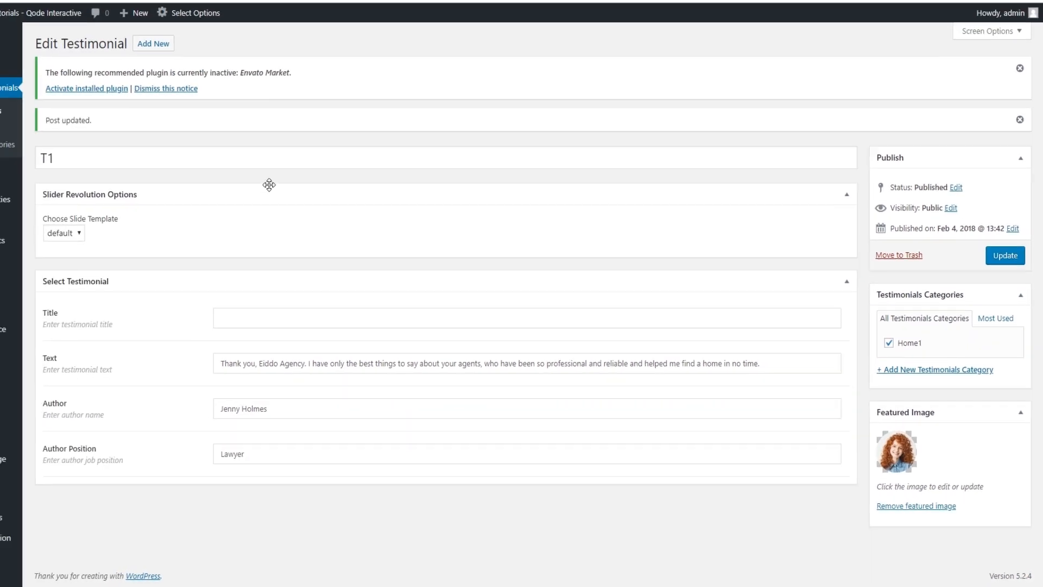
{"action": "mouse_move", "coordinate": [37, 285]}
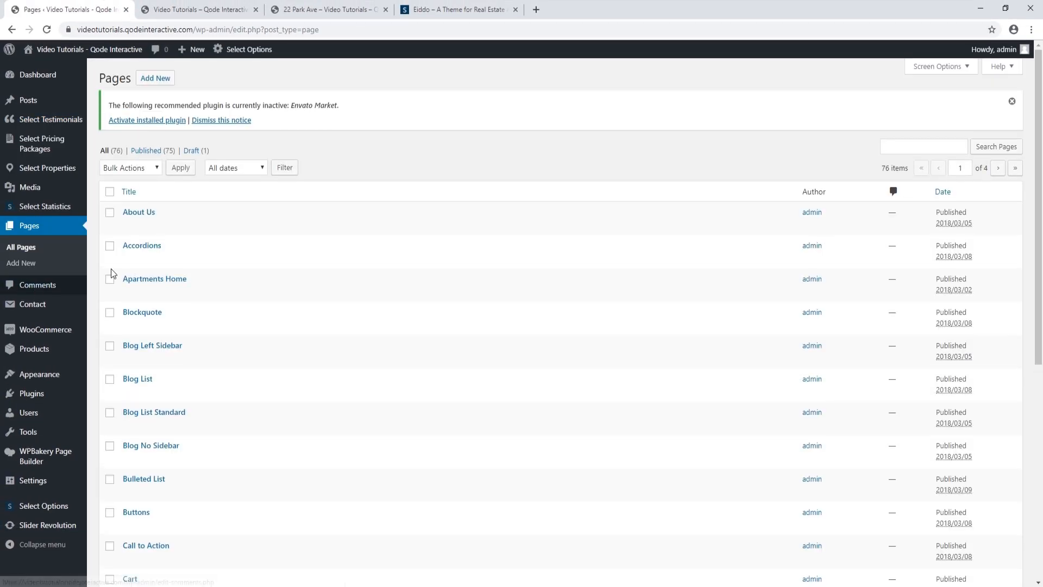
Search the pages for 'main home' and open the Main Home page for editing
{"action": "left_click", "coordinate": [906, 146]}
{"action": "left_click", "coordinate": [906, 167]}
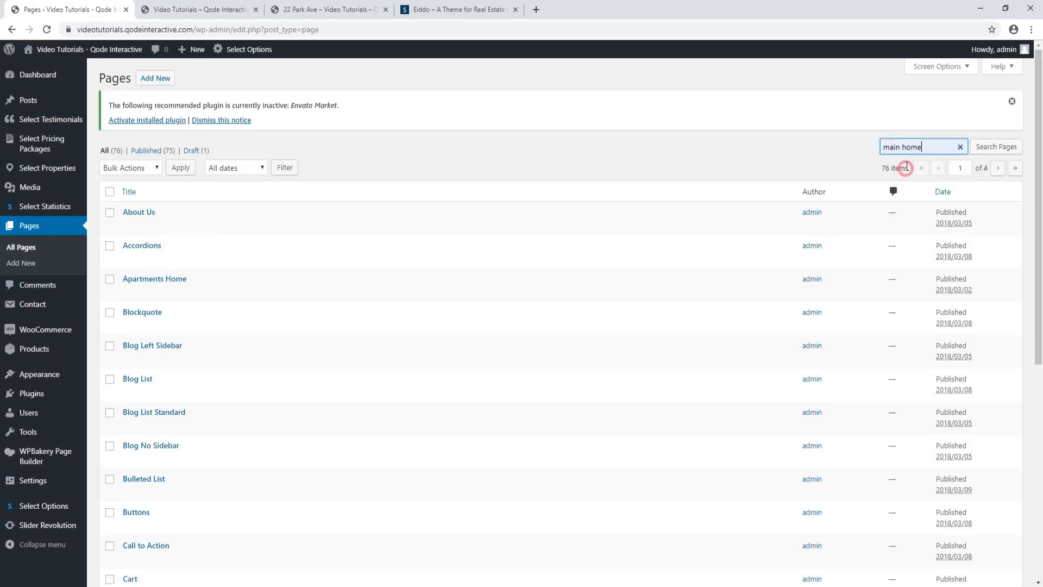
{"action": "left_click", "coordinate": [994, 147]}
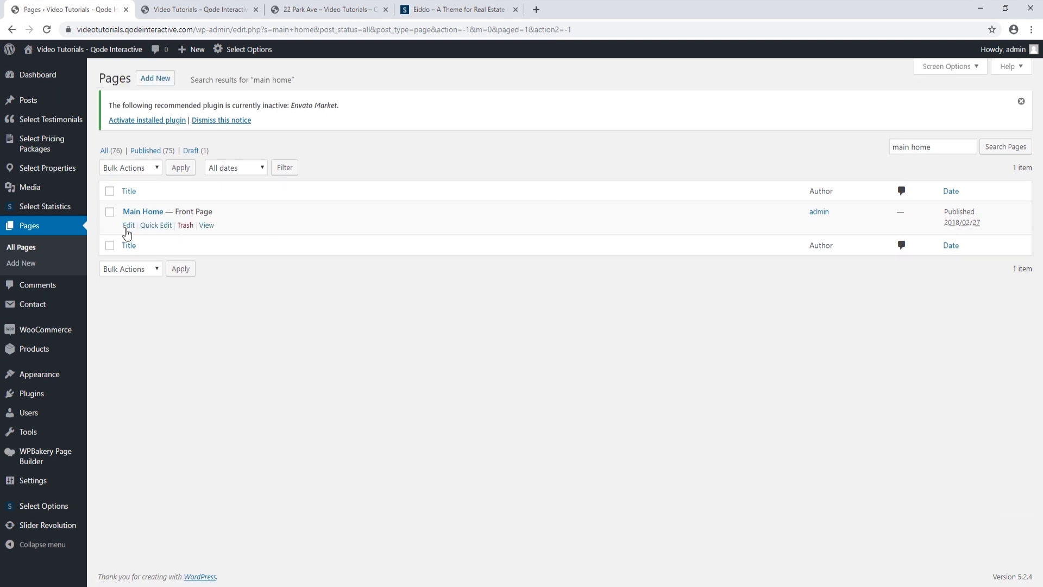
{"action": "left_click", "coordinate": [139, 212]}
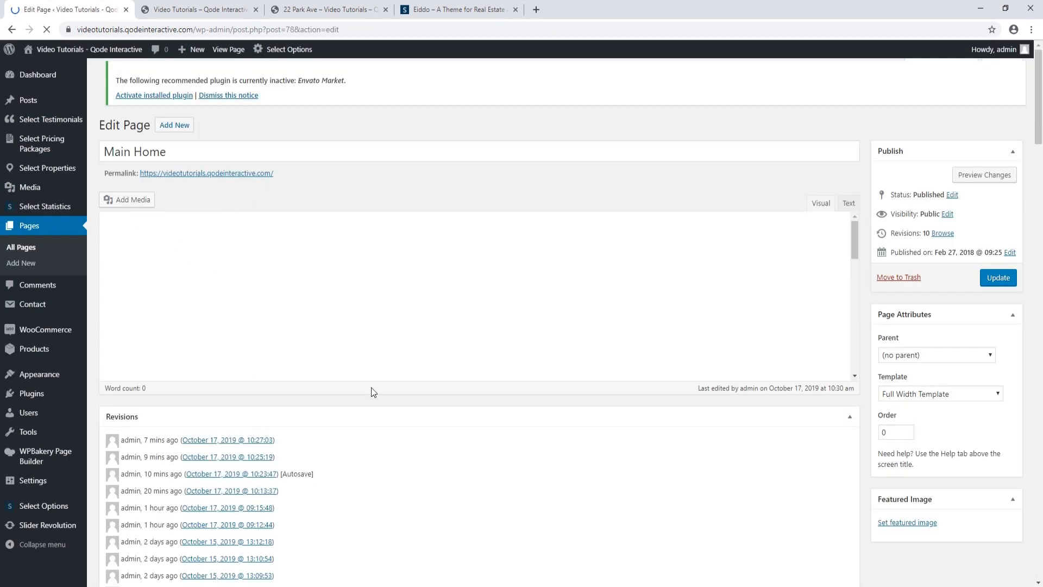
Review and close the testimonials settings, then scroll the live homepage to the city tiles
{"action": "scroll", "coordinate": [369, 391], "scroll_direction": "down", "scroll_amount": 6}
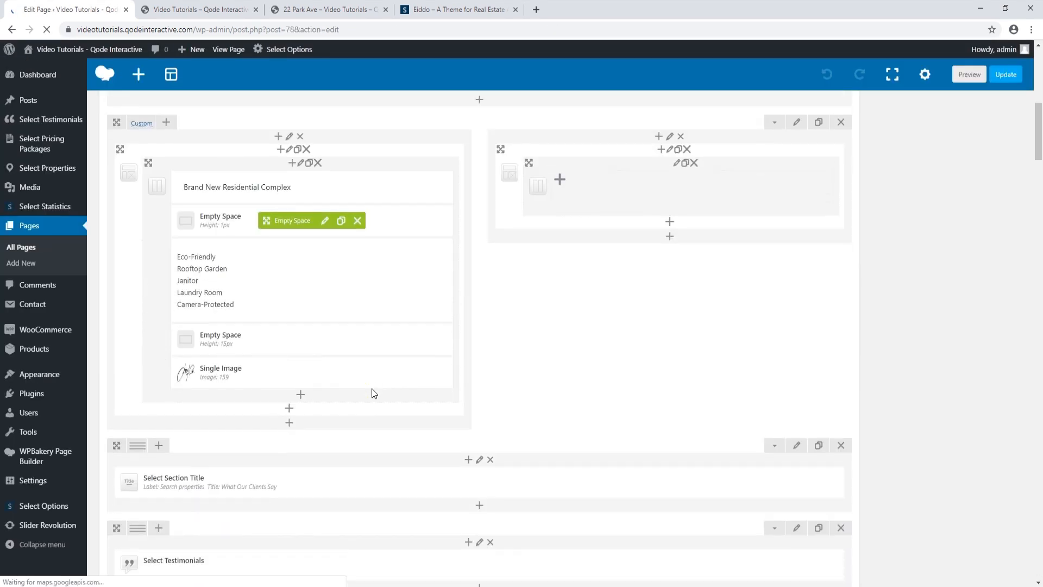
{"action": "scroll", "coordinate": [373, 391], "scroll_direction": "down", "scroll_amount": 4}
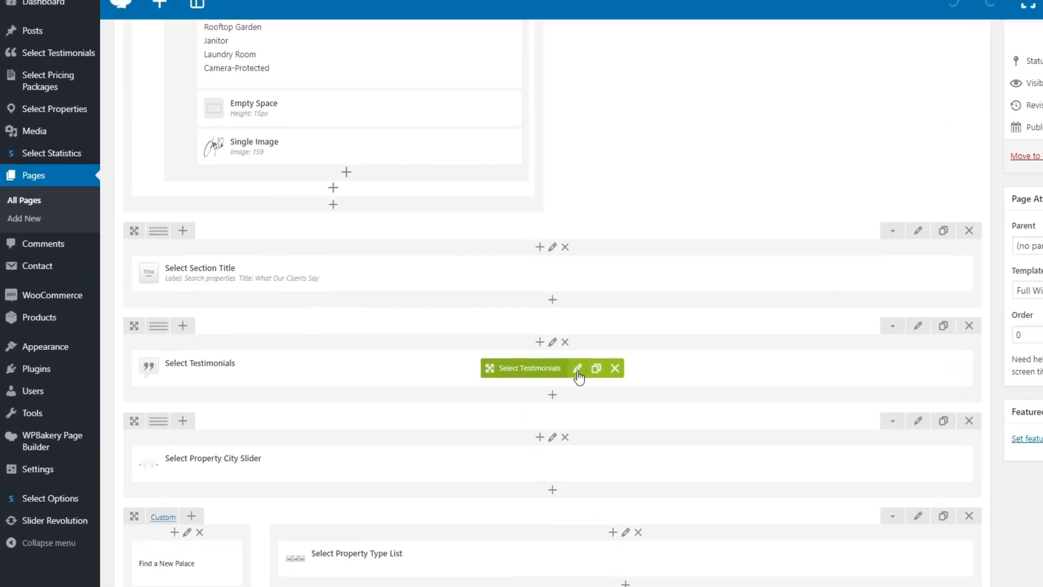
{"action": "left_click", "coordinate": [525, 385]}
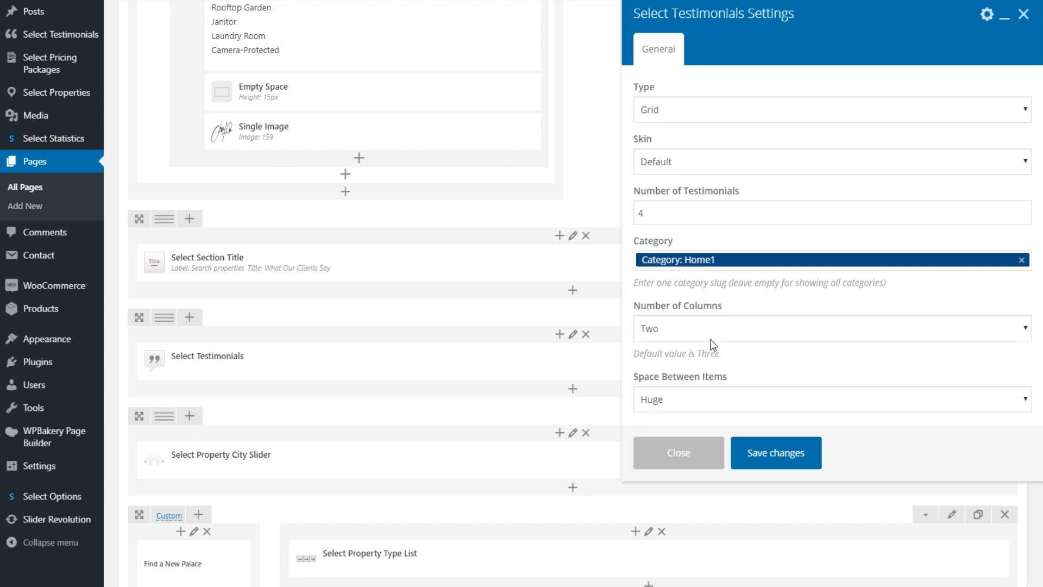
{"action": "left_click", "coordinate": [692, 456]}
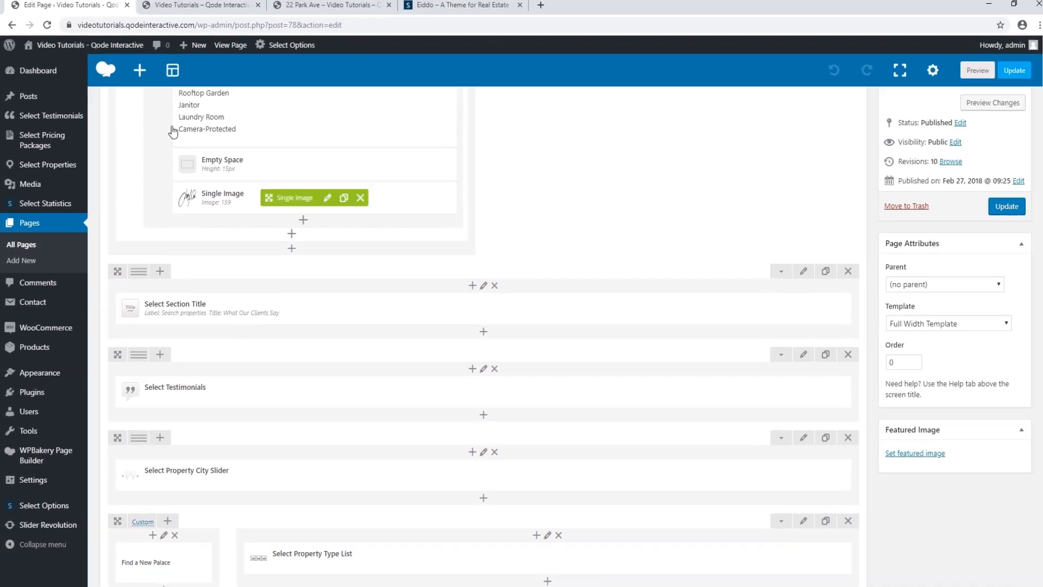
{"action": "left_click", "coordinate": [196, 8]}
{"action": "scroll", "coordinate": [374, 338], "scroll_direction": "down", "scroll_amount": 7}
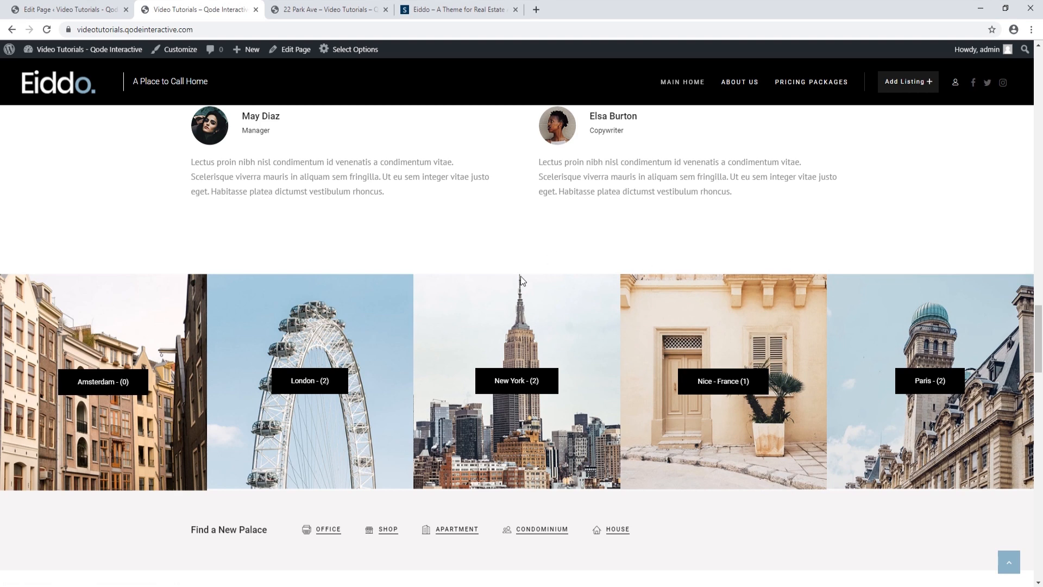
Open the New York listings, raise the minimum price to $19675, then go back to the editor
{"action": "left_click", "coordinate": [513, 381]}
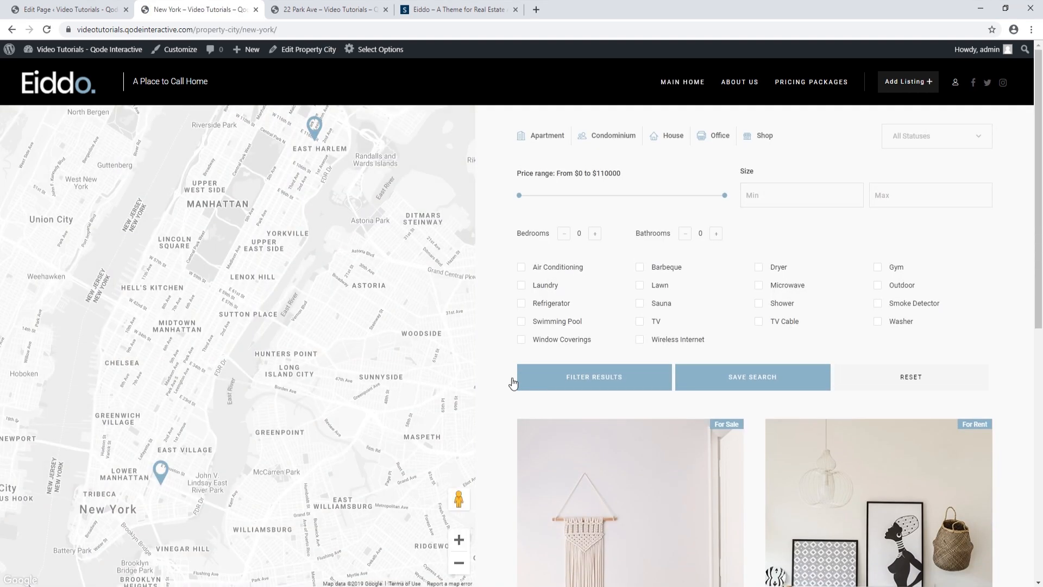
{"action": "scroll", "coordinate": [513, 382], "scroll_direction": "down", "scroll_amount": 1}
{"action": "scroll", "coordinate": [513, 383], "scroll_direction": "up", "scroll_amount": 1}
{"action": "left_click_drag", "start_coordinate": [520, 197], "coordinate": [556, 197]}
{"action": "scroll", "coordinate": [472, 318], "scroll_direction": "down", "scroll_amount": 1}
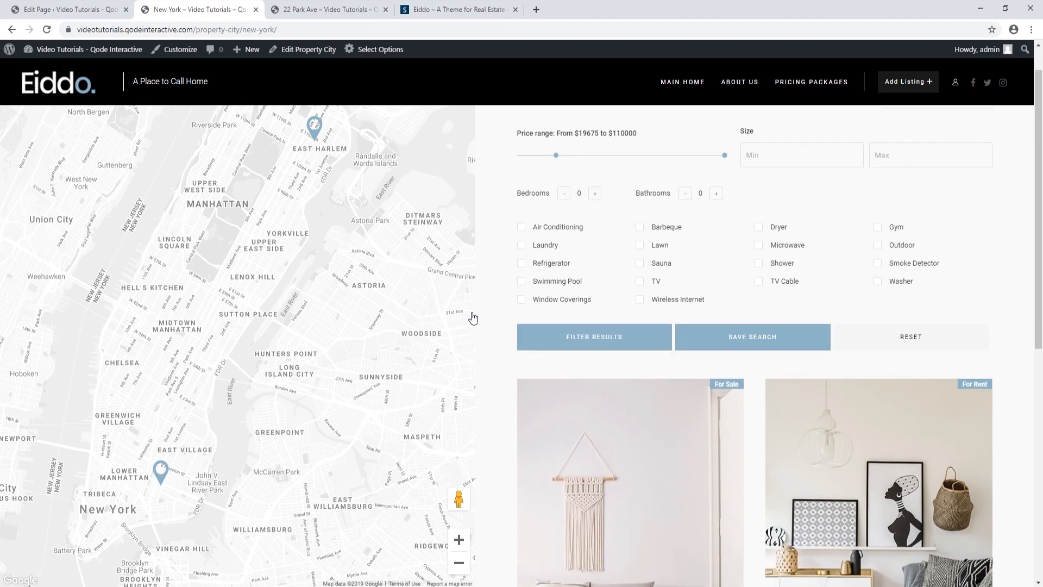
{"action": "scroll", "coordinate": [472, 318], "scroll_direction": "down", "scroll_amount": 3}
{"action": "scroll", "coordinate": [471, 317], "scroll_direction": "up", "scroll_amount": 4}
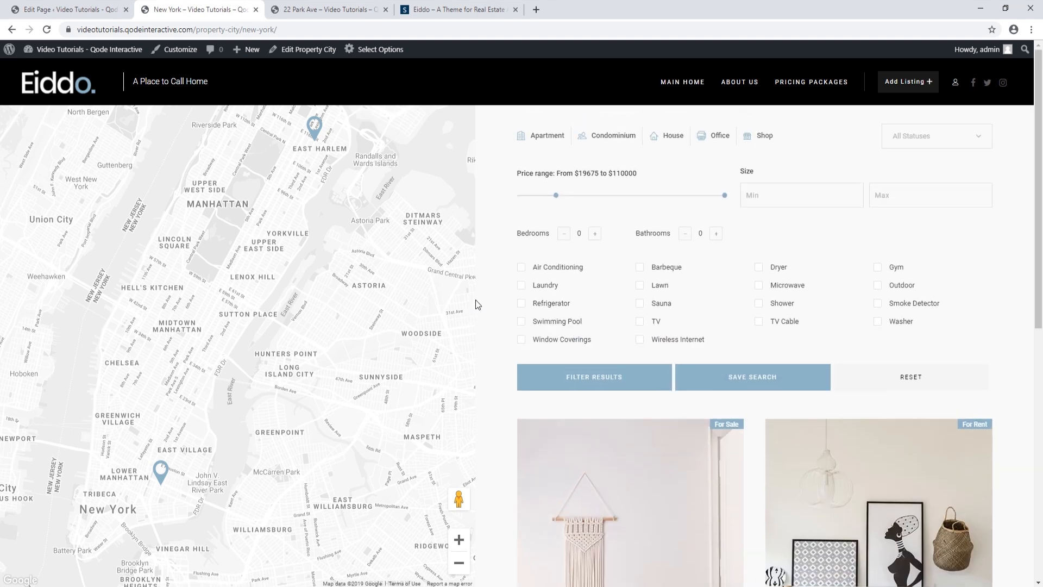
{"action": "left_click", "coordinate": [12, 30]}
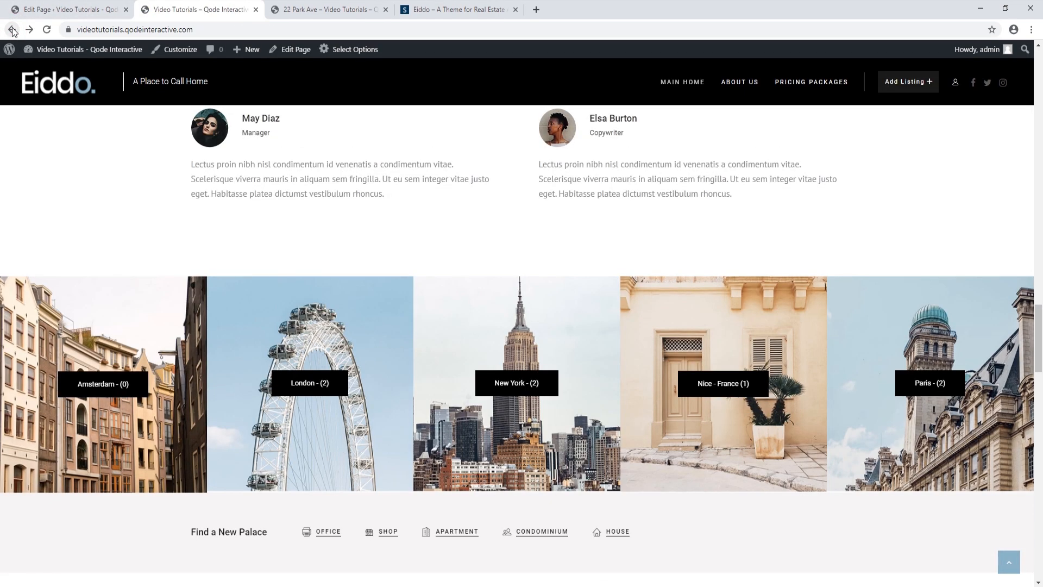
{"action": "left_click", "coordinate": [51, 9]}
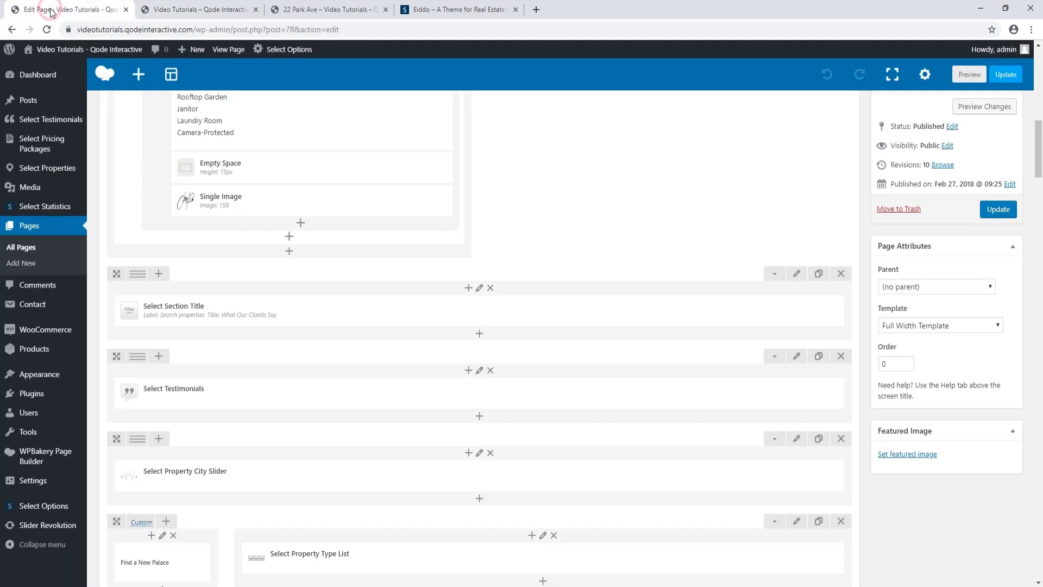
Inspect the City Slider's Space Between Cities (no spacing) and its loop/autoplay options, close unchanged, and return to the live homepage
{"action": "scroll", "coordinate": [345, 405], "scroll_direction": "down", "scroll_amount": 1}
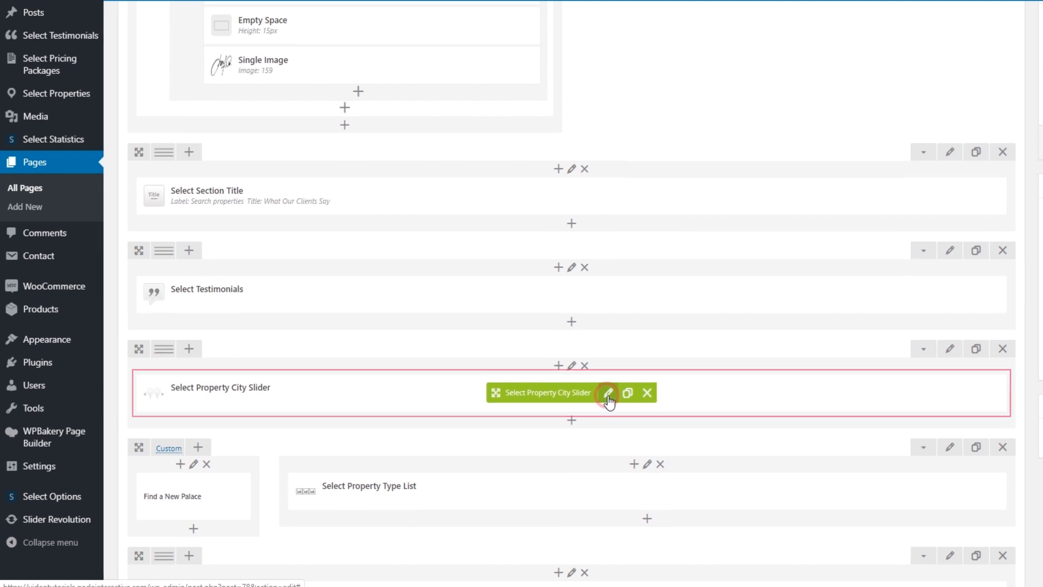
{"action": "left_click", "coordinate": [510, 418]}
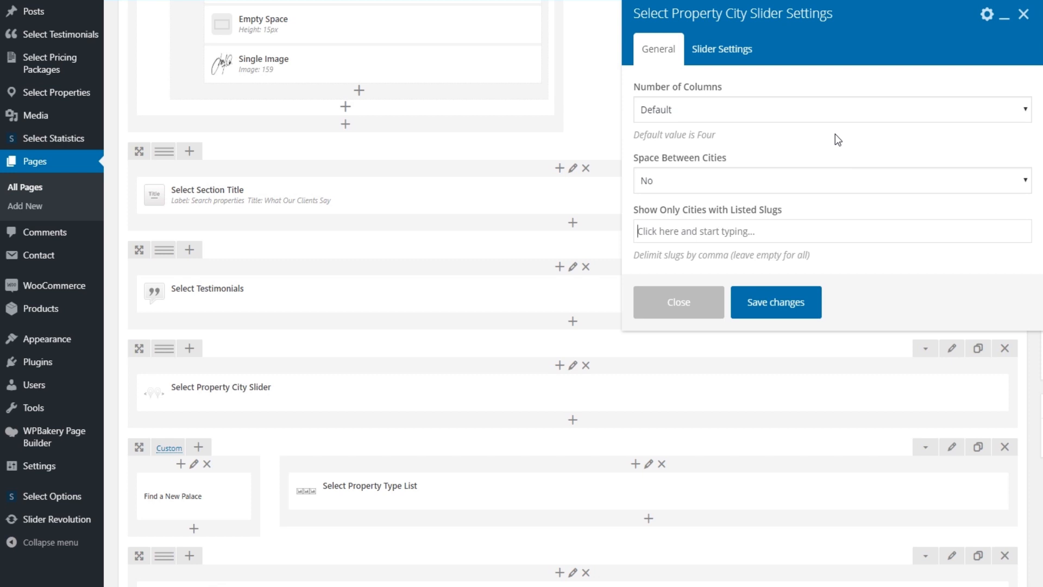
{"action": "left_click", "coordinate": [772, 179]}
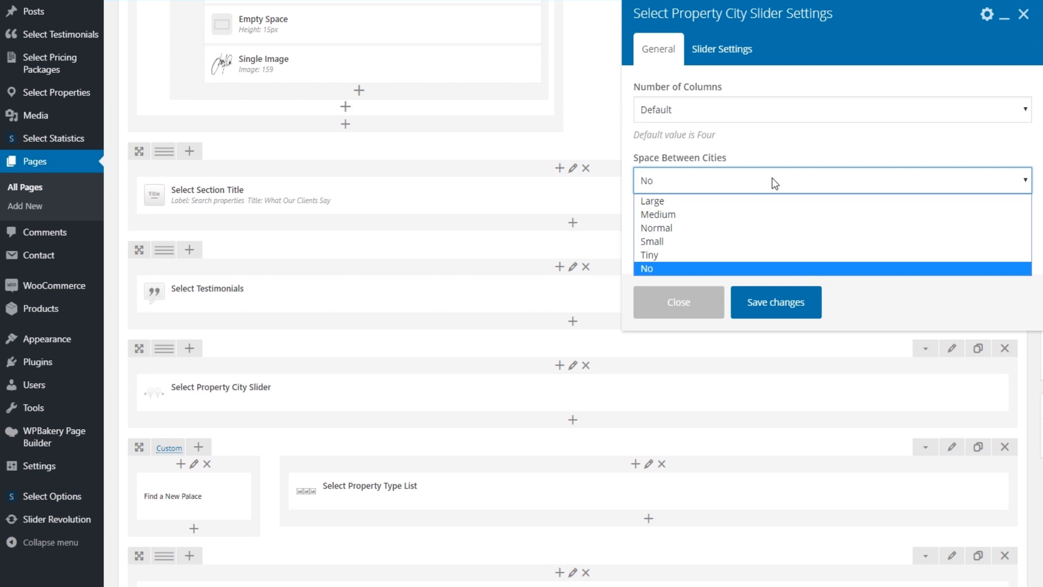
{"action": "left_click", "coordinate": [771, 179]}
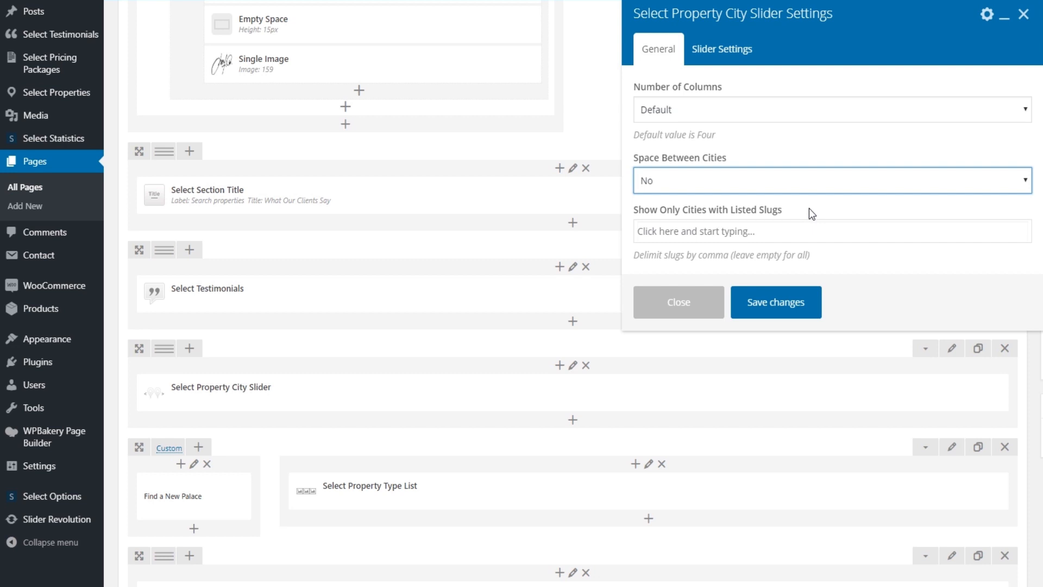
{"action": "left_click", "coordinate": [731, 52]}
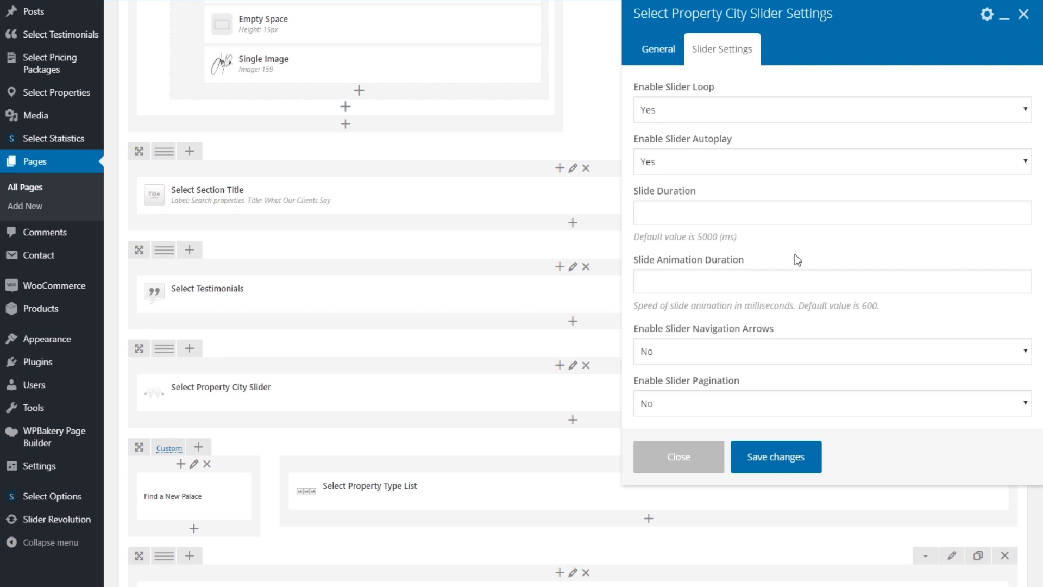
{"action": "scroll", "coordinate": [798, 260], "scroll_direction": "down", "scroll_amount": 1}
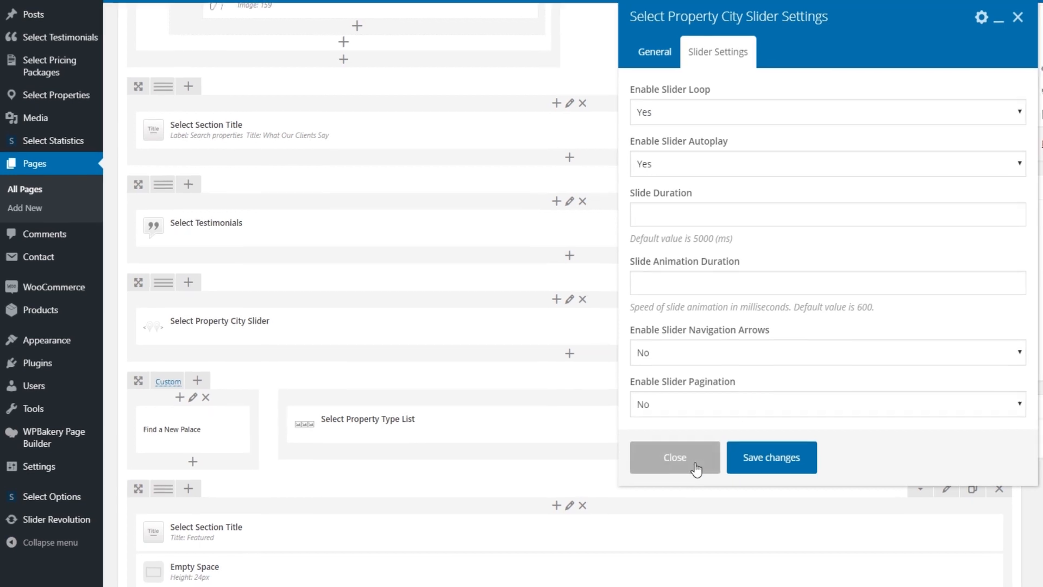
{"action": "left_click", "coordinate": [695, 466]}
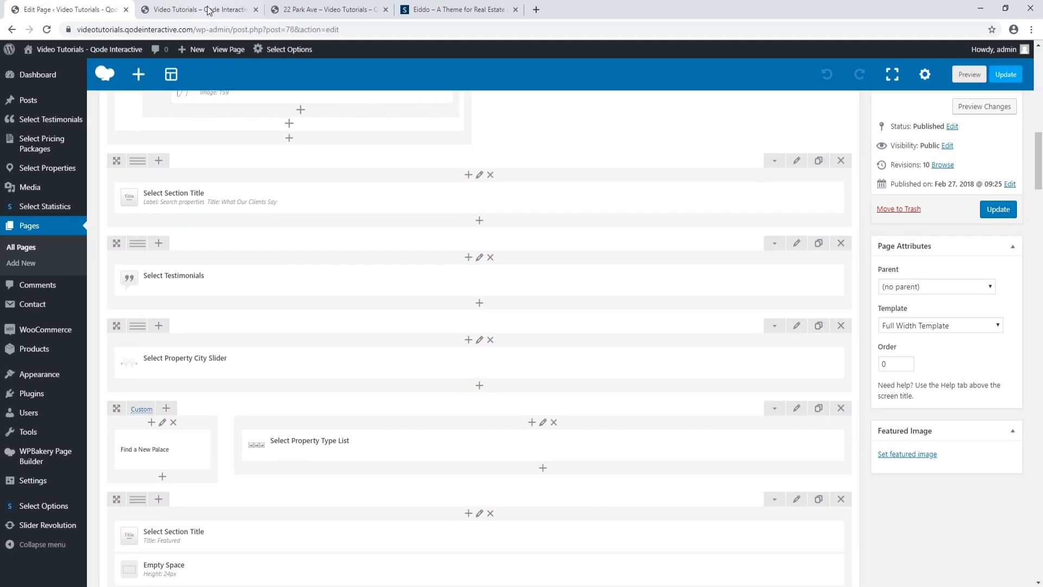
{"action": "left_click", "coordinate": [208, 10]}
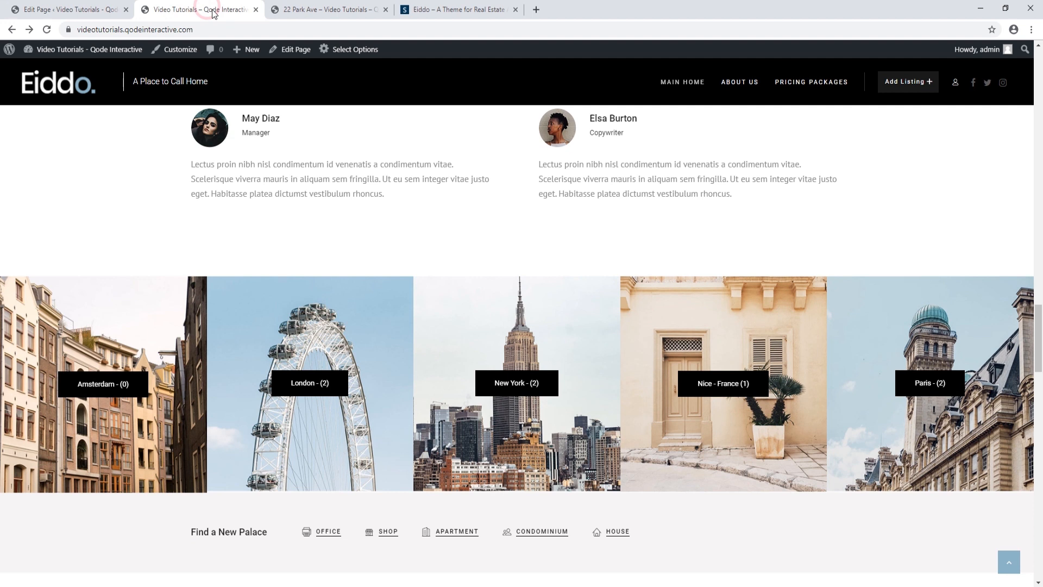
Scroll past the Find a New Palace row, then return to the Edit Page tab
{"action": "scroll", "coordinate": [360, 263], "scroll_direction": "down", "scroll_amount": 1}
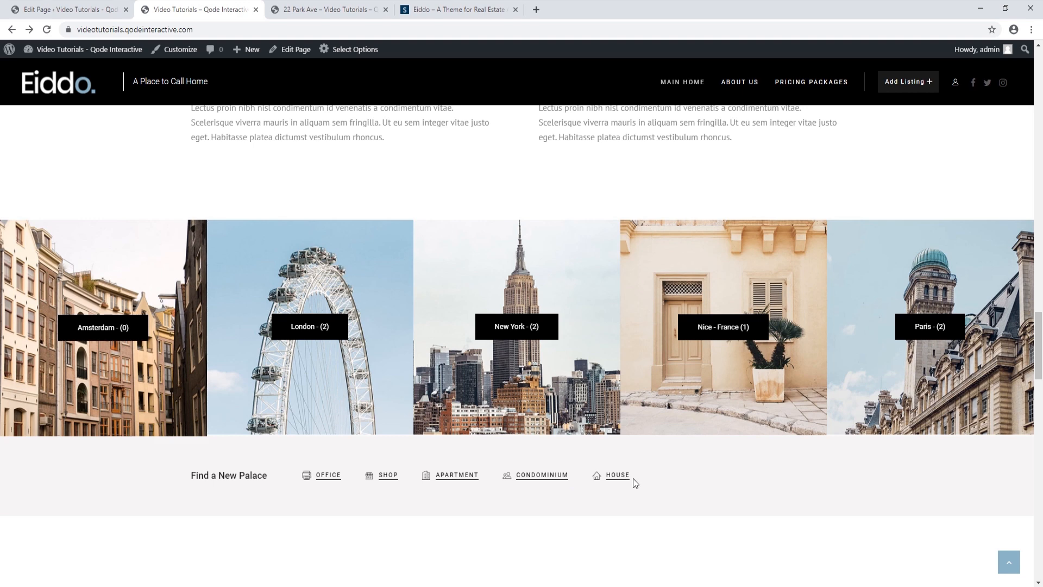
{"action": "left_click", "coordinate": [84, 8]}
Change the Find a New Palace text block's heading to 'Find Your New Home'
{"action": "scroll", "coordinate": [374, 377], "scroll_direction": "down", "scroll_amount": 2}
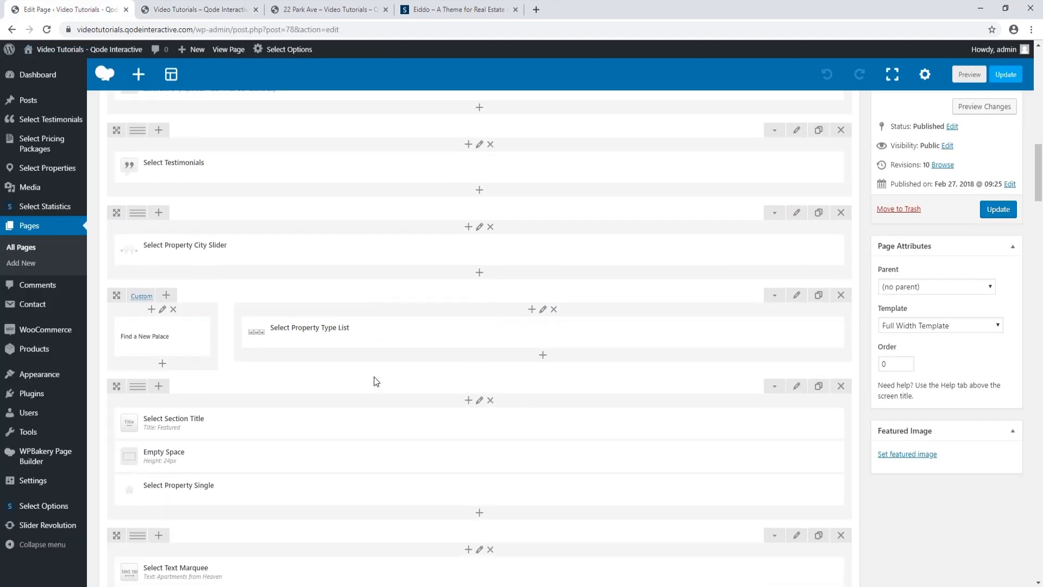
{"action": "mouse_move", "coordinate": [169, 323]}
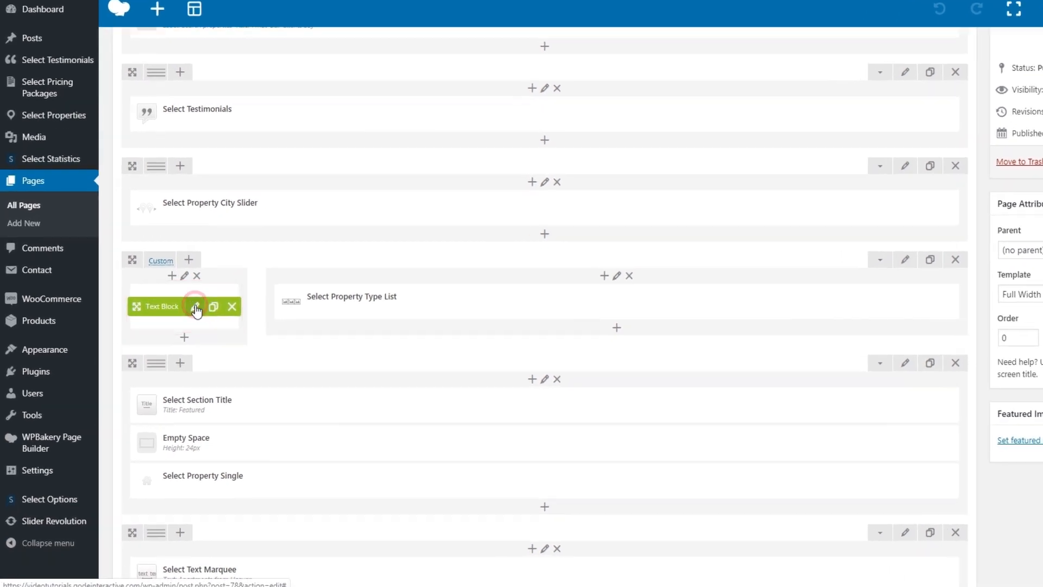
{"action": "left_click", "coordinate": [173, 334]}
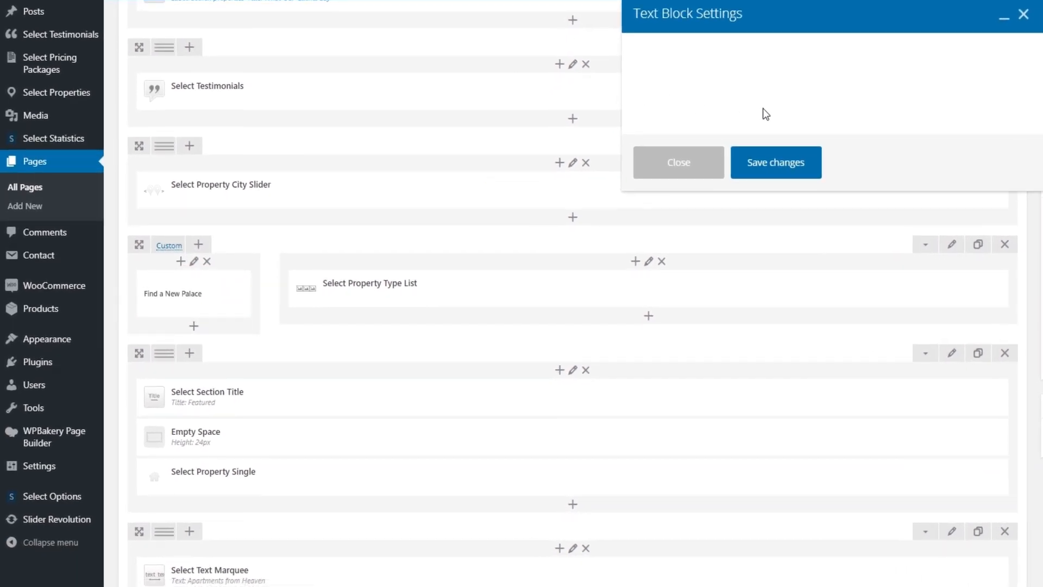
{"action": "triple_click", "coordinate": [745, 170]}
{"action": "type", "text": "Find Your New Home"}
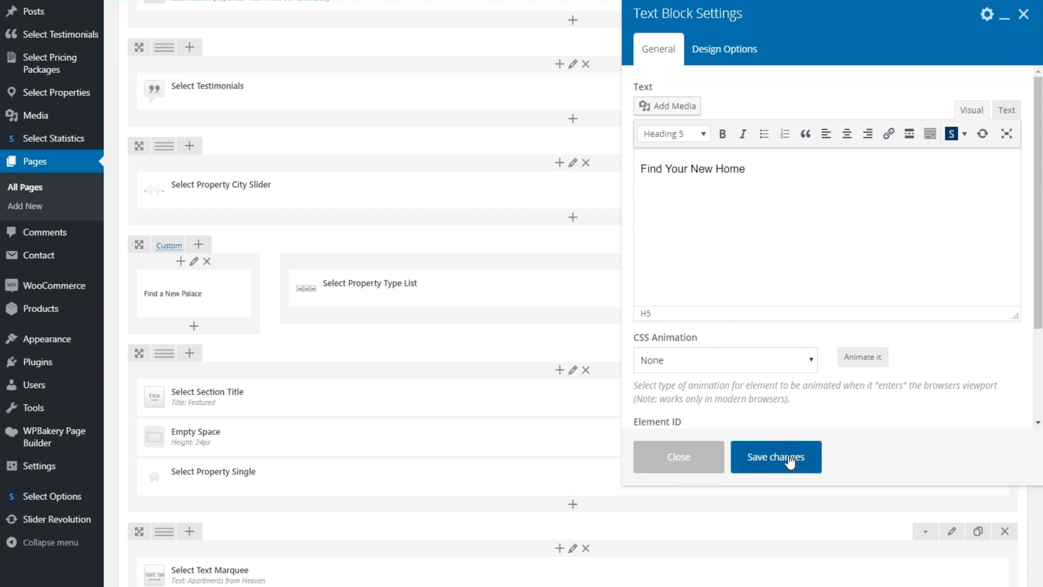
{"action": "left_click", "coordinate": [791, 462]}
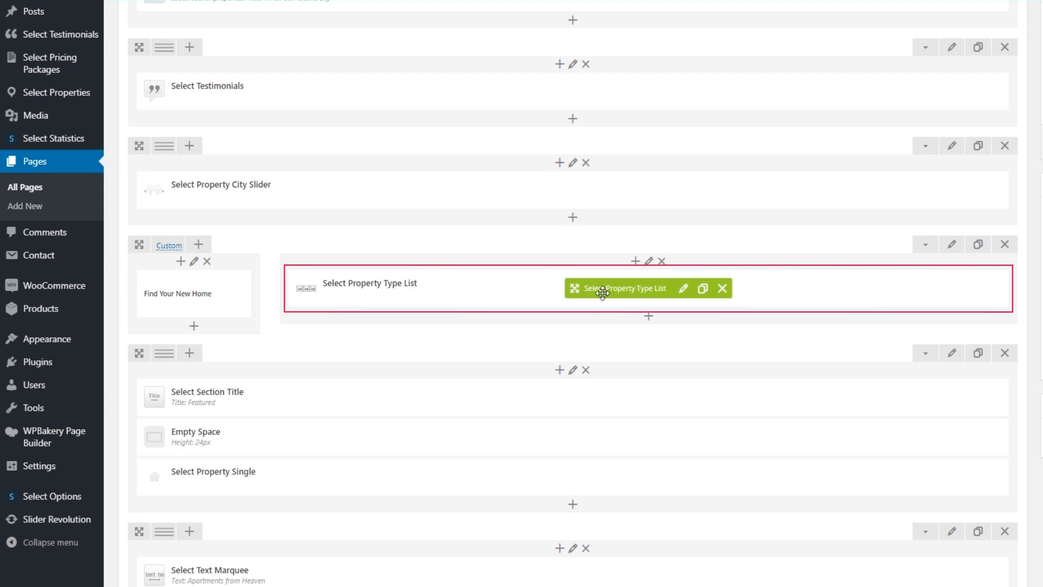
Check the Property Type List skin, keep it on Default, and update the homepage
{"action": "left_click", "coordinate": [684, 288]}
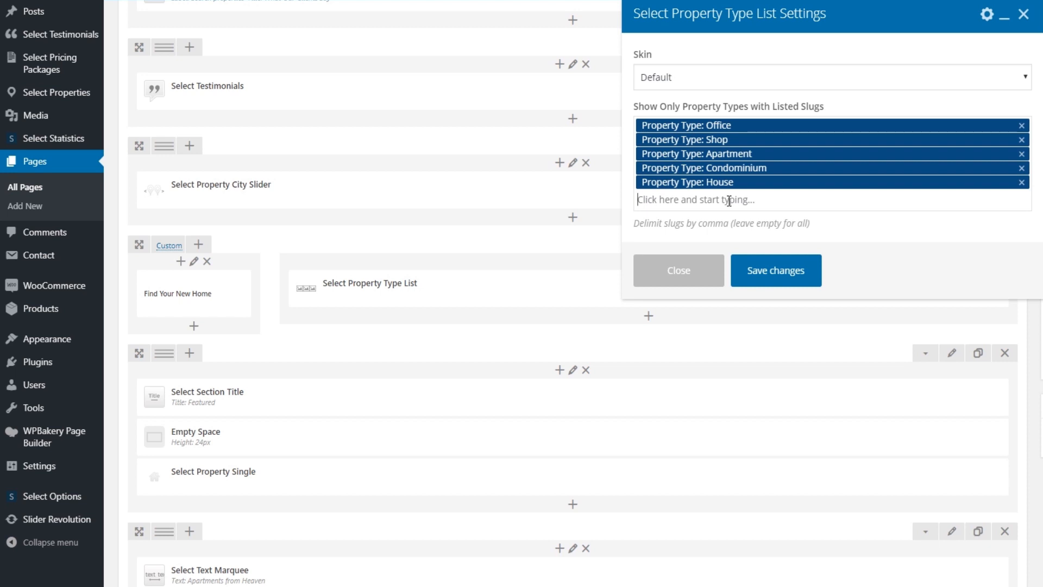
{"action": "left_click", "coordinate": [1016, 78]}
{"action": "left_click", "coordinate": [1018, 74]}
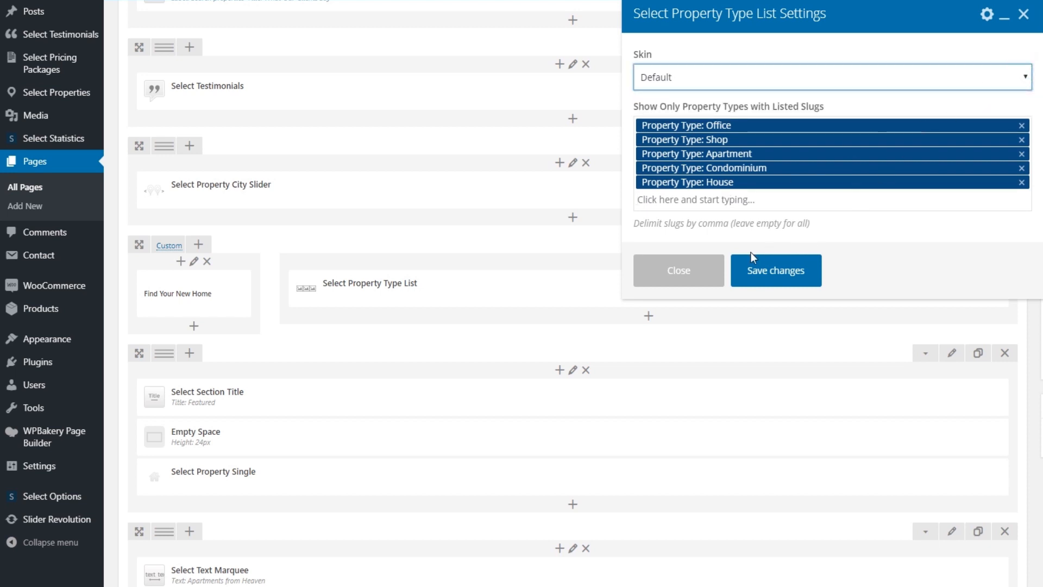
{"action": "left_click", "coordinate": [694, 270]}
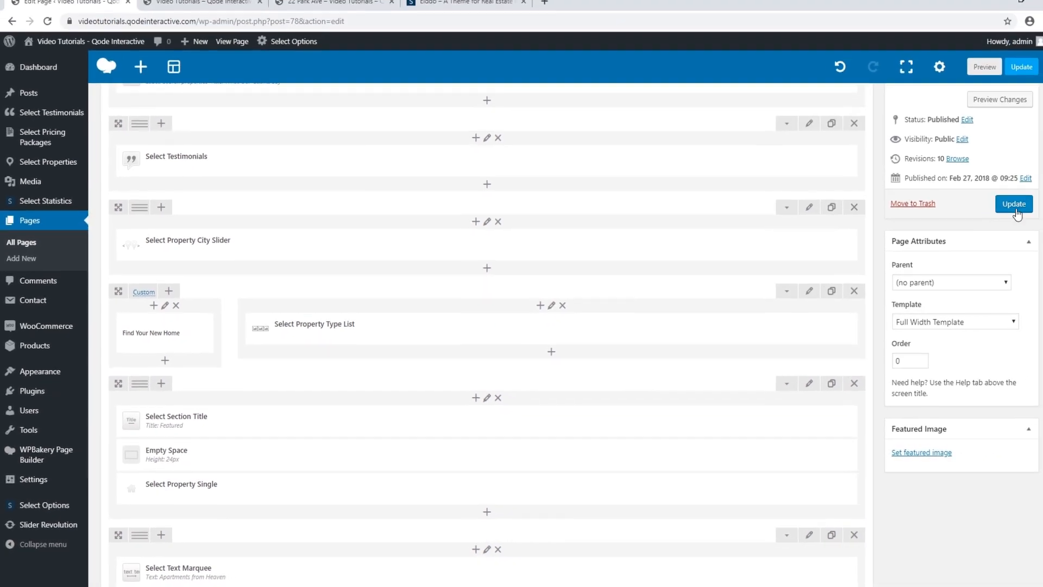
{"action": "left_click", "coordinate": [1017, 203]}
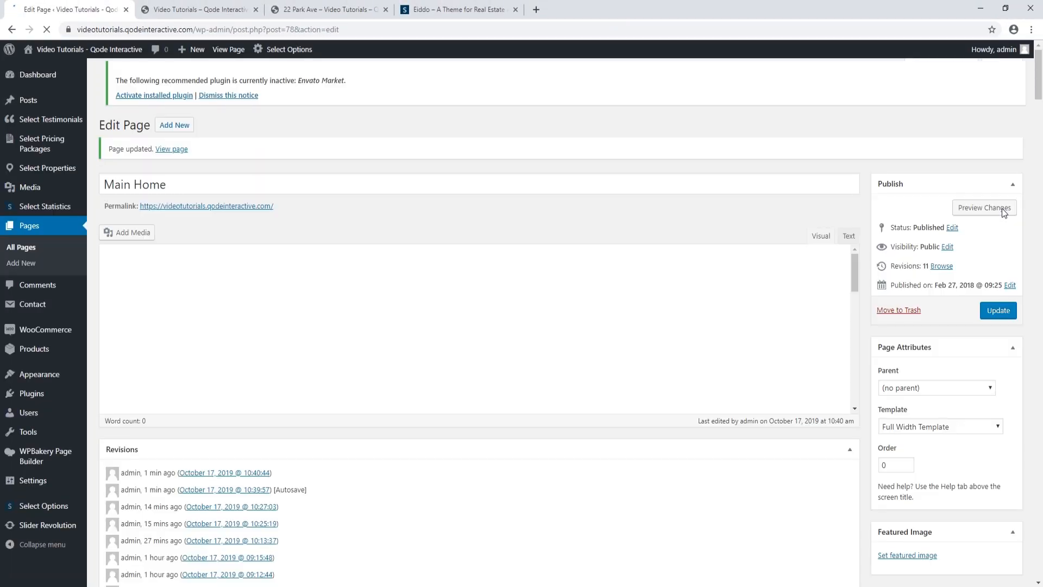
Preview the updated homepage and reload it to show the new heading
{"action": "left_click", "coordinate": [1002, 208]}
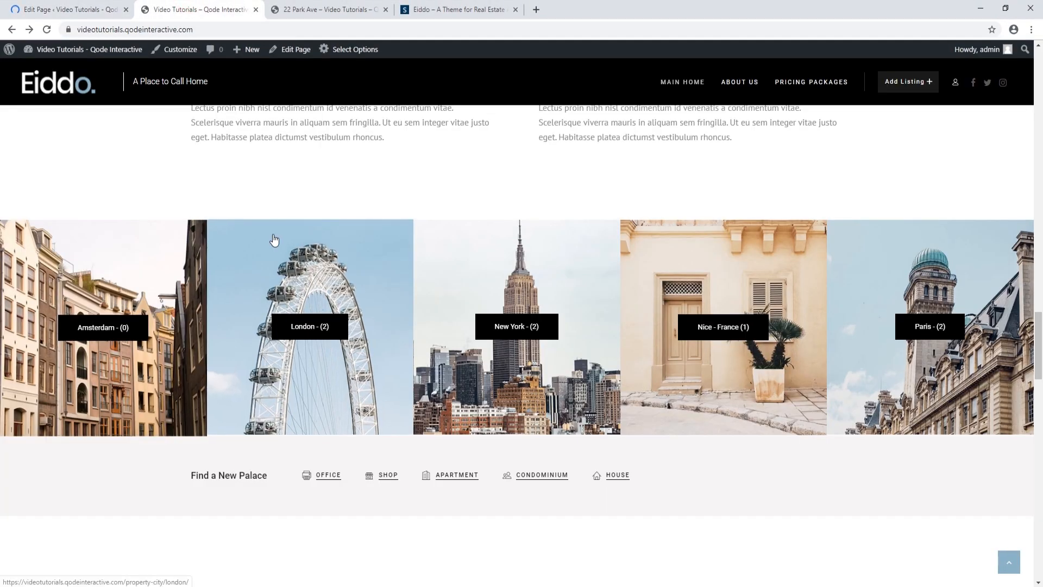
{"action": "left_click", "coordinate": [48, 30]}
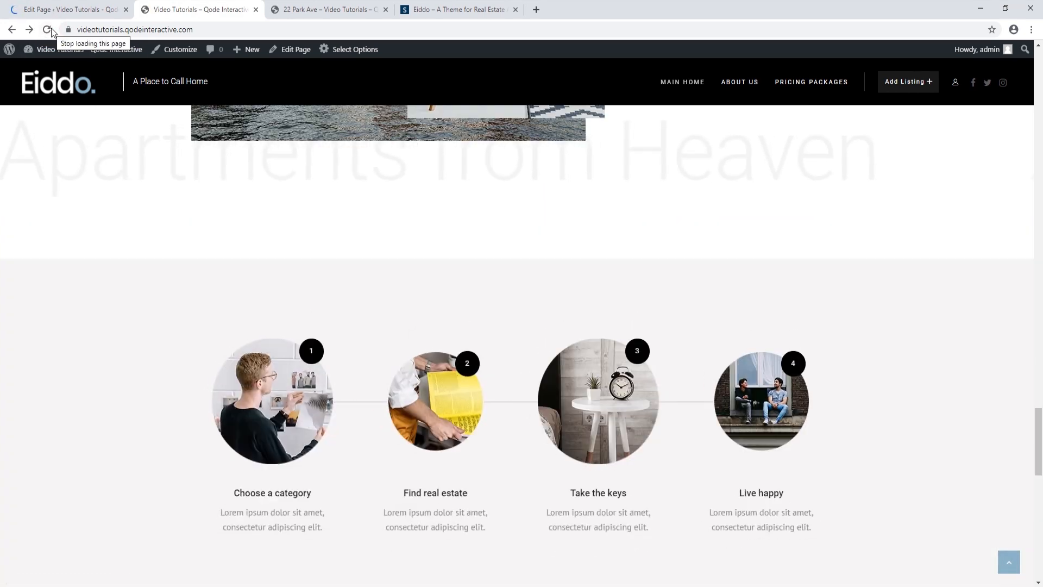
{"action": "scroll", "coordinate": [67, 304], "scroll_direction": "up", "scroll_amount": 10}
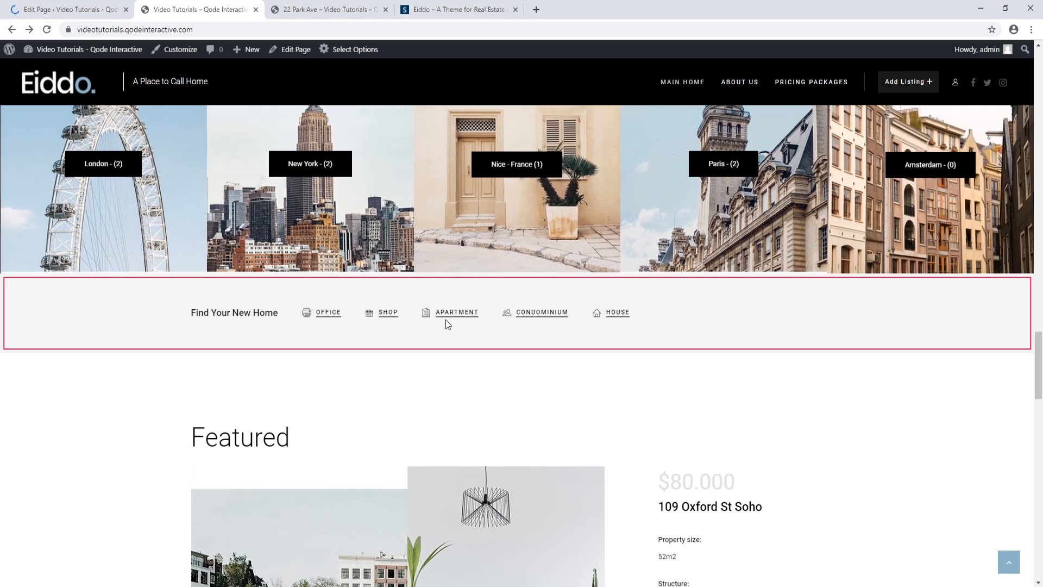
Follow the APARTMENT link, browse its listings, then go back and switch to the editor tab
{"action": "left_click", "coordinate": [454, 313]}
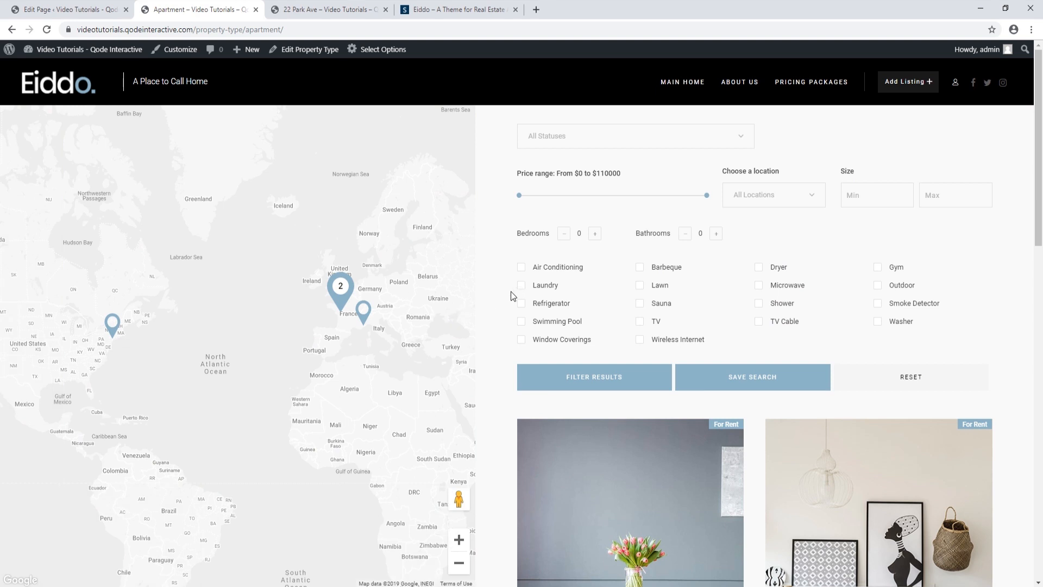
{"action": "scroll", "coordinate": [511, 295], "scroll_direction": "down", "scroll_amount": 8}
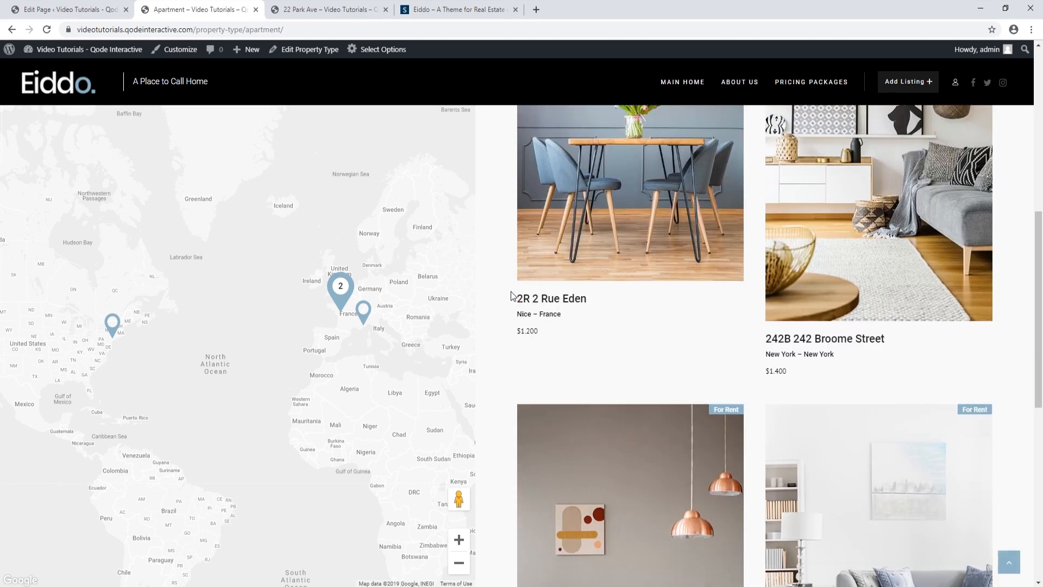
{"action": "scroll", "coordinate": [511, 294], "scroll_direction": "down", "scroll_amount": 5}
{"action": "scroll", "coordinate": [510, 294], "scroll_direction": "up", "scroll_amount": 8}
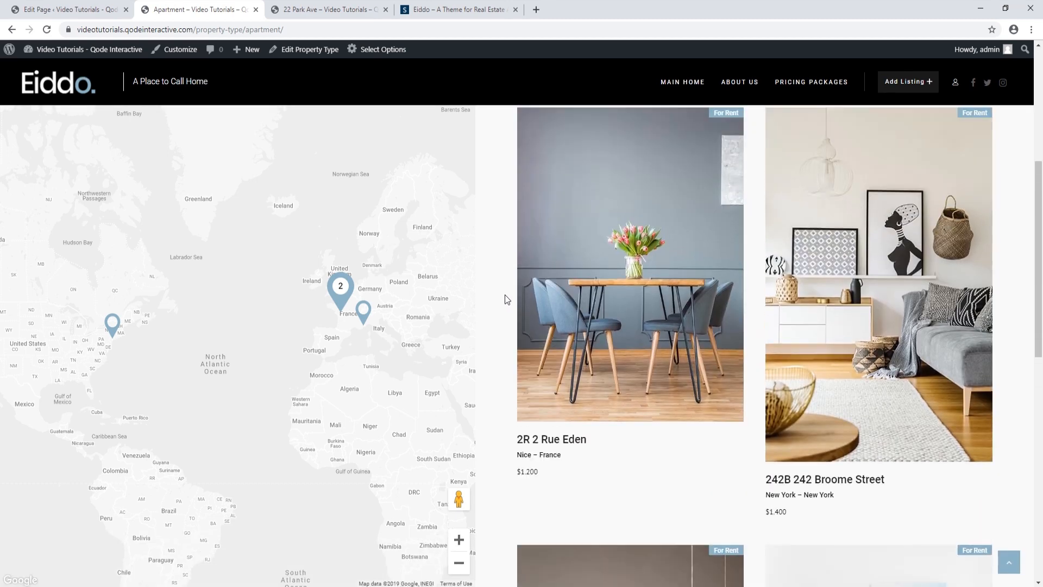
{"action": "scroll", "coordinate": [505, 295], "scroll_direction": "up", "scroll_amount": 5}
{"action": "left_click", "coordinate": [11, 29]}
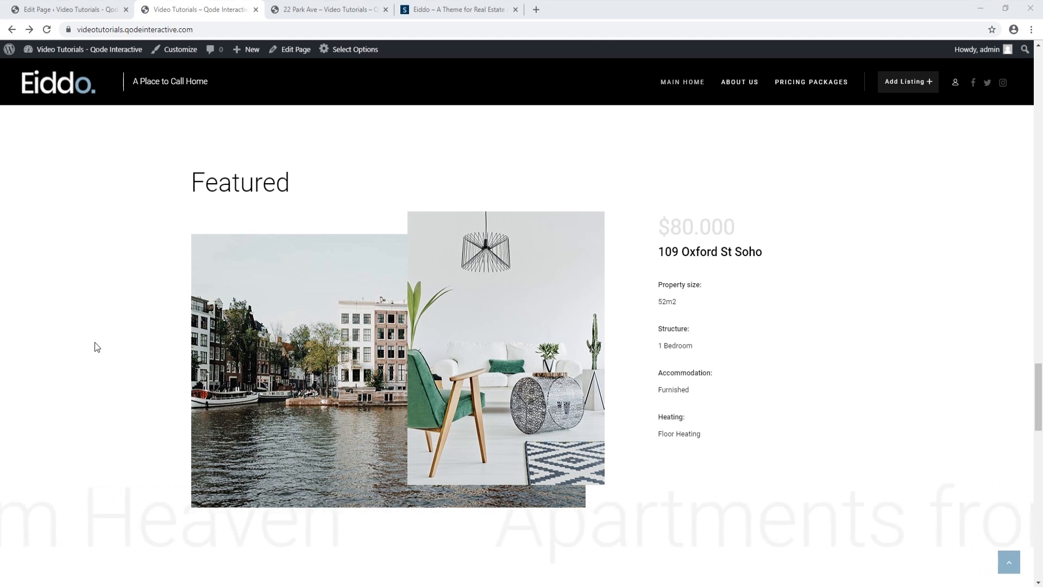
{"action": "left_click", "coordinate": [68, 11]}
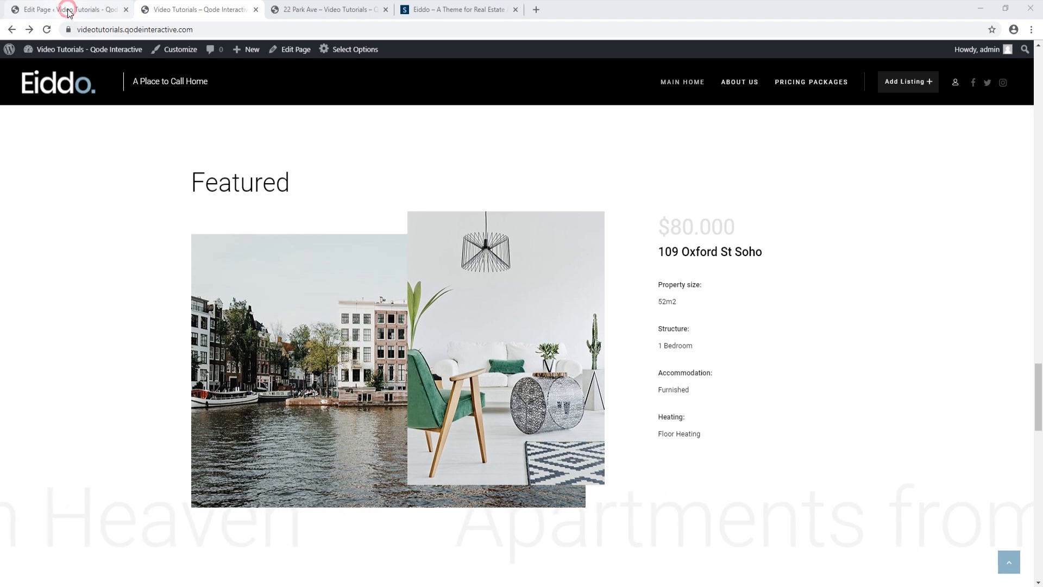
Open the Featured row's Section Title settings, check its Title Style, and close without changes
{"action": "scroll", "coordinate": [313, 466], "scroll_direction": "down", "scroll_amount": 4}
{"action": "scroll", "coordinate": [310, 463], "scroll_direction": "down", "scroll_amount": 10}
{"action": "scroll", "coordinate": [310, 468], "scroll_direction": "down", "scroll_amount": 1}
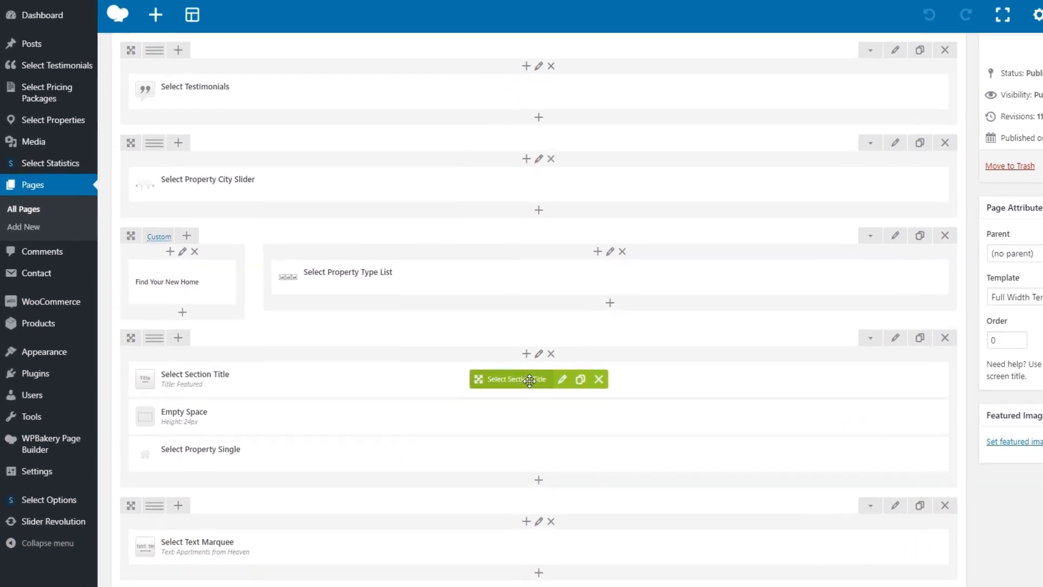
{"action": "left_click", "coordinate": [563, 379]}
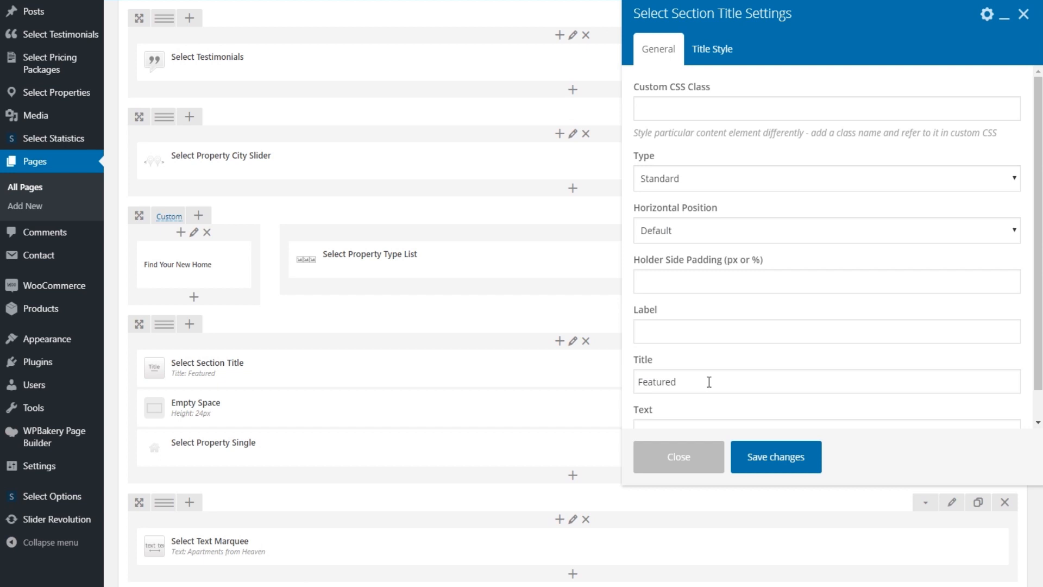
{"action": "scroll", "coordinate": [709, 382], "scroll_direction": "down", "scroll_amount": 1}
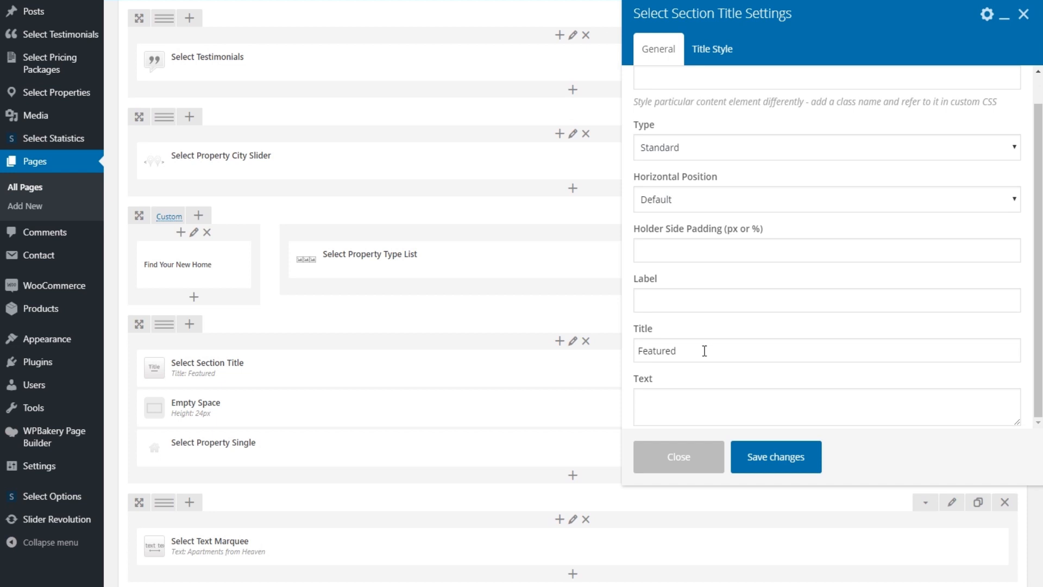
{"action": "scroll", "coordinate": [715, 319], "scroll_direction": "up", "scroll_amount": 1}
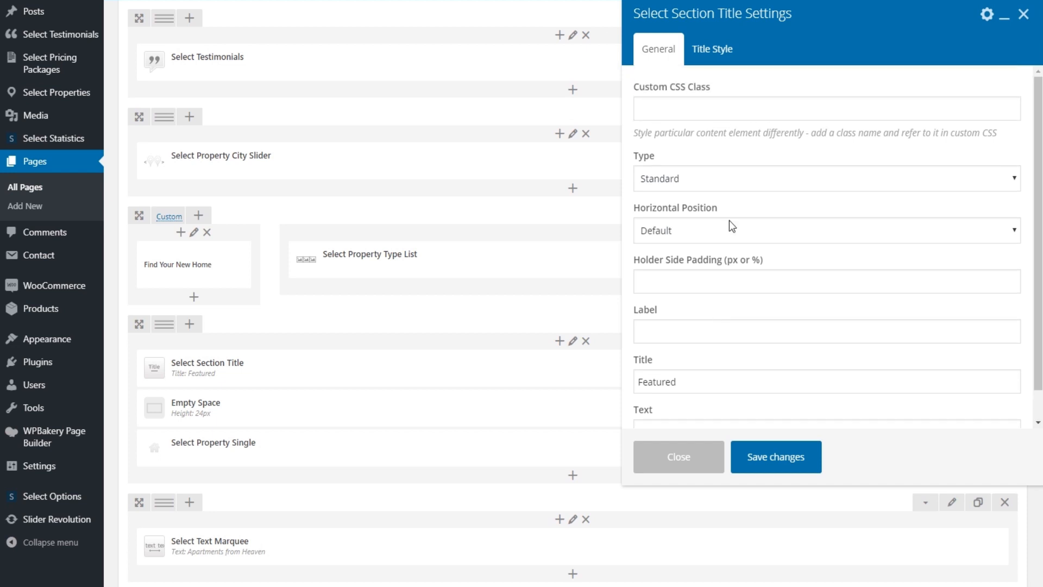
{"action": "left_click", "coordinate": [720, 50]}
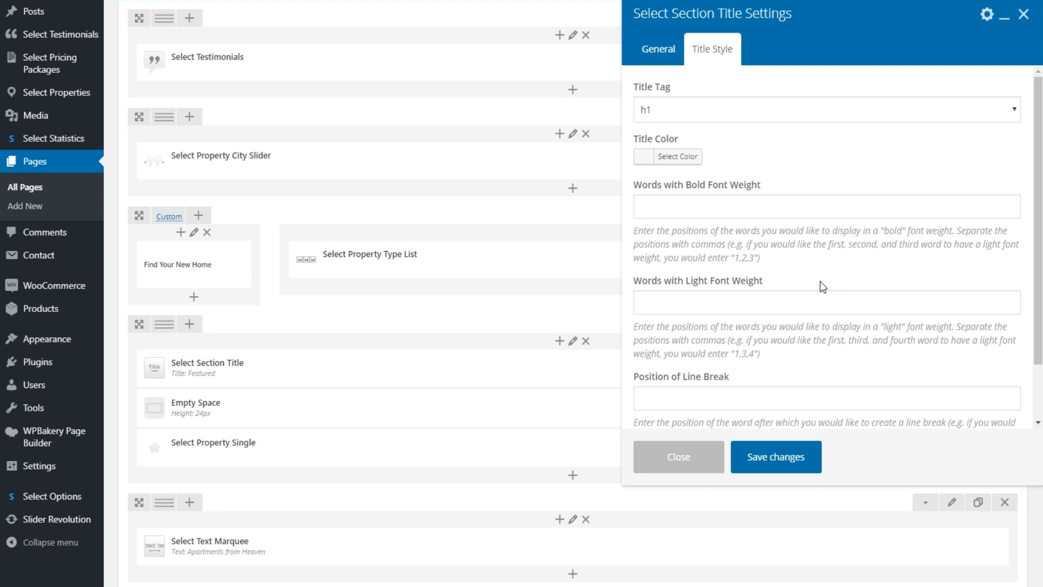
{"action": "left_click", "coordinate": [674, 457]}
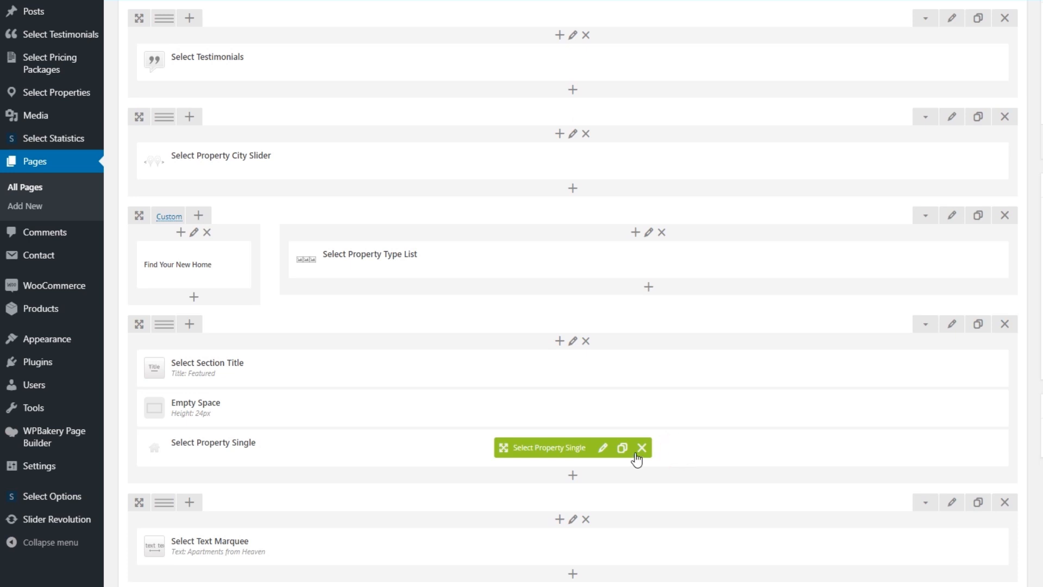
Replace the featured property 109 Oxford St Soho with 2 Rue Eden and update Main Home
{"action": "left_click", "coordinate": [603, 448]}
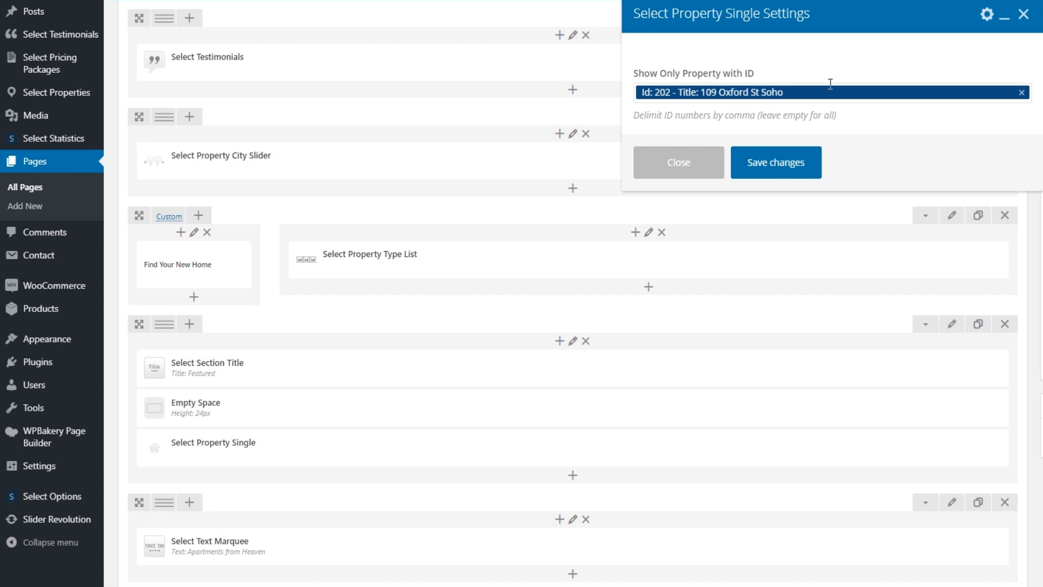
{"action": "left_click", "coordinate": [1021, 93]}
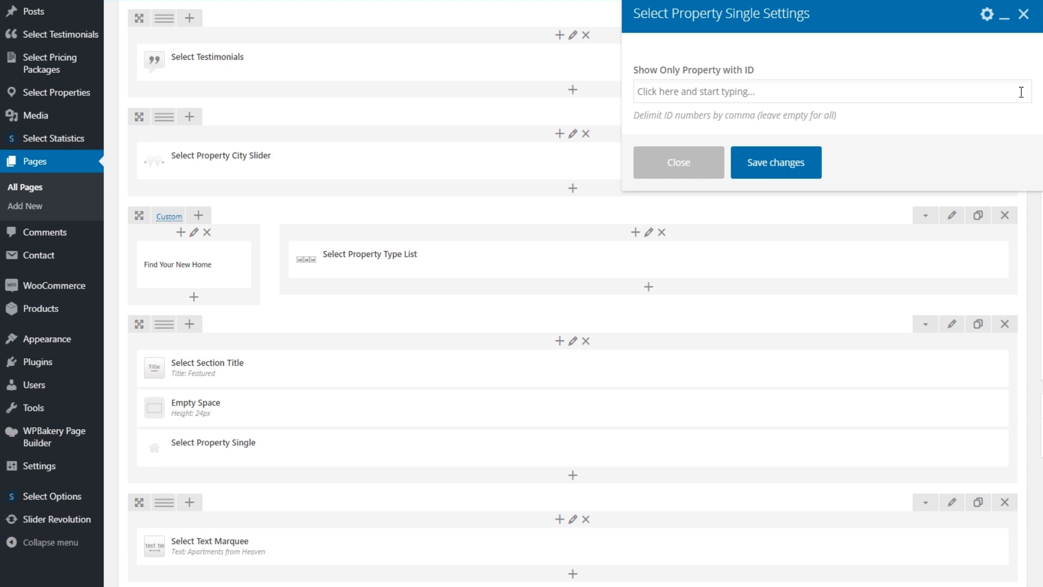
{"action": "scroll", "coordinate": [1014, 92], "scroll_direction": "down", "scroll_amount": 10}
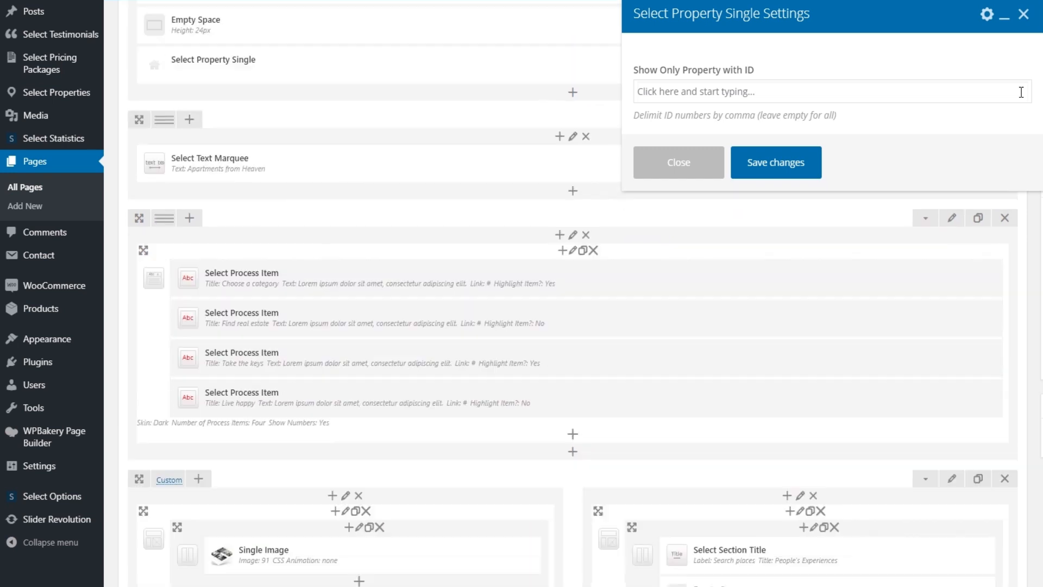
{"action": "left_click", "coordinate": [856, 90]}
{"action": "type", "text": "2 rue ede"}
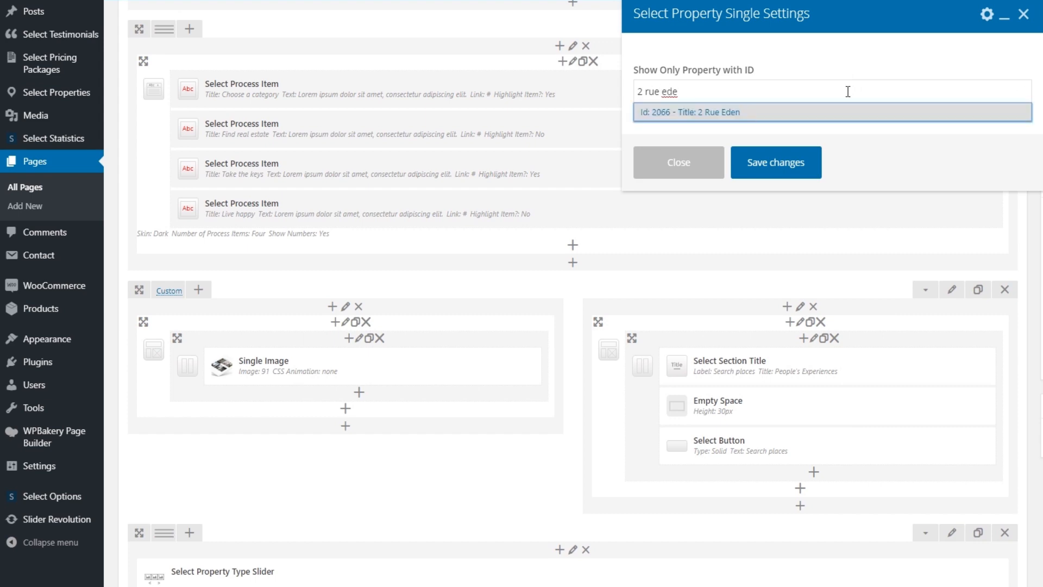
{"action": "left_click", "coordinate": [778, 116]}
{"action": "left_click", "coordinate": [789, 161]}
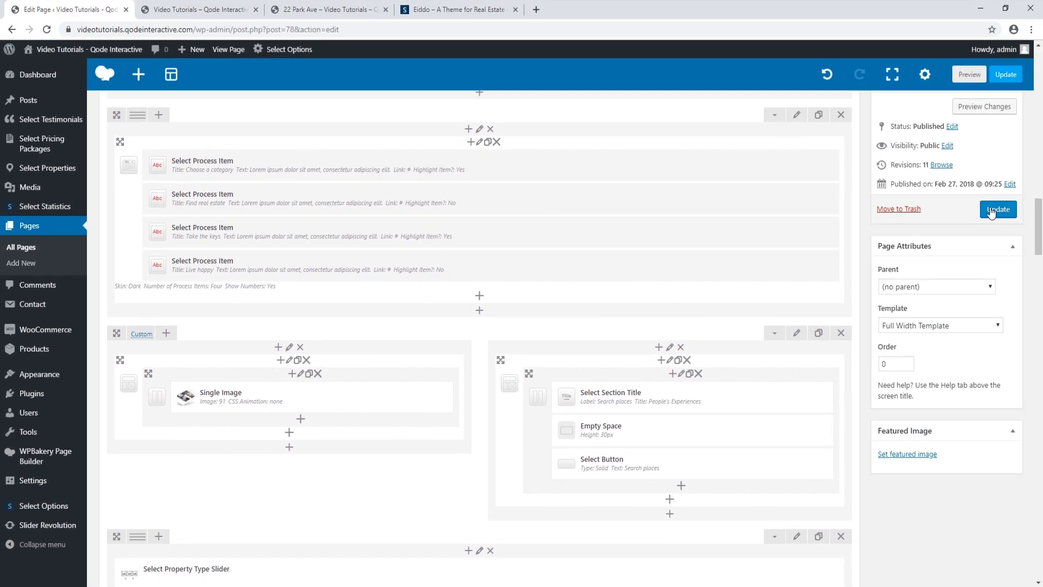
{"action": "left_click", "coordinate": [992, 211]}
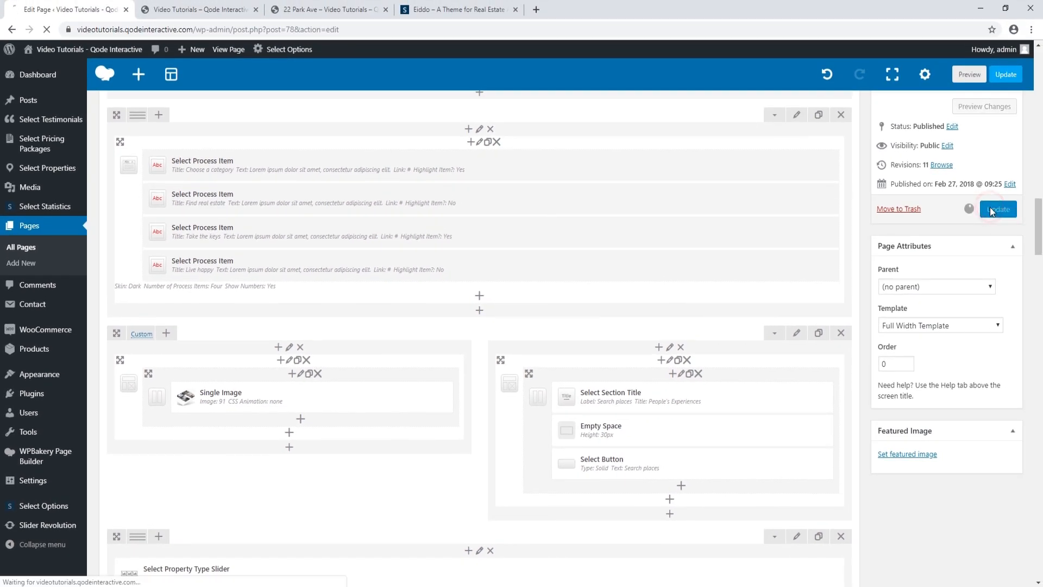
{"action": "left_click", "coordinate": [187, 15]}
{"action": "left_click", "coordinate": [49, 30]}
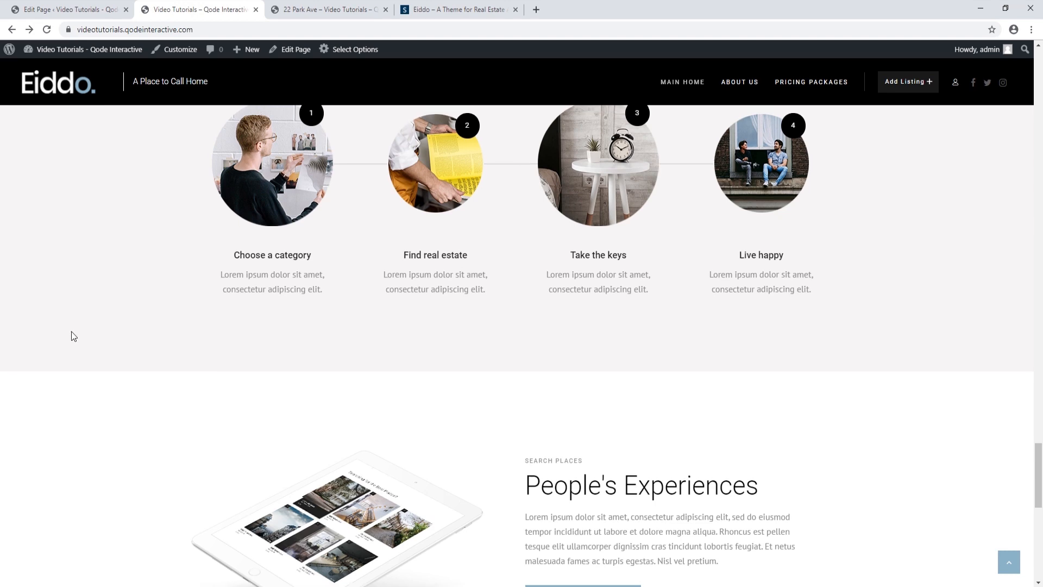
{"action": "scroll", "coordinate": [74, 336], "scroll_direction": "up", "scroll_amount": 15}
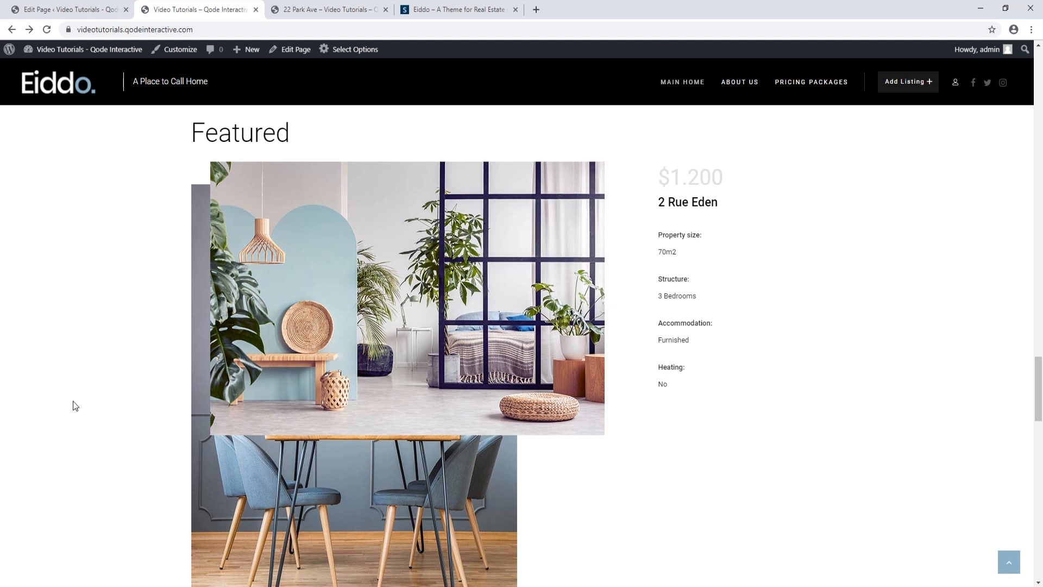
{"action": "left_click", "coordinate": [68, 10]}
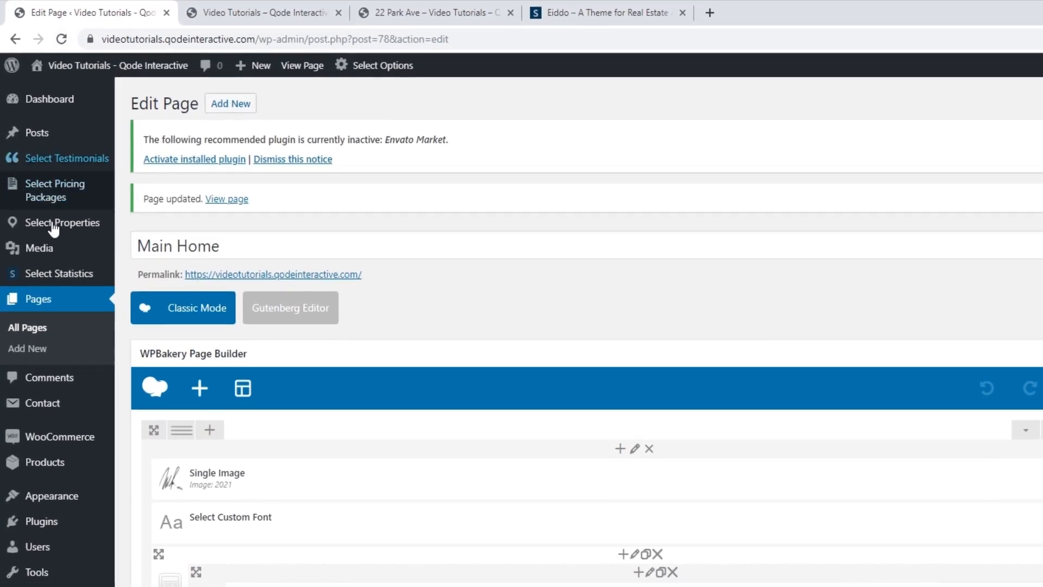
Open the 2 Rue Eden property from the properties list for editing
{"action": "mouse_move", "coordinate": [50, 171]}
{"action": "left_click", "coordinate": [154, 238]}
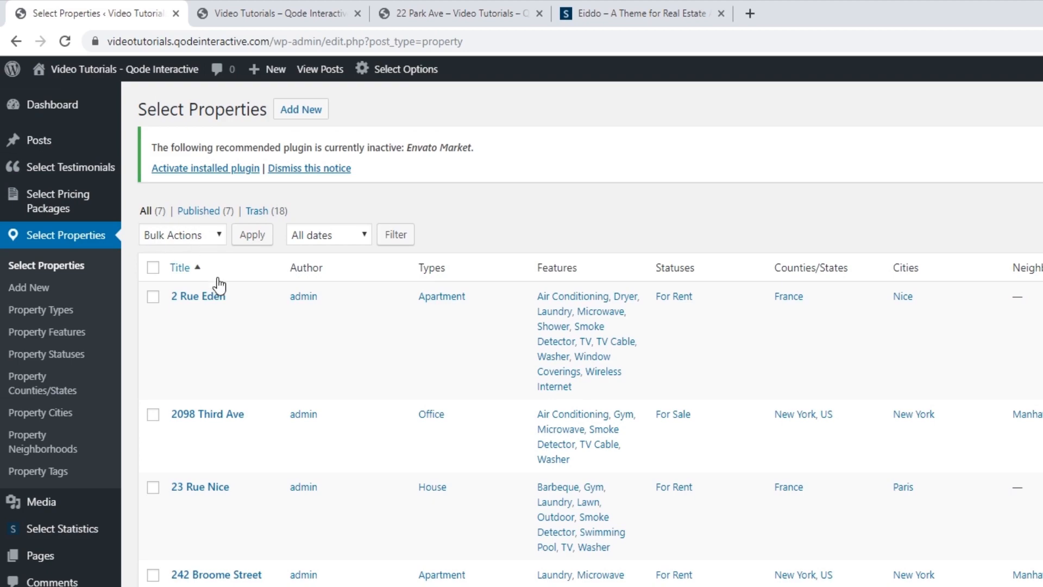
{"action": "left_click", "coordinate": [217, 298]}
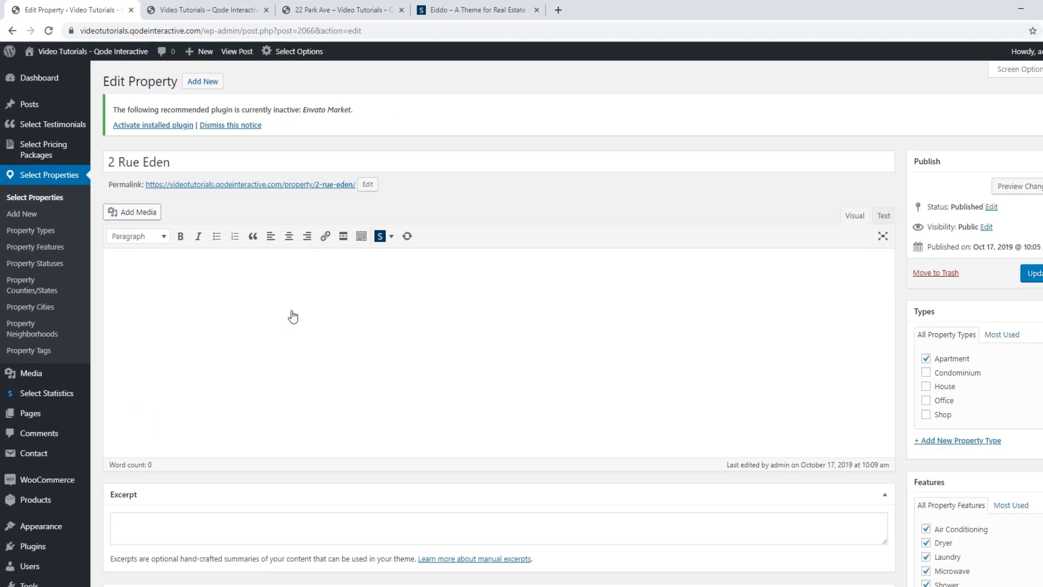
{"action": "scroll", "coordinate": [297, 299], "scroll_direction": "down", "scroll_amount": 3}
{"action": "scroll", "coordinate": [297, 298], "scroll_direction": "down", "scroll_amount": 20}
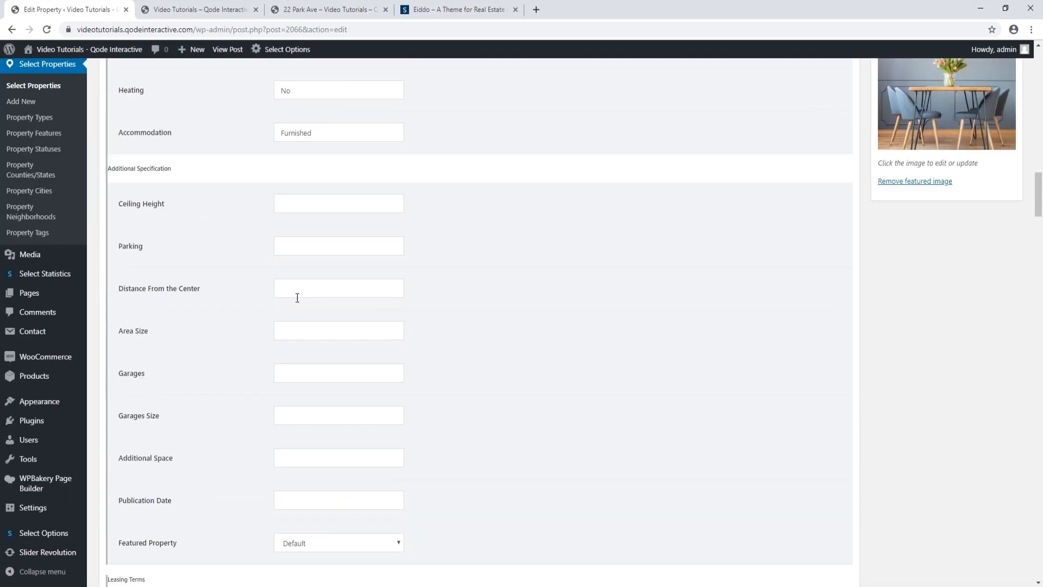
{"action": "scroll", "coordinate": [297, 301], "scroll_direction": "down", "scroll_amount": 20}
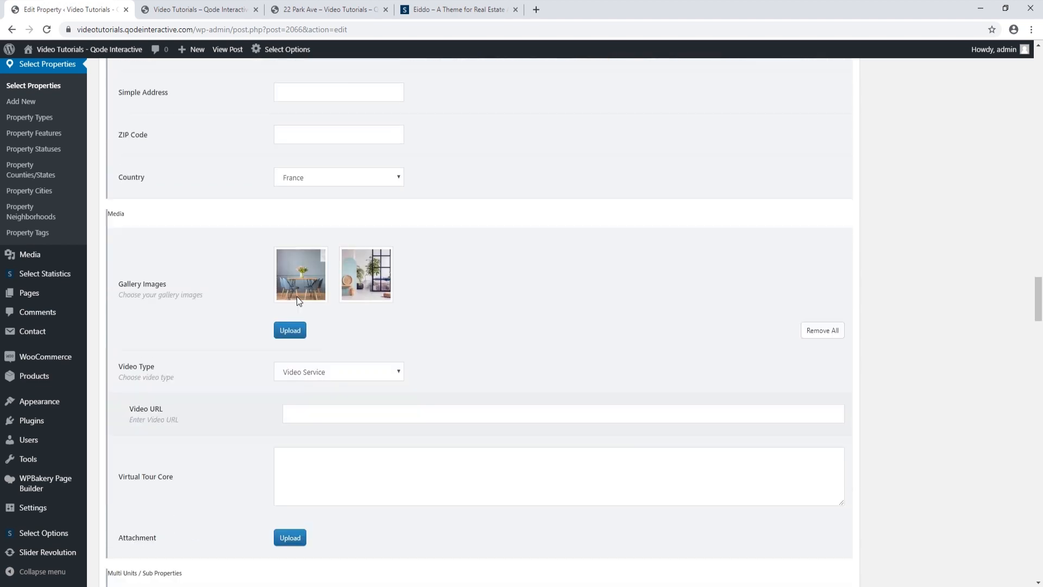
Reverse the order of the 2 Rue Eden gallery images and update the property
{"action": "left_click", "coordinate": [299, 333]}
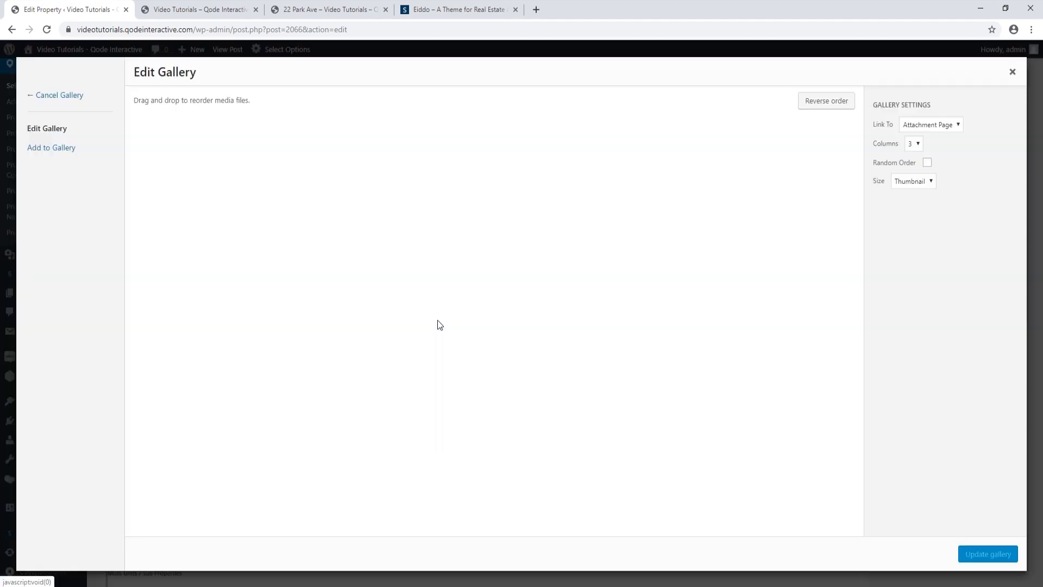
{"action": "left_click", "coordinate": [833, 104]}
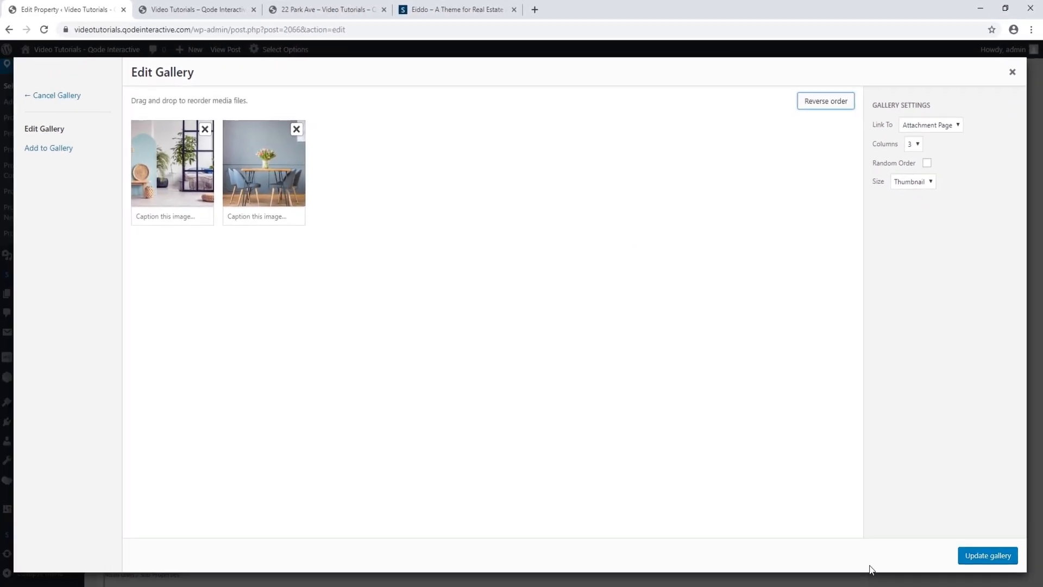
{"action": "left_click", "coordinate": [985, 554]}
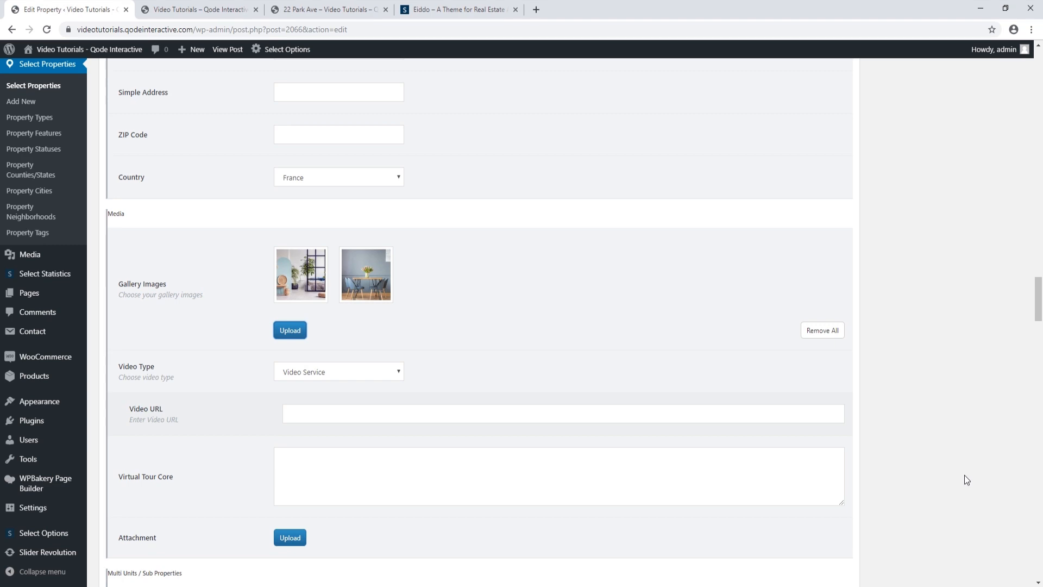
{"action": "scroll", "coordinate": [964, 475], "scroll_direction": "up", "scroll_amount": 8}
{"action": "scroll", "coordinate": [950, 473], "scroll_direction": "up", "scroll_amount": 20}
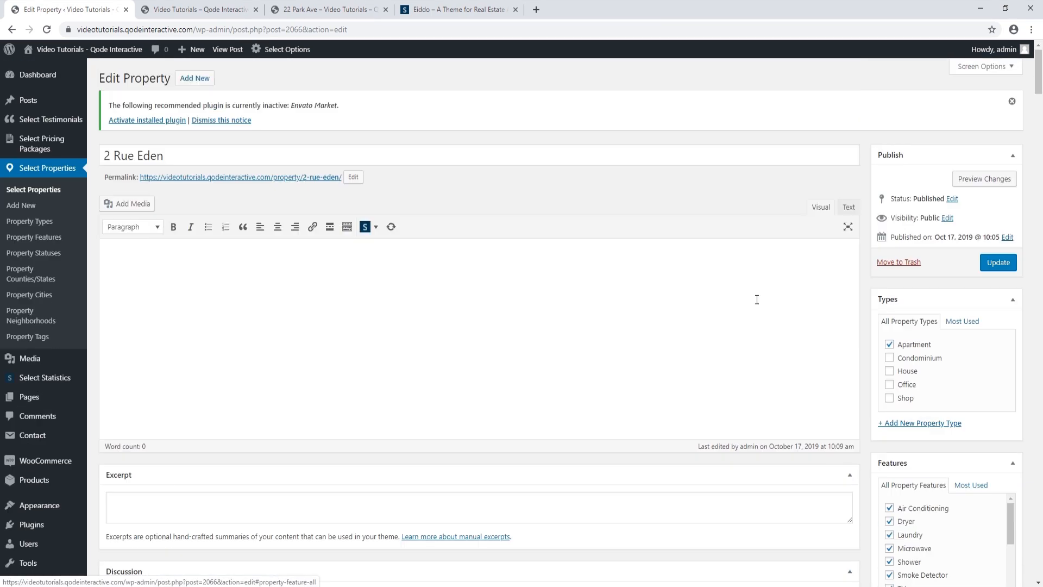
{"action": "left_click", "coordinate": [1008, 262]}
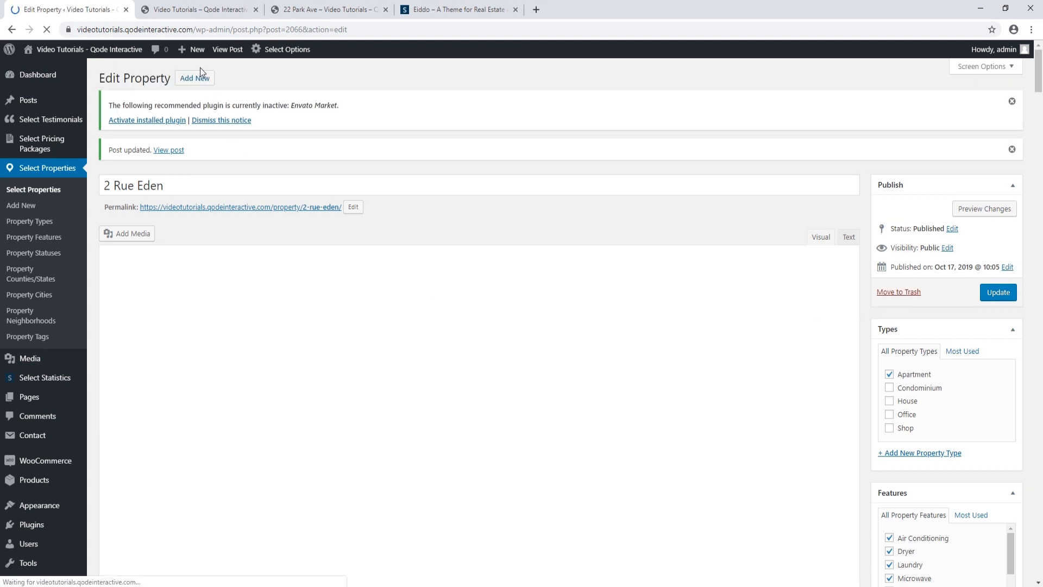
{"action": "left_click", "coordinate": [177, 10]}
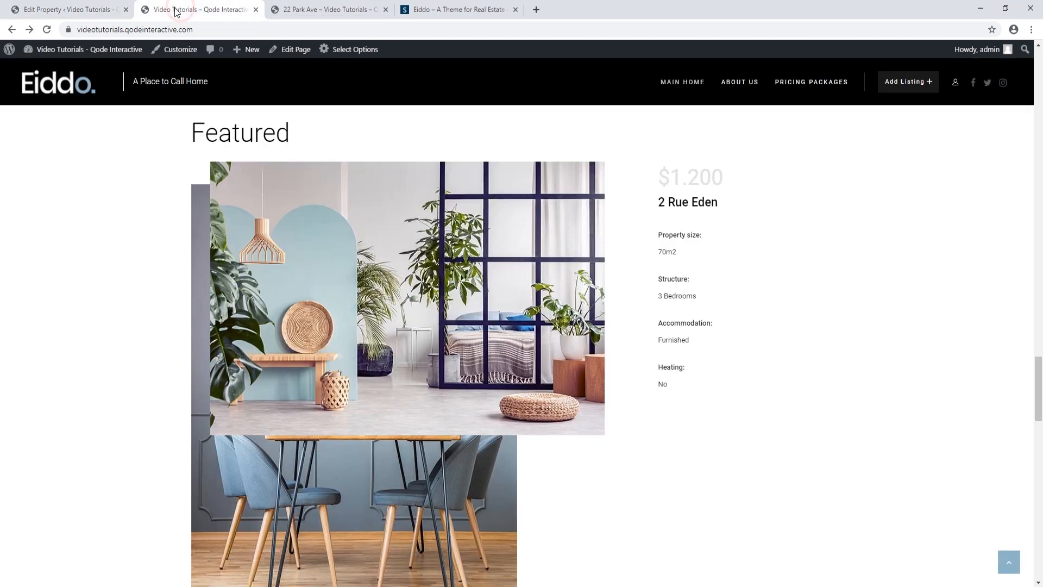
Reload the live homepage, then search the admin Pages list for 'main home'
{"action": "left_click", "coordinate": [46, 30]}
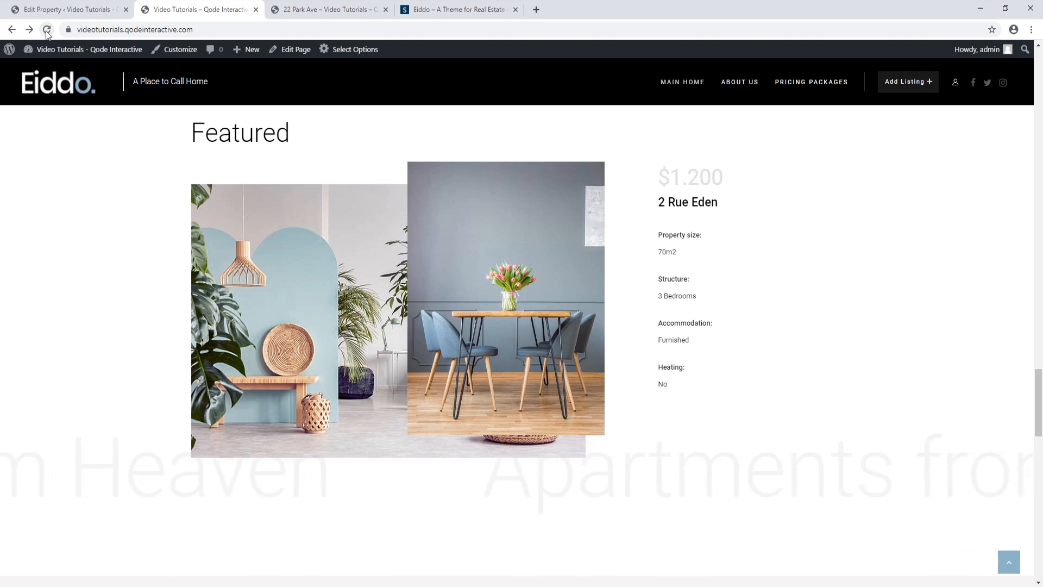
{"action": "left_click", "coordinate": [43, 9]}
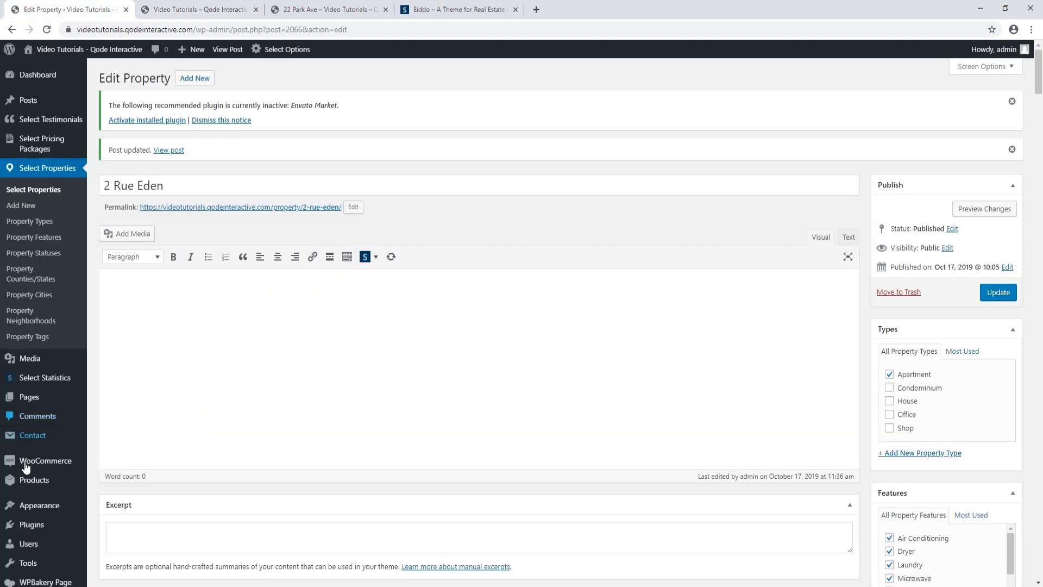
{"action": "left_click", "coordinate": [32, 397]}
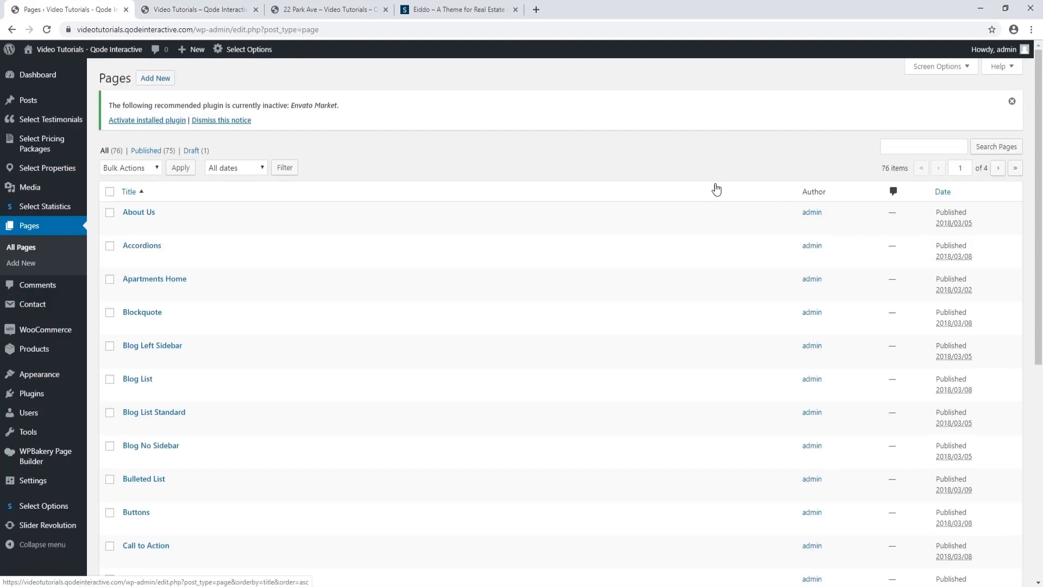
{"action": "left_click", "coordinate": [896, 146]}
{"action": "left_click", "coordinate": [899, 168]}
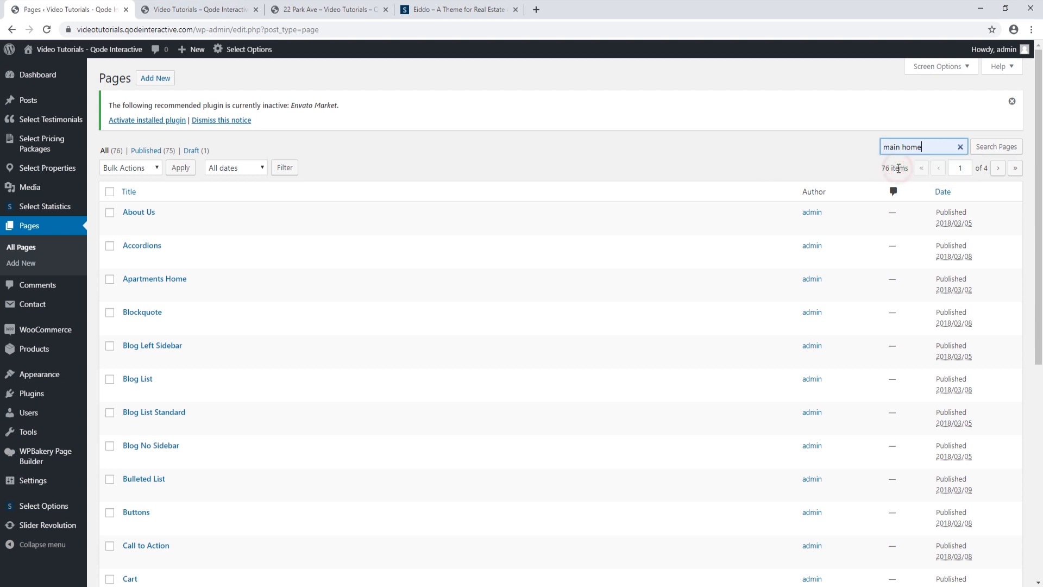
{"action": "left_click", "coordinate": [993, 147]}
Open Main Home in the editor and scroll down to the Text Marquee element
{"action": "left_click", "coordinate": [152, 215]}
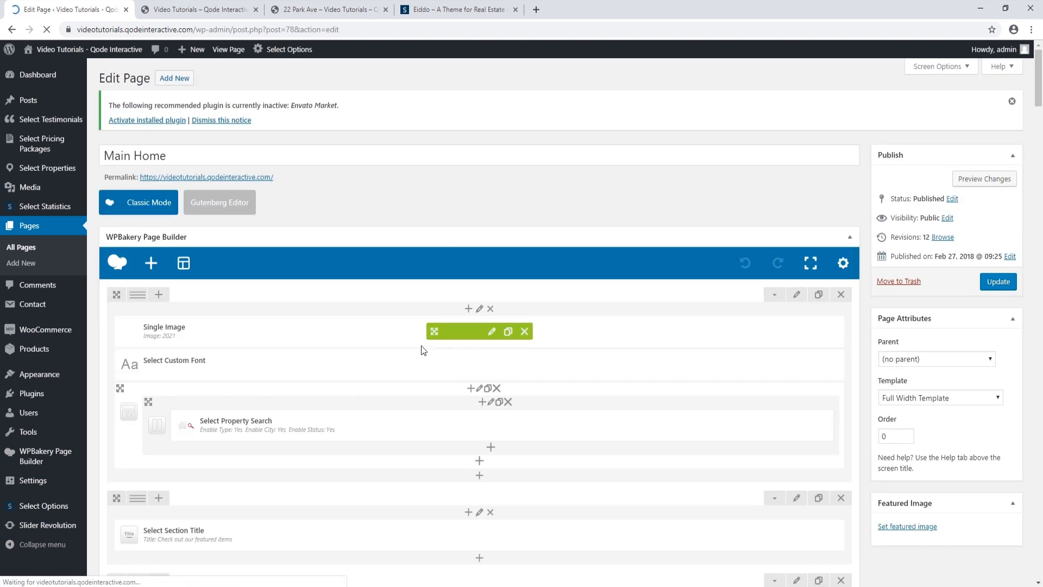
{"action": "scroll", "coordinate": [425, 350], "scroll_direction": "down", "scroll_amount": 2}
{"action": "scroll", "coordinate": [423, 349], "scroll_direction": "down", "scroll_amount": 12}
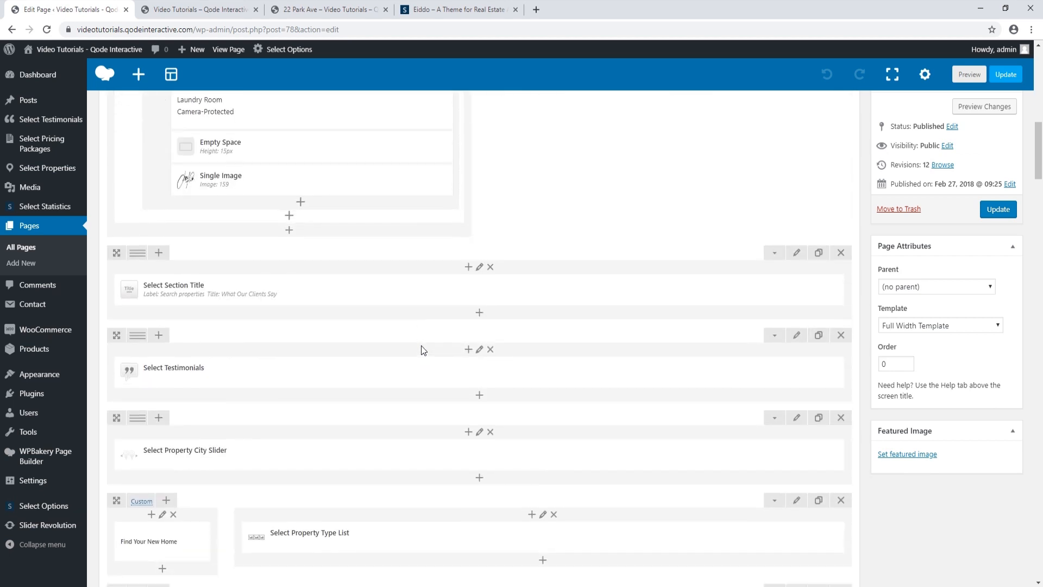
{"action": "scroll", "coordinate": [423, 349], "scroll_direction": "down", "scroll_amount": 4}
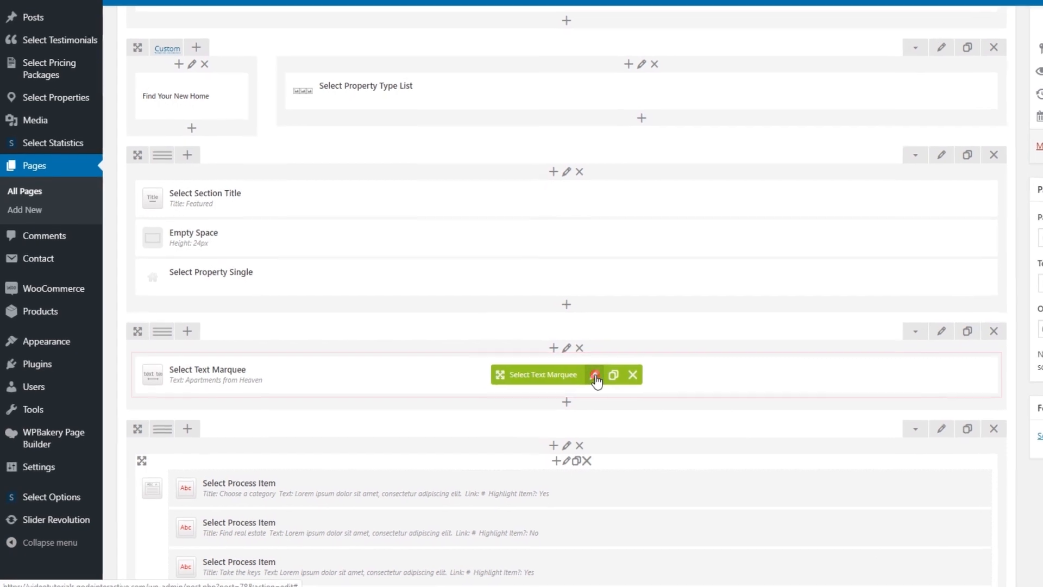
Replace the marquee text with 'There's No Place Like Home' and update the page
{"action": "left_click", "coordinate": [507, 402]}
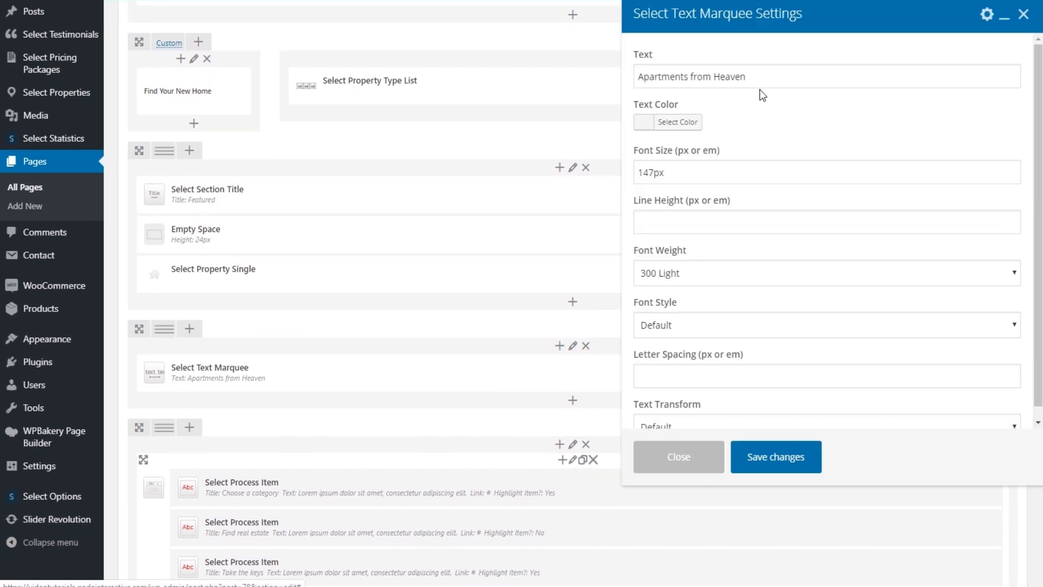
{"action": "left_click_drag", "start_coordinate": [766, 77], "coordinate": [638, 76]}
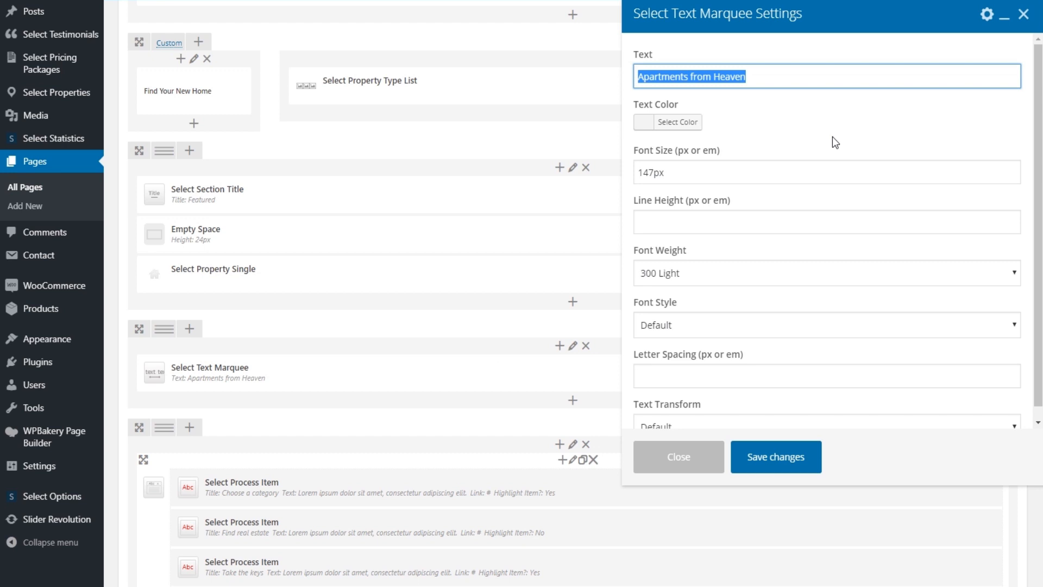
{"action": "key", "text": "BackSpace"}
{"action": "type", "text": "There's No Place Like Home"}
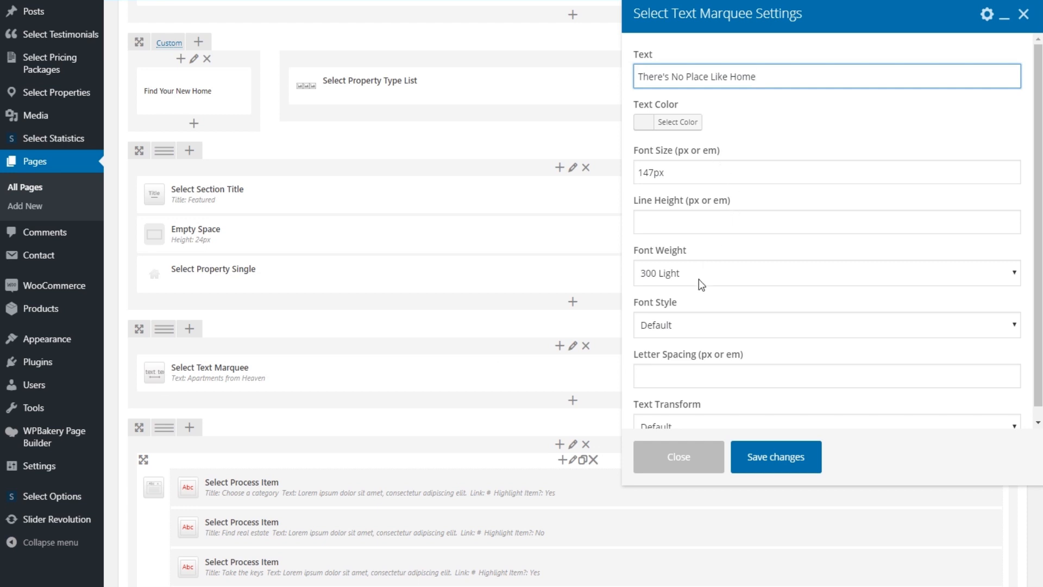
{"action": "scroll", "coordinate": [710, 348], "scroll_direction": "down", "scroll_amount": 3}
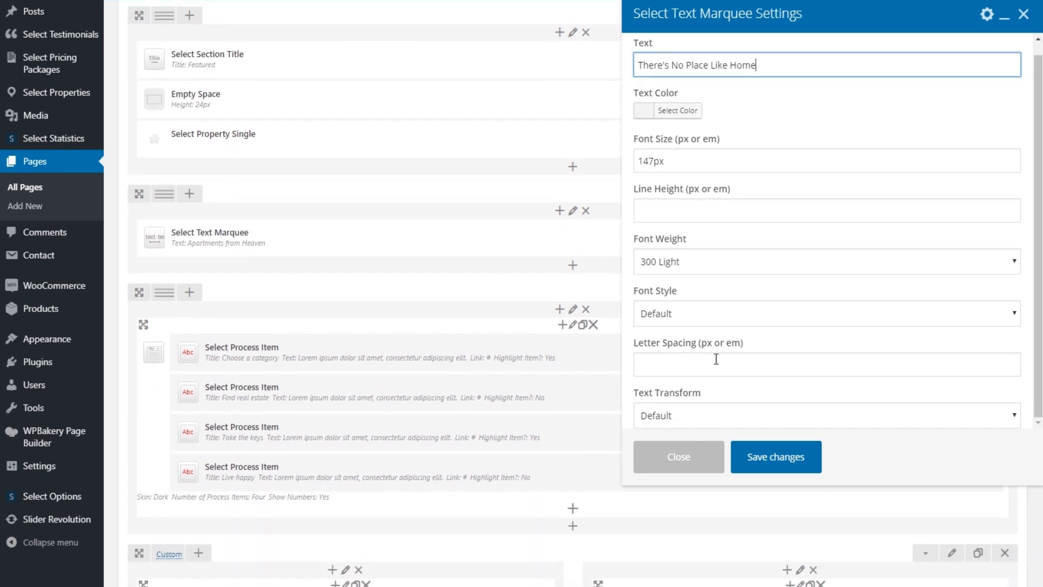
{"action": "scroll", "coordinate": [715, 332], "scroll_direction": "up", "scroll_amount": 1}
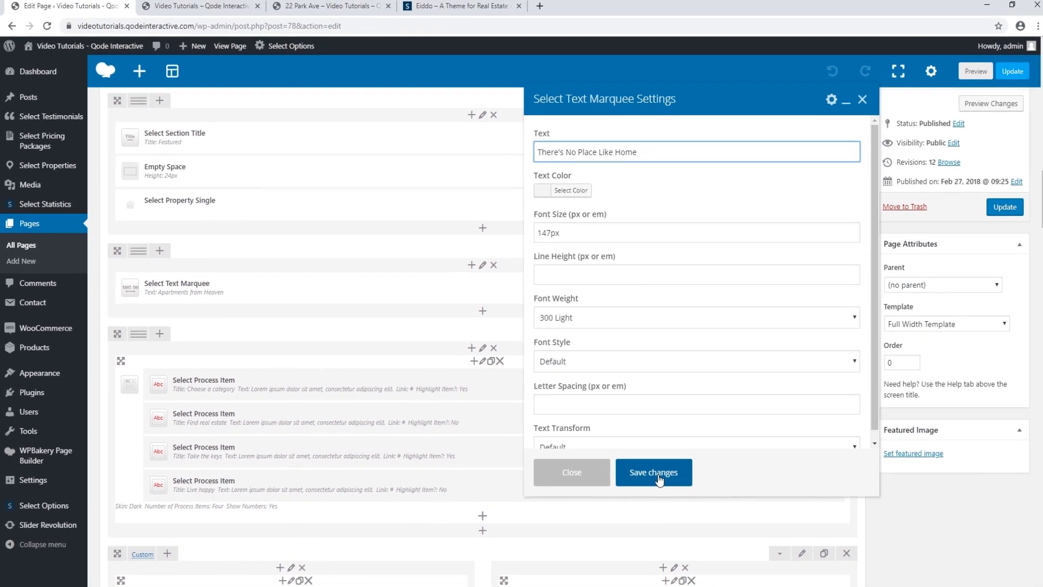
{"action": "left_click", "coordinate": [697, 474]}
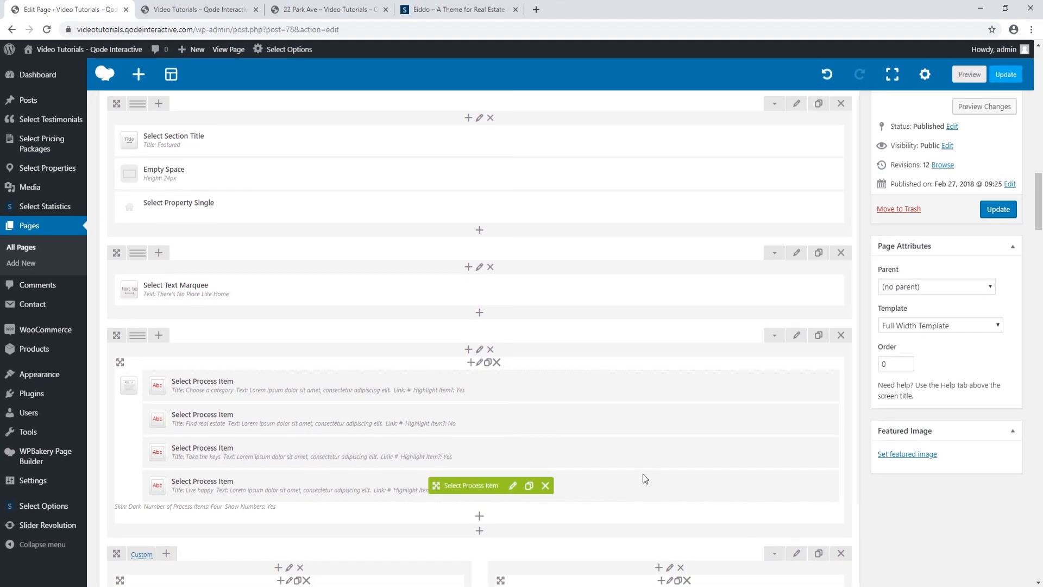
{"action": "left_click", "coordinate": [990, 210]}
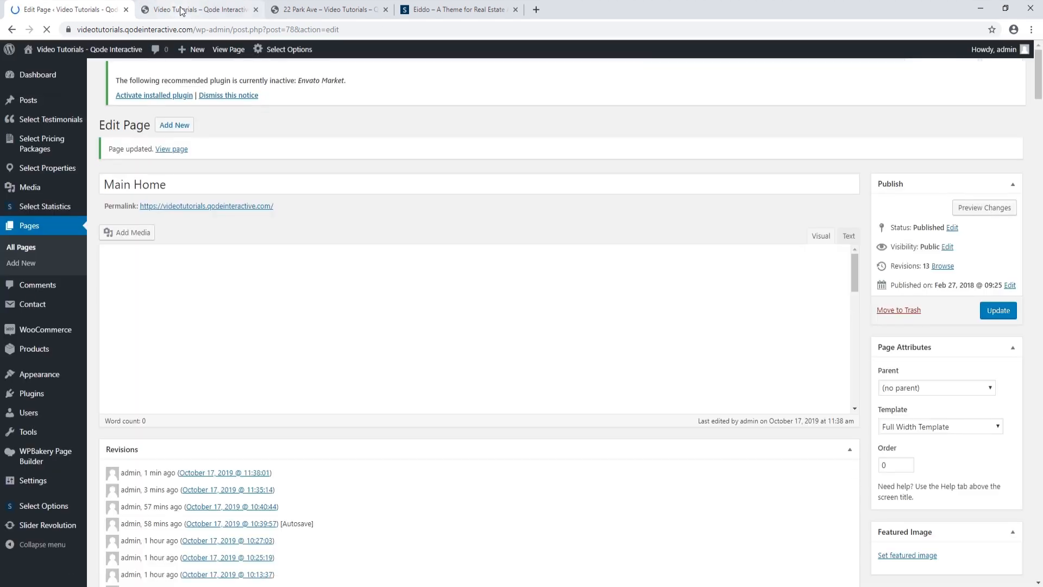
{"action": "left_click", "coordinate": [197, 9]}
{"action": "left_click", "coordinate": [46, 30]}
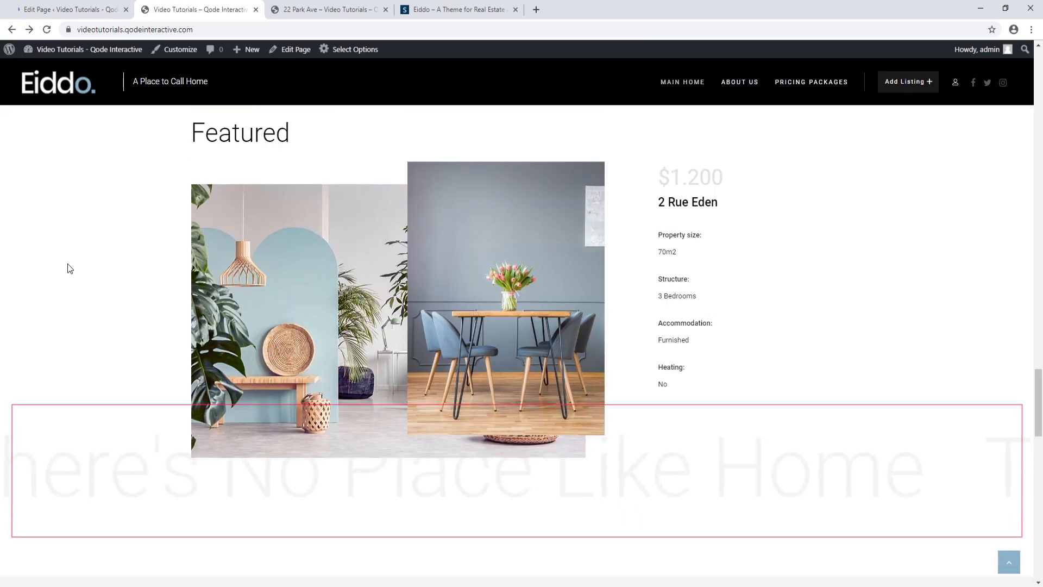
{"action": "scroll", "coordinate": [67, 269], "scroll_direction": "down", "scroll_amount": 2}
{"action": "scroll", "coordinate": [67, 269], "scroll_direction": "down", "scroll_amount": 3}
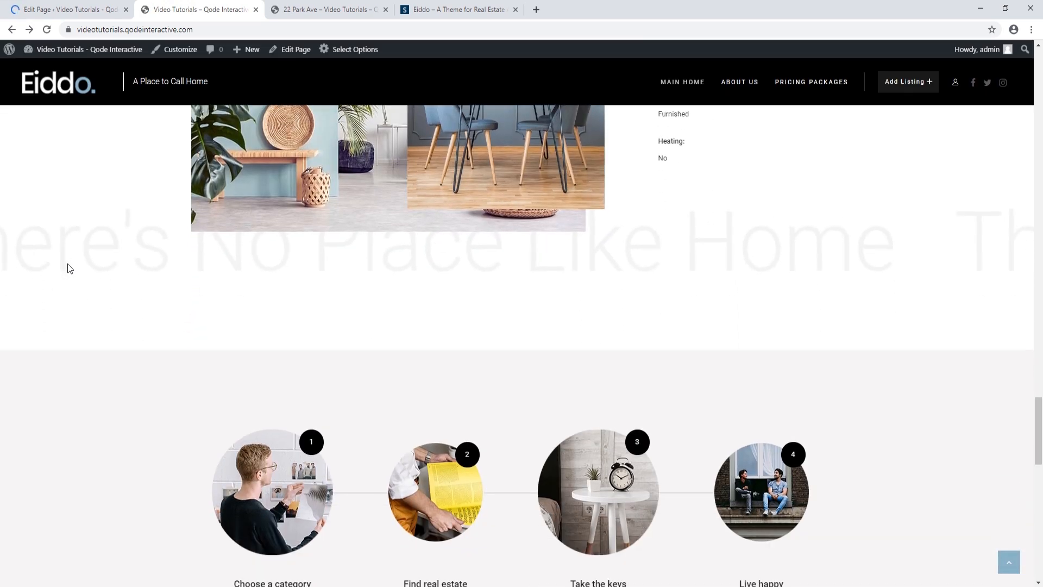
{"action": "scroll", "coordinate": [65, 267], "scroll_direction": "down", "scroll_amount": 1}
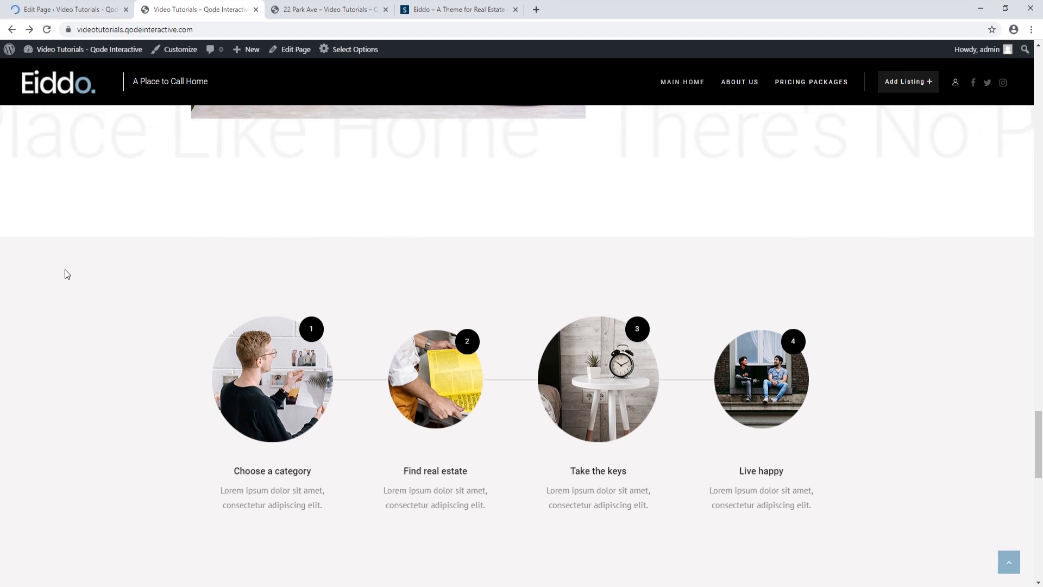
{"action": "left_click", "coordinate": [79, 10]}
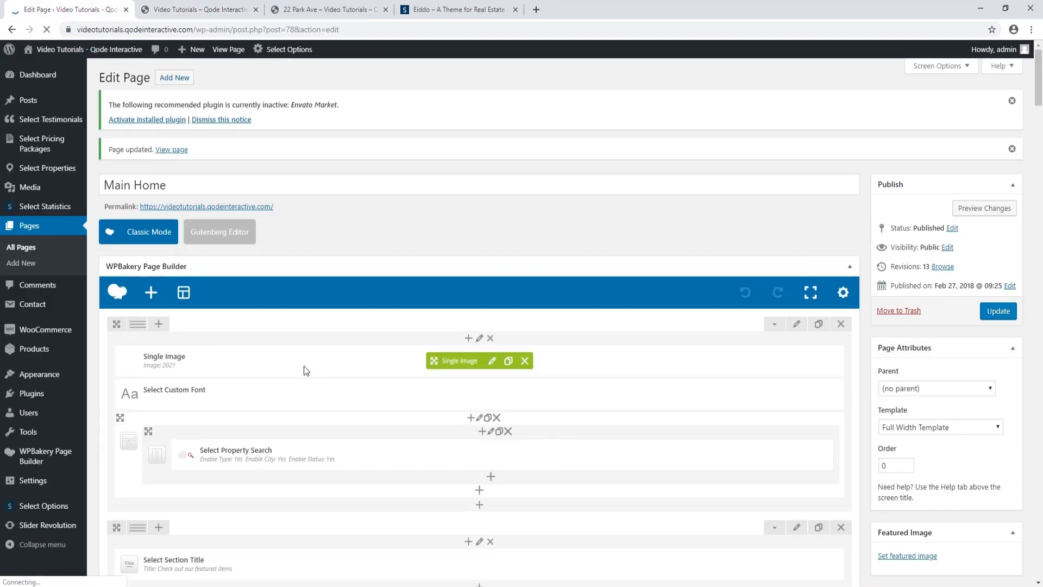
Check the process steps on the live site, then return to the page editor
{"action": "scroll", "coordinate": [304, 366], "scroll_direction": "down", "scroll_amount": 12}
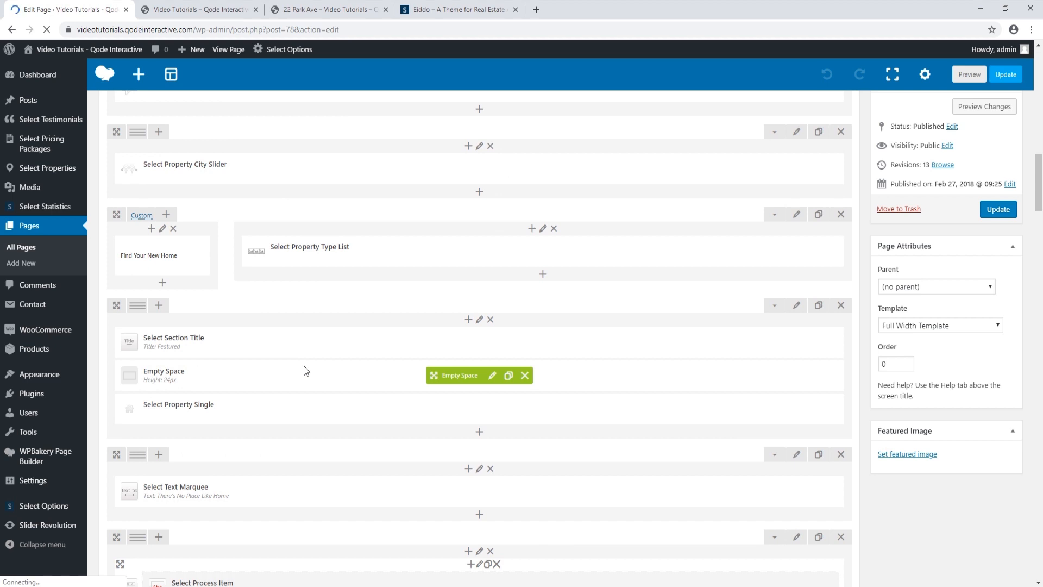
{"action": "scroll", "coordinate": [305, 366], "scroll_direction": "down", "scroll_amount": 3}
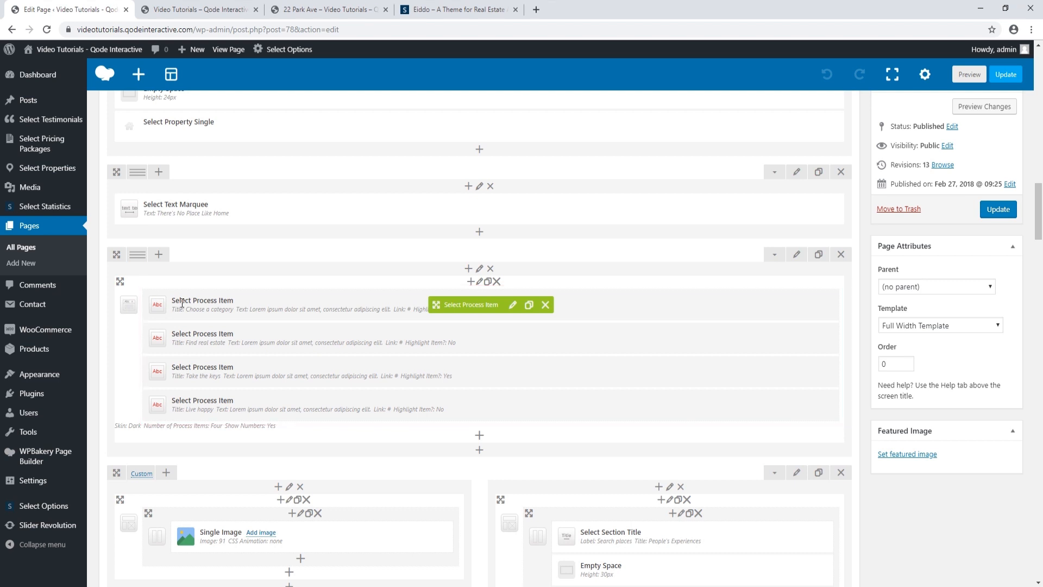
{"action": "left_click", "coordinate": [221, 9]}
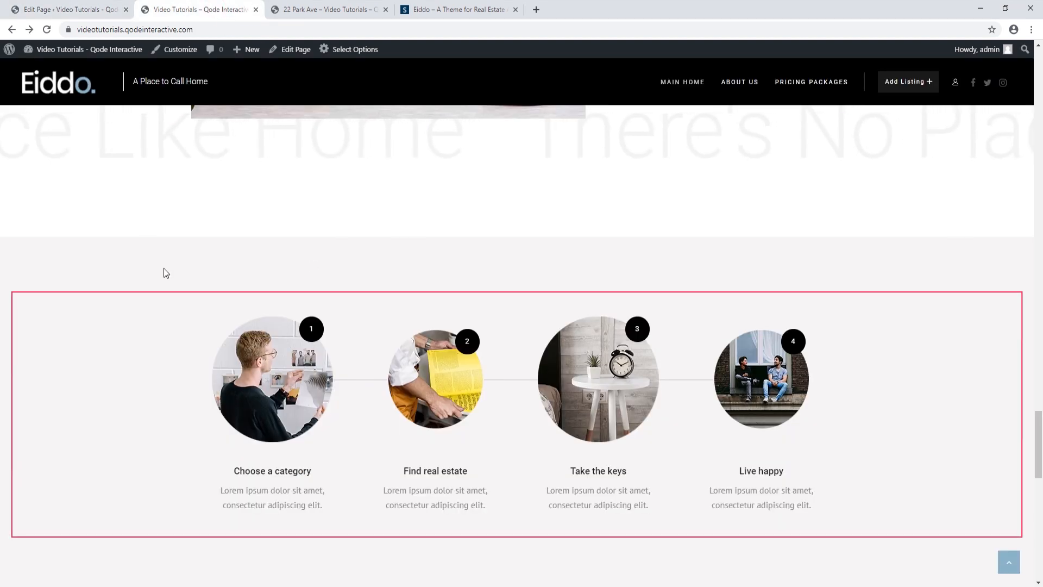
{"action": "left_click", "coordinate": [74, 9]}
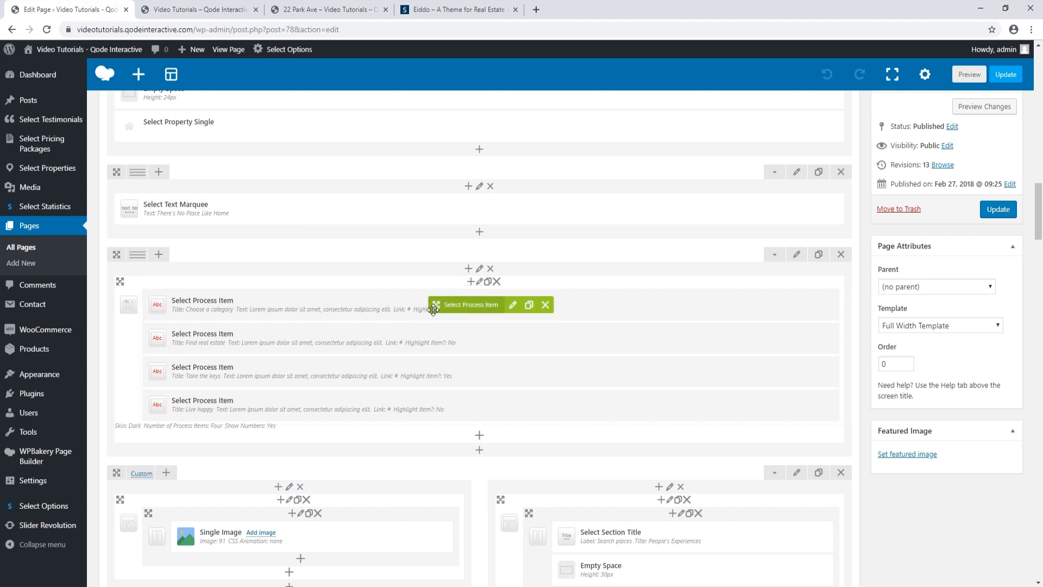
Upload round-img-1.png and set it as the first process step's image
{"action": "left_click", "coordinate": [511, 309]}
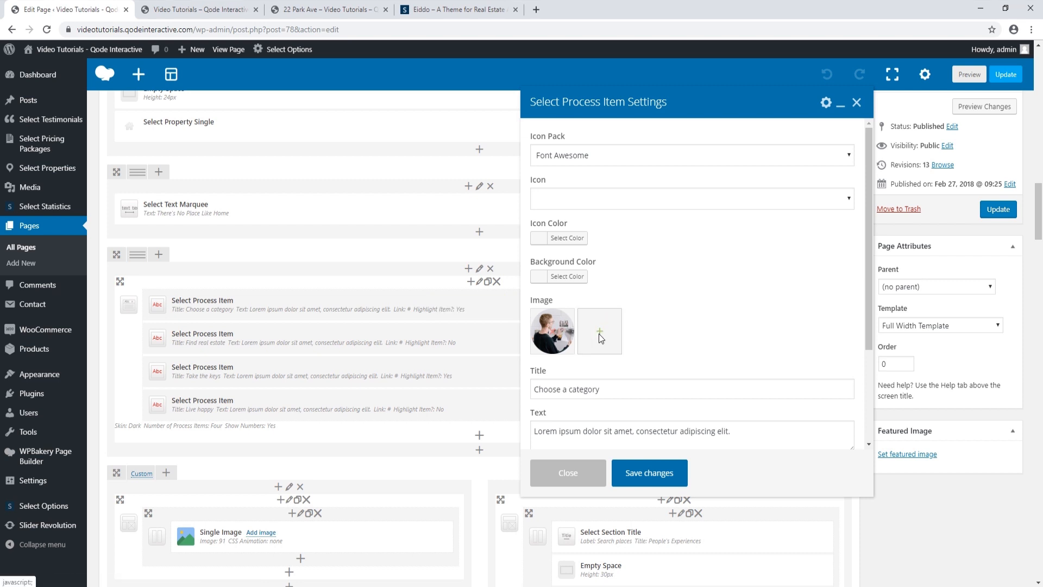
{"action": "left_click", "coordinate": [560, 330]}
{"action": "left_click", "coordinate": [48, 99]}
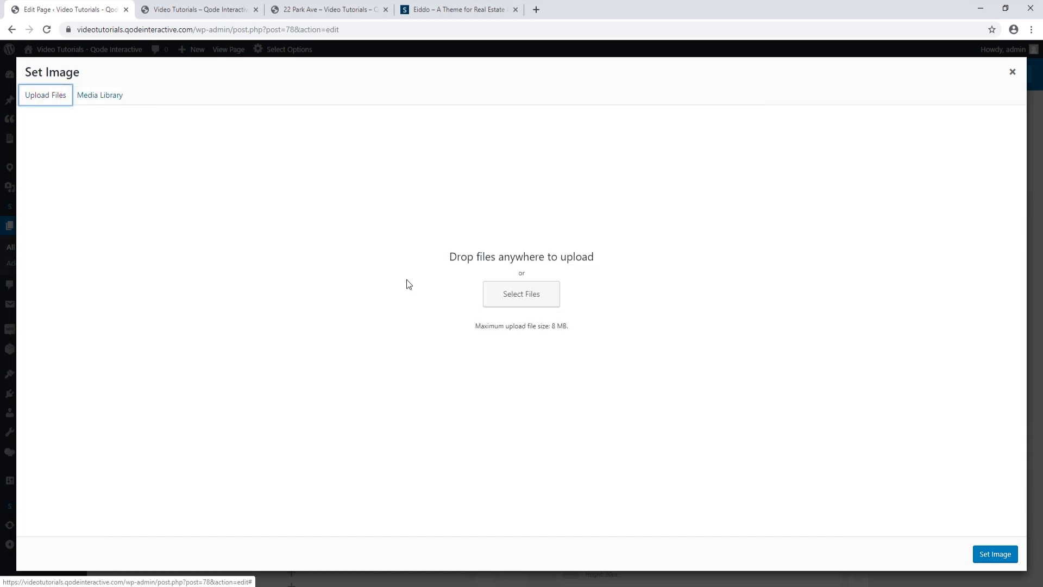
{"action": "left_click", "coordinate": [505, 298]}
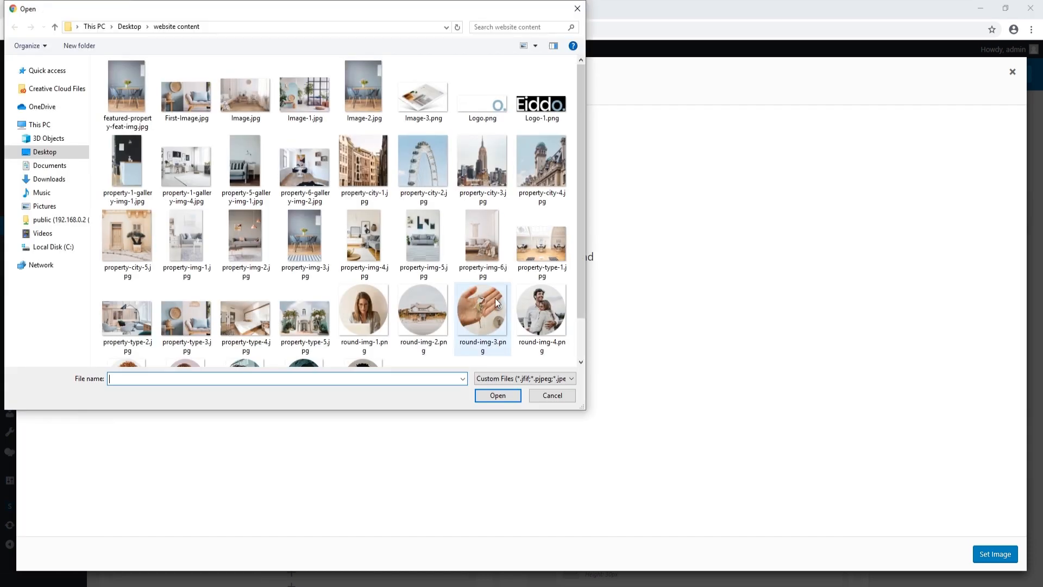
{"action": "left_click", "coordinate": [353, 304]}
{"action": "left_click", "coordinate": [494, 395]}
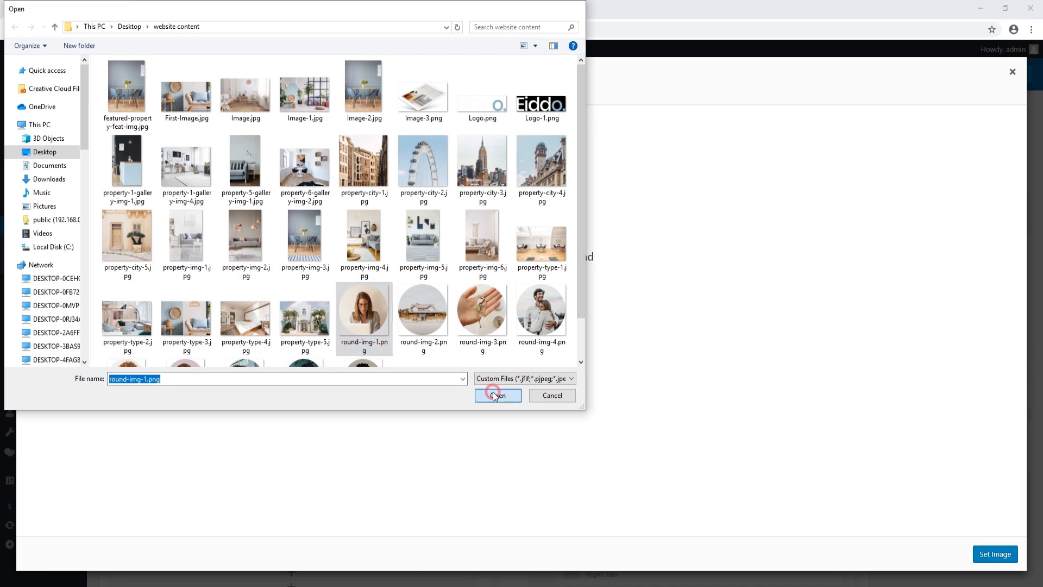
{"action": "left_click", "coordinate": [1000, 555]}
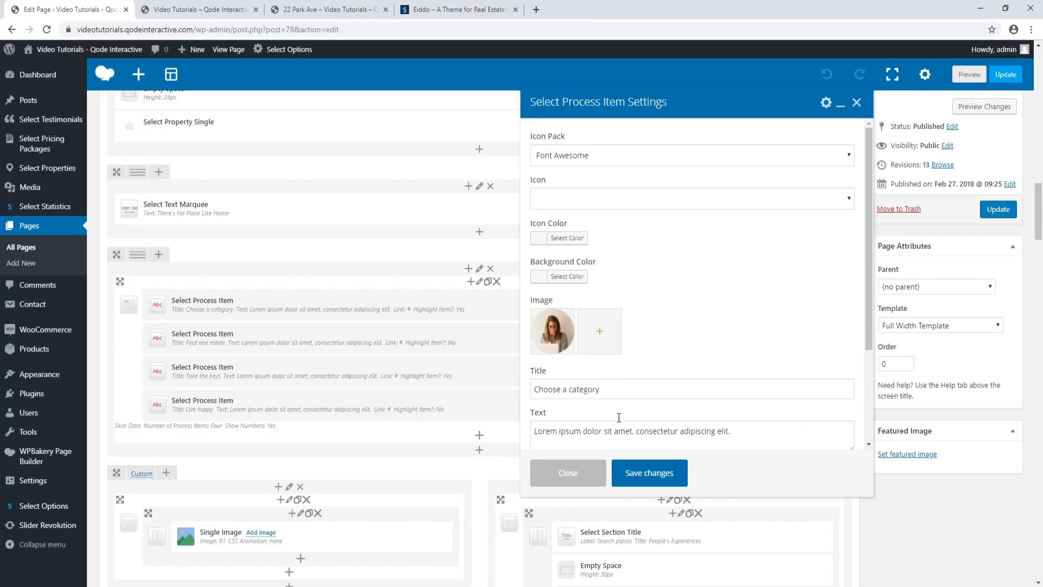
Retitle the first step 'Select a type' and save the fourth step as 'Happily Ever After'
{"action": "left_click_drag", "start_coordinate": [604, 390], "coordinate": [533, 392]}
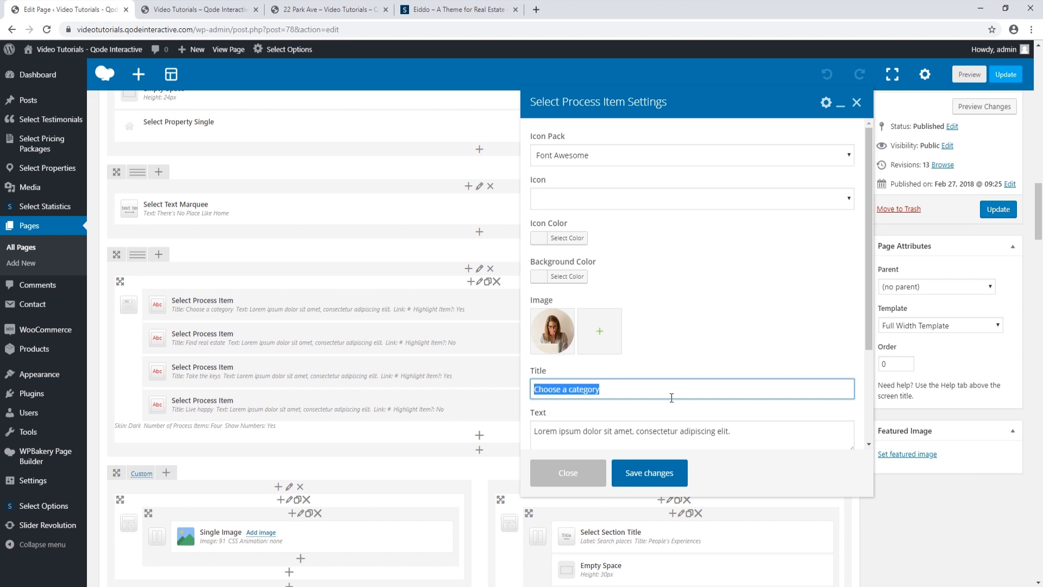
{"action": "type", "text": "Select a type"}
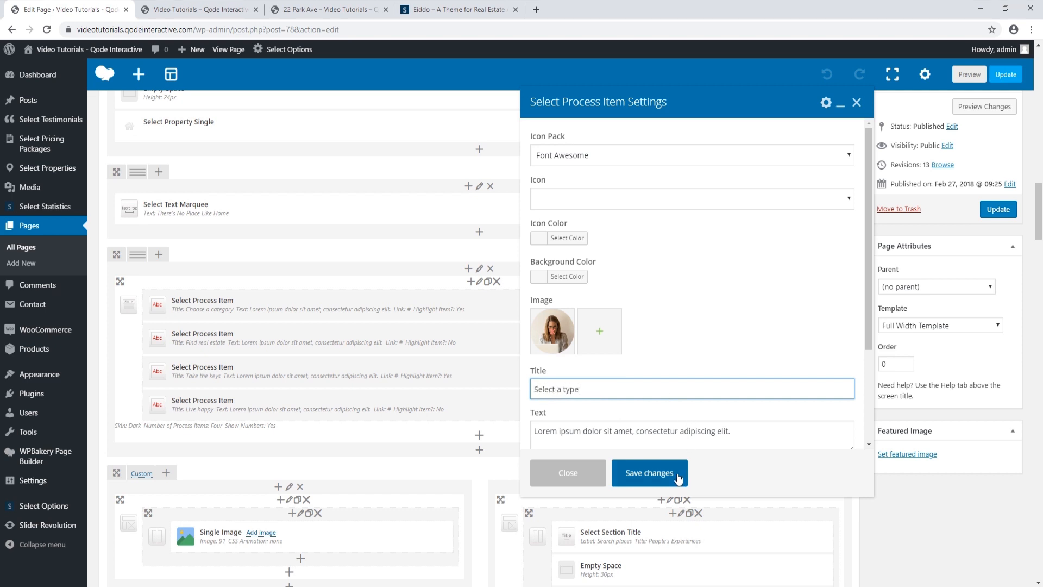
{"action": "left_click", "coordinate": [678, 478]}
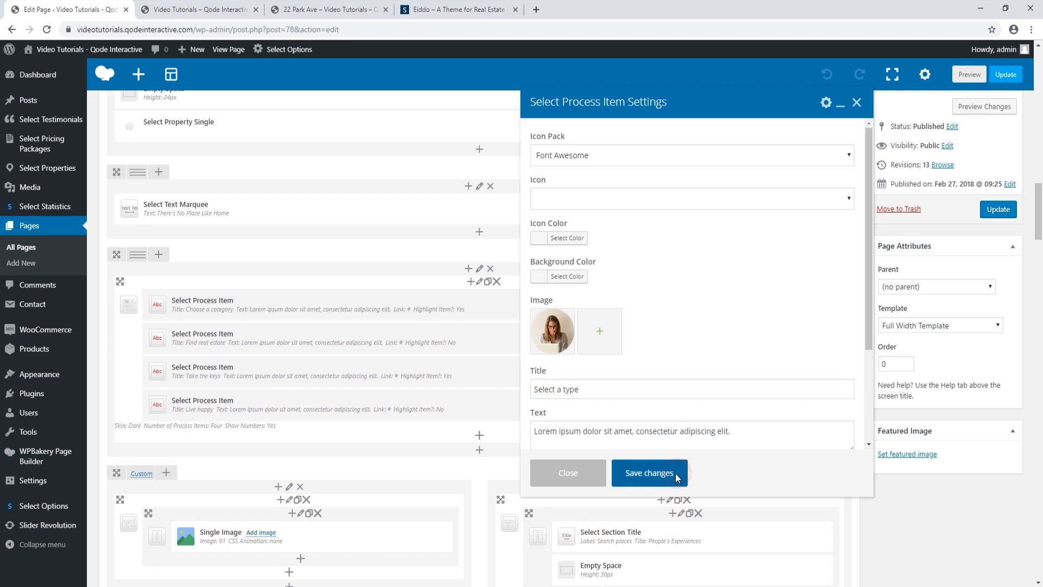
{"action": "left_click", "coordinate": [513, 338]}
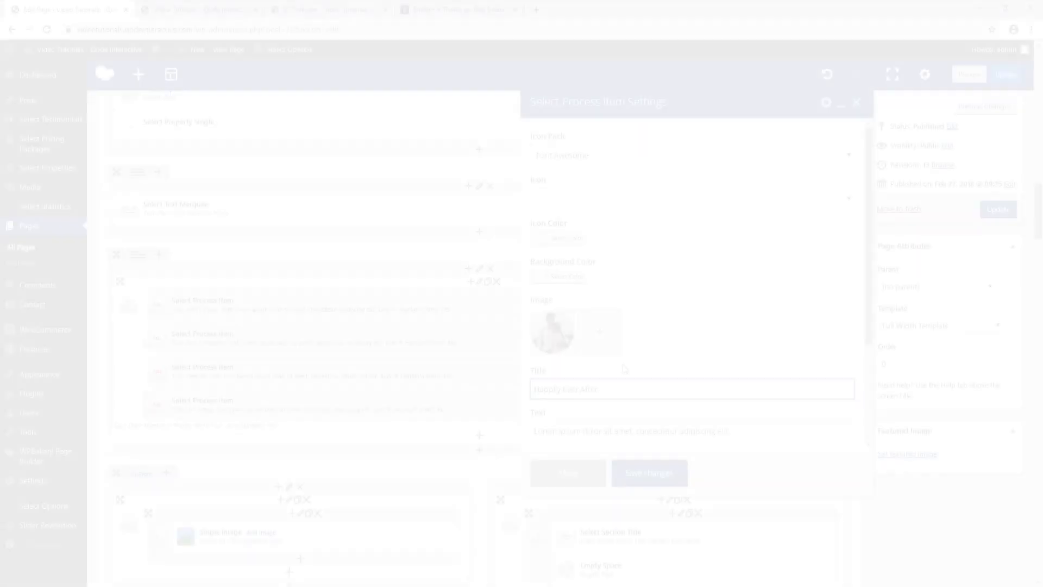
{"action": "left_click", "coordinate": [661, 473]}
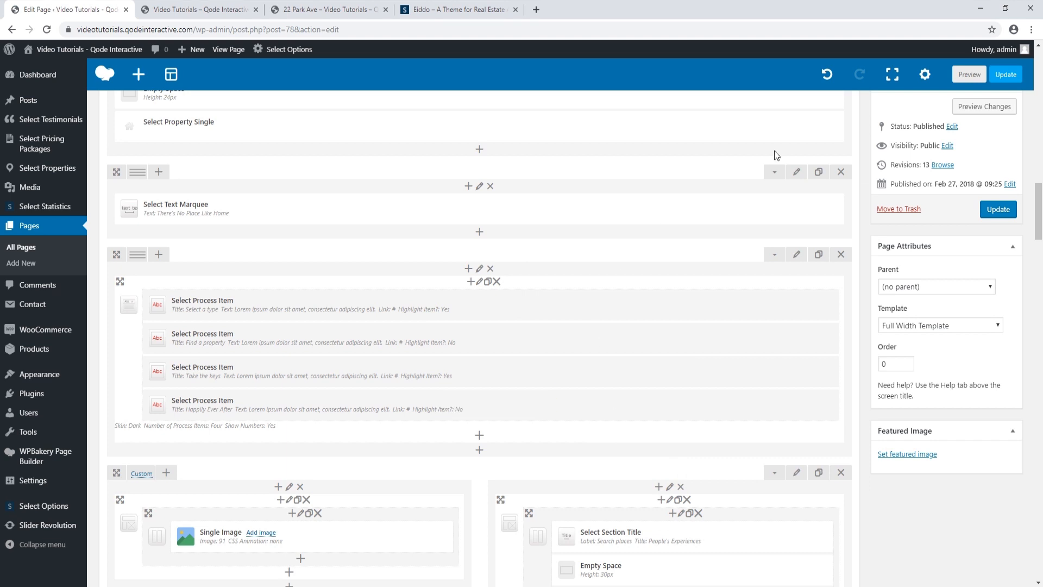
Update the page and reload the live homepage to check the new process steps
{"action": "left_click", "coordinate": [998, 209]}
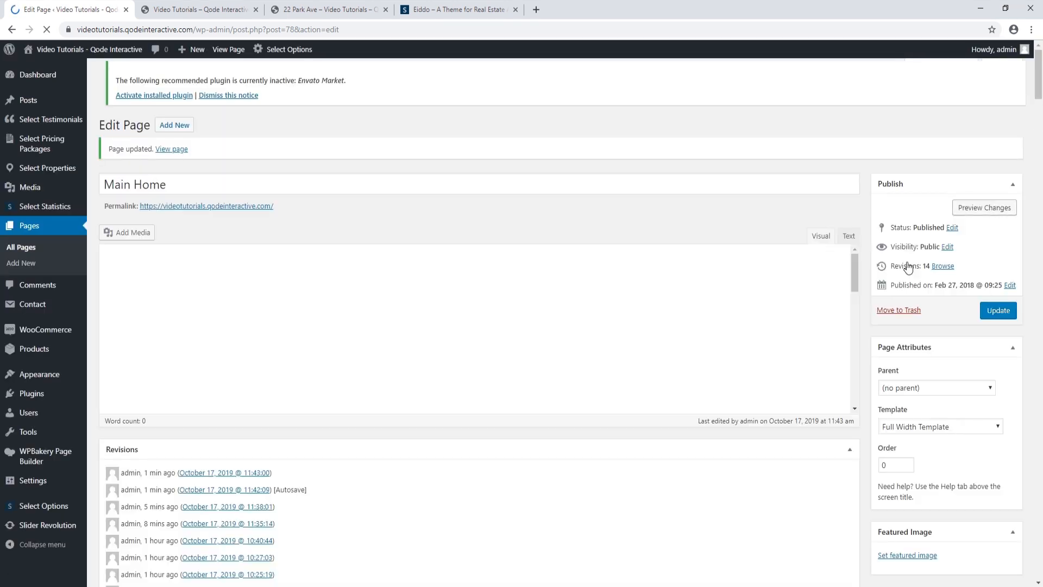
{"action": "left_click", "coordinate": [158, 11]}
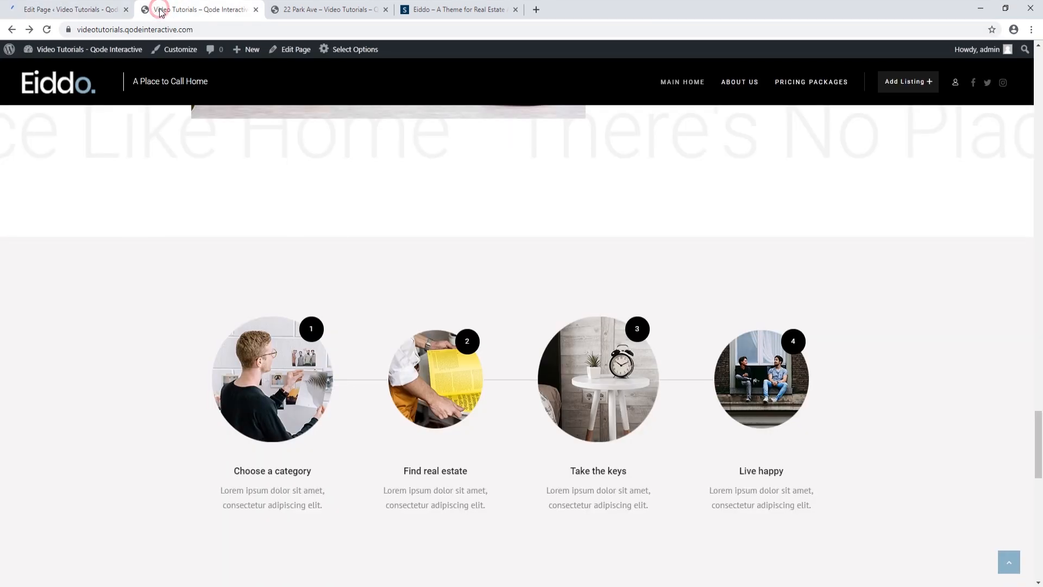
{"action": "left_click", "coordinate": [47, 29]}
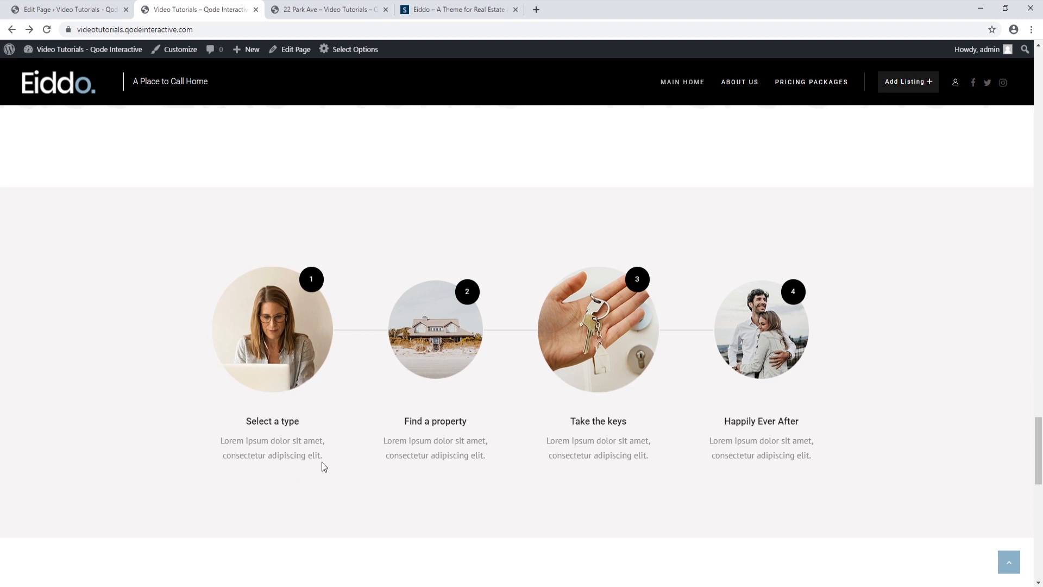
Review the four retitled process steps and People's Experiences, then return to the page editor
{"action": "scroll", "coordinate": [324, 466], "scroll_direction": "down", "scroll_amount": 1}
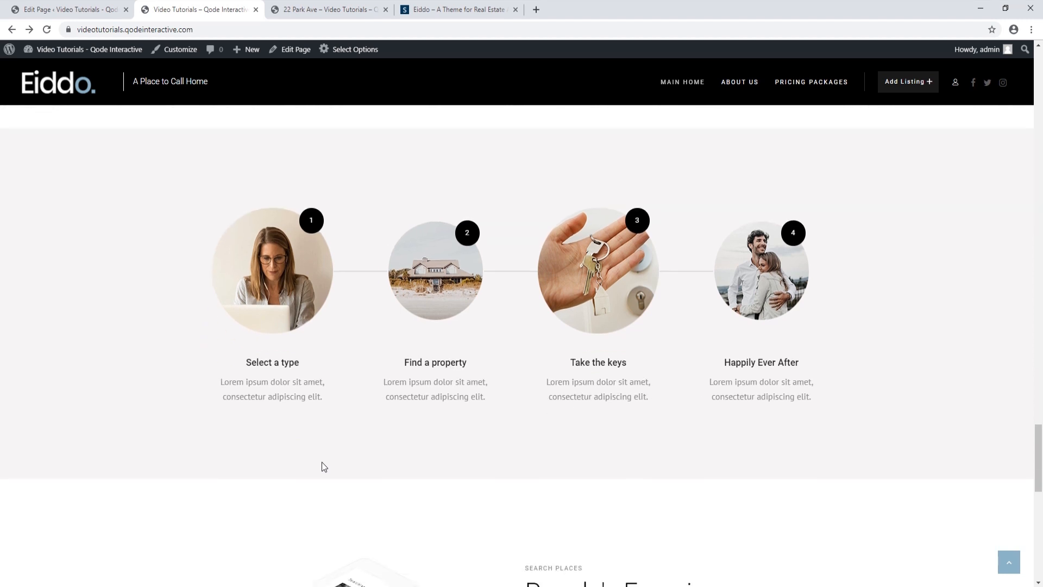
{"action": "scroll", "coordinate": [324, 466], "scroll_direction": "down", "scroll_amount": 3}
{"action": "scroll", "coordinate": [325, 462], "scroll_direction": "down", "scroll_amount": 2}
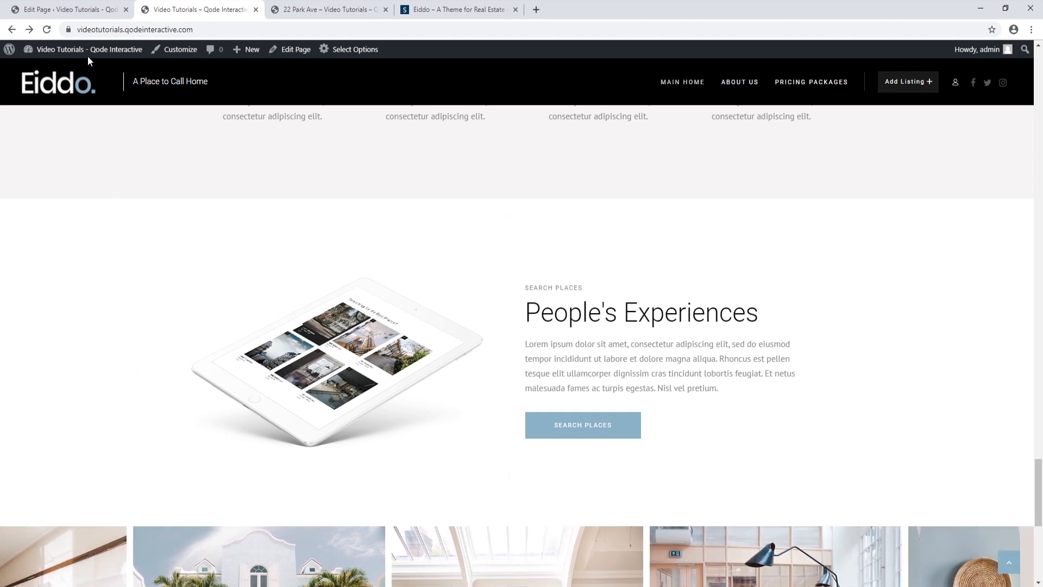
{"action": "left_click", "coordinate": [91, 11]}
{"action": "scroll", "coordinate": [340, 341], "scroll_direction": "down", "scroll_amount": 10}
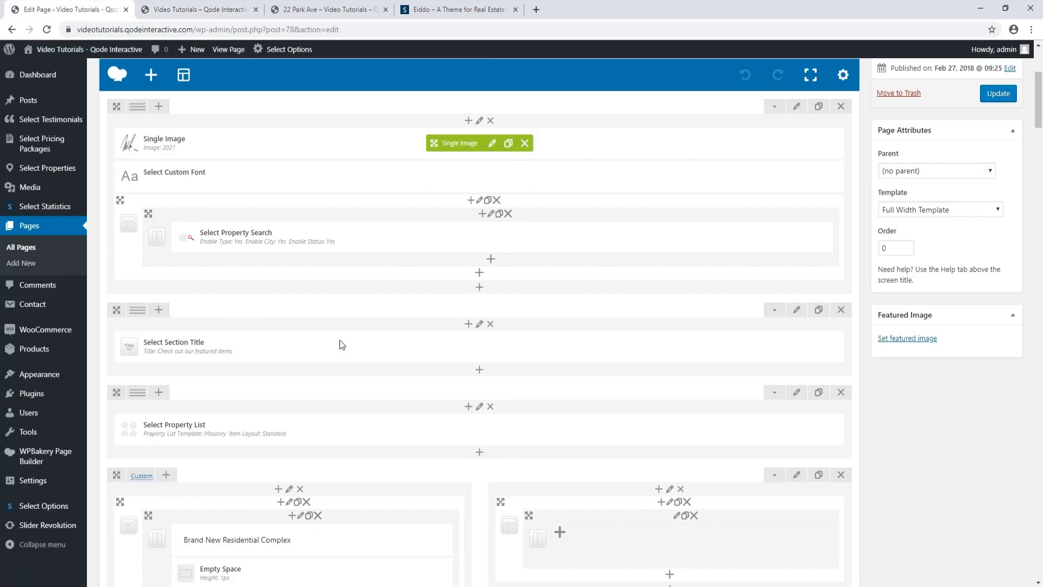
Upload Image-3.png and set it as the People's Experiences Single Image, saving the element
{"action": "scroll", "coordinate": [340, 344], "scroll_direction": "down", "scroll_amount": 10}
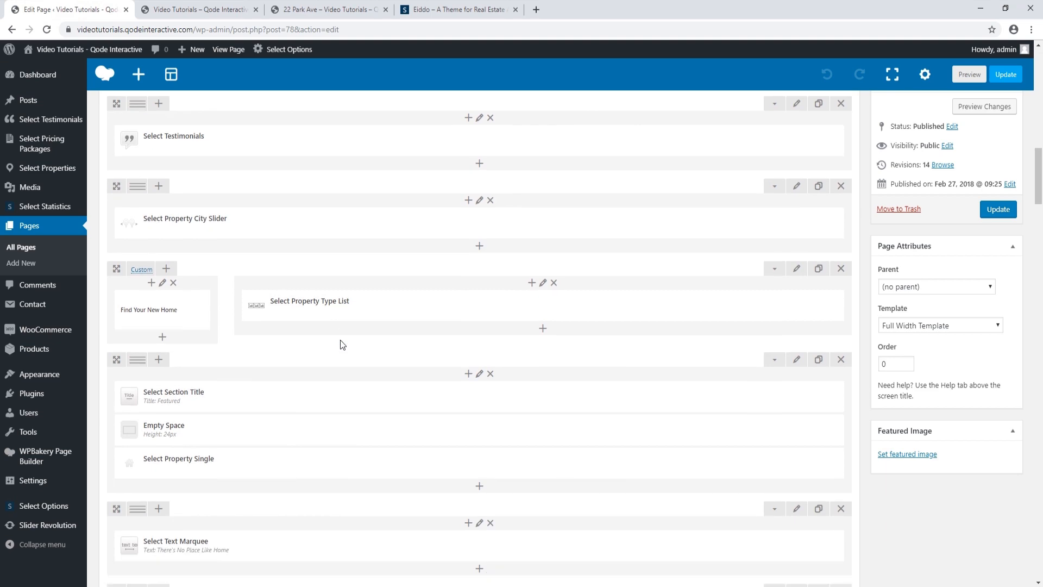
{"action": "scroll", "coordinate": [342, 340], "scroll_direction": "down", "scroll_amount": 1}
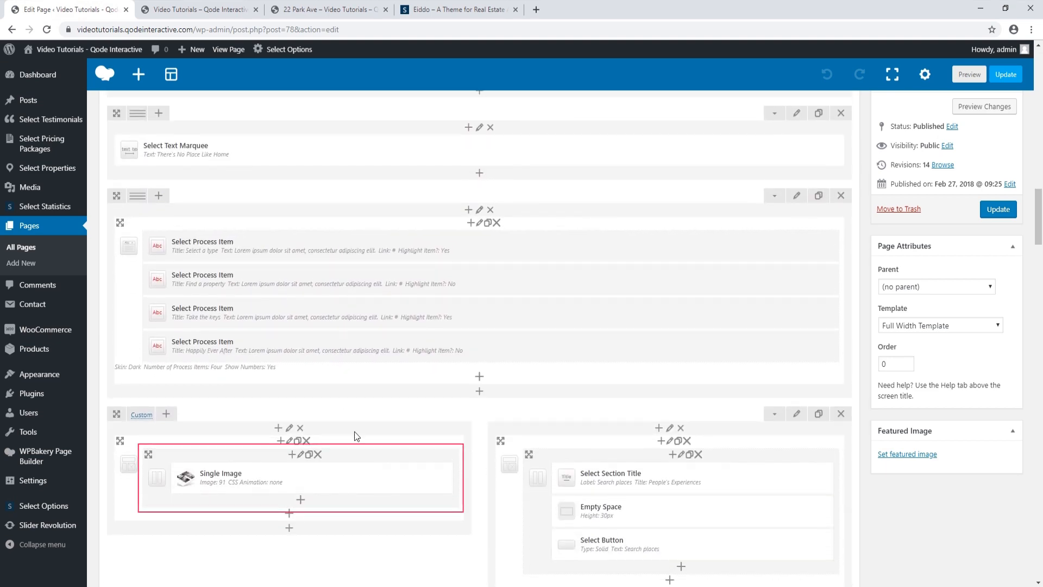
{"action": "mouse_move", "coordinate": [326, 479]}
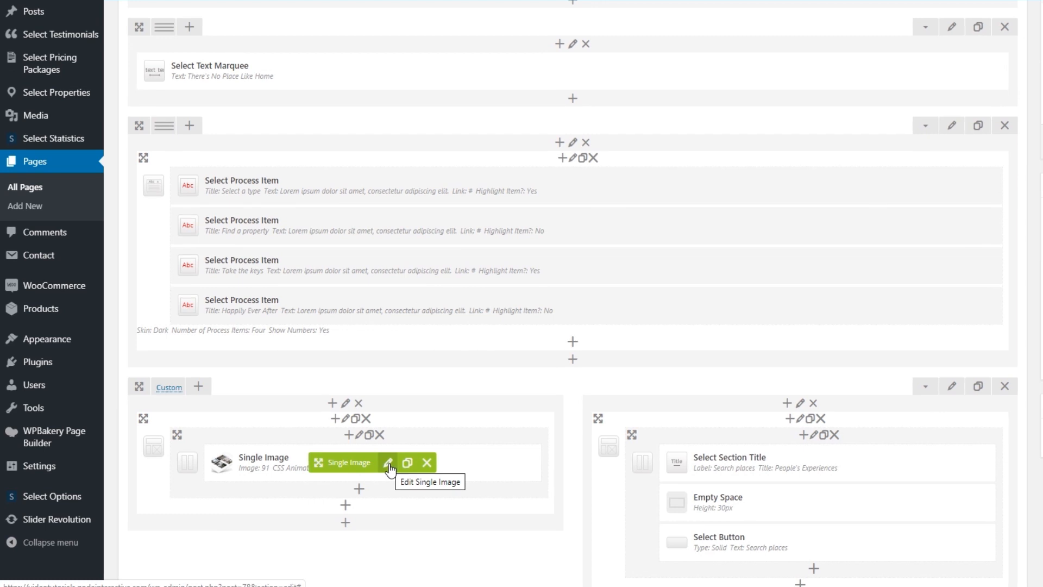
{"action": "left_click", "coordinate": [388, 465]}
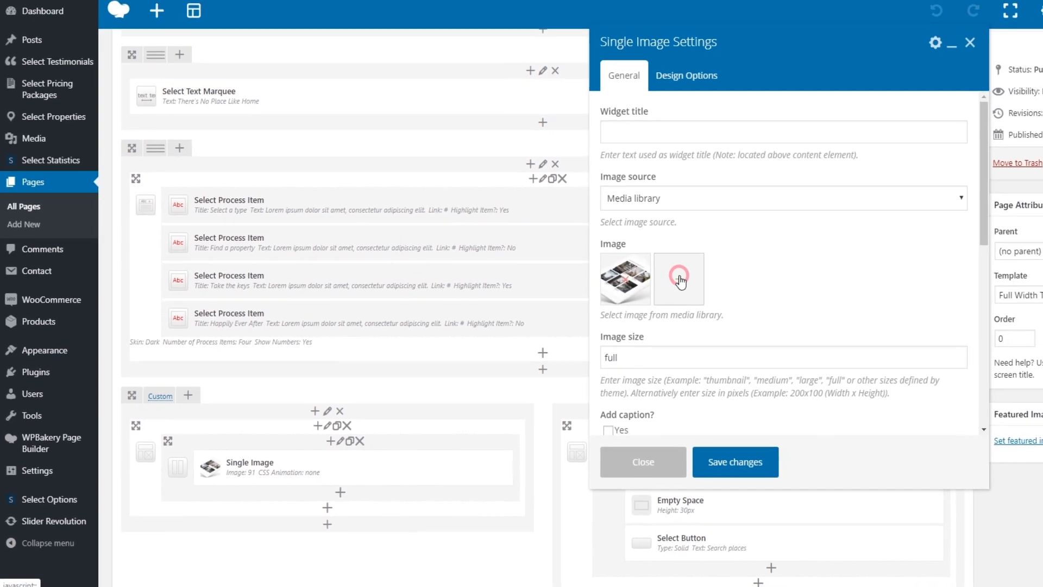
{"action": "left_click", "coordinate": [698, 274]}
{"action": "left_click", "coordinate": [48, 98]}
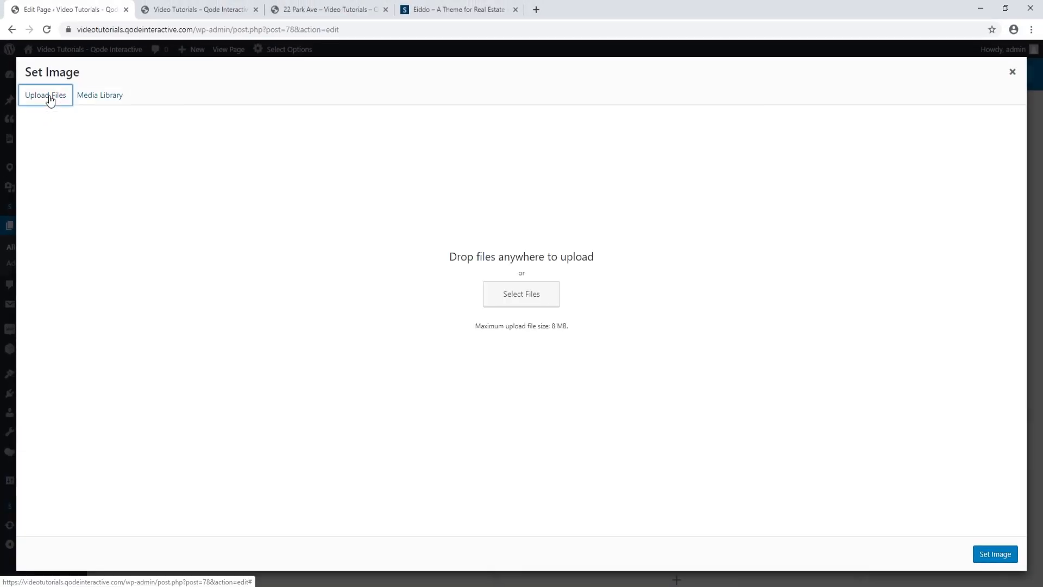
{"action": "left_click", "coordinate": [535, 304]}
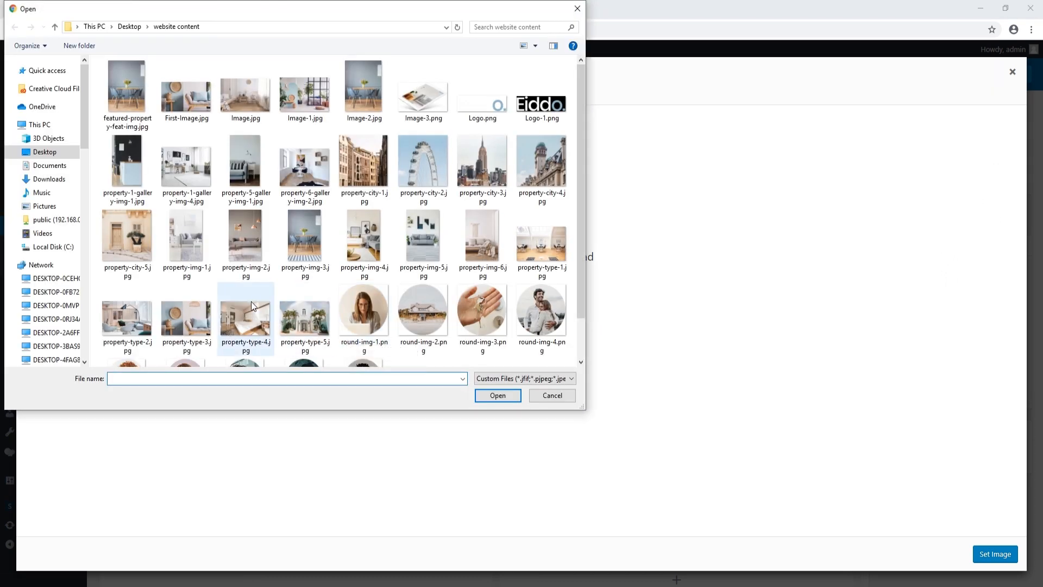
{"action": "left_click", "coordinate": [423, 95]}
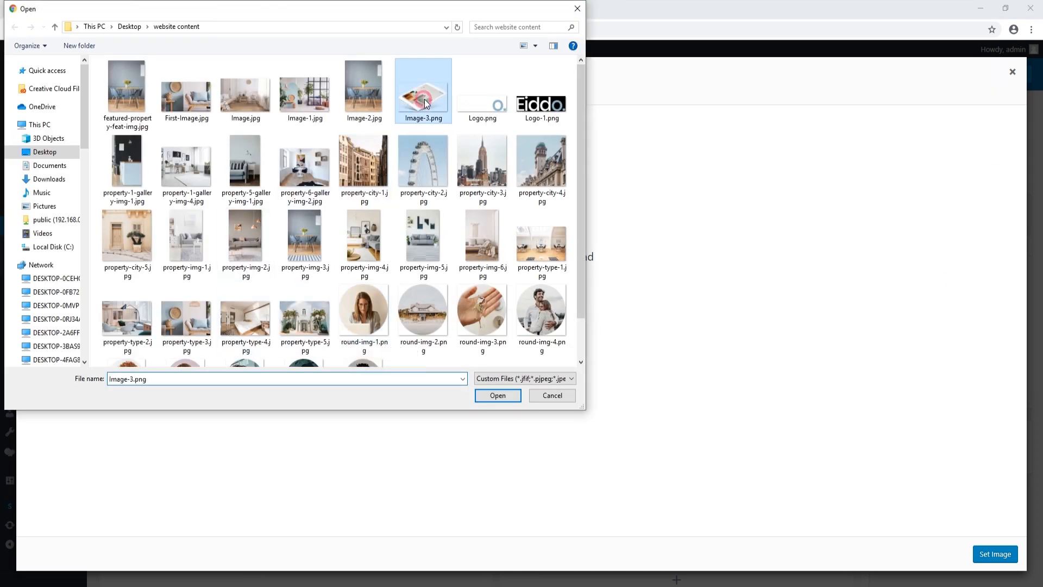
{"action": "left_click", "coordinate": [496, 395]}
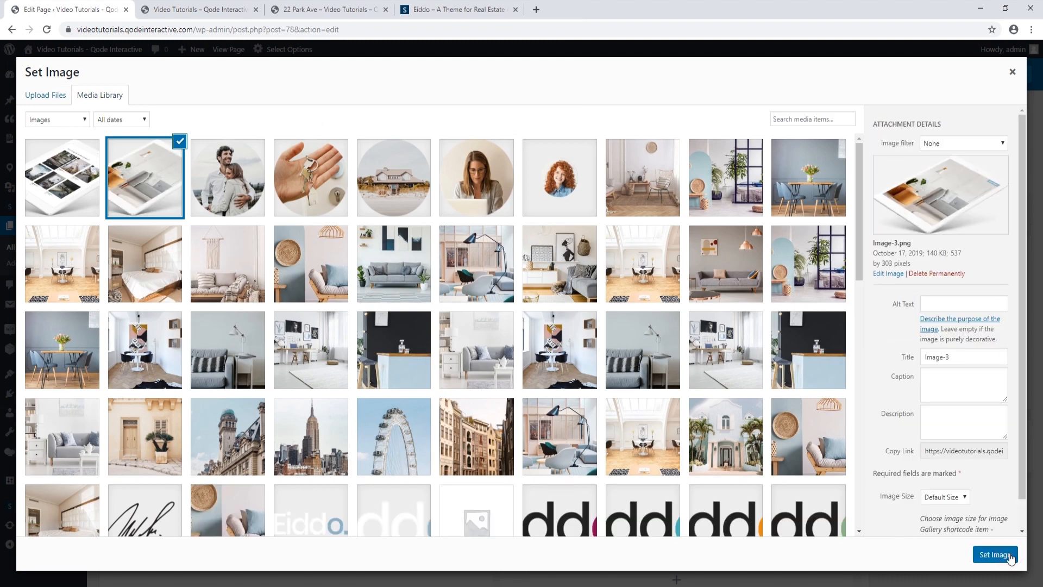
{"action": "left_click", "coordinate": [1010, 558]}
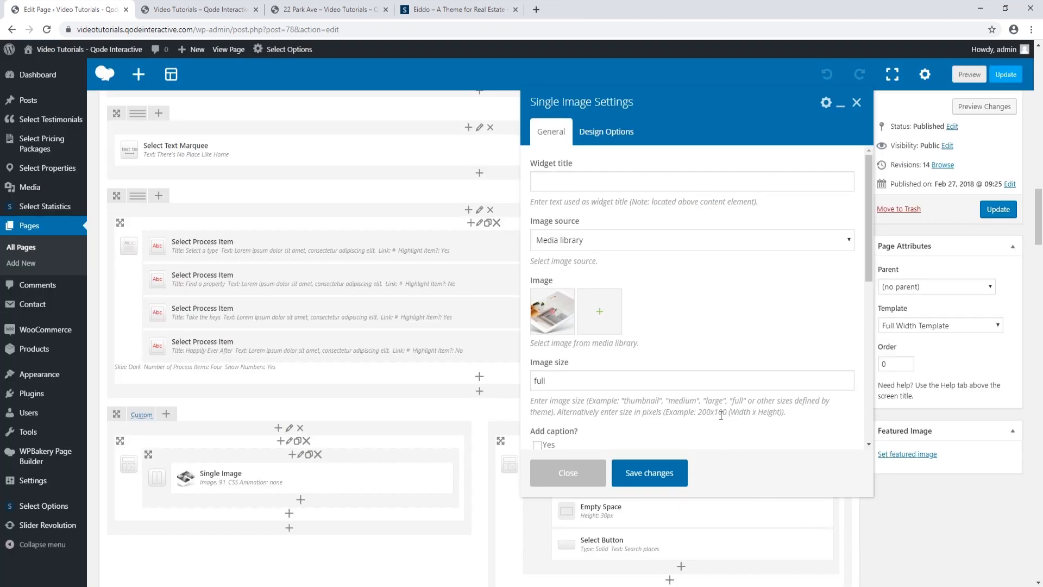
{"action": "left_click", "coordinate": [668, 476]}
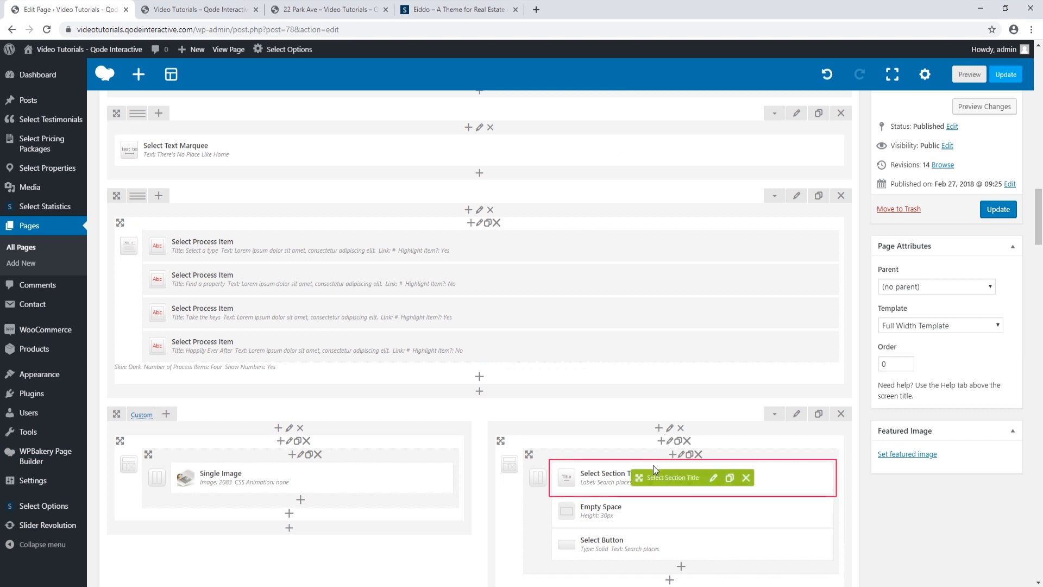
{"action": "left_click", "coordinate": [714, 478]}
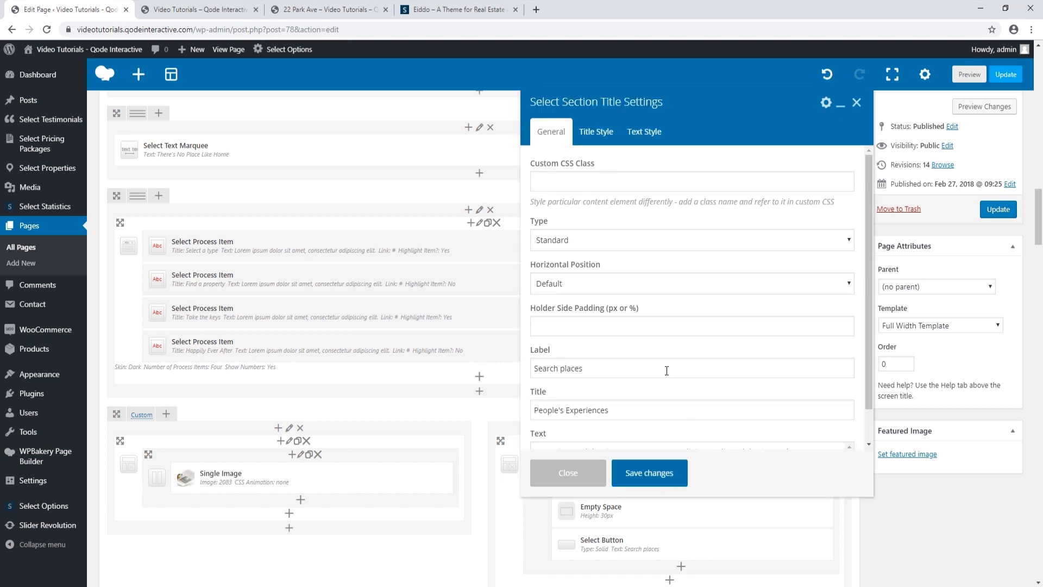
{"action": "left_click", "coordinate": [209, 9]}
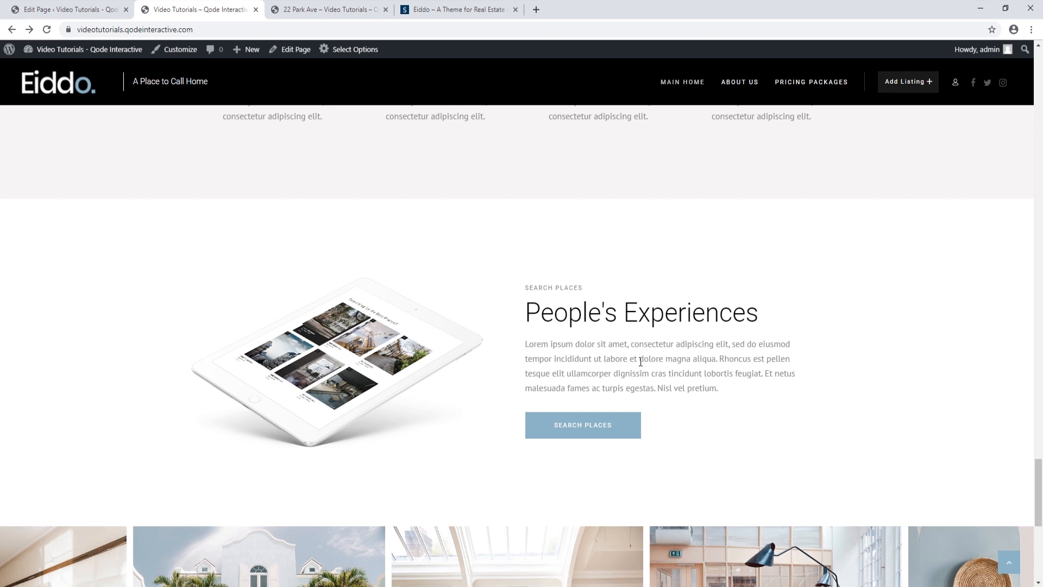
{"action": "left_click", "coordinate": [68, 9]}
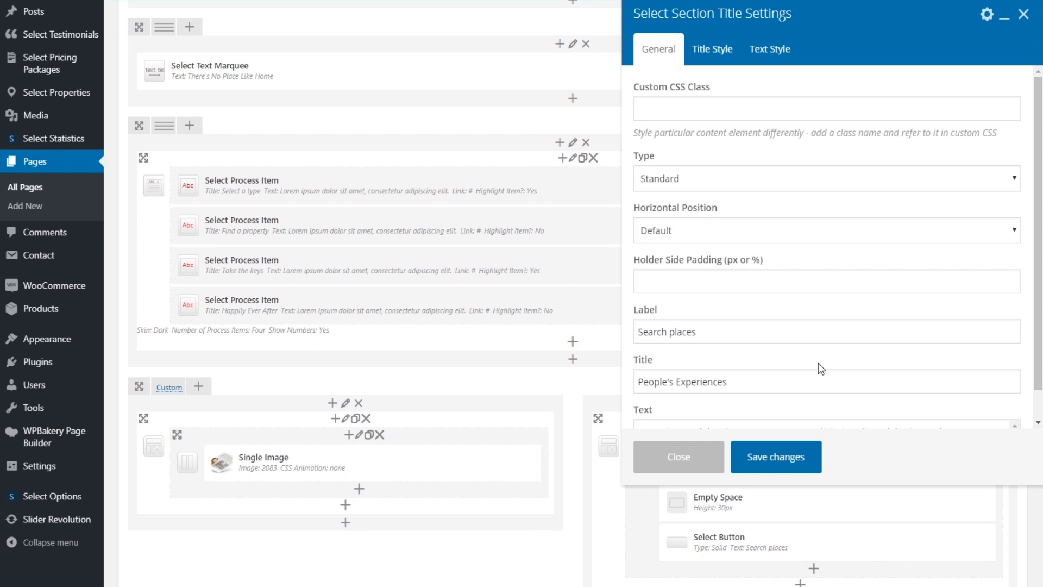
{"action": "scroll", "coordinate": [751, 373], "scroll_direction": "down", "scroll_amount": 1}
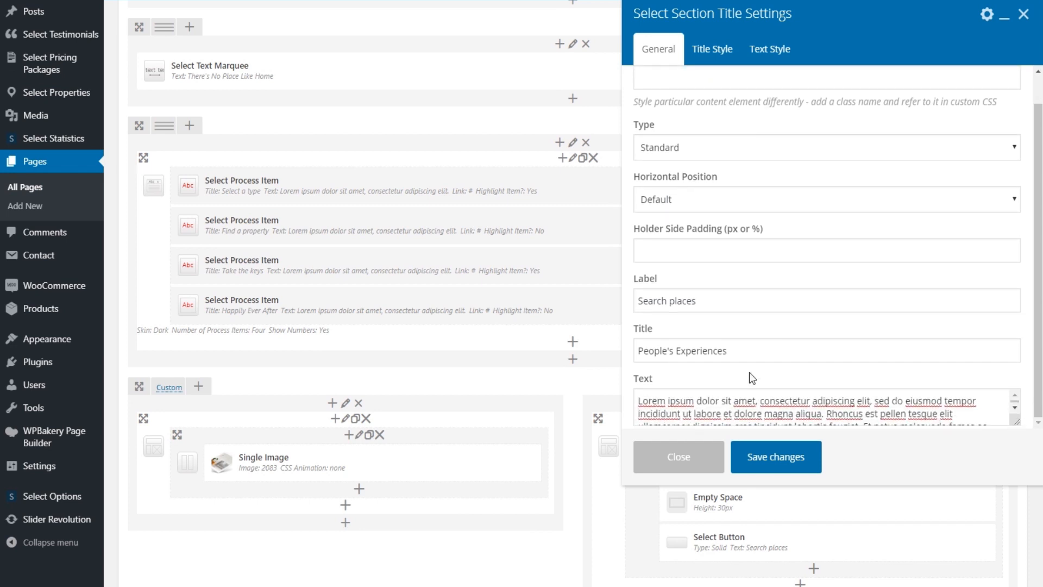
{"action": "left_click", "coordinate": [699, 459]}
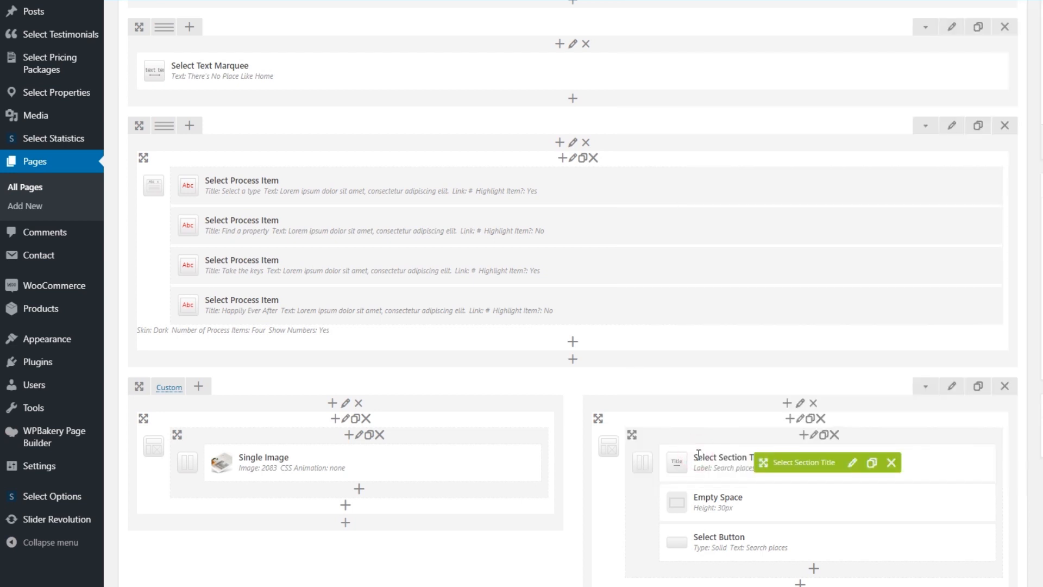
{"action": "scroll", "coordinate": [699, 460], "scroll_direction": "down", "scroll_amount": 1}
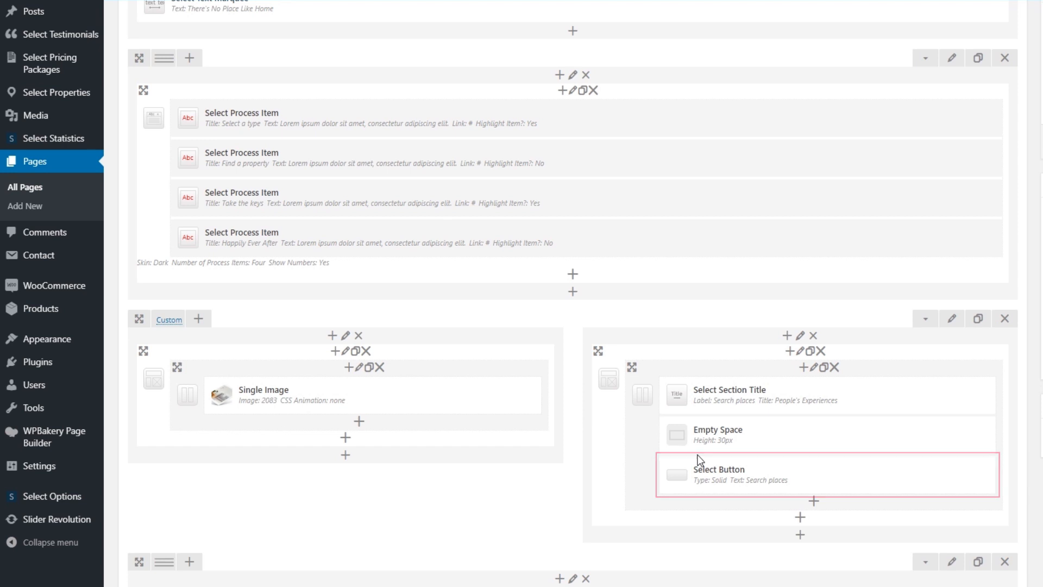
Change the Search places button text to 'Find a property', keeping Solid type and Default size
{"action": "mouse_move", "coordinate": [772, 487]}
{"action": "left_click", "coordinate": [846, 477]}
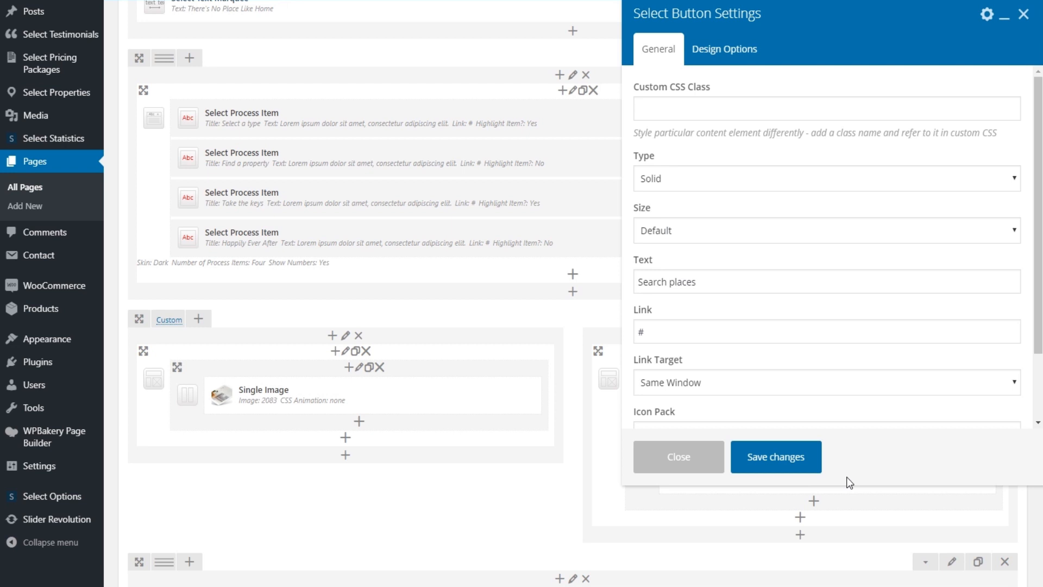
{"action": "left_click", "coordinate": [1015, 177]}
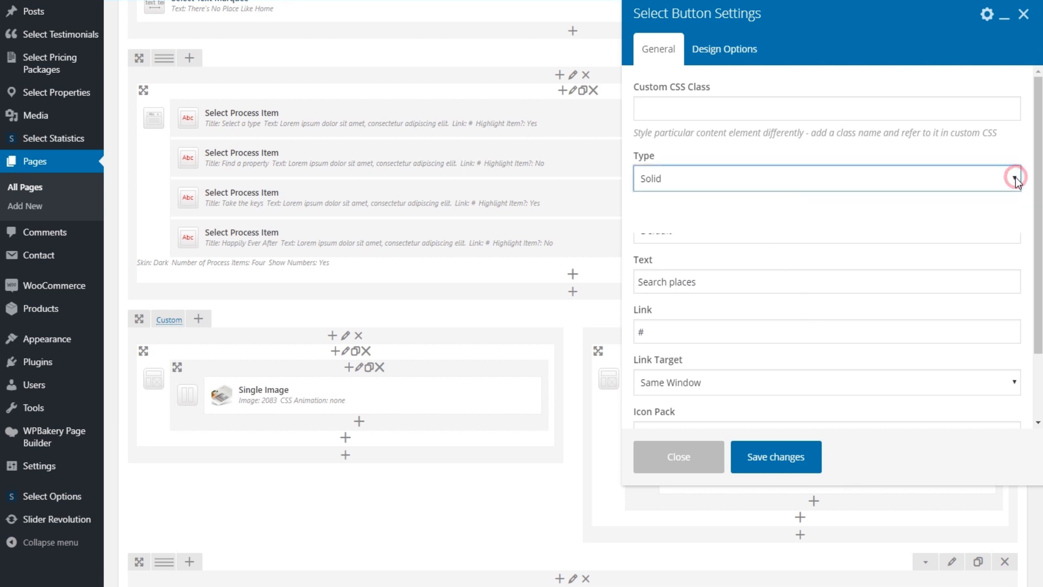
{"action": "left_click", "coordinate": [1015, 177]}
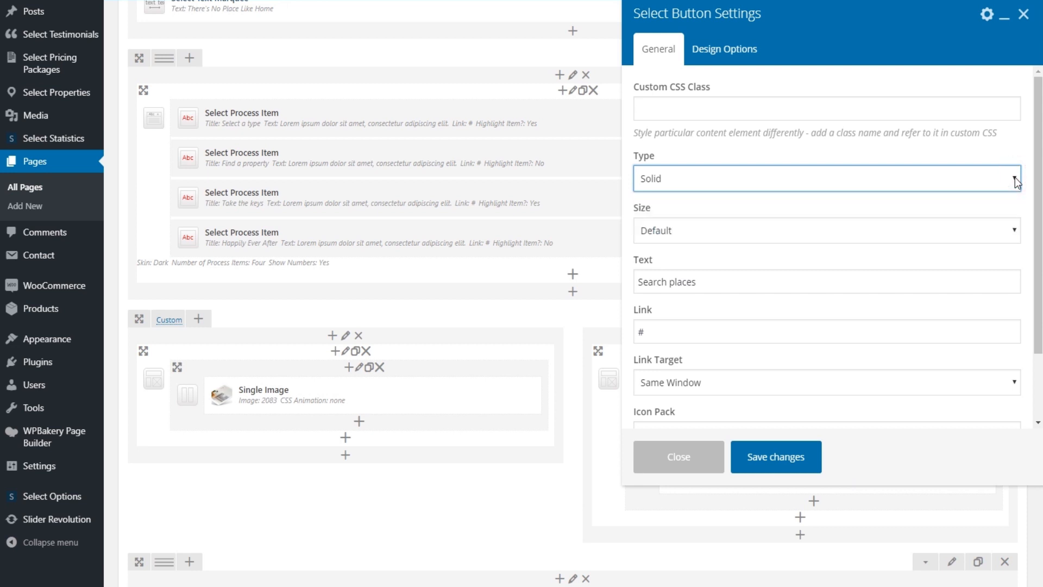
{"action": "left_click", "coordinate": [1013, 236]}
{"action": "left_click", "coordinate": [1016, 233]}
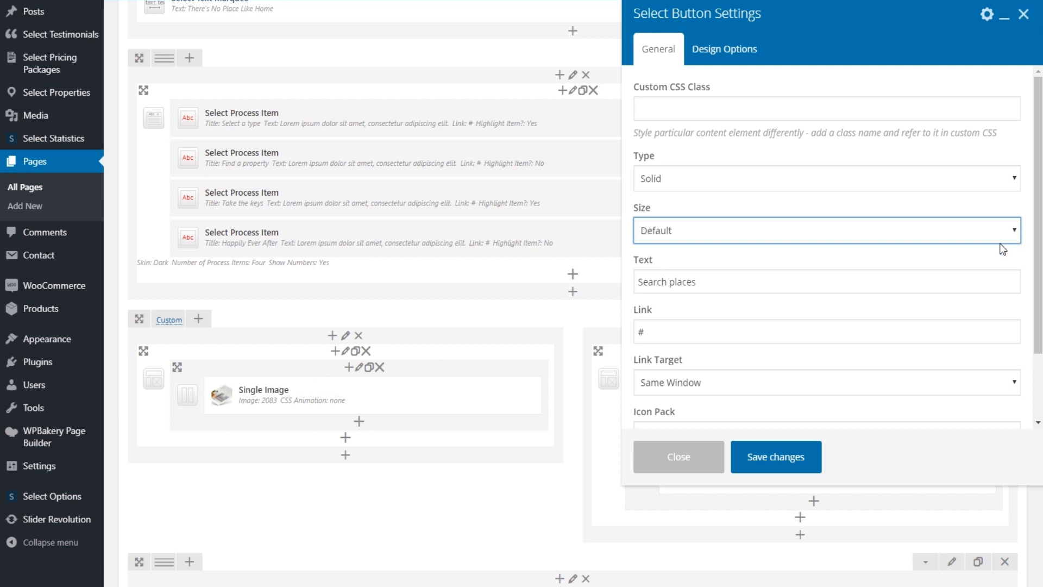
{"action": "left_click_drag", "start_coordinate": [722, 279], "coordinate": [635, 279]}
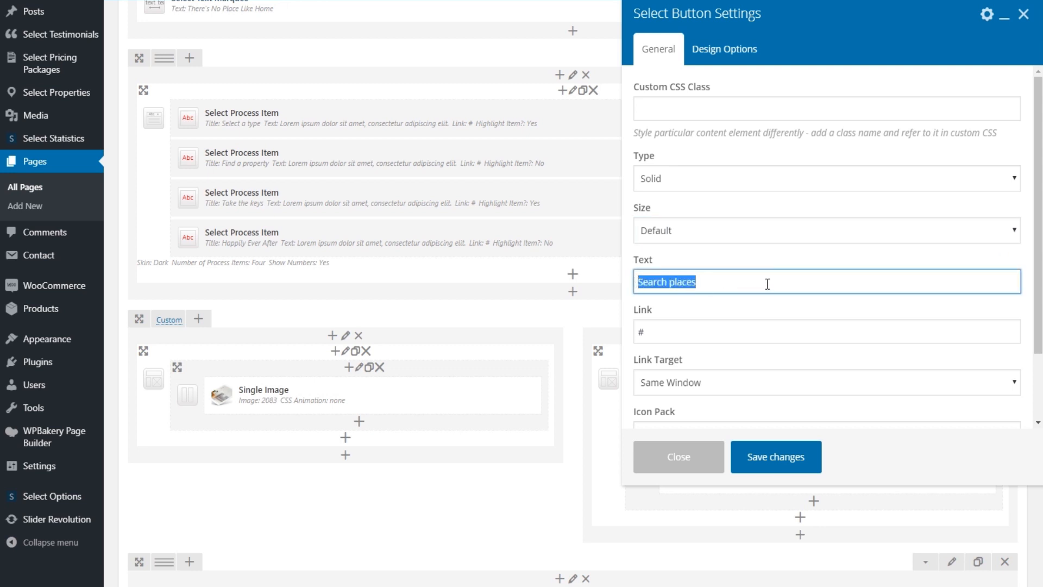
{"action": "type", "text": "Find a property"}
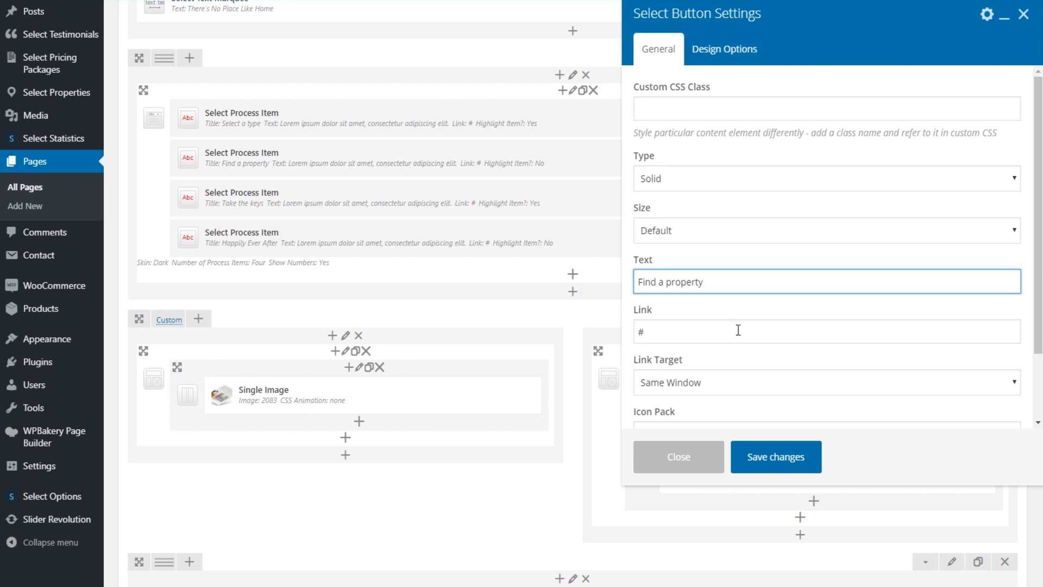
Keep the link opening in the same window, save the button, and update Main Home
{"action": "left_click", "coordinate": [733, 380]}
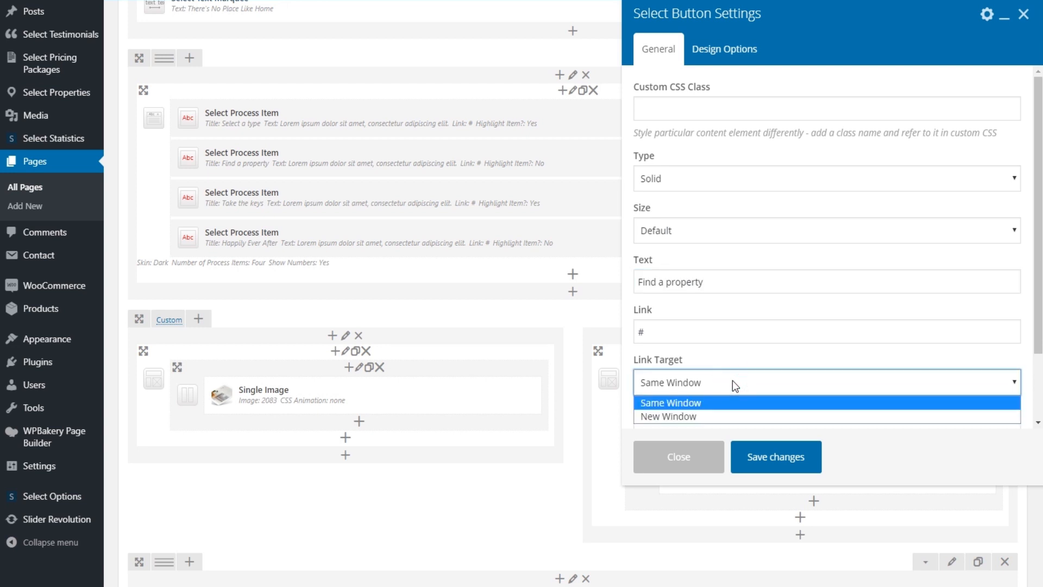
{"action": "left_click", "coordinate": [732, 381]}
{"action": "scroll", "coordinate": [733, 381], "scroll_direction": "down", "scroll_amount": 3}
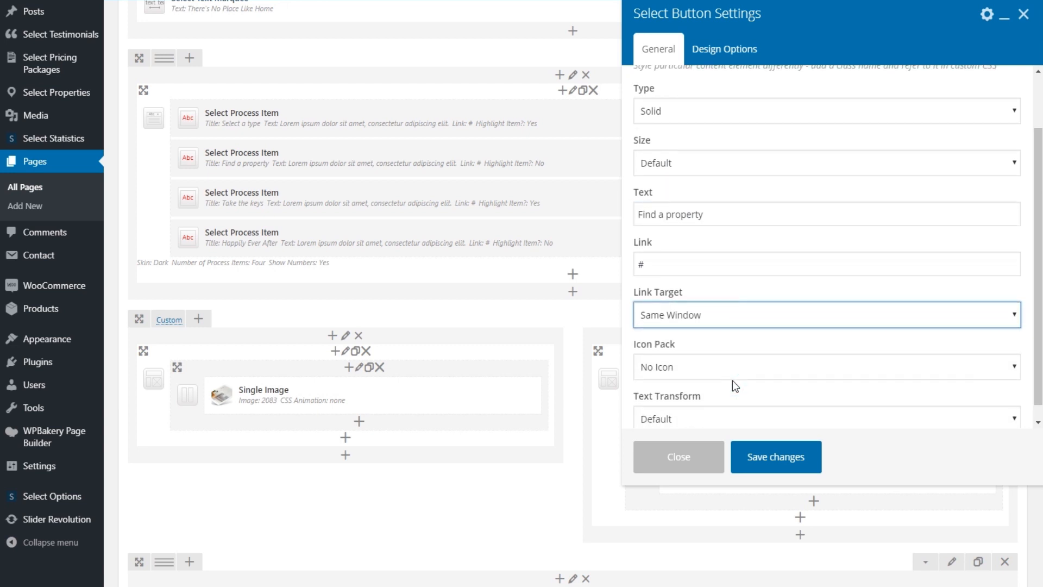
{"action": "left_click", "coordinate": [781, 458]}
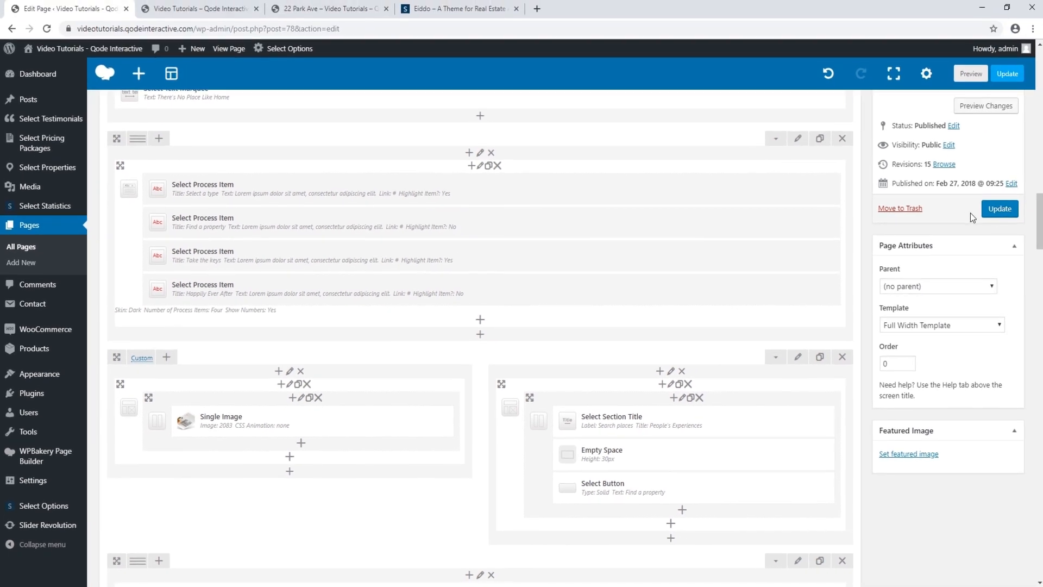
{"action": "left_click", "coordinate": [995, 213]}
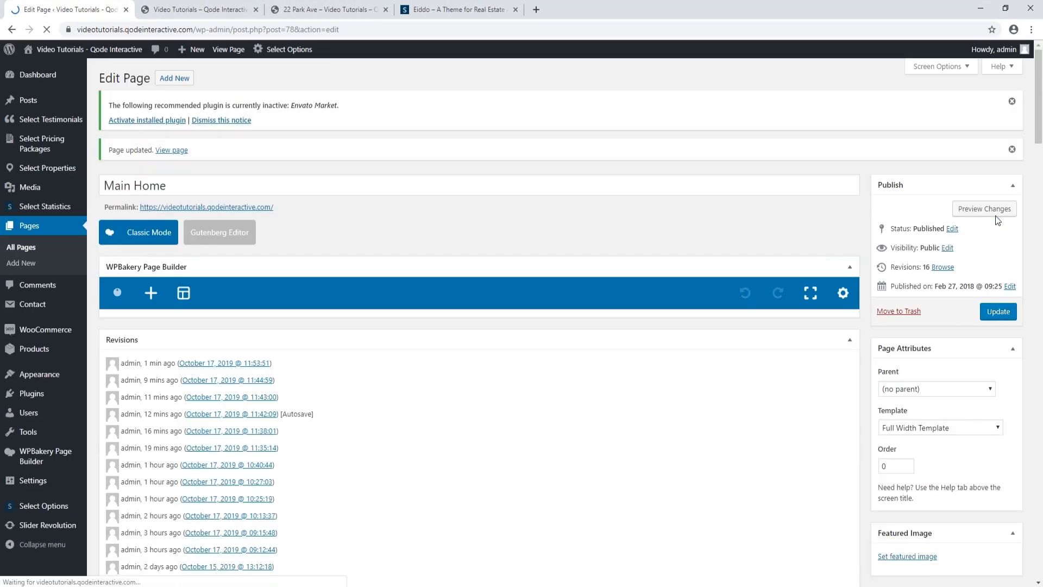
Reload the live homepage and confirm the button now reads Find a Property
{"action": "left_click", "coordinate": [190, 10]}
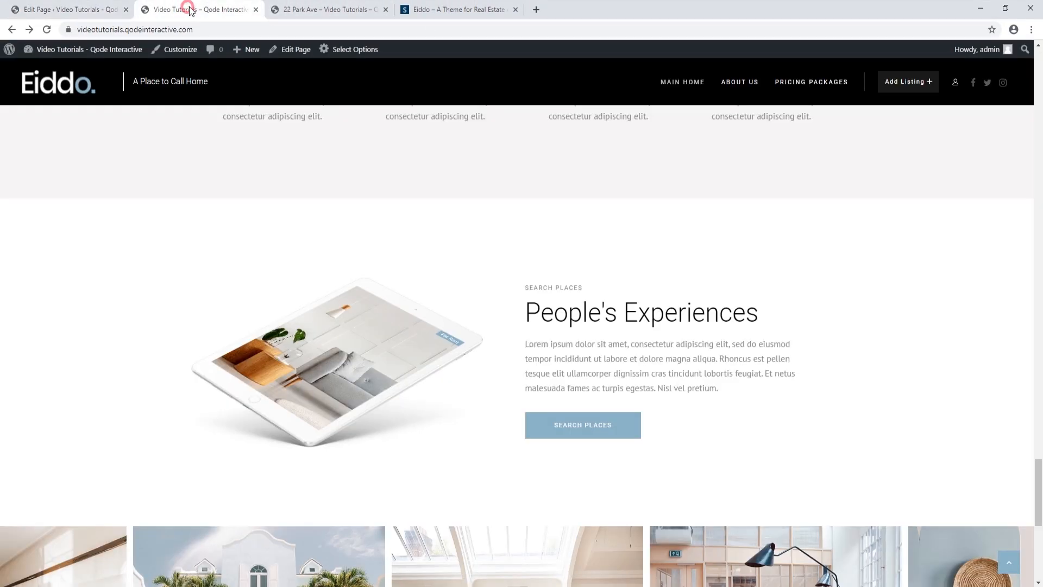
{"action": "left_click", "coordinate": [47, 29]}
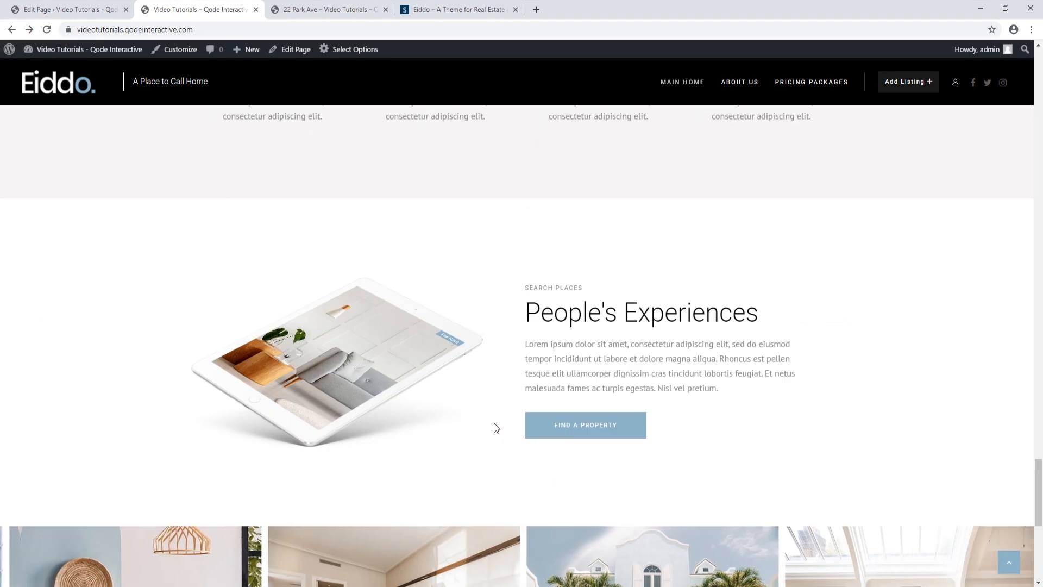
{"action": "scroll", "coordinate": [494, 427], "scroll_direction": "down", "scroll_amount": 4}
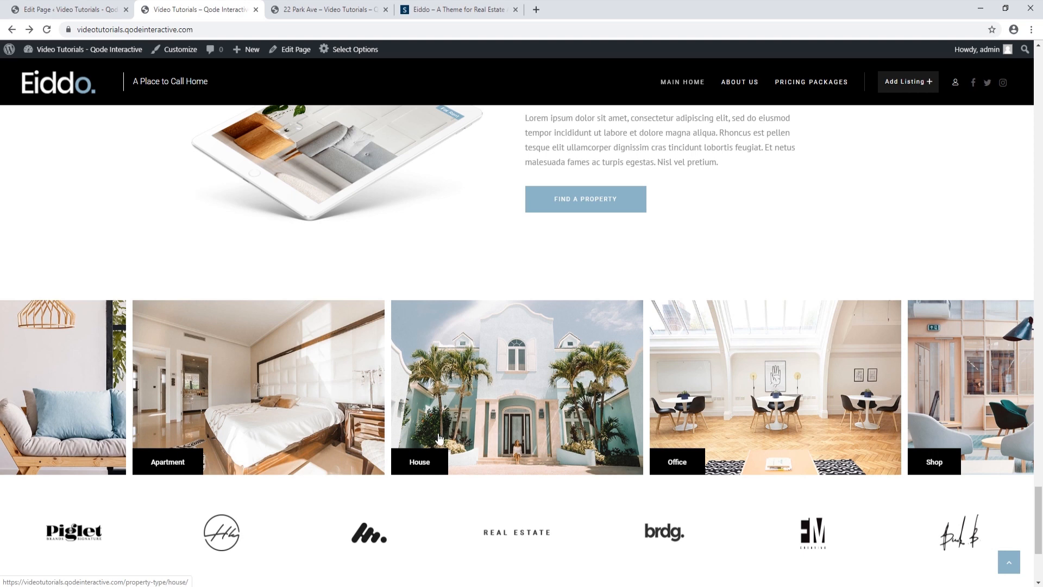
Open the Apartment property type page, go back to the homepage, then return to the editor
{"action": "left_click", "coordinate": [168, 458]}
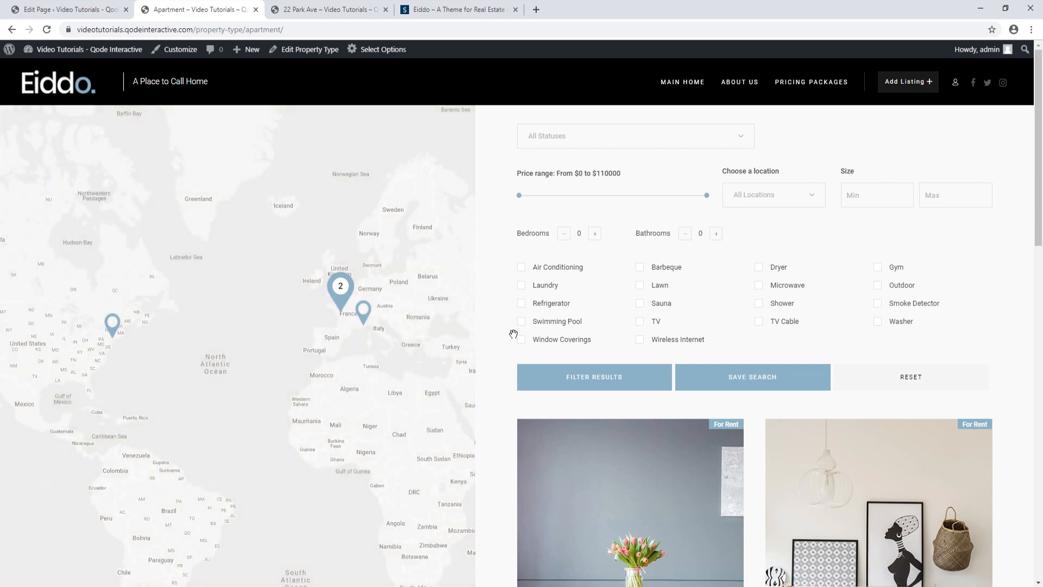
{"action": "scroll", "coordinate": [535, 336], "scroll_direction": "down", "scroll_amount": 6}
{"action": "scroll", "coordinate": [535, 336], "scroll_direction": "up", "scroll_amount": 6}
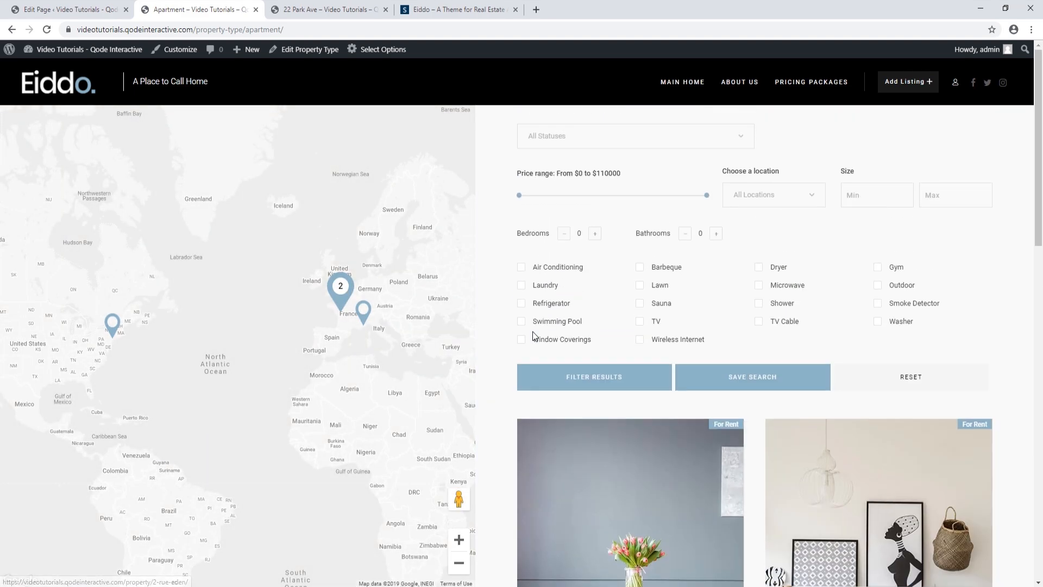
{"action": "left_click", "coordinate": [11, 30]}
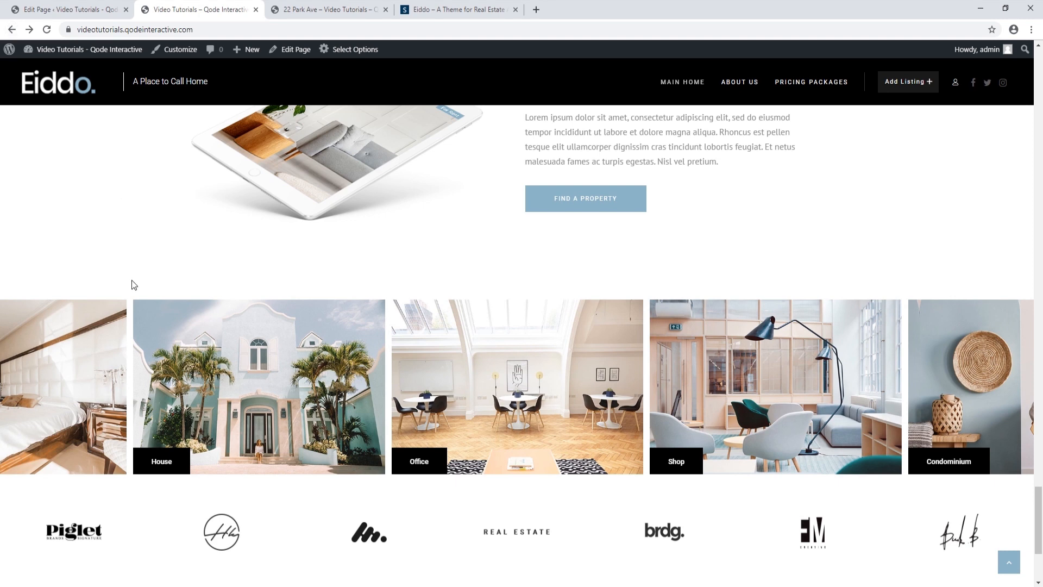
{"action": "scroll", "coordinate": [190, 375], "scroll_direction": "down", "scroll_amount": 2}
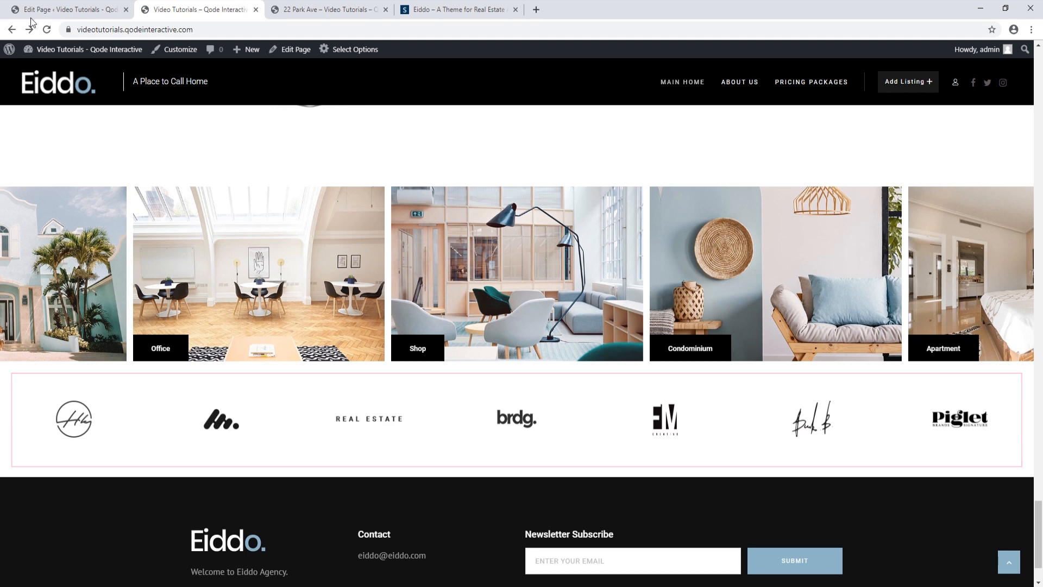
{"action": "left_click", "coordinate": [59, 10]}
{"action": "scroll", "coordinate": [366, 396], "scroll_direction": "down", "scroll_amount": 16}
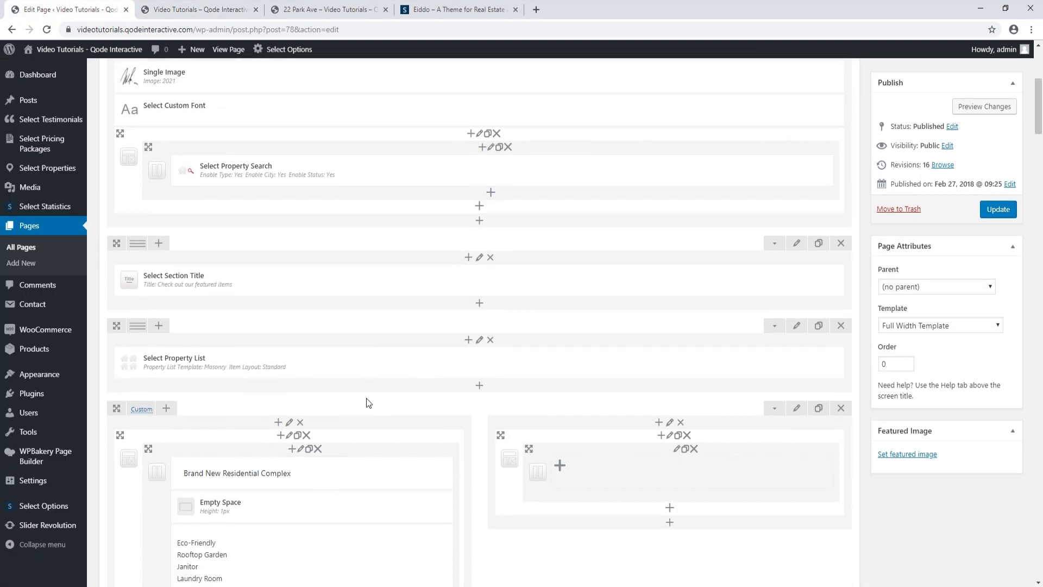
{"action": "scroll", "coordinate": [368, 402], "scroll_direction": "down", "scroll_amount": 15}
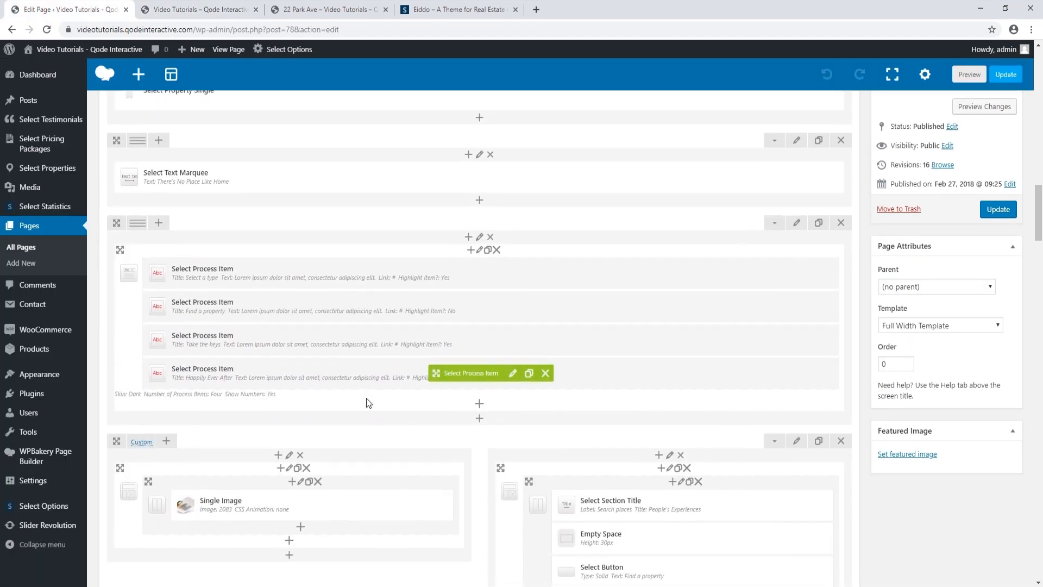
{"action": "scroll", "coordinate": [368, 403], "scroll_direction": "down", "scroll_amount": 2}
{"action": "scroll", "coordinate": [368, 403], "scroll_direction": "up", "scroll_amount": 1}
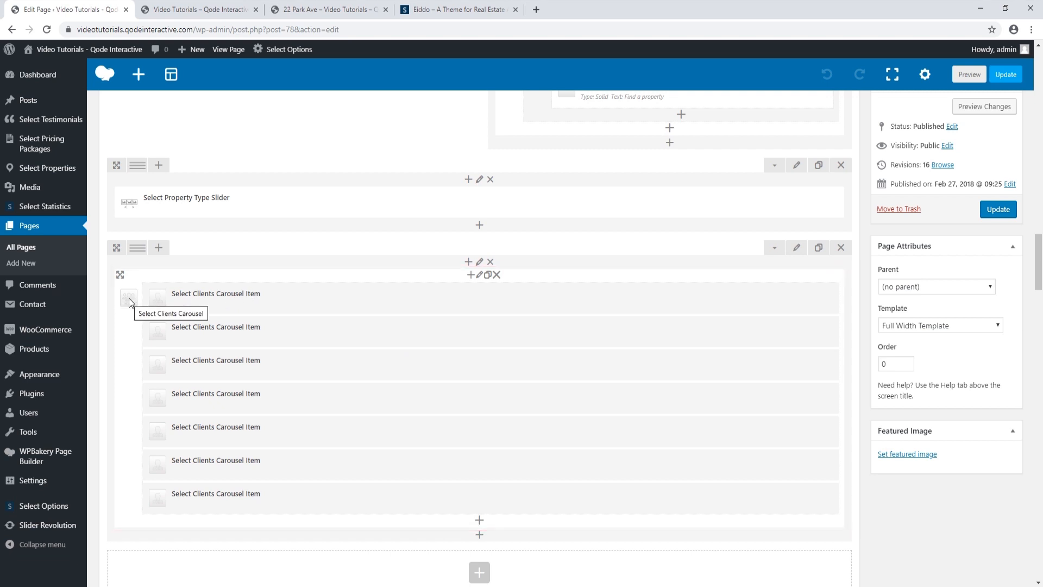
{"action": "scroll", "coordinate": [174, 315], "scroll_direction": "up", "scroll_amount": 8}
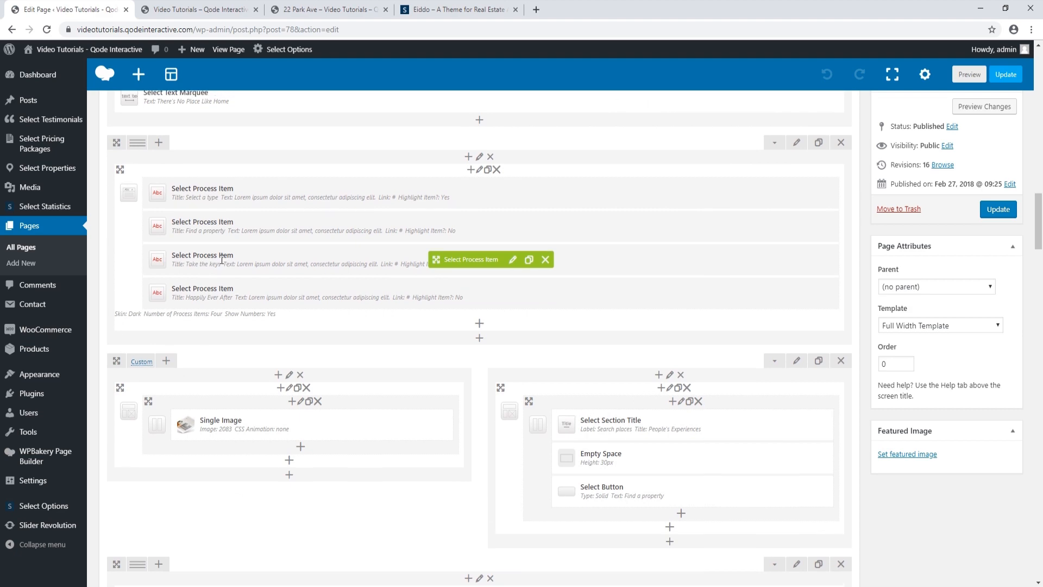
{"action": "scroll", "coordinate": [216, 332], "scroll_direction": "down", "scroll_amount": 6}
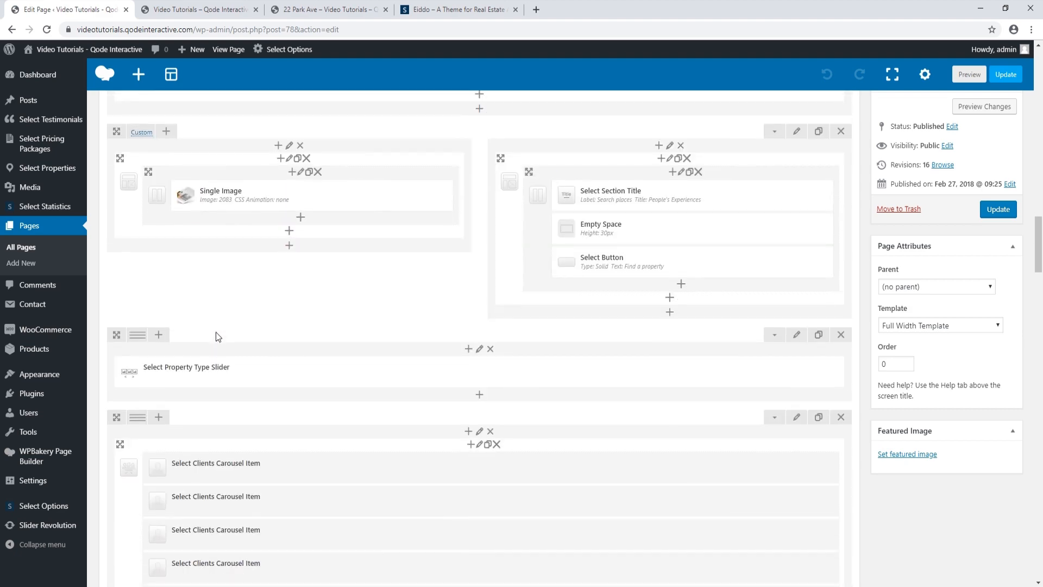
{"action": "scroll", "coordinate": [216, 337], "scroll_direction": "down", "scroll_amount": 1}
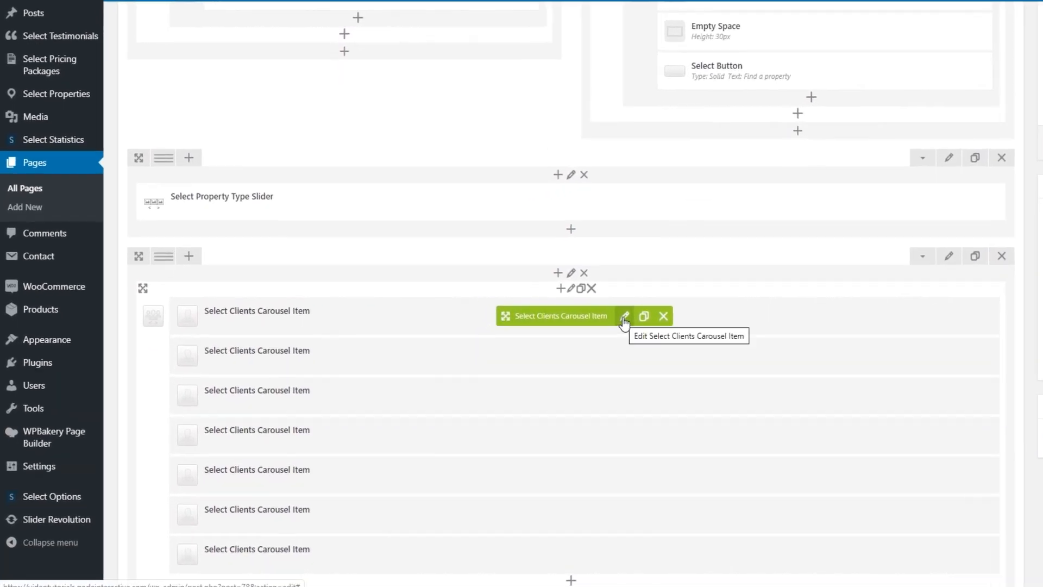
{"action": "left_click", "coordinate": [625, 318]}
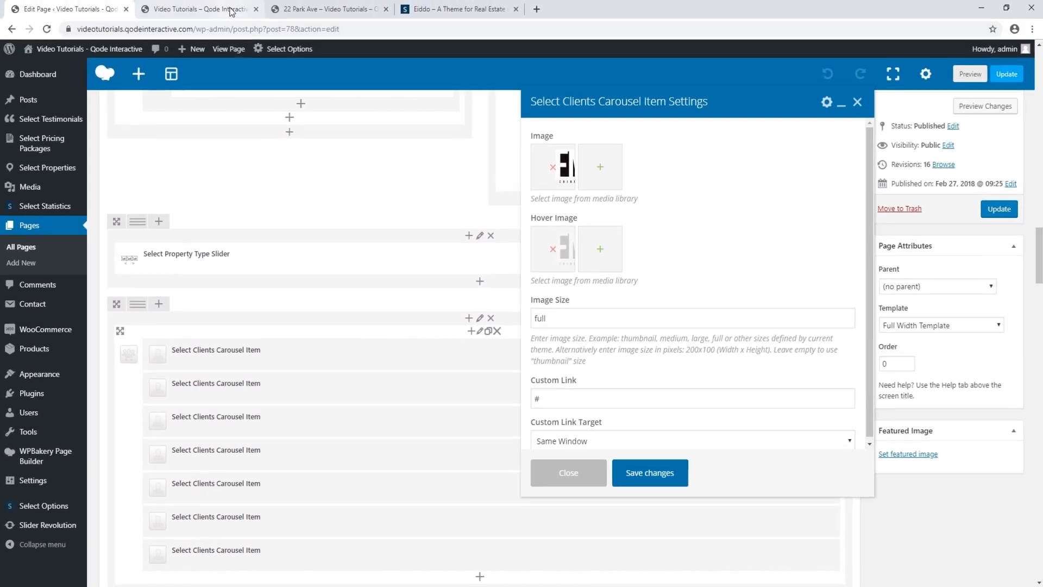
{"action": "left_click", "coordinate": [231, 11]}
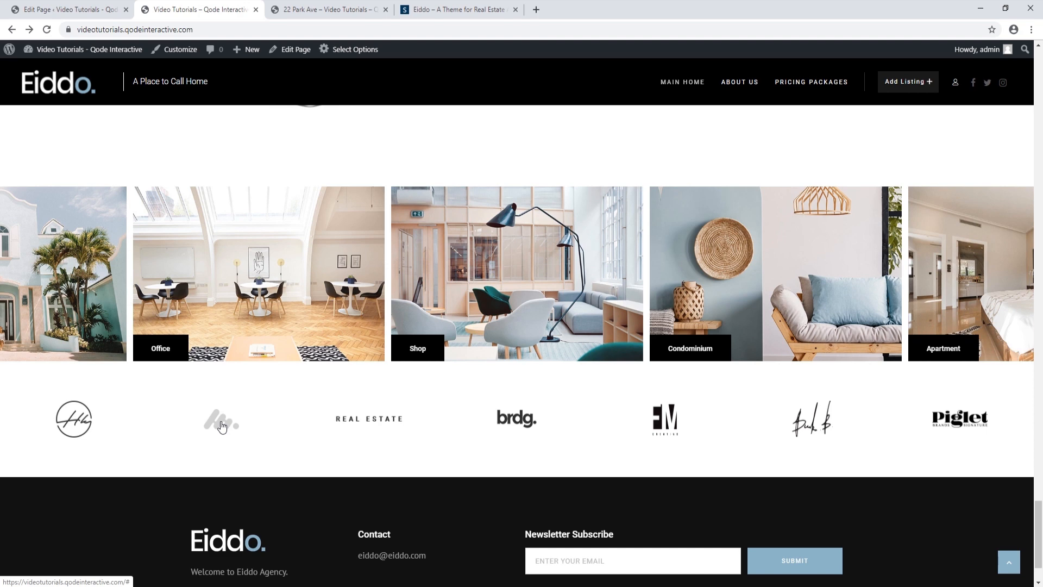
{"action": "left_click", "coordinate": [64, 9]}
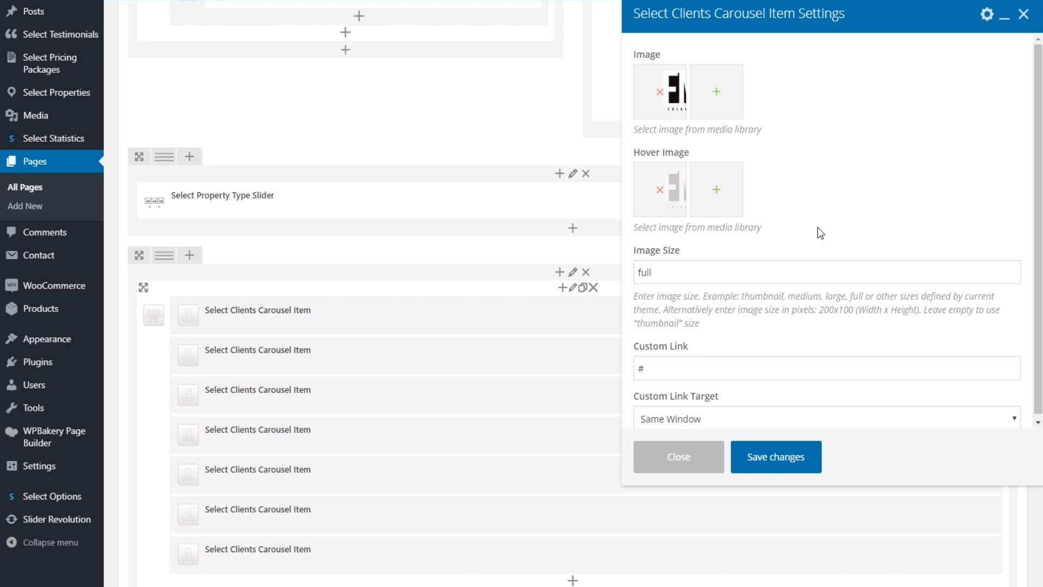
{"action": "left_click", "coordinate": [693, 460]}
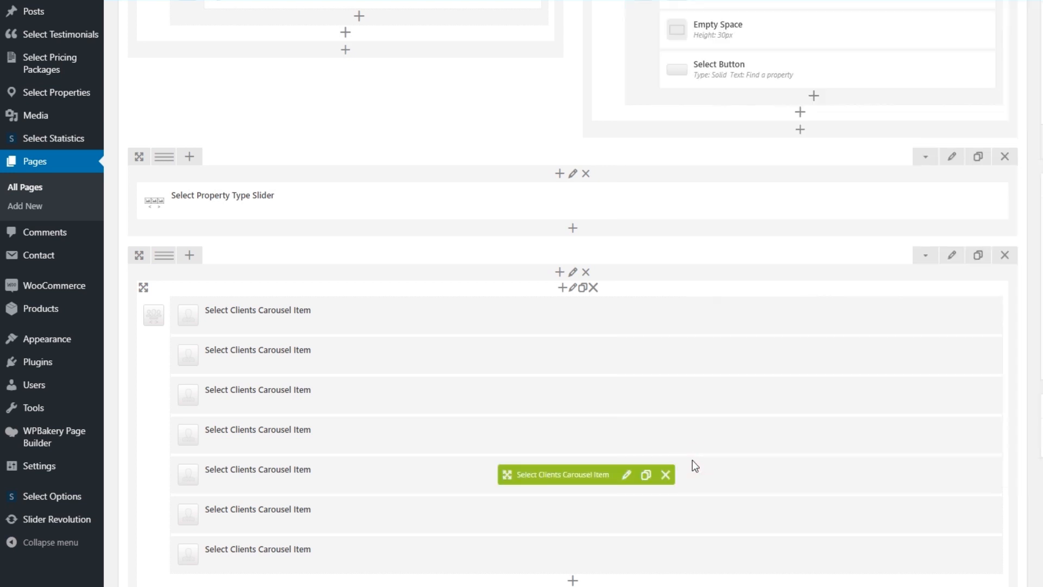
Set the Clients Carousel to Four visible items with the Roll Over hover animation
{"action": "left_click", "coordinate": [575, 289]}
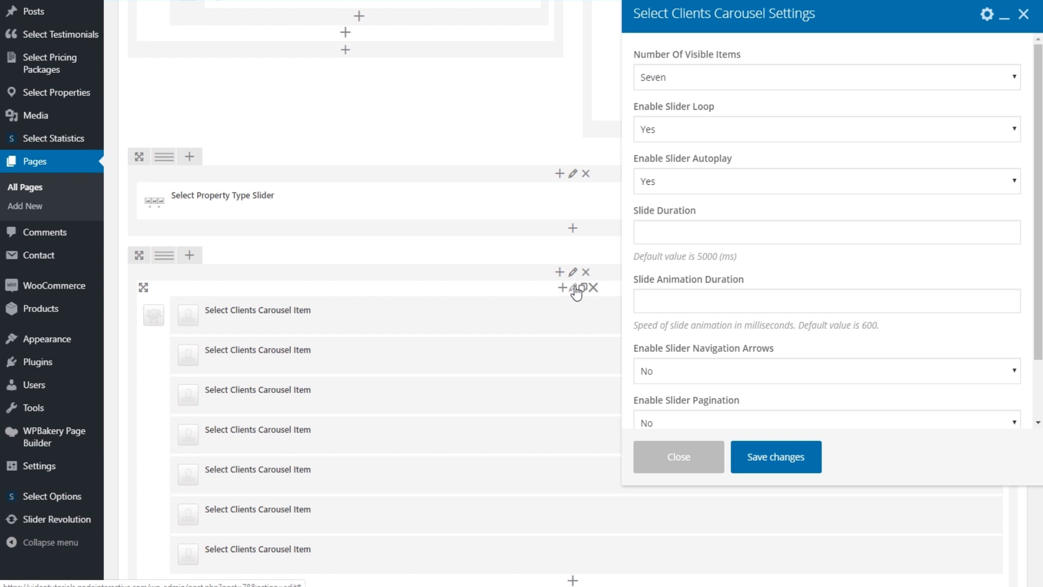
{"action": "left_click", "coordinate": [770, 76]}
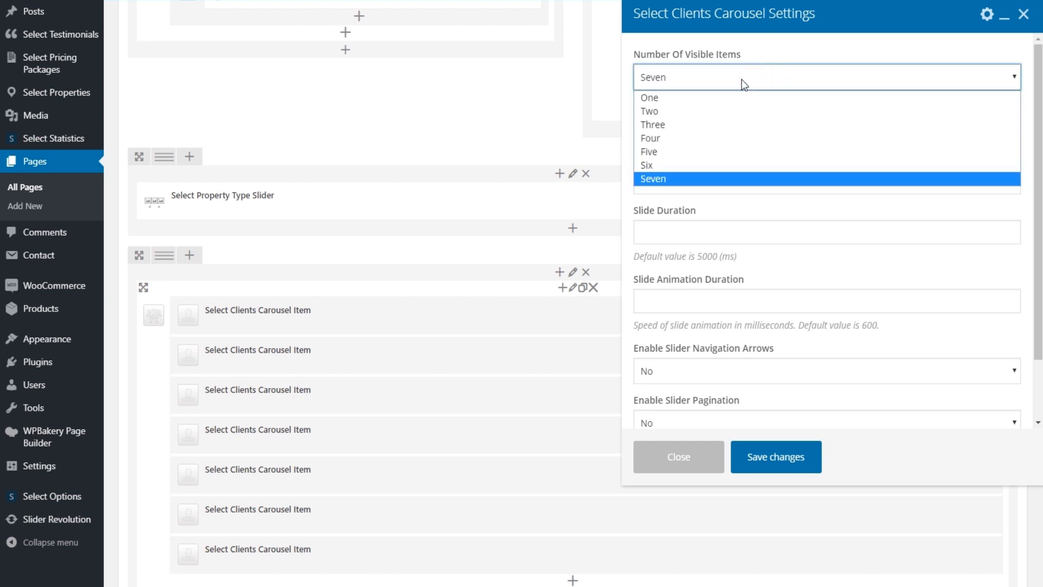
{"action": "left_click", "coordinate": [660, 138]}
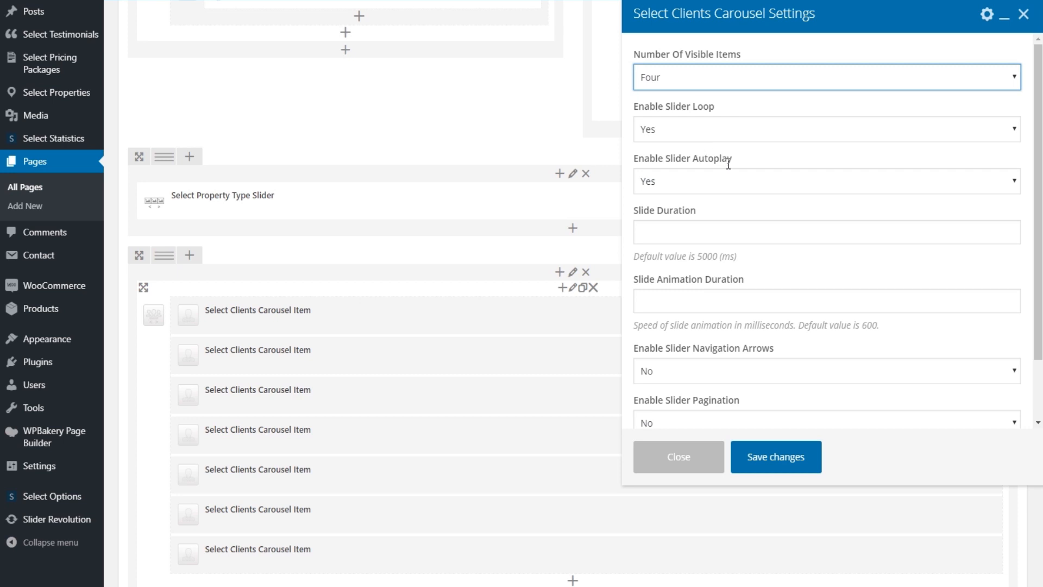
{"action": "scroll", "coordinate": [820, 288], "scroll_direction": "down", "scroll_amount": 2}
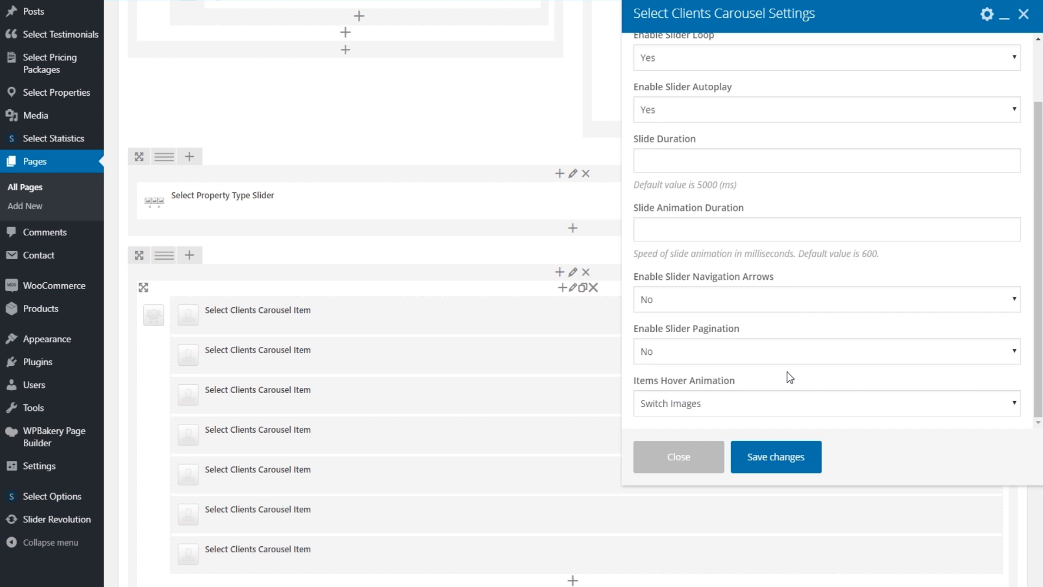
{"action": "left_click", "coordinate": [772, 403]}
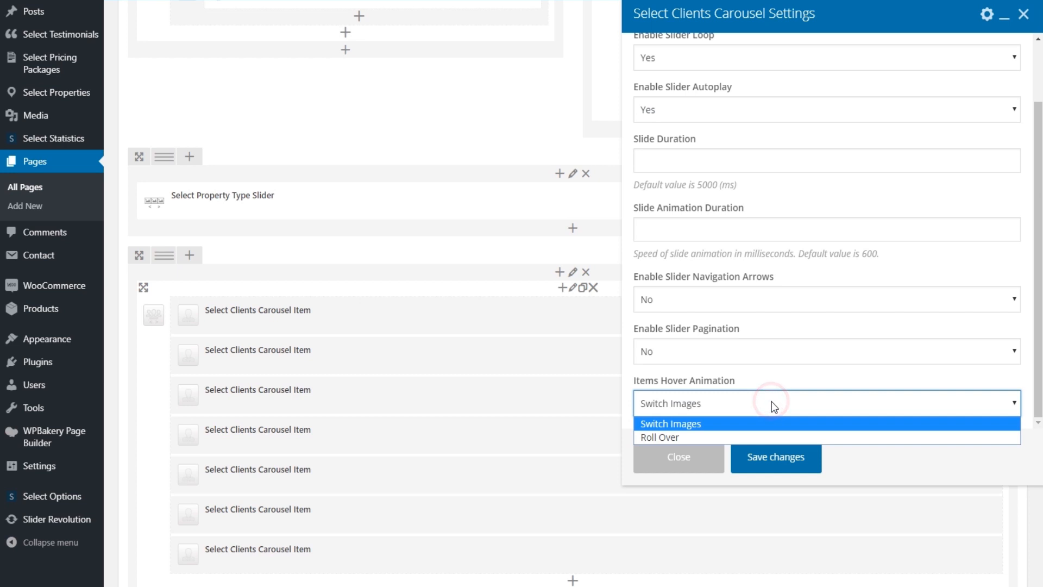
{"action": "left_click", "coordinate": [682, 438]}
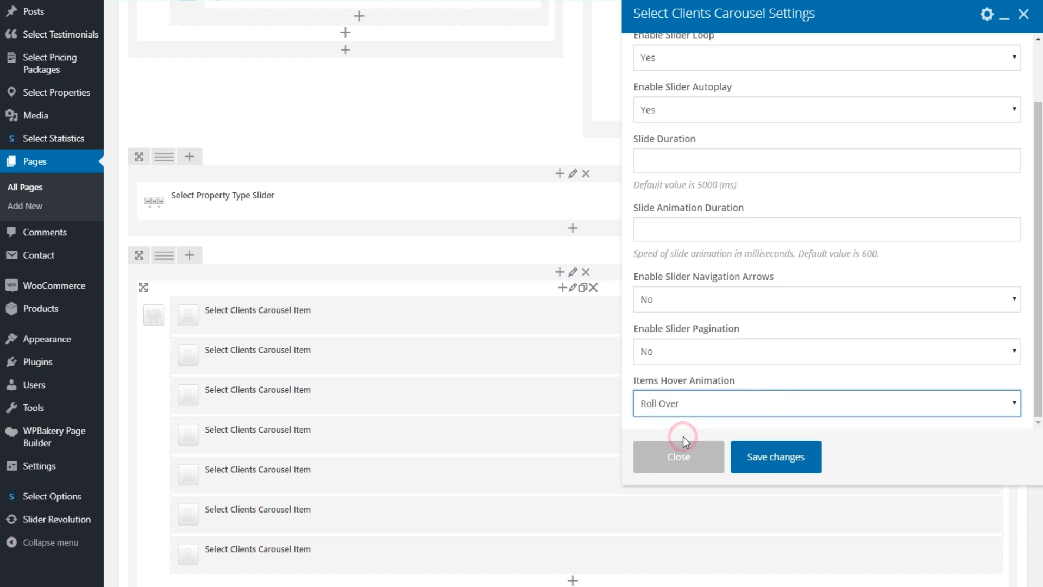
Save the carousel settings and update the Main Home page
{"action": "left_click", "coordinate": [777, 459]}
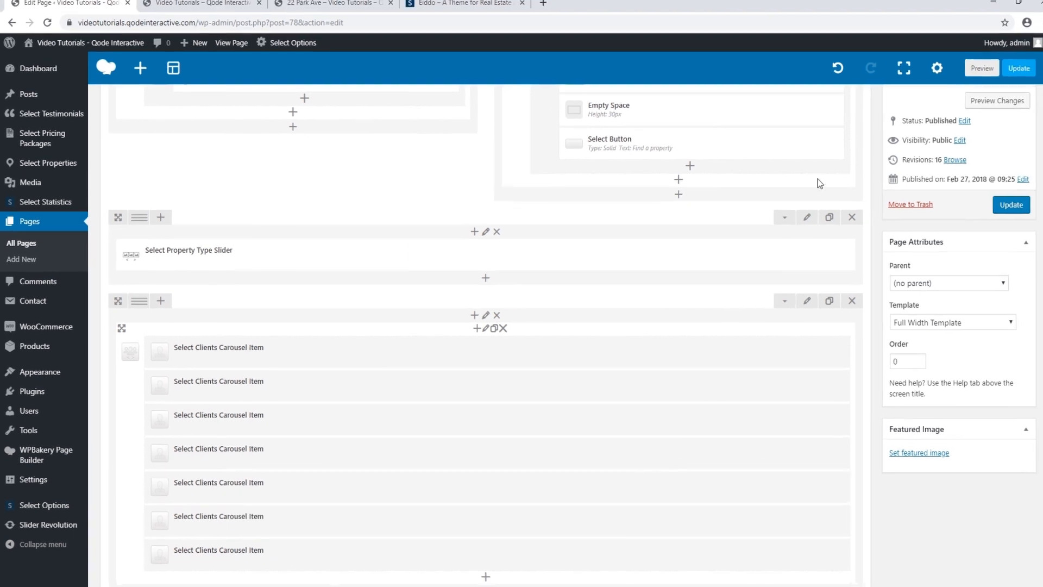
{"action": "left_click", "coordinate": [1011, 205]}
{"action": "left_click", "coordinate": [1000, 207]}
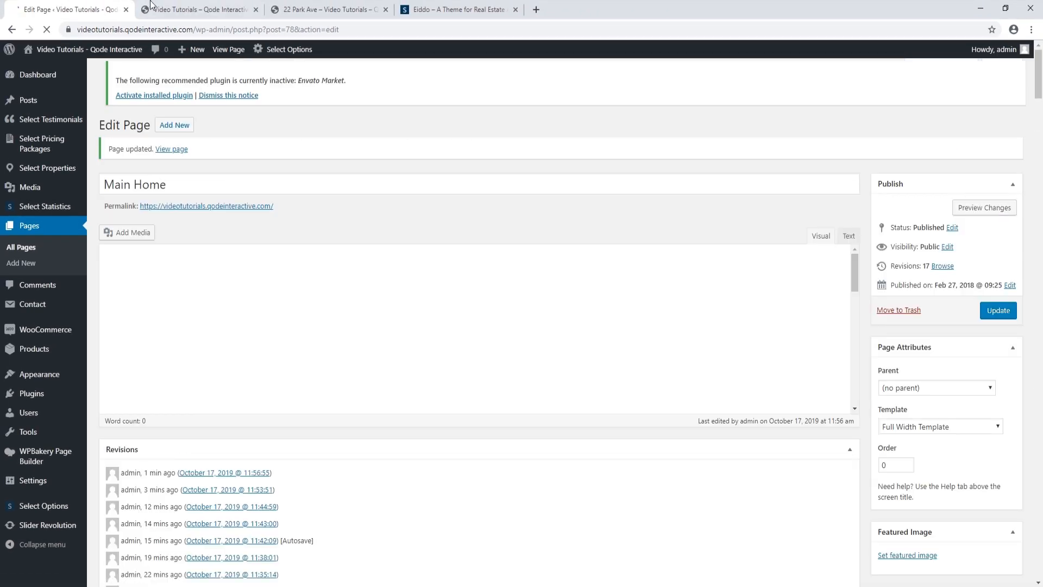
Reload the live homepage and check the clients carousel displays four logos at a time
{"action": "left_click", "coordinate": [48, 30]}
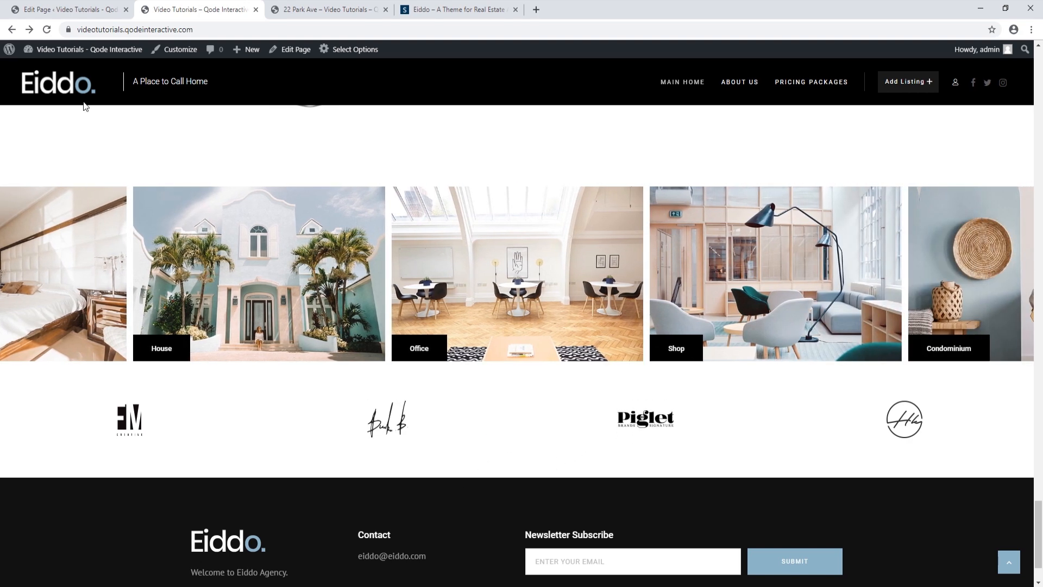
{"action": "left_click", "coordinate": [52, 9]}
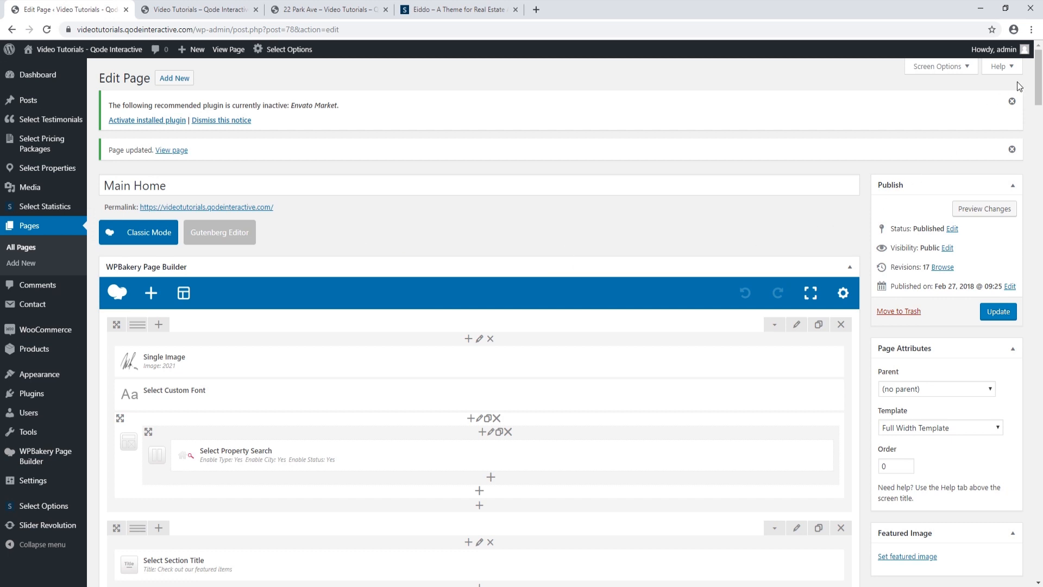
{"action": "left_click_drag", "start_coordinate": [1039, 67], "coordinate": [1014, 281]}
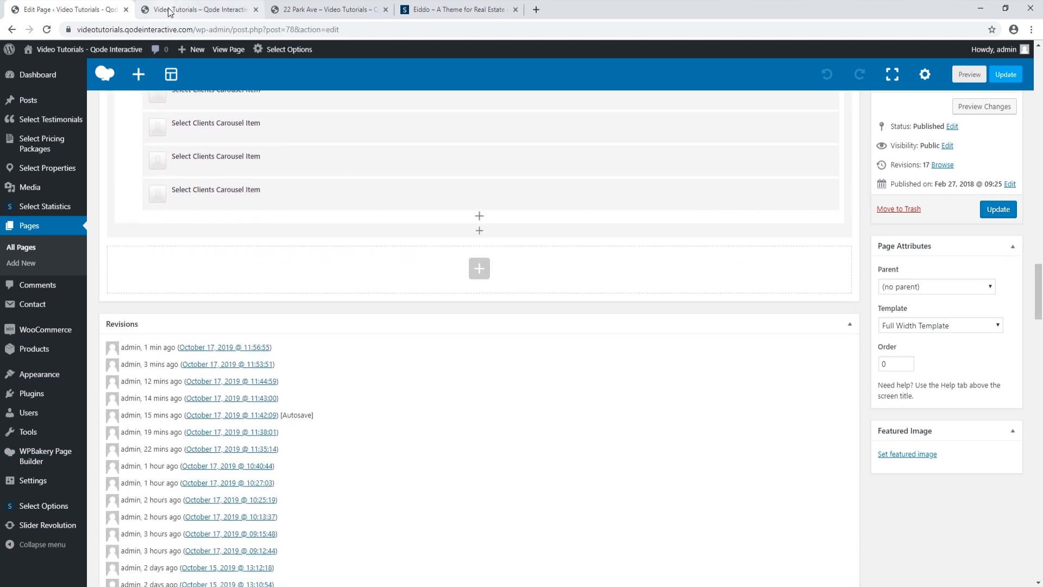
{"action": "left_click", "coordinate": [188, 9]}
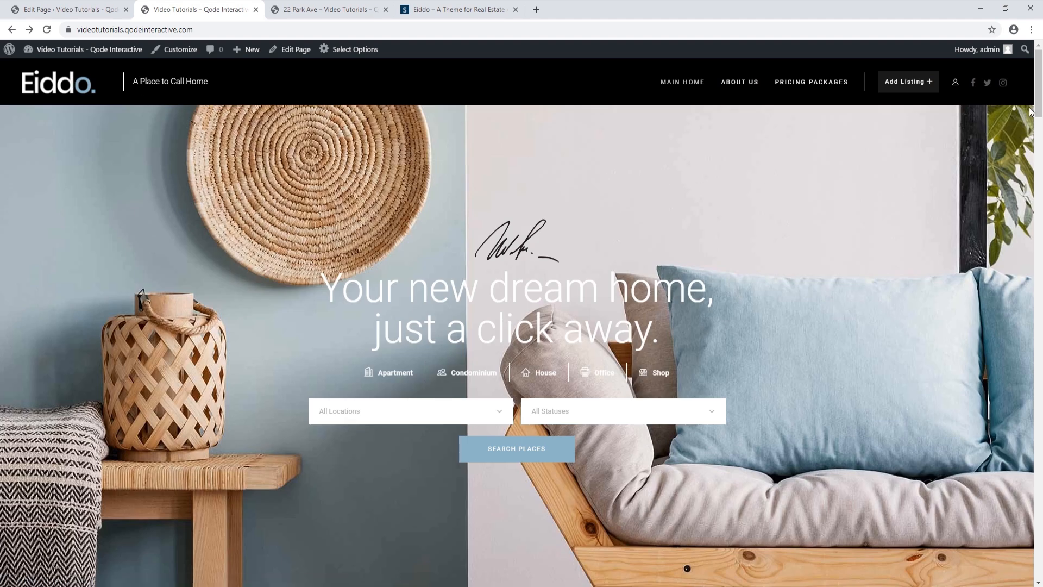
{"action": "left_click_drag", "start_coordinate": [1038, 96], "coordinate": [1016, 533]}
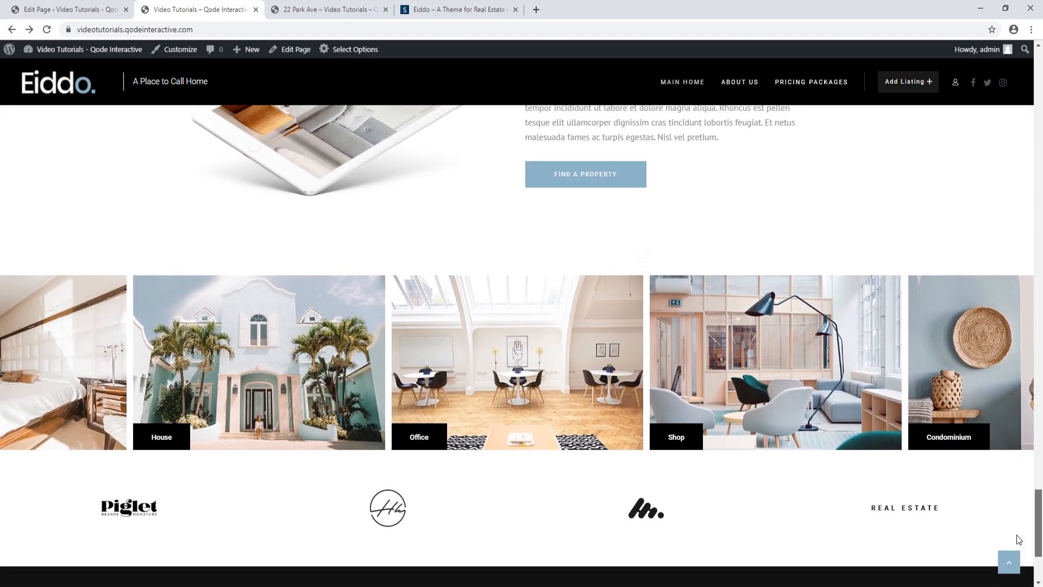